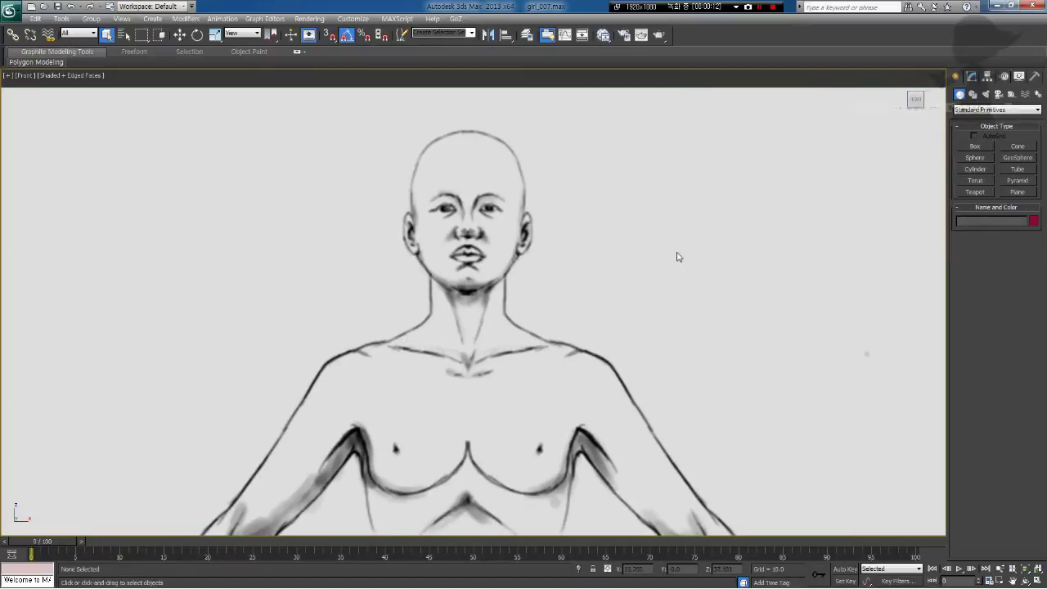
Step: Draw a plane about 6.6 long and 3.0 wide over one half of the face, from brow centre to chin
left_click(1021, 193)
middle_click_drag(418, 236, 434, 295)
scroll(416, 293, "up", 4)
scroll(428, 292, "down", 2)
scroll(428, 271, "up", 2)
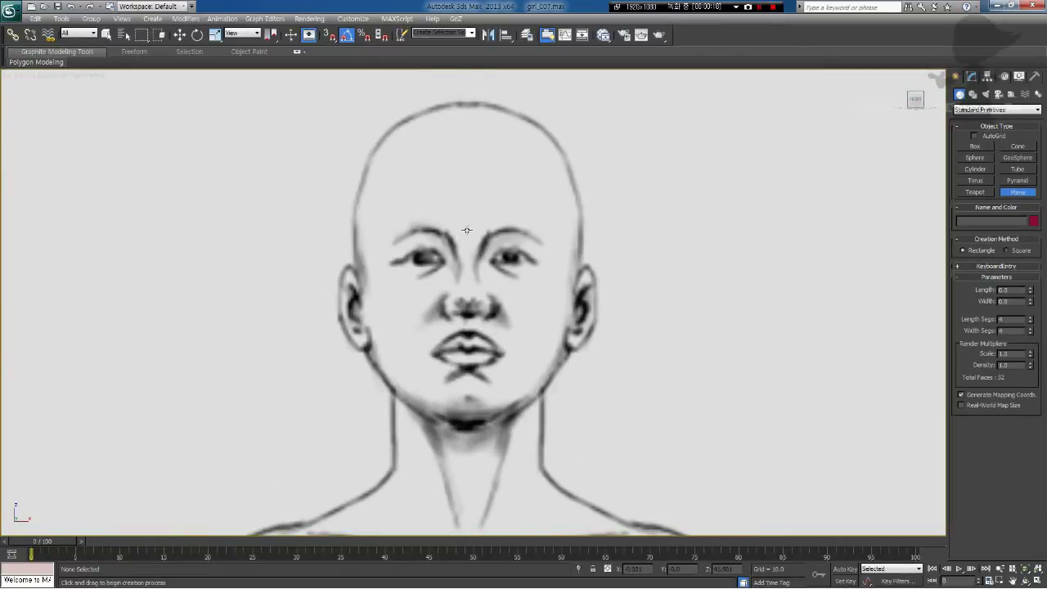
left_click_drag(466, 230, 385, 405)
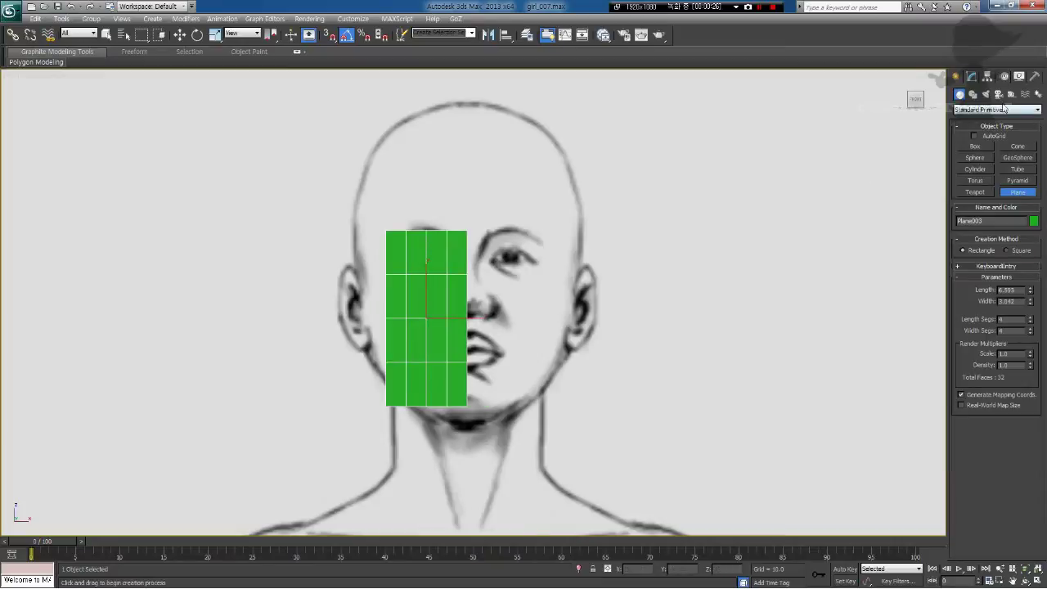
Step: Set the plane's length segments to 3 and width segments to 2
left_click(976, 79)
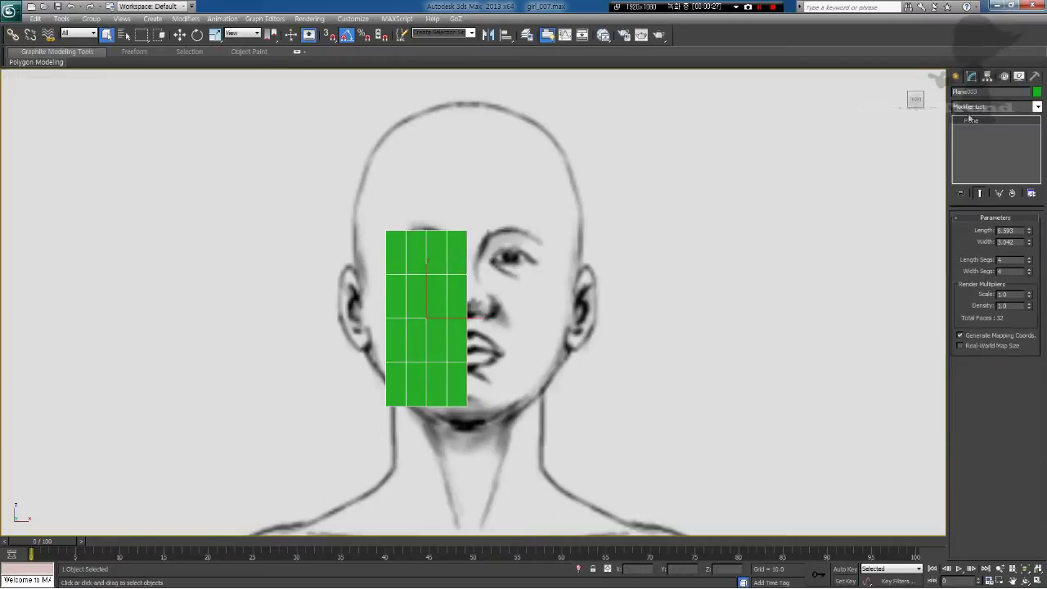
left_click(1030, 263)
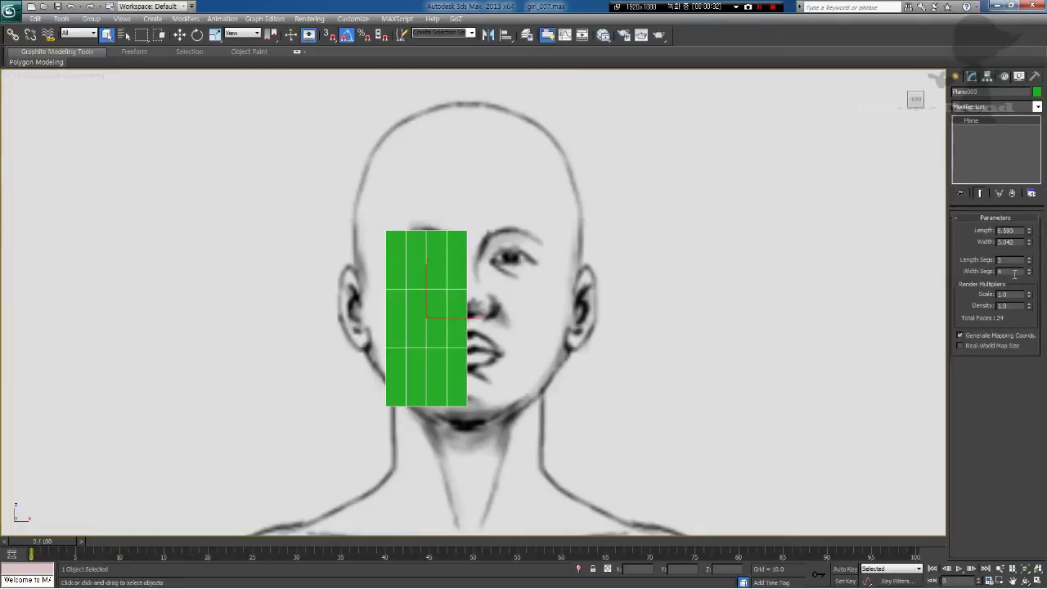
left_click(1030, 274)
left_click(1029, 274)
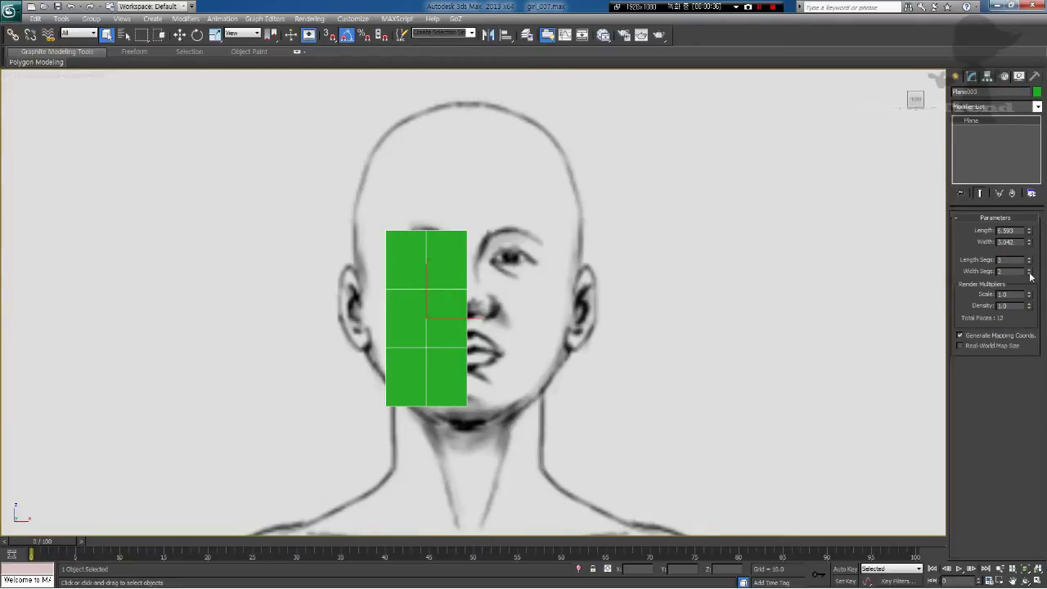
Step: Convert the face plane to an Editable Poly
middle_click_drag(499, 309, 489, 274)
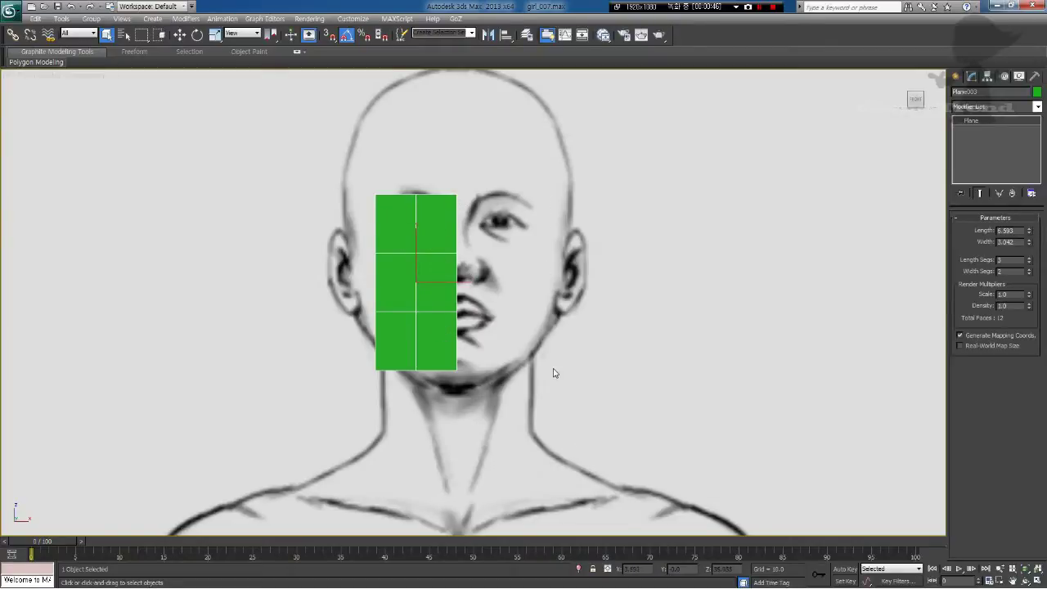
scroll(434, 260, "up", 2)
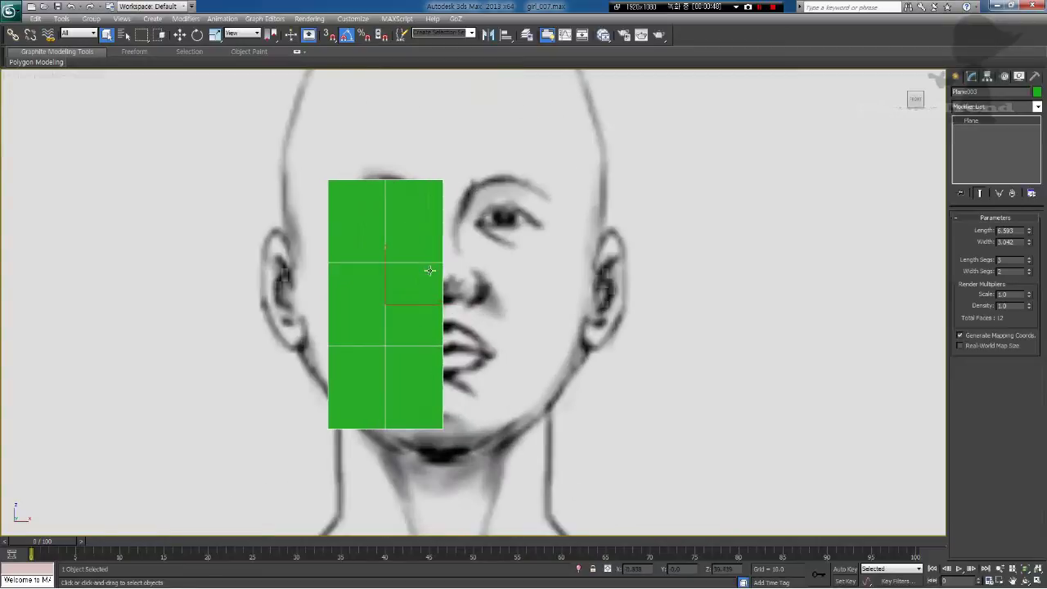
scroll(430, 270, "down", 2)
middle_click_drag(477, 293, 480, 286)
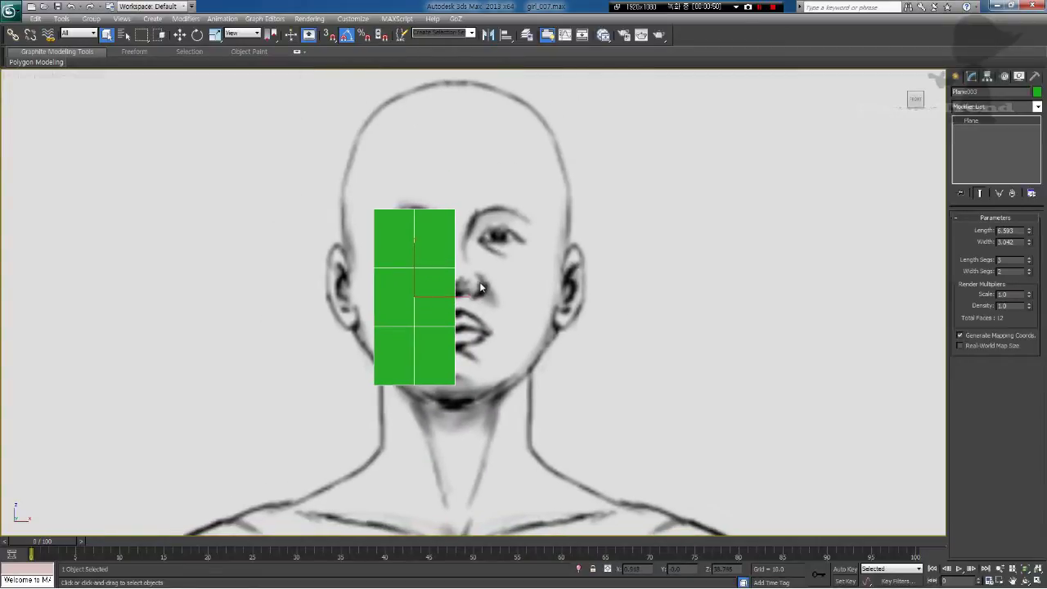
right_click(426, 234)
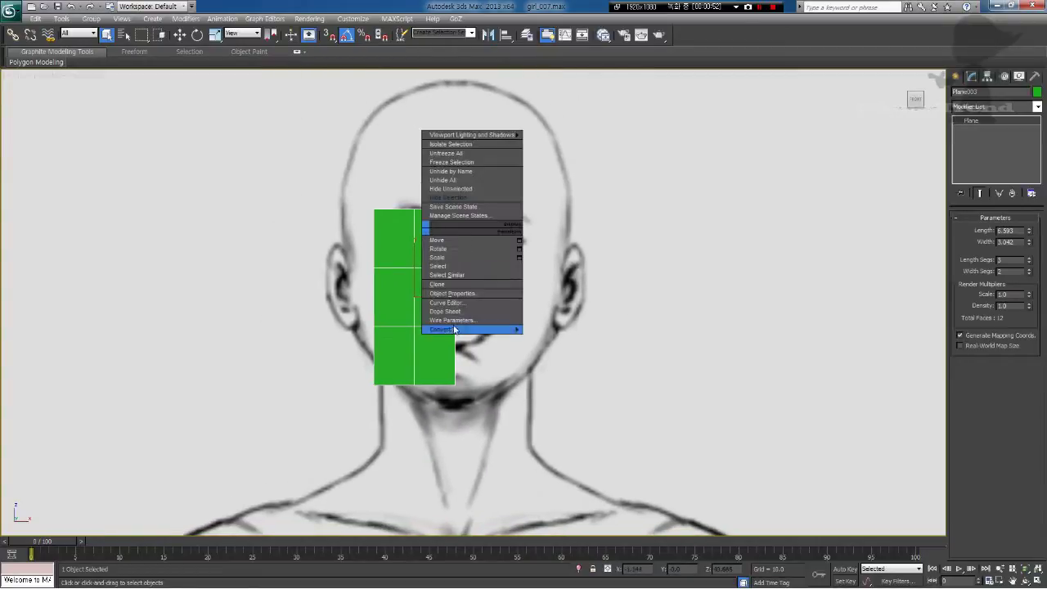
mouse_move(463, 330)
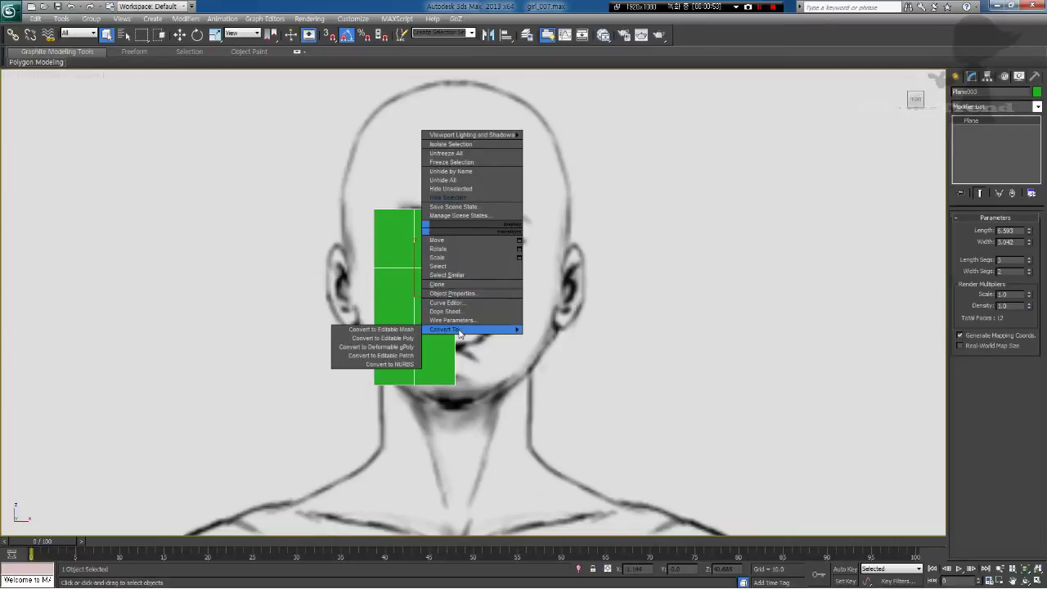
left_click(398, 339)
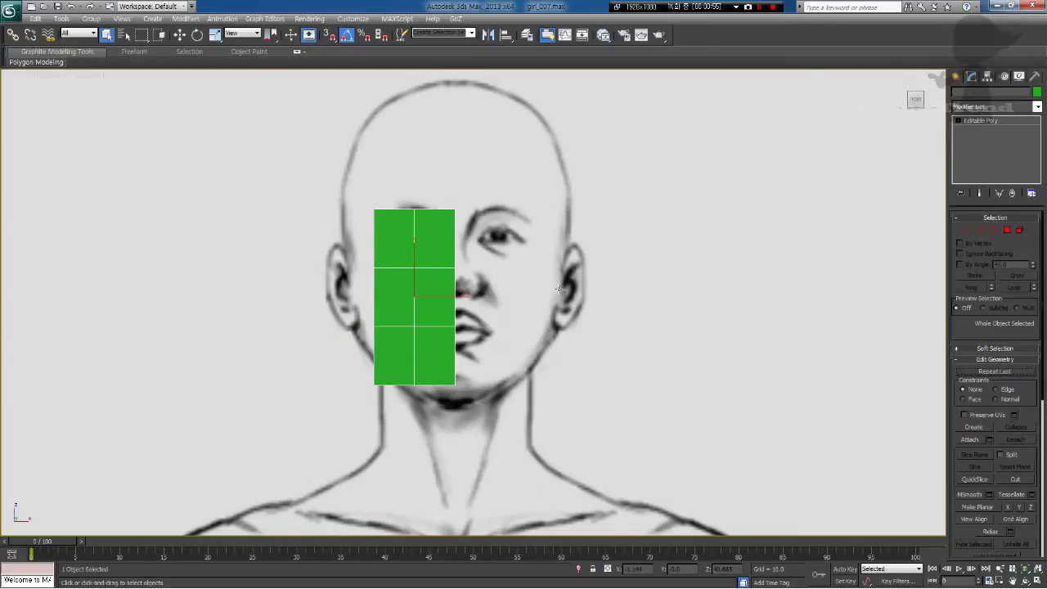
Step: Switch the plane to vertex editing and make it see-through over the face reference
key("1")
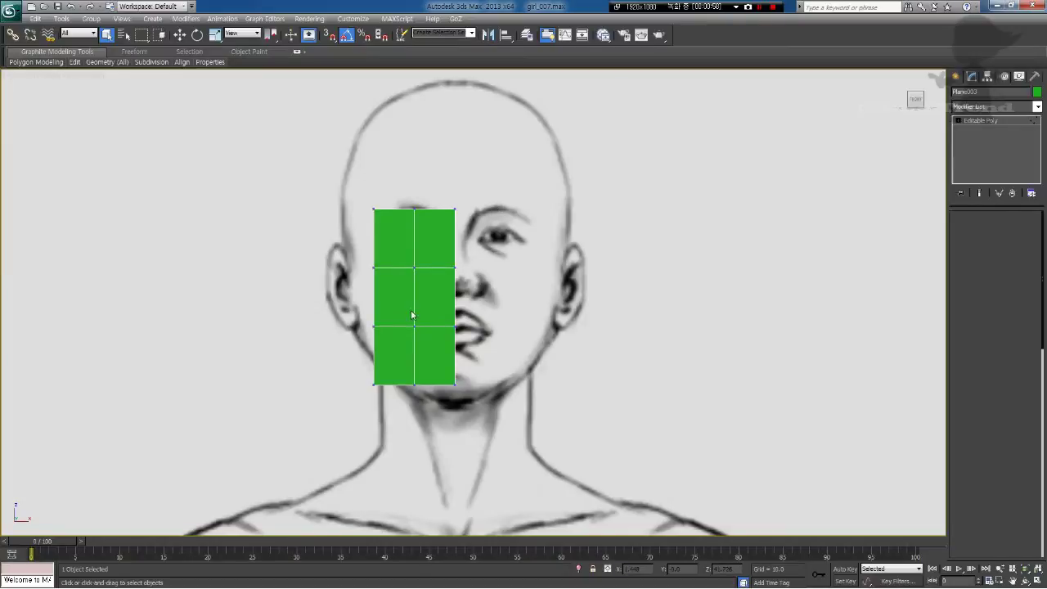
middle_click_drag(411, 311, 415, 308)
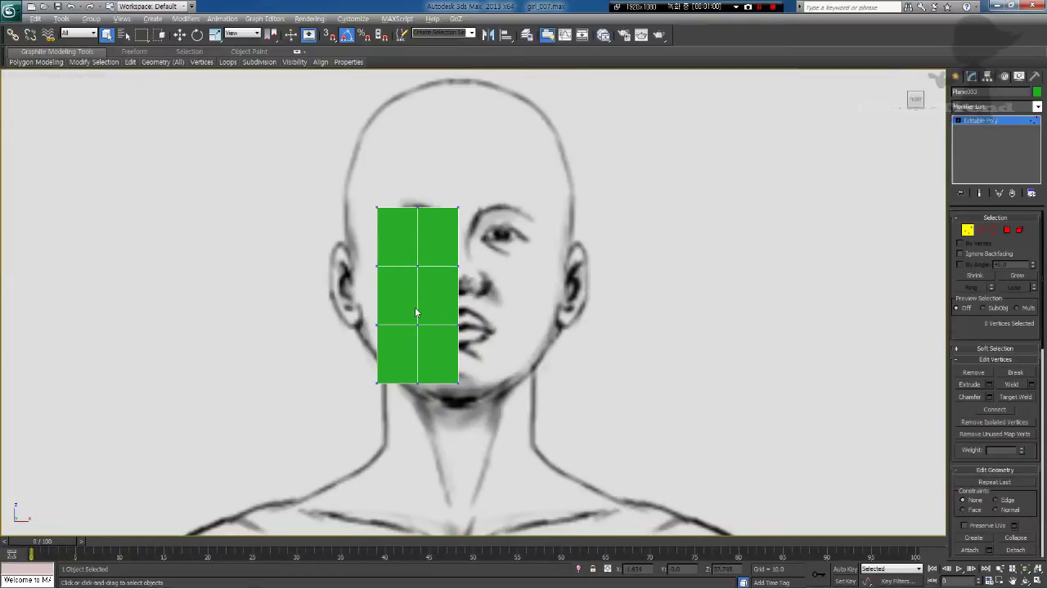
key("alt+x")
scroll(397, 299, "up", 3)
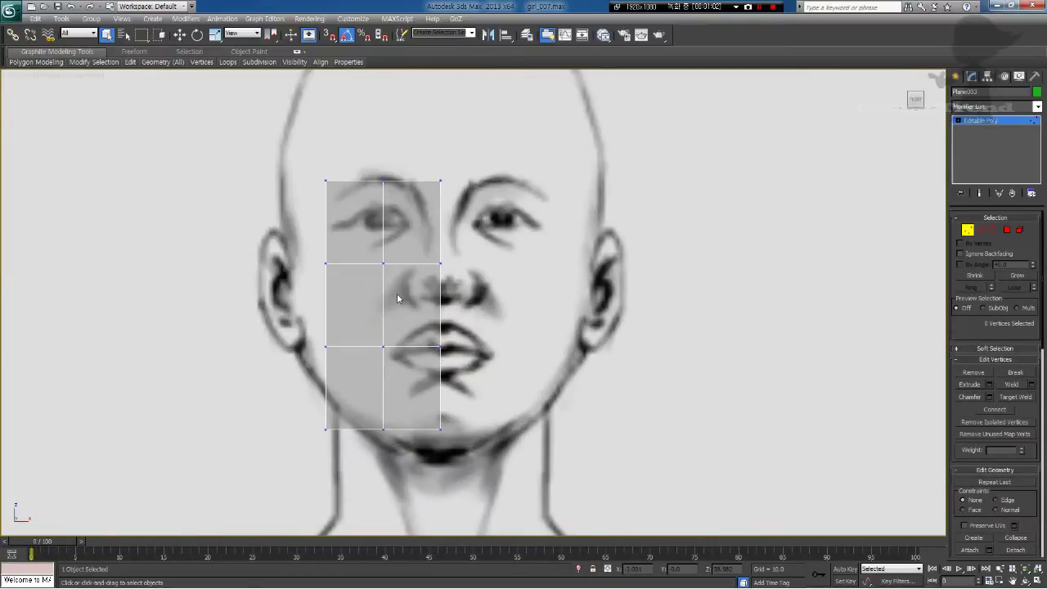
middle_click_drag(397, 299, 413, 305)
Step: Move the top middle vertex to the inner brow and lower the second vertex row to nose level
left_click(398, 186)
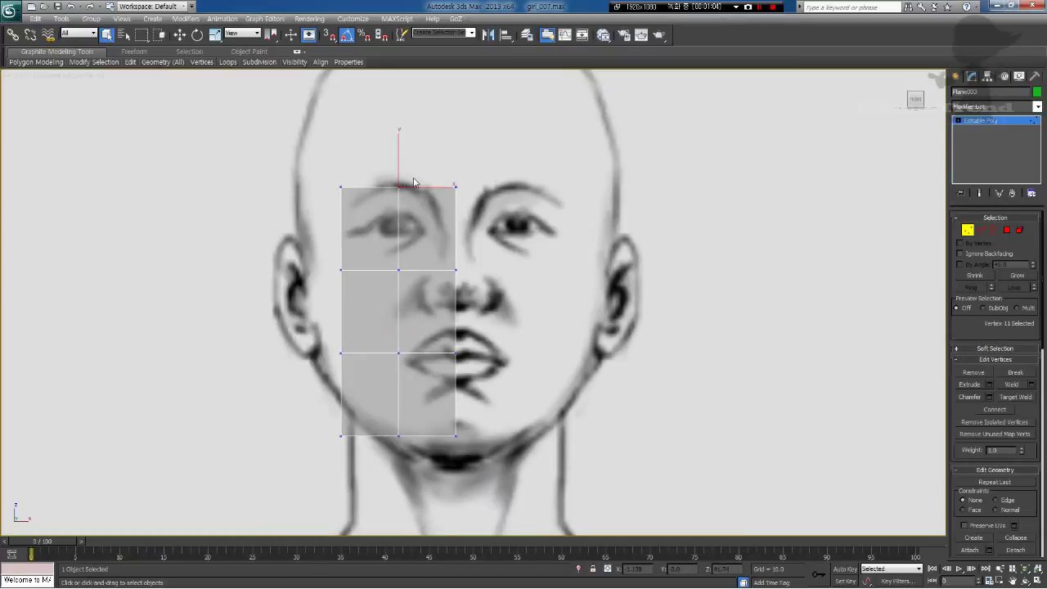
key("w")
left_click_drag(418, 174, 452, 177)
left_click(399, 270)
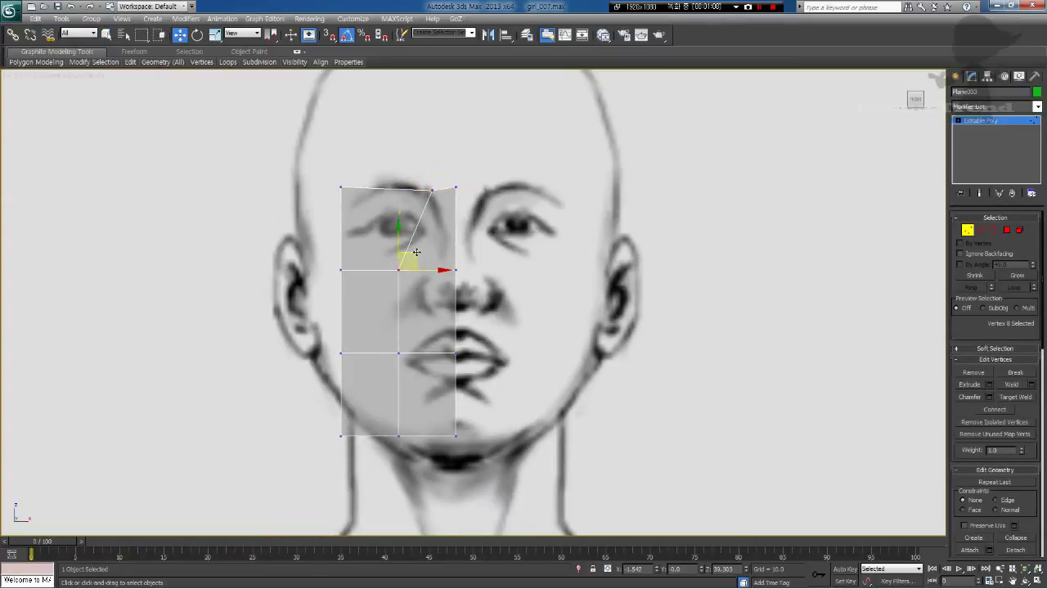
left_click_drag(417, 252, 378, 283)
left_click_drag(335, 256, 368, 274)
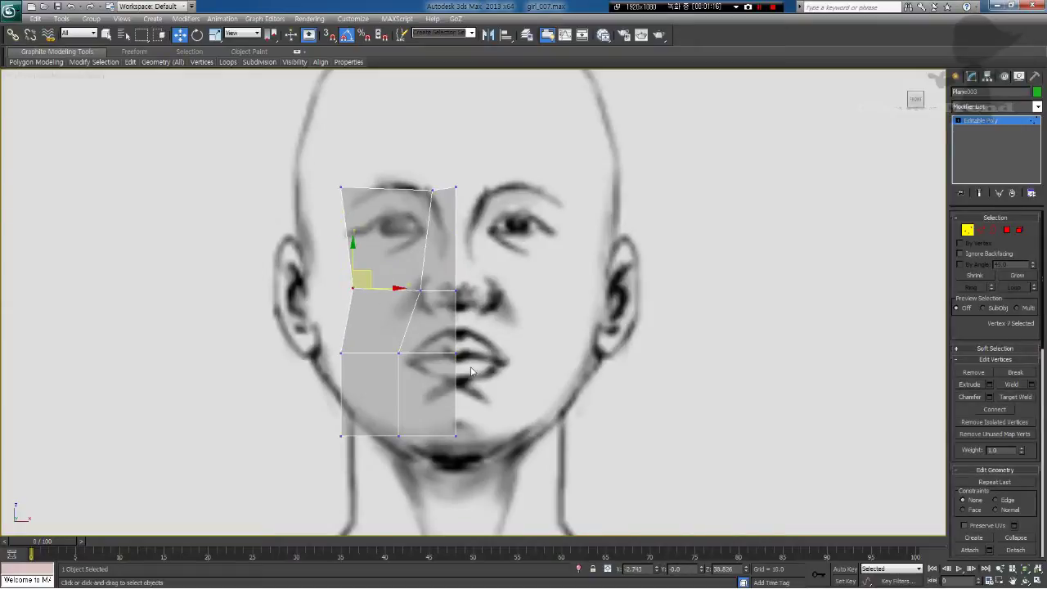
Step: Lower the third vertex row to the lower lip and pull its outer and middle vertices towards the mouth
left_click_drag(466, 369, 317, 335)
left_click_drag(399, 325, 401, 346)
left_click_drag(357, 387, 388, 358)
left_click_drag(413, 394, 473, 354)
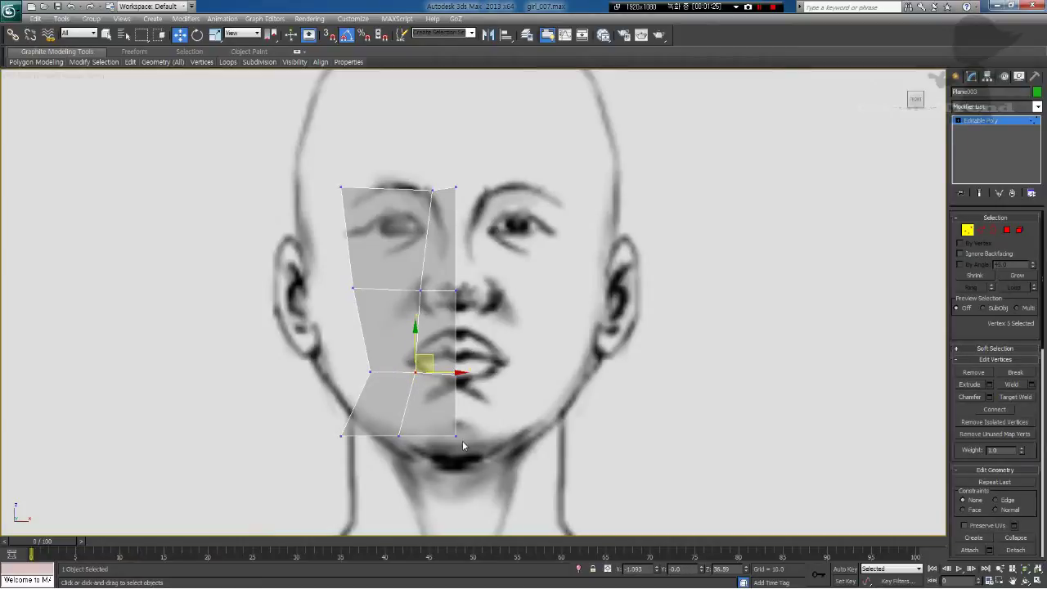
Step: Move the middle and outer bottom vertices inward and up to follow the chin and jawline
left_click(401, 437)
left_click_drag(429, 437, 438, 413)
left_click(340, 438)
left_click_drag(359, 423, 391, 392)
Step: Adjust the top outer and middle vertices to follow the slope of the eyebrow
left_click(382, 268)
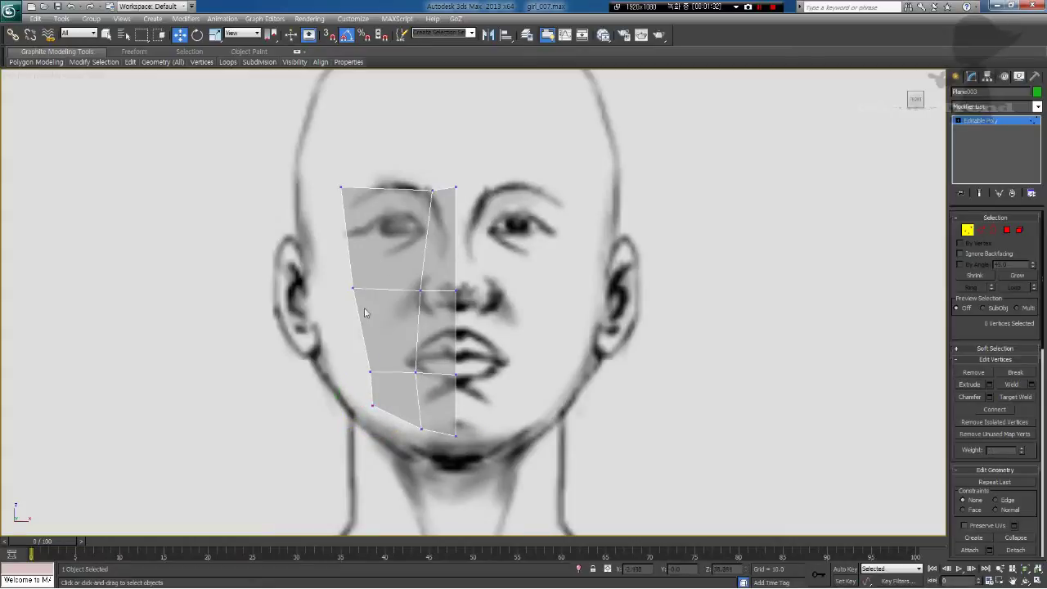
left_click(354, 288)
left_click(342, 188)
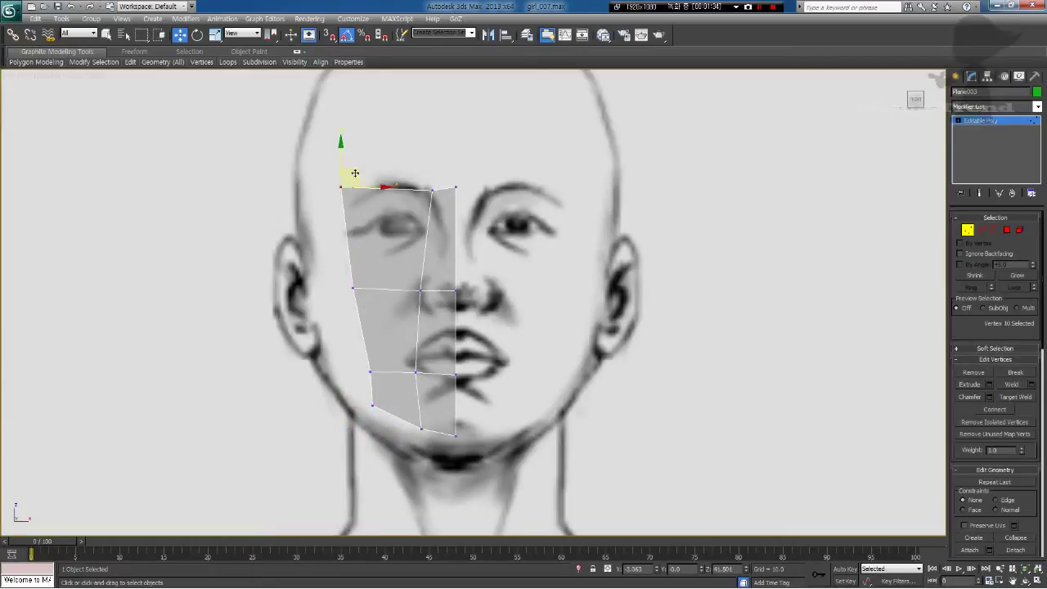
left_click_drag(352, 170, 353, 184)
left_click_drag(418, 180, 441, 170)
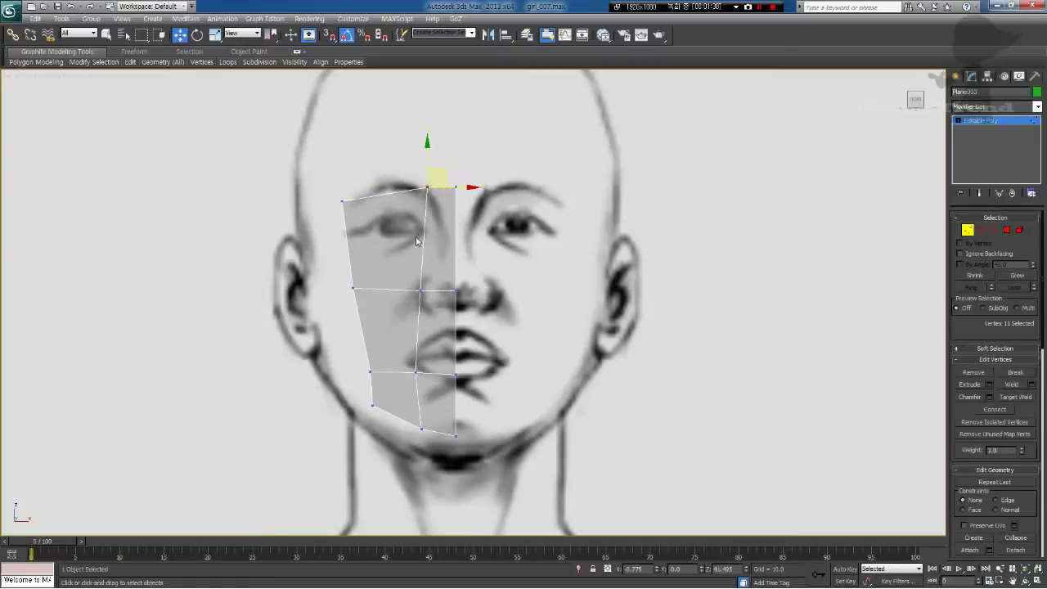
left_click(351, 260)
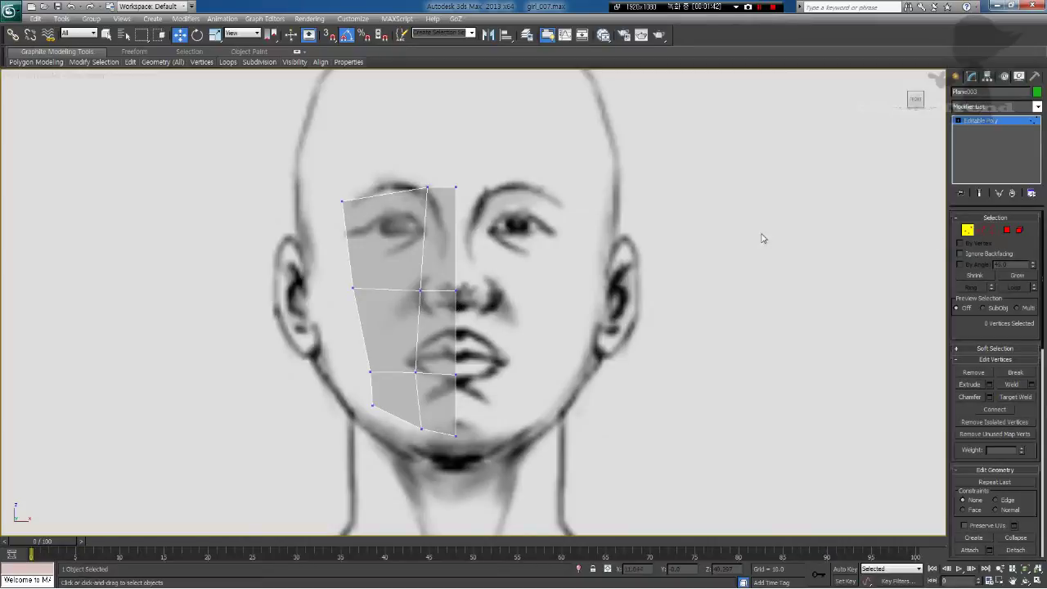
Step: Connect the three vertical edges between brow and nose with a new row of edges across the eye
left_click(968, 231)
key("2")
left_click_drag(456, 253, 317, 237)
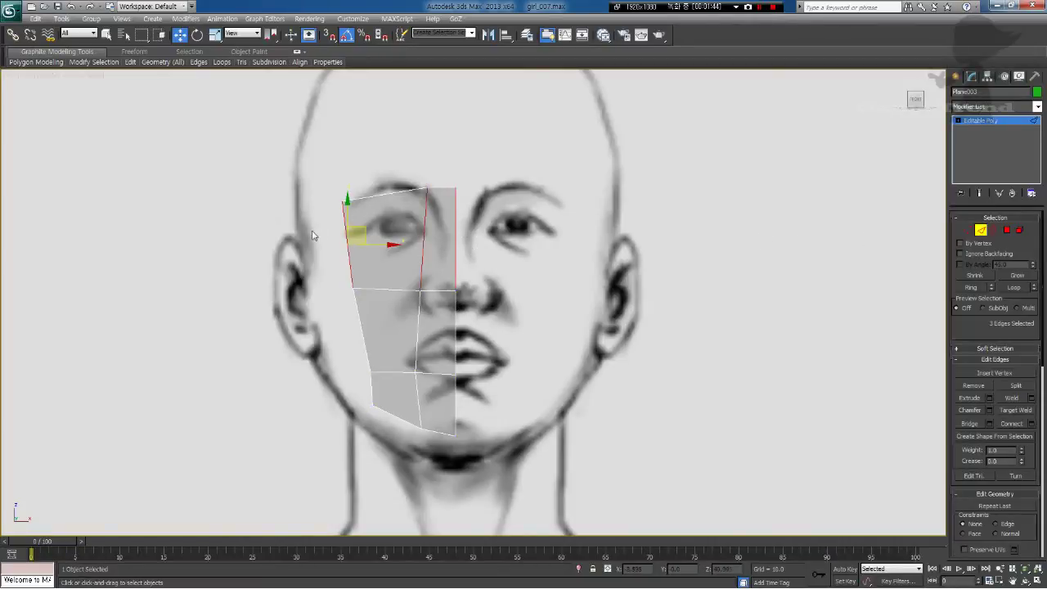
left_click(1011, 424)
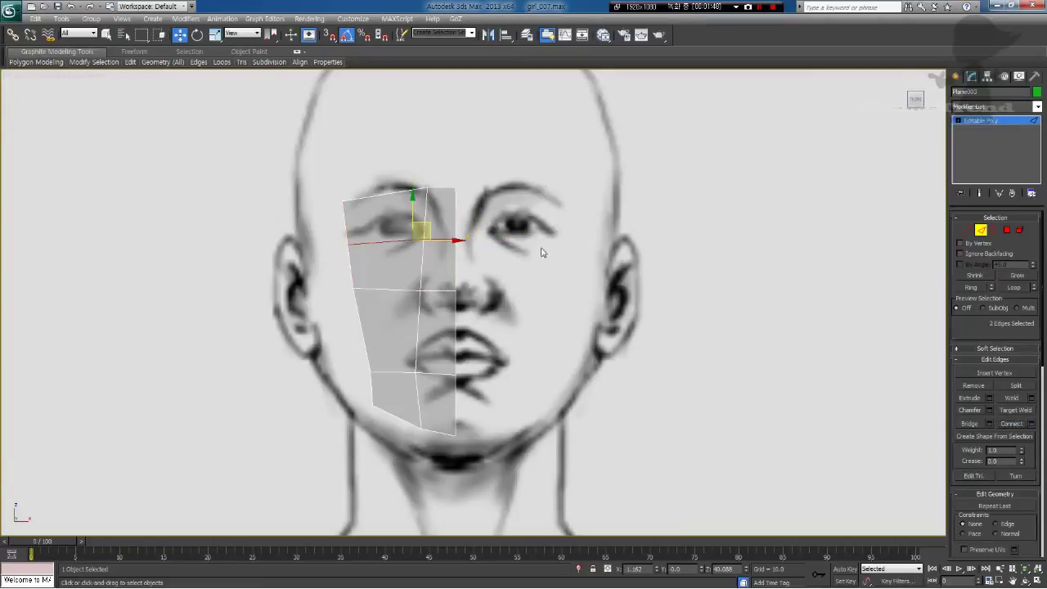
Step: Raise the vertices of the new eye row to line up with the corners of the eye
left_click(969, 231)
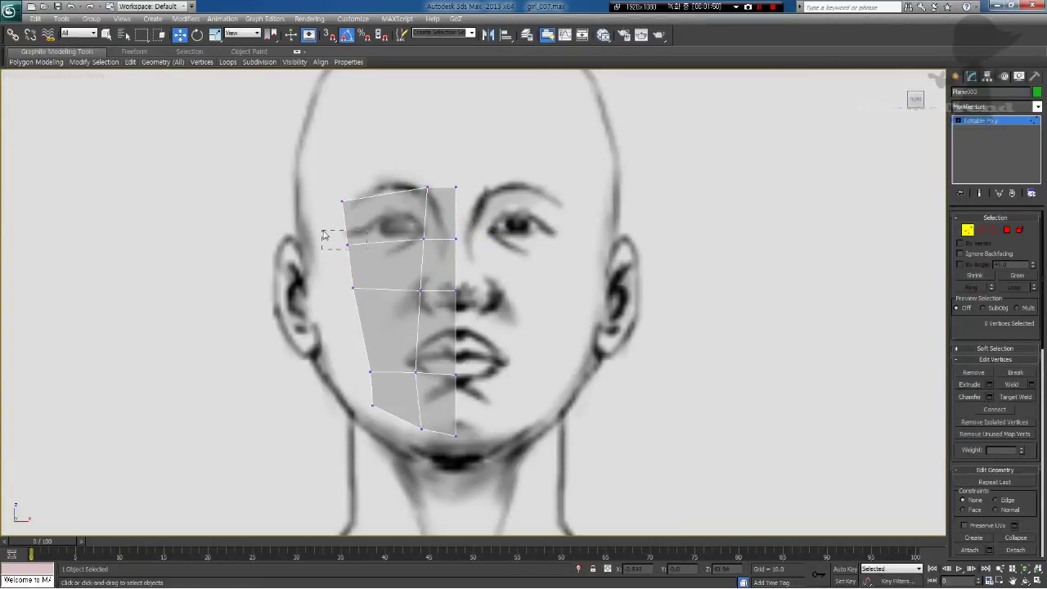
left_click(347, 234)
left_click_drag(364, 219, 468, 257)
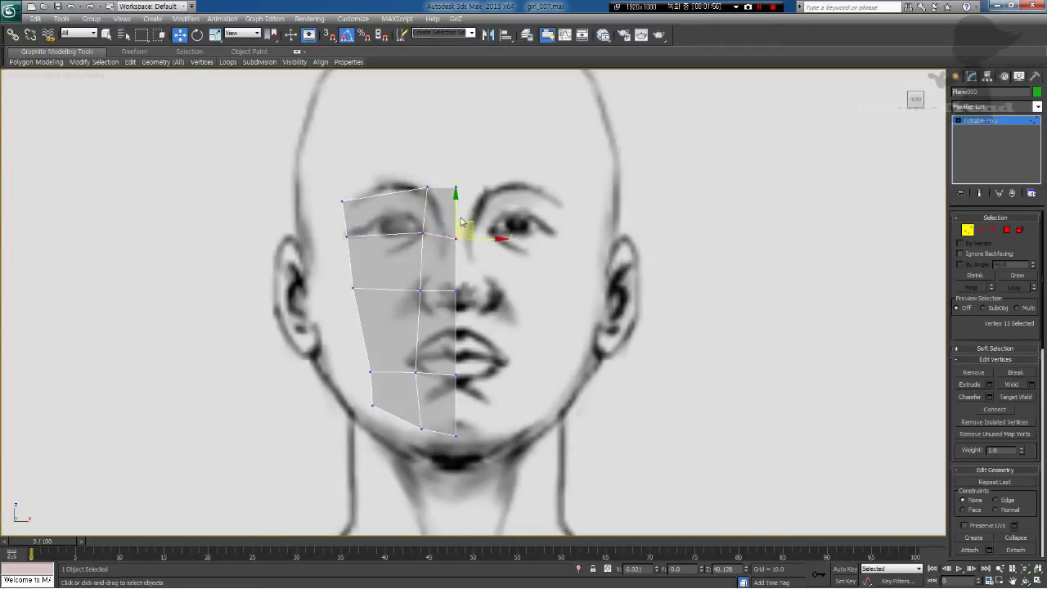
left_click_drag(454, 216, 454, 208)
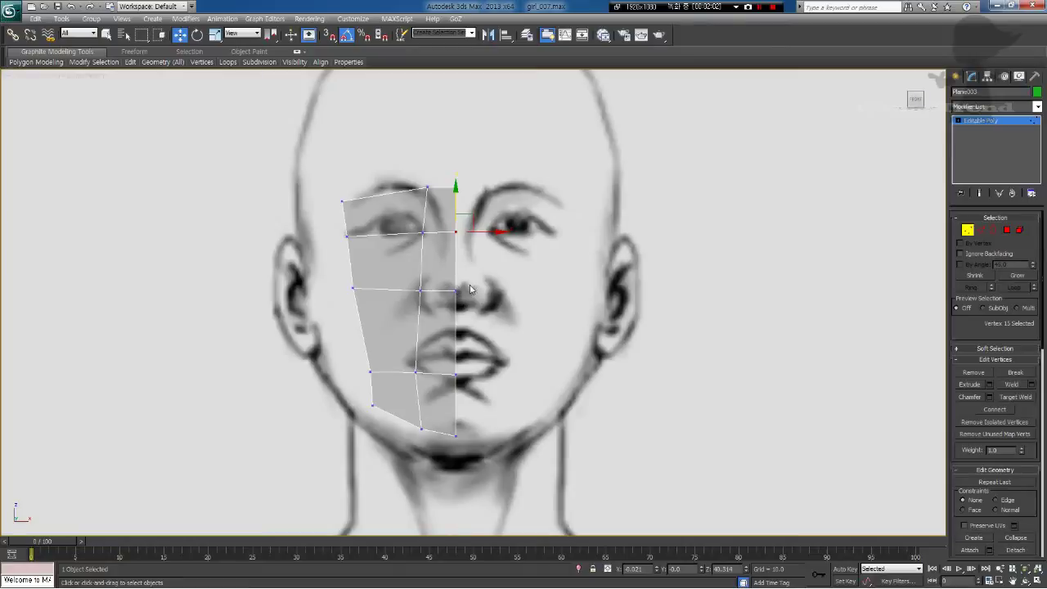
Step: Connect the three vertical edges between the nose and lower lip rows with a new row of edges
left_click(986, 230)
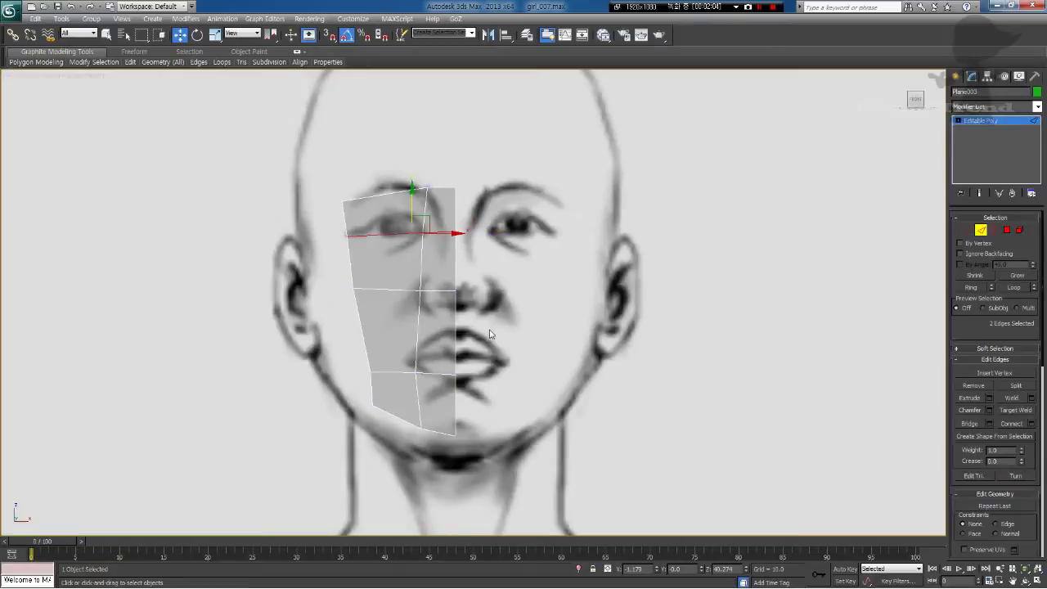
left_click_drag(492, 334, 346, 322)
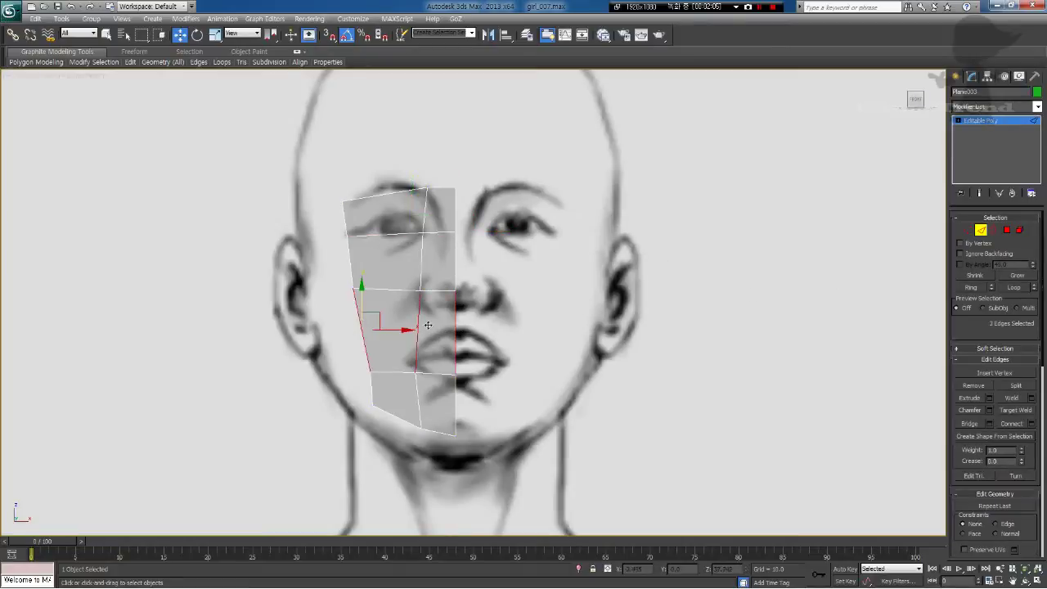
left_click(1012, 424)
Step: Raise the new row's centre and middle vertices to just under the nose and shift its outer vertex inward on the cheek
left_click(968, 230)
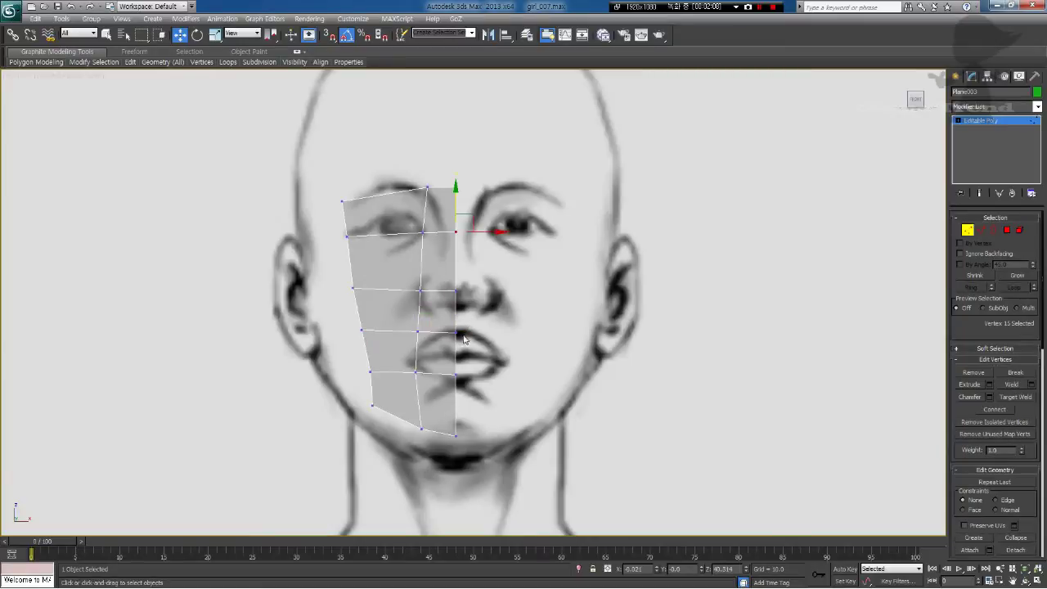
left_click(455, 332)
left_click_drag(455, 304, 457, 295)
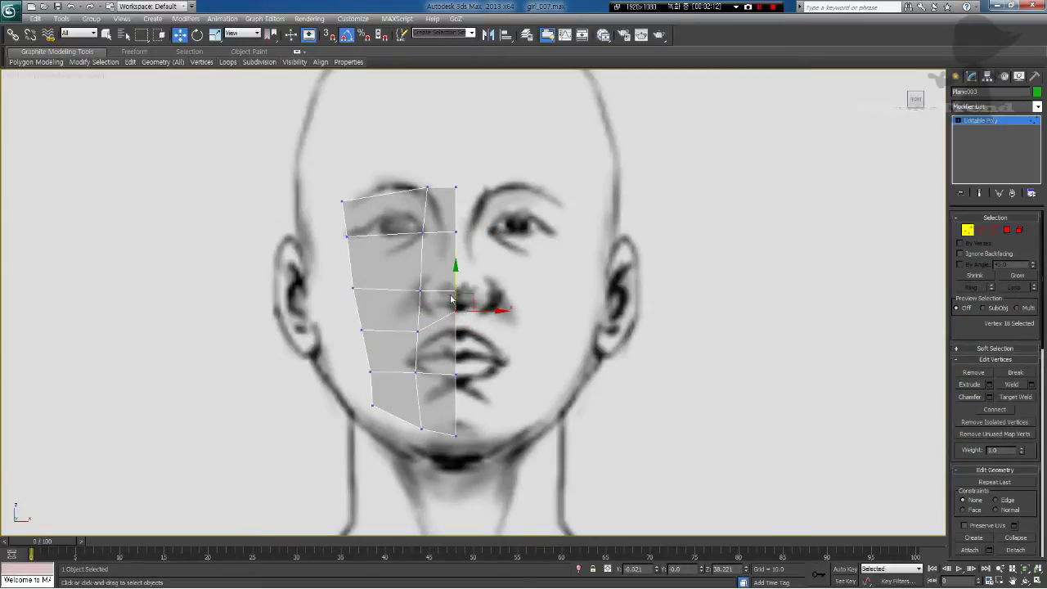
left_click(419, 290)
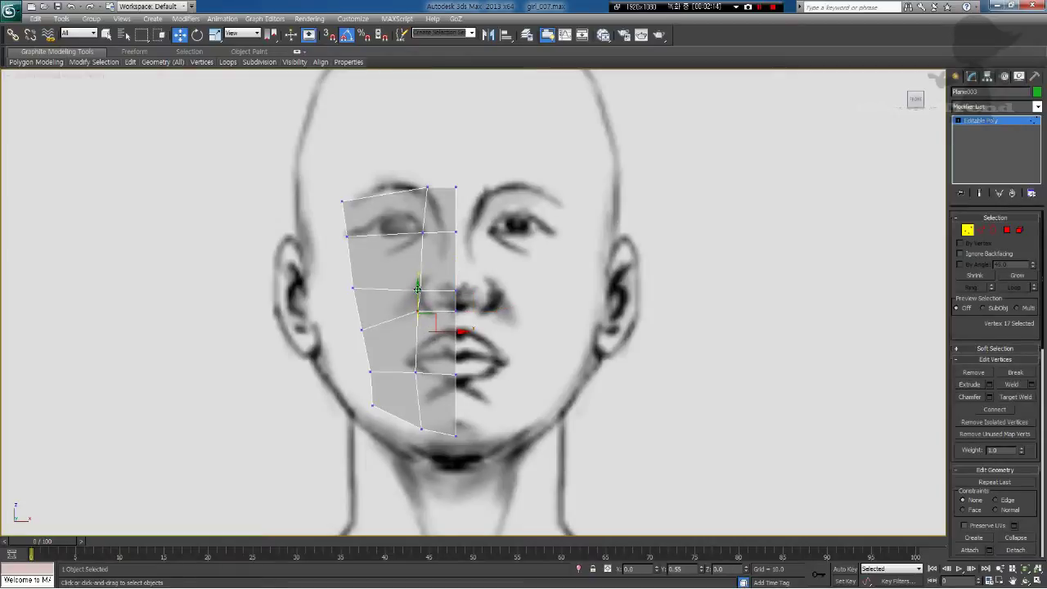
left_click(362, 329)
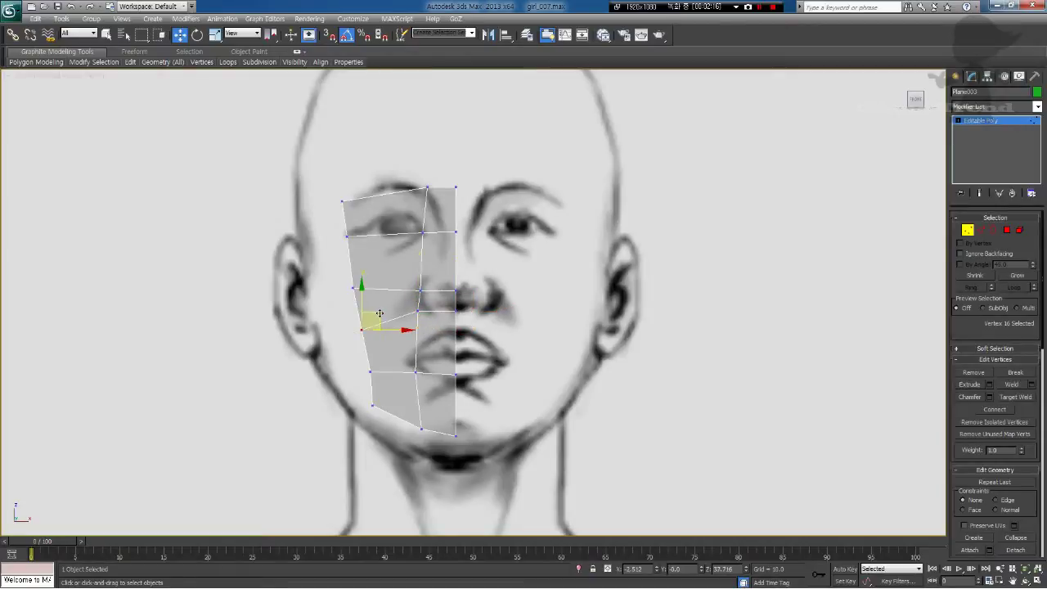
left_click_drag(380, 314, 390, 313)
Step: Target-weld the nose row's outer vertex to the cheek vertex directly below it
left_click(353, 287)
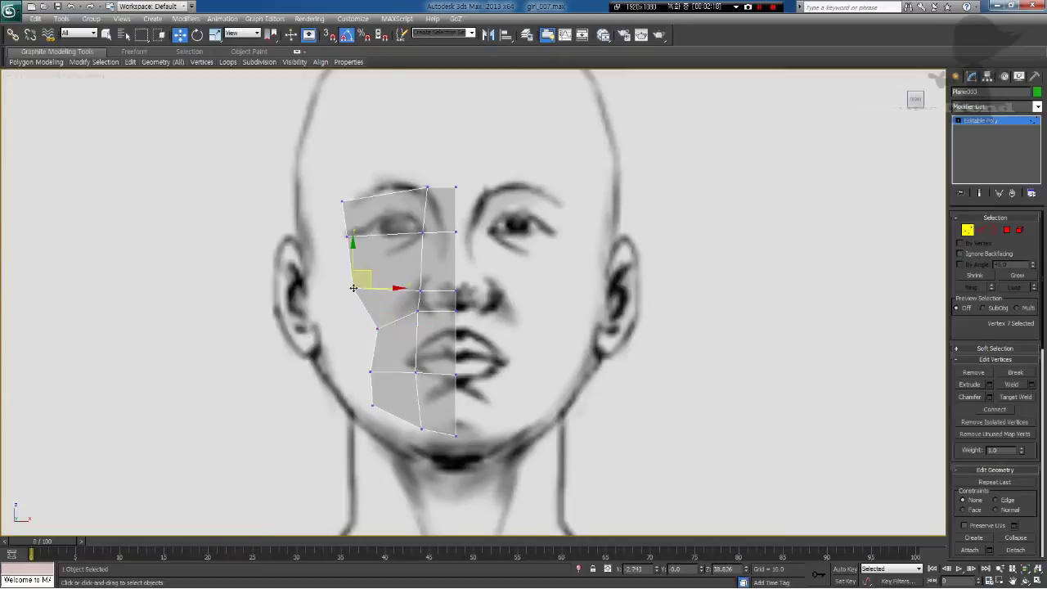
right_click(351, 285)
left_click(325, 360)
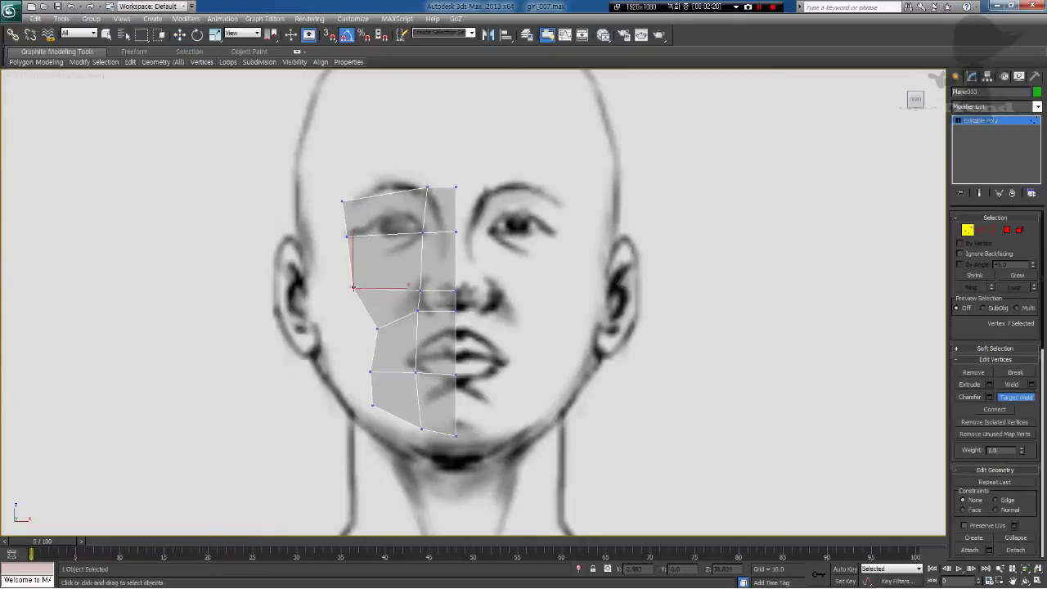
left_click(377, 328)
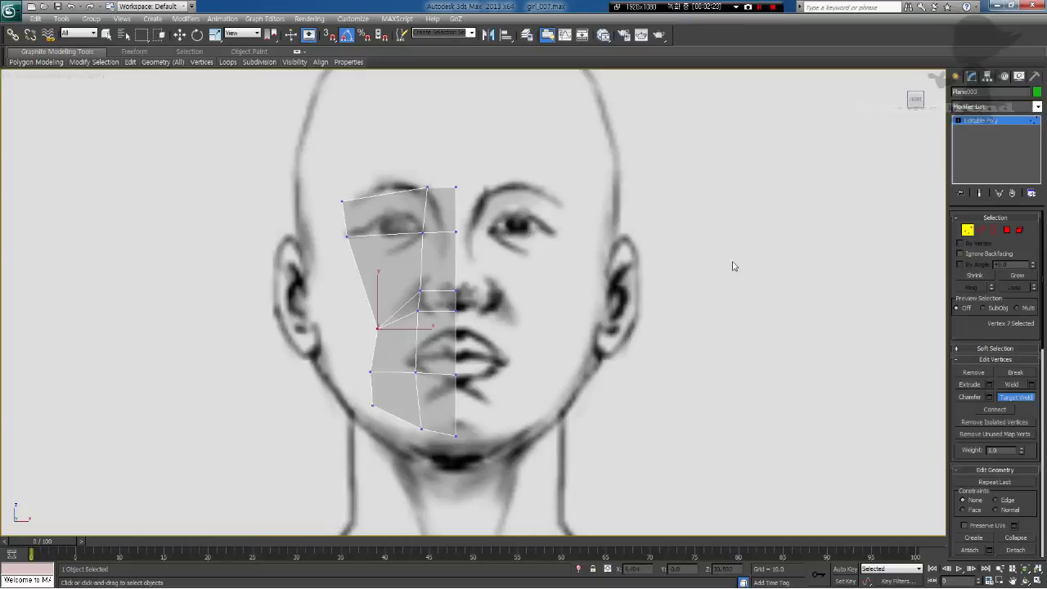
Step: Connect the three vertical edges between the eye and nose rows with a new row of edges
left_click(982, 230)
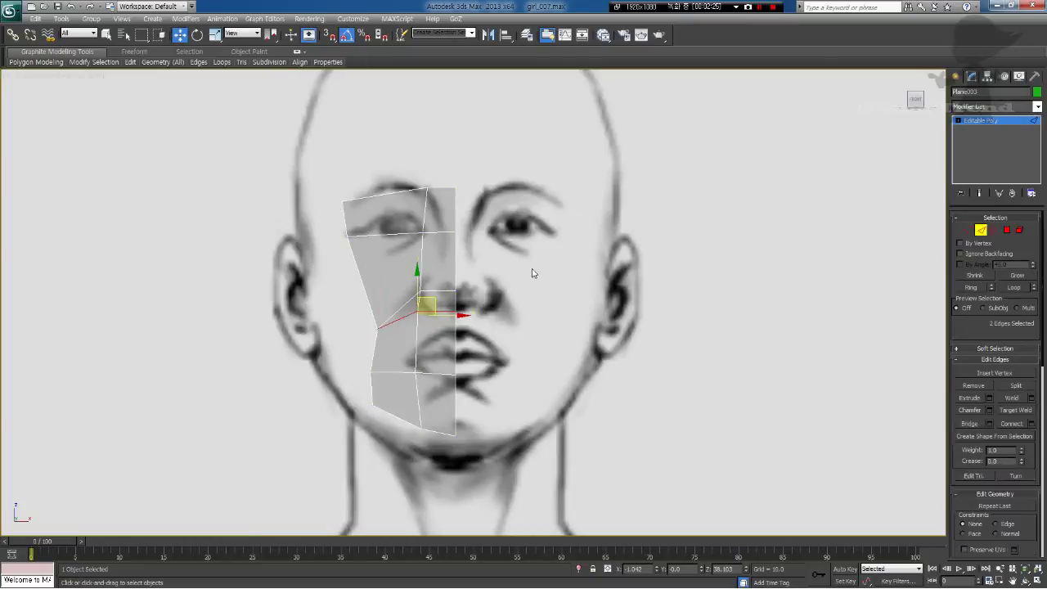
left_click(349, 269)
left_click(1012, 425)
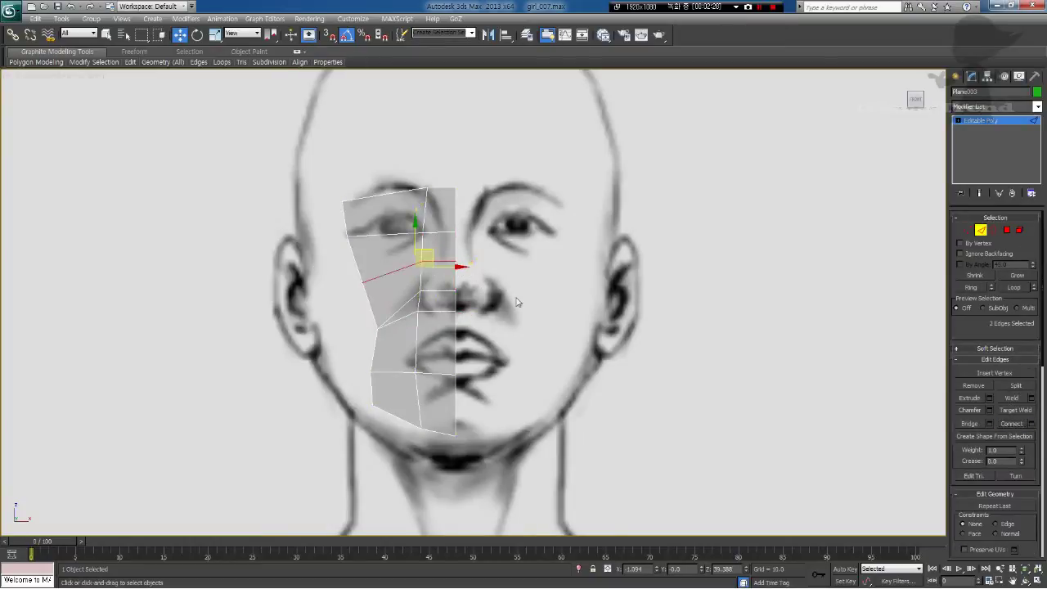
Step: Adjust the new row's outer vertex and the cheek vertex below it, and shift the middle vertex under the nose toward the centre line
left_click(968, 231)
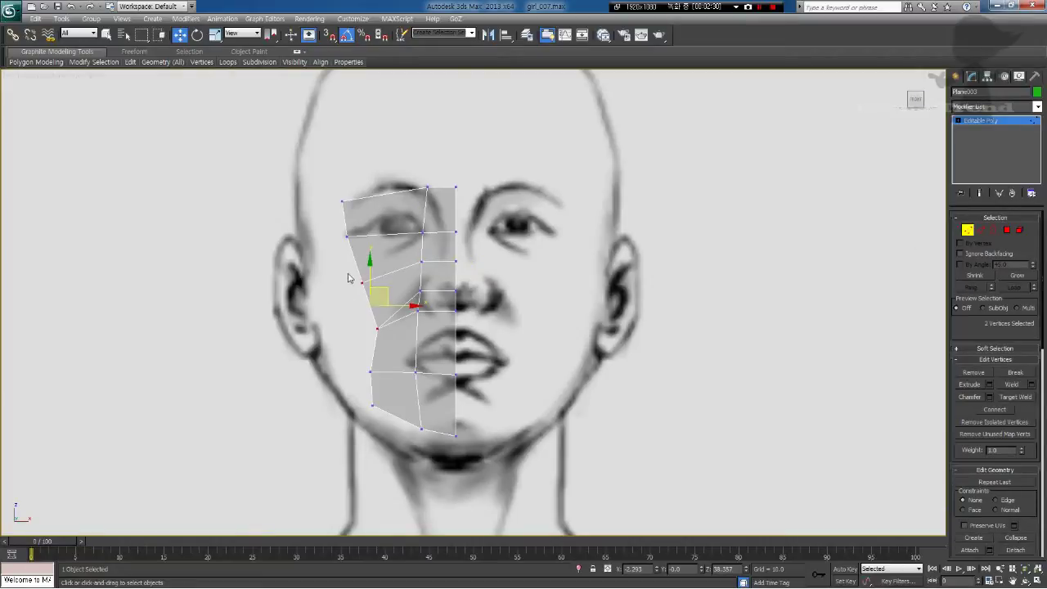
left_click_drag(350, 279, 378, 262)
left_click_drag(369, 320, 443, 311)
left_click(428, 318)
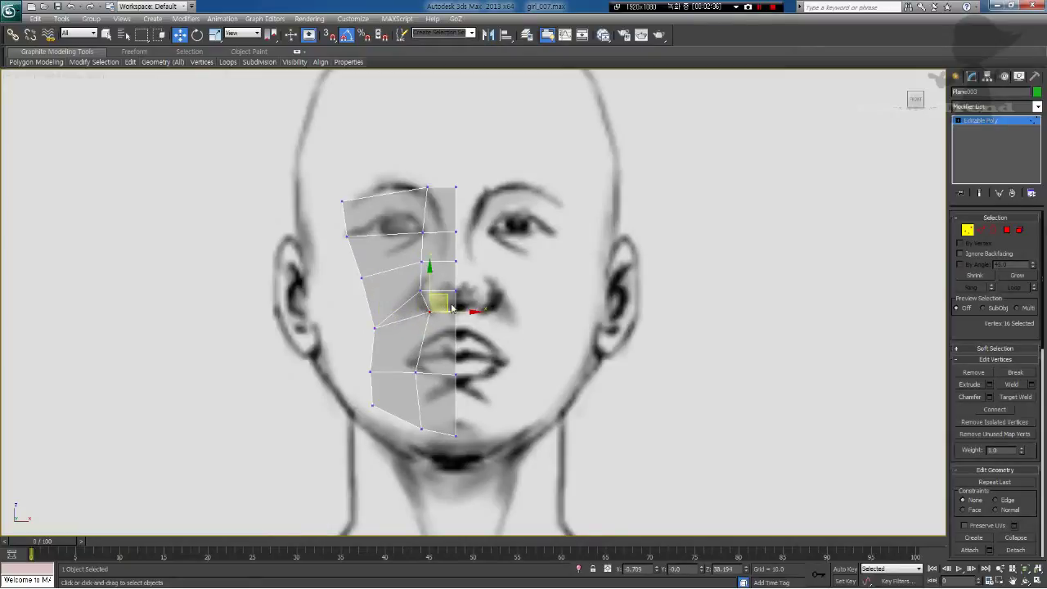
Step: Nudge the lower lip row's middle vertex and move the bottom row's outer and middle vertices inward to follow the chin
left_click(416, 373)
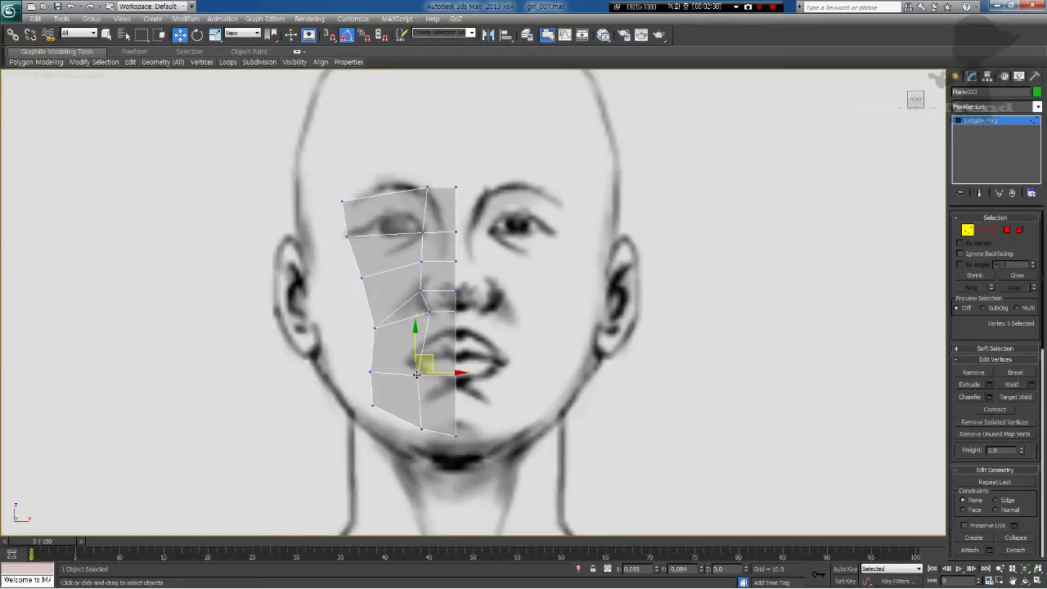
left_click_drag(416, 375, 418, 376)
left_click_drag(380, 410, 446, 418)
left_click(439, 432)
left_click(423, 426)
Step: Fit the brow row's middle and outer vertices to the ends of the eyebrow in the front view
left_click(427, 188)
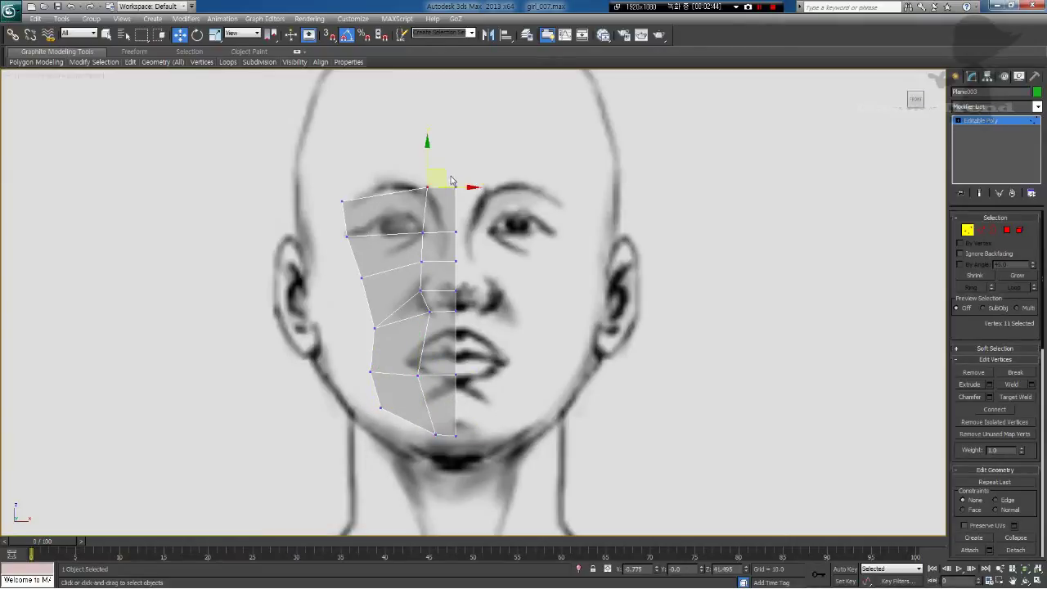
left_click_drag(437, 170, 433, 170)
left_click(428, 240)
left_click(343, 200)
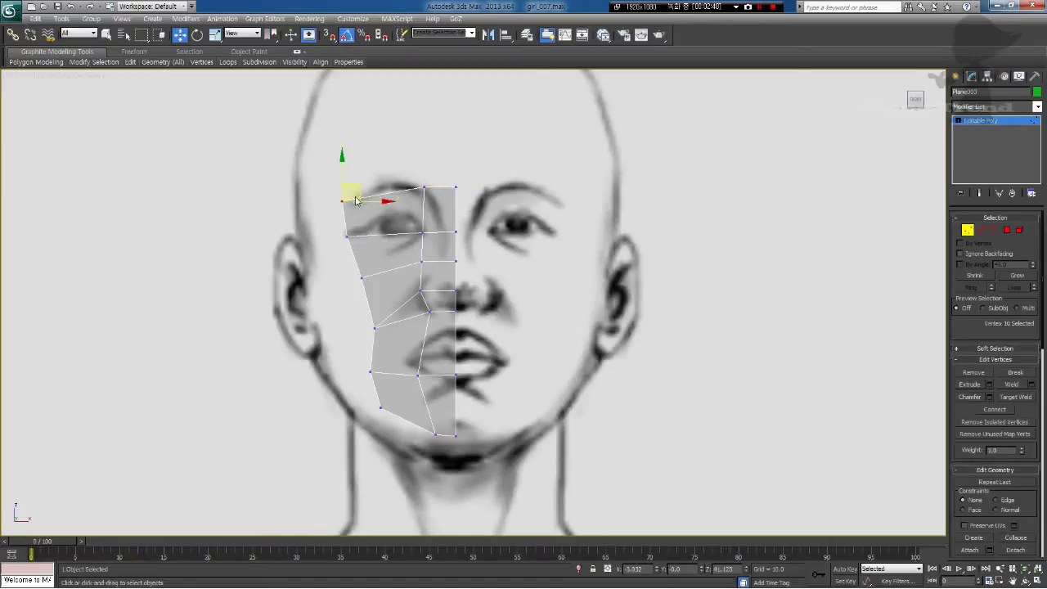
left_click_drag(358, 186, 361, 186)
left_click(435, 201)
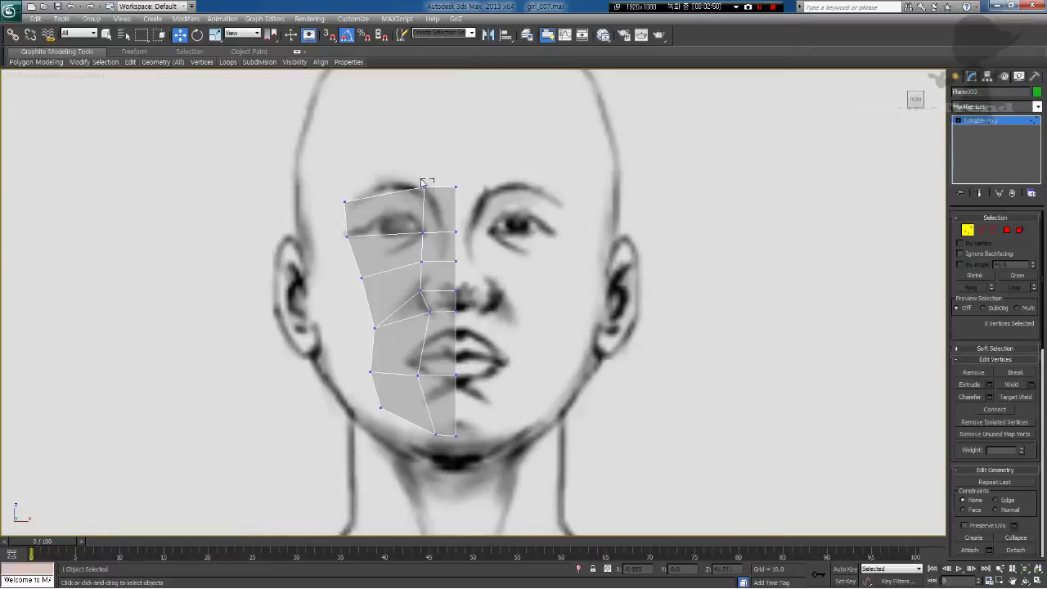
left_click(425, 186)
left_click_drag(439, 171, 438, 170)
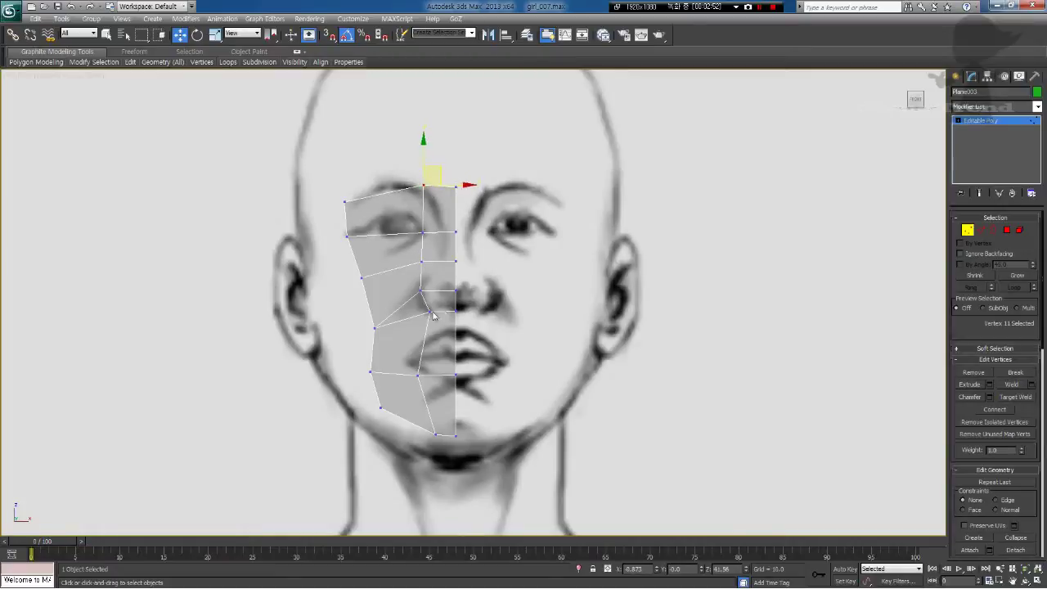
Step: Lower the vertex at the wing of the nose slightly to match the nostril in the drawing
scroll(428, 311, "up", 3)
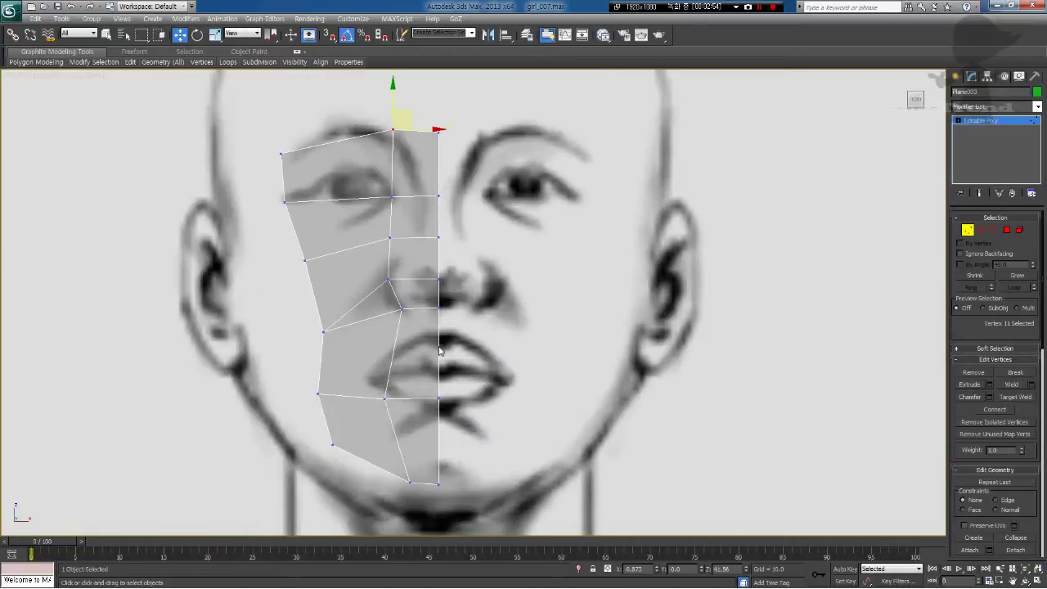
scroll(439, 350, "down", 3)
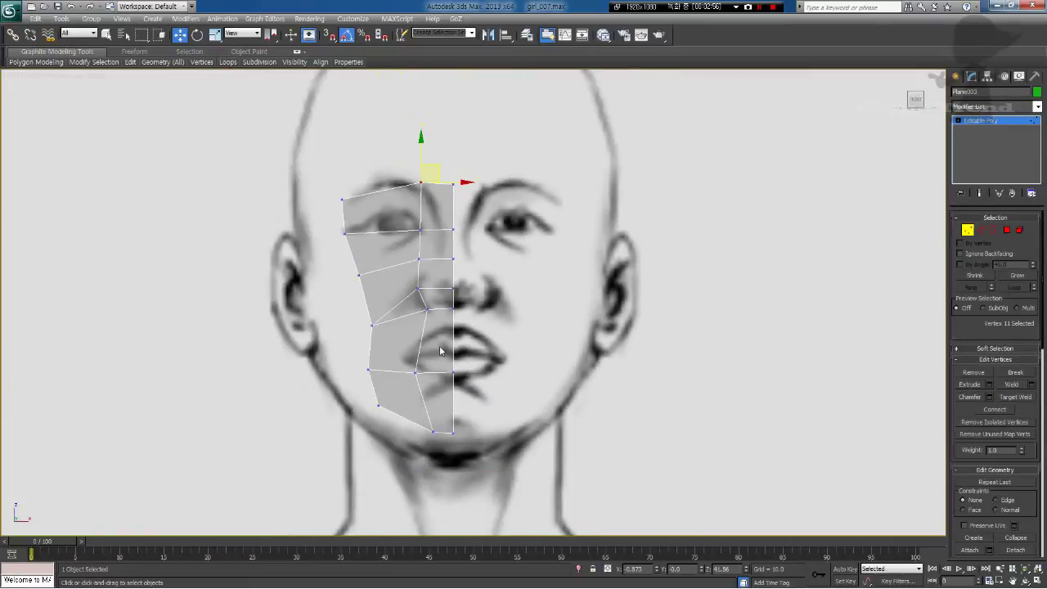
middle_click_drag(431, 338, 432, 346)
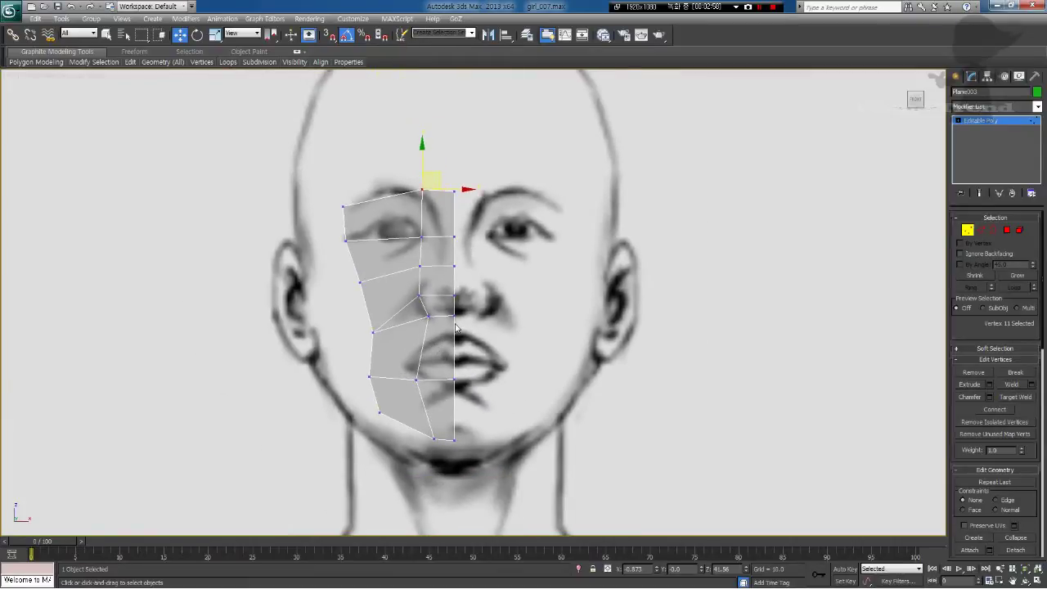
left_click_drag(456, 415, 464, 465)
left_click(483, 441)
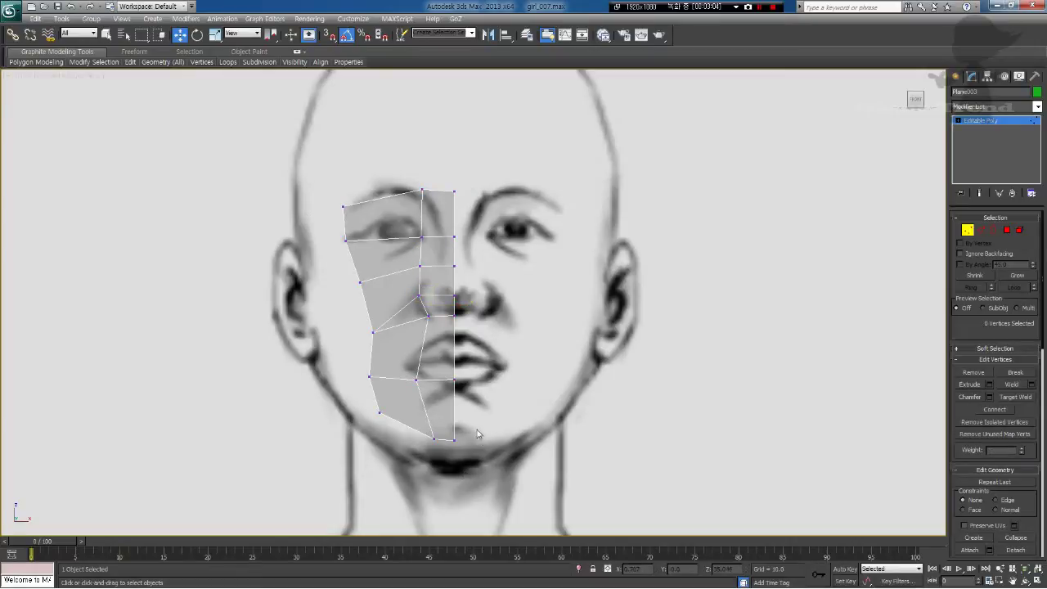
left_click(419, 296)
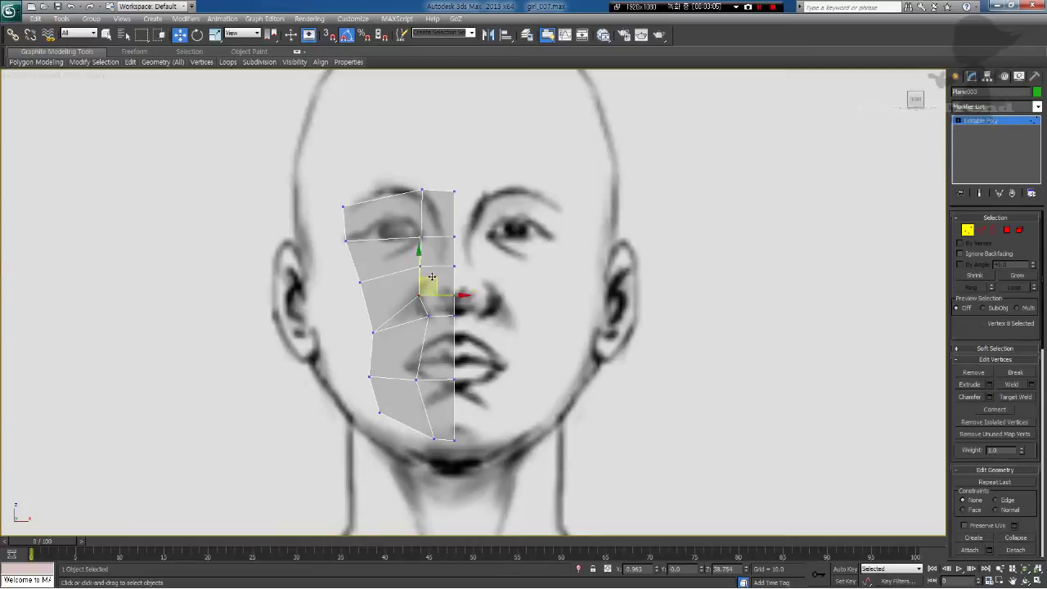
left_click_drag(433, 280, 434, 283)
left_click(506, 312)
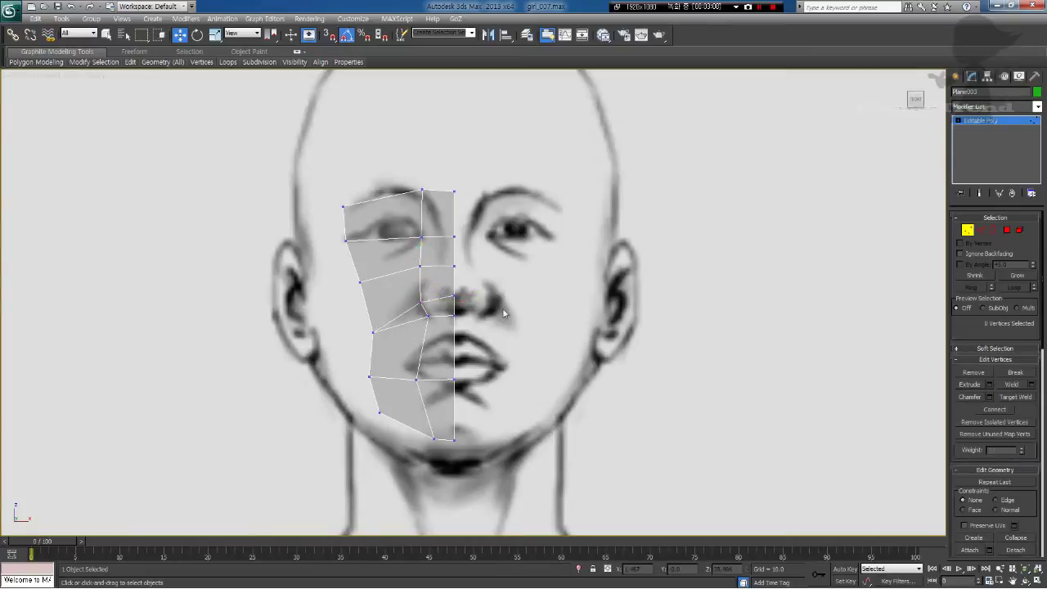
Step: In the side view, move the whole face plane forward from the ear to the front of the face profile
middle_click_drag(447, 335, 440, 393)
key("l")
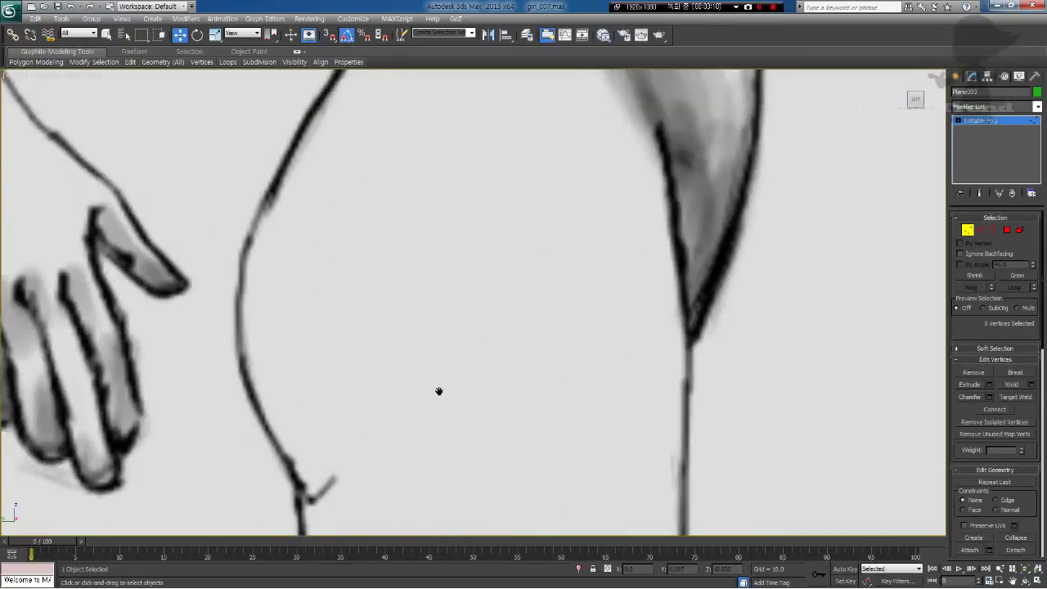
scroll(426, 375, "down", 6)
middle_click_drag(455, 228, 402, 474)
scroll(400, 458, "up", 3)
middle_click_drag(392, 405, 434, 403)
scroll(434, 404, "up", 3)
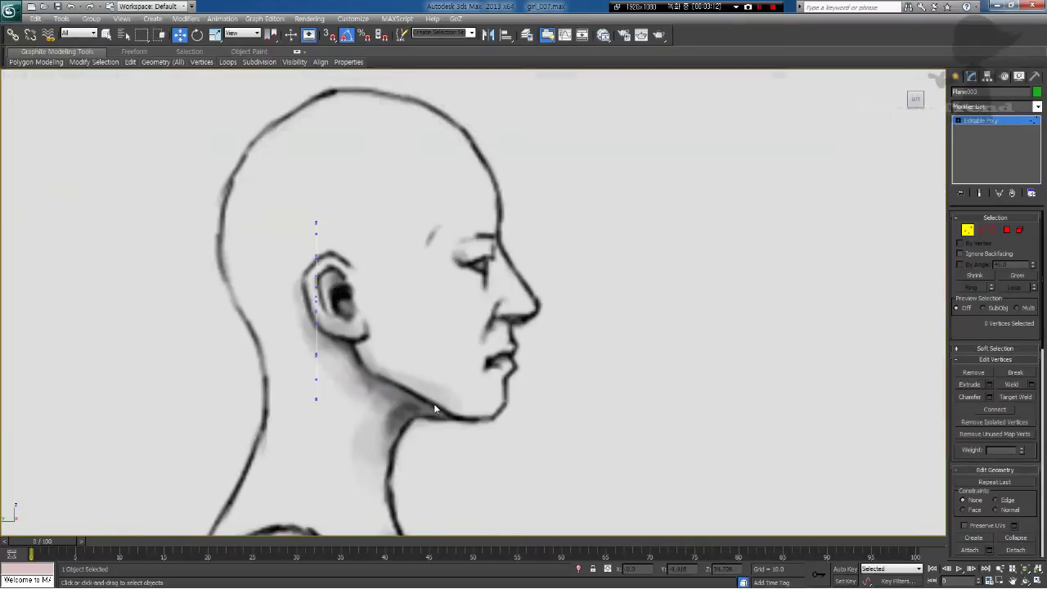
left_click(1007, 120)
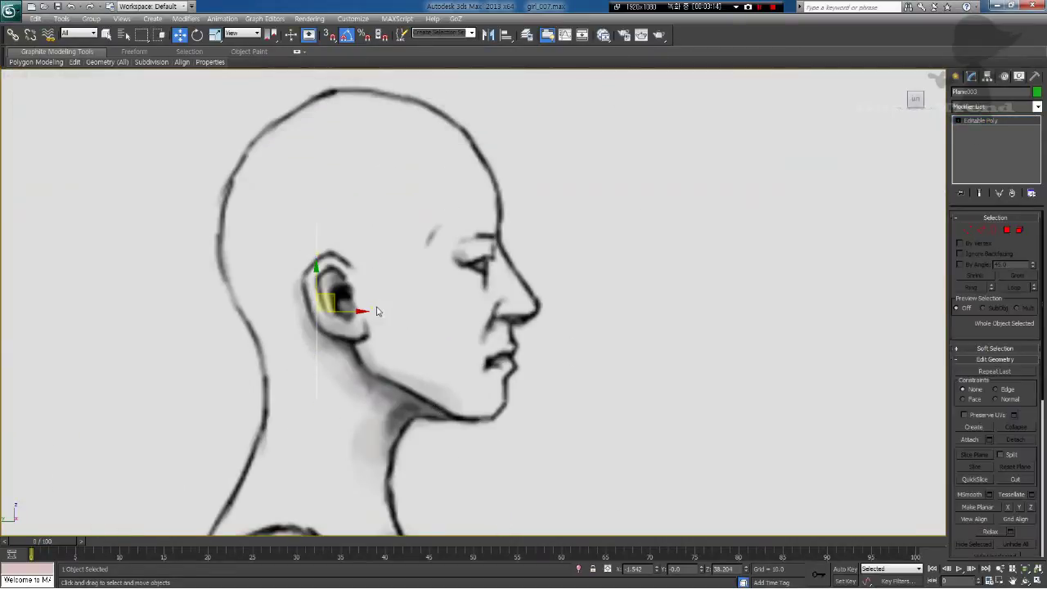
left_click_drag(366, 313, 549, 313)
Step: Select the plane's six outer-column vertices and move them back in the side view to the outer end of the eyebrow
middle_click_drag(516, 327, 448, 358)
key("p")
middle_click_drag(448, 358, 480, 324, "alt")
left_click(969, 230)
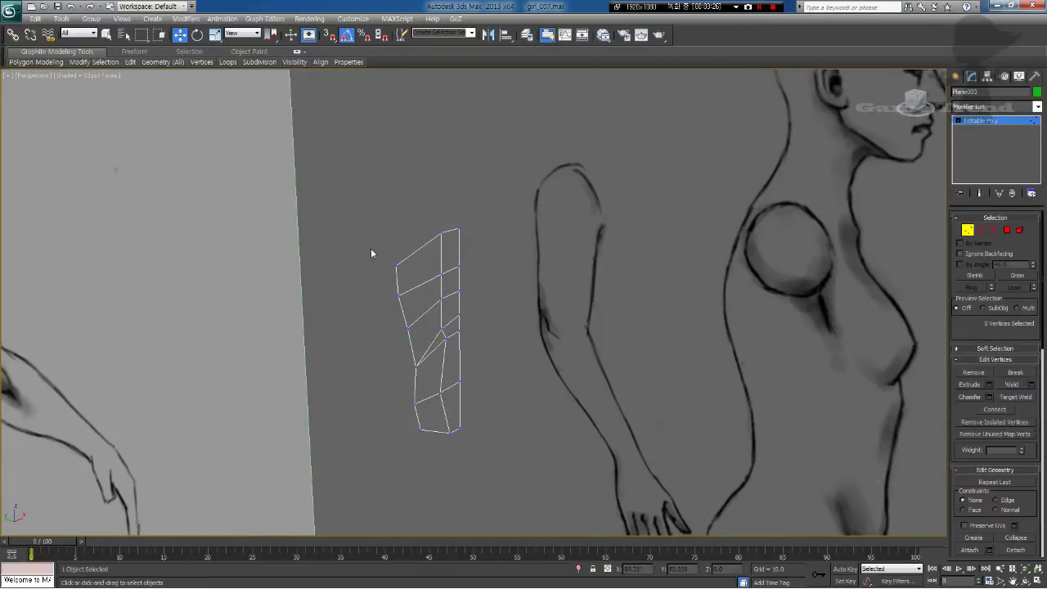
left_click_drag(410, 347, 384, 308)
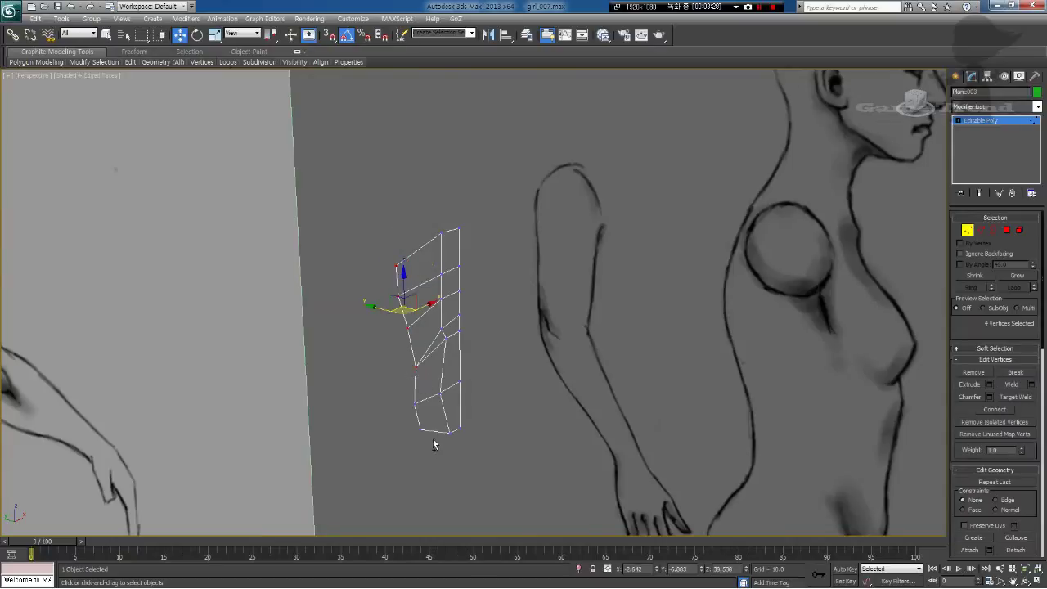
left_click_drag(407, 393, 431, 455, "ctrl")
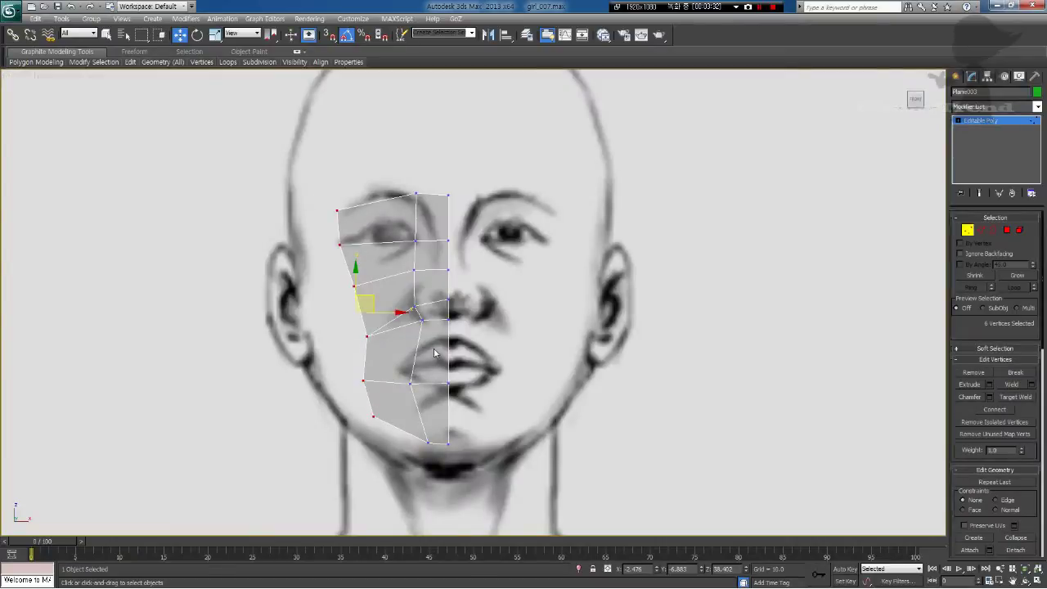
key("l")
middle_click_drag(468, 323, 458, 331)
left_click_drag(527, 318, 455, 319)
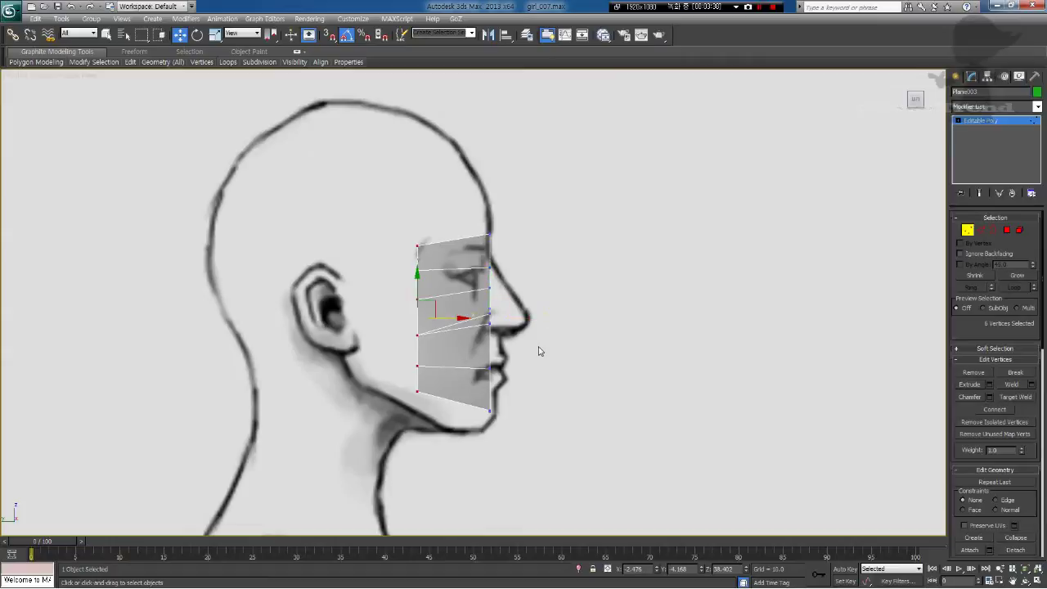
Step: Select the seven middle-column vertices in the front view and move them slightly back in the side view
key("f")
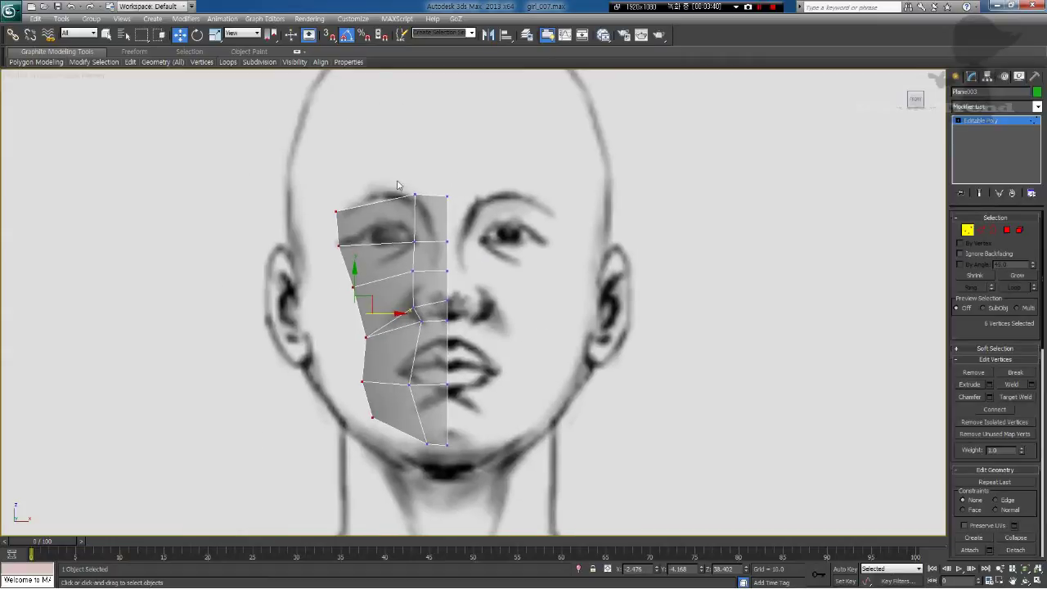
left_click_drag(442, 364, 407, 370)
left_click_drag(430, 457, 427, 434, "ctrl")
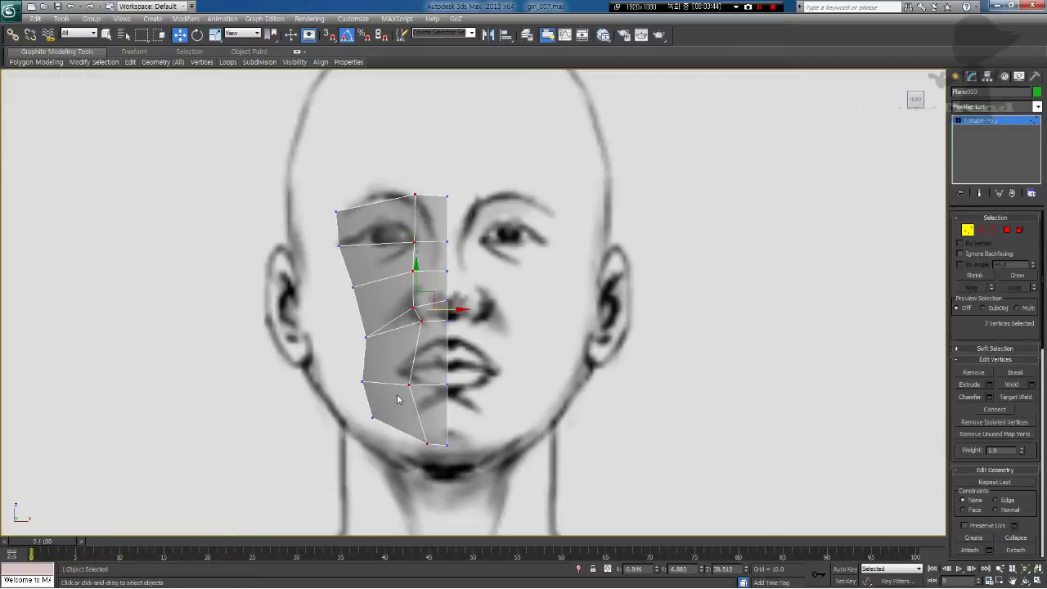
key("l")
left_click_drag(514, 315, 502, 319)
Step: Move the centre-line vertices of the nose bridge and nose tip onto the side-view profile
middle_click_drag(510, 320, 486, 318)
scroll(473, 304, "up", 2)
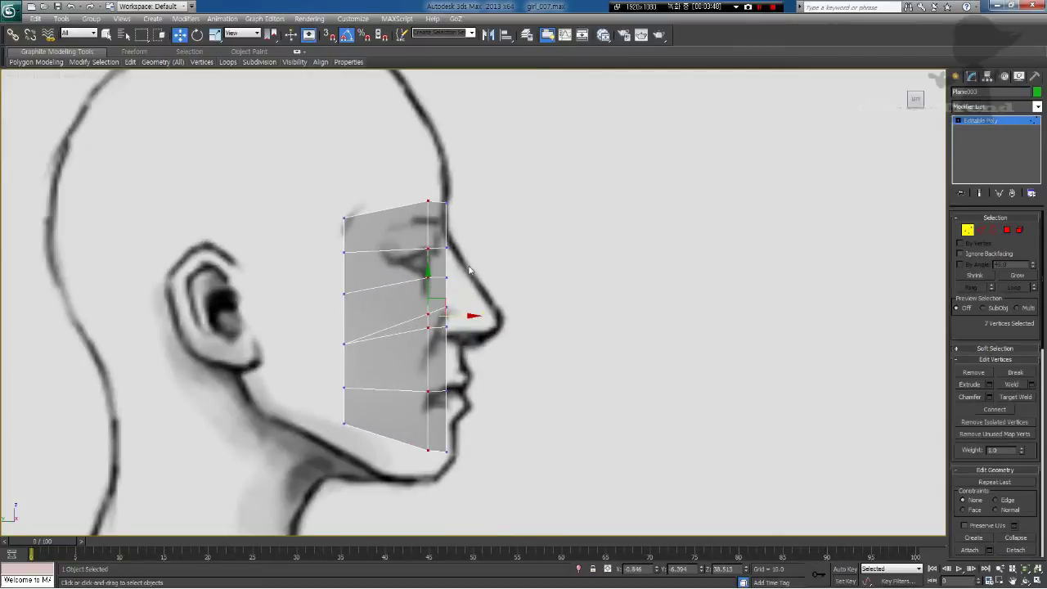
left_click_drag(440, 240, 465, 221)
left_click(457, 327)
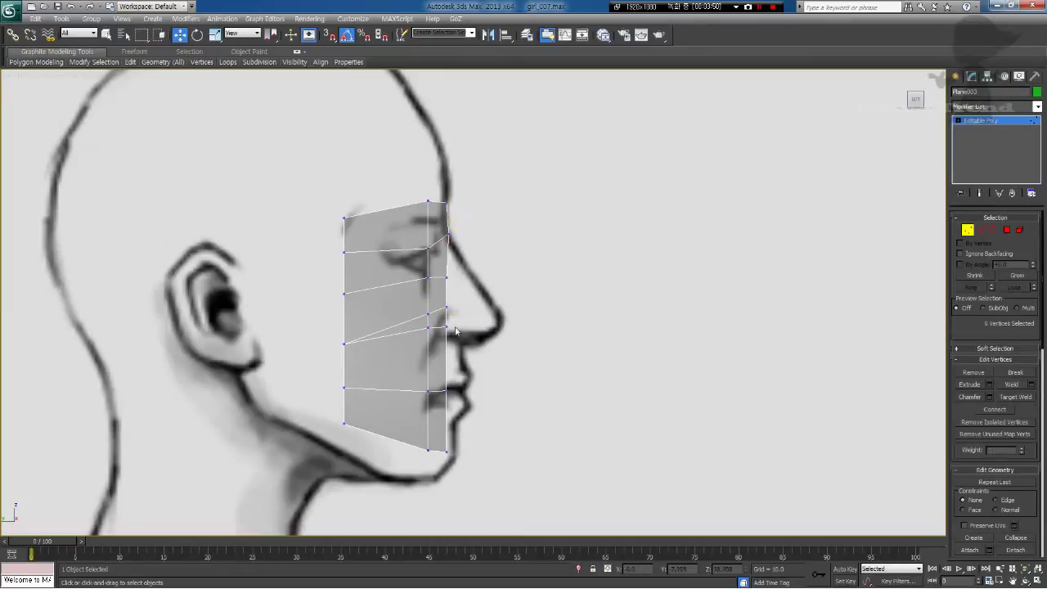
left_click_drag(456, 329, 515, 312)
left_click(437, 308)
left_click_drag(437, 270, 483, 251)
Step: Move the centre-line vertices under the nose, at the lips and at the chin onto the side-view profile
left_click(448, 331)
left_click_drag(445, 328, 463, 341)
left_click_drag(446, 389, 465, 398)
left_click_drag(462, 463, 441, 445)
Step: Reposition the lip row's outer and middle vertices and the two nostril vertices to fit the mouth corner and nose wing from the side
left_click_drag(345, 388, 441, 395)
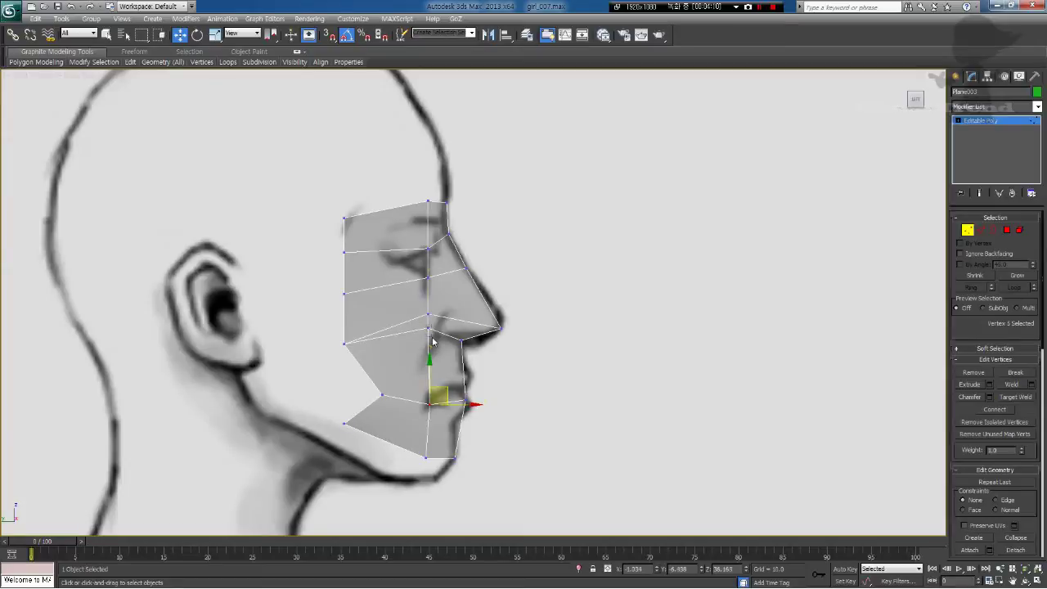
mouse_move(428, 329)
left_mouse_down()
mouse_move(429, 347)
mouse_move(432, 314)
mouse_move(440, 330)
mouse_move(458, 310)
mouse_move(438, 341)
left_mouse_up()
left_click(441, 317)
Step: Move the two outer cheek vertices forward and down, lower the eye row's outer vertex, and shift its inner vertex toward the nose bridge
left_click_drag(346, 344, 368, 358)
left_click(345, 296)
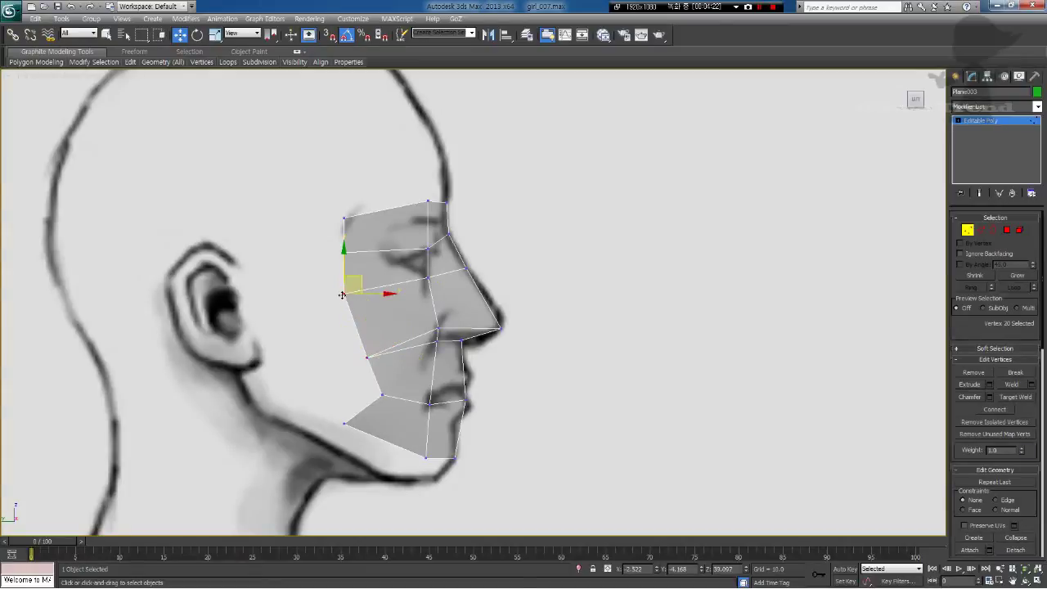
left_click_drag(365, 315, 367, 316)
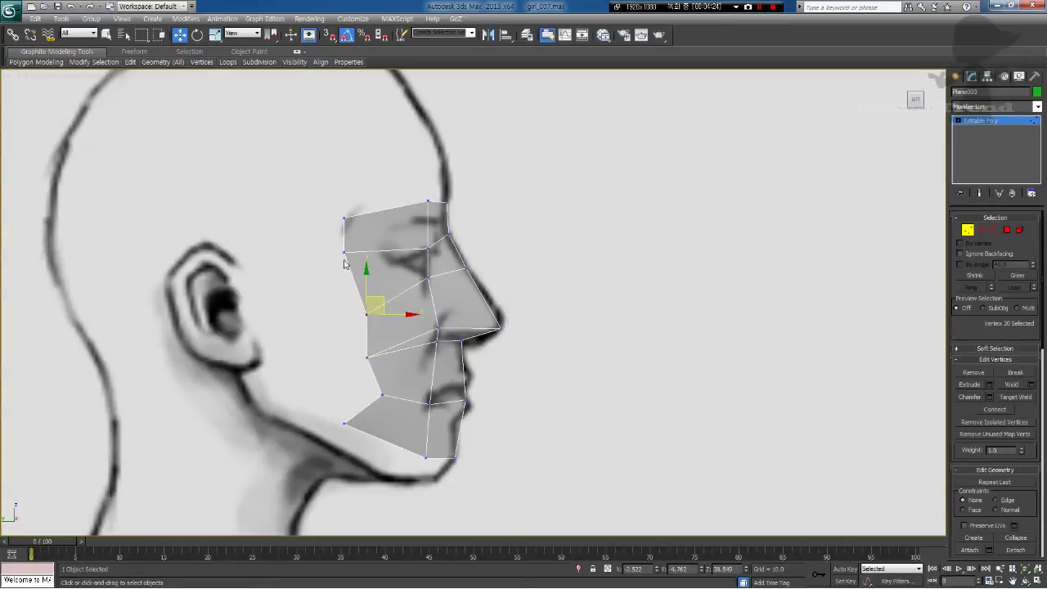
left_click_drag(346, 252, 346, 271)
left_click_drag(428, 249, 449, 243)
Step: Refine the nose tip vertex against the profile and raise the nose wing vertex slightly
left_click(497, 329)
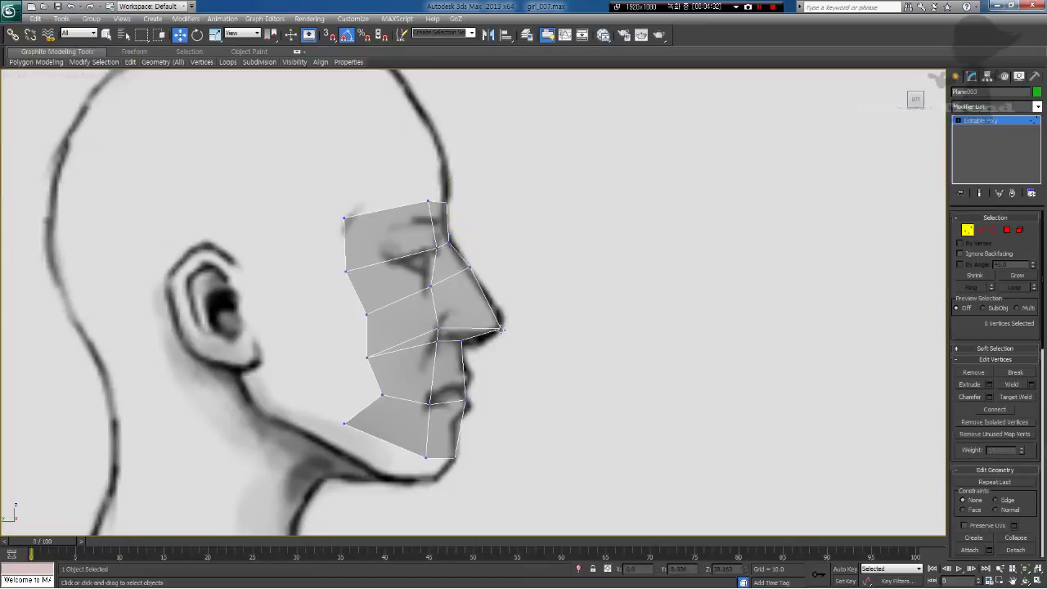
left_click(501, 329)
left_click_drag(502, 329, 506, 325)
left_click(442, 328)
left_click_drag(438, 329, 436, 325)
Step: Raise the brow row's centre and middle vertices up the forehead and nudge its outer vertex up and back
left_click(388, 170)
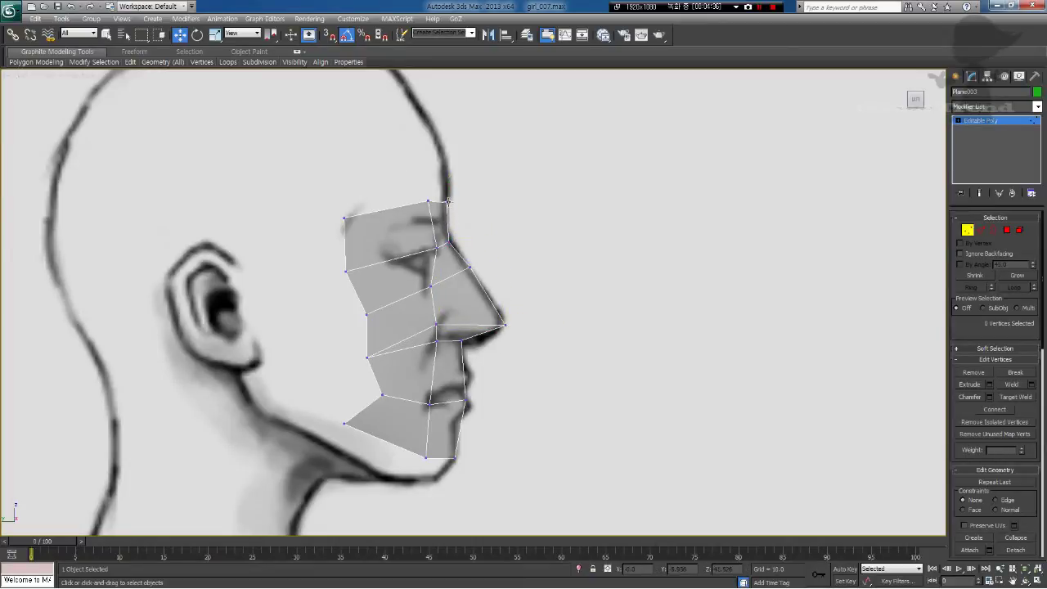
left_click_drag(449, 202, 426, 163)
left_click_drag(345, 218, 340, 211)
Step: Show the half-face mesh in the perspective view with see-through display turned off
middle_click_drag(497, 358, 481, 313)
scroll(497, 333, "down", 4)
key("p")
key("alt+x")
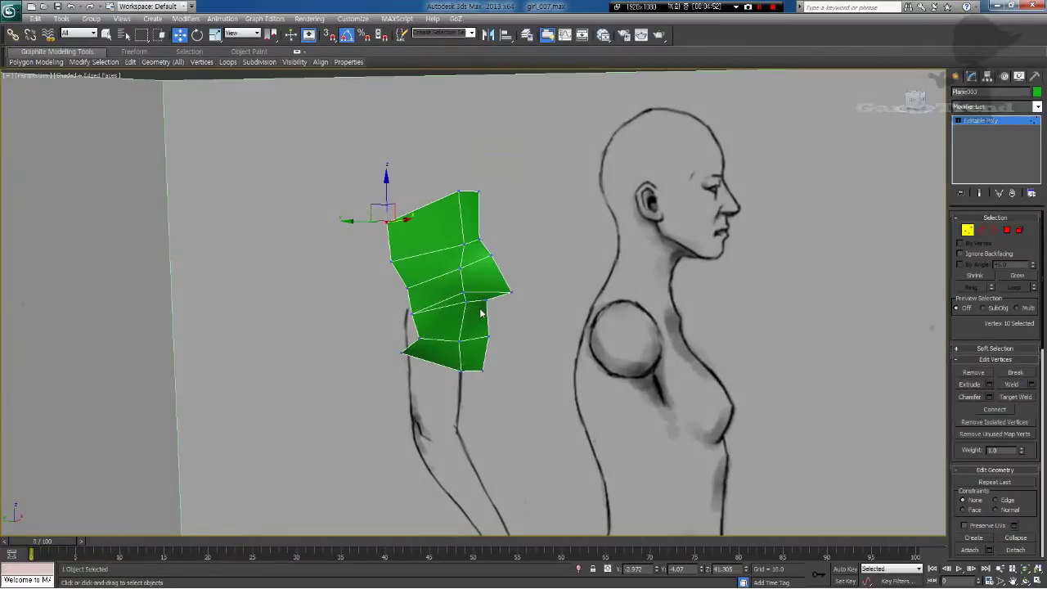
Step: In the side view, extend the four outer edges from the brow down to the cheek backward toward the ear as a new polygon strip
key("l")
scroll(371, 319, "up", 2)
middle_click_drag(381, 304, 477, 299)
scroll(443, 317, "up", 2)
left_click(986, 232)
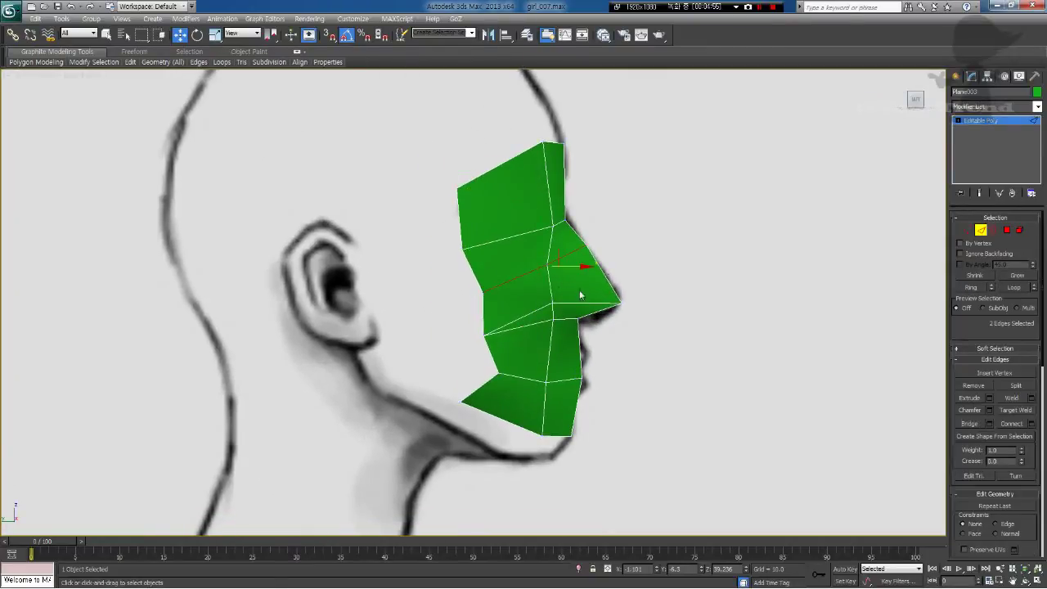
left_click(467, 258)
left_click(483, 303, "ctrl")
left_click(491, 357, "ctrl")
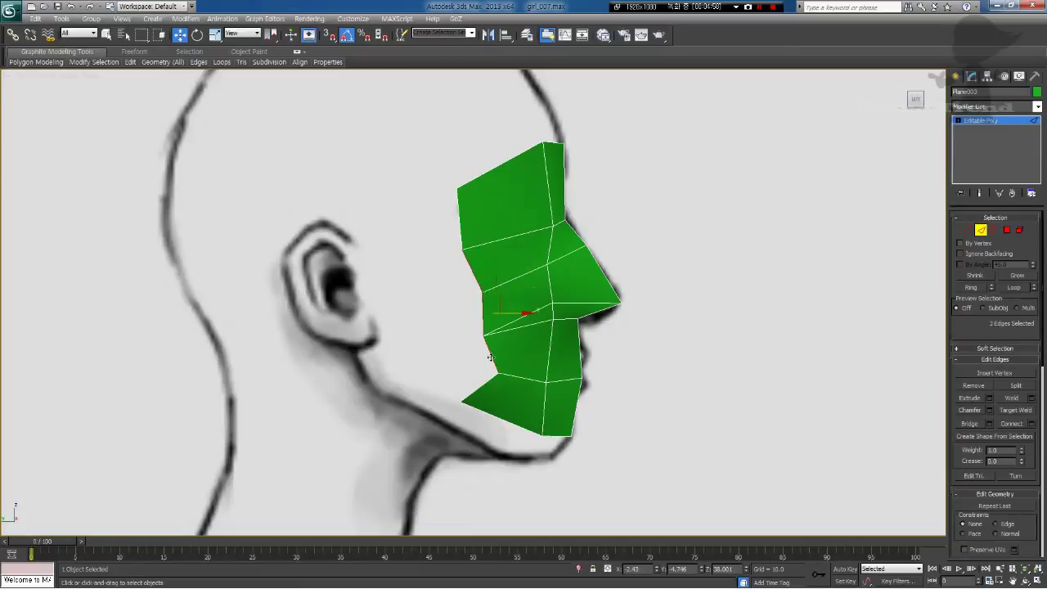
left_click(484, 272, "ctrl")
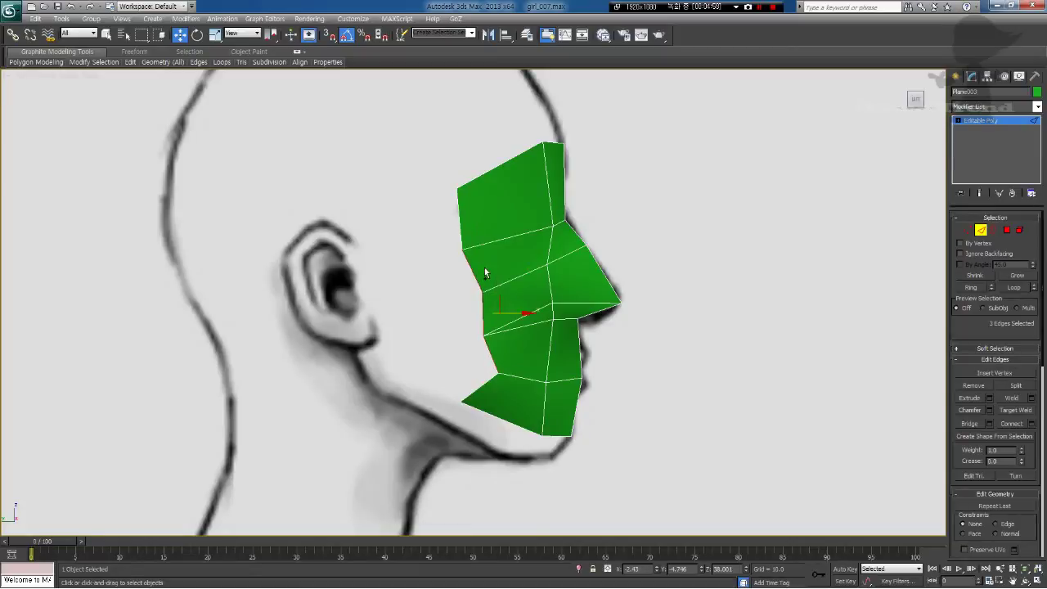
left_click(459, 215, "ctrl")
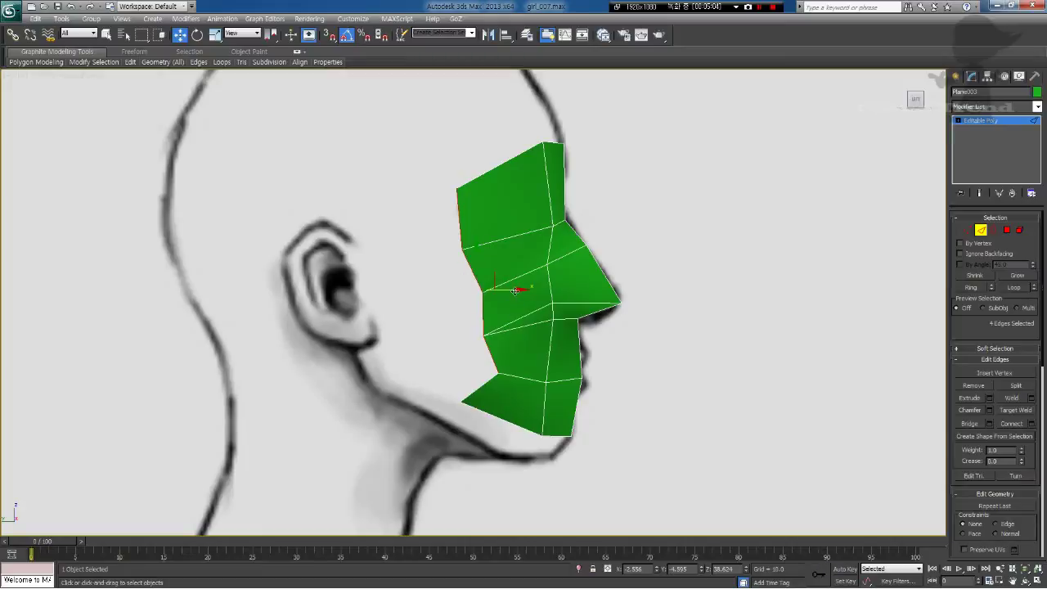
left_click_drag(515, 291, 455, 291, "shift")
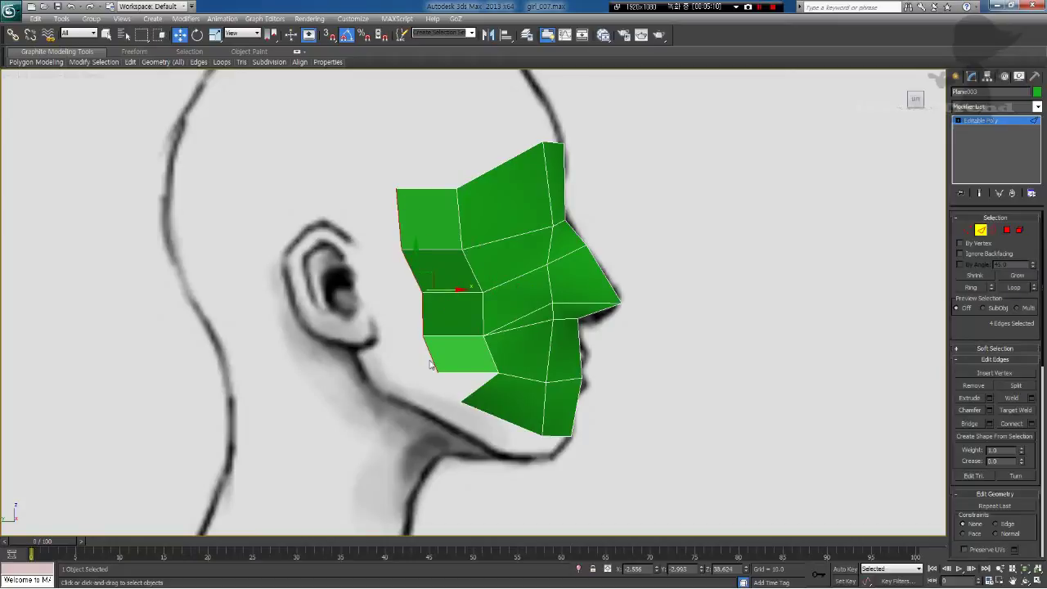
Step: Target-weld the new strip's lowest outer vertex to the outer jaw vertex
key("1")
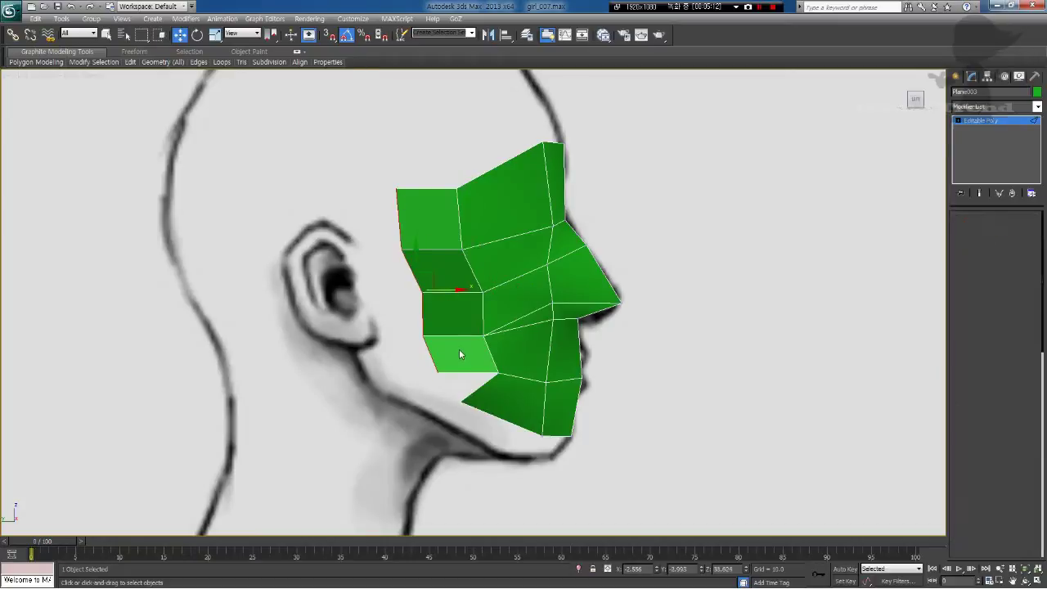
left_click(436, 374)
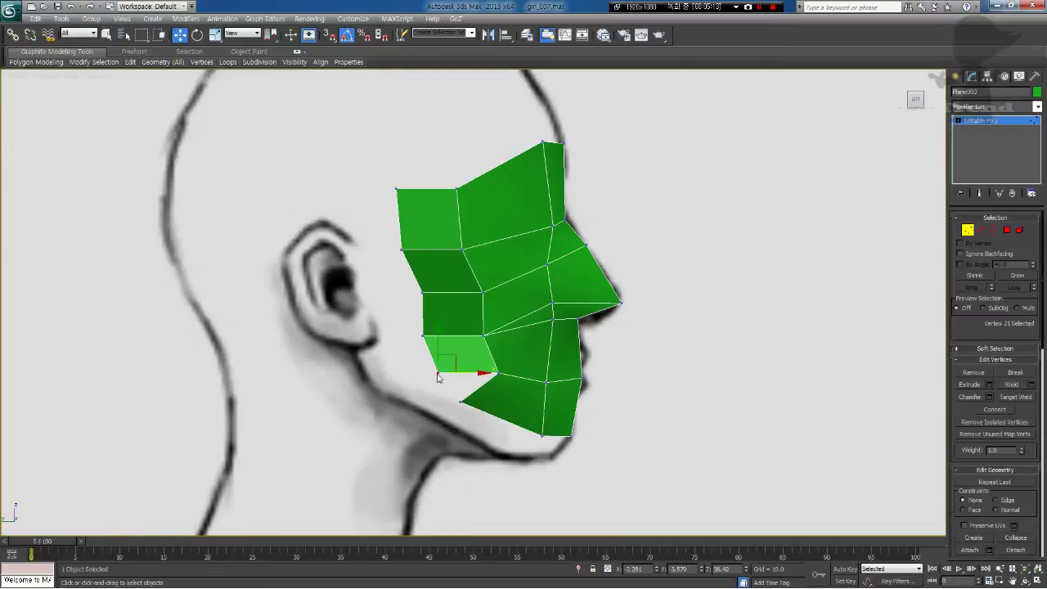
right_click(435, 372)
left_click(405, 446)
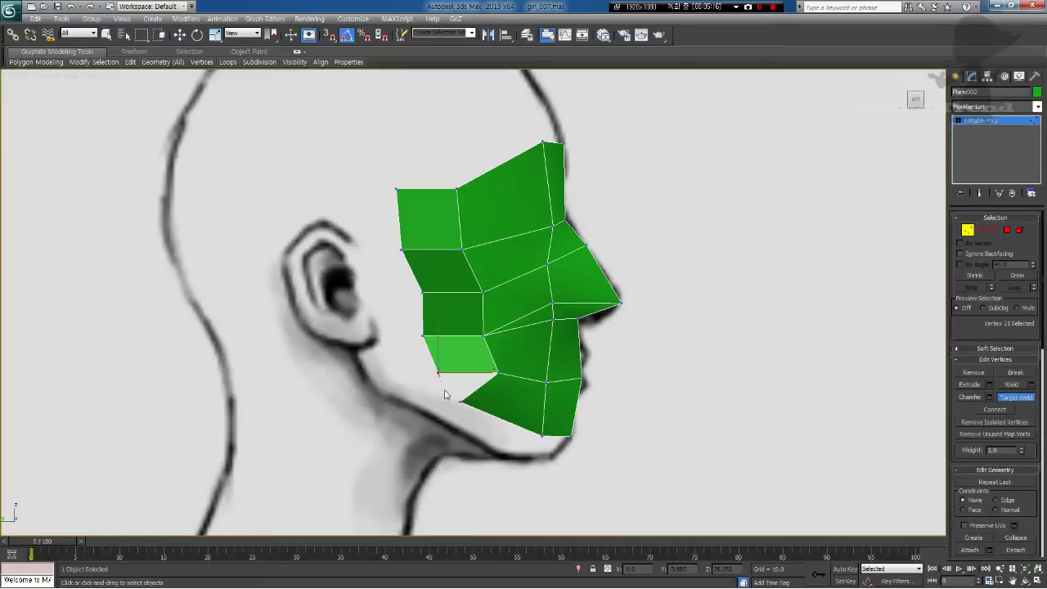
left_click(462, 401)
middle_click_drag(436, 183, 437, 216)
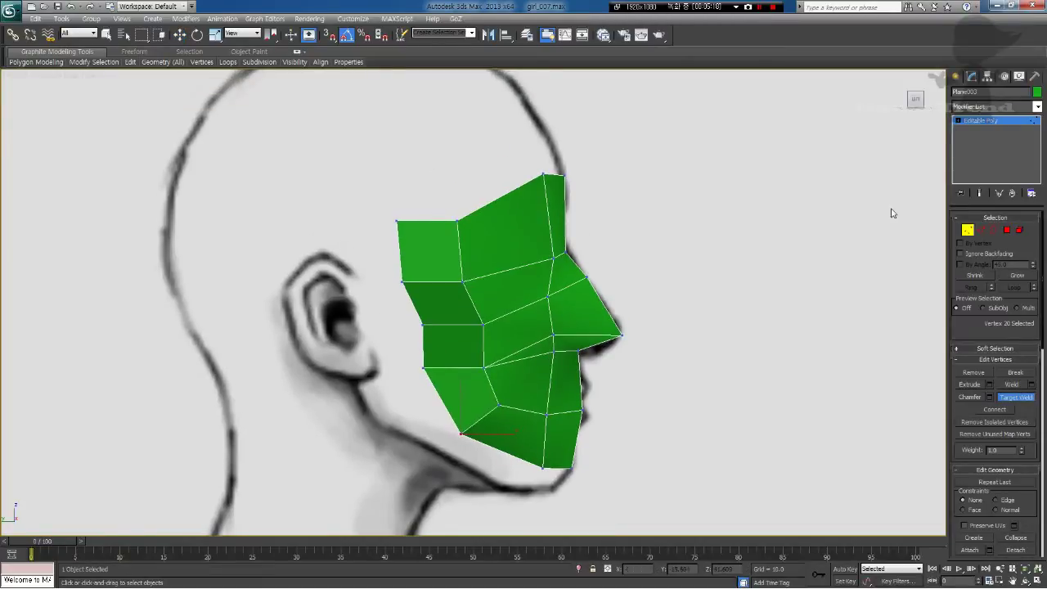
Step: Extend the mesh's two upper forehead edges up and back along the skull profile as a new row of polygons
left_click(981, 230)
left_click(557, 175)
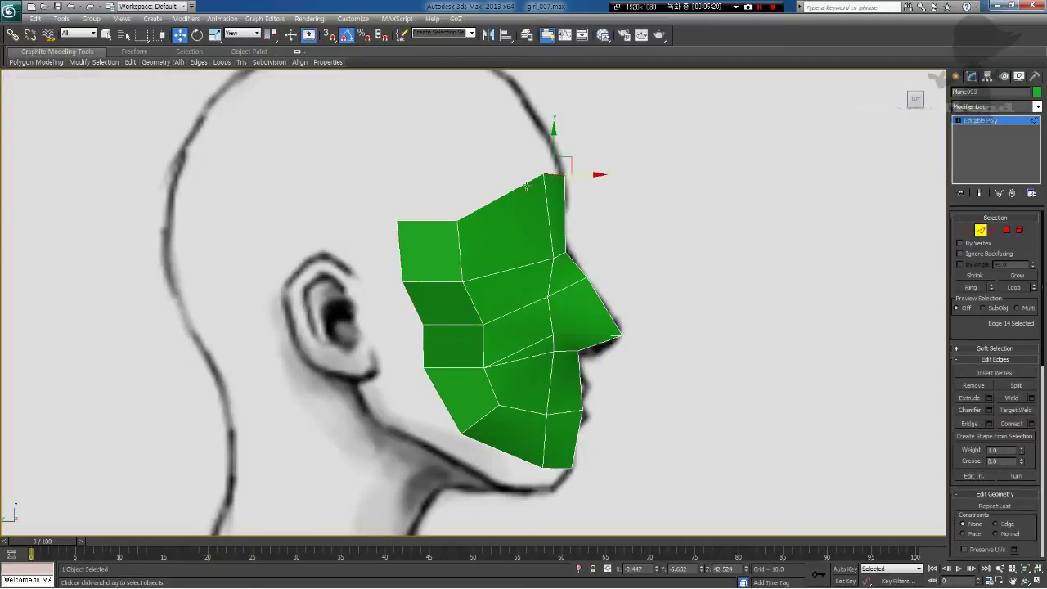
left_click(526, 186, "ctrl")
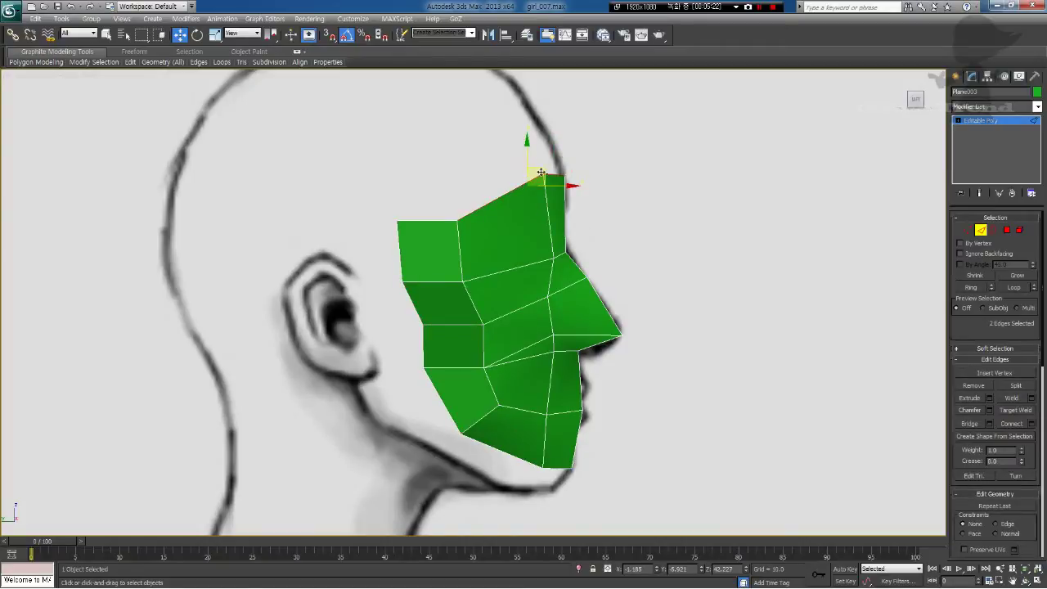
left_click_drag(542, 171, 496, 74, "shift")
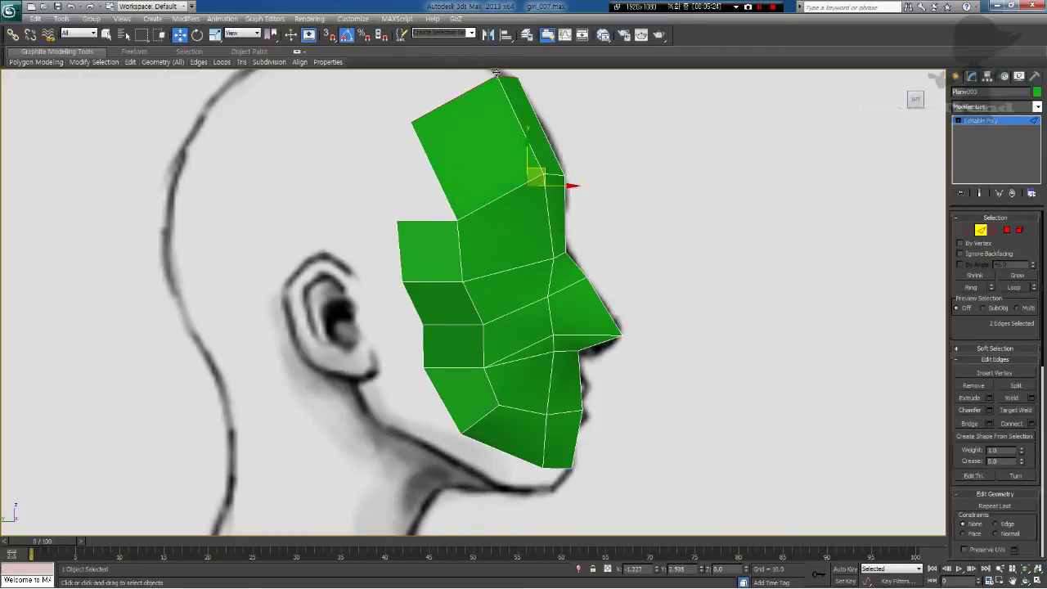
middle_click_drag(439, 136, 480, 215)
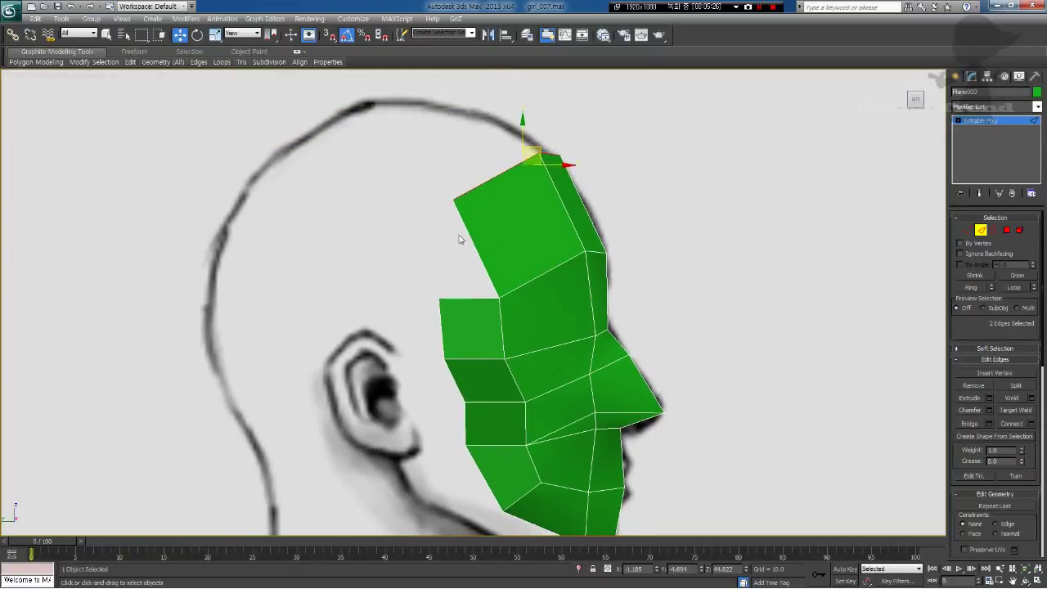
Step: Target-weld the side strip's upper outer vertex to the outer corner of the new forehead row
key("q")
key("1")
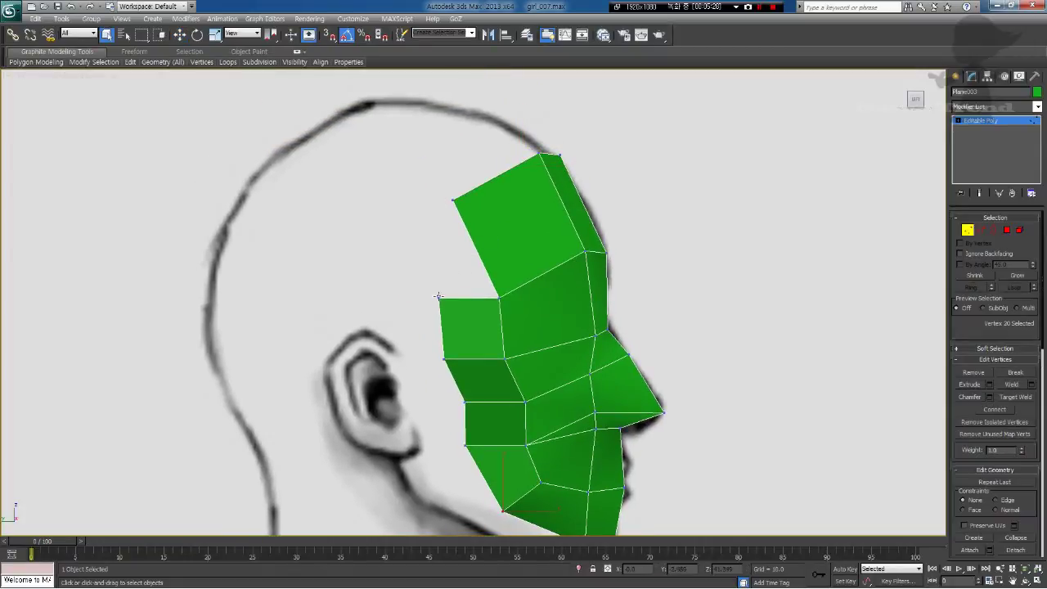
left_click(439, 297)
right_click(439, 298)
left_click(376, 368)
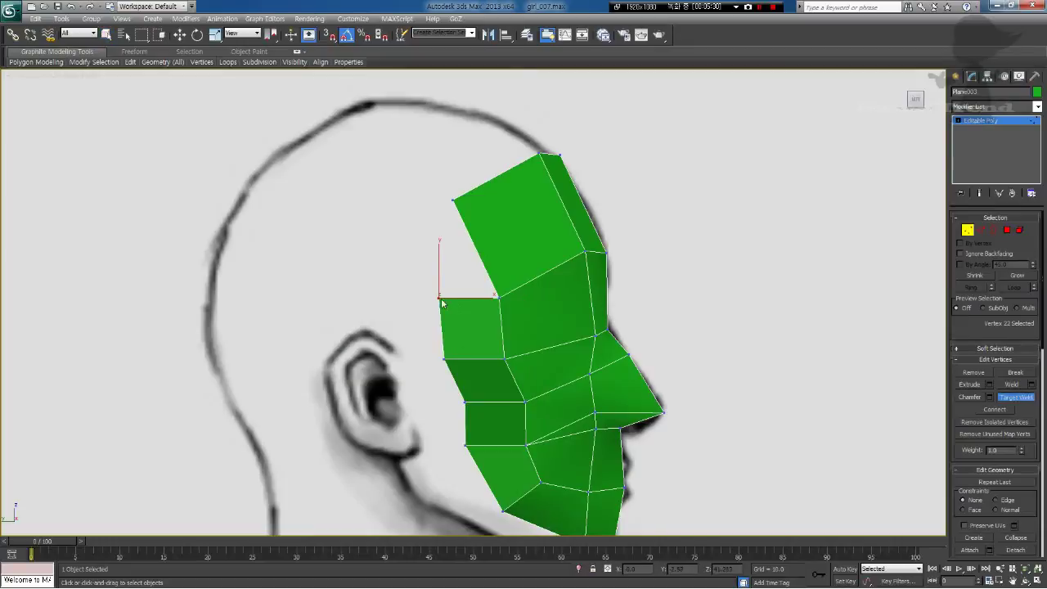
left_click(450, 198)
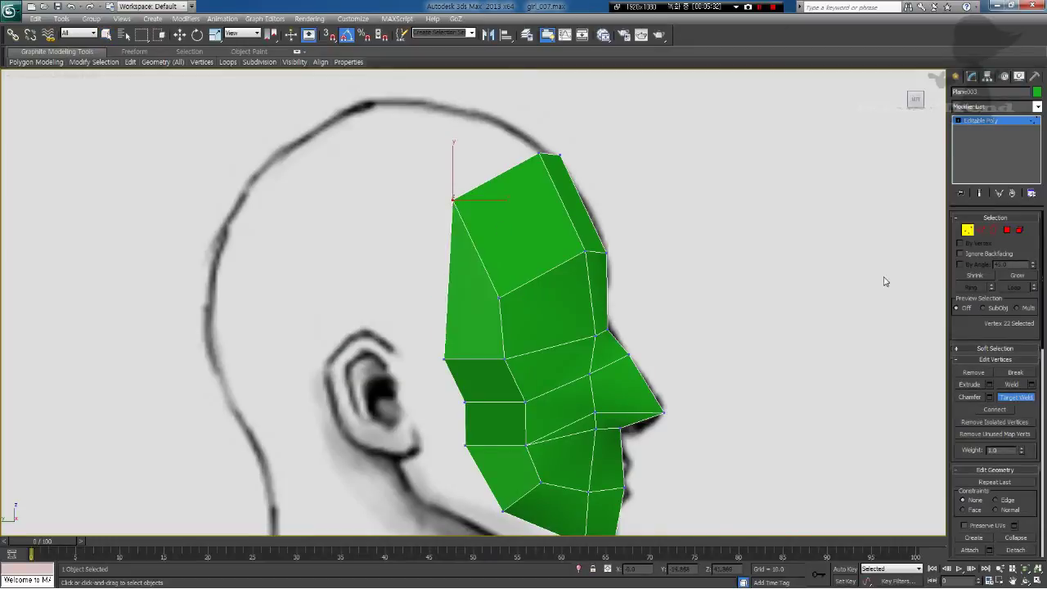
right_click(413, 281)
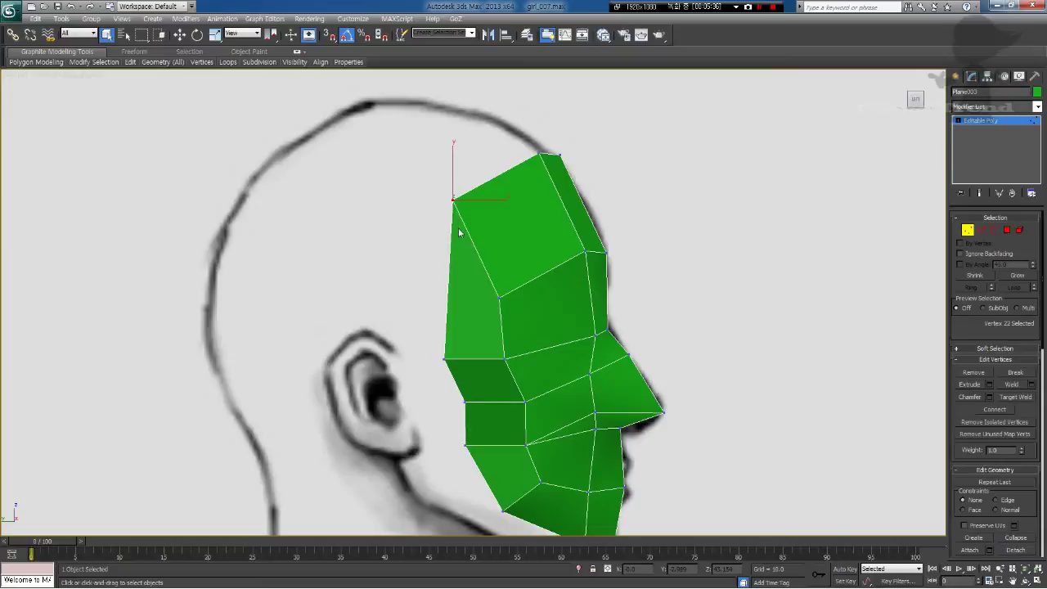
Step: Lower the welded forehead corner vertex and shift it back, and move the outer brow vertex forward and up
key("w")
left_click_drag(469, 183, 454, 225)
left_click_drag(498, 298, 527, 272)
Step: Turn on see-through display and move the outer eye vertex, the two cheek vertices and the vertex beside the mouth forward
key("alt+x")
left_click_drag(504, 359, 534, 350)
left_click_drag(525, 402, 544, 401)
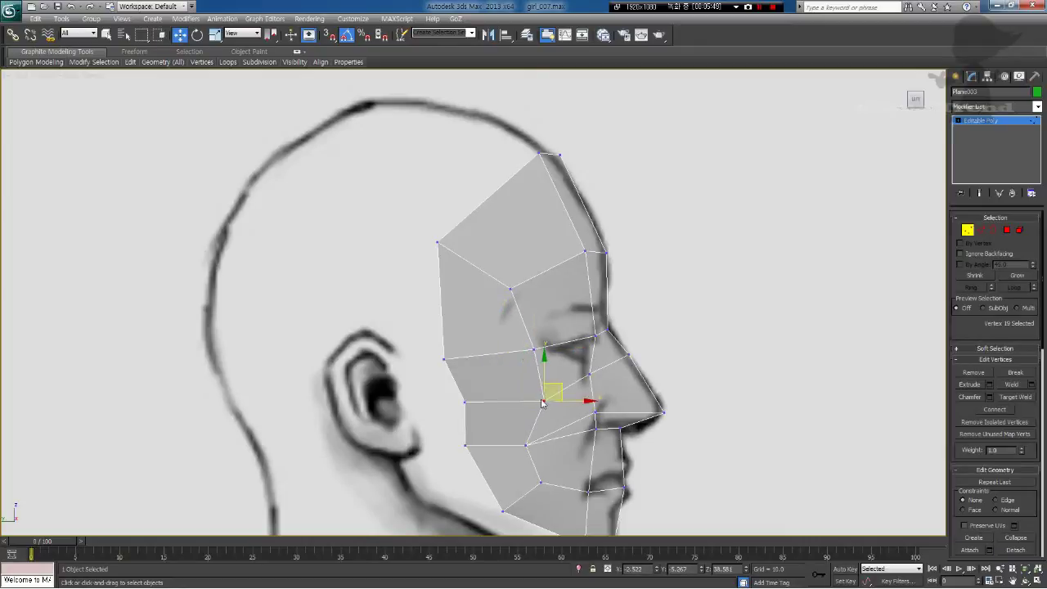
left_click(526, 445)
left_click_drag(526, 444, 548, 445)
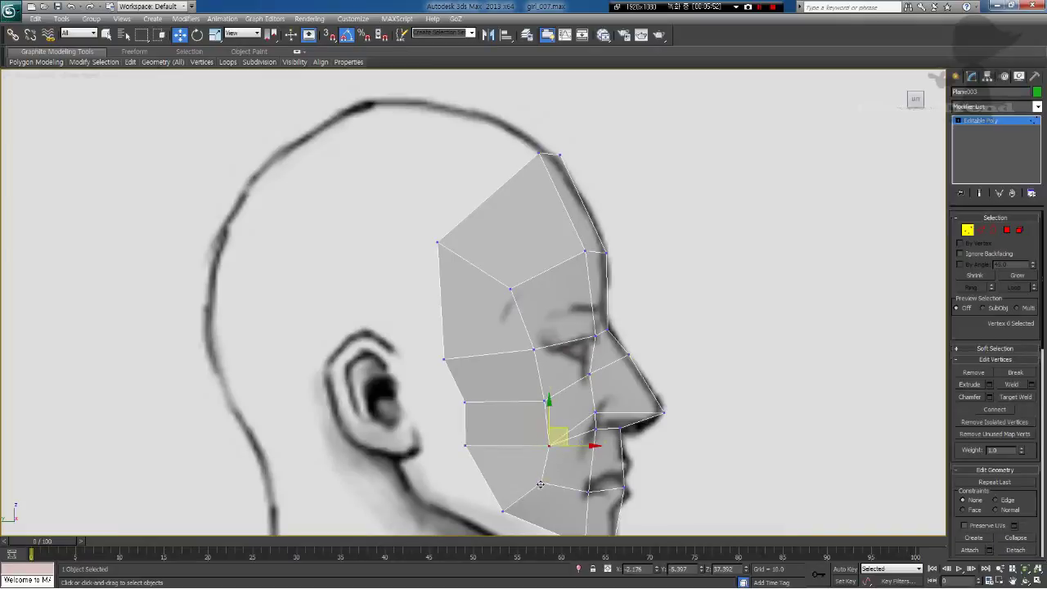
left_click_drag(541, 484, 554, 490)
Step: Raise the forehead's outer corner vertex and pull the two uppermost forehead vertices back along the skull profile
left_click(415, 186)
left_click_drag(437, 242, 444, 221)
mouse_move(540, 153)
left_mouse_down()
mouse_move(524, 167)
mouse_move(550, 157)
left_mouse_up()
left_click(564, 160)
Step: Nudge the two brow-row vertices nearest the profile and the vertex beside the nose bridge slightly upward
left_click_drag(607, 253, 586, 246)
left_click(586, 251)
left_click_drag(596, 335, 596, 332)
left_click(555, 334)
Step: Raise the rear vertices at eye and cheek level, and nudge the forehead corner and outer brow vertices forward
middle_click_drag(517, 353, 512, 306)
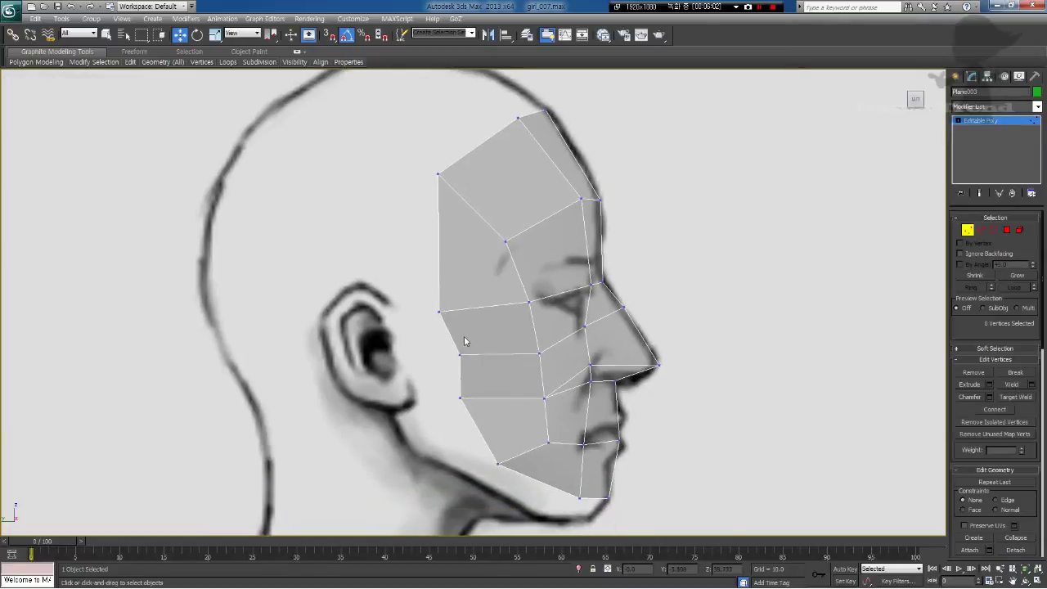
left_click_drag(440, 312, 442, 297)
left_click_drag(461, 356, 459, 348)
left_click_drag(443, 298, 442, 289)
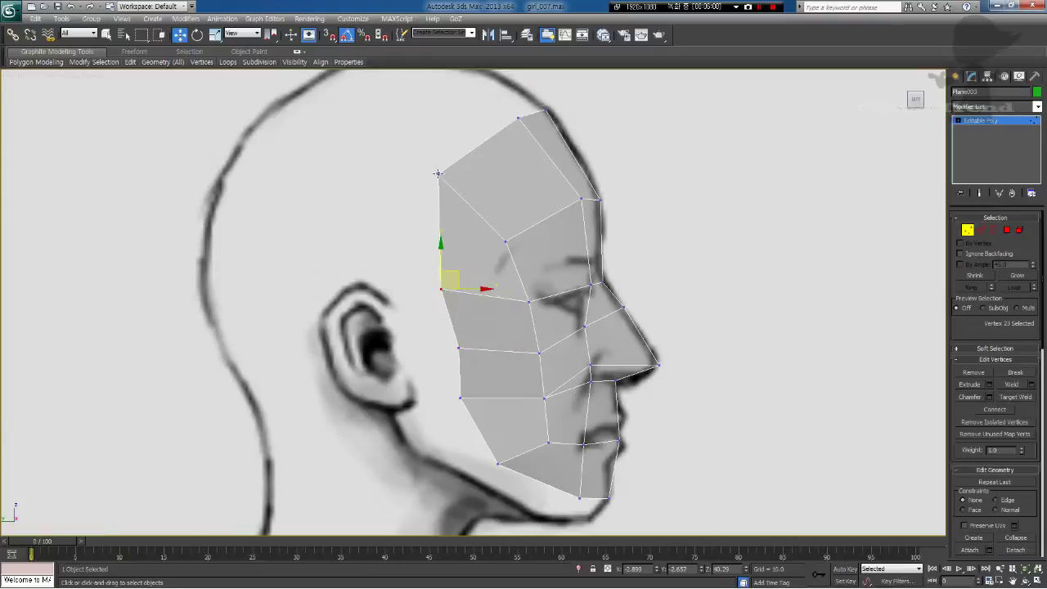
left_click_drag(438, 173, 445, 172)
left_click_drag(505, 241, 516, 237)
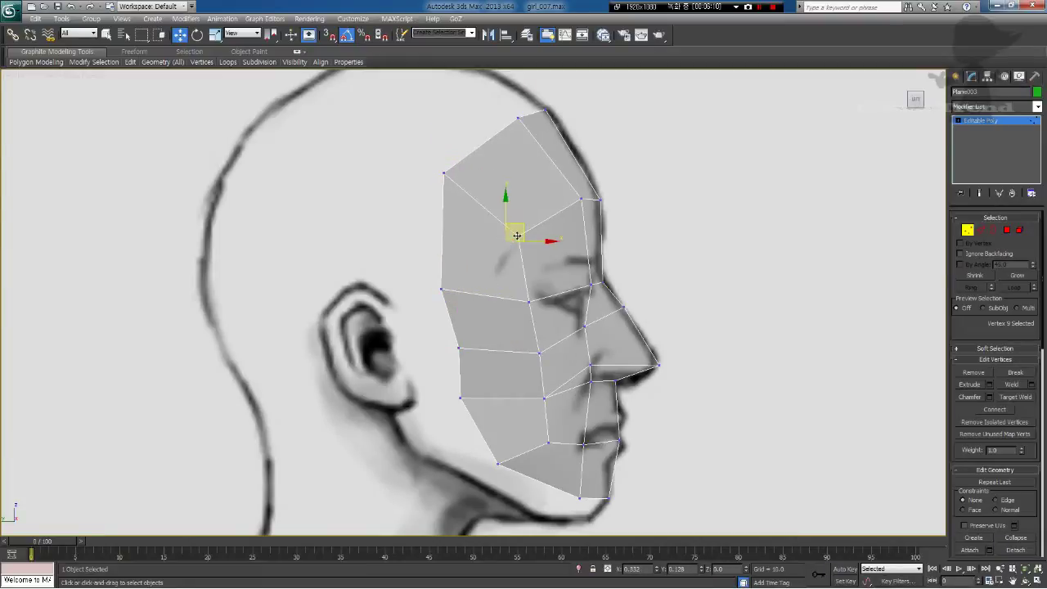
Step: Shift the cheek vertex beside the mouth corner slightly forward and up
middle_click_drag(551, 450, 520, 360)
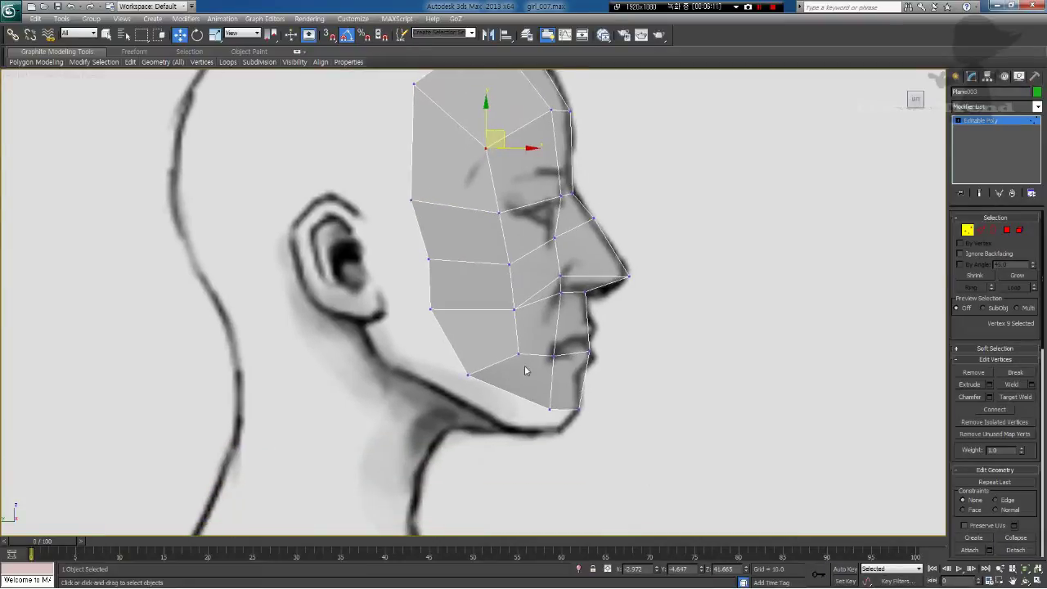
left_click(518, 353)
left_click_drag(521, 350, 532, 346)
left_click(533, 345)
middle_click_drag(533, 344, 552, 397)
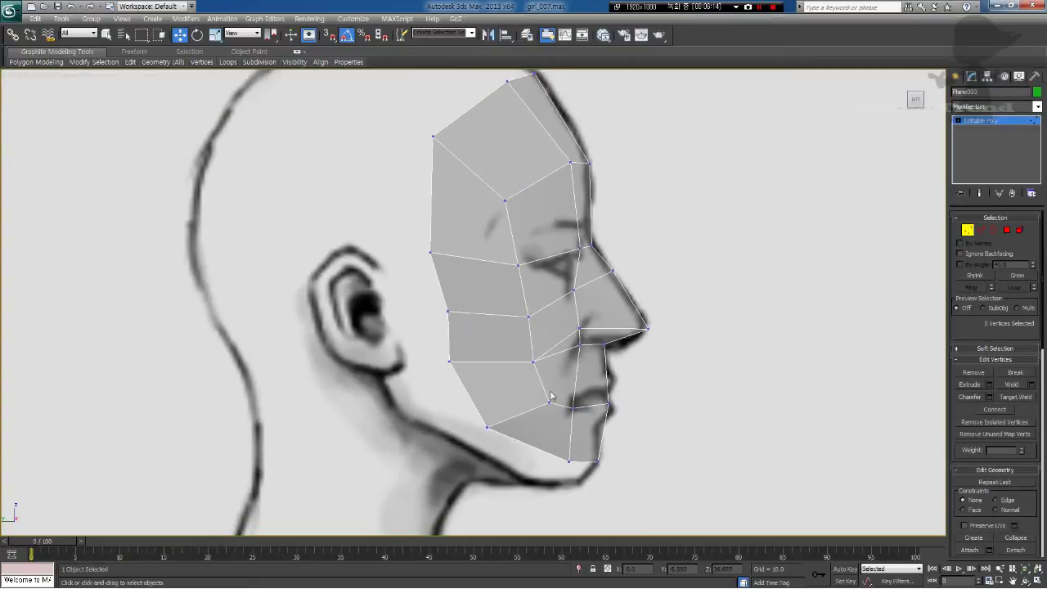
Step: Extend the eight outer border edges from the forehead around the cheek to the chin backward to the ear as a new strip
left_click(981, 230)
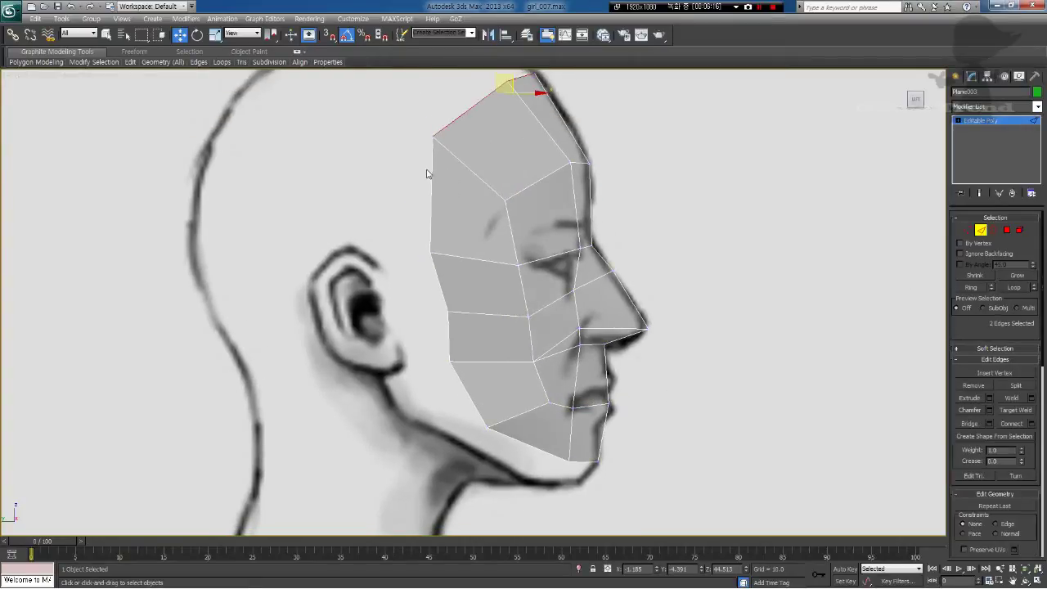
left_click(433, 208, "ctrl")
left_click(442, 285, "ctrl")
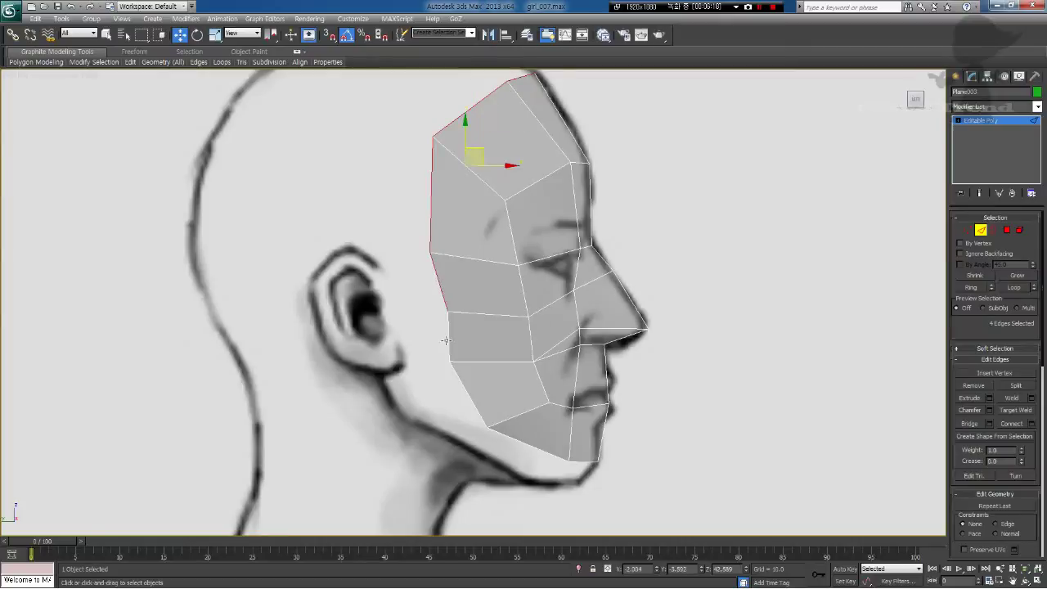
left_click(448, 344, "ctrl")
left_click(473, 399, "ctrl")
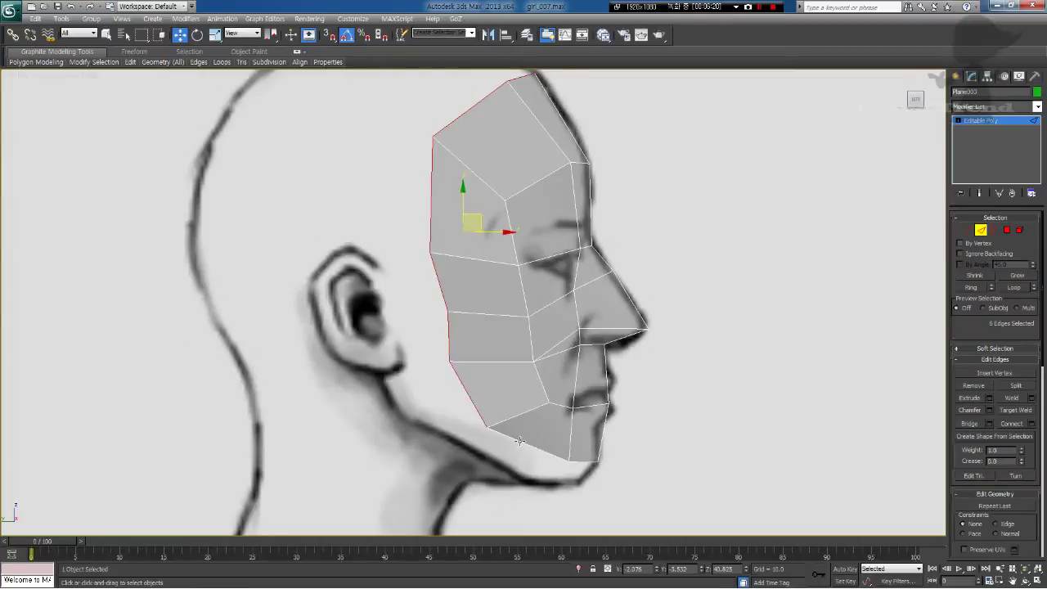
left_click(522, 440, "ctrl")
left_click(590, 463, "ctrl")
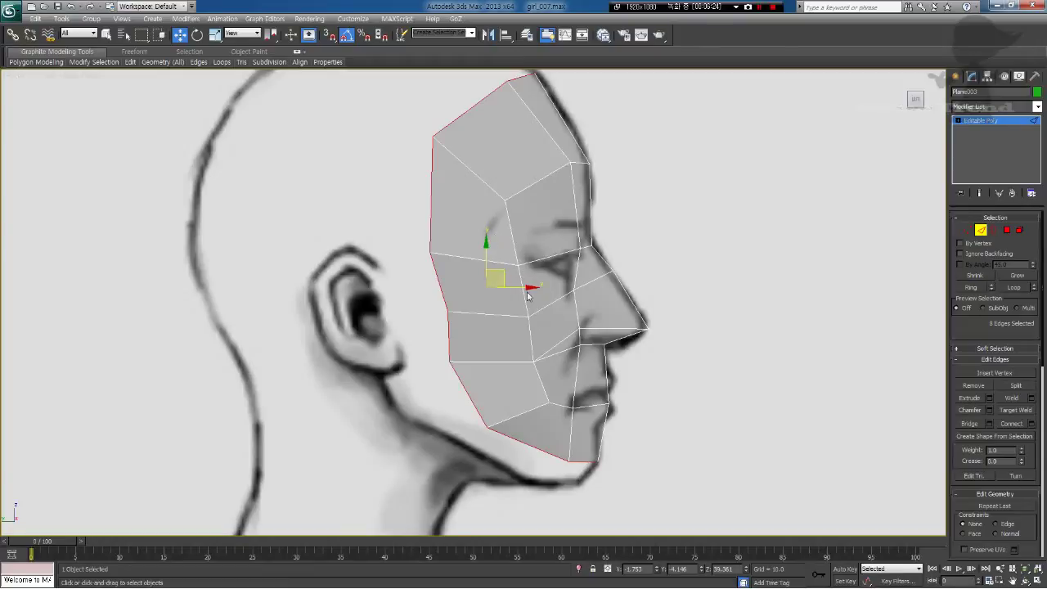
left_click_drag(528, 296, 455, 288, "shift")
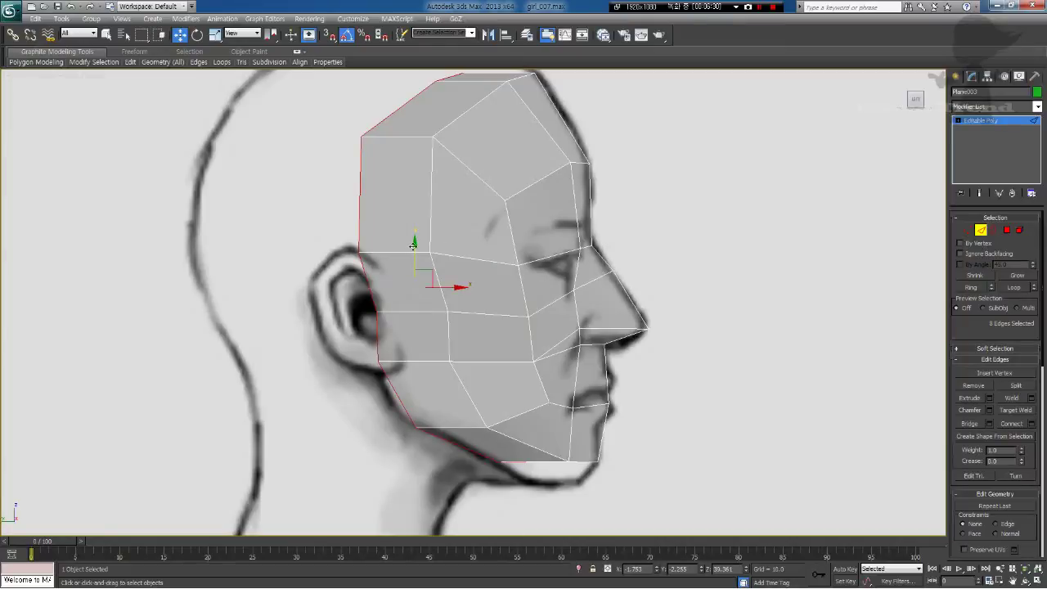
Step: In the front view, move the new strip's border edges outward to the side of the head outline
key("f")
middle_click_drag(358, 249, 370, 256)
scroll(414, 182, "down", 3)
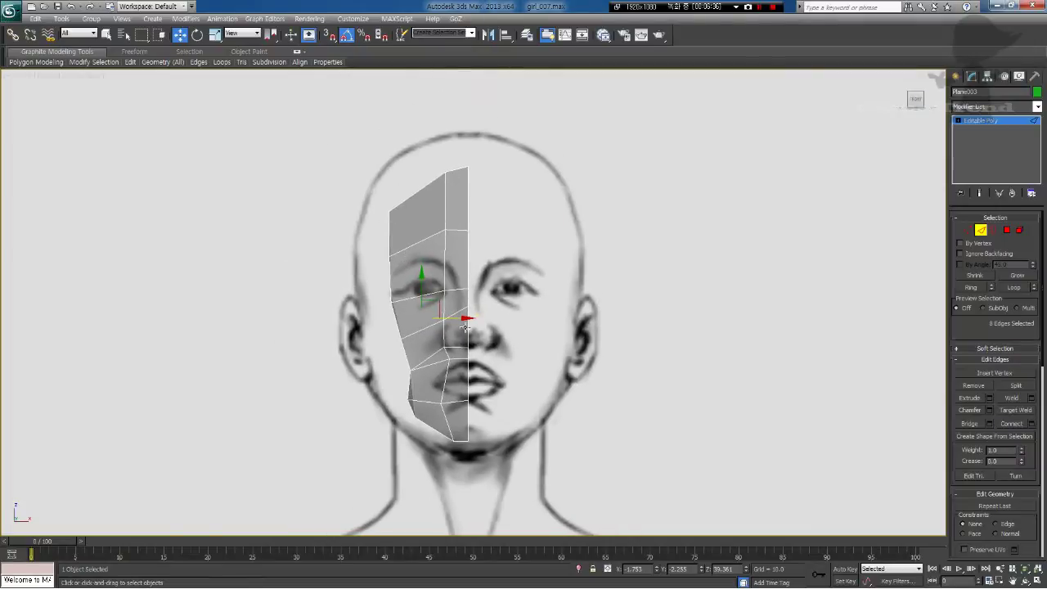
left_click_drag(449, 316, 430, 316, "shift")
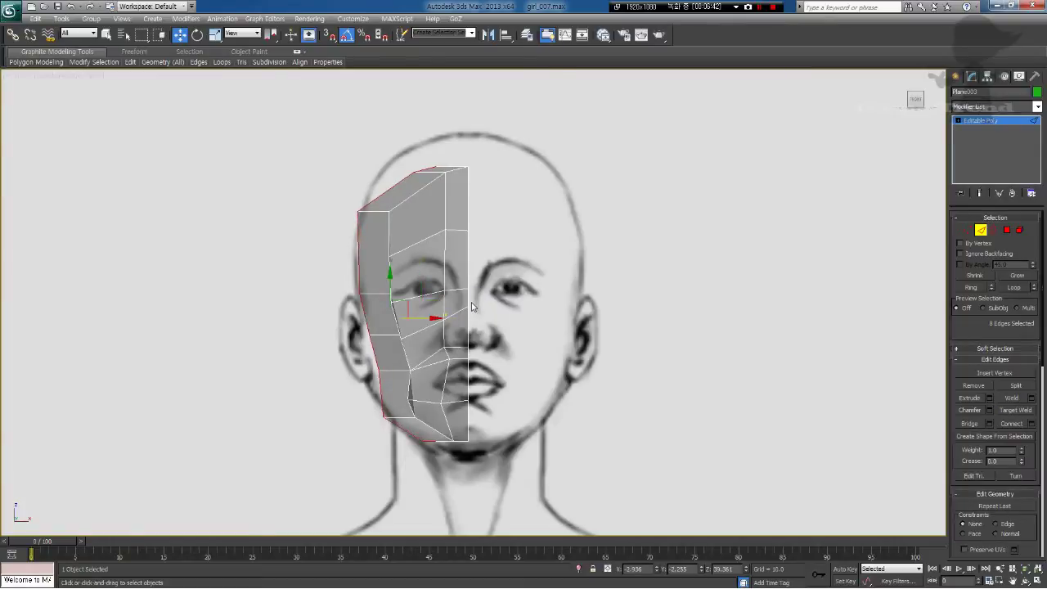
Step: Select the five inner-loop edges from temple to jaw in the side view, and move them outward toward the side of the head in front view
key("l")
middle_click_drag(450, 283, 448, 298)
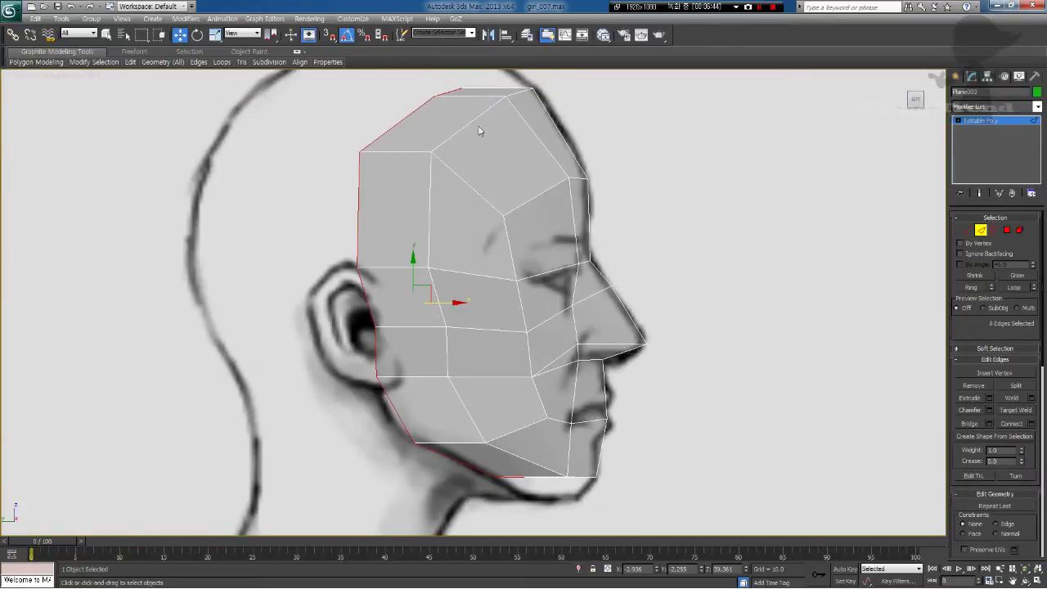
left_click(431, 163)
left_click(434, 285, "ctrl")
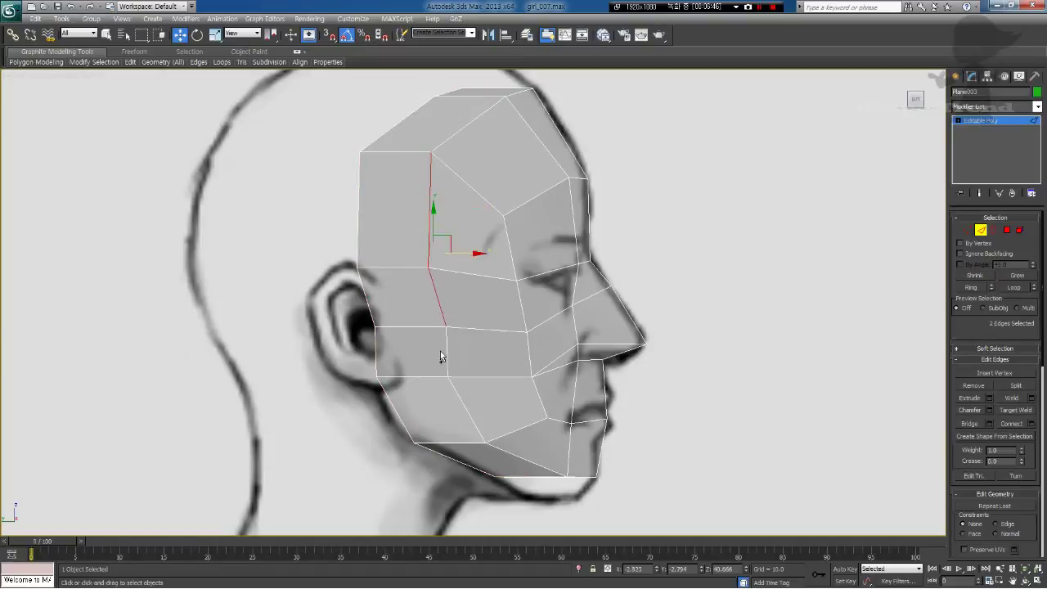
left_click(445, 352, "ctrl")
left_click(463, 407, "ctrl")
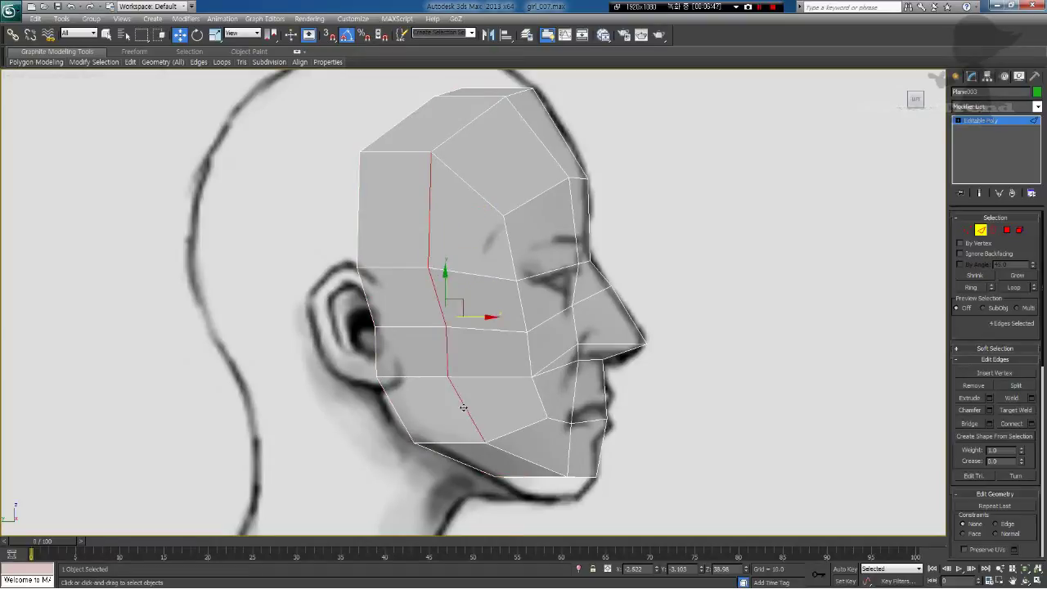
left_click(518, 455, "ctrl")
middle_click_drag(458, 314, 479, 306)
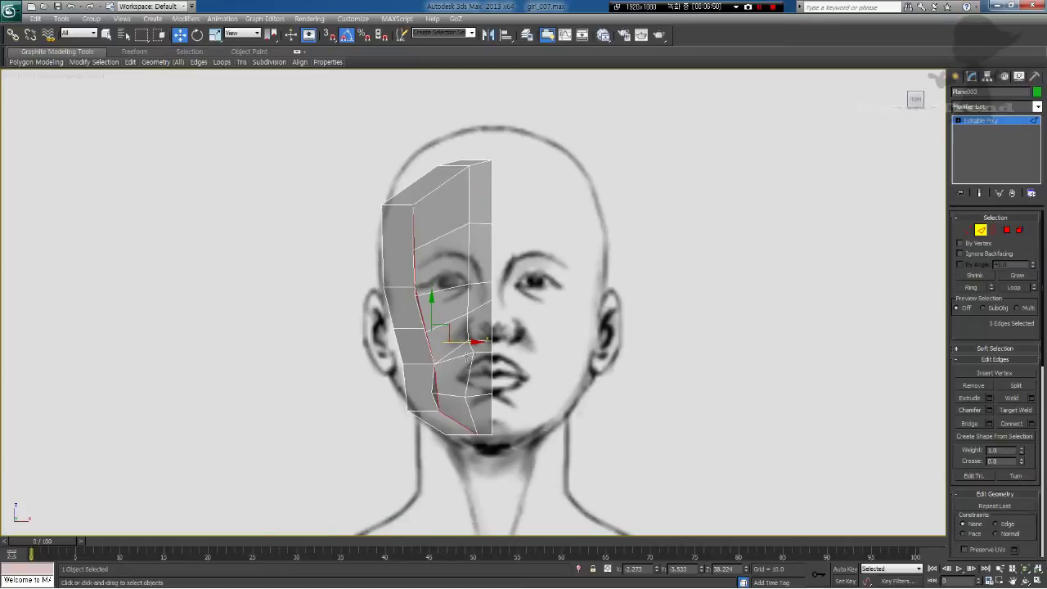
left_click_drag(475, 342, 462, 344)
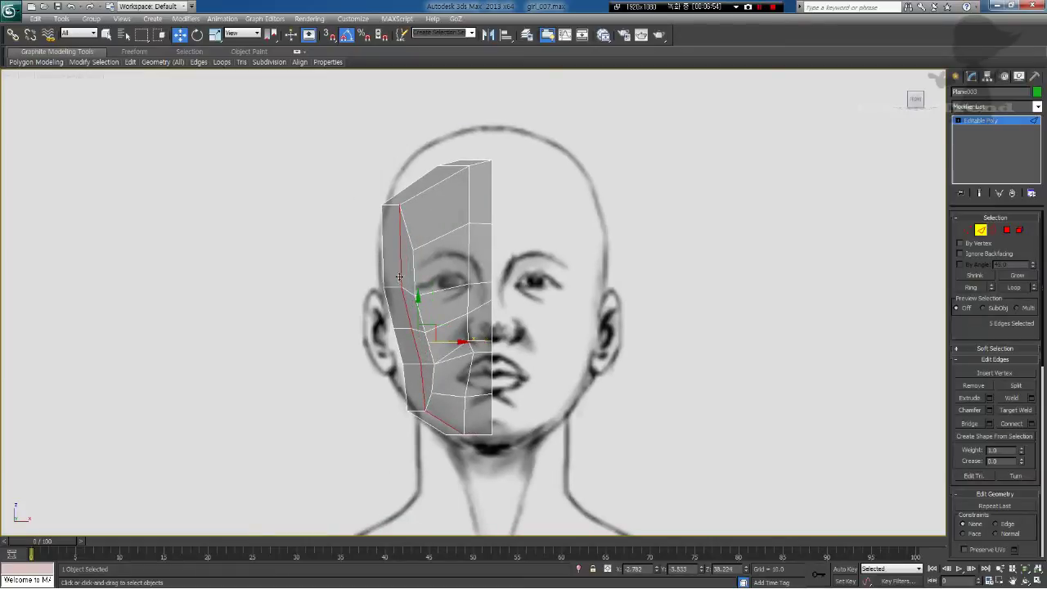
Step: In the side view, move the two topmost vertices up and back onto the skull outline, and shift the rear temple vertex slightly back
key("l")
middle_click_drag(399, 277, 425, 286)
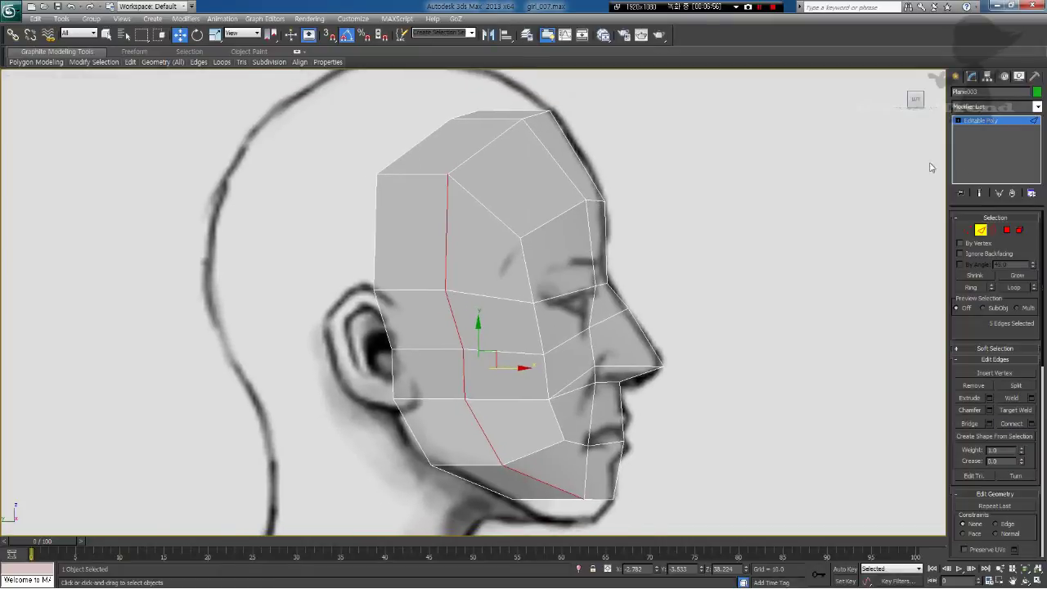
left_click(969, 231)
left_click_drag(483, 132, 485, 62)
middle_click_drag(501, 152, 530, 201)
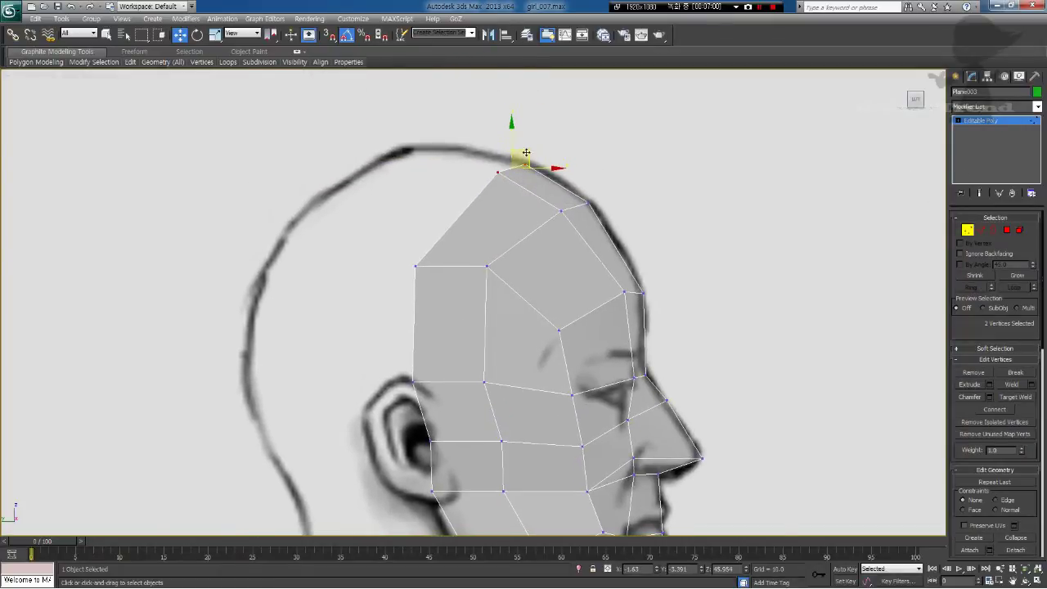
left_click_drag(526, 153, 511, 142)
left_click_drag(371, 236, 369, 231)
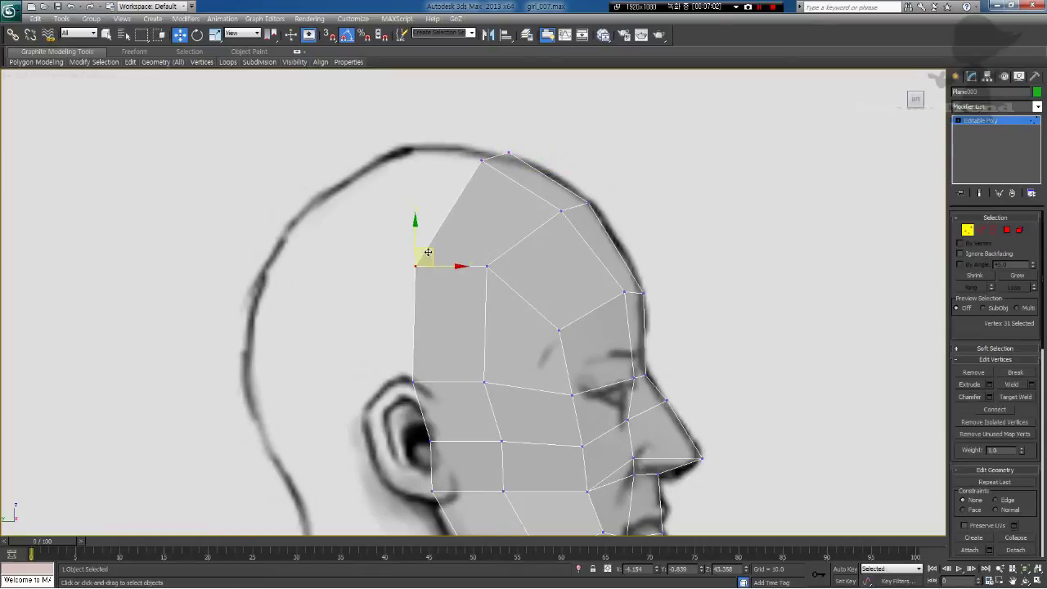
left_click_drag(427, 252, 420, 249)
Step: Align the rear border vertices along the front of the ear, and move the neighbouring cheek vertex slightly down and forward
middle_click_drag(481, 350, 469, 206)
left_click(421, 301)
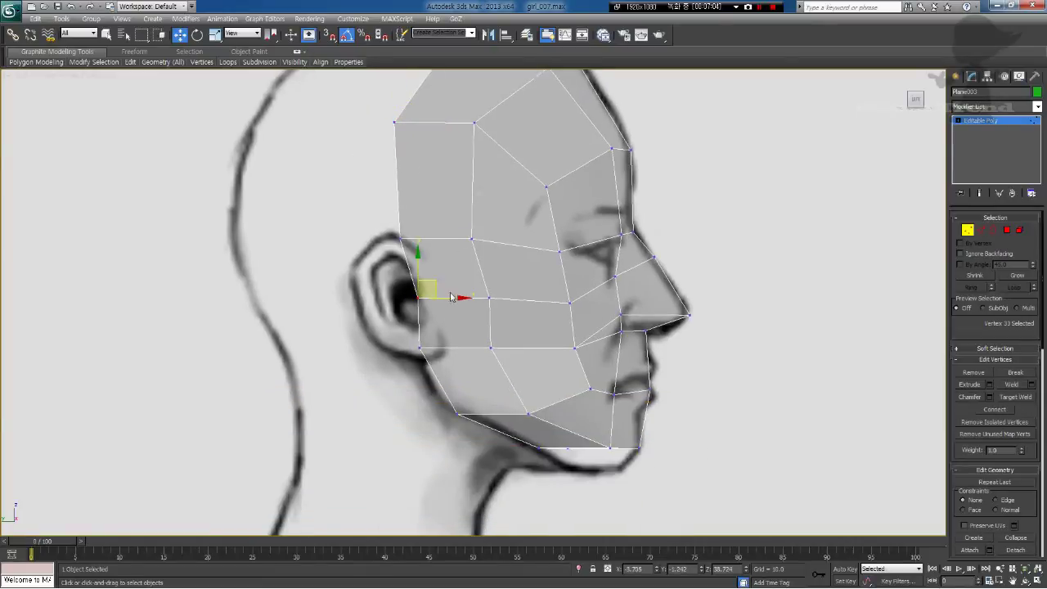
left_click_drag(434, 285, 426, 287)
left_click_drag(405, 338, 441, 342)
left_click(456, 297)
left_click_drag(419, 252, 419, 227)
middle_click_drag(486, 353, 461, 278)
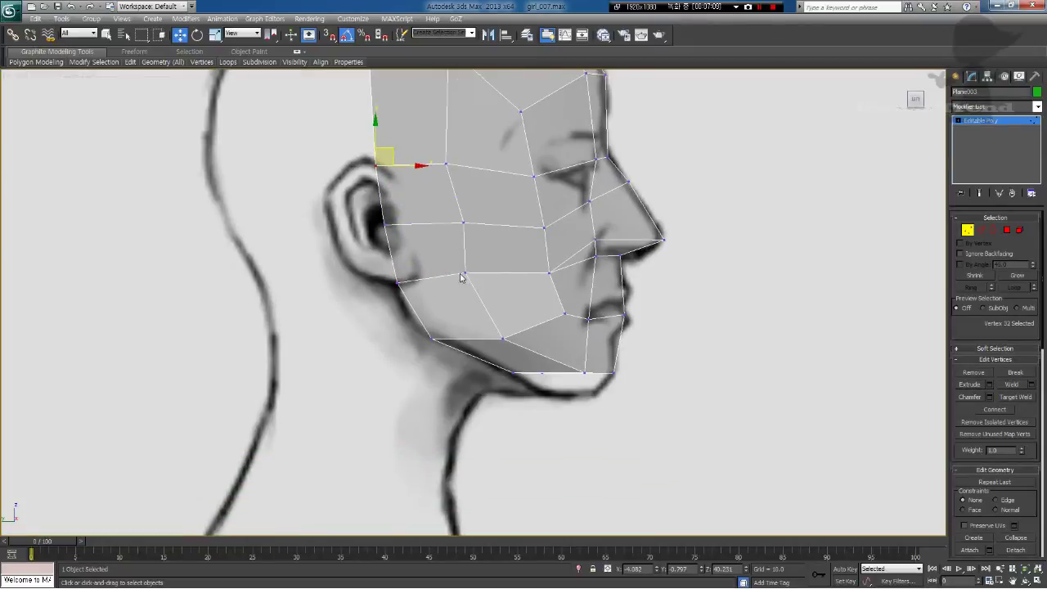
left_click_drag(466, 272, 475, 279)
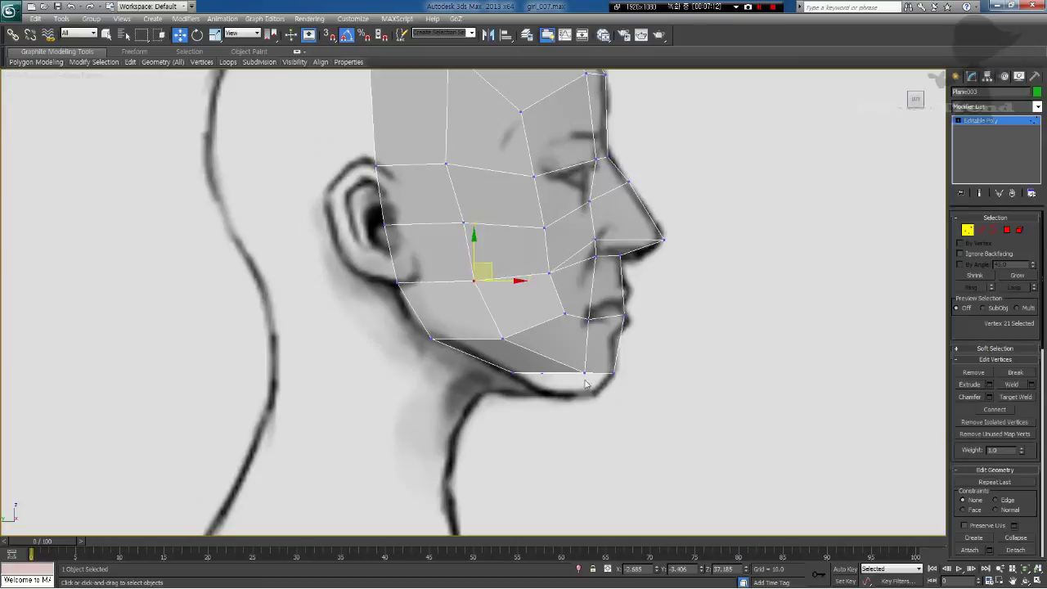
Step: Move the under-chin vertices forward and down onto the chin outline, and adjust the chin-side and mouth-corner vertices
left_click_drag(536, 368, 610, 378)
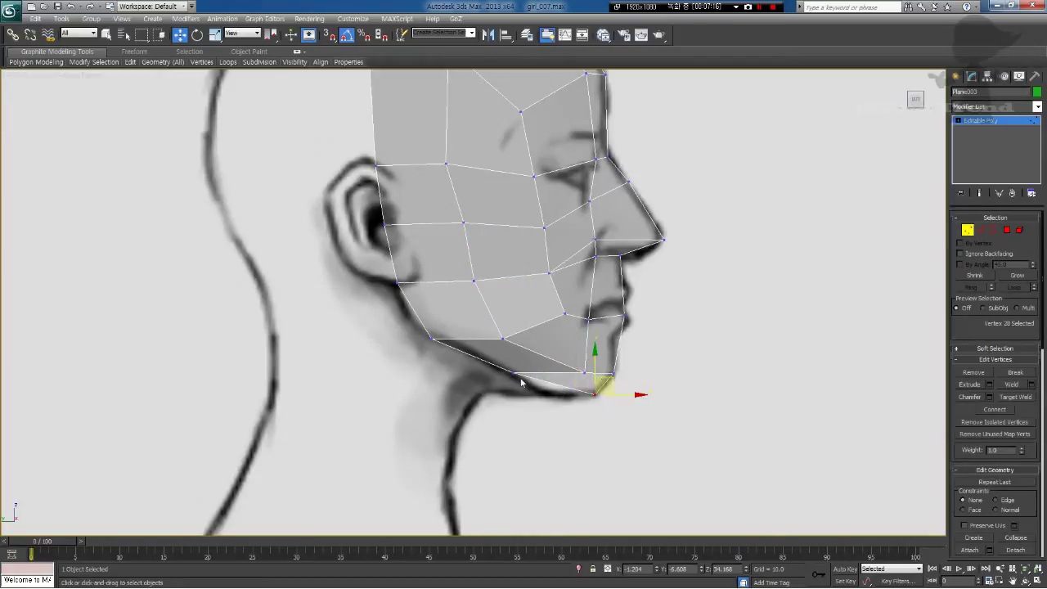
left_click_drag(513, 373, 591, 371)
left_click(583, 376)
left_click(579, 318)
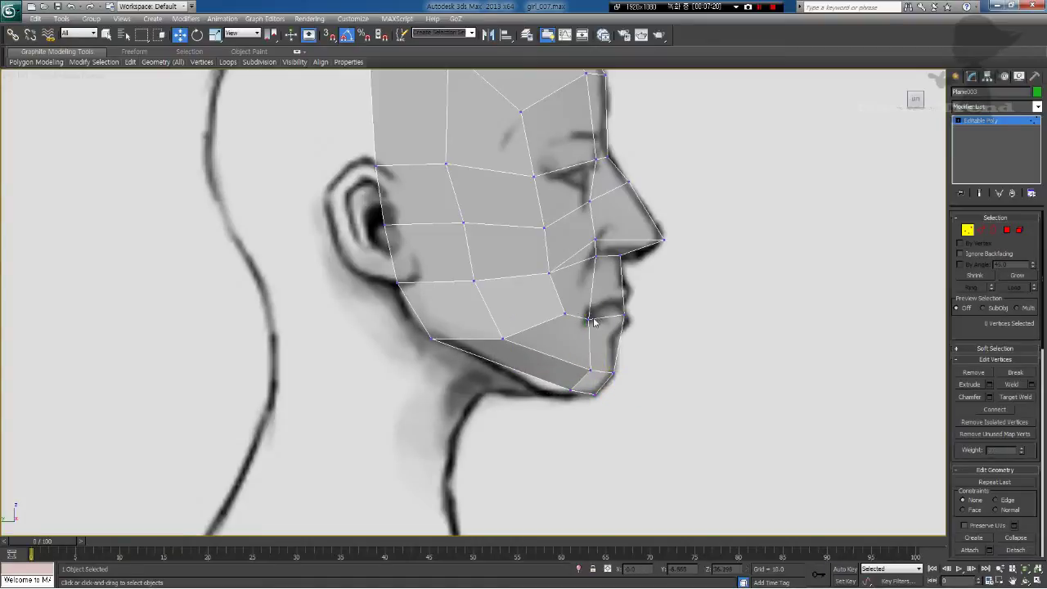
left_click(592, 320)
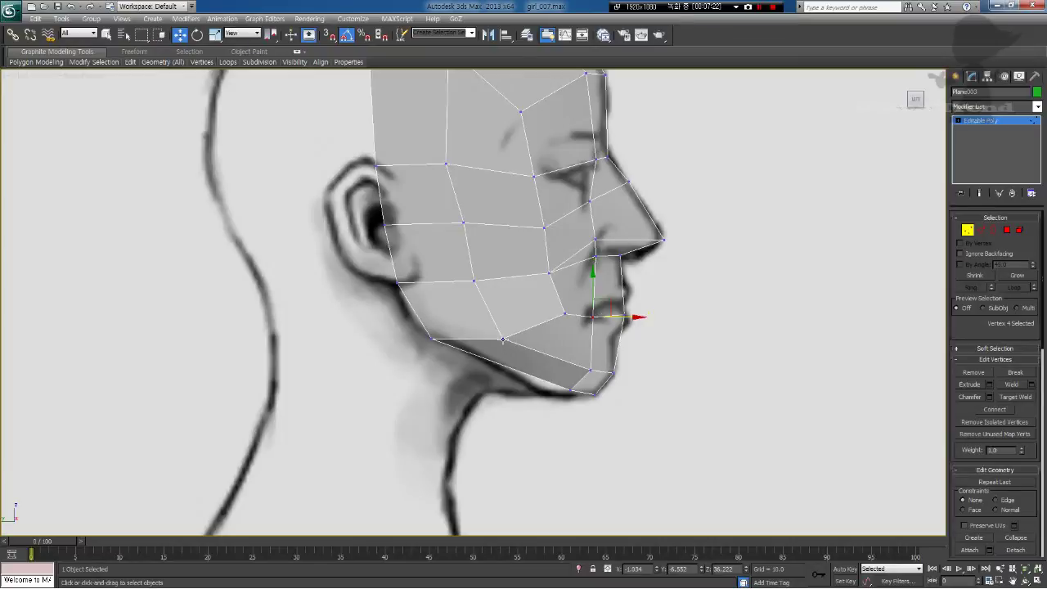
Step: Place the rear jaw vertex on the jawline and fine-tune the position of the jaw vertex in front of it
left_click_drag(504, 339, 507, 341)
left_click_drag(432, 340, 453, 329)
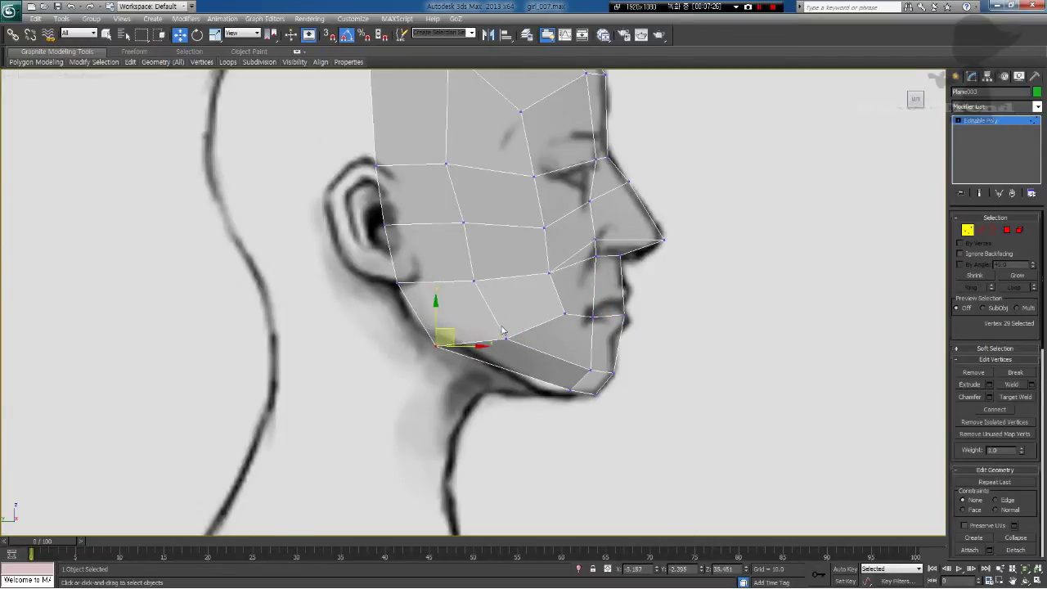
left_click(504, 338)
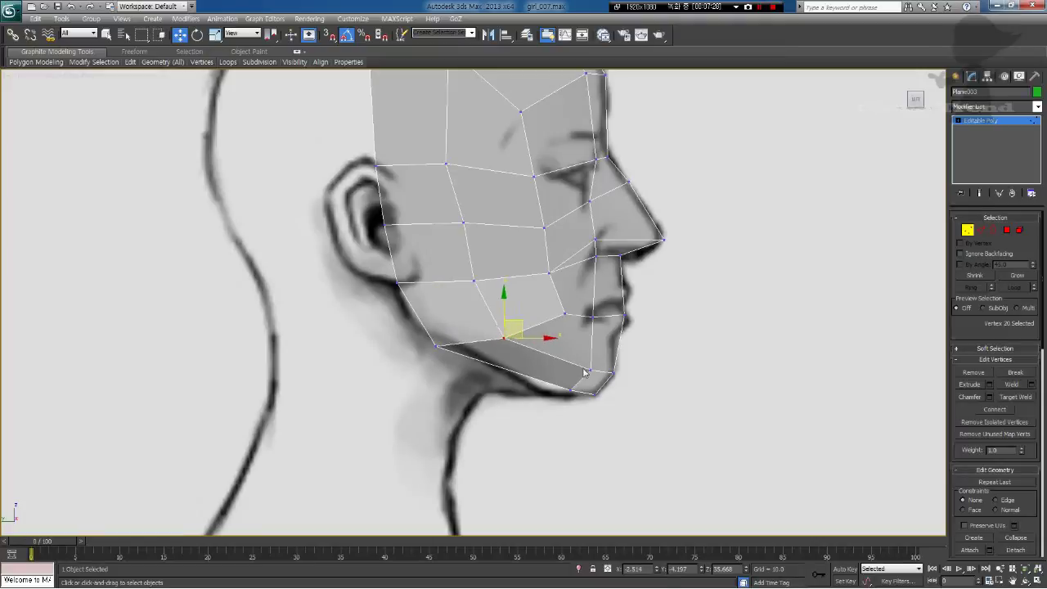
Step: Refine the chin-tip, under-chin and chin-side vertices against the profile drawing, and nudge the lower cheek vertex forward
left_click_drag(571, 390, 614, 376)
left_click(607, 400)
left_click(596, 395)
left_click(644, 374)
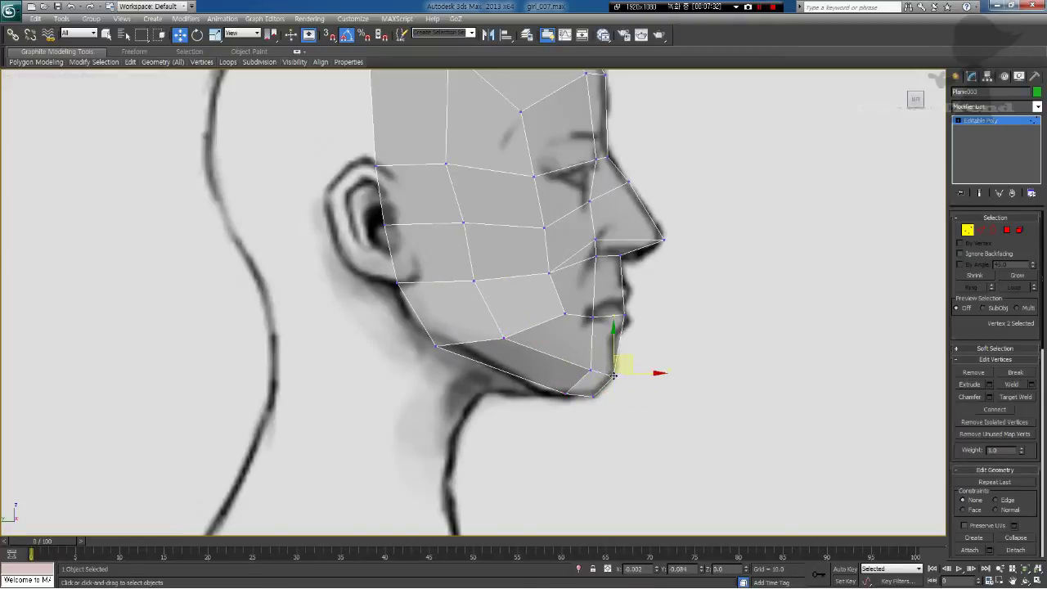
left_click(588, 369)
middle_click_drag(589, 370, 585, 409)
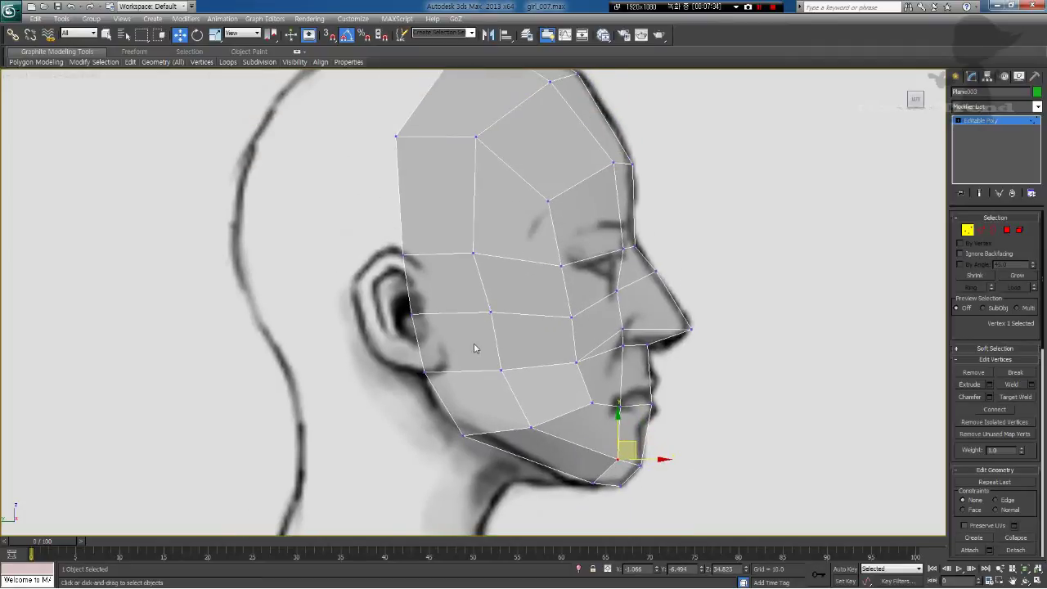
left_click(501, 369)
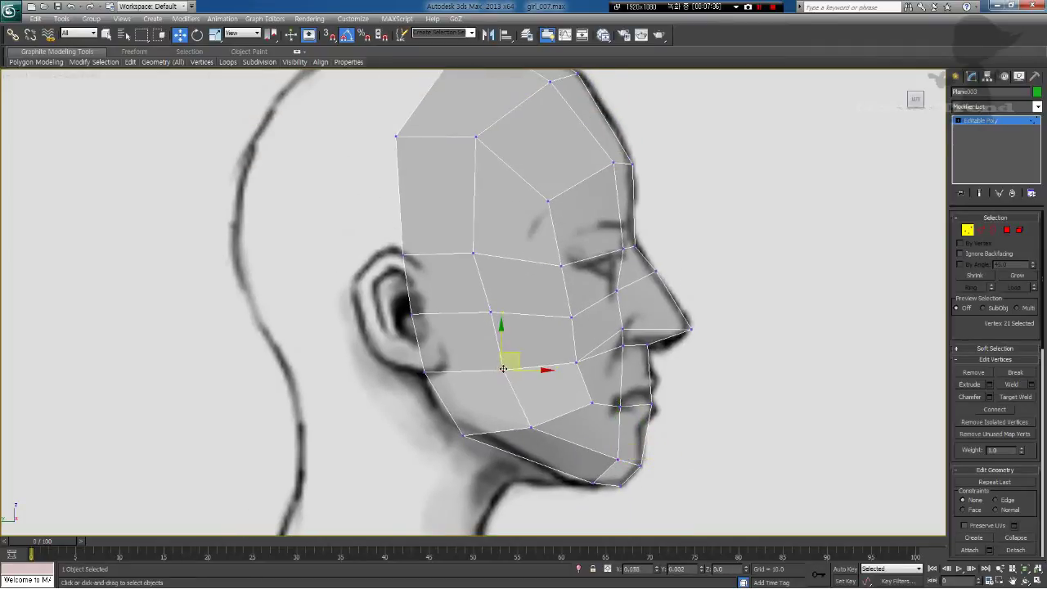
Step: In the front view, move the crown vertex and the under-chin vertex sideways onto the face's centre line
scroll(523, 346, "down", 2)
key("p")
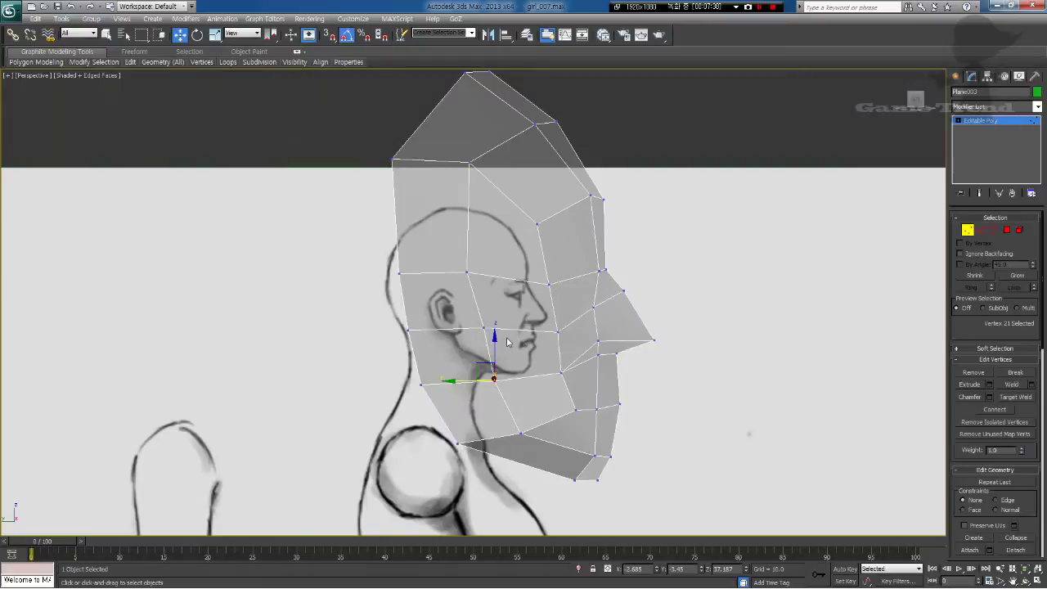
key("f")
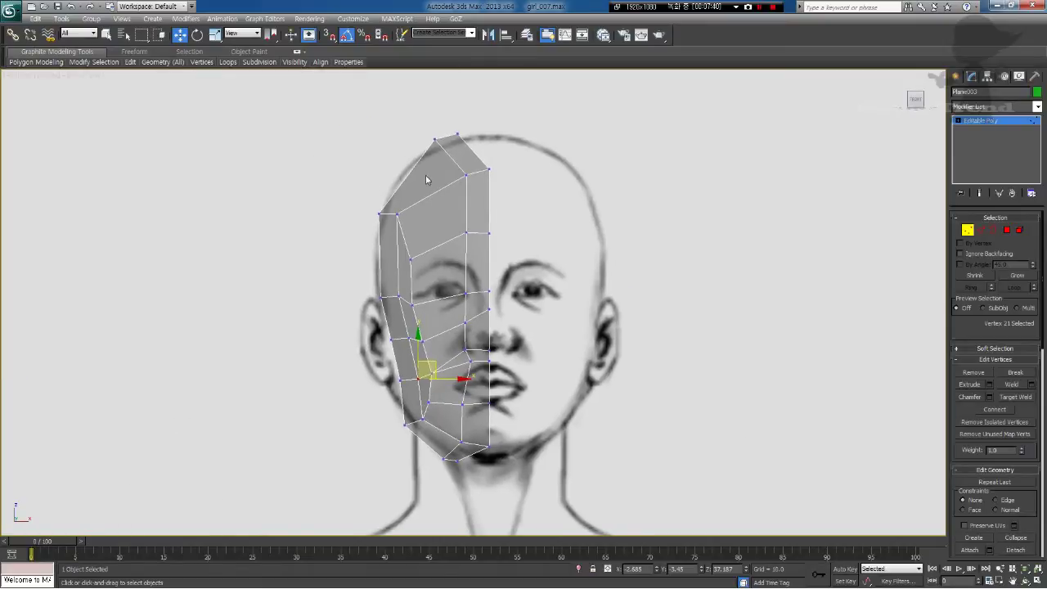
left_click(458, 133)
left_click_drag(467, 133, 513, 136)
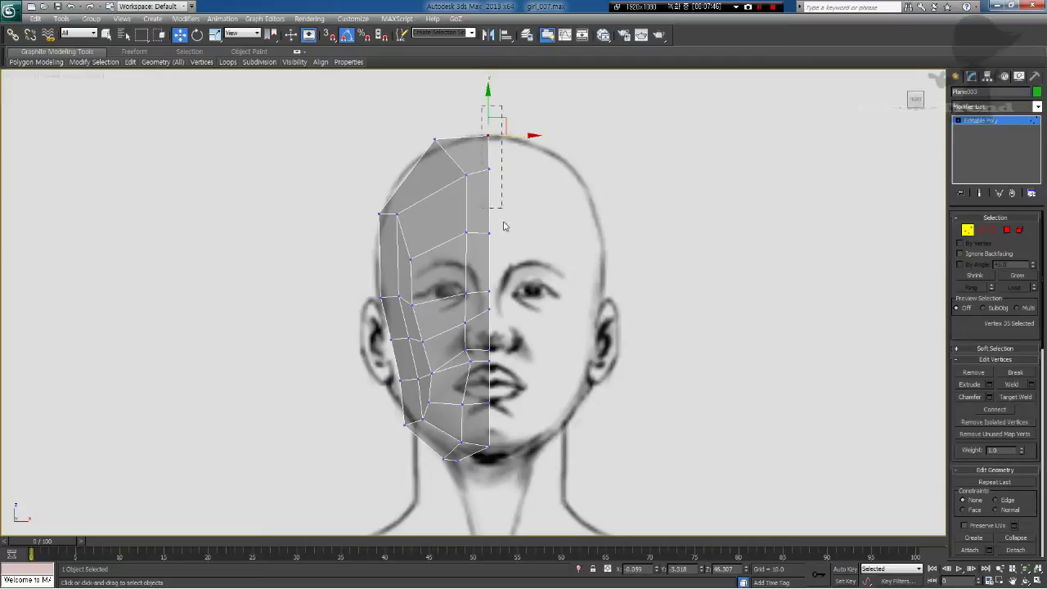
left_click(470, 471)
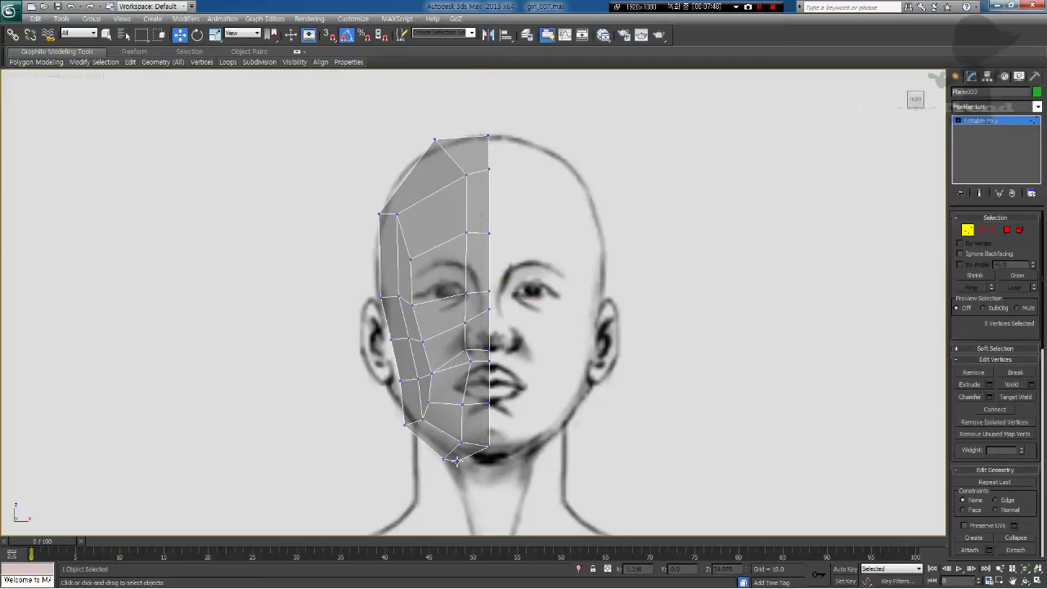
left_click(457, 460)
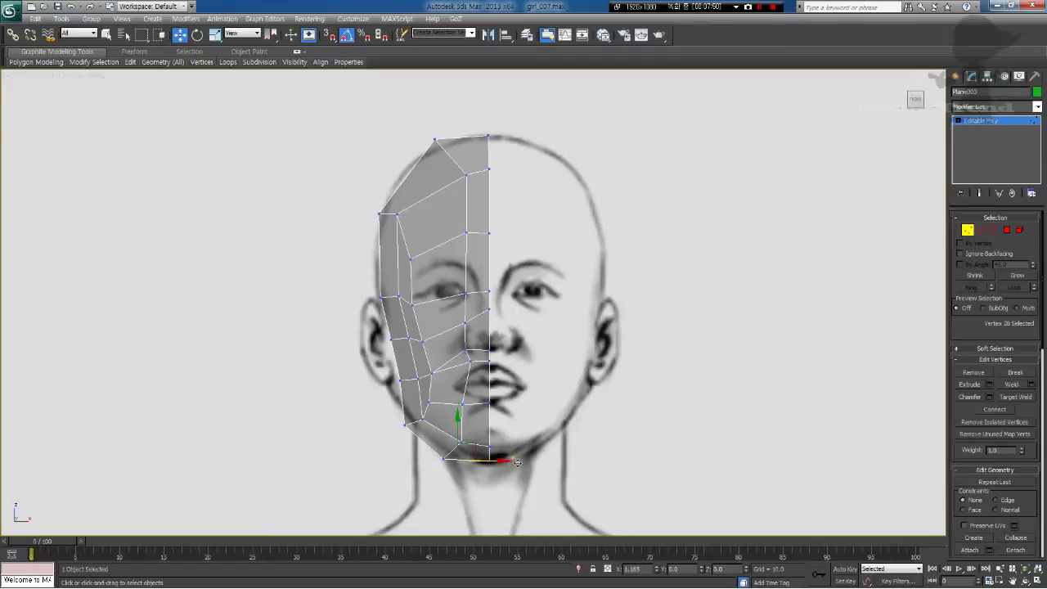
left_click_drag(517, 462, 537, 499)
Step: Select all the centre-line vertices, make them planar in X, and nudge them slightly toward the centre of the face
left_click_drag(491, 107, 483, 76)
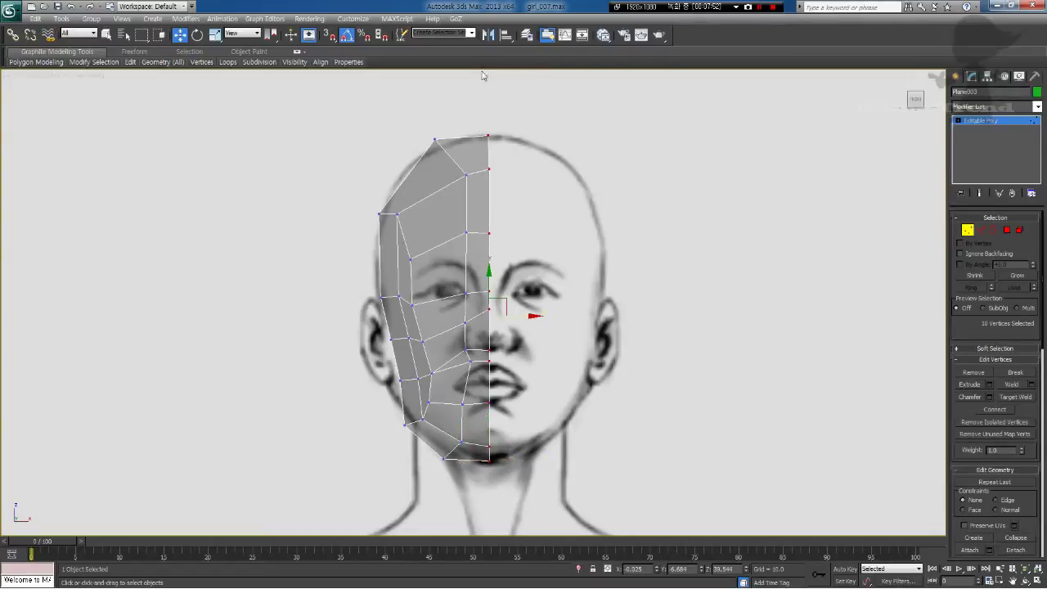
left_click_drag(972, 408, 959, 201)
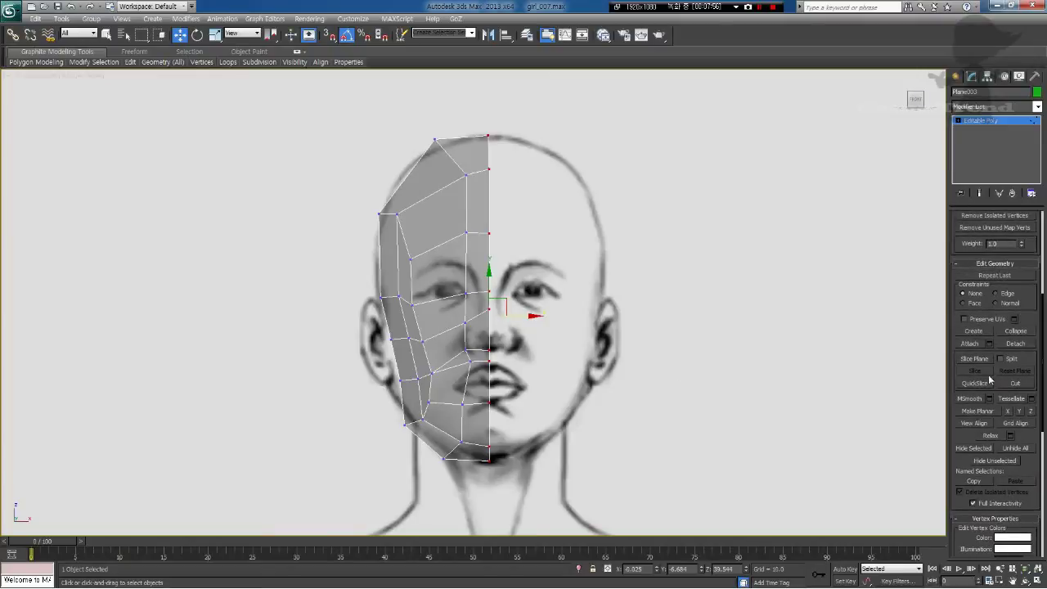
left_click(1008, 412)
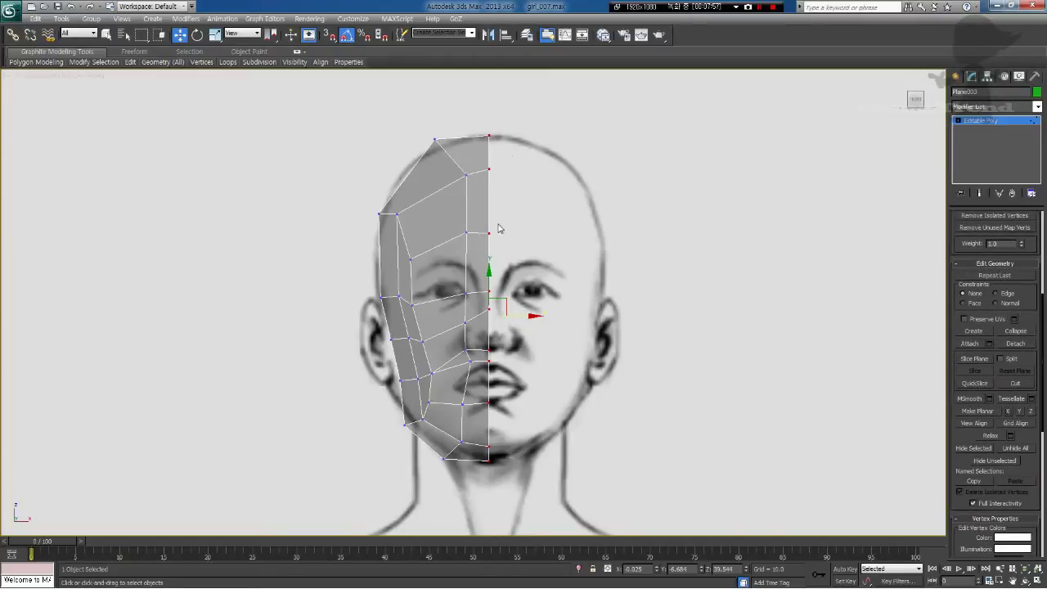
left_click_drag(530, 316, 531, 317)
left_click(516, 237)
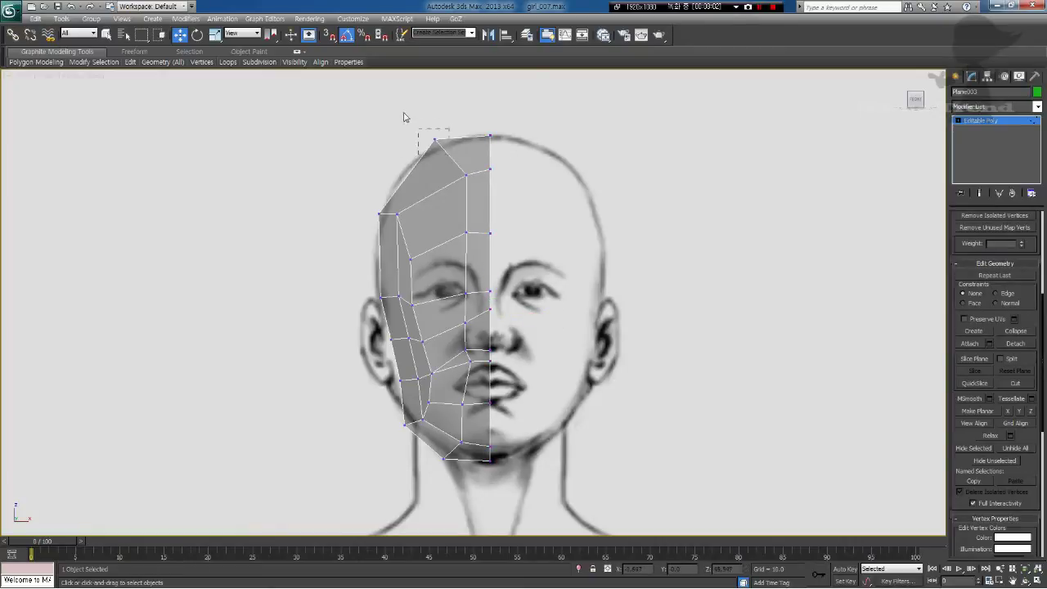
Step: Fit the outer crown vertex and upper temple vertex to the skull outline, and move the inner temple vertex inward
left_click_drag(404, 117, 465, 125)
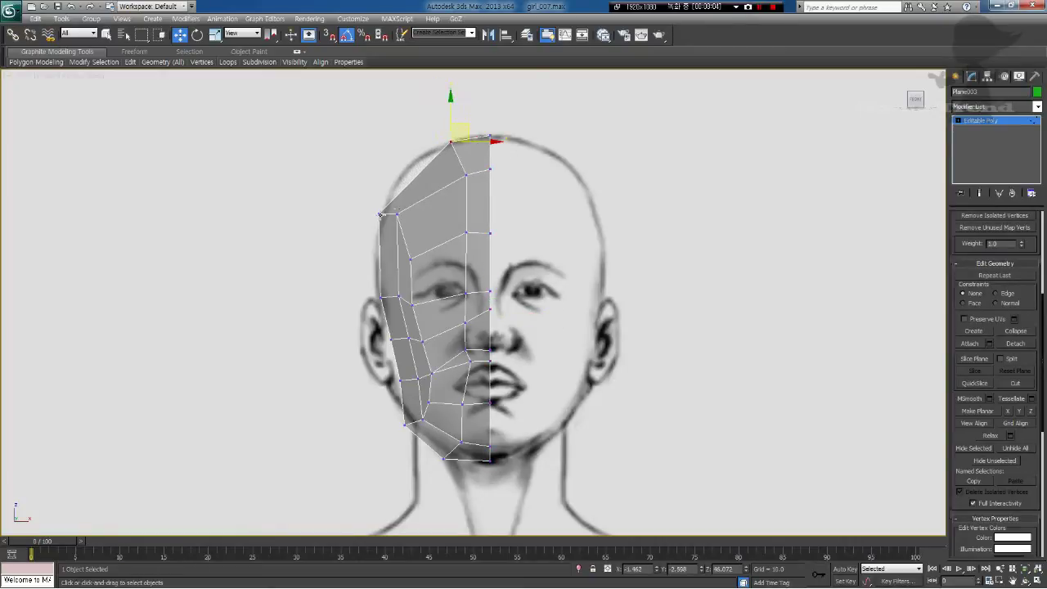
left_click_drag(380, 214, 412, 260)
left_click(397, 215)
Step: Lower the two inner forehead vertices above the brow vertically, and move the centre nose-bridge vertex down
left_click_drag(468, 233, 491, 249)
left_click(492, 235)
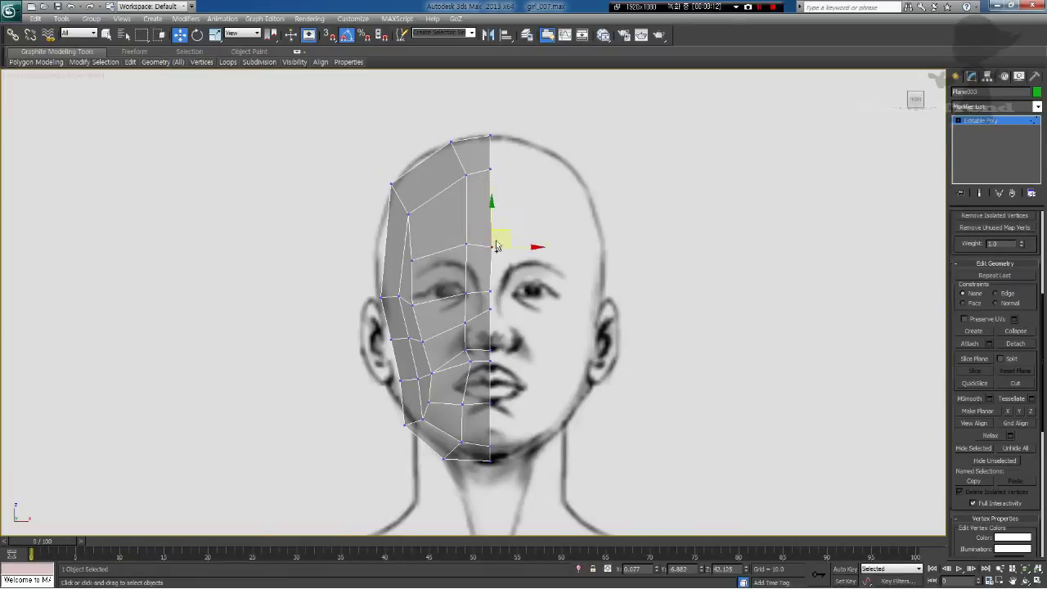
key("ctrl+z")
left_click_drag(490, 212, 490, 225)
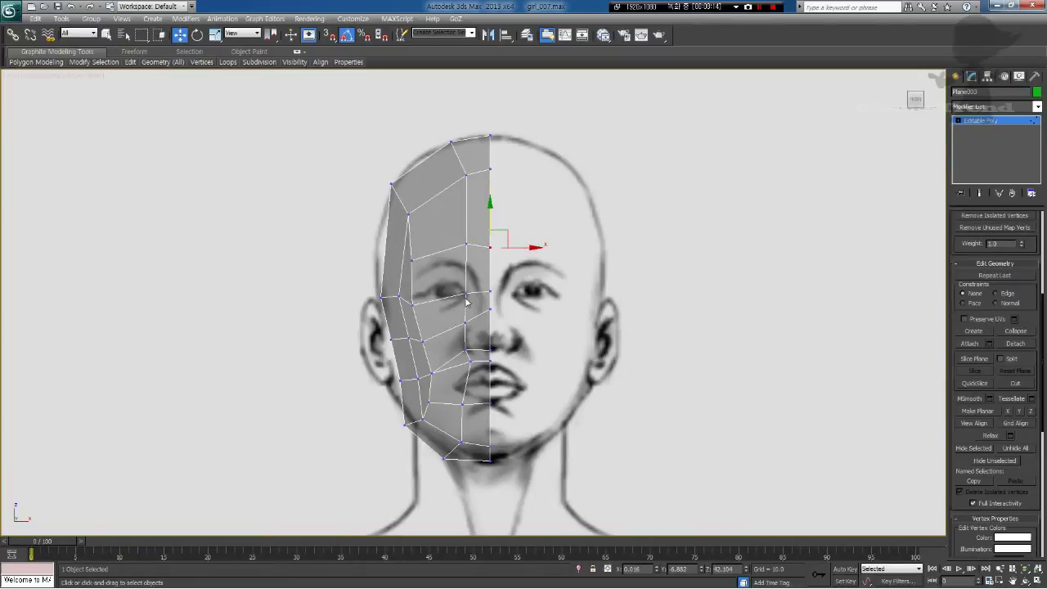
left_click(490, 308)
left_click_drag(490, 290, 490, 299)
Step: Shift the outer brow and outer eye-corner vertices inward, and adjust the cheek vertex below them
left_click(465, 323)
left_click(415, 339)
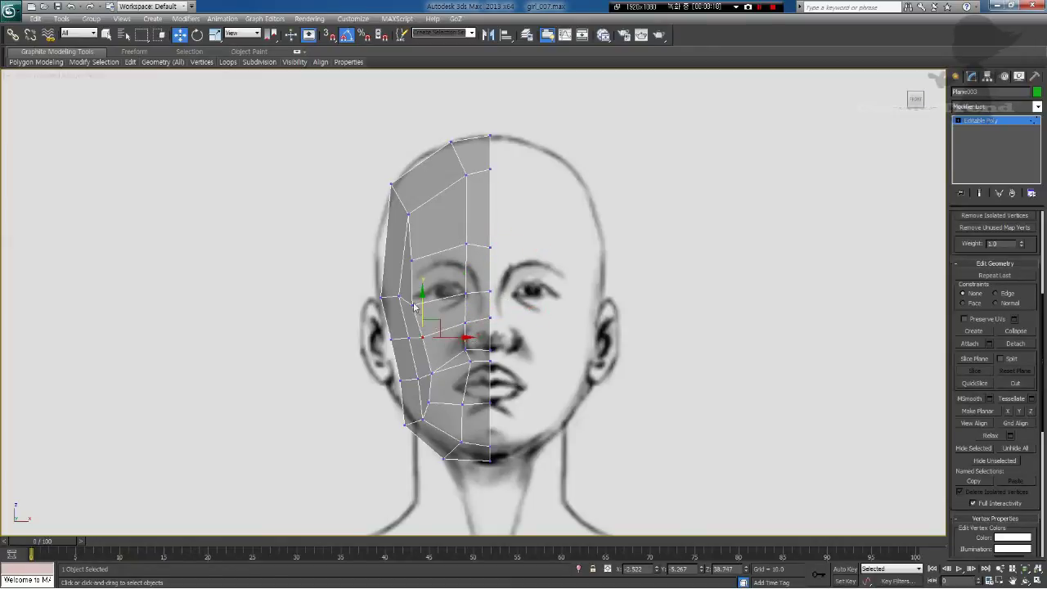
left_click(419, 301)
left_click(412, 305)
left_click_drag(427, 290, 423, 260)
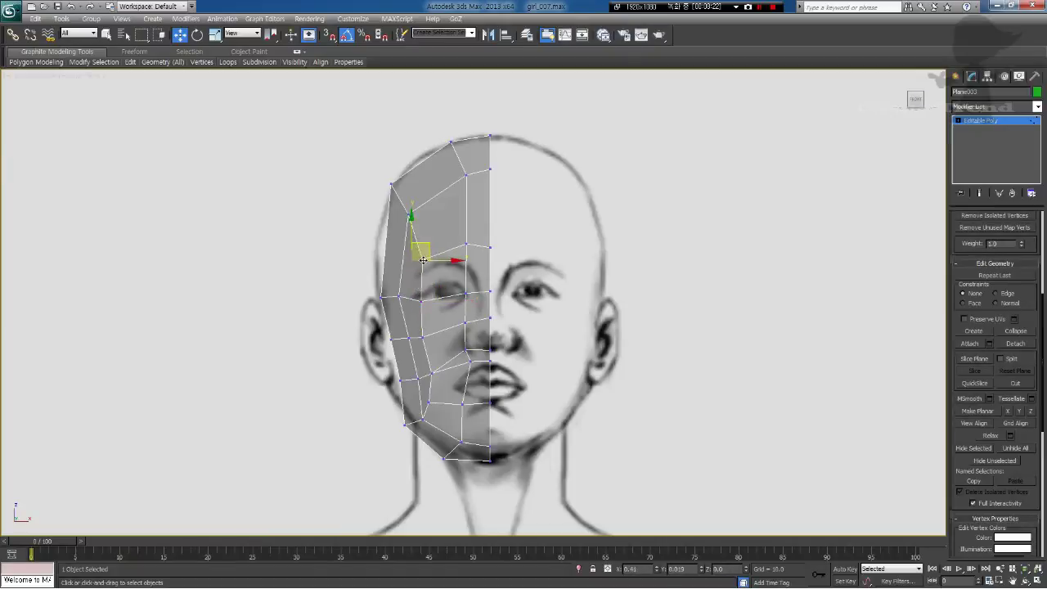
Step: Shift the inner temple vertex at eye level slightly outward, and fit the outer vertices beside the ear to the face outline
left_click_drag(399, 297, 396, 297)
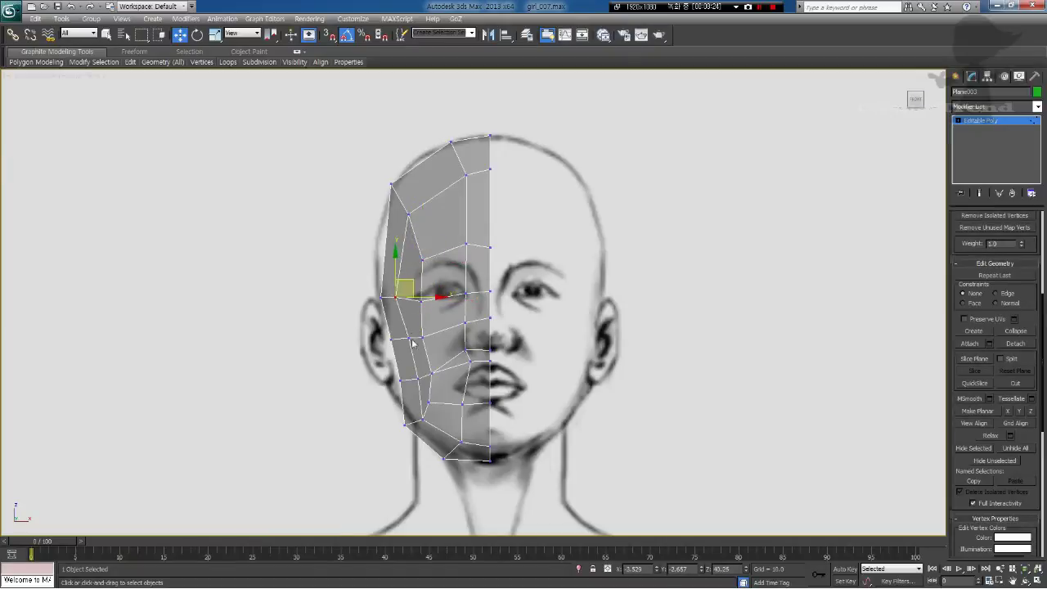
left_click_drag(409, 339, 387, 343)
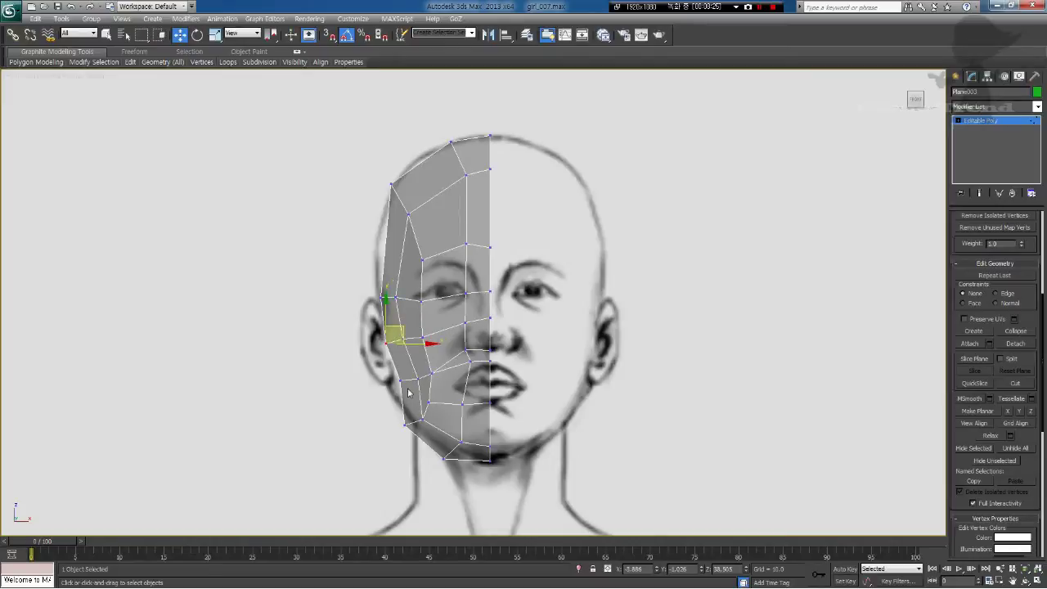
left_click(399, 380)
left_click_drag(399, 381, 391, 382)
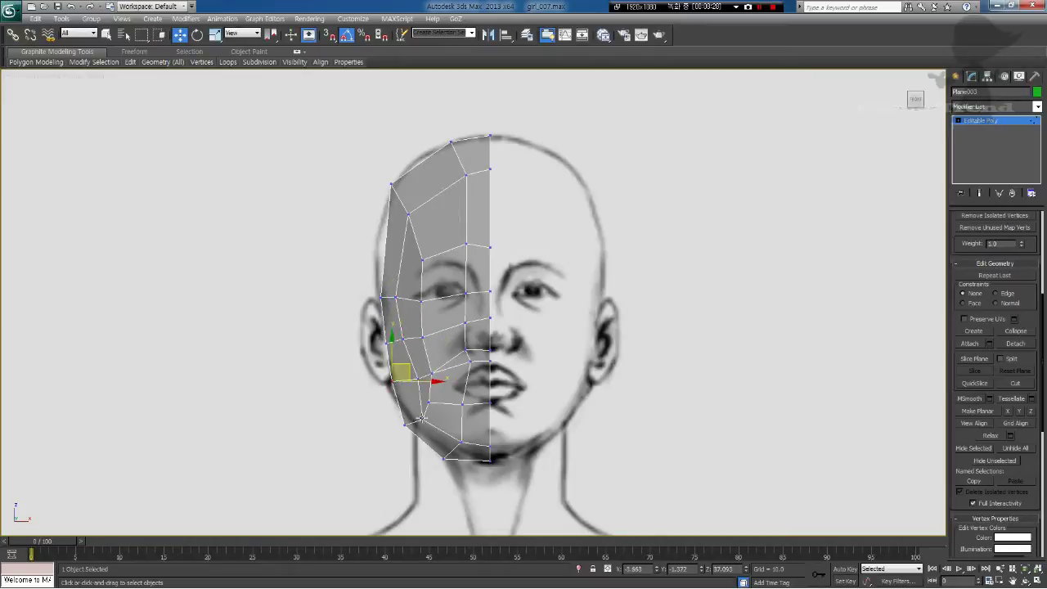
Step: Fit the jaw vertices to the jawline, move the outer under-chin vertex up and inward, and raise the centre chin vertex
mouse_move(423, 418)
left_mouse_down()
mouse_move(442, 398)
mouse_move(418, 422)
left_mouse_up()
left_click(456, 401)
left_click(423, 426)
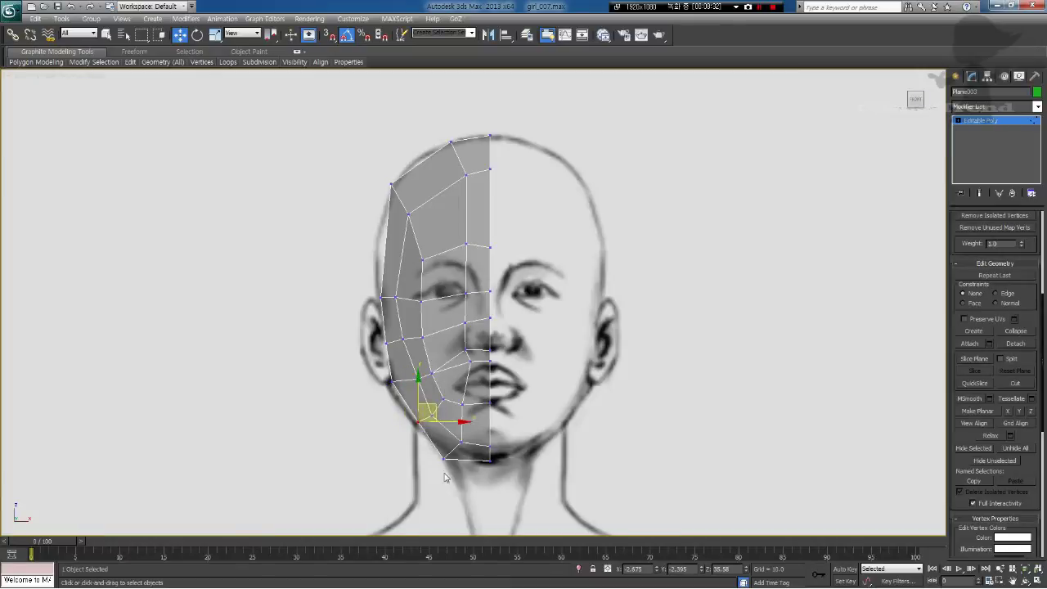
left_click_drag(443, 459, 452, 452)
left_click(499, 466)
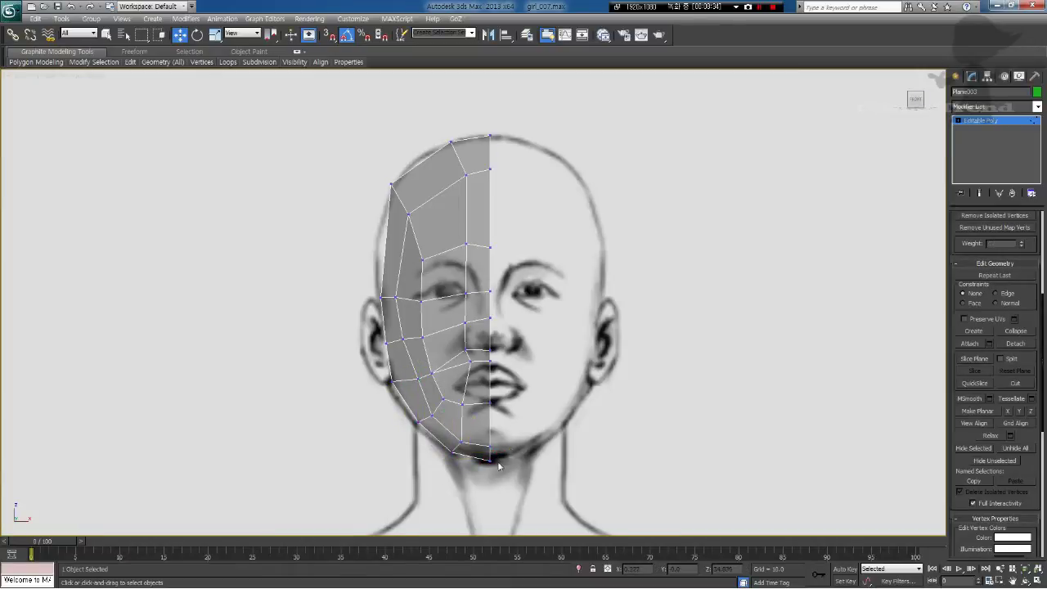
left_click(491, 461)
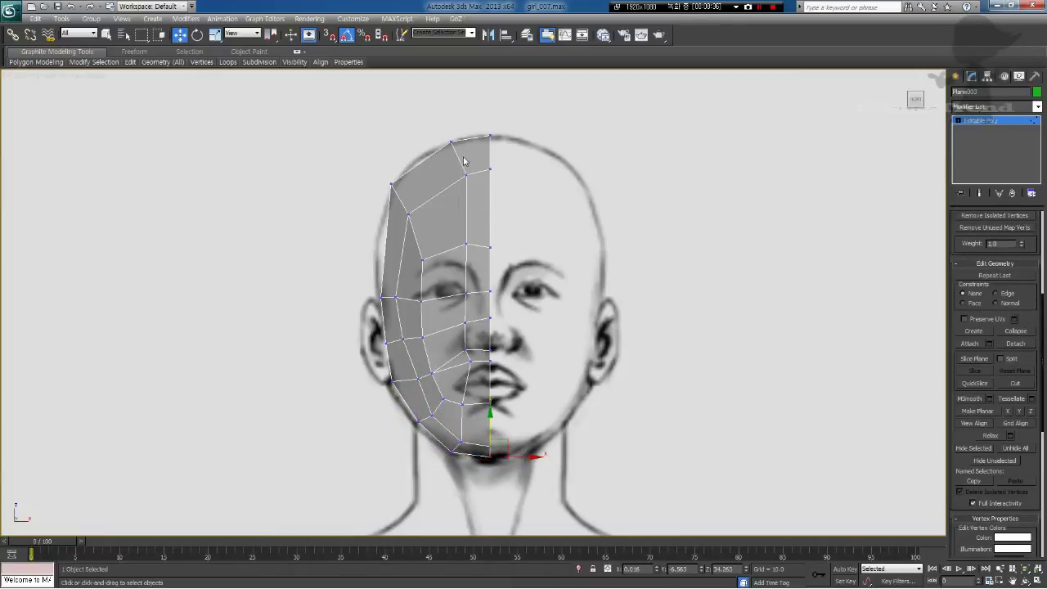
Step: Lower the upper temple vertices slightly, shift the outer crown vertex inward, and move the upper forehead vertex outward
left_click(392, 186)
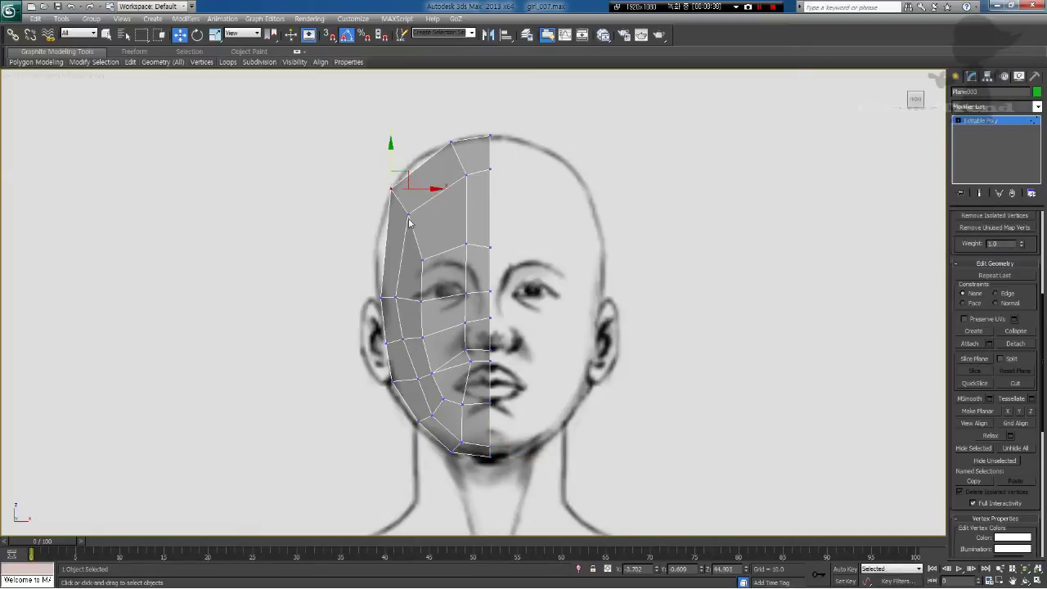
left_click(408, 215)
left_click_drag(420, 205, 412, 208)
left_click(461, 159)
left_click_drag(451, 142, 458, 139)
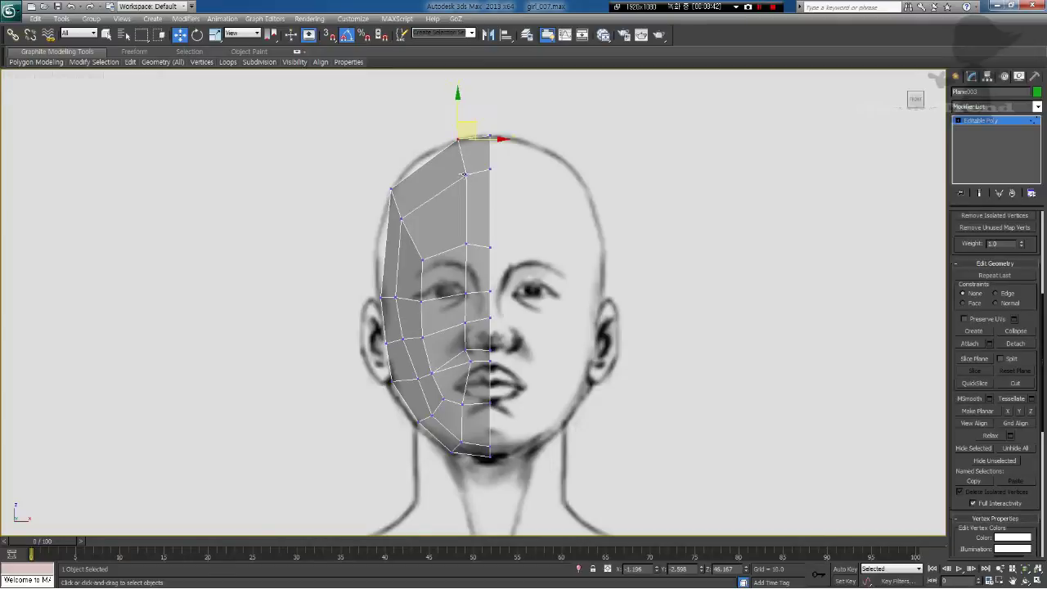
left_click_drag(467, 175, 457, 176)
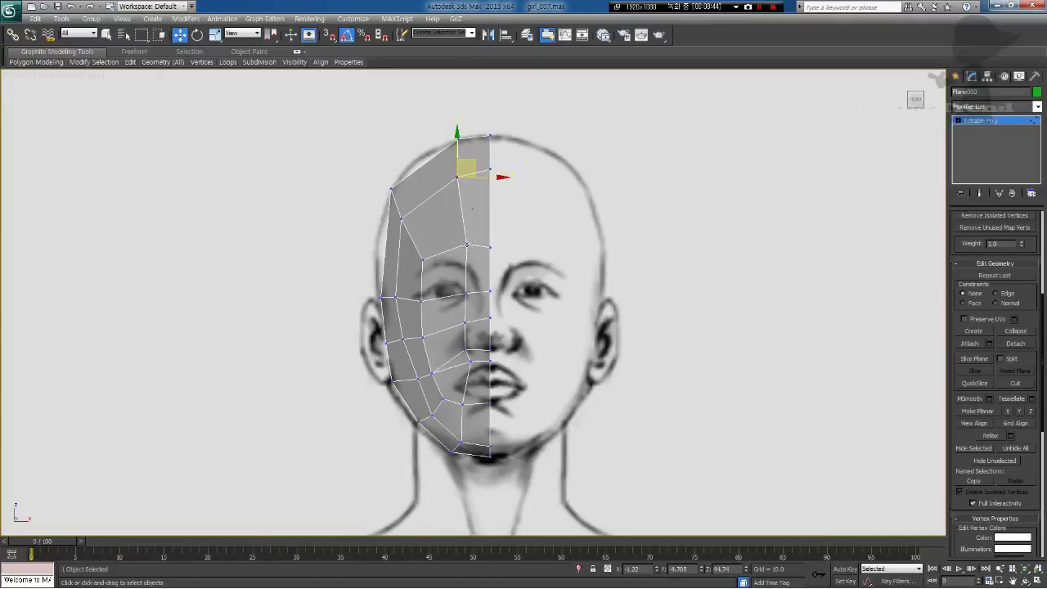
Step: Lower the inner brow vertex slightly and shift the outer eye-corner vertex outward
left_click(468, 245)
left_click_drag(467, 245, 468, 247)
left_click(420, 265)
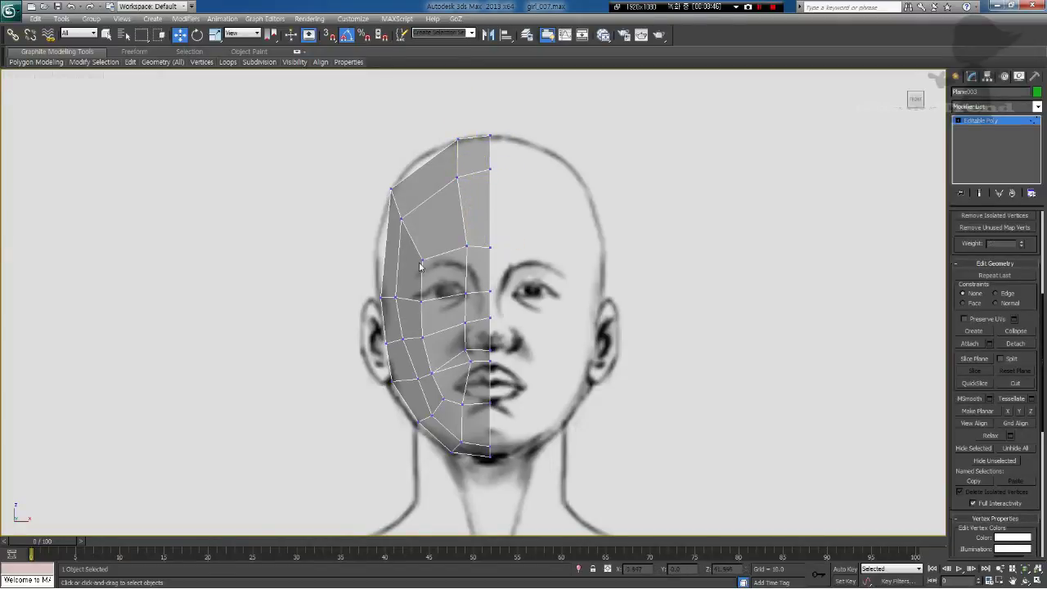
left_click(421, 260)
left_click_drag(421, 302, 418, 302)
Step: Raise the vertices around the nostril and nose base, and adjust the cheek and jaw vertices beside the mouth
left_click(469, 332)
left_click_drag(464, 350, 468, 405)
left_click(490, 353)
left_click(490, 349)
left_click(490, 362)
left_click(473, 362)
left_click(433, 372)
left_click(394, 382)
Step: Move the vertex below the mouth corner inward and slightly up, in line with the centre vertex under the lower lip
left_click(468, 405)
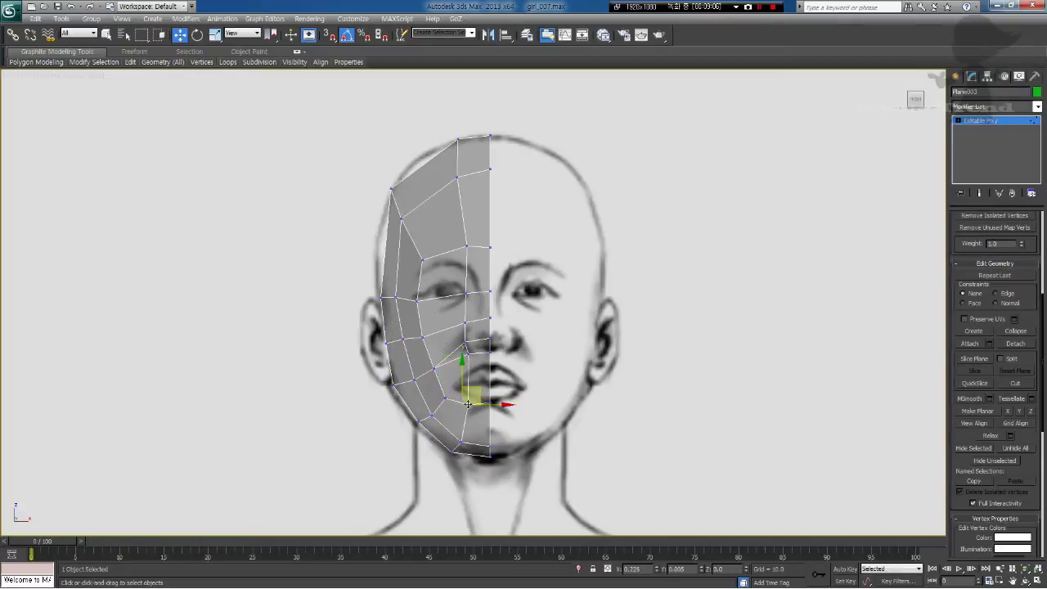
left_click(487, 433)
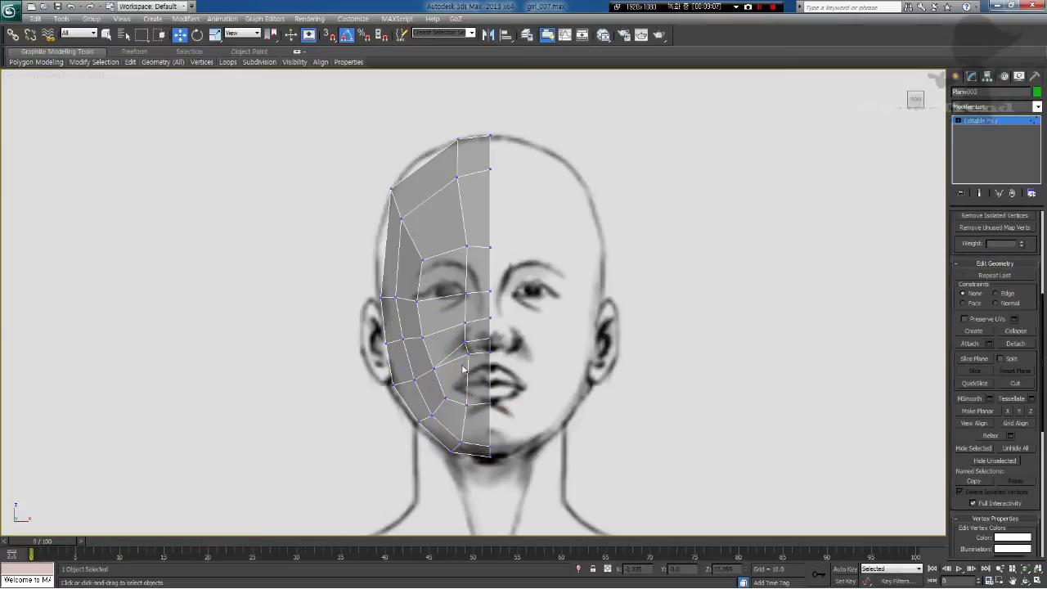
left_click(492, 404)
left_click_drag(491, 381, 467, 403)
left_click(496, 383)
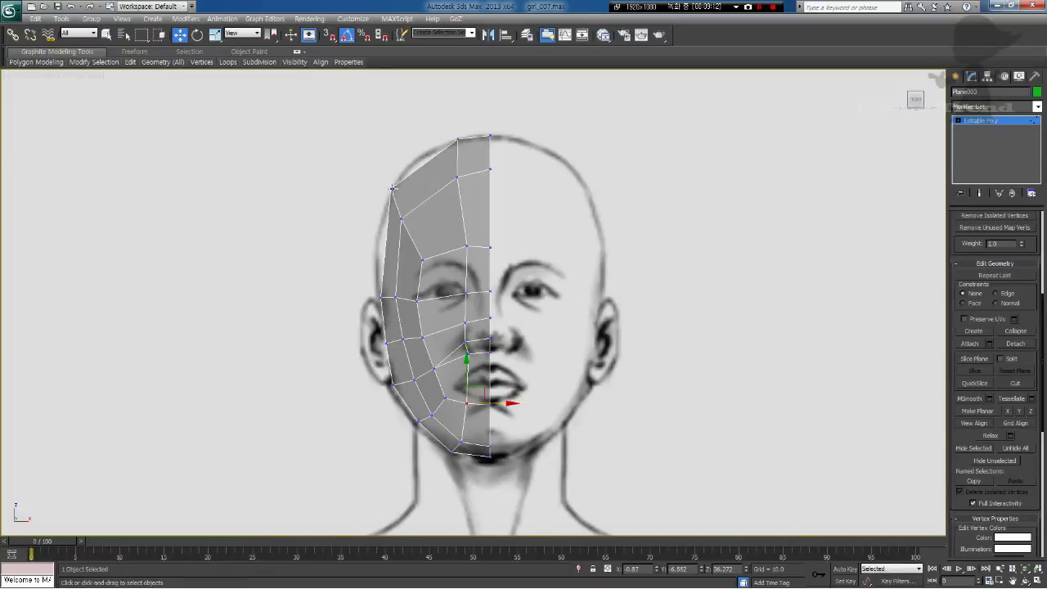
Step: Refine the skull outline by moving the outer temple vertex down and outward, the inner one inward, and the crown vertex outward
left_click(392, 188)
left_click(402, 218)
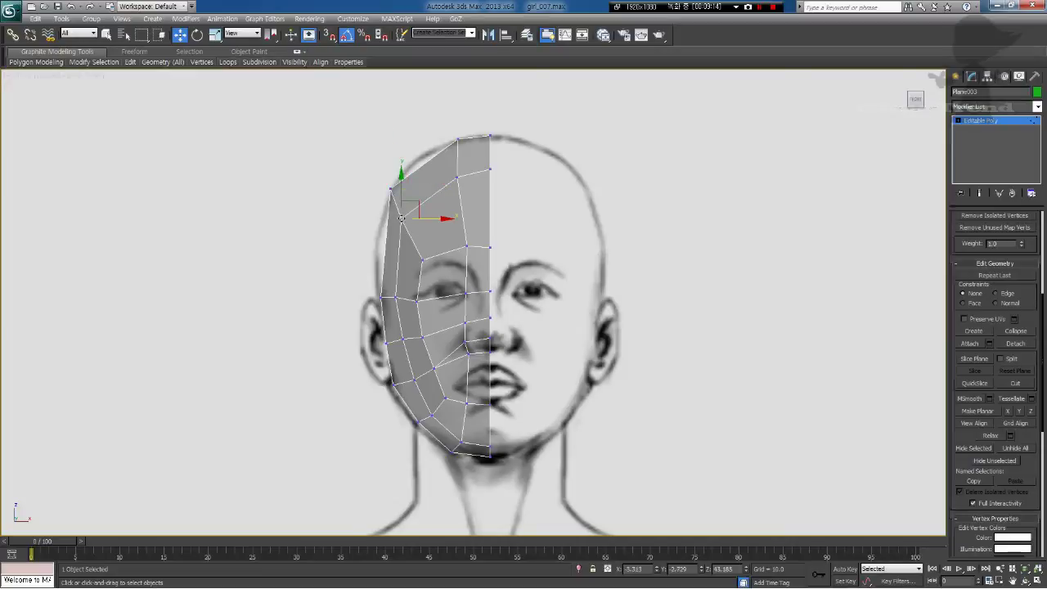
left_click_drag(402, 218, 404, 219)
left_click(389, 192)
left_click(391, 189)
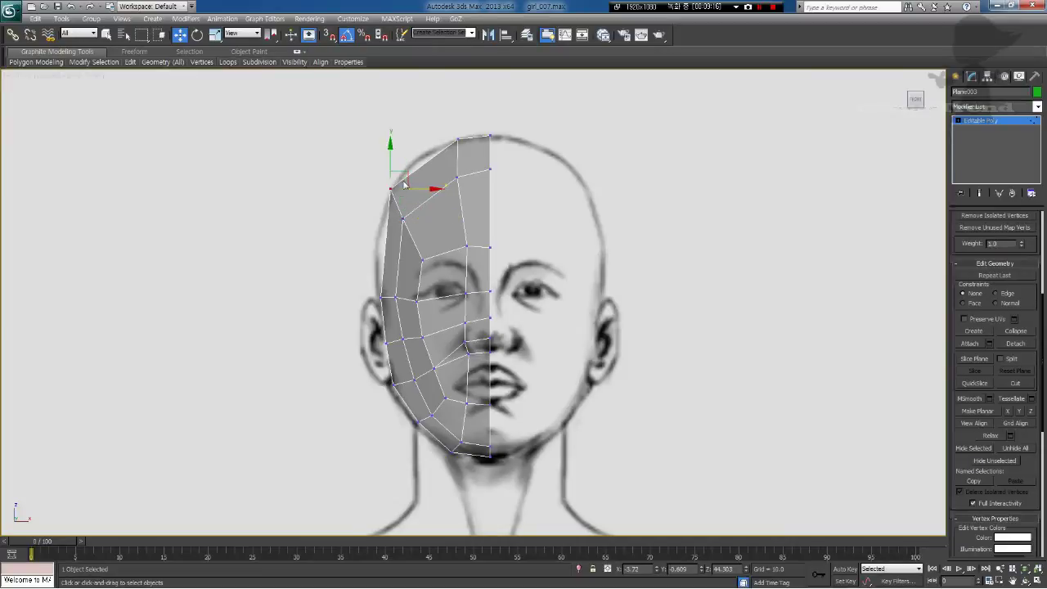
left_click_drag(404, 177, 402, 183)
left_click_drag(458, 139, 454, 140)
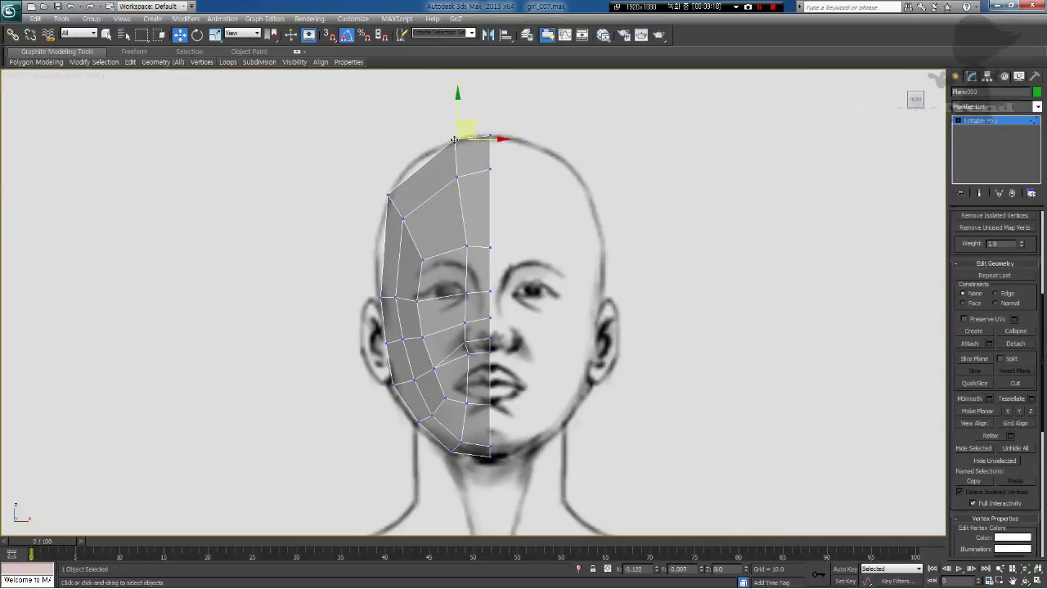
left_click(456, 159)
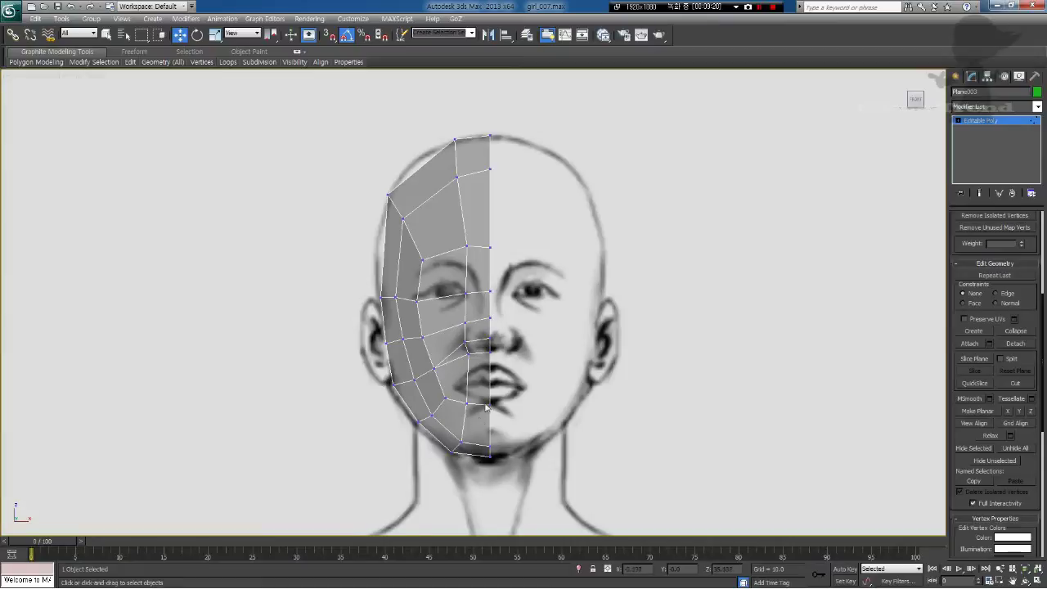
Step: Turn off the mesh's see-through display, inspect its shape in perspective, and return to the front view
scroll(487, 407, "down", 2)
key("p")
middle_click_drag(477, 405, 451, 358, "alt")
key("alt+x")
key("f")
scroll(450, 358, "up", 2)
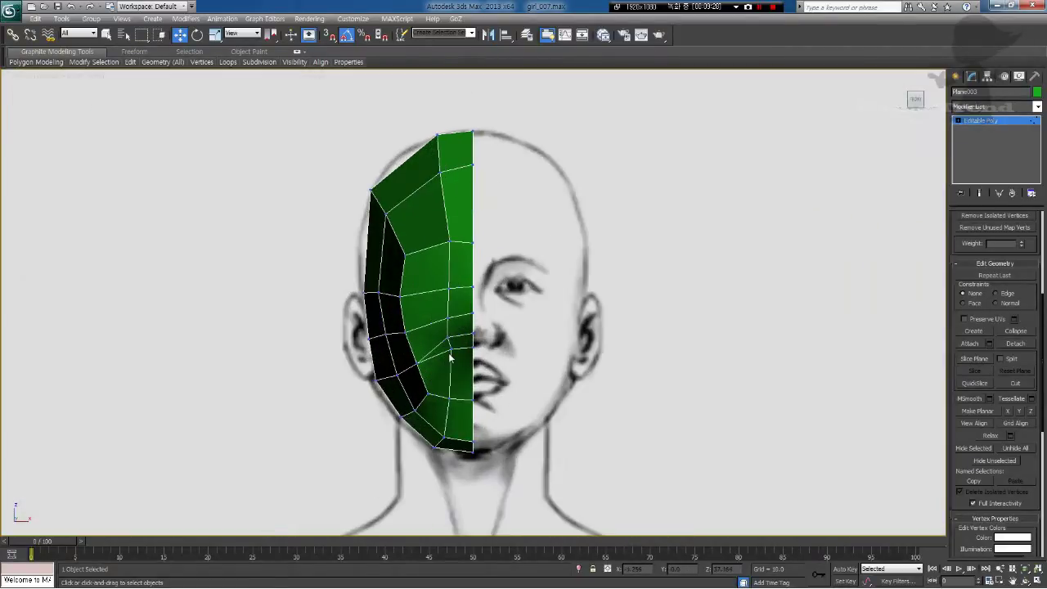
Step: Add a Symmetry modifier to the half face, mirroring across X with Flip enabled
left_click(959, 121)
left_click(978, 138)
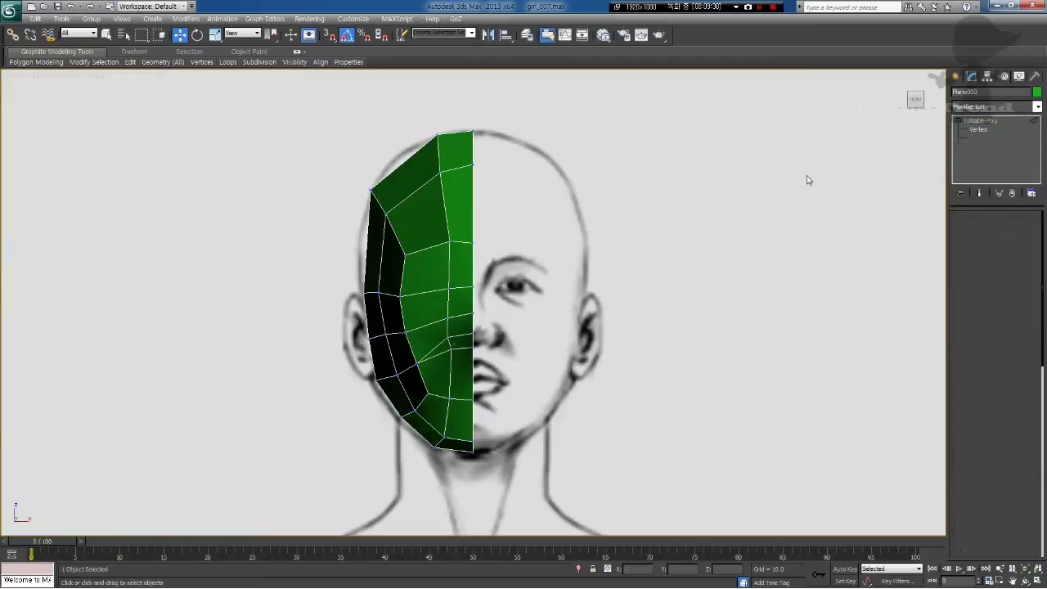
left_click(473, 219)
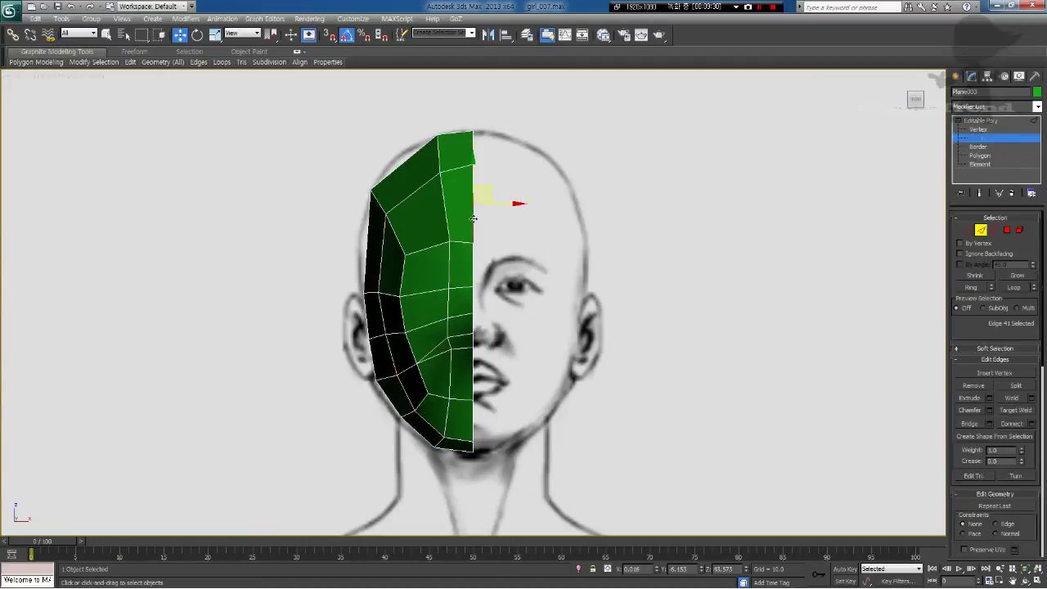
left_click(989, 109)
scroll(998, 344, "down", 1)
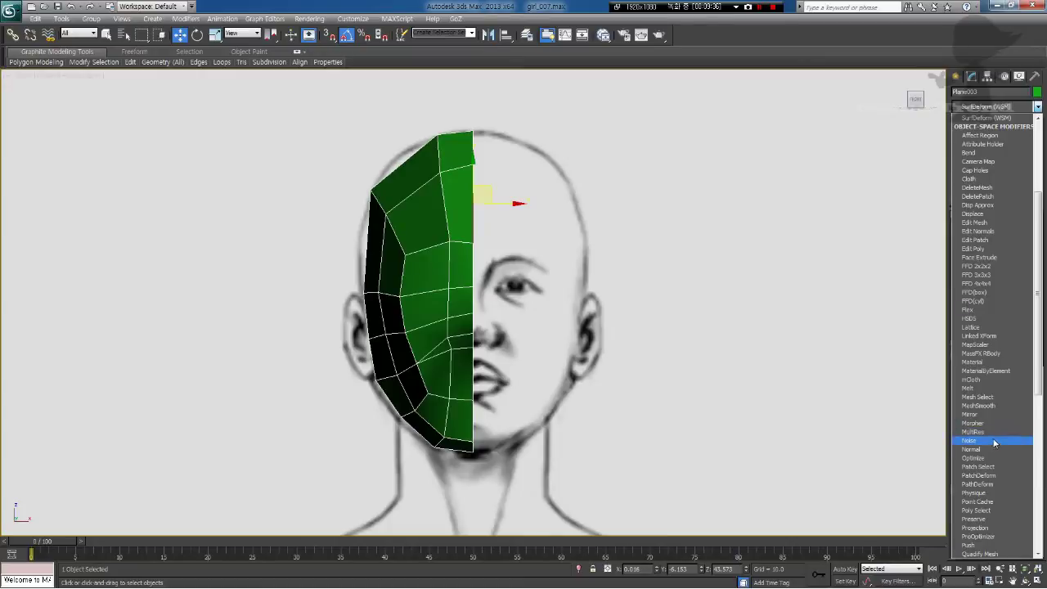
scroll(993, 409, "down", 10)
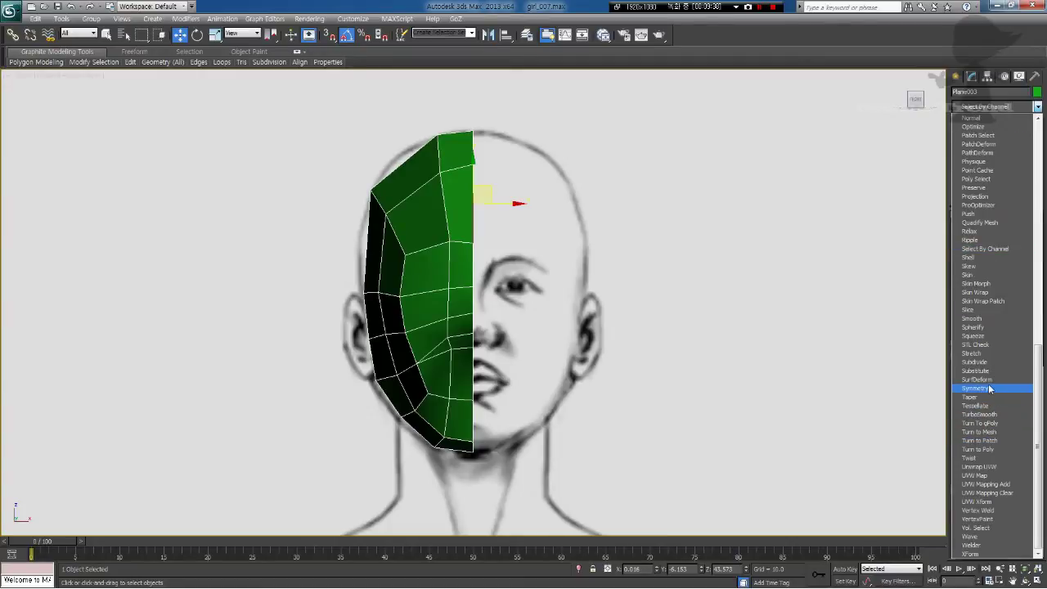
left_click(989, 388)
left_click(975, 248)
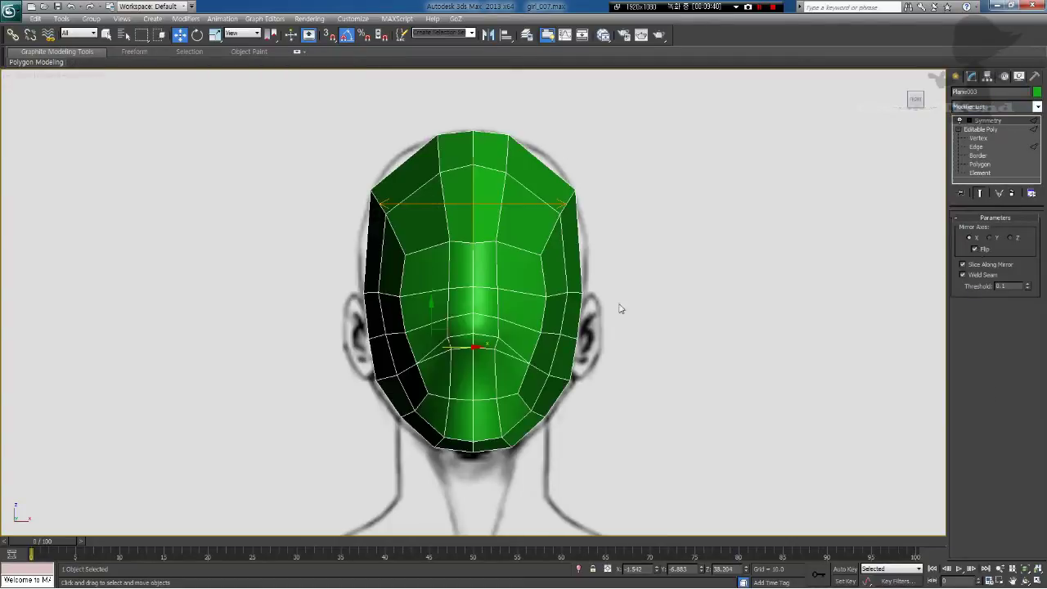
middle_click_drag(584, 336, 561, 339)
scroll(561, 339, "up", 2)
scroll(561, 339, "down", 4)
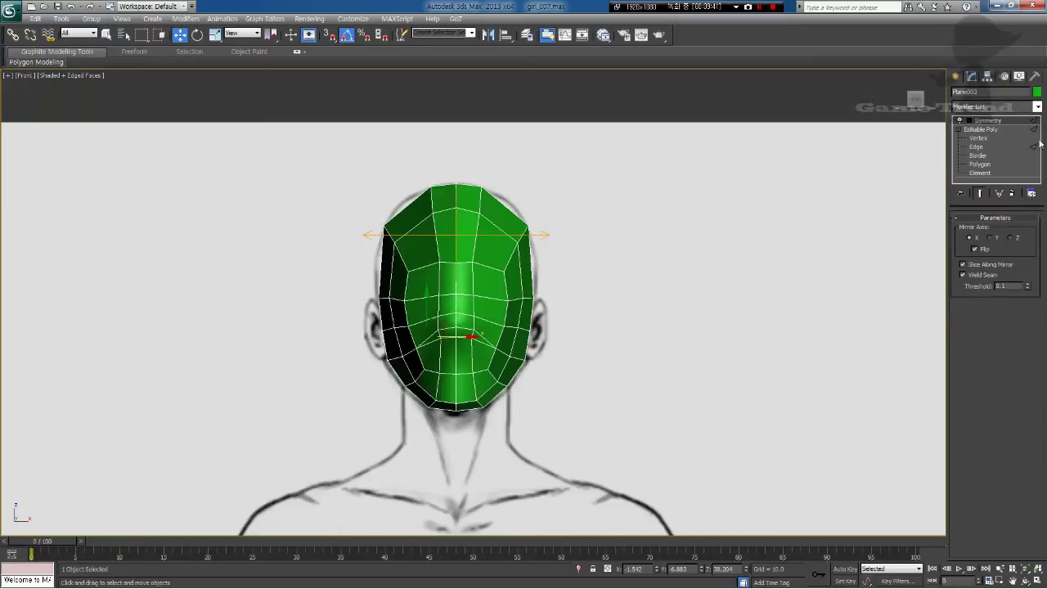
Step: Select all polygons of the base half face, give them one shared smoothing group, and return to the mirrored result
left_click(984, 164)
left_click_drag(299, 128, 696, 532)
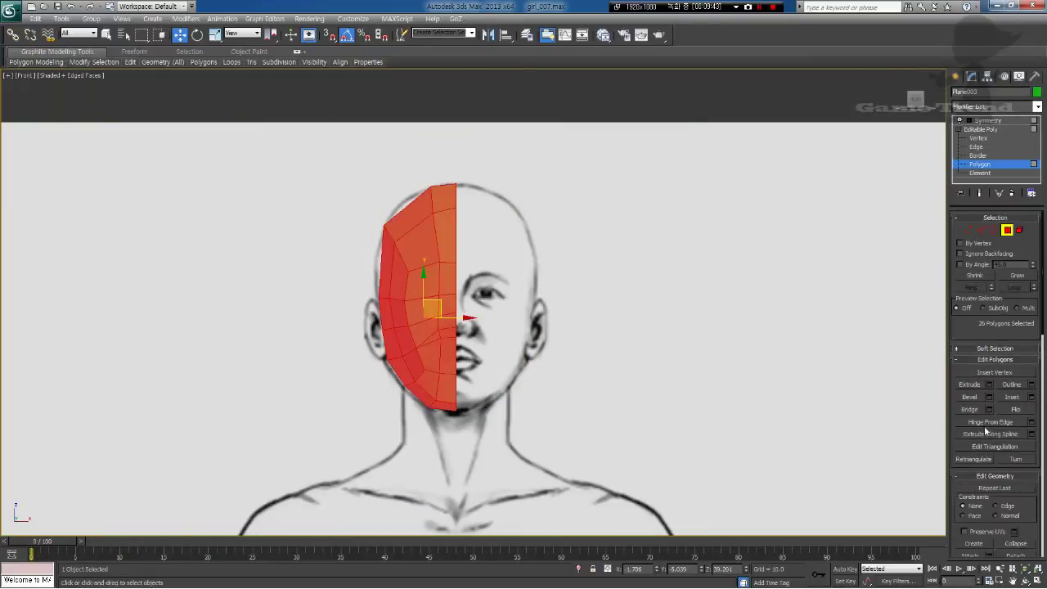
scroll(1016, 442, "down", 5)
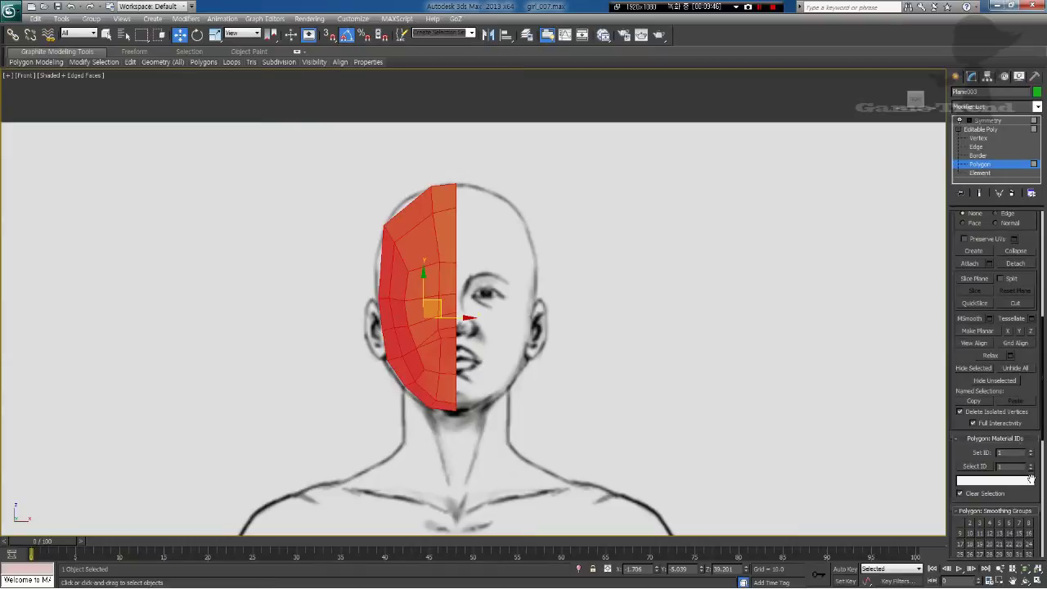
scroll(1029, 486, "down", 2)
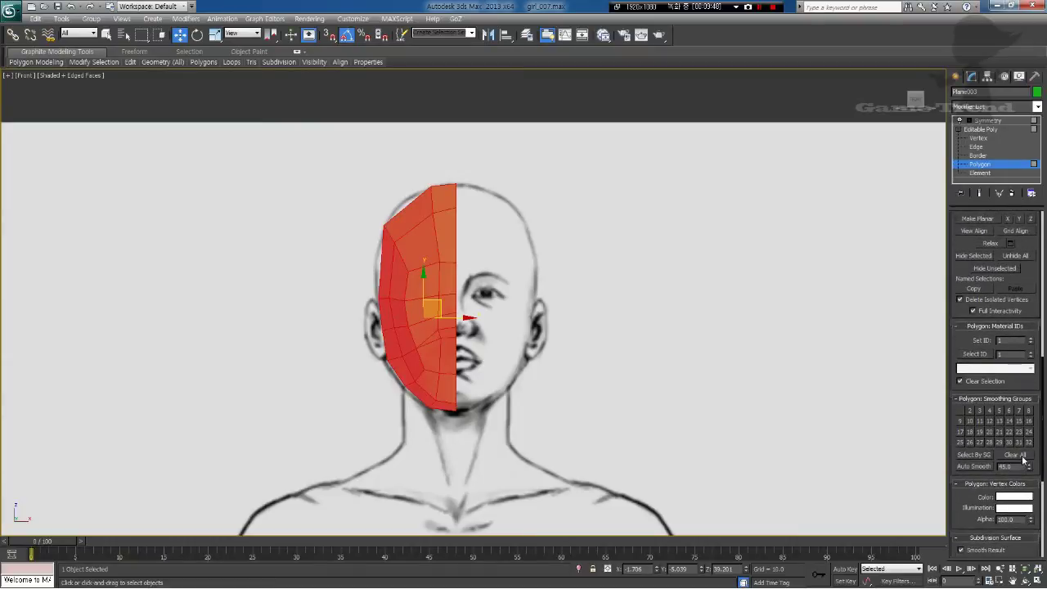
left_click(1003, 122)
left_click(722, 108)
Step: Reselect the head mesh in the perspective view and edit its base vertices with the mirrored end result shown
middle_click_drag(461, 385, 447, 399)
scroll(447, 399, "down", 3)
key("p")
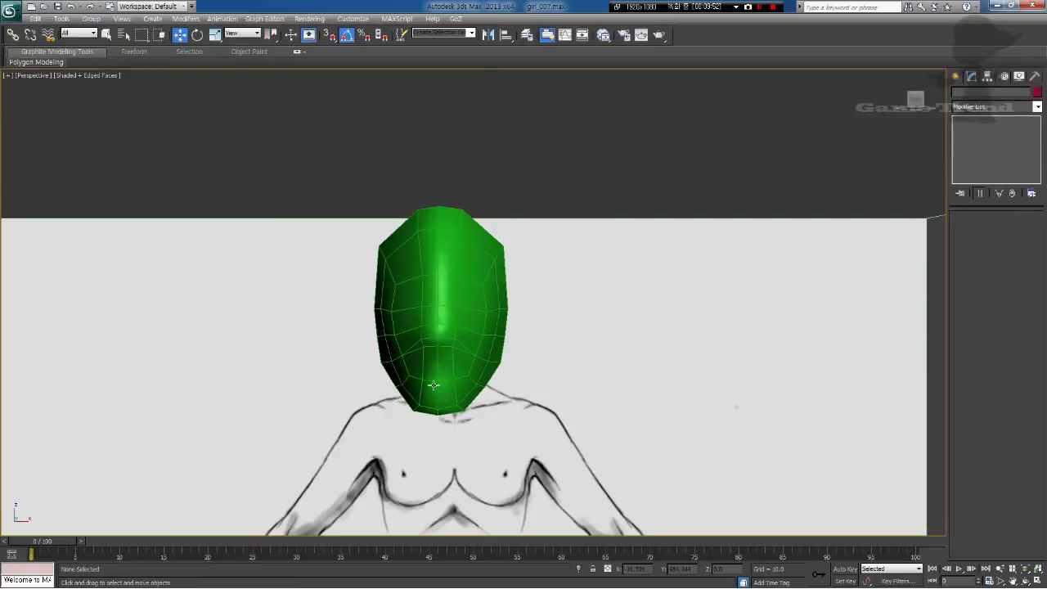
middle_click_drag(468, 332, 522, 467, "alt")
left_click(510, 364)
middle_click_drag(522, 467, 482, 376)
mouse_move(483, 377)
middle_mouse_down("alt")
mouse_move(486, 393)
mouse_move(489, 359)
mouse_move(507, 391)
mouse_move(491, 372)
middle_mouse_up("alt")
left_click(979, 138)
left_click(979, 194)
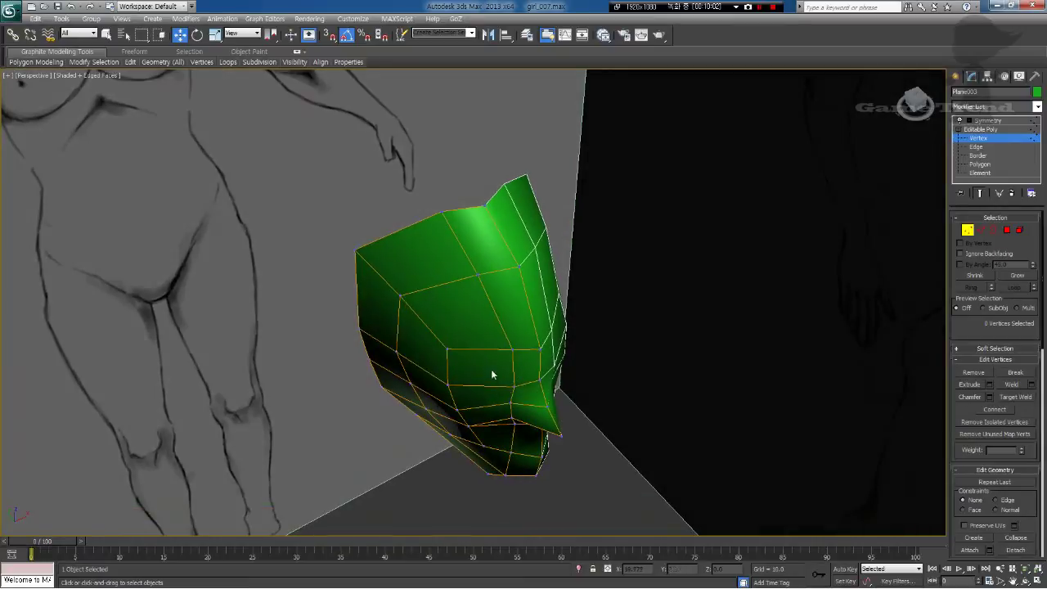
Step: Pull the outer and inner brow vertices forward to round out the forehead
left_click(450, 354)
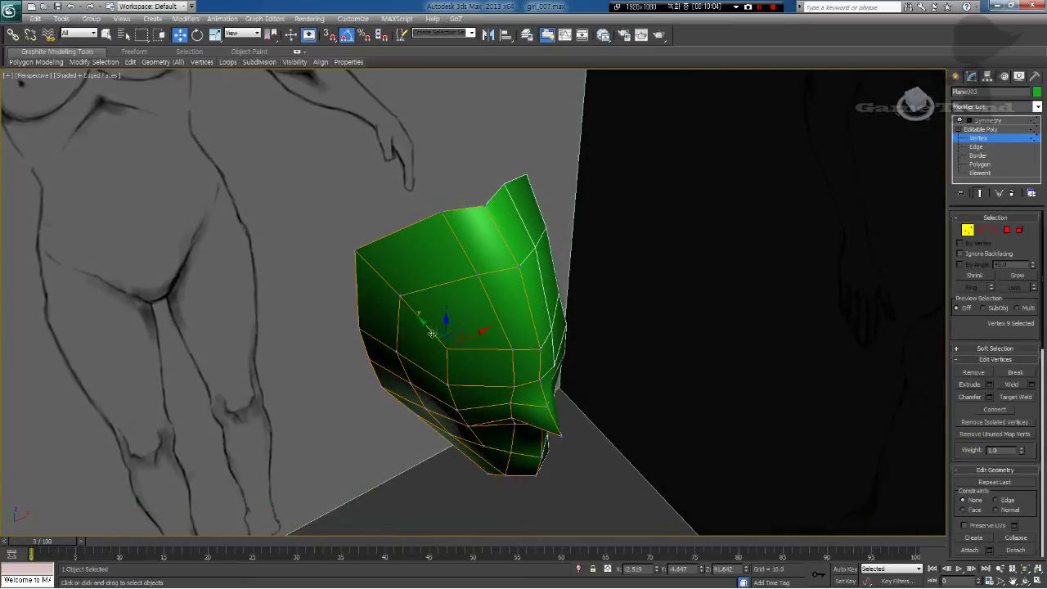
left_click(513, 349)
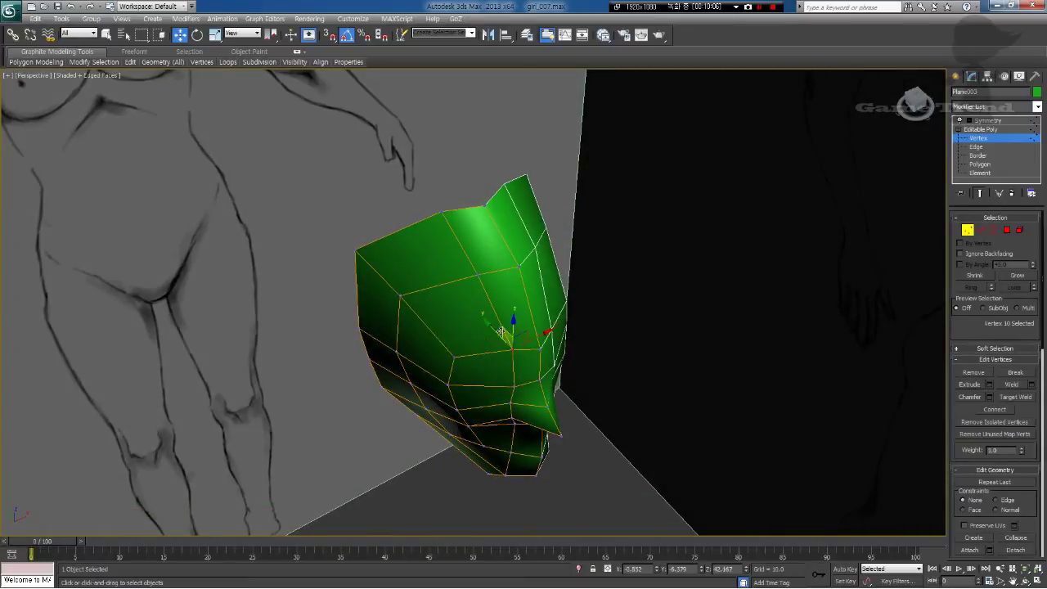
left_click_drag(494, 330, 499, 336)
Step: Select the two vertices along the side of the nose and move them slightly forward
mouse_move(526, 373)
middle_mouse_down("alt")
mouse_move(453, 341)
mouse_move(442, 368)
mouse_move(527, 389)
middle_mouse_up("alt")
mouse_move(540, 399)
middle_mouse_down("alt")
mouse_move(554, 415)
mouse_move(546, 409)
middle_mouse_up("alt")
left_click(508, 420)
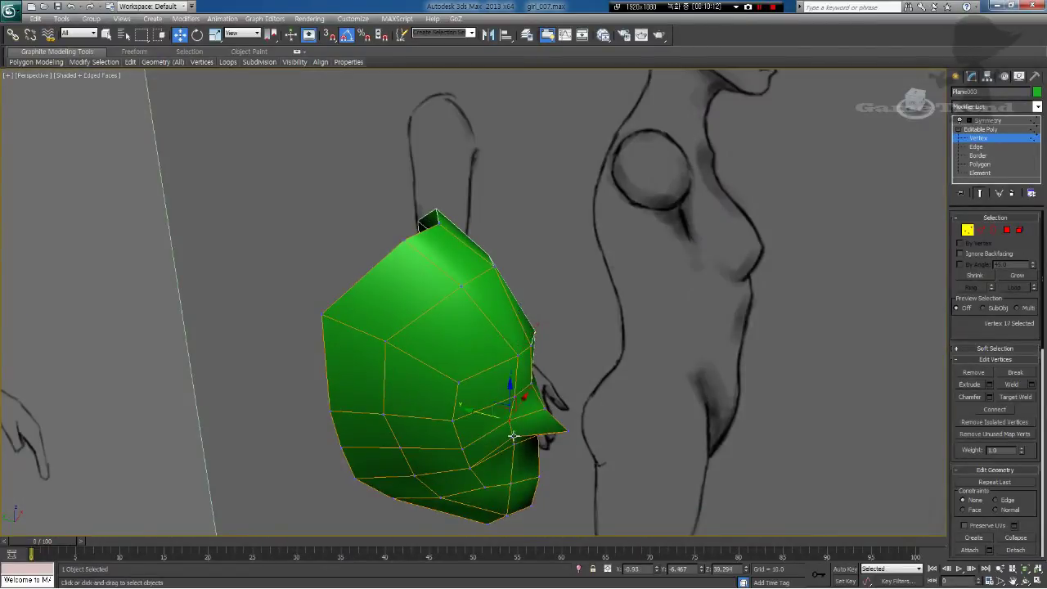
left_click(513, 436, "ctrl")
left_click_drag(489, 422, 492, 423)
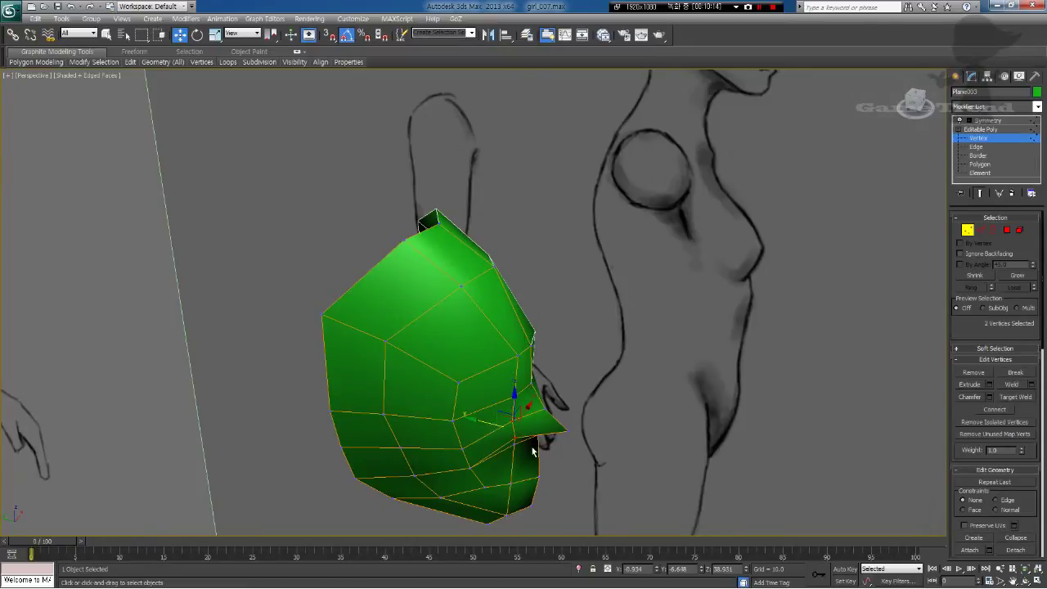
Step: Pull the two cheek vertices beside the nose forward and adjust the upper one
middle_click_drag(531, 443, 541, 443, "alt")
left_click(474, 473)
left_click(468, 454, "ctrl")
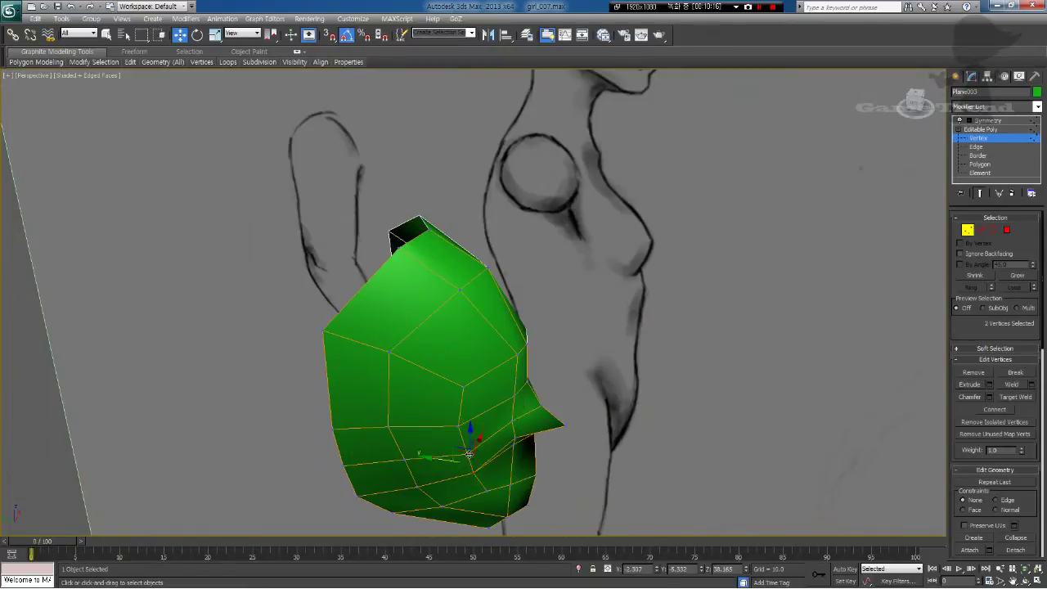
left_click_drag(446, 462, 457, 452)
left_click(501, 466)
left_click(477, 456)
mouse_move(456, 451)
middle_mouse_down("alt")
mouse_move(510, 467)
mouse_move(520, 424)
middle_mouse_up("alt")
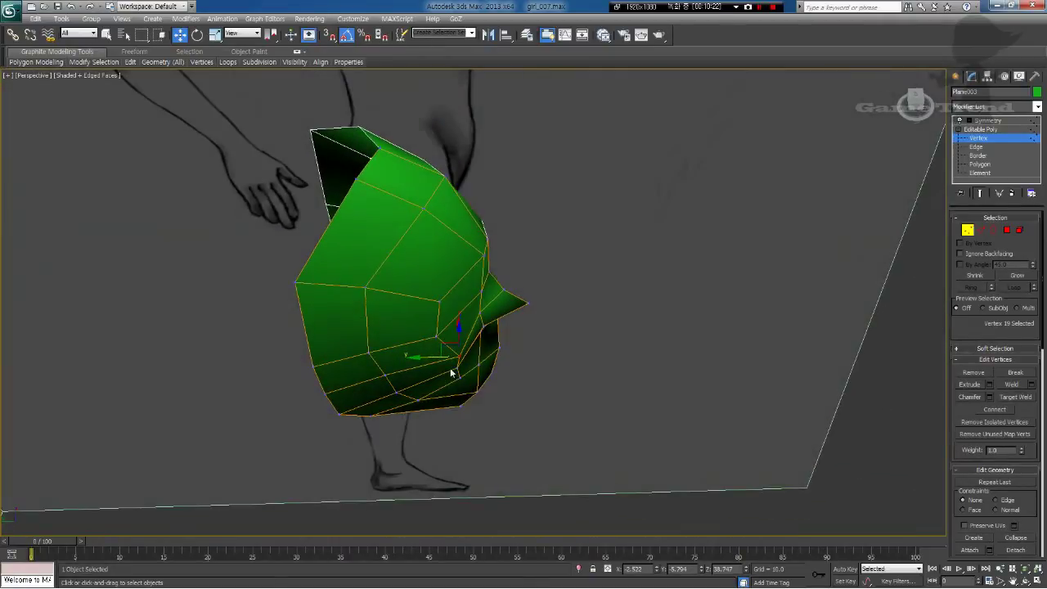
Step: Pull the vertices beside the nose and around the mouth corner slightly forward to round out the mouth area
left_click_drag(433, 358, 437, 358)
middle_click_drag(476, 397, 483, 355, "alt")
left_click(463, 409)
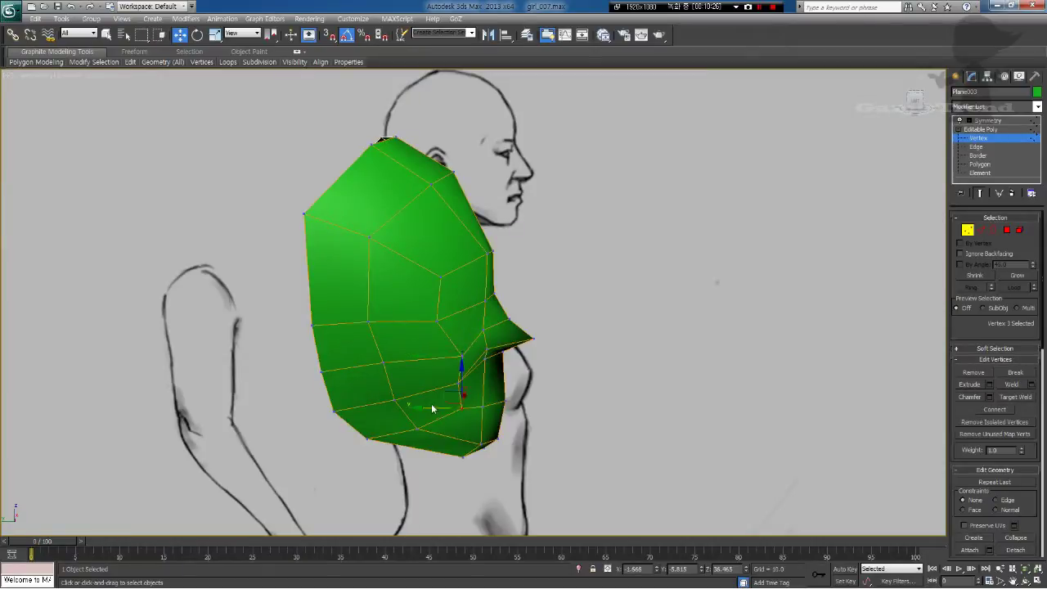
left_click_drag(433, 408, 441, 408)
middle_click_drag(489, 416, 443, 456, "alt")
left_click(493, 410)
left_click_drag(474, 391, 483, 401)
middle_click_drag(469, 408, 521, 428, "alt")
left_click(472, 408)
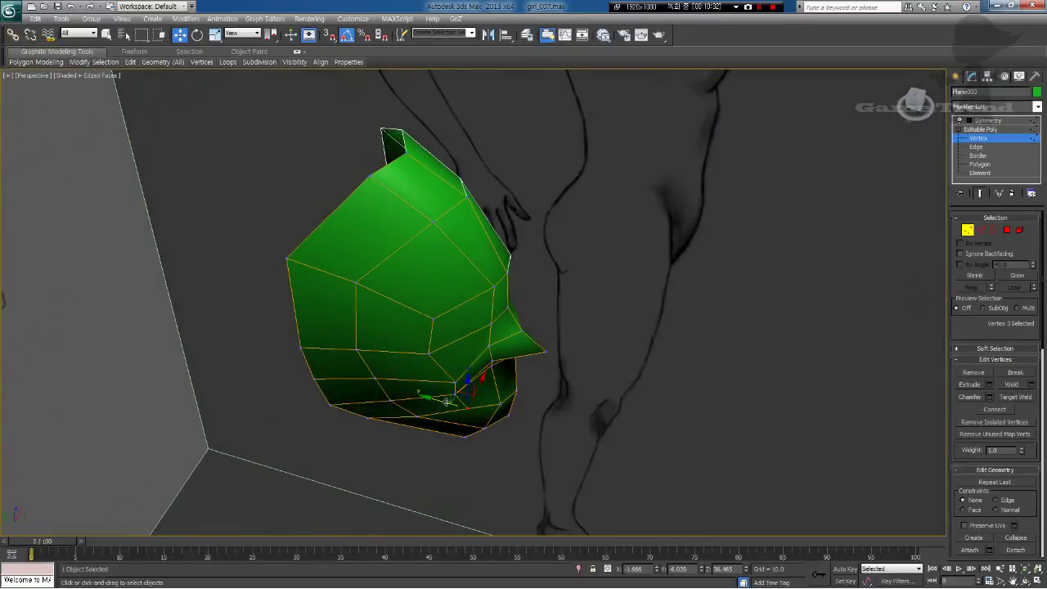
left_click_drag(448, 402, 452, 404)
Step: Move the lower cheek vertex above the jawline slightly forward
mouse_move(452, 404)
middle_mouse_down("alt")
mouse_move(477, 349)
mouse_move(419, 348)
mouse_move(542, 354)
mouse_move(542, 403)
middle_mouse_up("alt")
left_click(426, 435)
mouse_move(426, 436)
middle_mouse_down("alt")
mouse_move(438, 449)
mouse_move(422, 454)
middle_mouse_up("alt")
left_click_drag(399, 441, 407, 441)
mouse_move(408, 442)
middle_mouse_down("alt")
mouse_move(413, 425)
mouse_move(390, 398)
mouse_move(479, 370)
mouse_move(408, 348)
mouse_move(480, 369)
mouse_move(500, 351)
mouse_move(429, 321)
mouse_move(464, 329)
middle_mouse_up("alt")
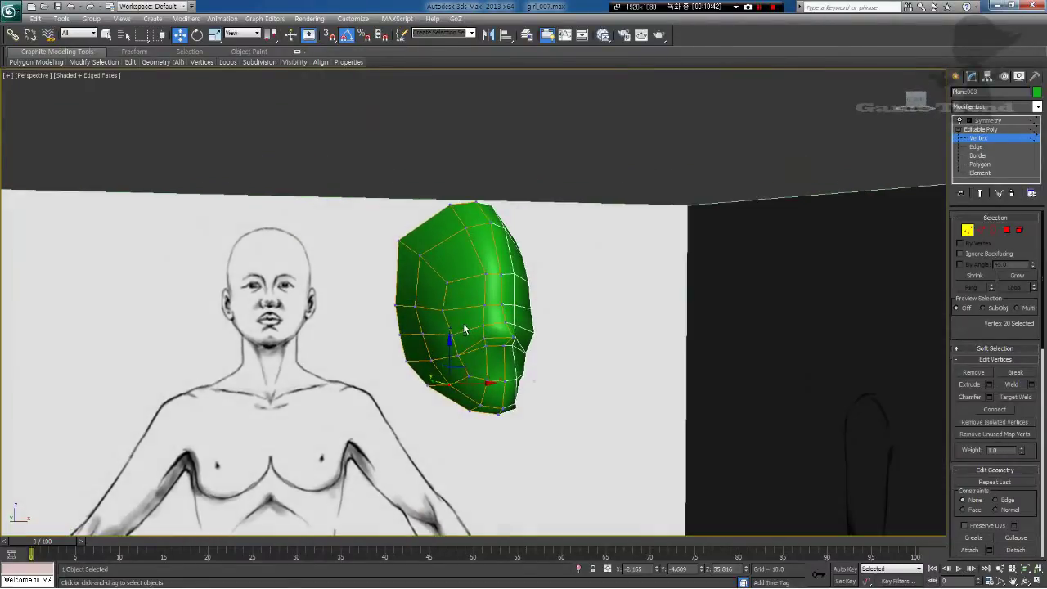
Step: Turn off the Symmetry modifier and return to vertex editing of the half face in the Left view
left_click(985, 121)
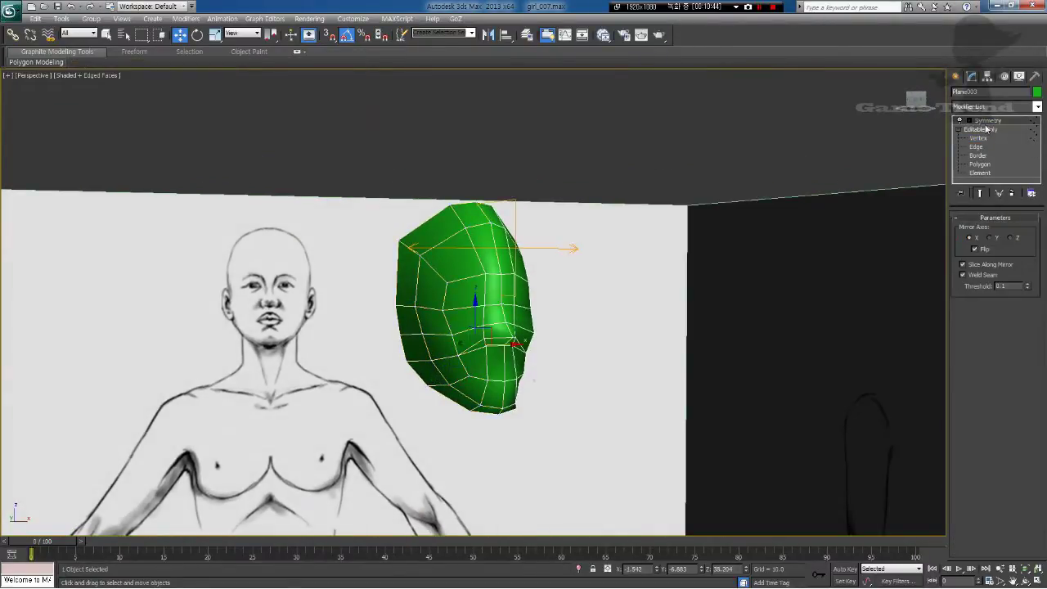
left_click(961, 120)
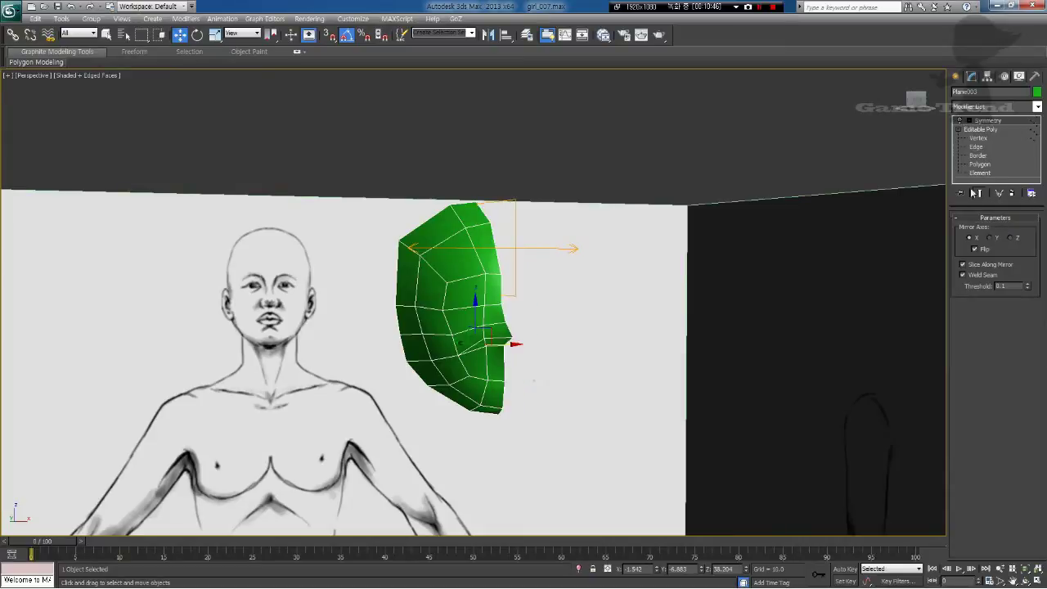
middle_click_drag(424, 354, 520, 345, "alt")
key("l")
left_click(978, 140)
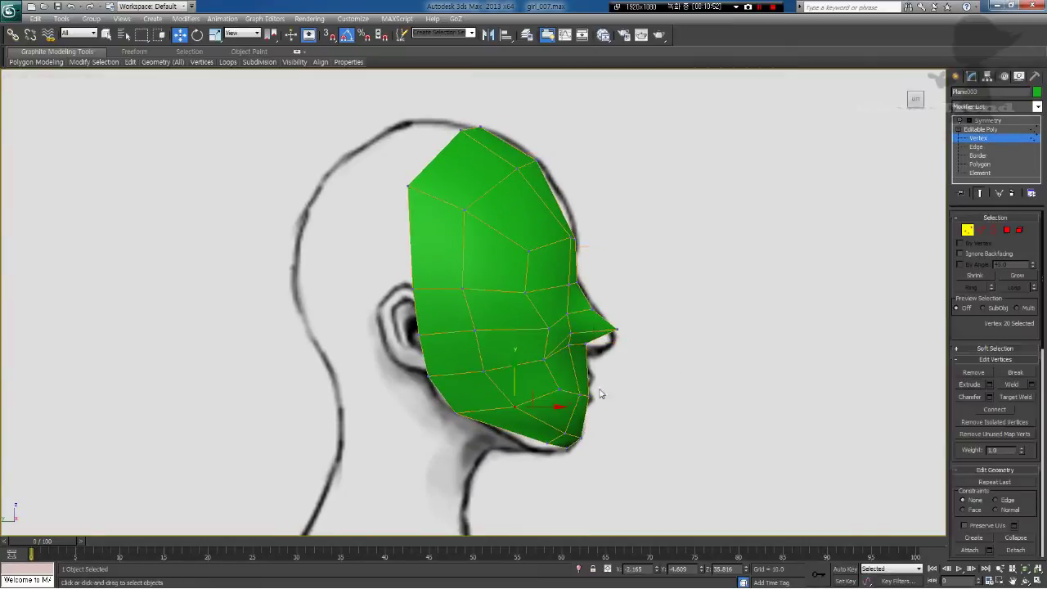
Step: Fit the nose tip, under-chin and brow vertices to the profile drawing
middle_click_drag(594, 385, 596, 382)
left_click_drag(627, 344, 634, 317)
left_click(585, 342)
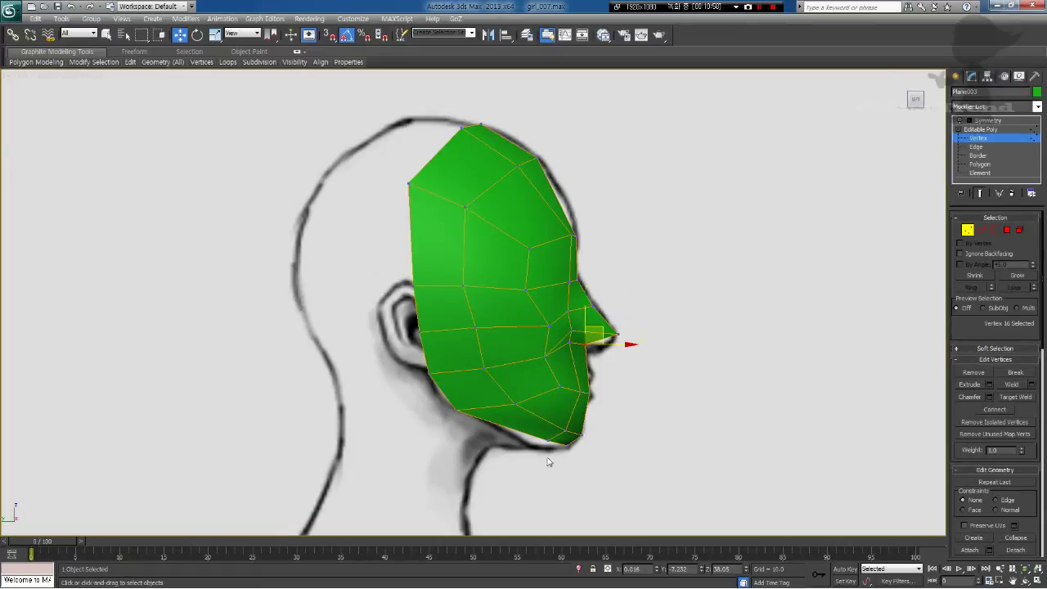
left_click_drag(549, 440, 546, 447)
left_click(550, 146)
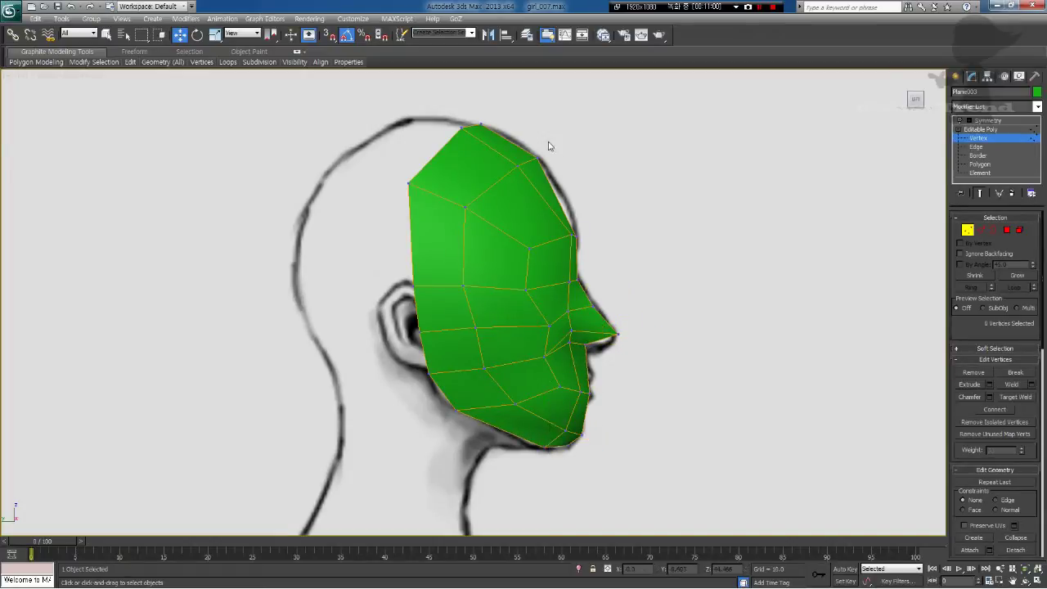
left_click(576, 223)
mouse_move(579, 227)
left_mouse_down()
mouse_move(580, 219)
mouse_move(568, 232)
left_mouse_up()
Step: Nudge the rear jaw vertex just below the ear slightly upward along the face's back edge
middle_click_drag(466, 357, 513, 302)
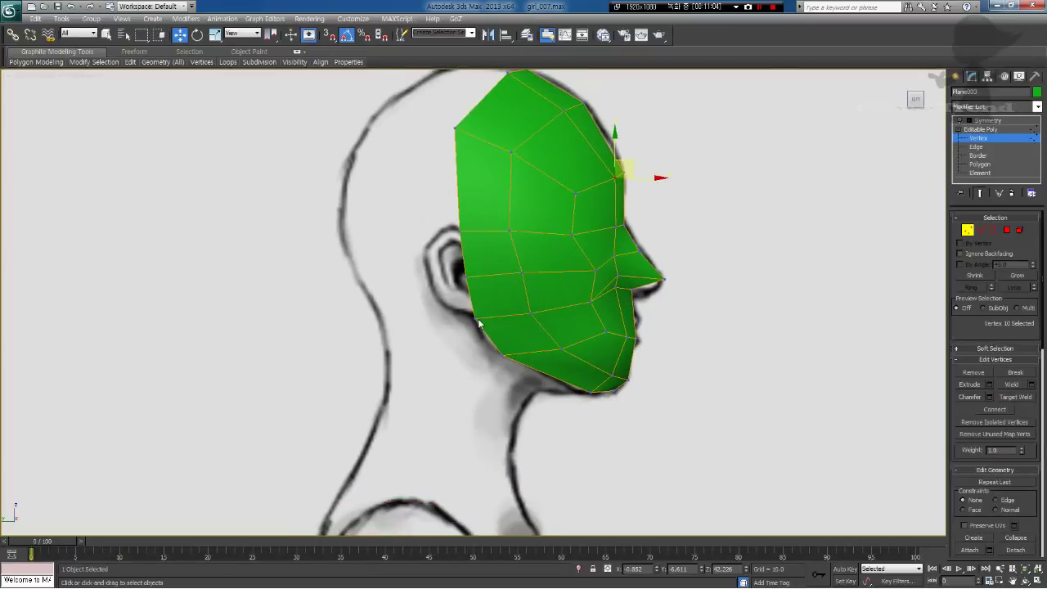
left_click(477, 319)
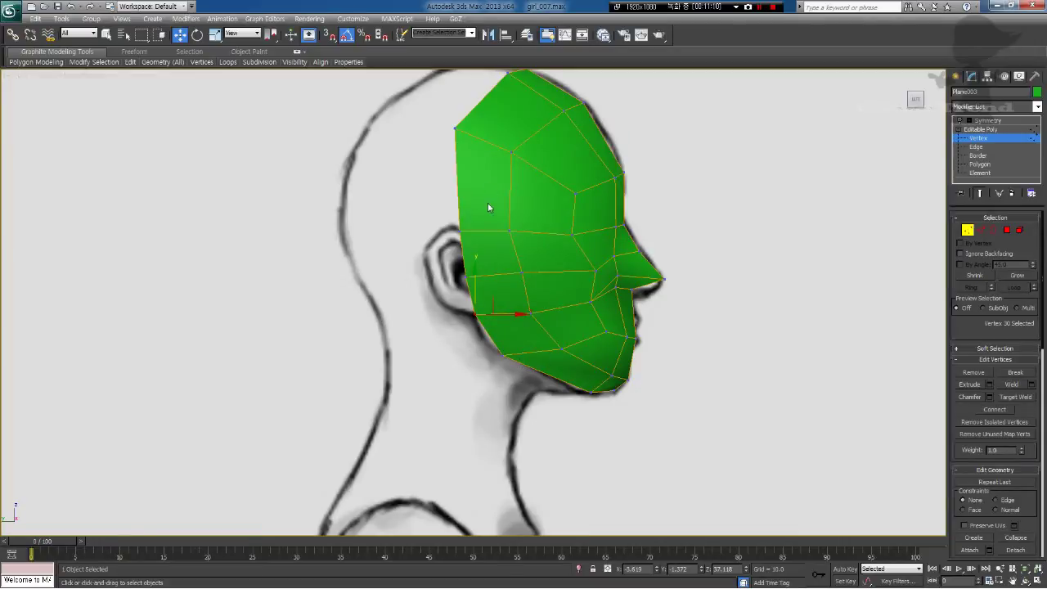
scroll(487, 222, "down", 2)
key("p")
mouse_move(486, 224)
middle_mouse_down("alt")
mouse_move(578, 240)
mouse_move(494, 225)
mouse_move(482, 211)
mouse_move(446, 225)
mouse_move(472, 223)
middle_mouse_up("alt")
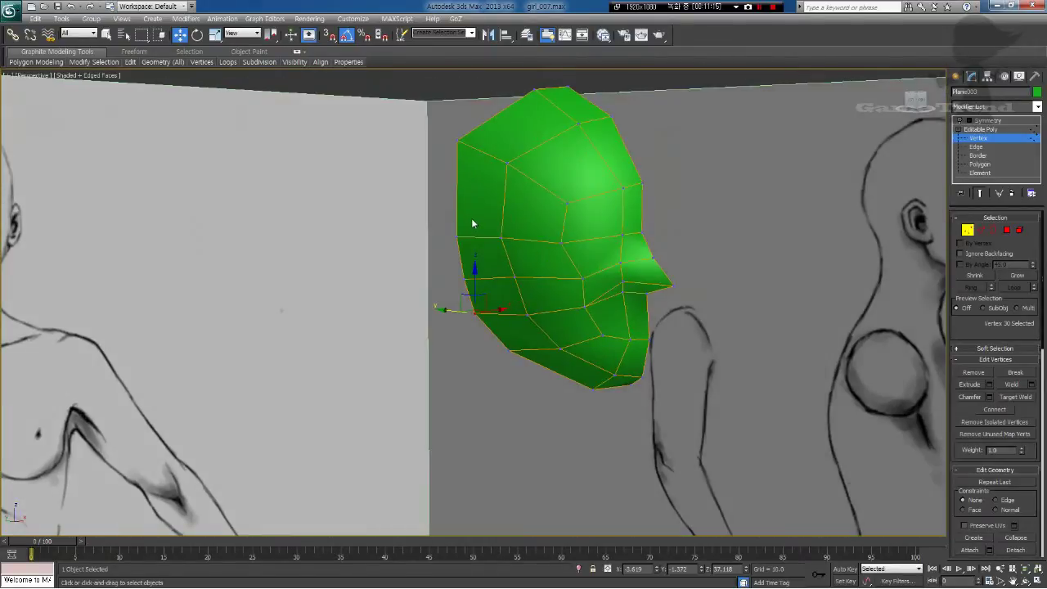
Step: Extrude the rear jaw edge below the ear backward in three segments to the nape of the neck
key("l")
scroll(535, 254, "up", 2)
middle_click_drag(527, 267, 537, 246)
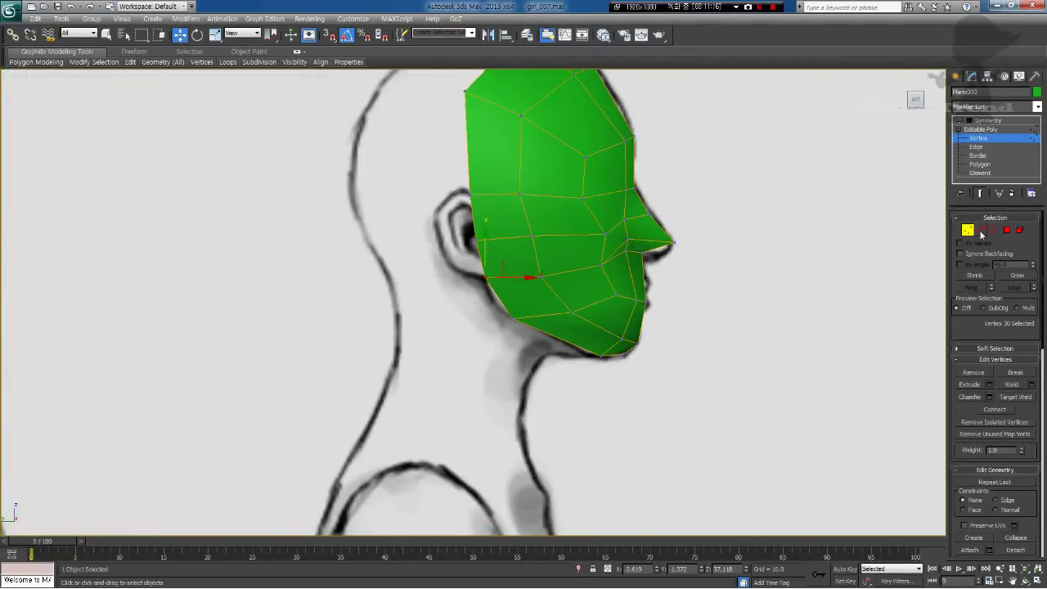
left_click(981, 231)
left_click(494, 296)
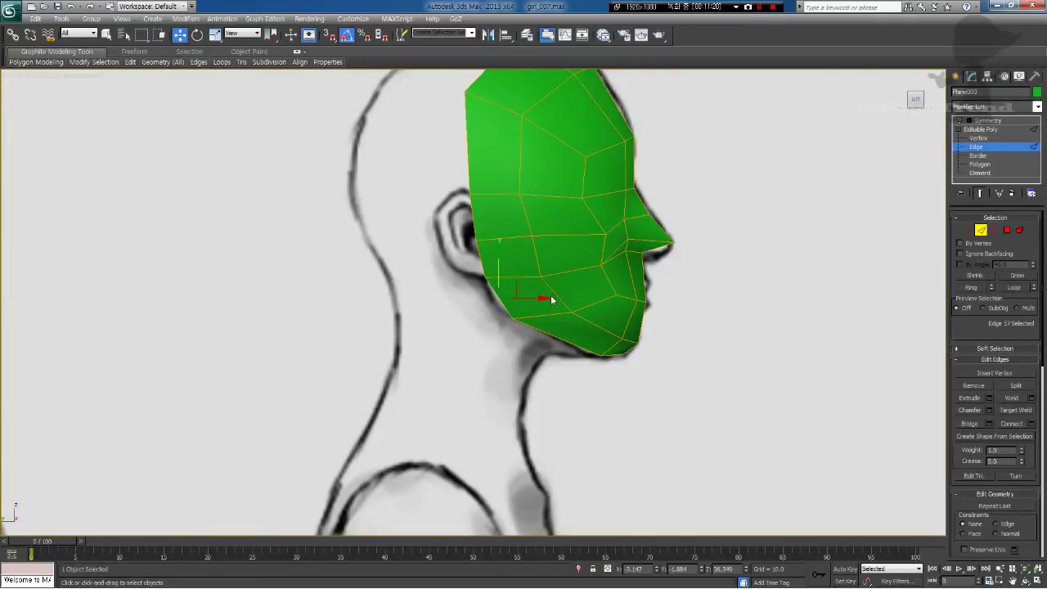
left_click_drag(516, 281, 406, 329, "shift")
Step: Reposition the new strip's vertices so its end meets the nape outline and its segments curve below the ear
left_click(968, 231)
left_click_drag(379, 283, 408, 284)
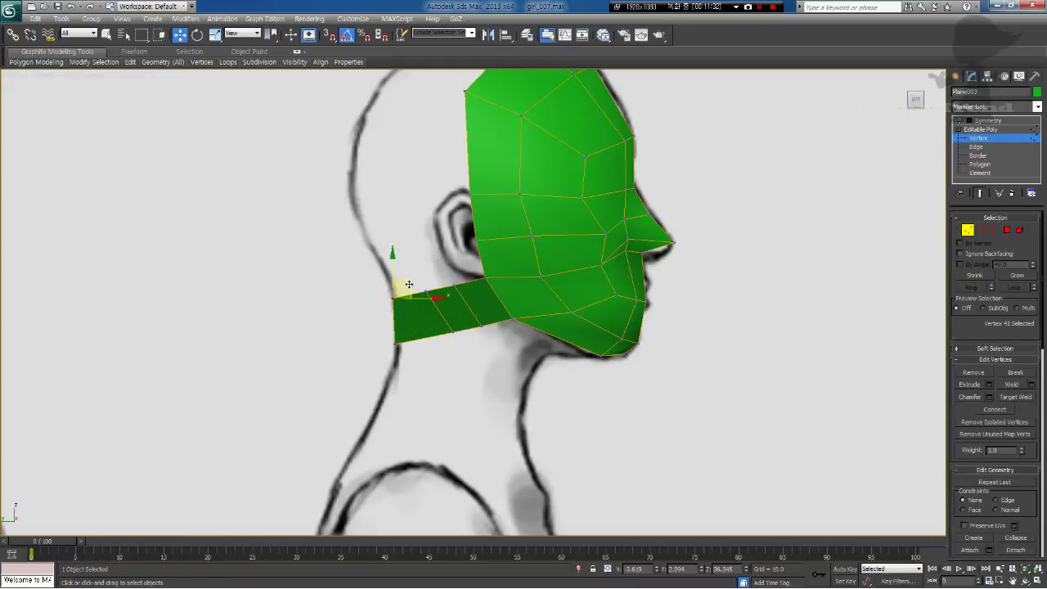
left_click_drag(453, 333, 434, 345)
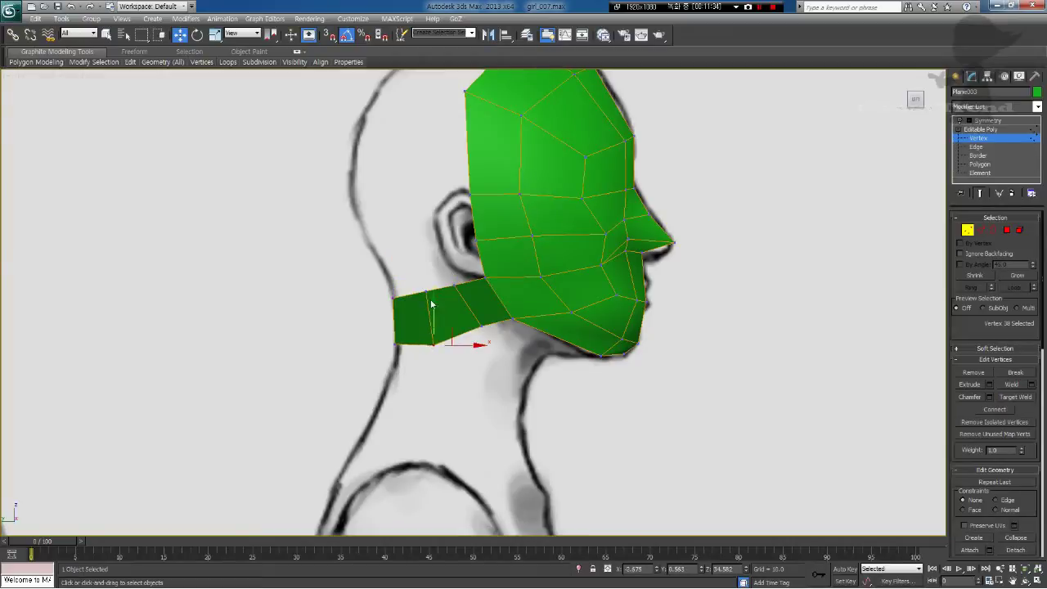
left_click_drag(427, 292, 420, 293)
left_click_drag(434, 345, 413, 347)
left_click(419, 293)
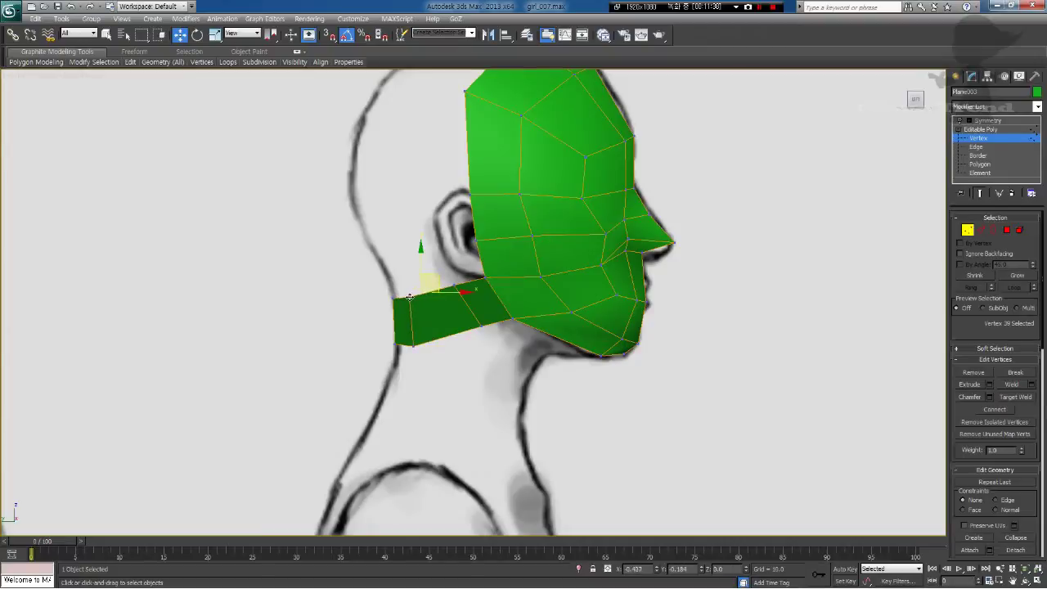
left_click_drag(456, 286, 466, 327)
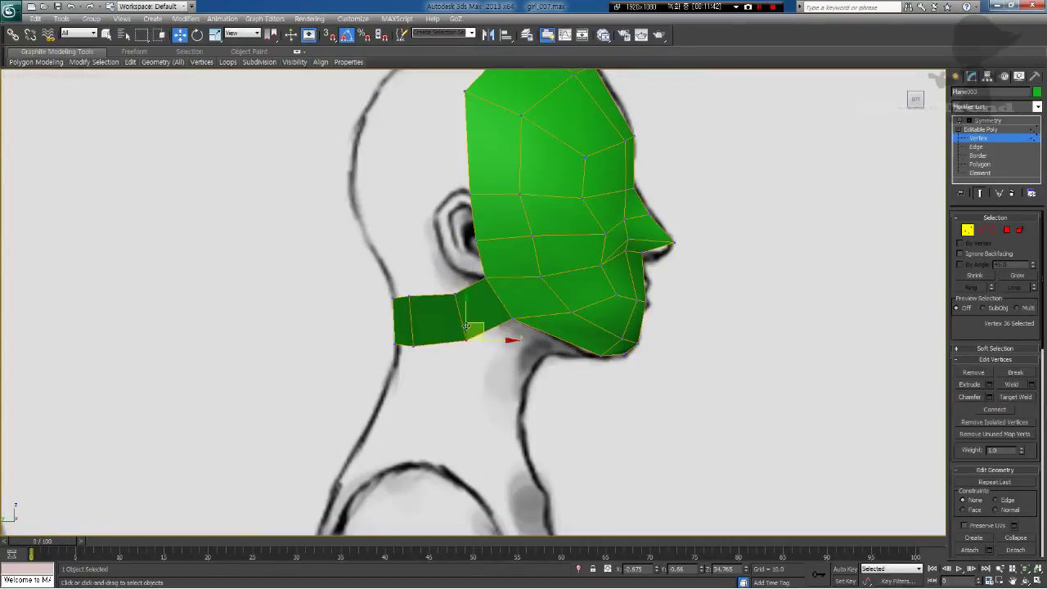
left_click_drag(409, 295, 409, 301)
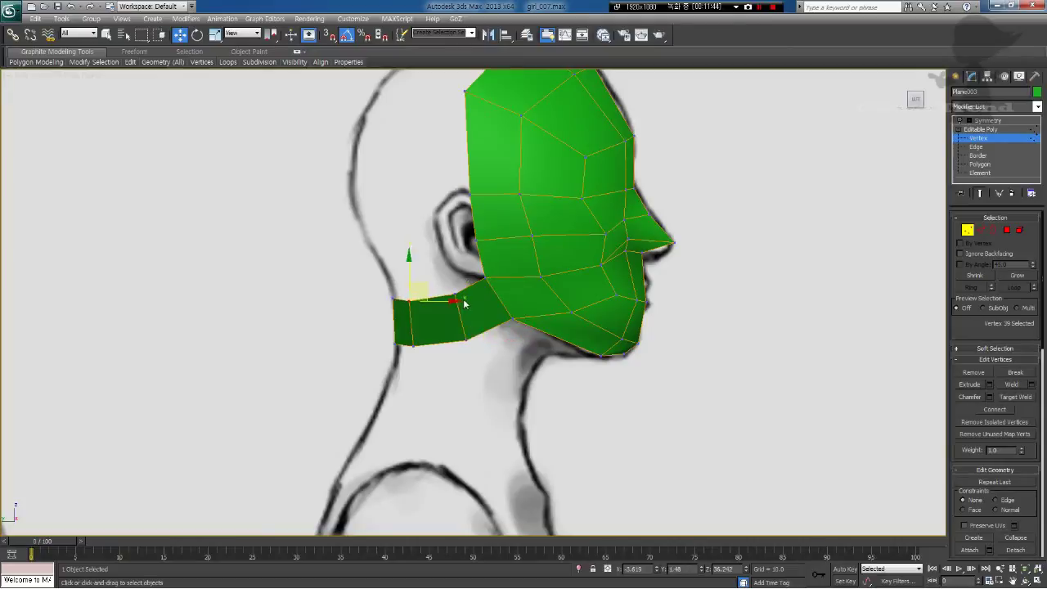
Step: Adjust the two rear jaw vertices where the neck strip joins the face
left_click(509, 285)
left_click(486, 278)
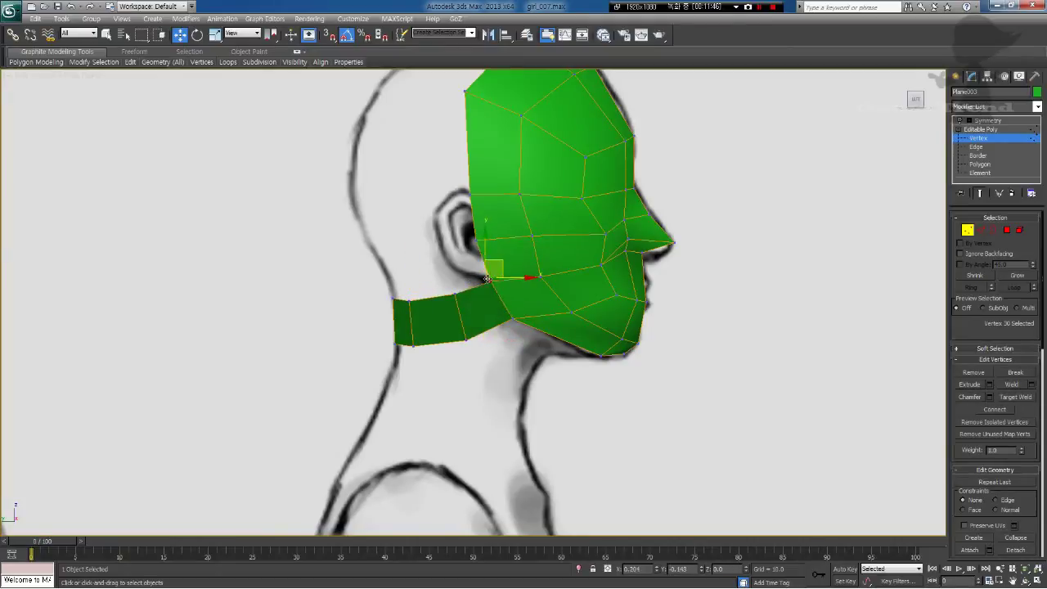
left_click(512, 319)
left_click(515, 331)
Step: In the Top view, move the strip's two end vertices sideways to the middle of the head
middle_click_drag(521, 343, 439, 342)
scroll(495, 341, "down", 2)
key("p")
key("t")
scroll(436, 334, "up", 4)
scroll(437, 334, "up", 3)
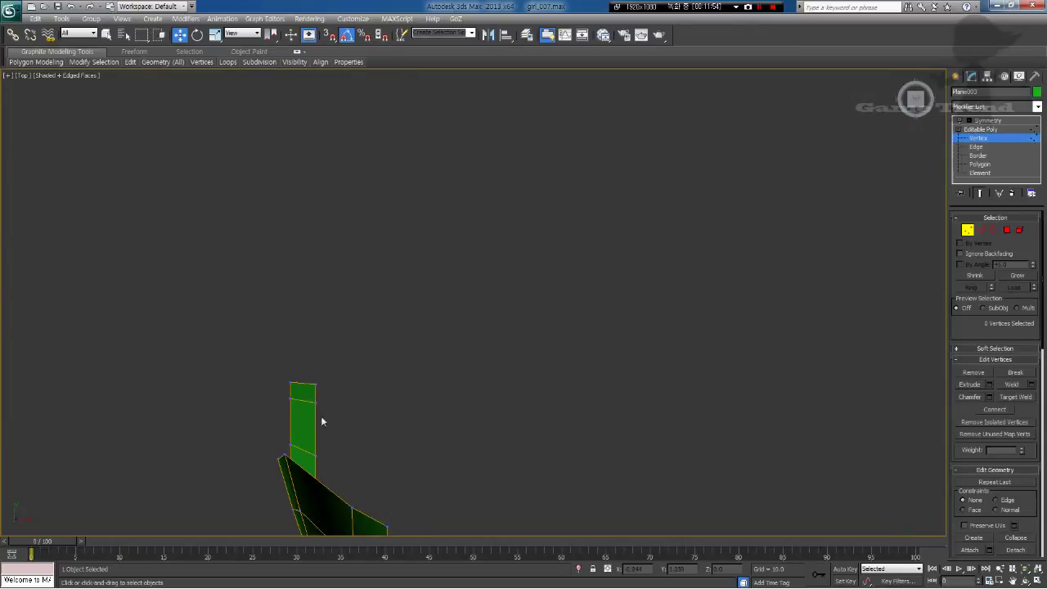
middle_click_drag(321, 416, 391, 279)
scroll(393, 186, "up", 1)
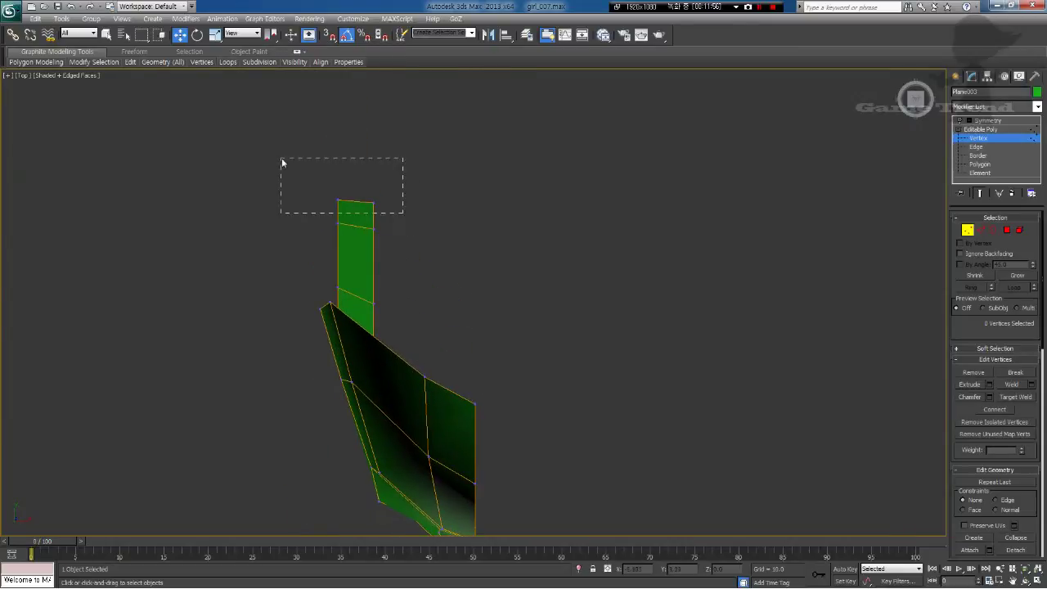
left_click_drag(281, 163, 283, 163)
left_click_drag(373, 183, 481, 191)
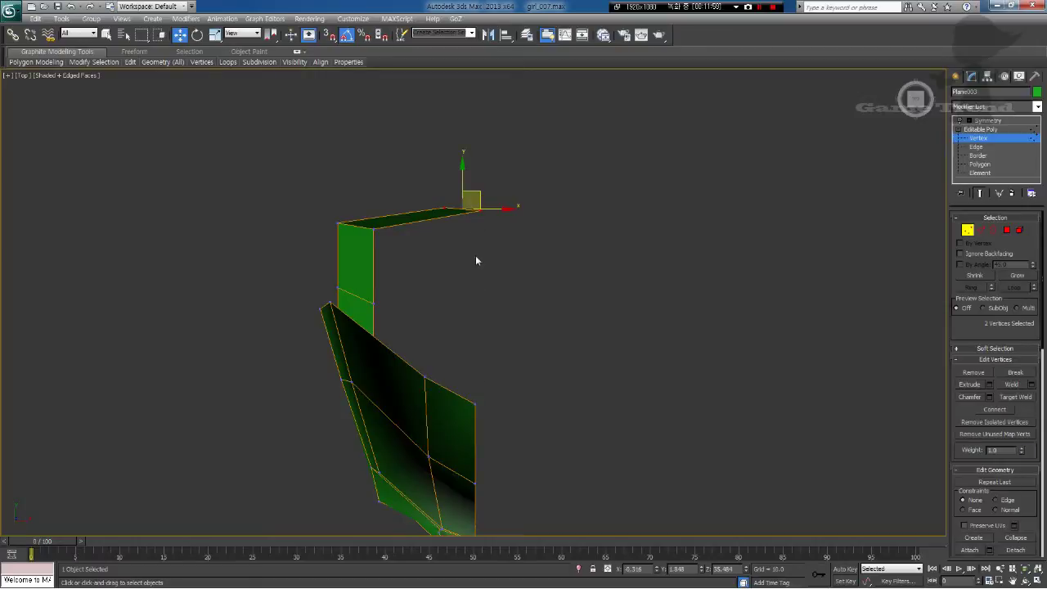
Step: Show the grid and place the strip's two end vertices on the central grid line
middle_click_drag(472, 279, 462, 256)
key("g")
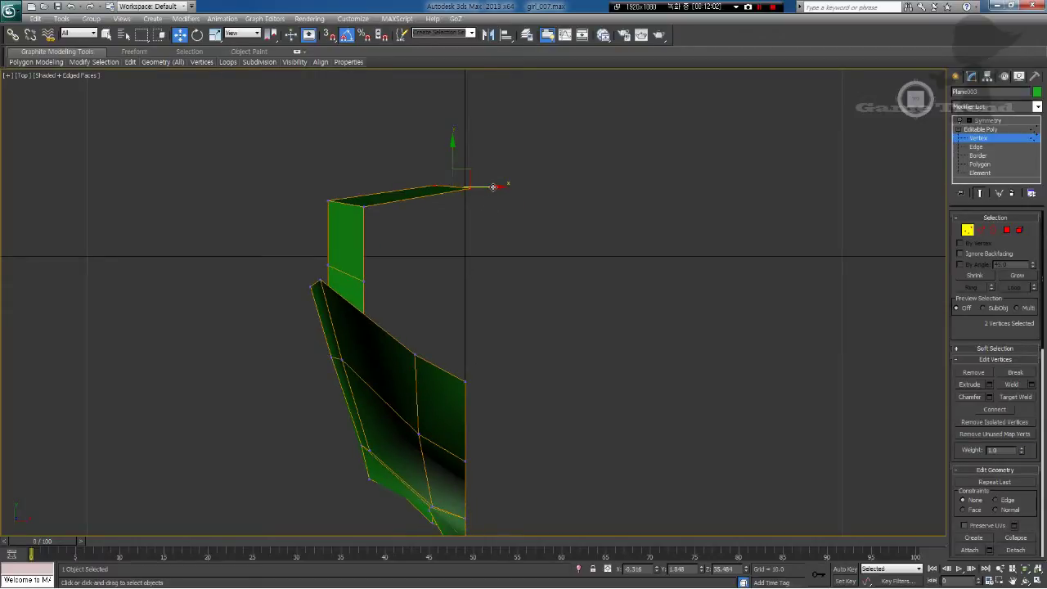
left_click_drag(493, 188, 486, 188)
left_click(427, 184)
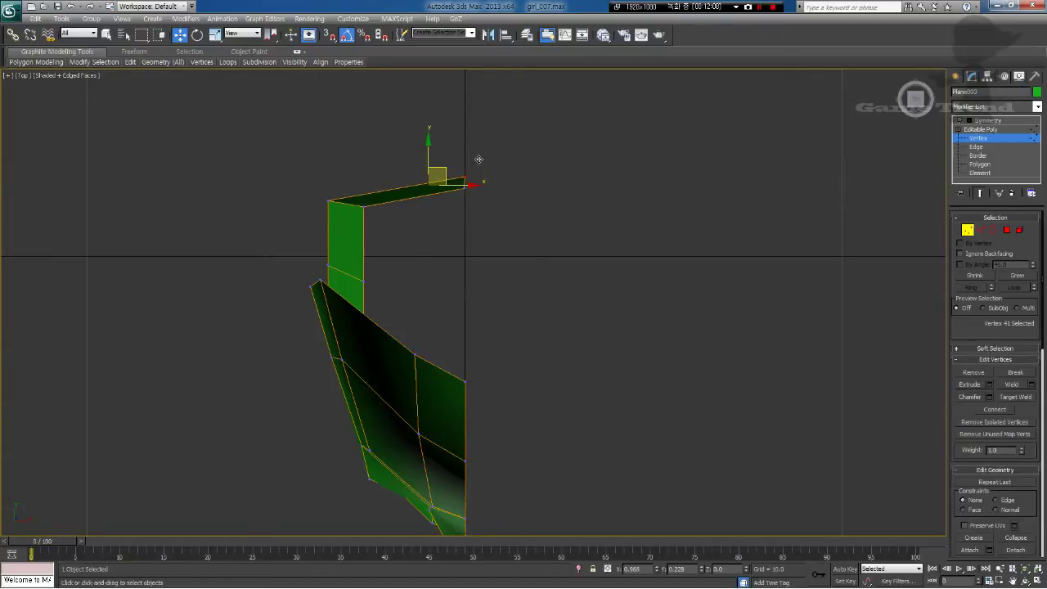
left_click_drag(478, 160, 480, 161)
Step: Select all vertices along the centre line and make them planar in X
left_click(483, 267)
middle_click_drag(475, 246, 469, 197)
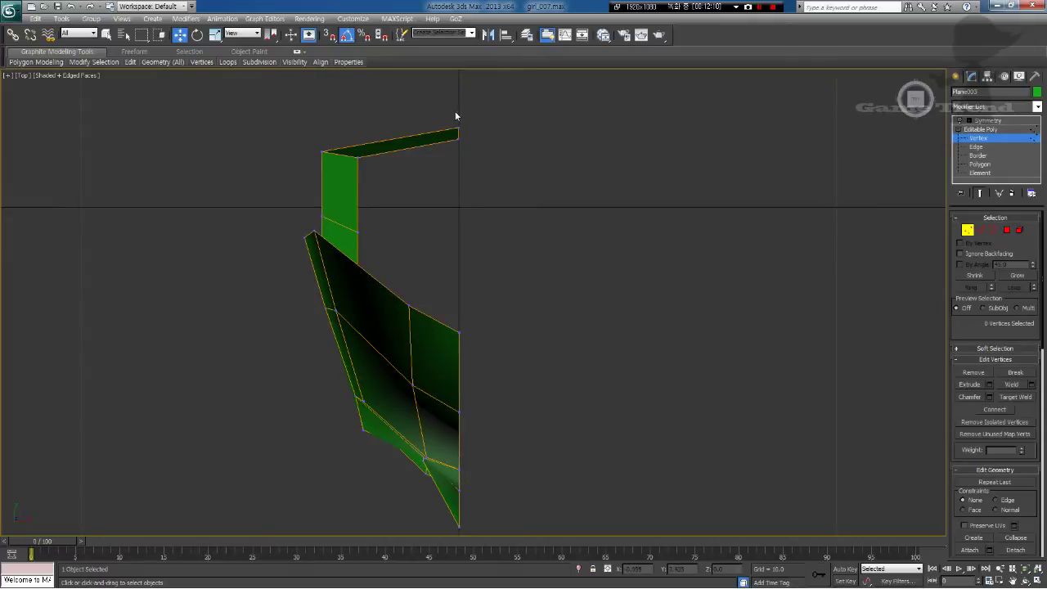
left_click_drag(514, 470, 517, 473)
middle_click_drag(536, 473, 530, 443)
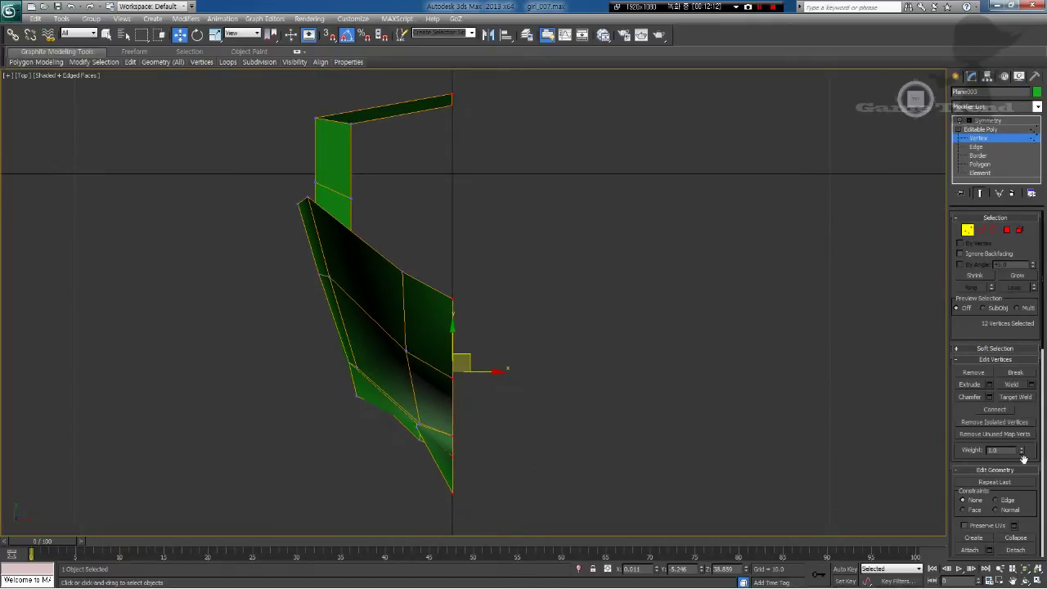
left_click_drag(1028, 448, 1023, 263)
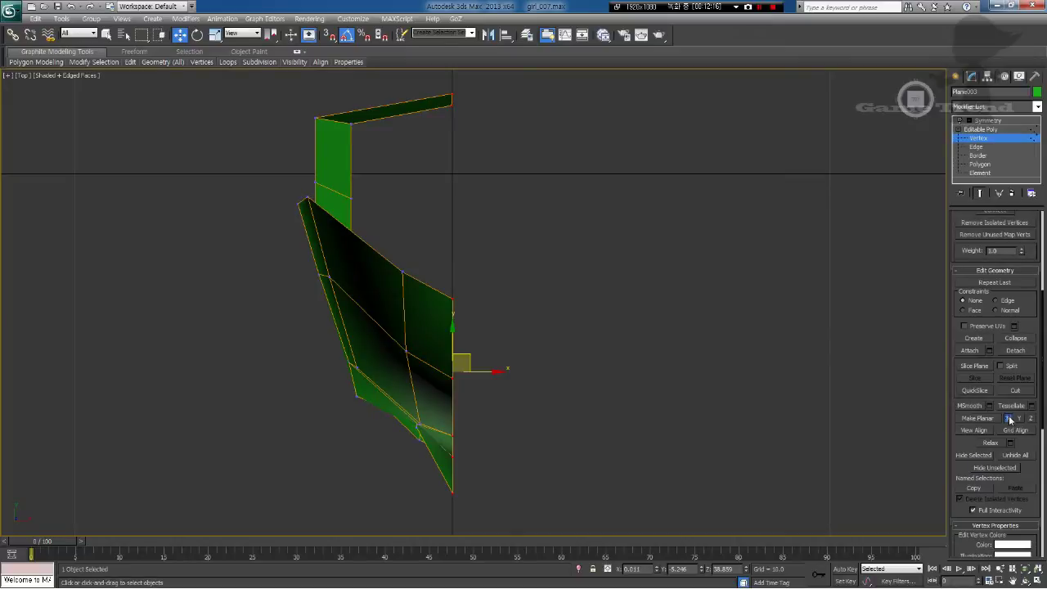
left_click(1010, 420)
Step: Move the strip's rearmost inner pair of vertices close to the centre line so the strip wraps around the nape
middle_click_drag(566, 229, 579, 343)
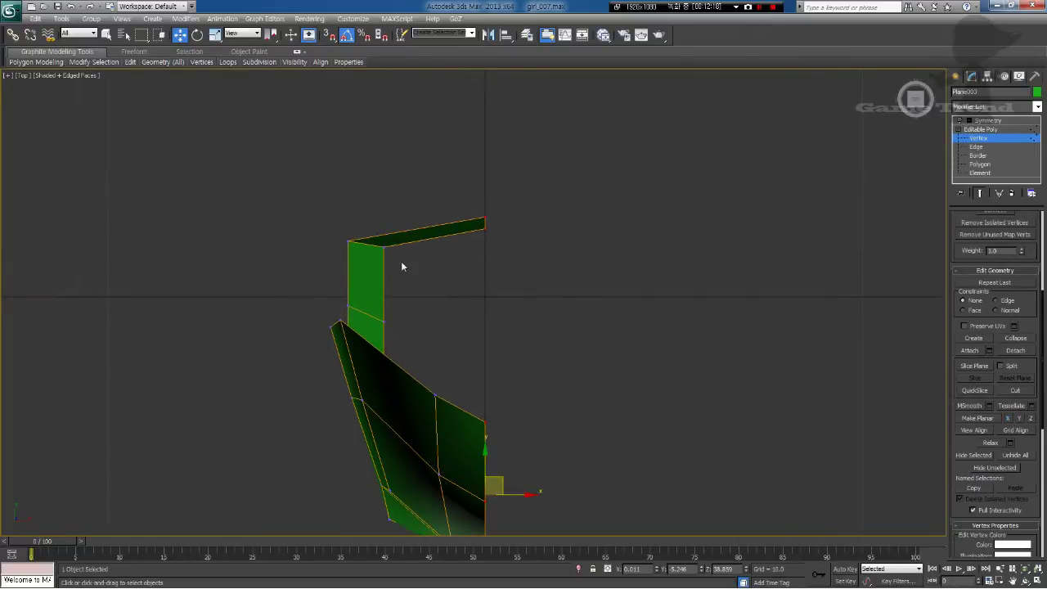
left_click_drag(402, 265, 472, 202)
left_click(467, 224)
left_click(461, 221)
left_click(393, 334)
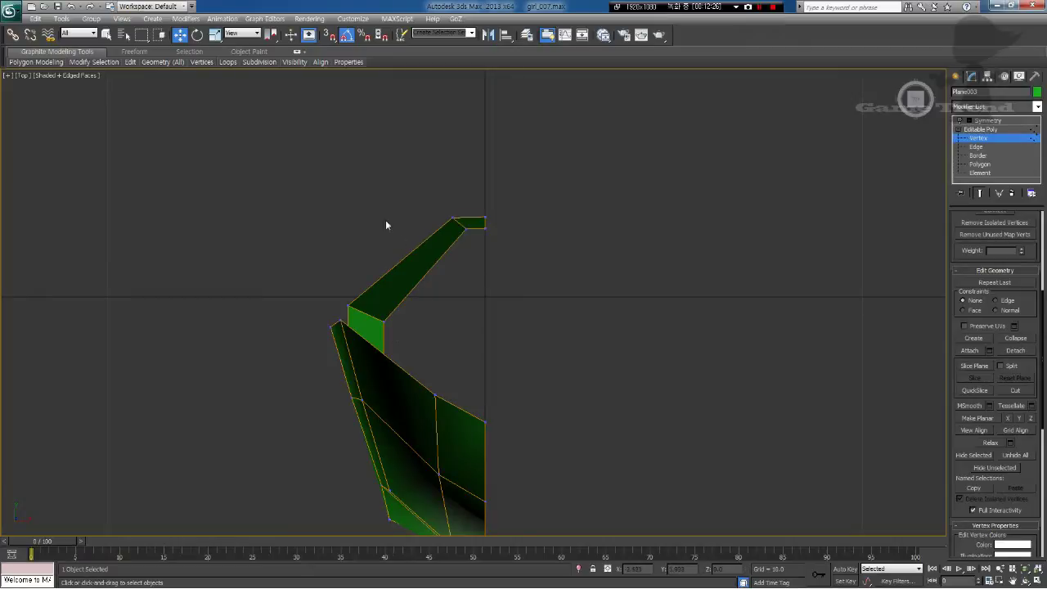
Step: In the Left view, fit the strip's back vertices to the nape outline and shift its middle pair slightly forward
key("l")
middle_click_drag(450, 319, 479, 296)
scroll(433, 304, "up", 5)
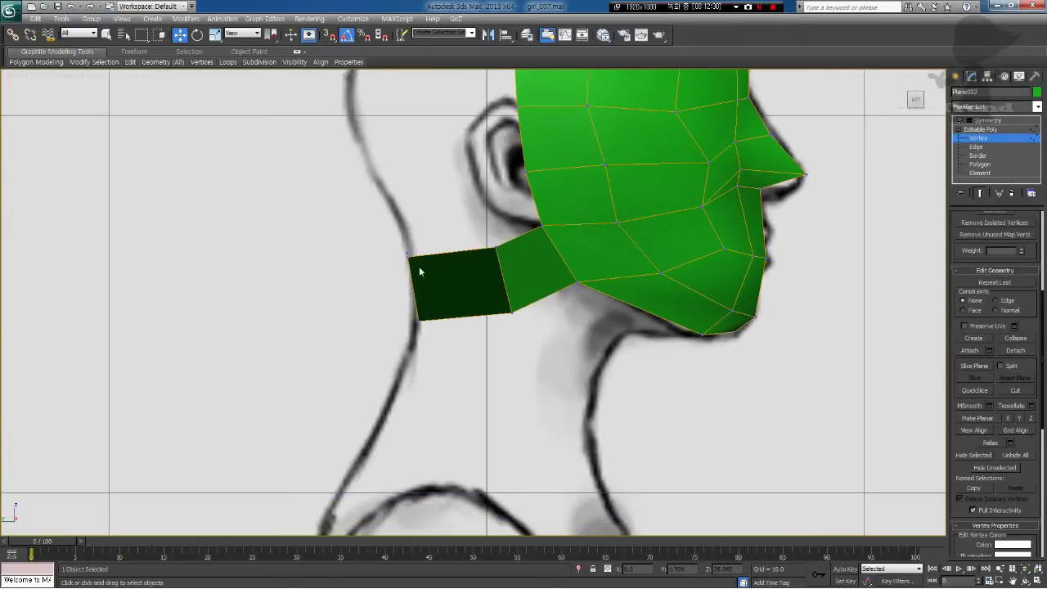
left_click(408, 256)
left_click_drag(424, 246, 433, 247)
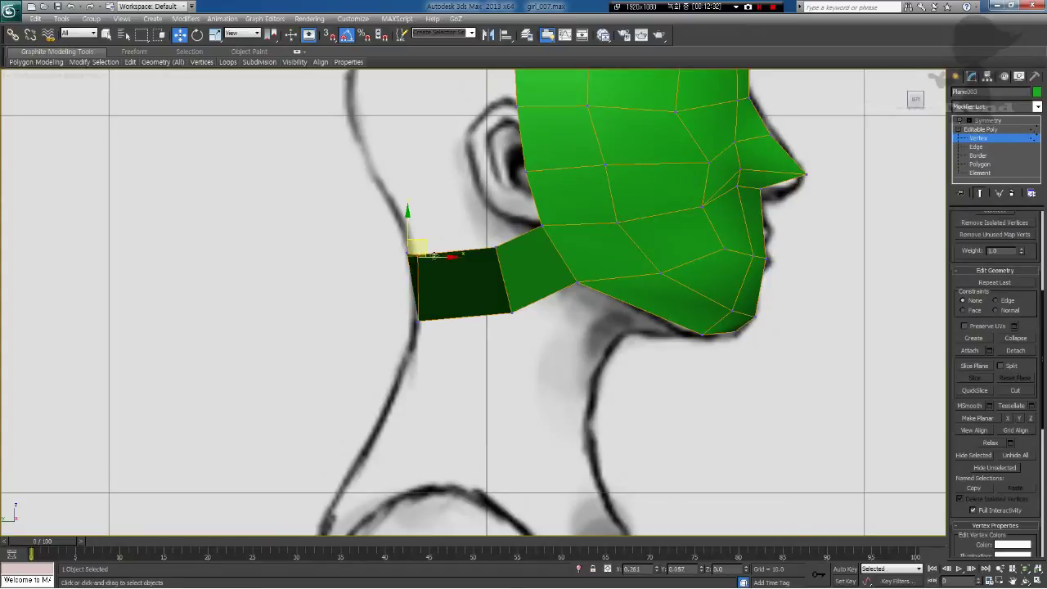
left_click(420, 319)
mouse_move(429, 313)
left_mouse_down()
mouse_move(441, 314)
mouse_move(415, 320)
left_mouse_up()
left_click_drag(418, 256, 411, 257)
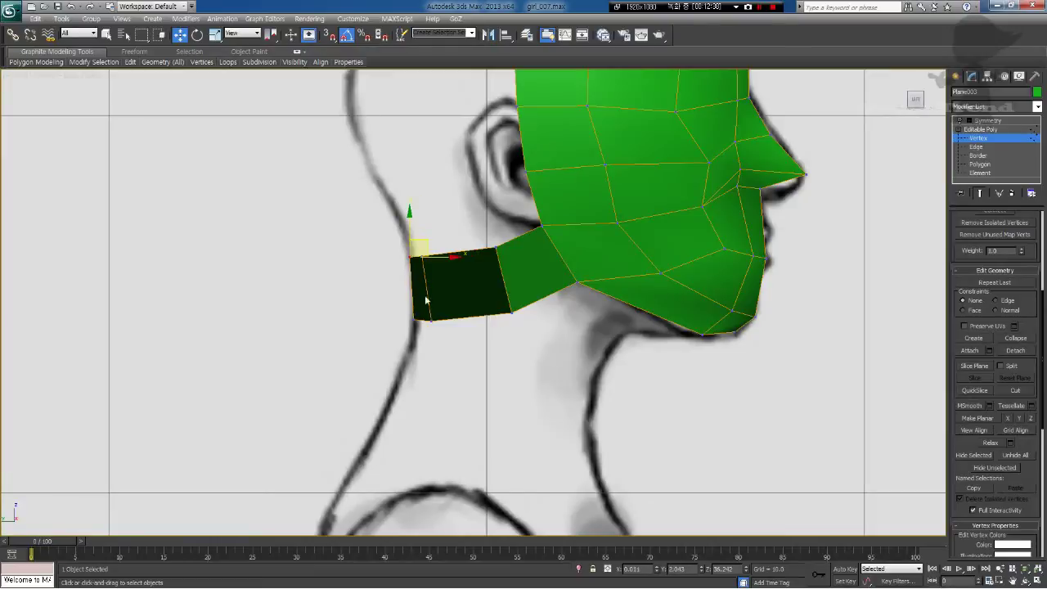
left_click(422, 320)
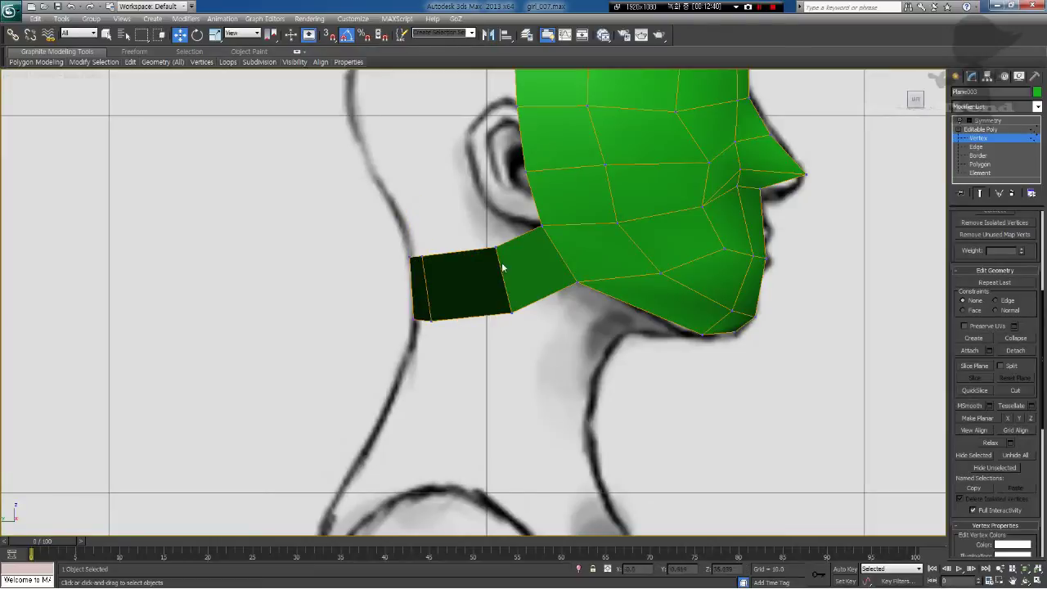
left_click_drag(497, 249, 505, 244)
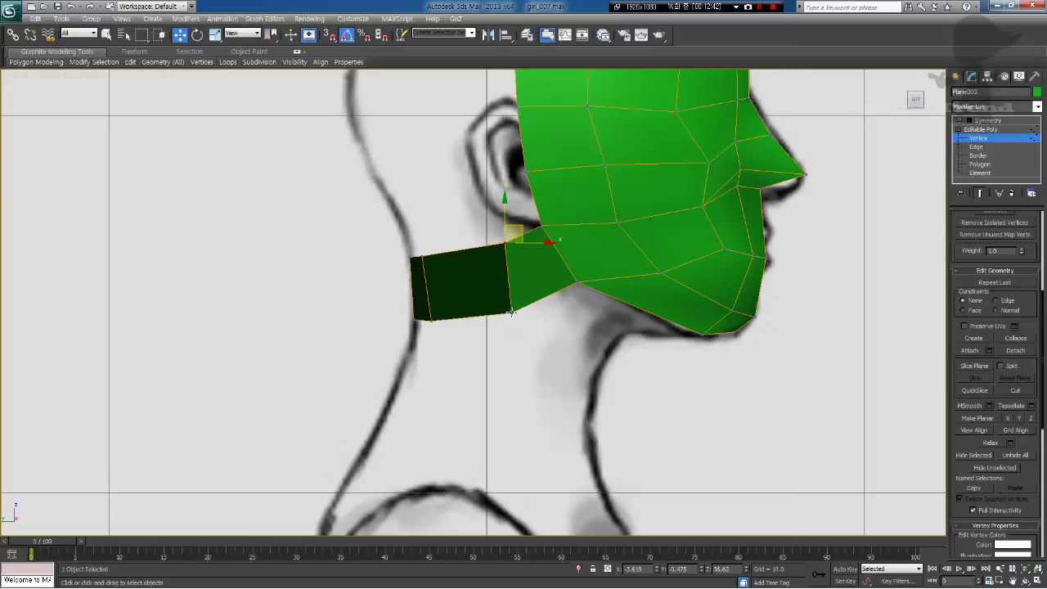
left_click_drag(511, 312, 517, 312)
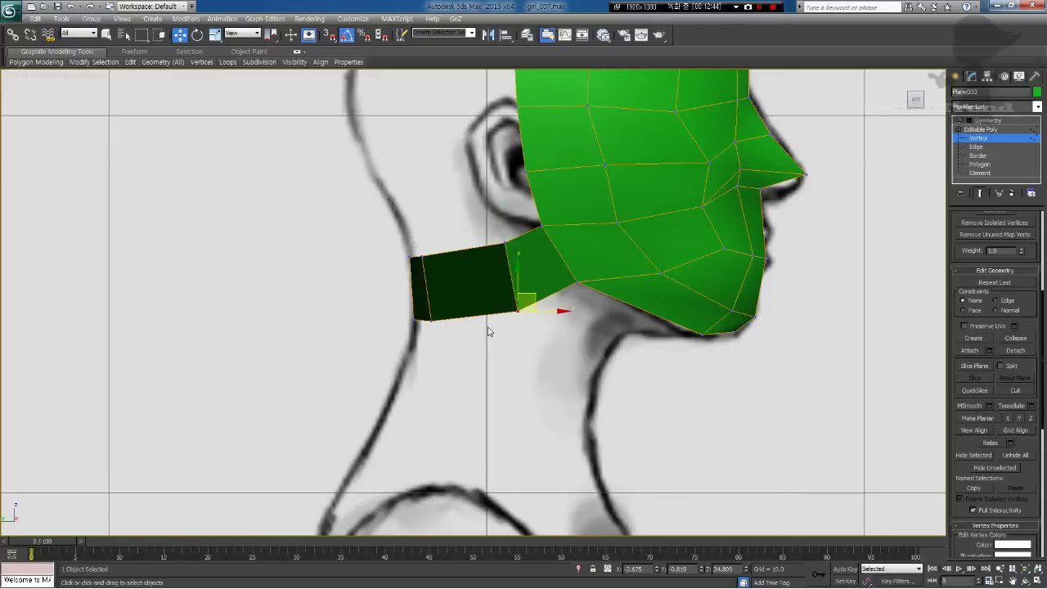
Step: Connect the upper and lower edges of the neck strip's long rear polygon with a new vertical edge
left_click_drag(450, 239, 452, 241)
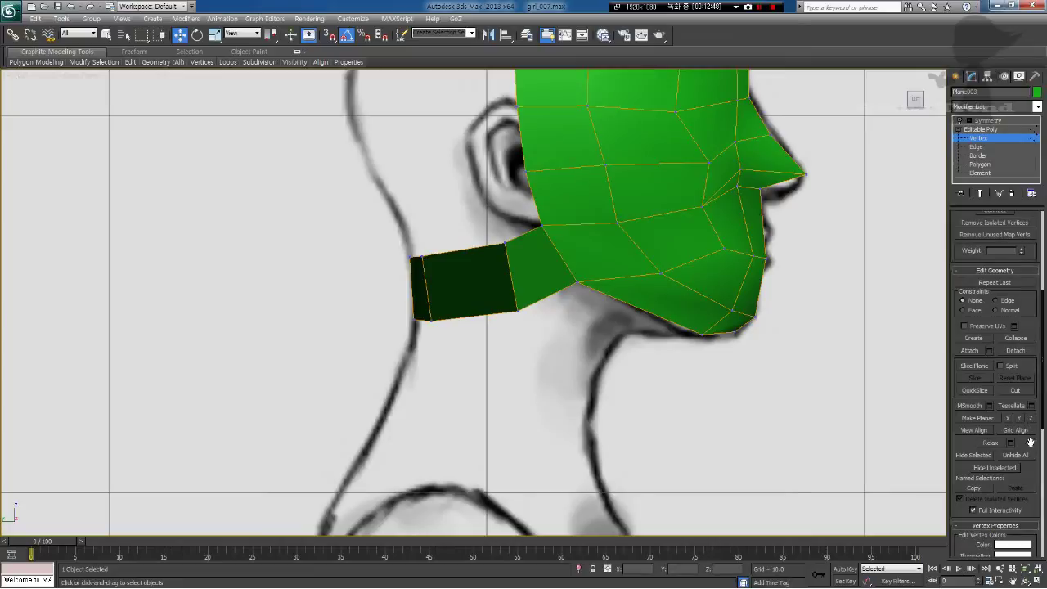
left_click_drag(1036, 238, 1015, 184)
scroll(1027, 430, "down", 9)
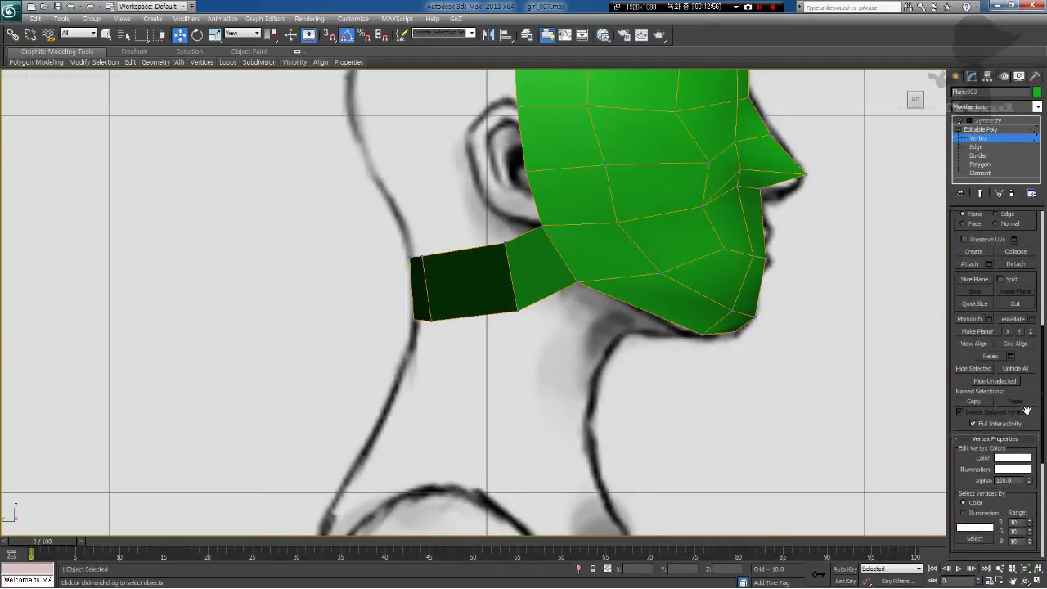
mouse_move(1033, 497)
left_mouse_down()
mouse_move(1023, 261)
mouse_move(1023, 505)
left_mouse_up()
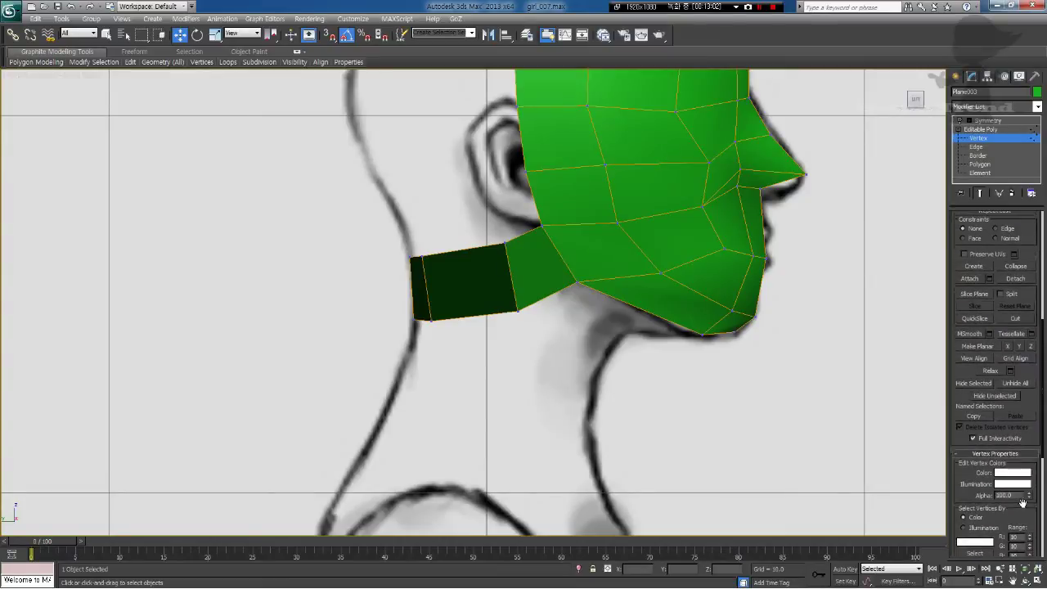
left_click_drag(1021, 253, 1022, 400)
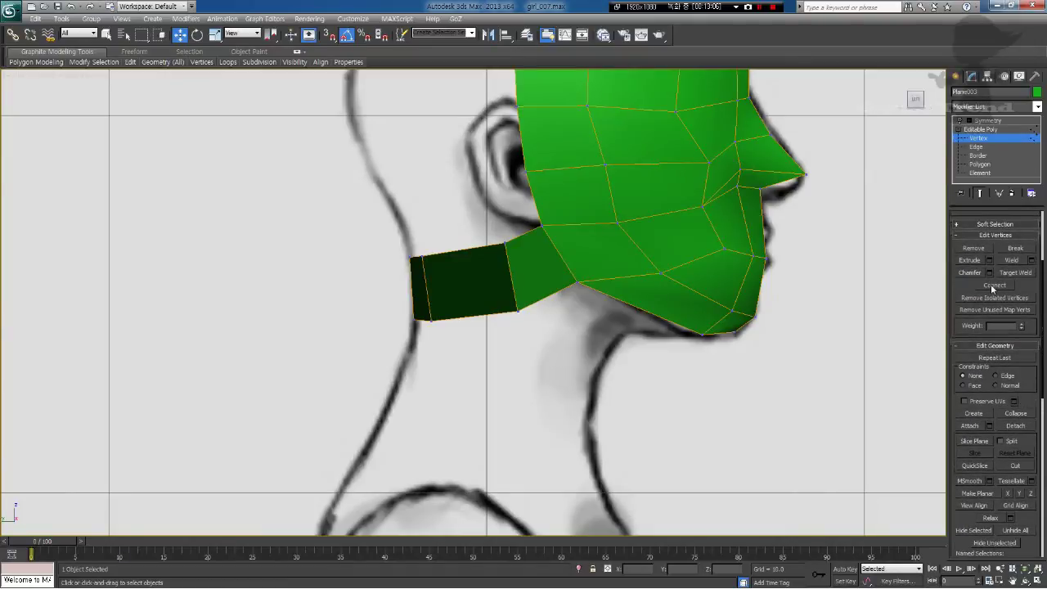
left_click(981, 148)
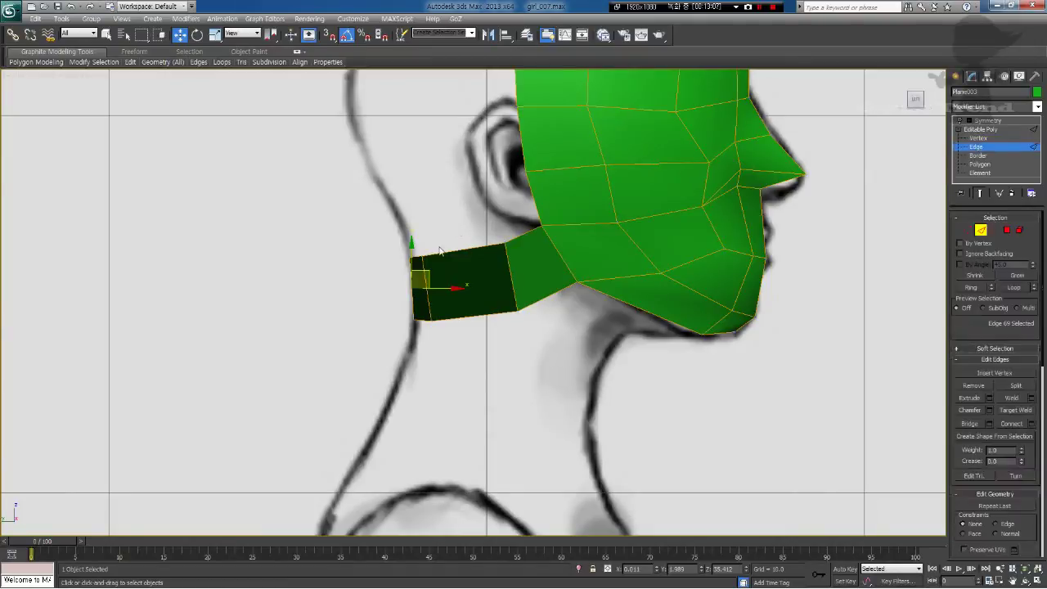
left_click_drag(454, 235, 510, 387)
left_click_drag(492, 337, 463, 236)
left_click(1013, 424)
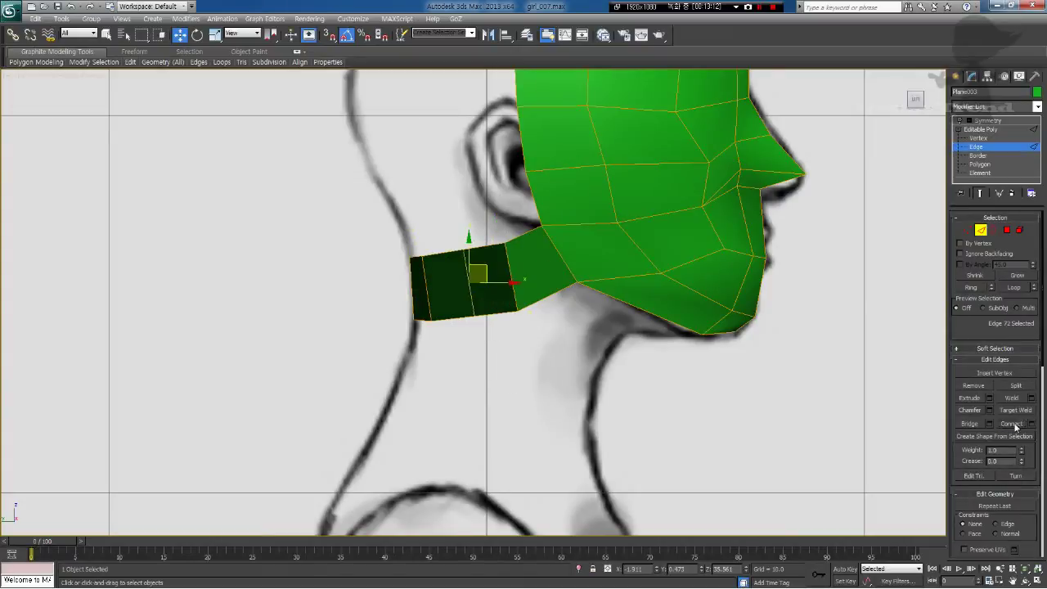
Step: In the Top view, move the strip's new edge outward and back so the strip curves around the nape
middle_click_drag(464, 329, 430, 335)
scroll(459, 350, "up", 3)
key("t")
scroll(431, 335, "up", 2)
left_click_drag(436, 236, 425, 218)
double_click(463, 206)
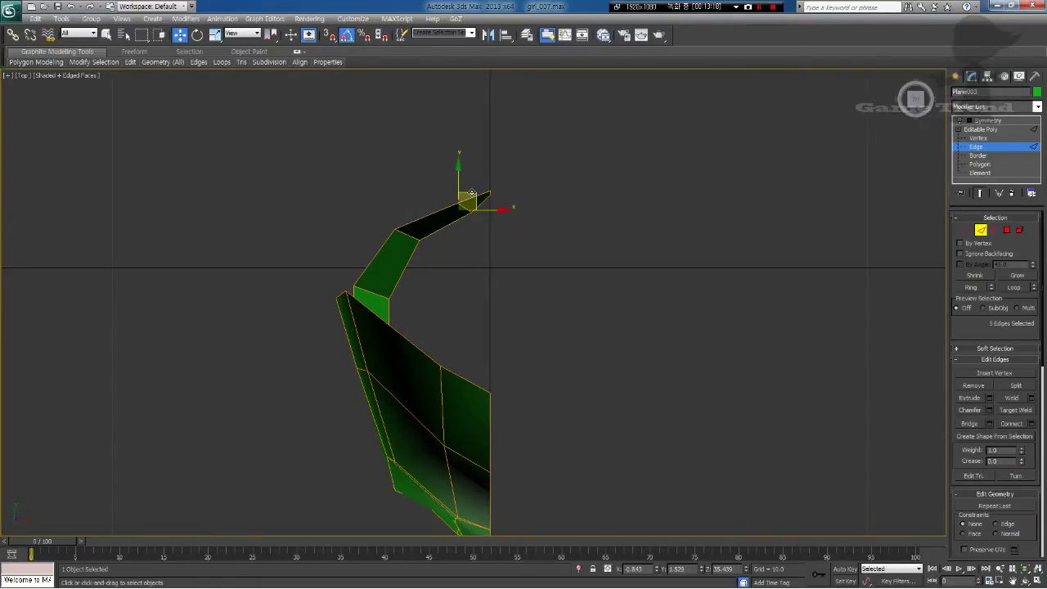
Step: In vertex mode, move the strip's inner pair beside the centre line backward to round the nape
left_click(474, 239)
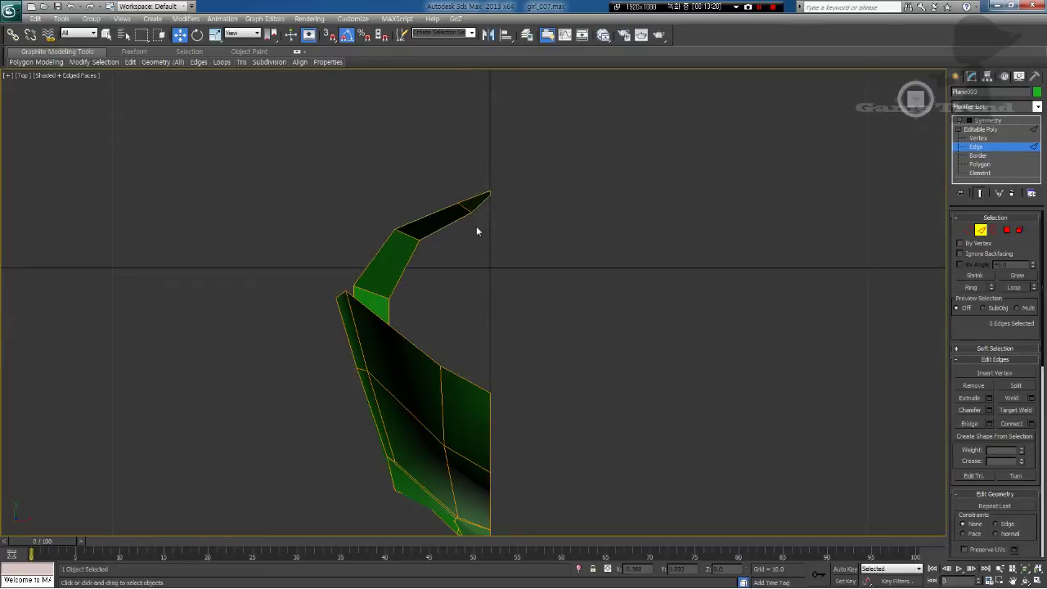
key("q")
key("1")
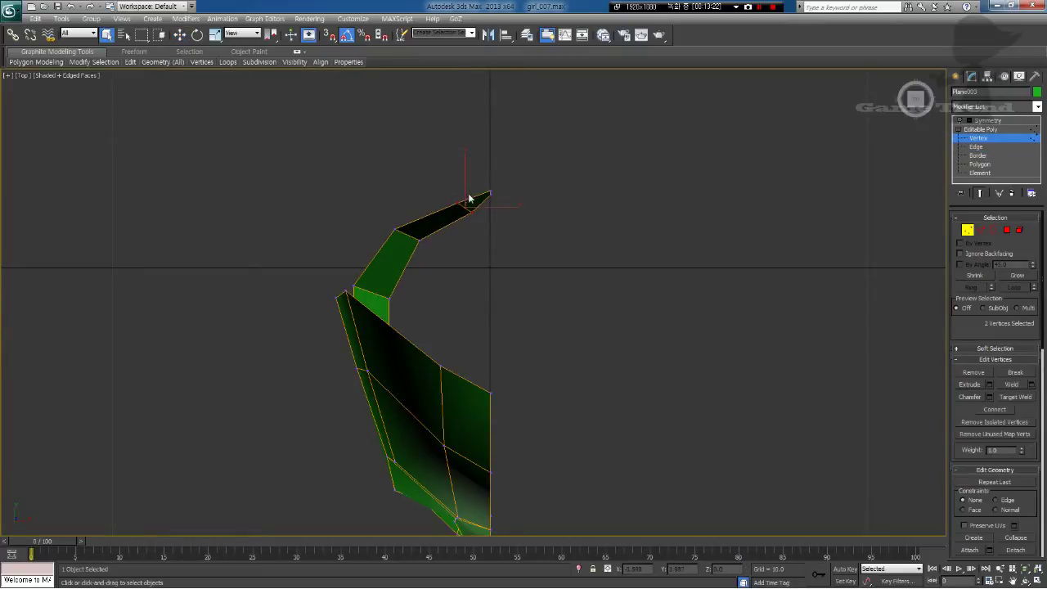
key("w")
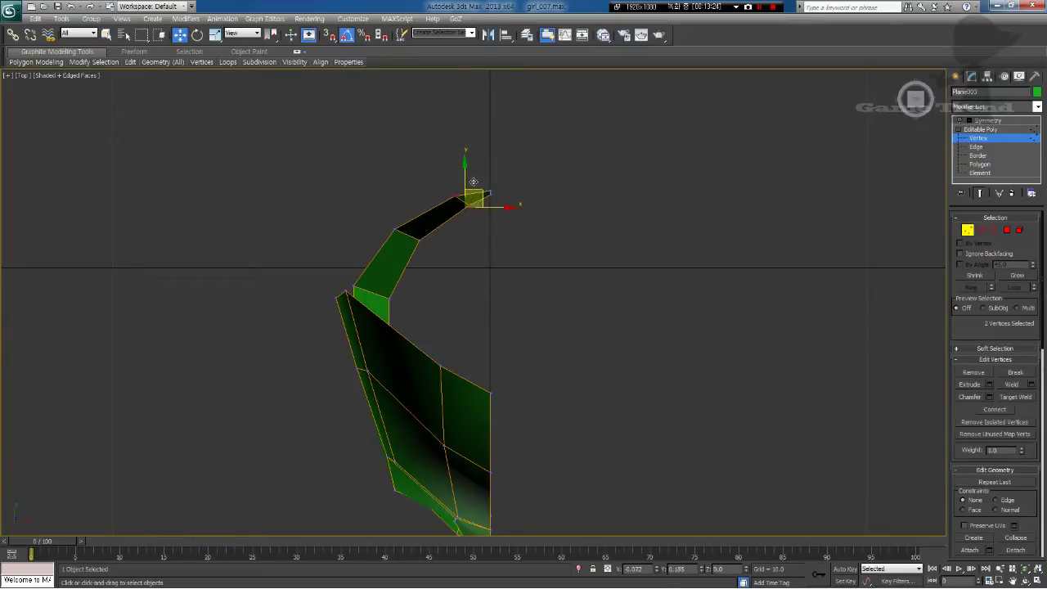
left_click_drag(473, 180, 477, 178)
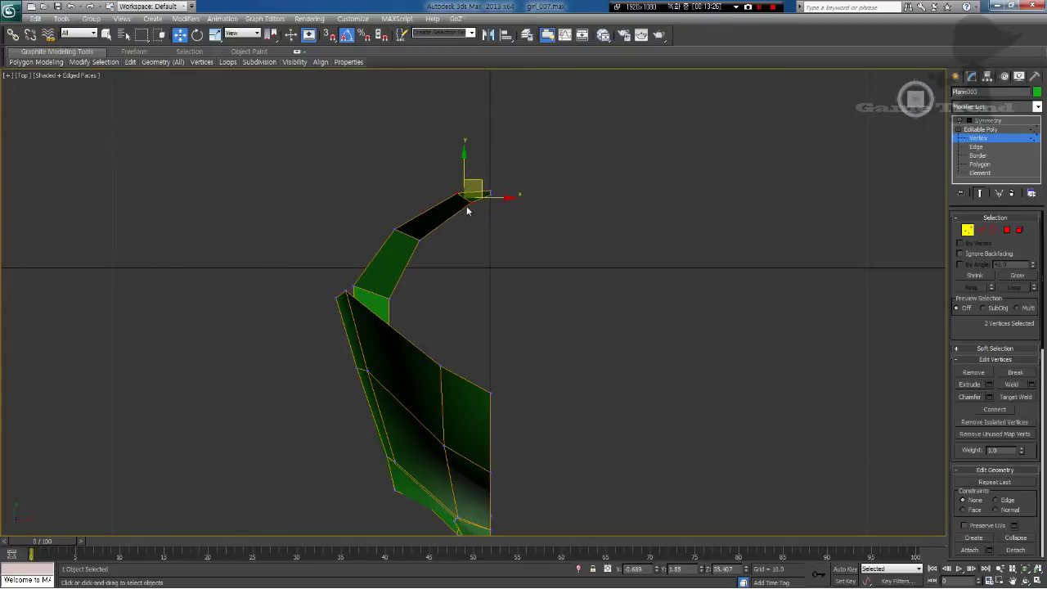
Step: Check the strip in perspective, then nudge the two vertices of its edge below the ear in the Left view
scroll(427, 298, "down", 2)
middle_click_drag(460, 300, 536, 297)
key("p")
scroll(427, 297, "down", 3)
middle_click_drag(505, 394, 459, 348, "alt")
key("l")
scroll(467, 338, "down", 2)
left_click(473, 293)
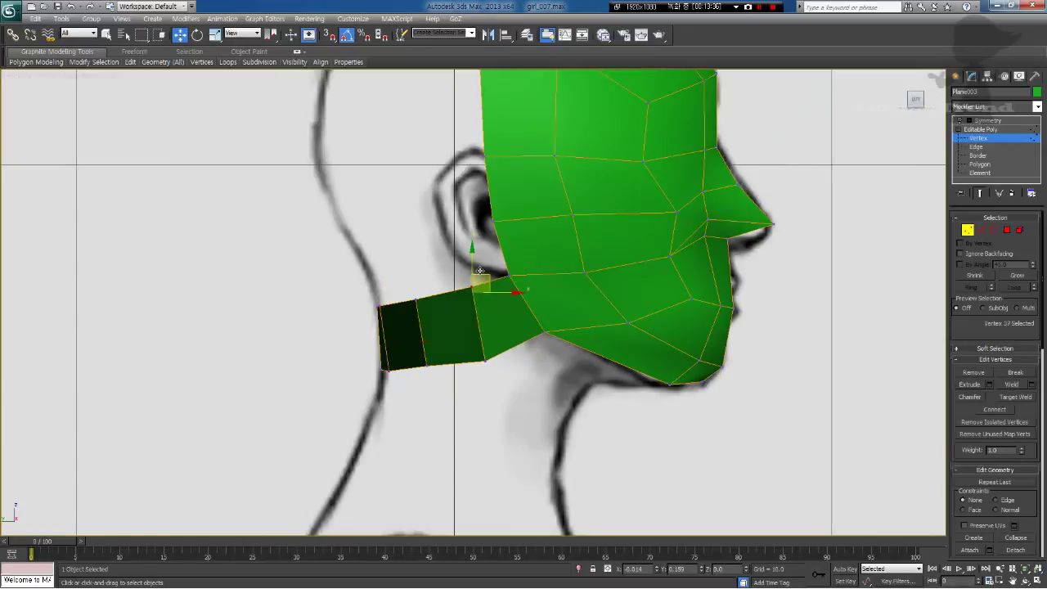
left_click(487, 360)
Step: Extrude the mesh's top edge beside the centre line in successive segments along the skull outline down to the nape
scroll(501, 328, "down", 2)
middle_click_drag(507, 316, 500, 363)
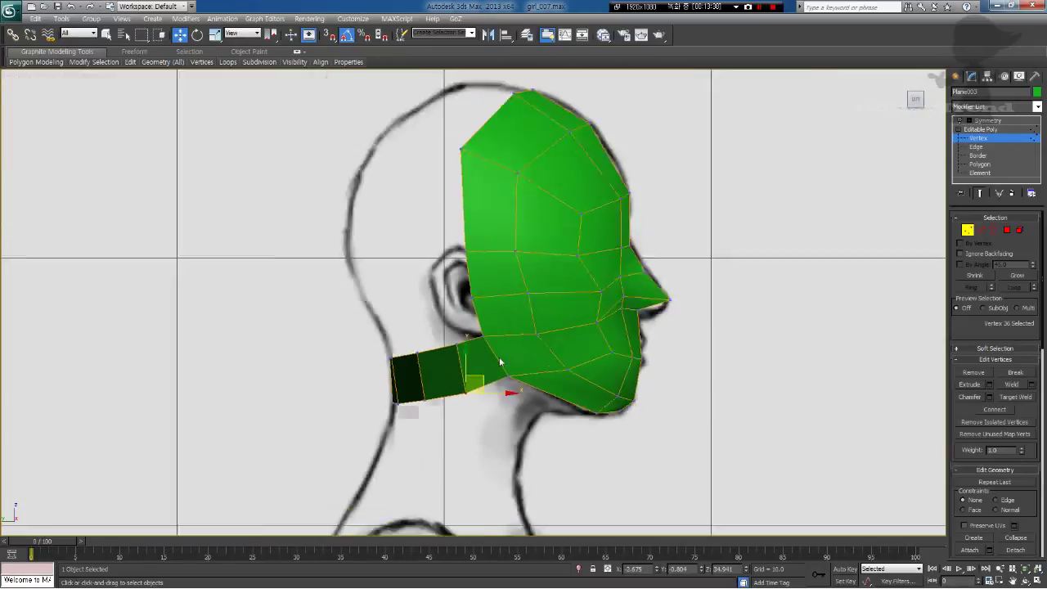
scroll(498, 311, "down", 2)
middle_click_drag(493, 254, 489, 295)
left_click(992, 232)
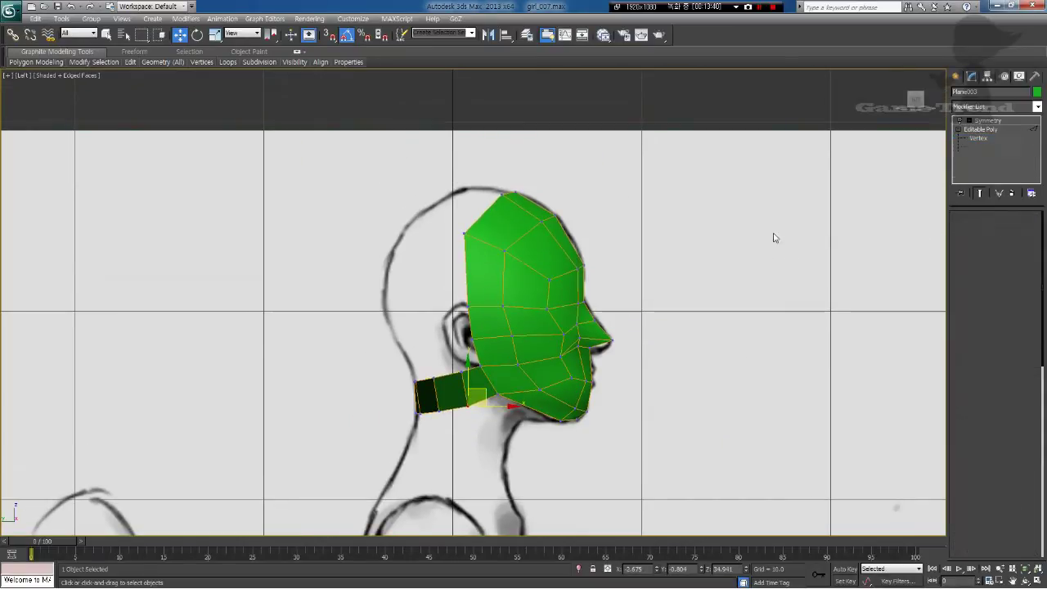
left_click(508, 194)
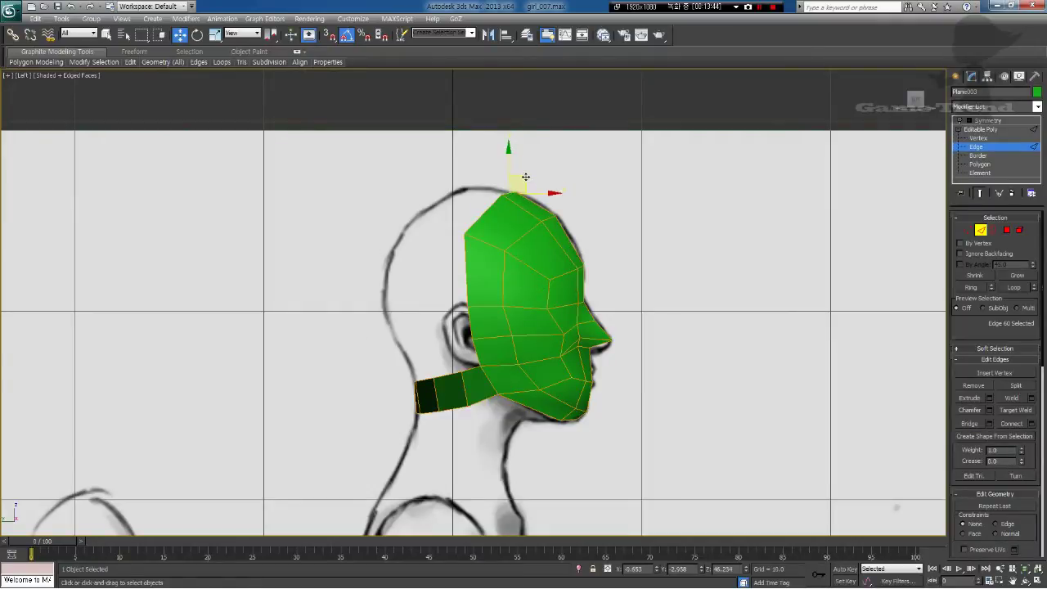
left_click_drag(526, 177, 424, 350, "shift")
Step: Target Weld the two end vertices of the skull strip to the two rear upper vertices of the neck strip
middle_click_drag(471, 344, 463, 348)
scroll(460, 349, "down", 2)
key("p")
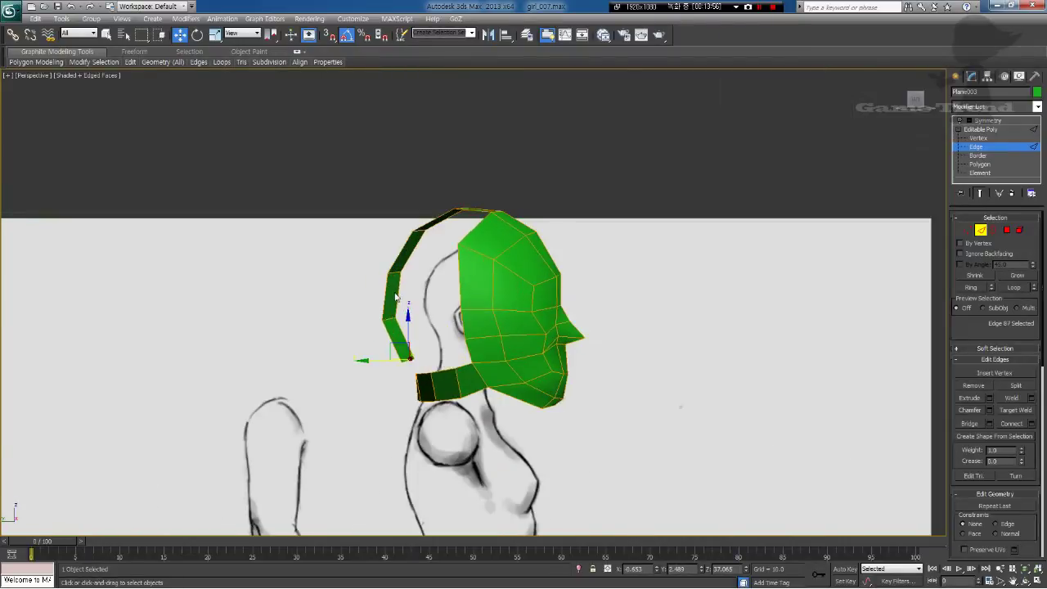
middle_click_drag(395, 297, 471, 277, "alt")
scroll(438, 340, "up", 4)
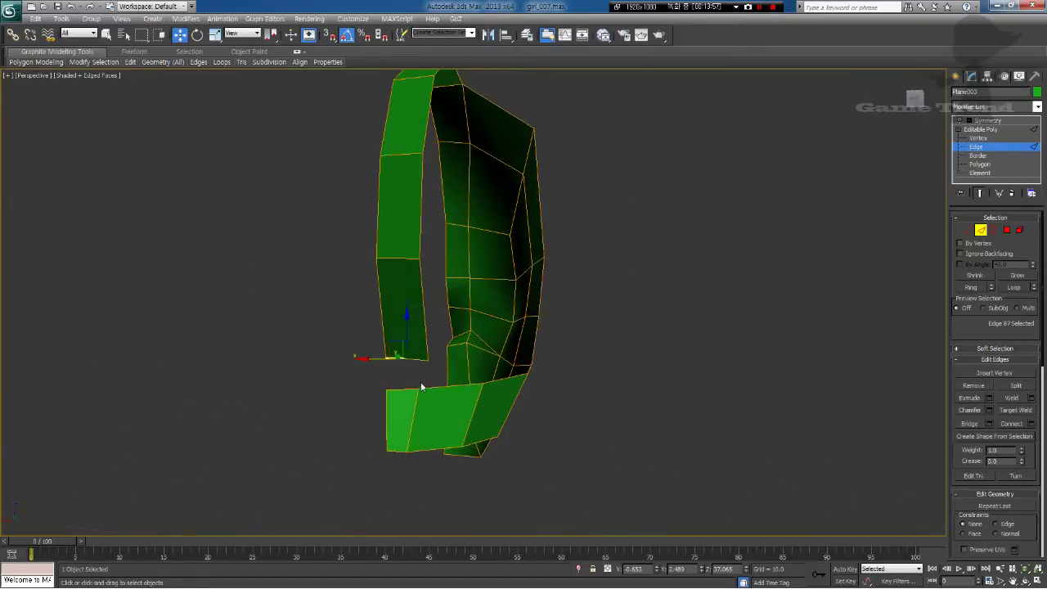
middle_click_drag(422, 387, 363, 389, "alt")
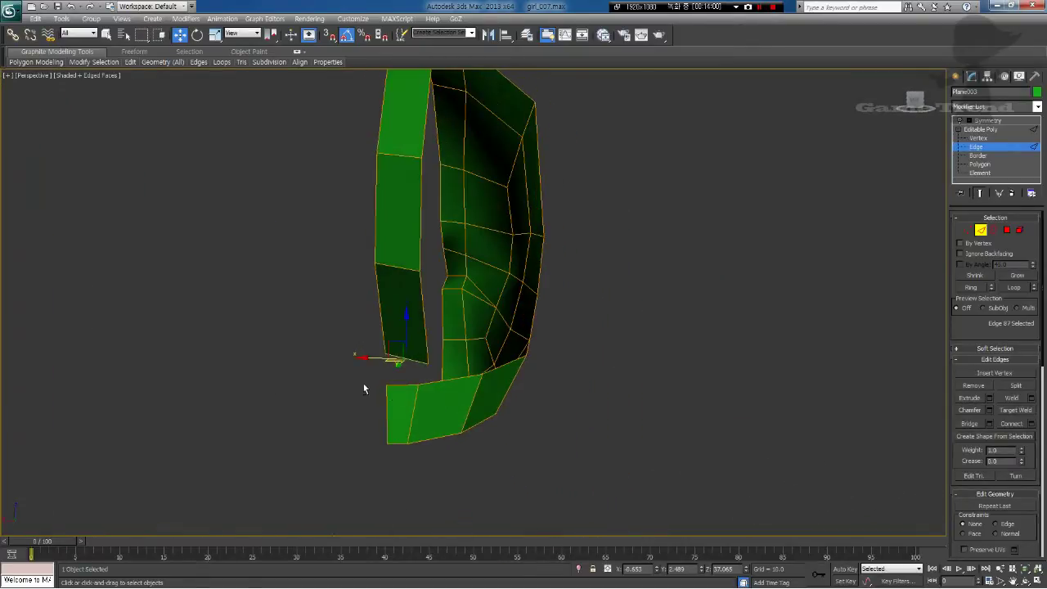
key("q")
key("1")
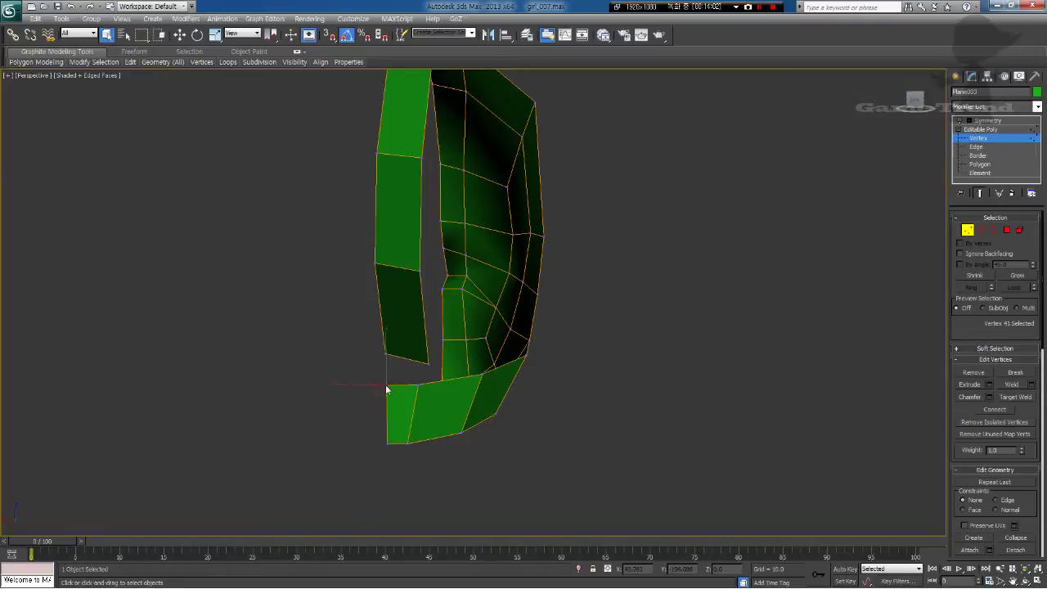
right_click(386, 386)
left_click(508, 419)
right_click(387, 359)
left_click(311, 406)
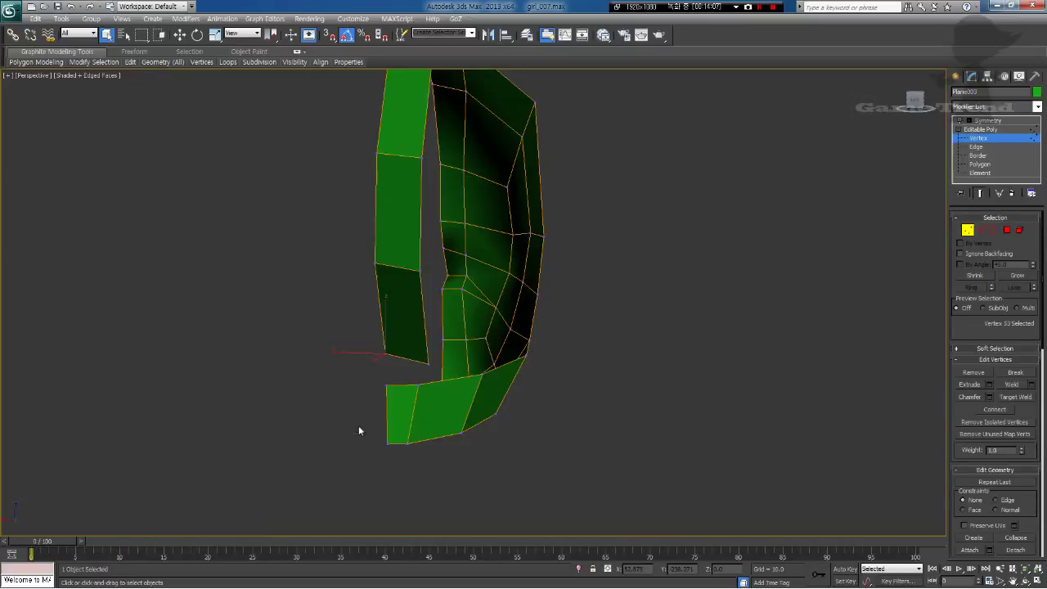
left_click(386, 384)
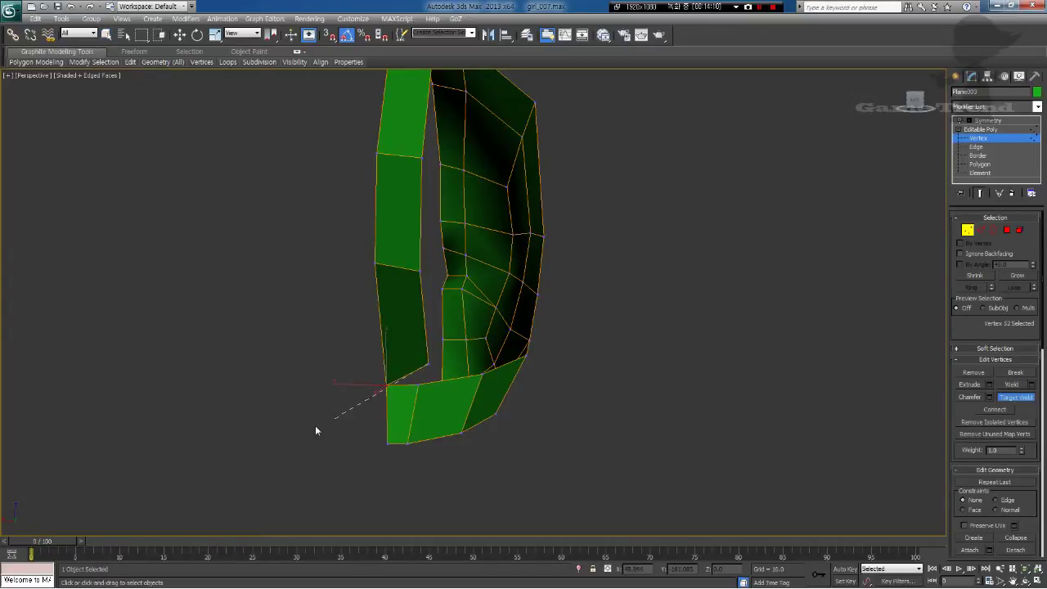
left_click(419, 386)
Step: In the Left view, shift the inner vertices at the forehead top and crown slightly forward, just beneath the skull outline
middle_click_drag(431, 378, 432, 410)
scroll(433, 410, "down", 8)
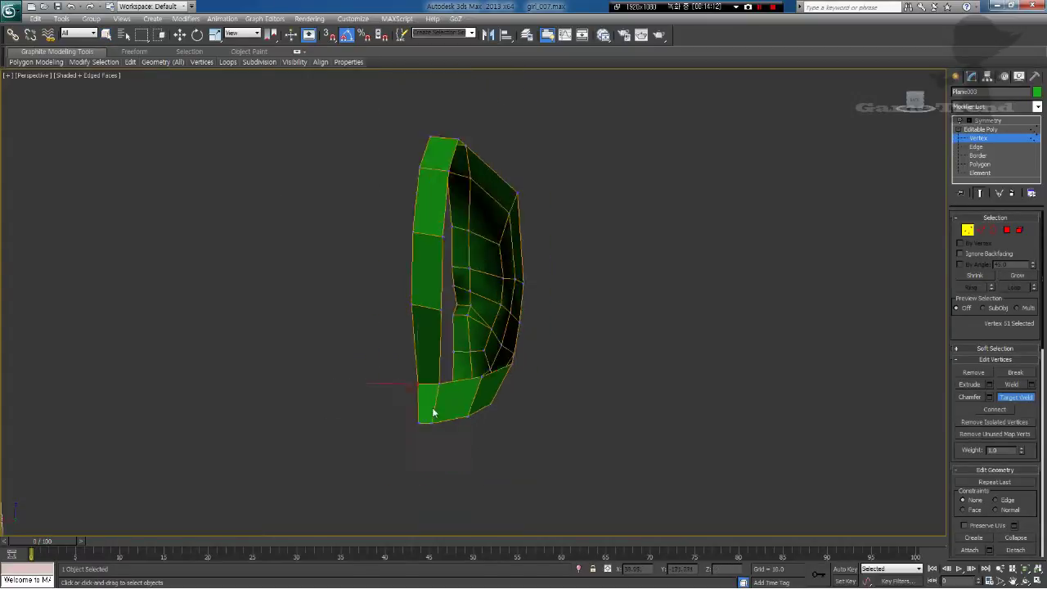
key("l")
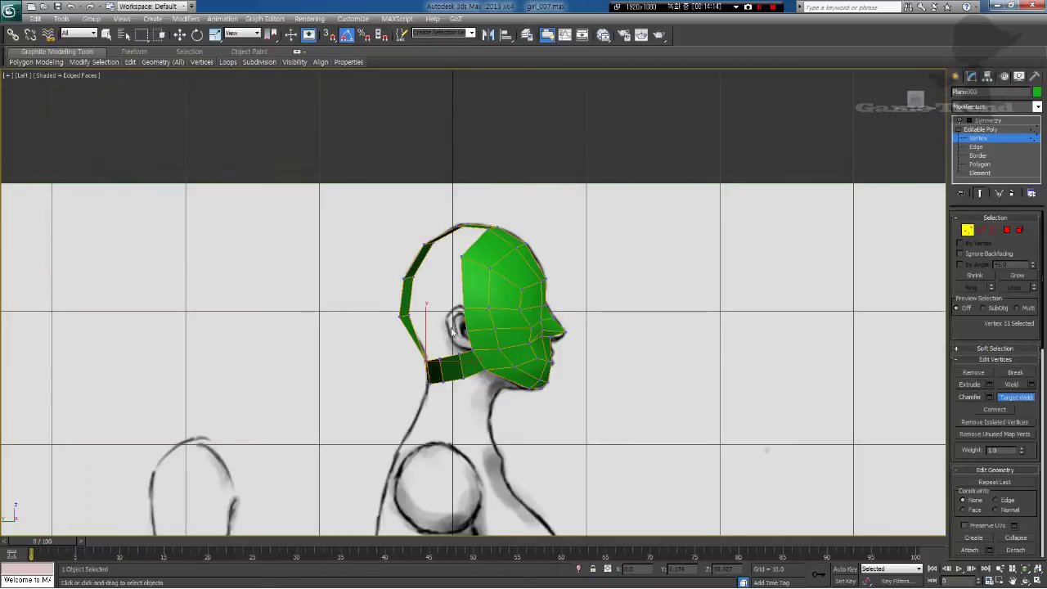
scroll(454, 331, "up", 4)
middle_click_drag(391, 348, 403, 307)
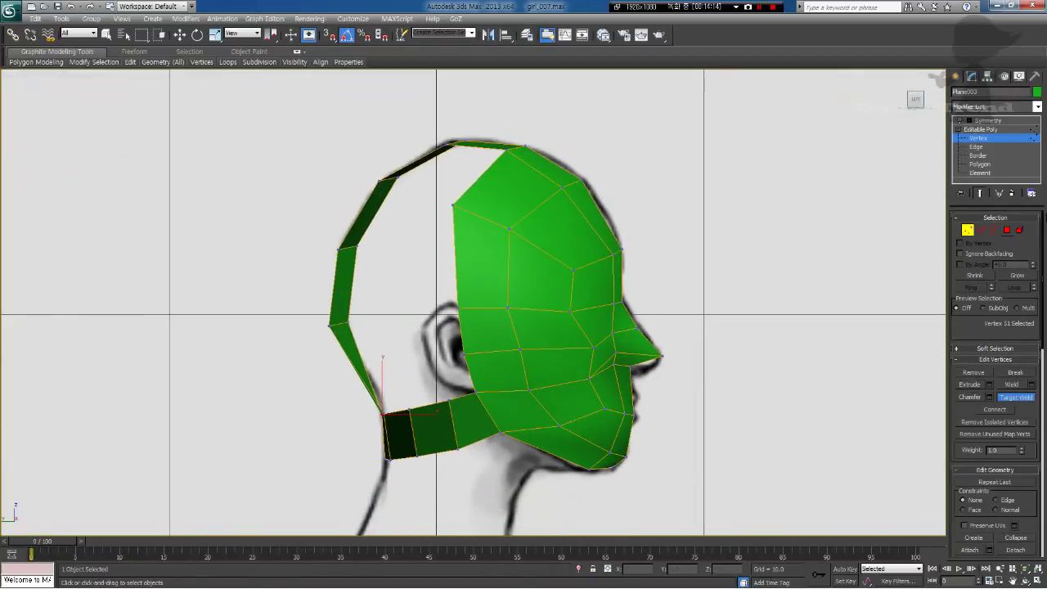
right_click(673, 265)
middle_click_drag(458, 161, 456, 183)
scroll(456, 183, "up", 2)
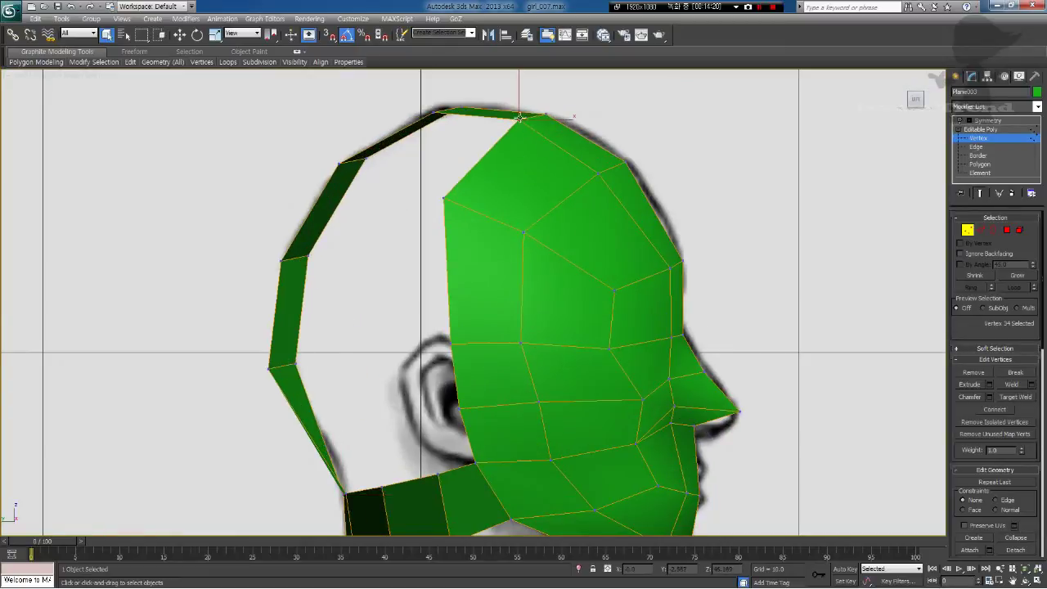
key("w")
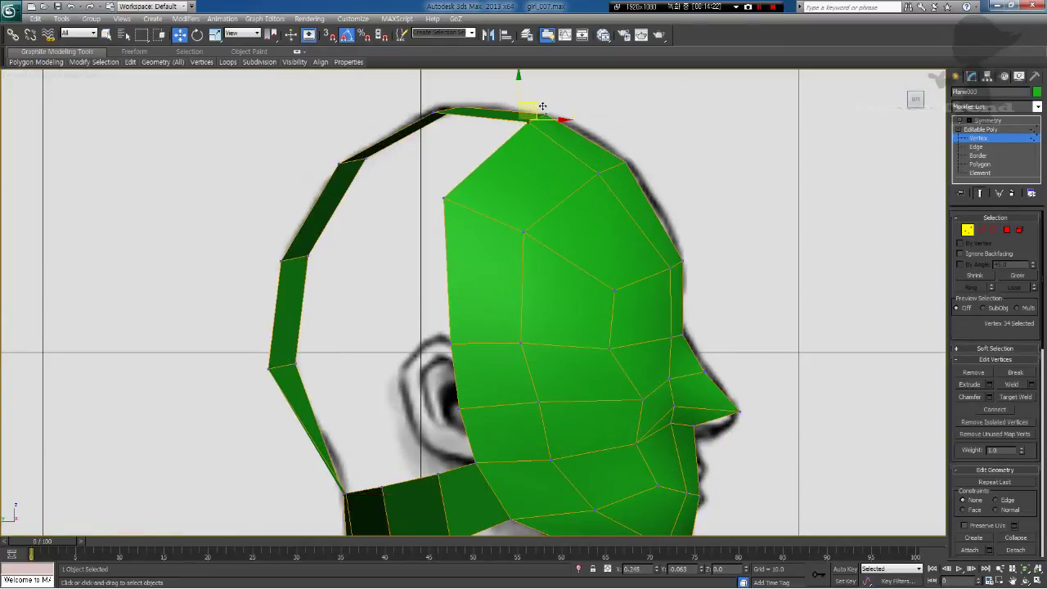
left_click(434, 113)
mouse_move(440, 100)
left_mouse_down()
mouse_move(456, 113)
mouse_move(447, 104)
mouse_move(447, 117)
left_mouse_up()
left_click(463, 107)
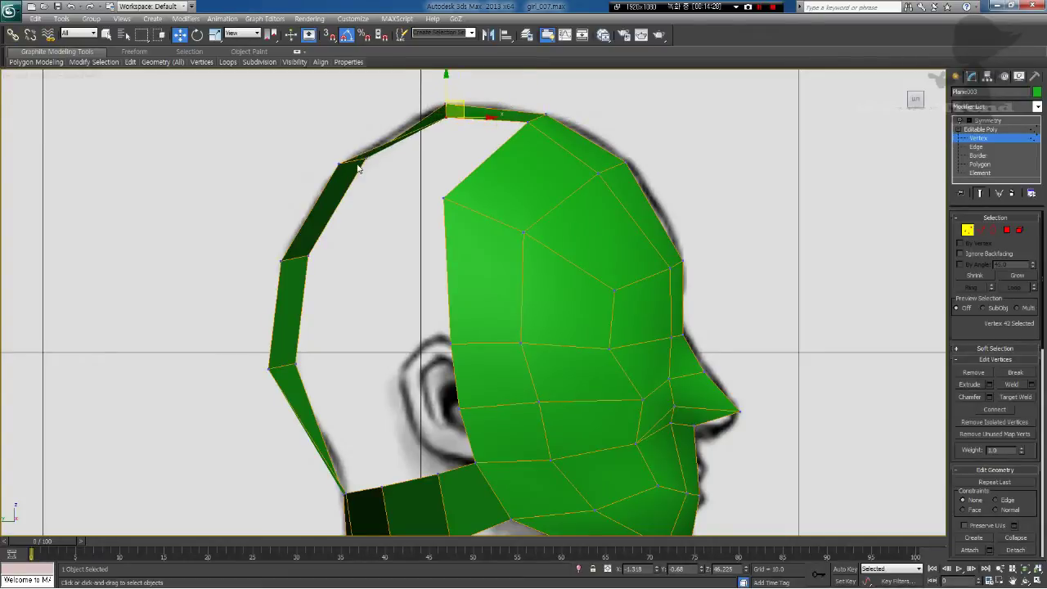
Step: Move the skull strip's rear inner and outer vertices closer together so each pair nearly lines up in profile
left_click_drag(337, 161, 359, 162)
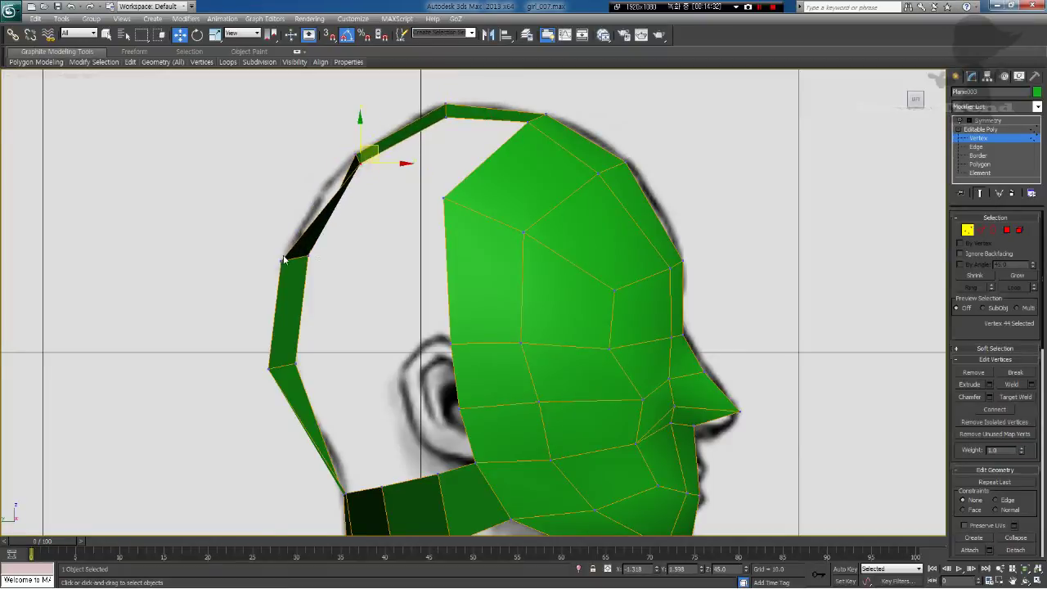
mouse_move(284, 260)
left_mouse_down()
mouse_move(322, 267)
mouse_move(292, 247)
mouse_move(301, 254)
left_mouse_up()
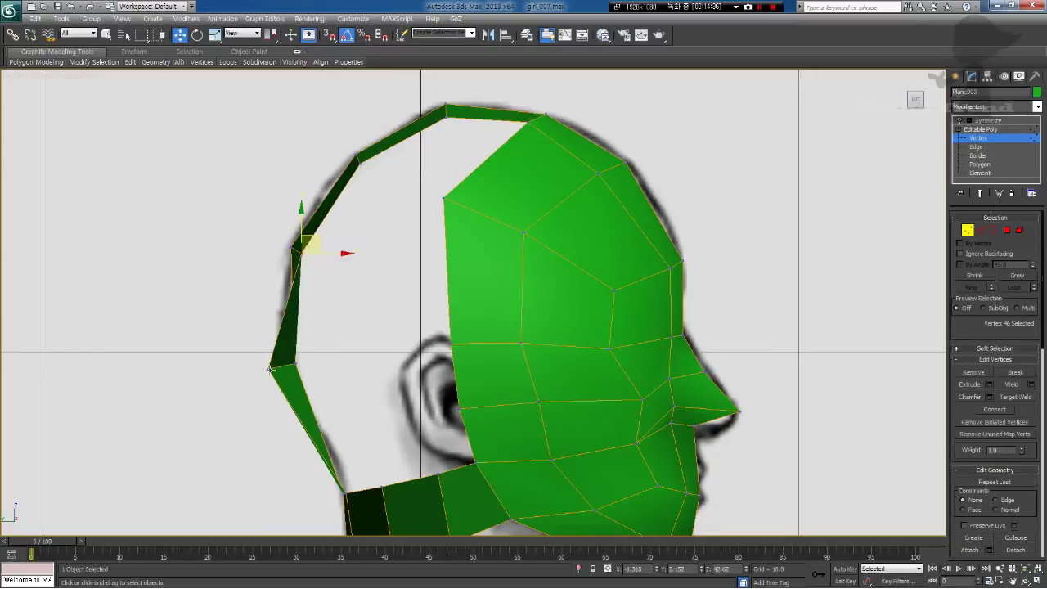
left_click_drag(271, 370, 299, 407)
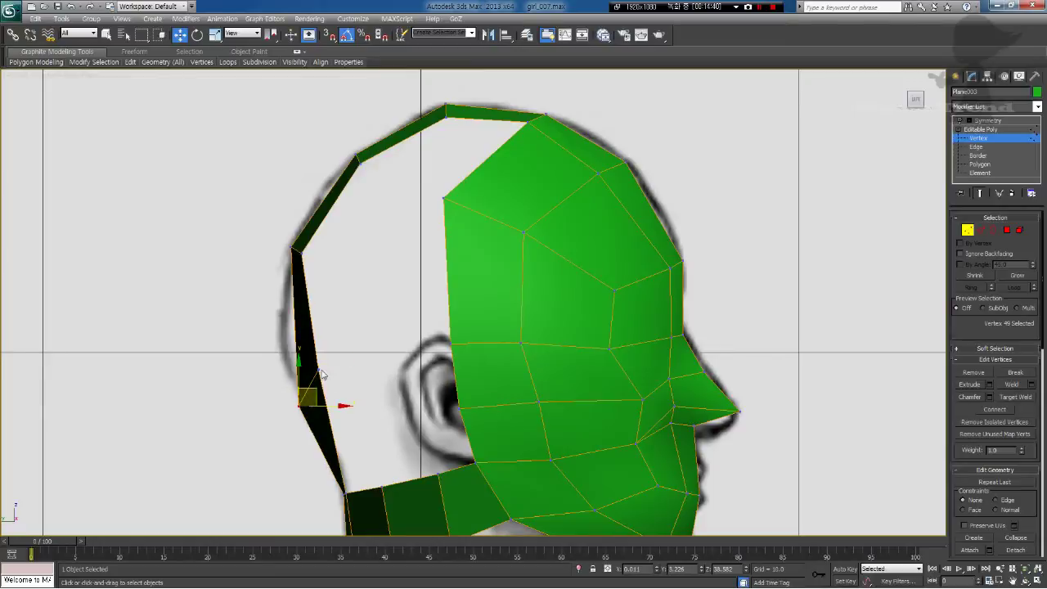
left_click_drag(319, 371, 308, 407)
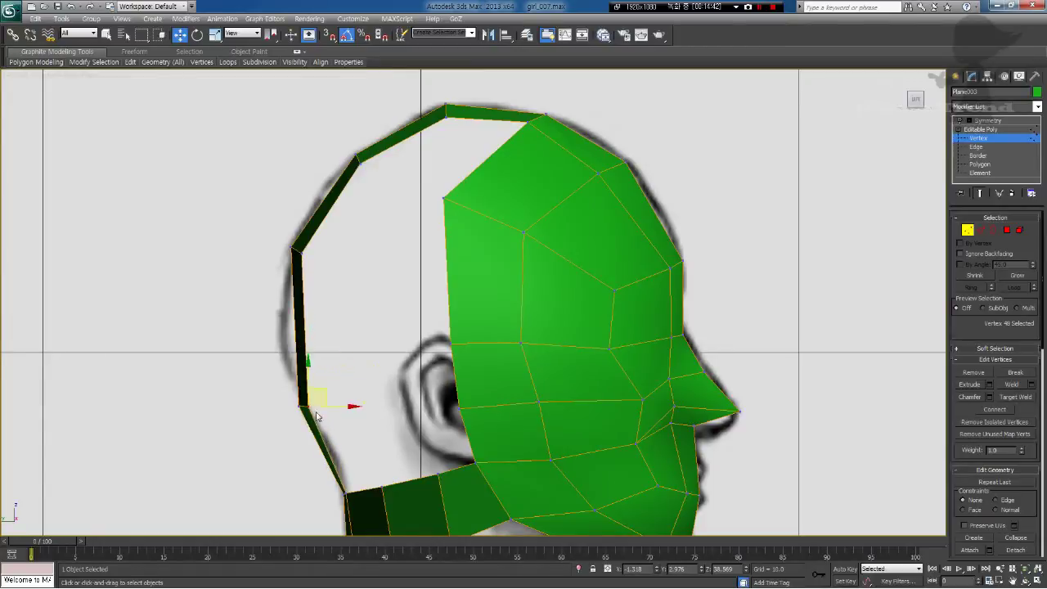
middle_click_drag(317, 417, 343, 371)
left_click_drag(328, 338, 325, 340)
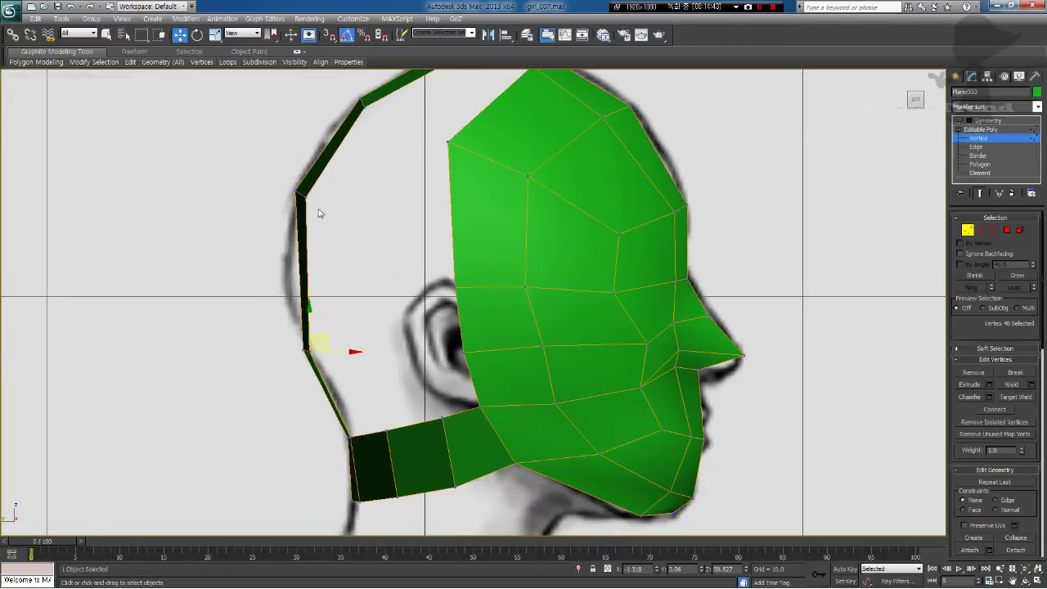
Step: Lower the skull strip's upper rear vertex pair and raise the pair beneath it slightly, following the back-of-head outline in the Left view
mouse_move(318, 210)
left_mouse_down()
mouse_move(282, 174)
mouse_move(358, 194)
mouse_move(305, 196)
left_mouse_up()
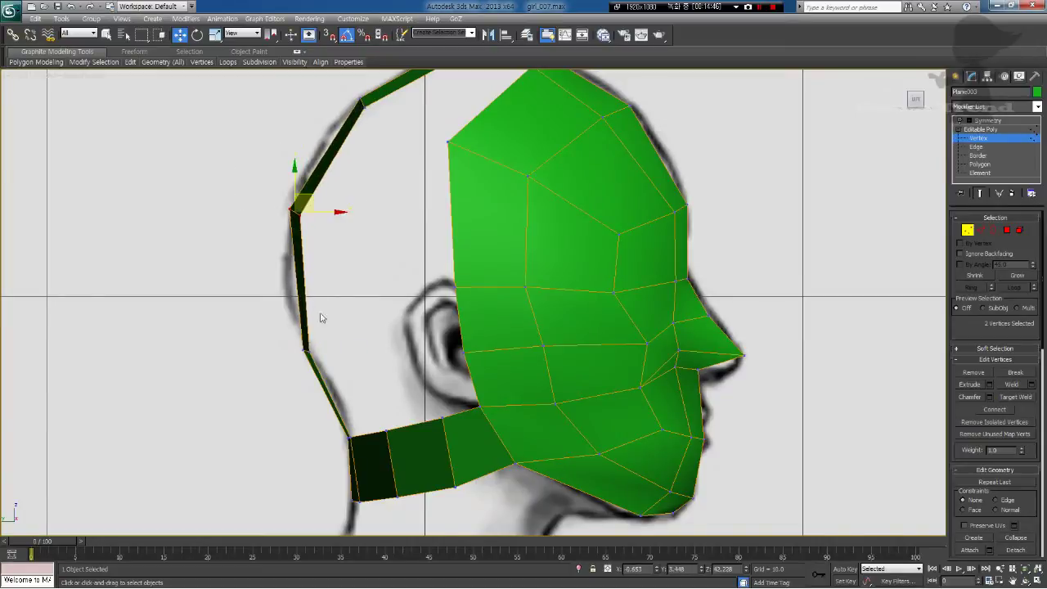
left_click(304, 347)
mouse_move(318, 334)
left_mouse_down()
mouse_move(355, 318)
mouse_move(310, 306)
mouse_move(371, 318)
mouse_move(320, 329)
left_mouse_up()
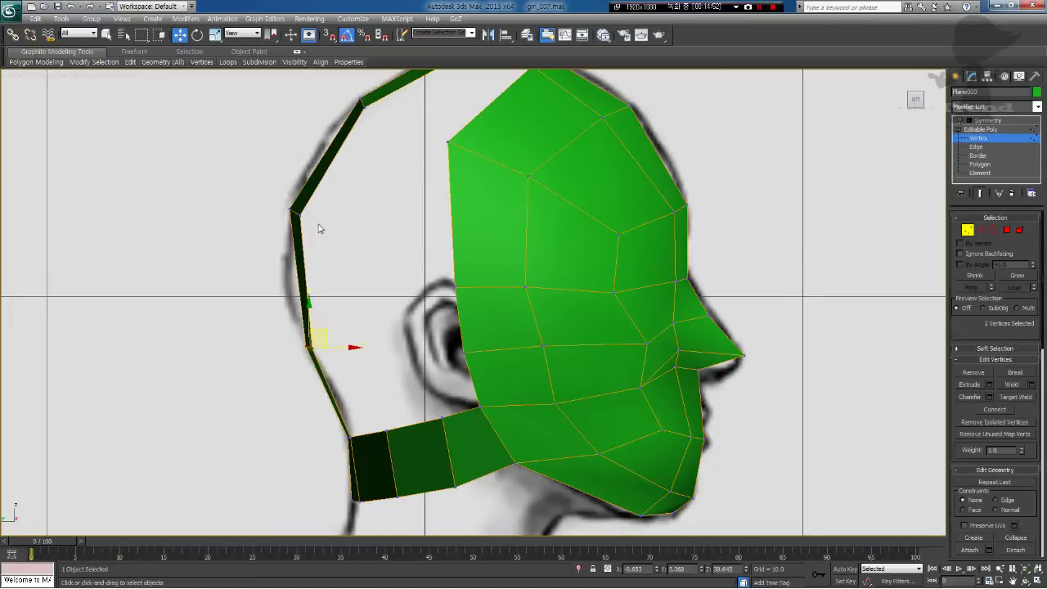
left_click(319, 226)
left_click_drag(277, 183, 318, 188)
Step: Move the skull strip's upper rear and crown vertex pairs slightly backward and down along the reference skull outline
middle_click_drag(380, 169, 382, 230)
left_click_drag(388, 196, 310, 146)
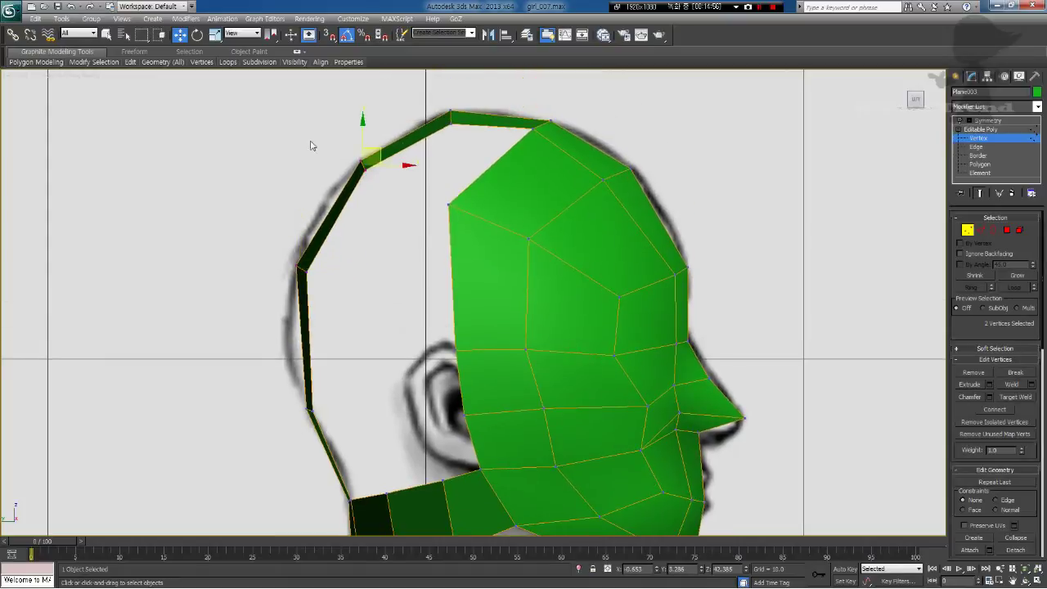
left_click_drag(382, 150, 371, 154)
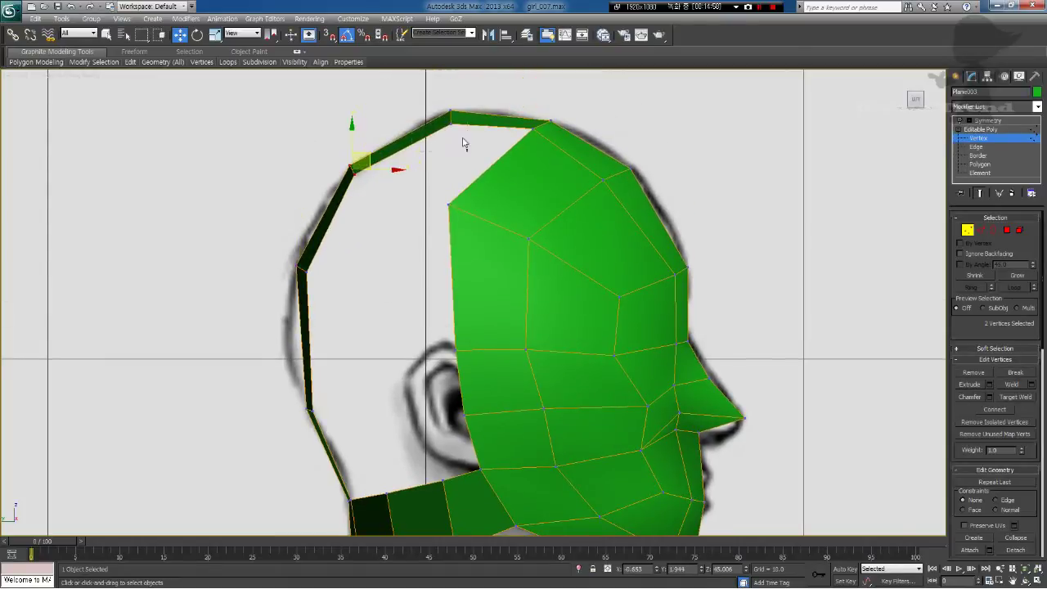
left_click_drag(462, 141, 459, 113)
mouse_move(464, 126)
left_mouse_down()
mouse_move(429, 95)
mouse_move(459, 102)
mouse_move(444, 124)
left_mouse_up()
Step: Bring the two forehead-top vertices closer together and shift the three temple vertices on the side of the head forward
left_click(465, 143)
left_click(492, 136)
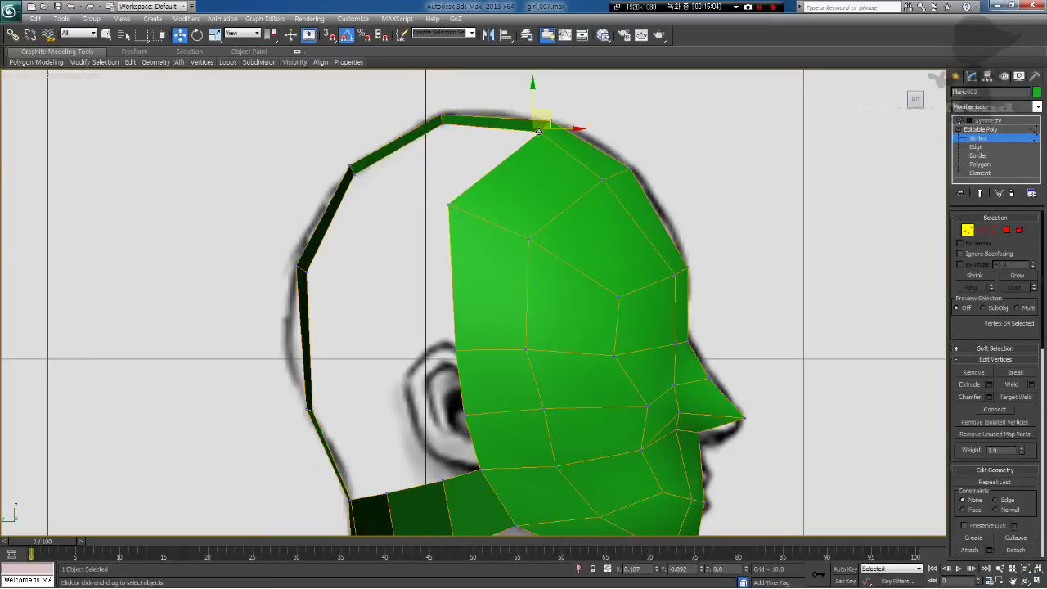
left_click(547, 123)
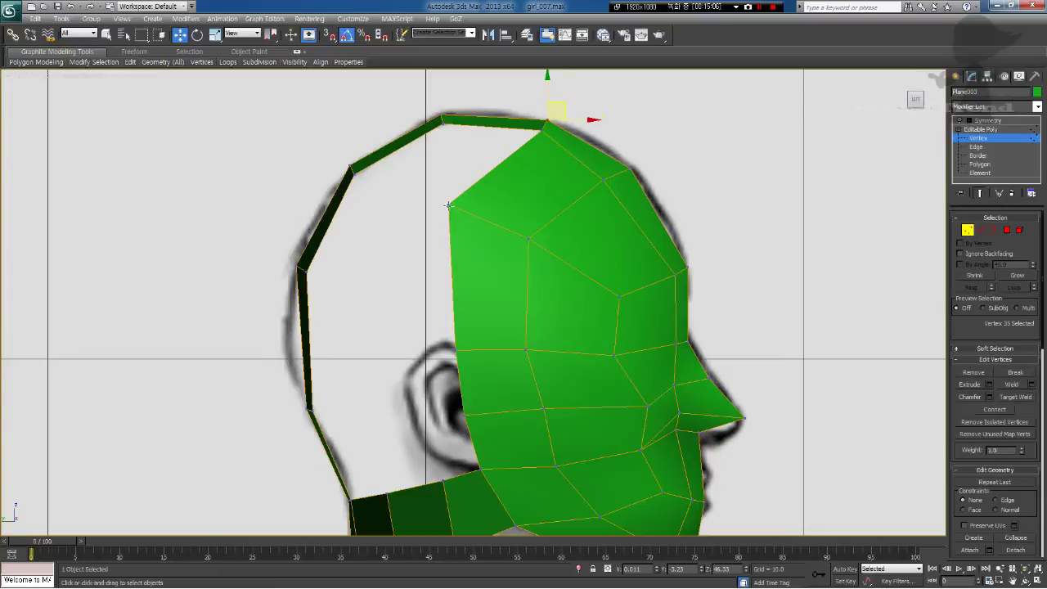
left_click_drag(448, 205, 538, 243)
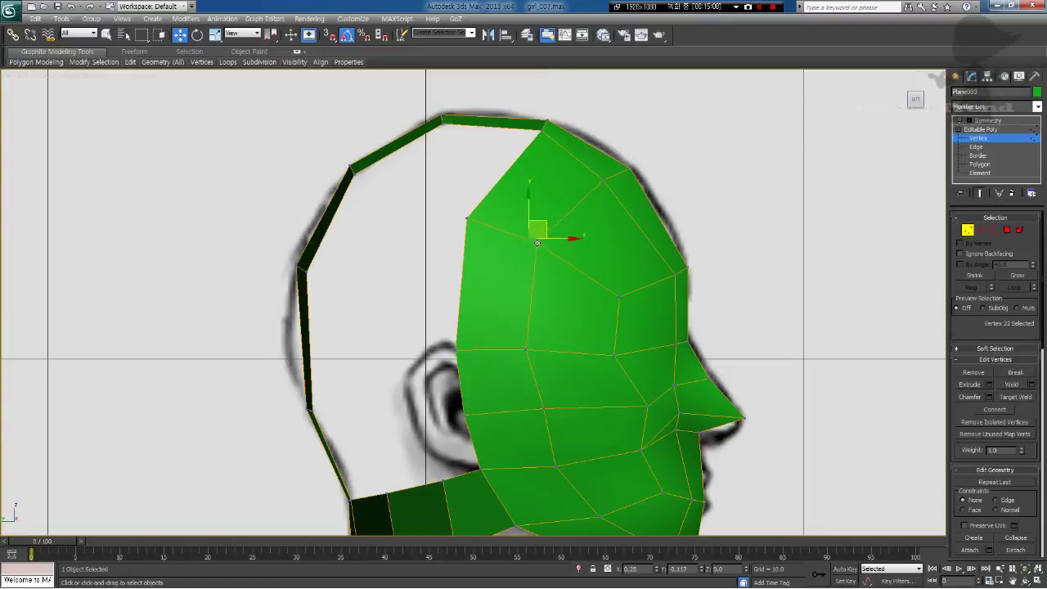
middle_click_drag(549, 349, 547, 268)
left_click_drag(525, 268, 533, 270)
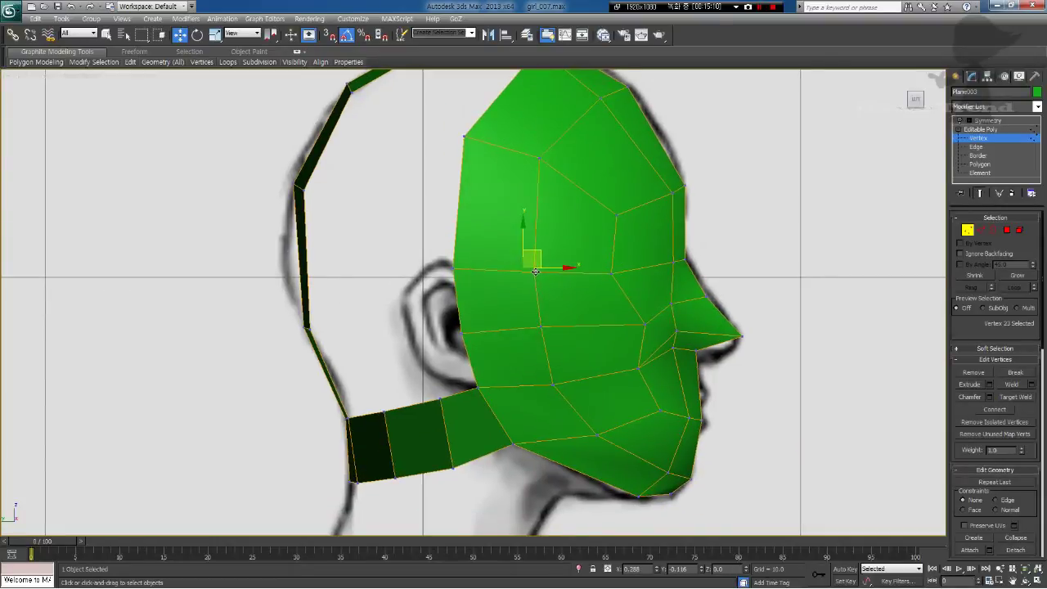
Step: Nudge the skull strip's inner rear vertex slightly down, nearer the back-of-head outline
middle_click_drag(509, 293, 532, 251)
scroll(475, 284, "down", 2)
middle_click_drag(423, 297, 423, 266)
scroll(433, 281, "up", 2)
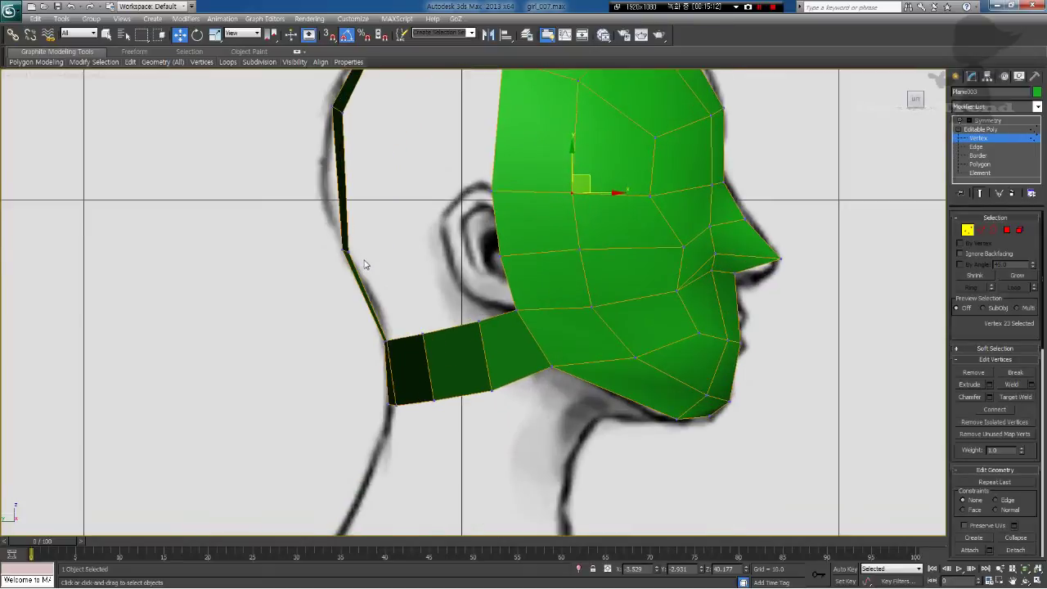
left_click_drag(365, 261, 365, 236)
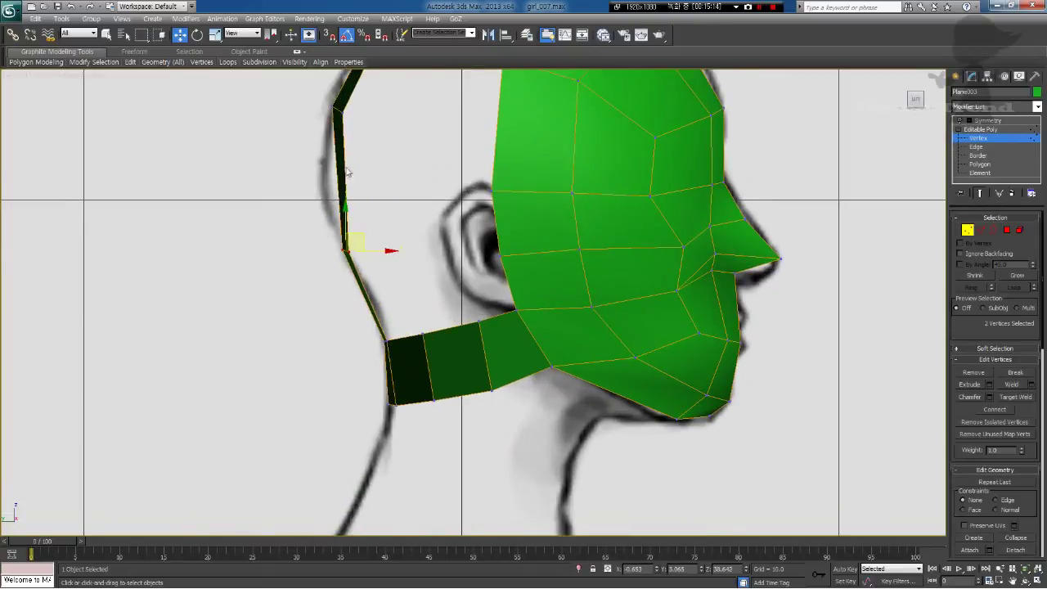
left_click(338, 111)
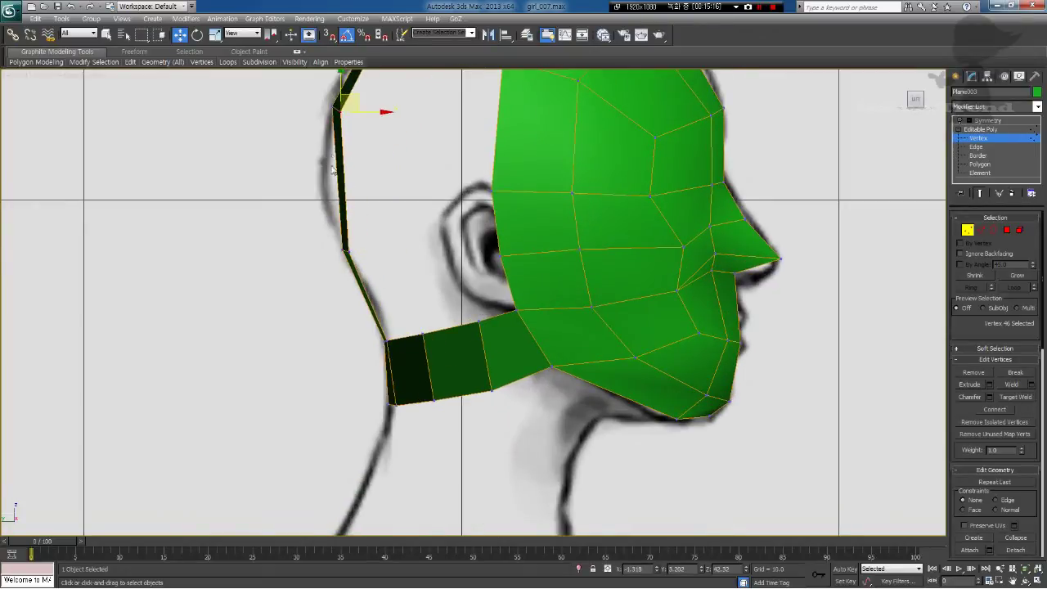
middle_click_drag(393, 227, 395, 257)
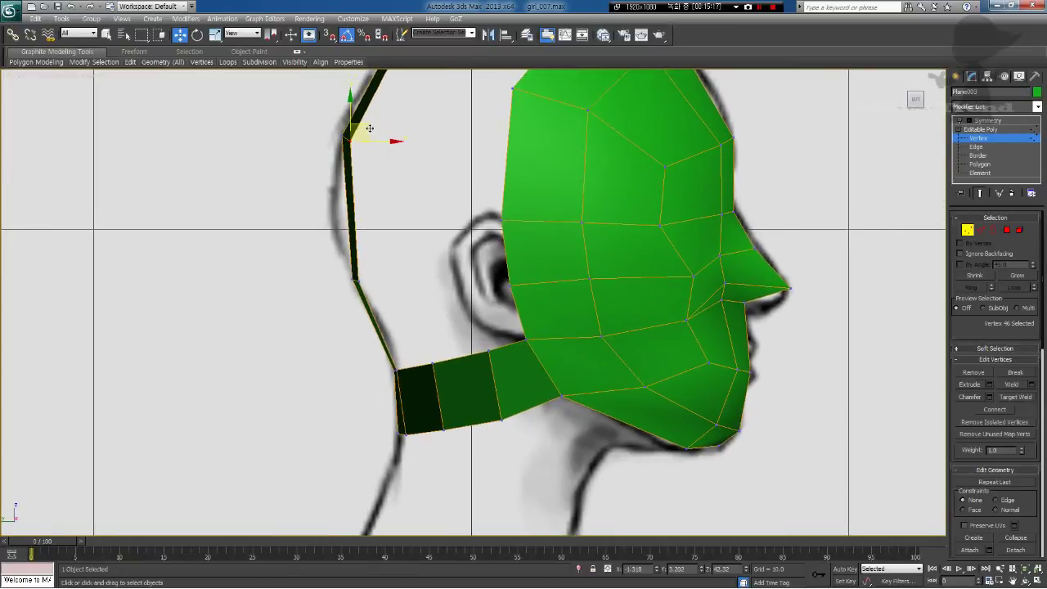
left_click_drag(369, 128, 350, 160)
middle_click_drag(410, 305, 409, 285)
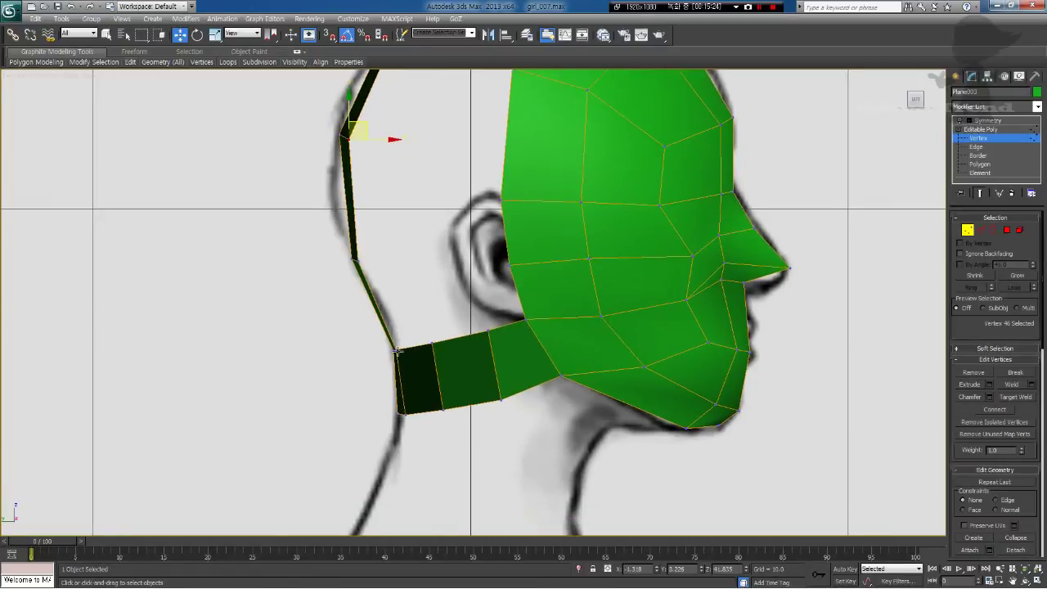
Step: Raise the neck strip's upper vertices and its front lower vertex, and nudge the jaw corner and under-chin vertices into line
left_click_drag(397, 352, 486, 321)
left_click(394, 339)
left_click(406, 351)
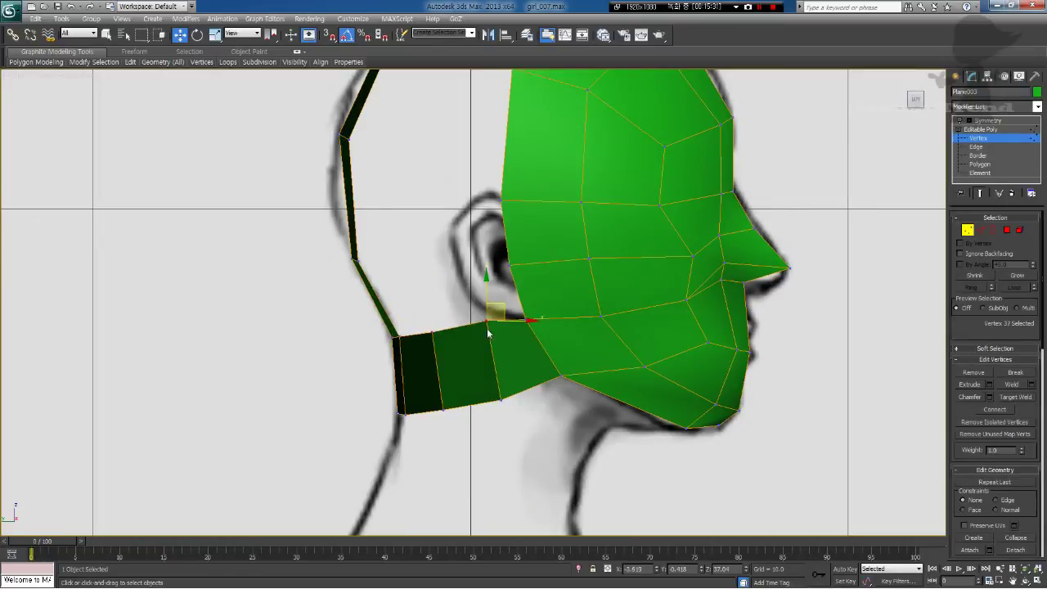
left_click(502, 397)
left_click(563, 377)
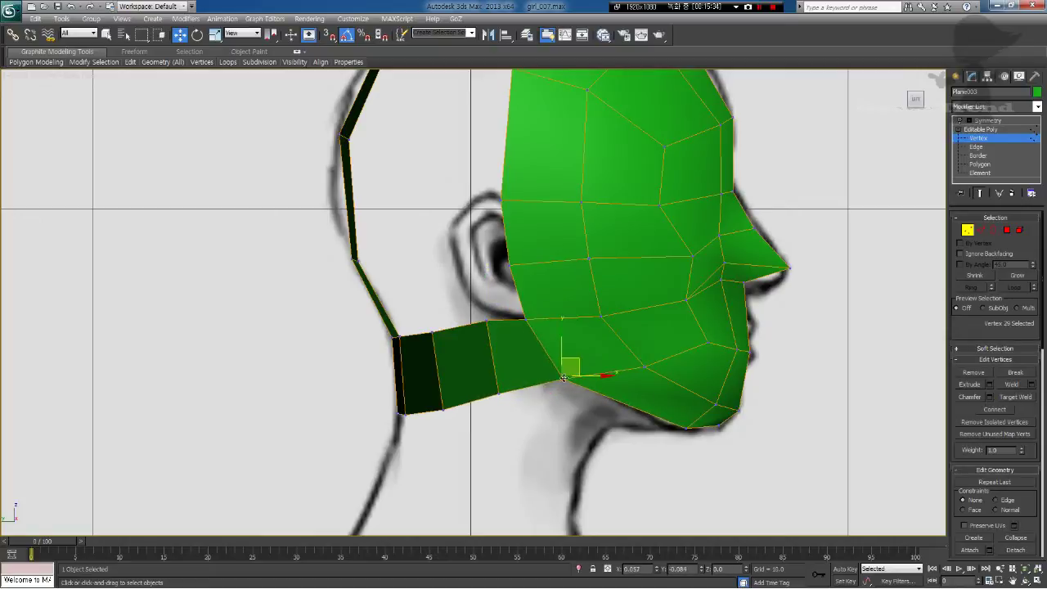
left_click_drag(688, 428, 684, 428)
left_click(632, 394)
Step: Raise the two face-border vertices in front of the ear and the neighbouring temple vertex, and adjust the cheek vertex beside the nose
middle_click_drag(450, 312, 464, 336)
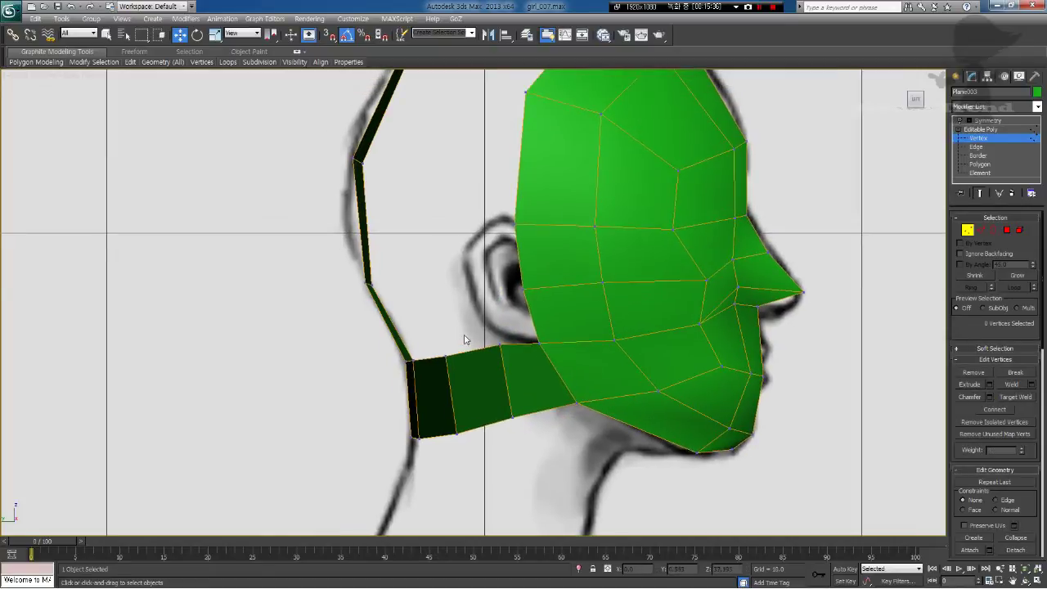
left_click_drag(516, 225, 516, 209)
left_click_drag(523, 291, 524, 277)
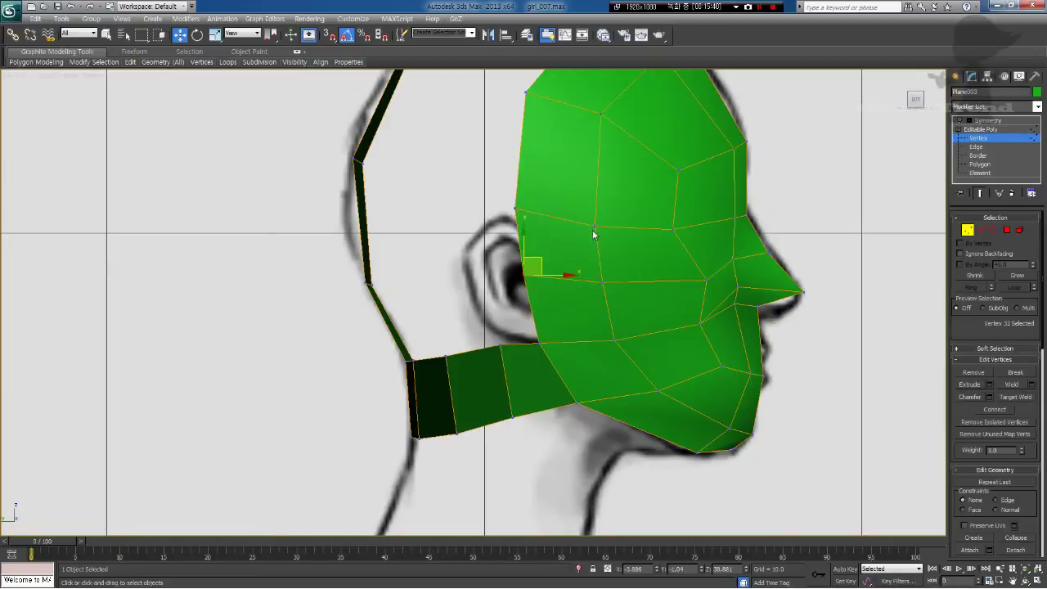
left_click_drag(596, 226, 597, 218)
left_click_drag(516, 209, 515, 206)
left_click(706, 298)
left_click_drag(706, 280, 703, 280)
Step: Move the skull strip's upper rear vertex pair slightly back and up toward the reference outline
scroll(608, 339, "down", 2)
middle_click_drag(702, 290, 608, 355)
left_click_drag(335, 239, 369, 237)
left_click(436, 229)
middle_click_drag(484, 222, 489, 201)
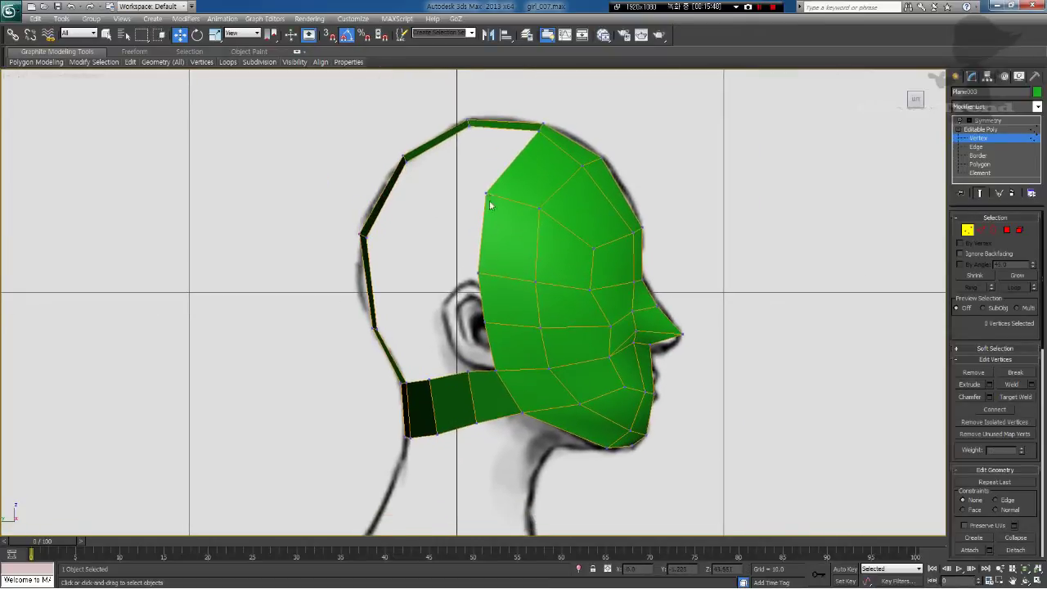
Step: In the Perspective view, select the face's rear border edge at ear height and the facing inner edge at the back of the skull strip
scroll(572, 338, "down", 2)
key("p")
middle_click_drag(585, 324, 483, 319, "alt")
mouse_move(482, 319)
middle_mouse_down()
mouse_move(482, 334)
mouse_move(482, 319)
mouse_move(460, 327)
mouse_move(528, 331)
mouse_move(501, 319)
mouse_move(519, 342)
middle_mouse_up()
scroll(481, 336, "up", 2)
left_click(984, 232)
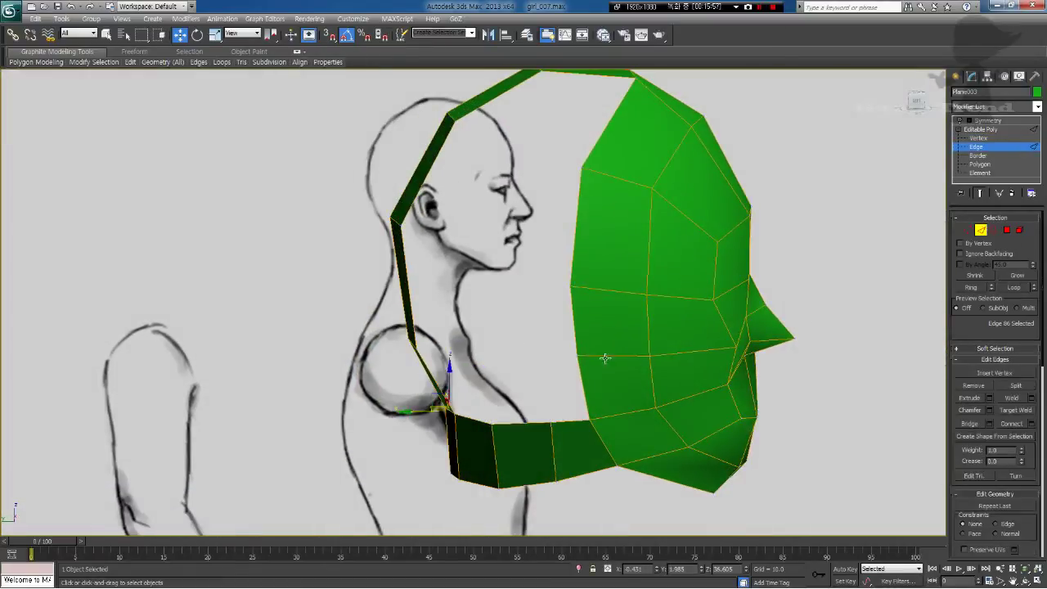
left_click(574, 324)
left_click(410, 292, "ctrl")
mouse_move(447, 352)
middle_mouse_down("alt")
mouse_move(470, 335)
mouse_move(461, 358)
middle_mouse_up("alt")
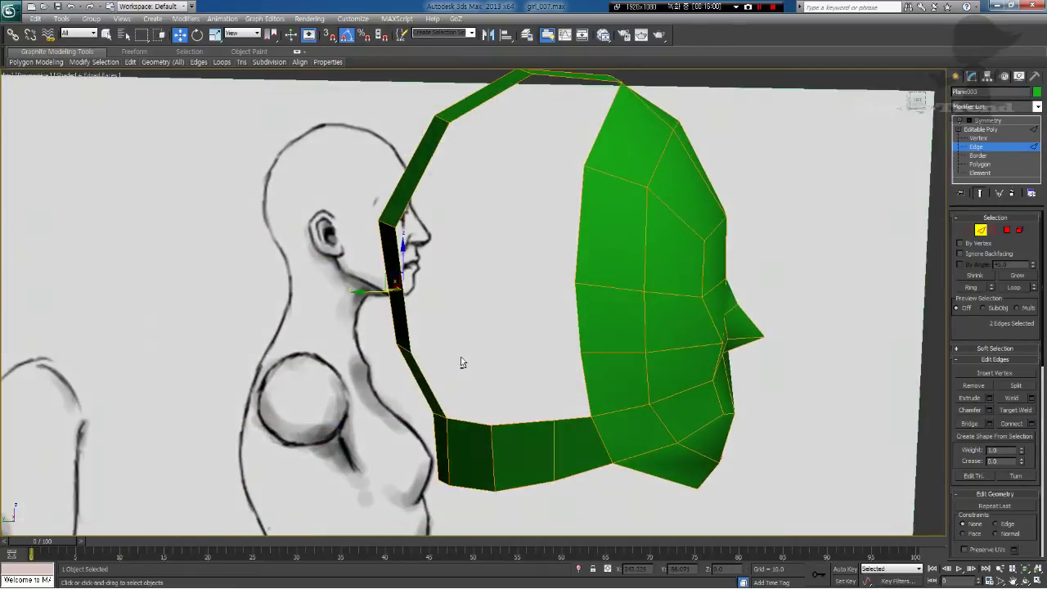
Step: Delete the Symmetry modifier from the head mesh and change its object colour to blue
left_click(989, 122)
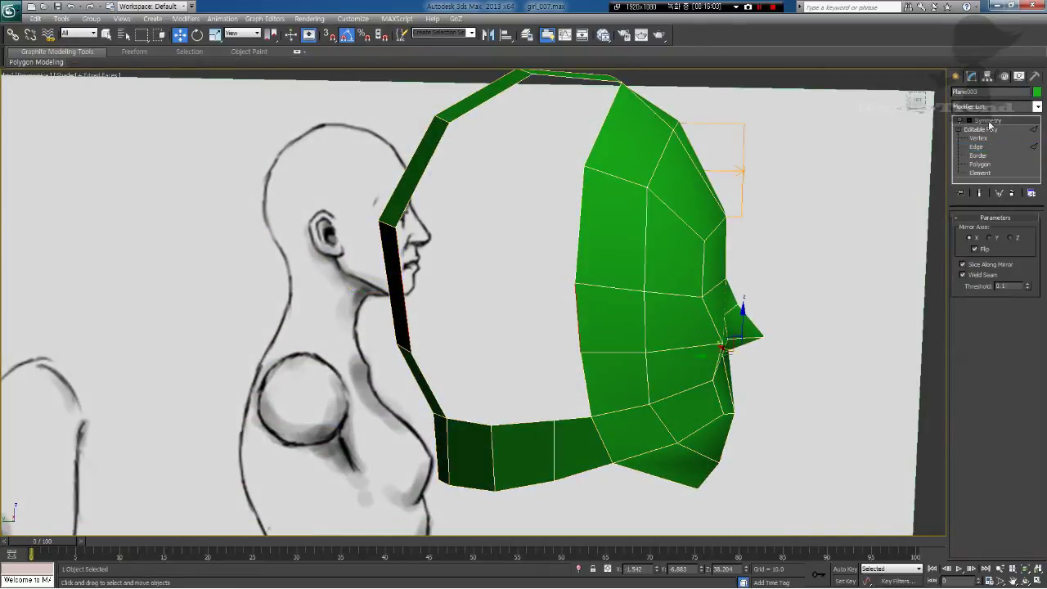
left_click(1013, 193)
mouse_move(595, 345)
middle_mouse_down("alt")
mouse_move(565, 343)
mouse_move(579, 345)
middle_mouse_up("alt")
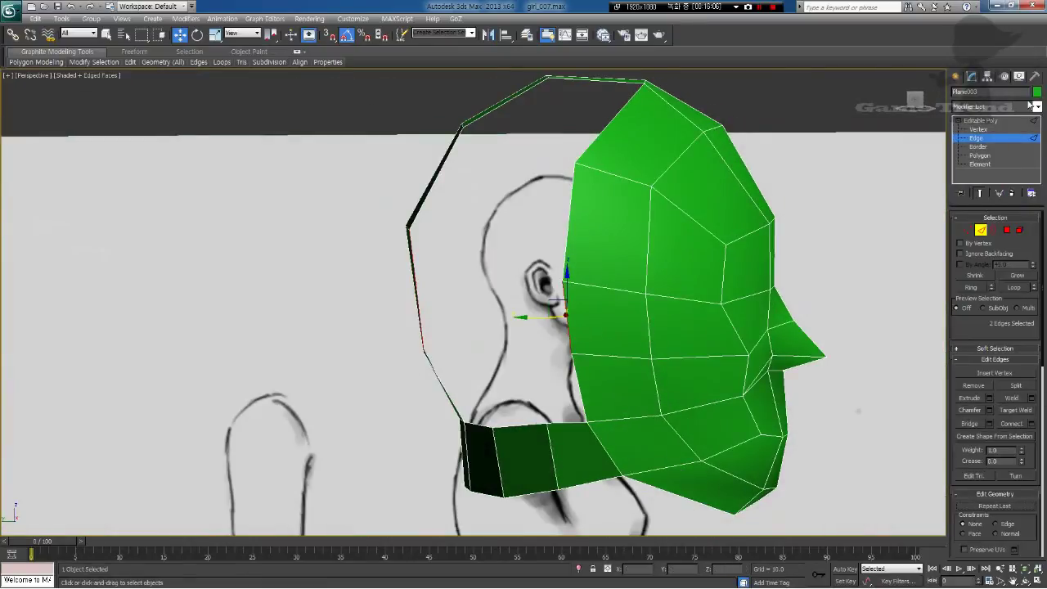
left_click(1038, 93)
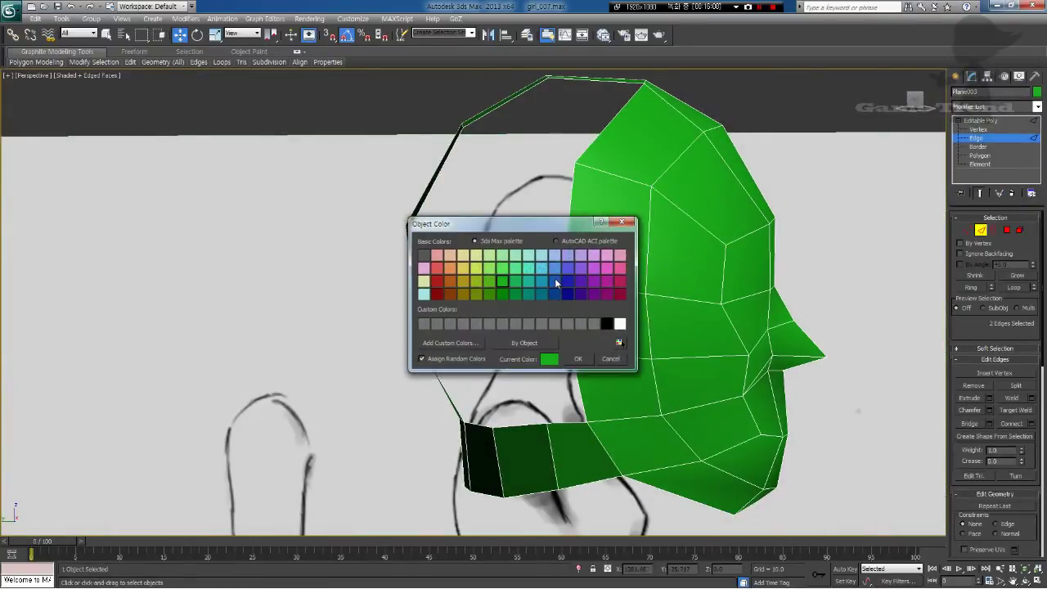
left_click(555, 280)
left_click(577, 362)
Step: Bridge the selected face border edge and rear skull strip edge with 3 segments
mouse_move(577, 360)
middle_mouse_down("alt")
mouse_move(576, 331)
mouse_move(580, 355)
mouse_move(584, 342)
middle_mouse_up("alt")
middle_click_drag(490, 361, 401, 339, "alt")
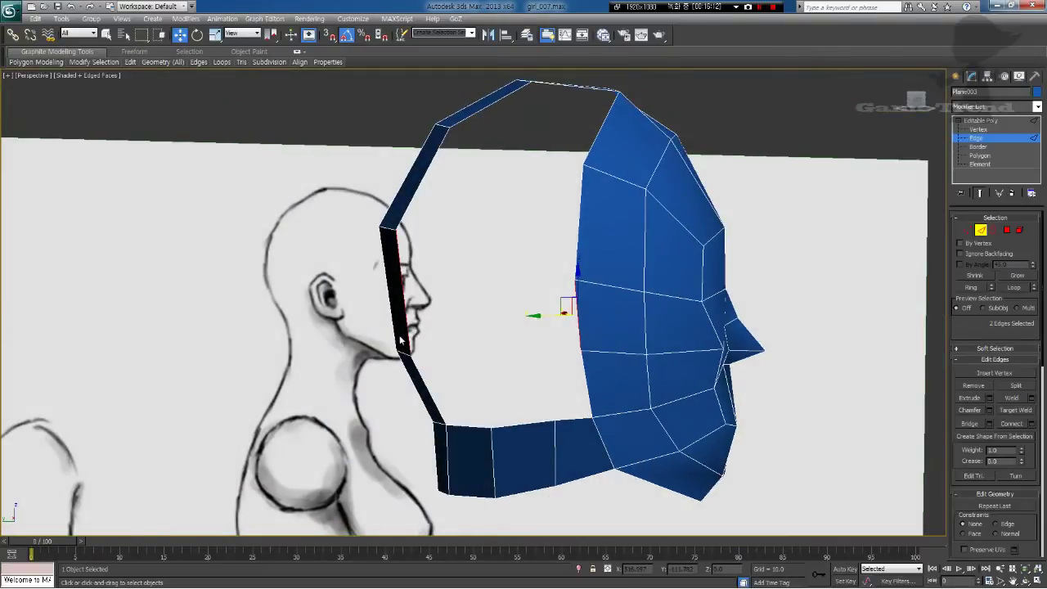
mouse_move(503, 385)
middle_mouse_down("alt")
mouse_move(516, 359)
mouse_move(525, 365)
middle_mouse_up("alt")
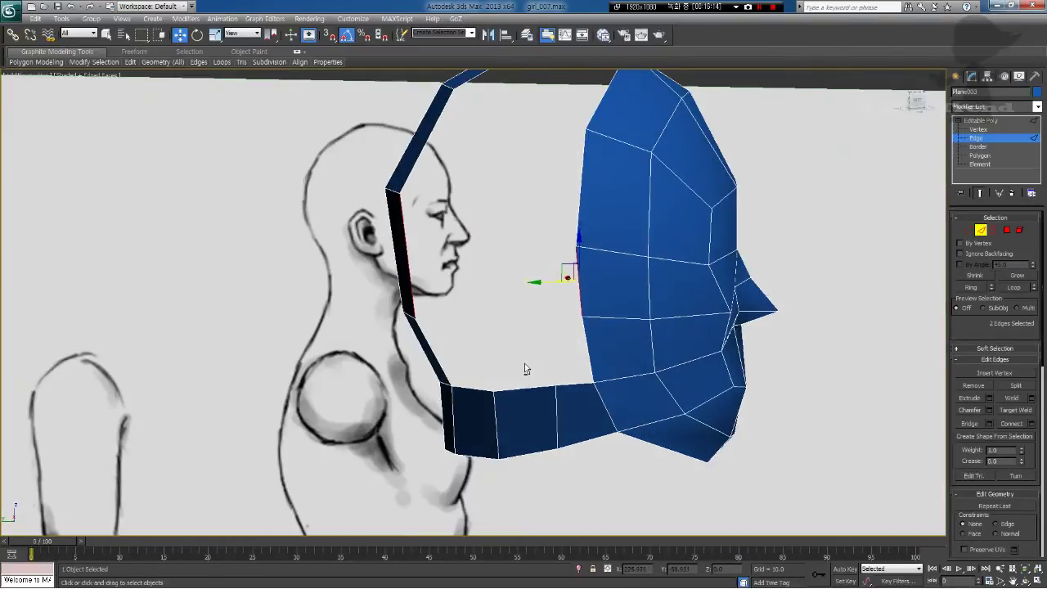
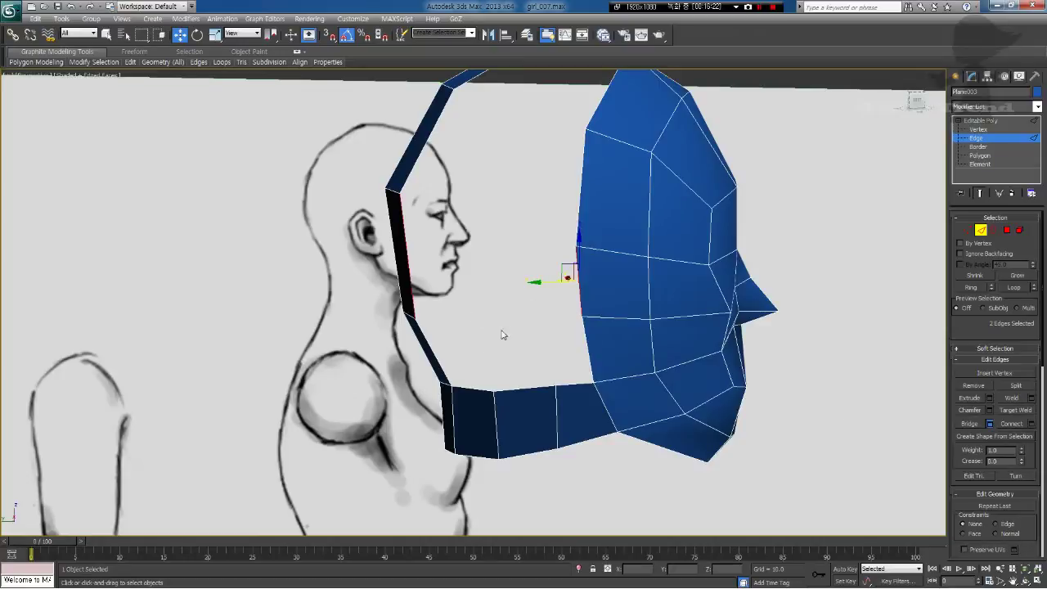
left_click(989, 424)
left_click_drag(501, 295, 795, 324)
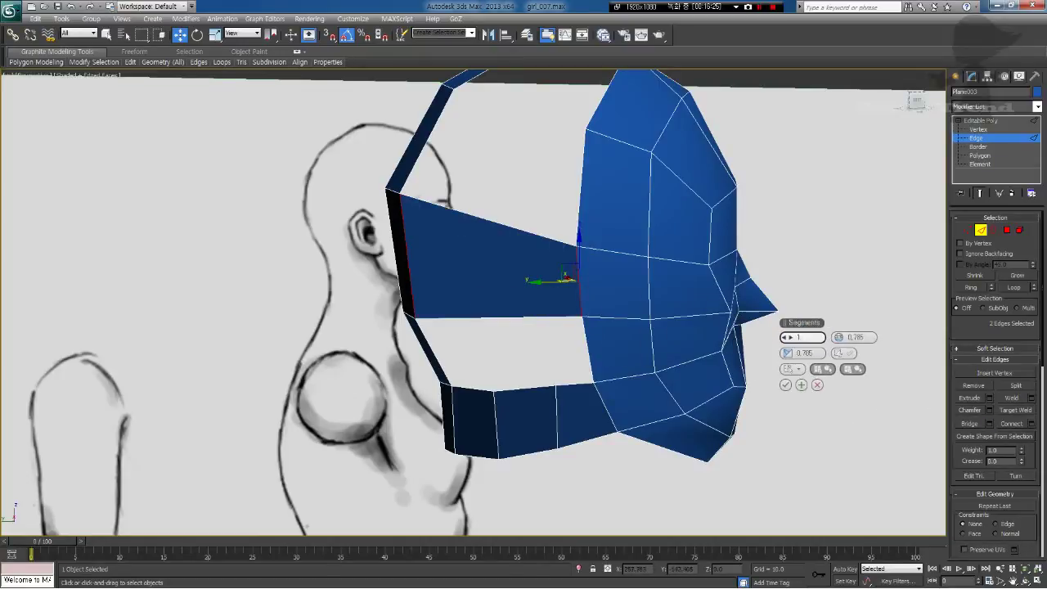
left_click(791, 338)
left_click(791, 338)
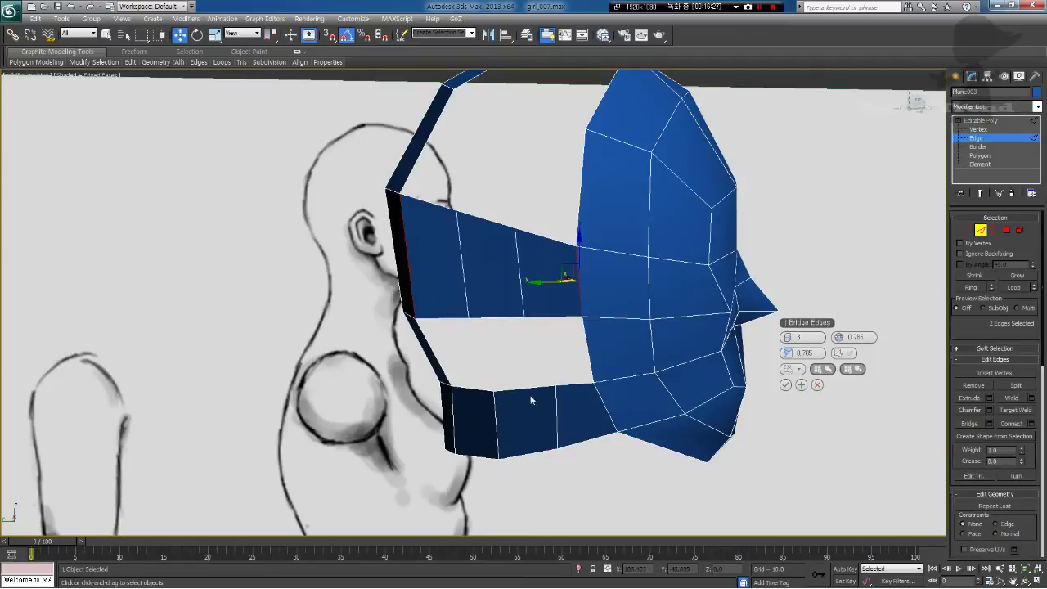
left_click(786, 385)
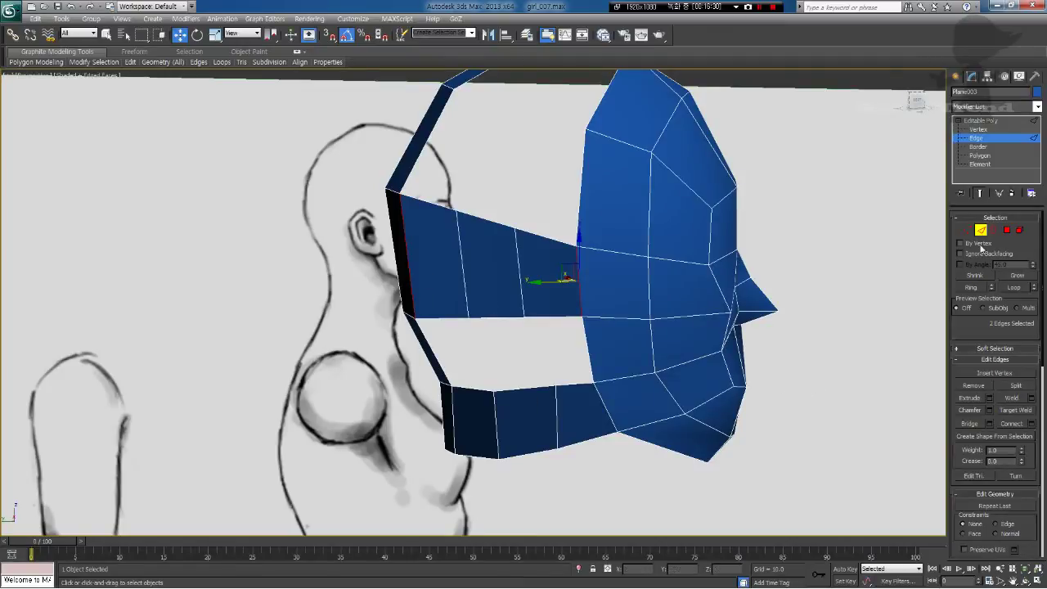
Step: Bridge the middle lower edge of the new side strip to the neck strip's facing upper edge with 1 segment
left_click(989, 423)
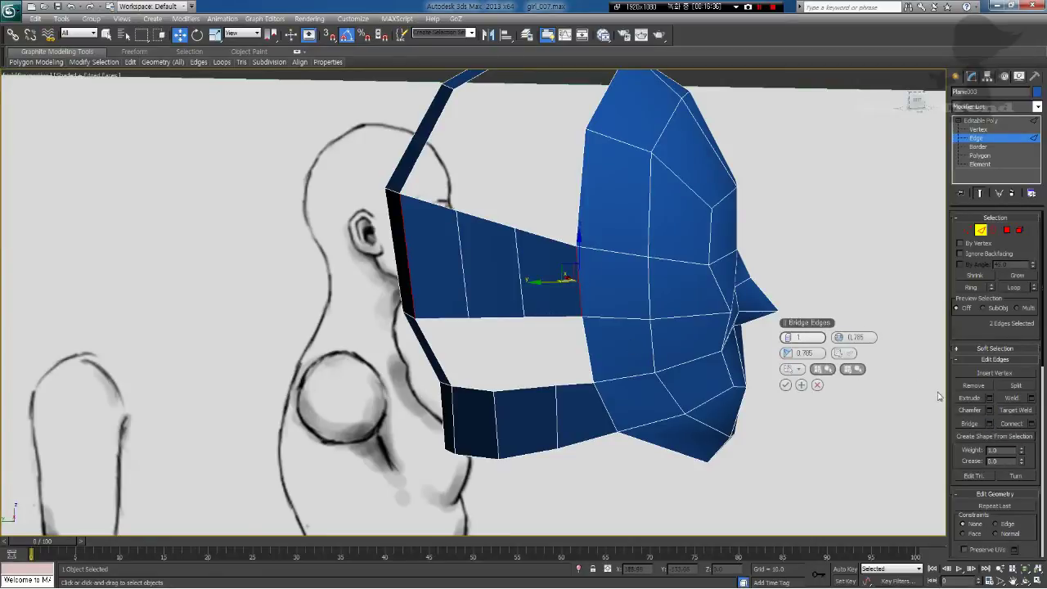
left_click(559, 316)
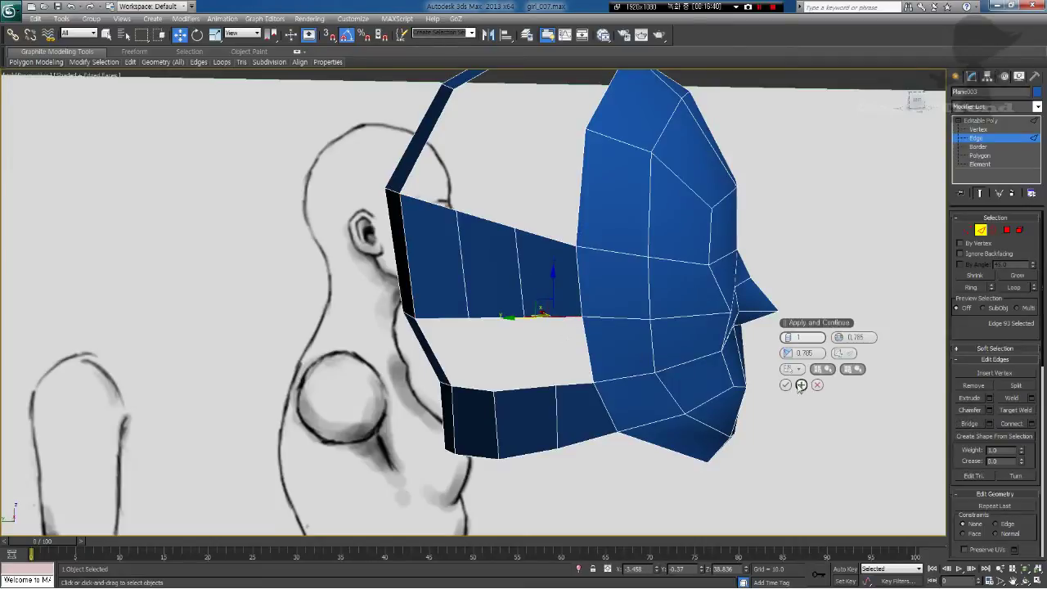
left_click(574, 385, "ctrl")
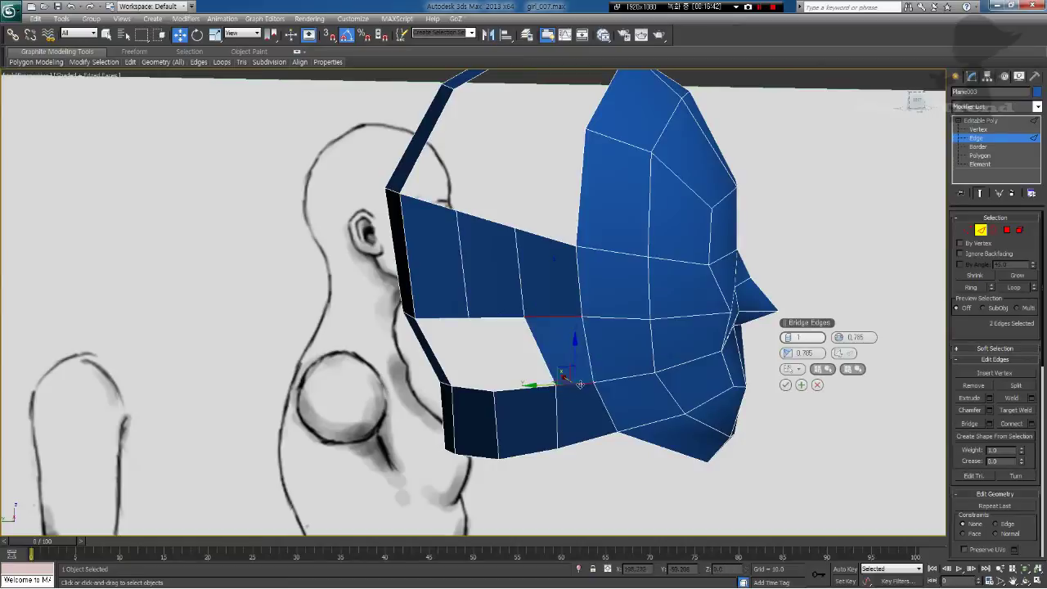
left_click(498, 318)
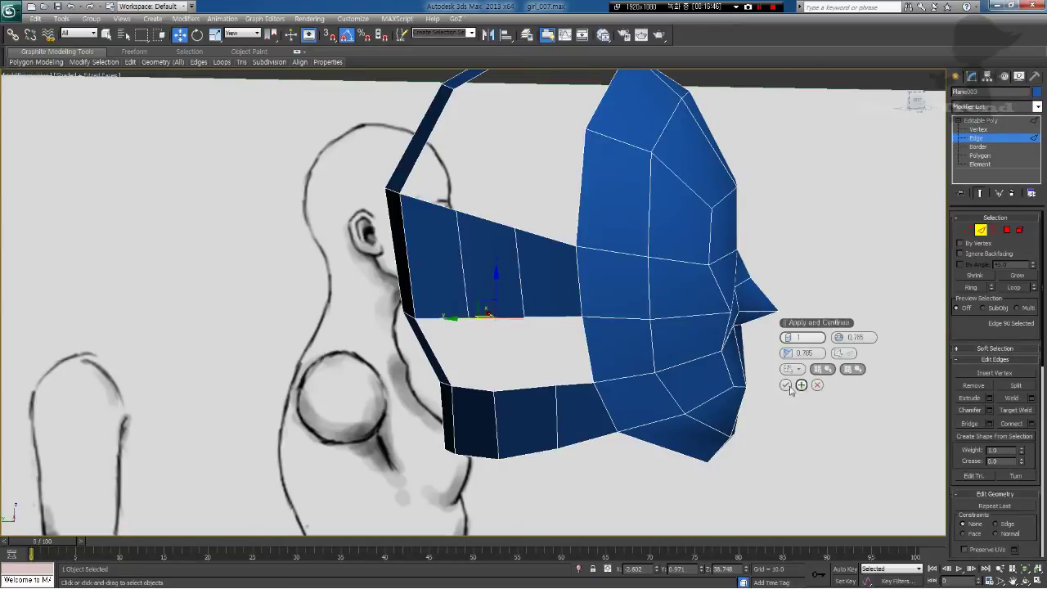
left_click(533, 388, "ctrl")
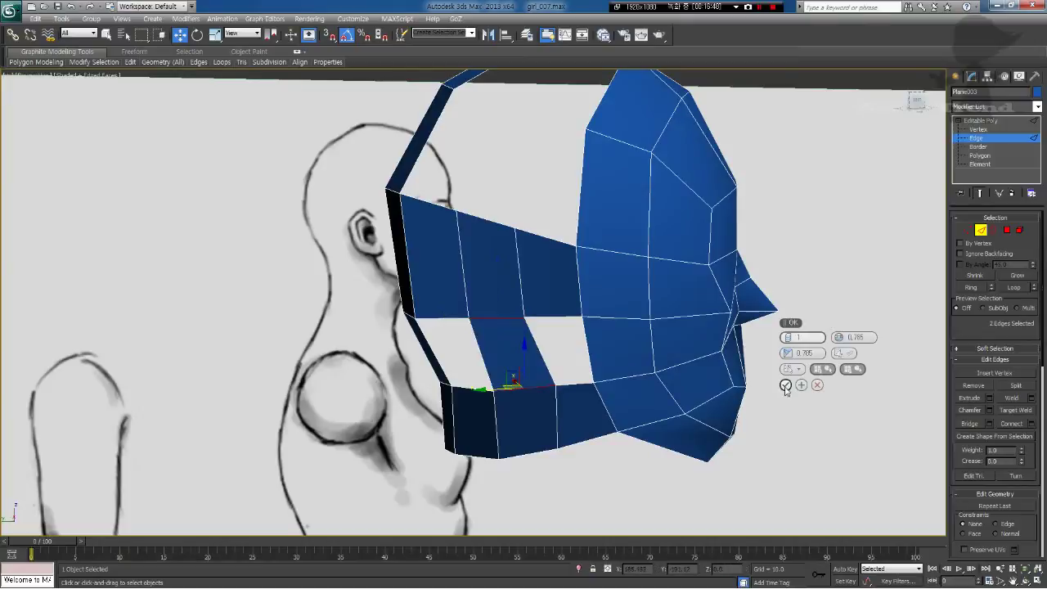
left_click(785, 384)
Step: Bridge the open front and rear edge pairs between the side strip and the neck strip to close both remaining gaps
left_click(556, 317)
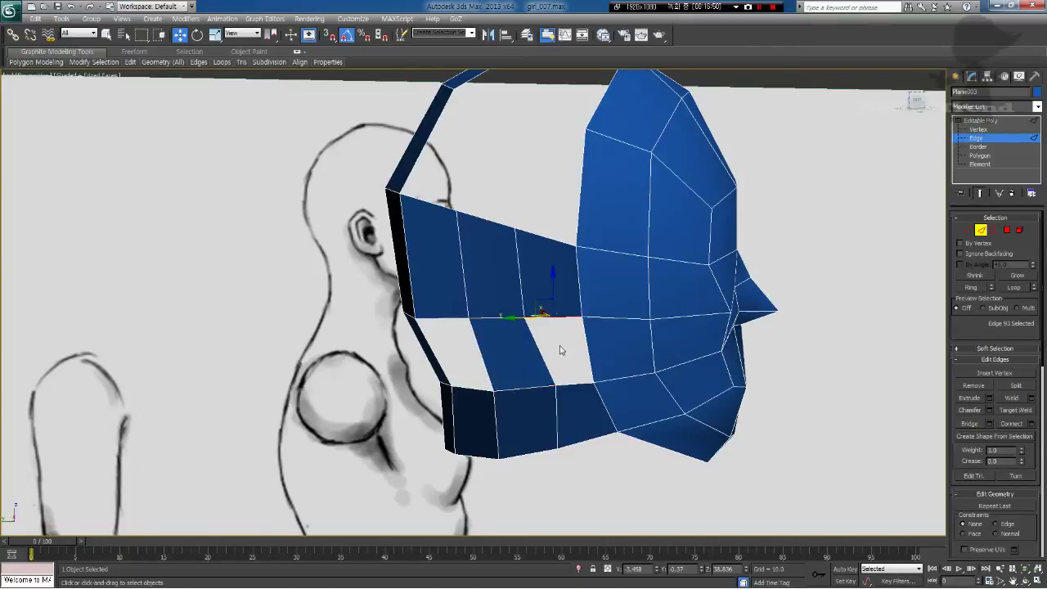
left_click(573, 386, "ctrl")
left_click(976, 424)
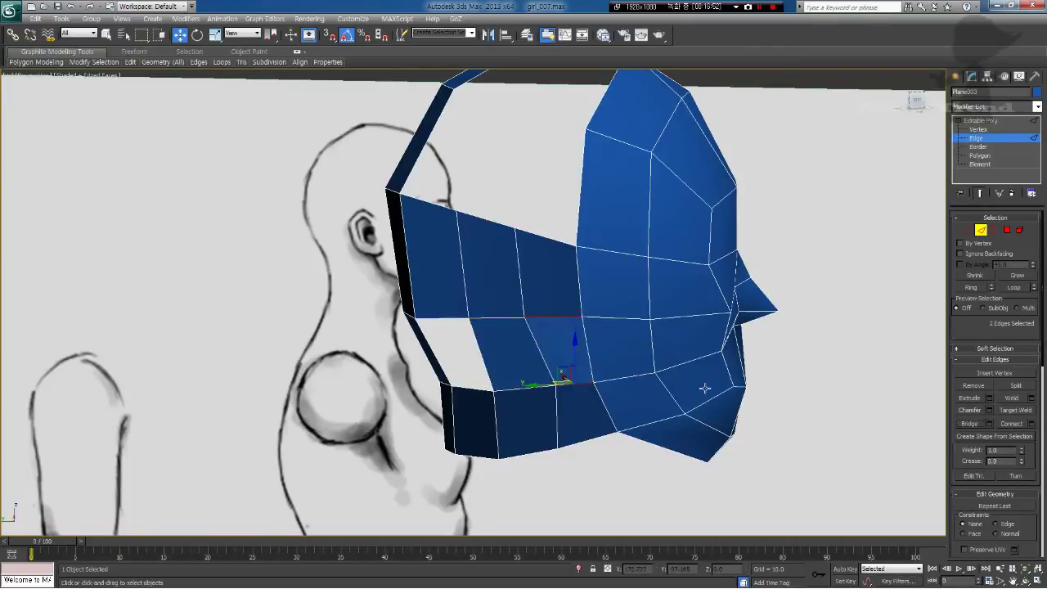
left_click(446, 319)
left_click(481, 390, "ctrl")
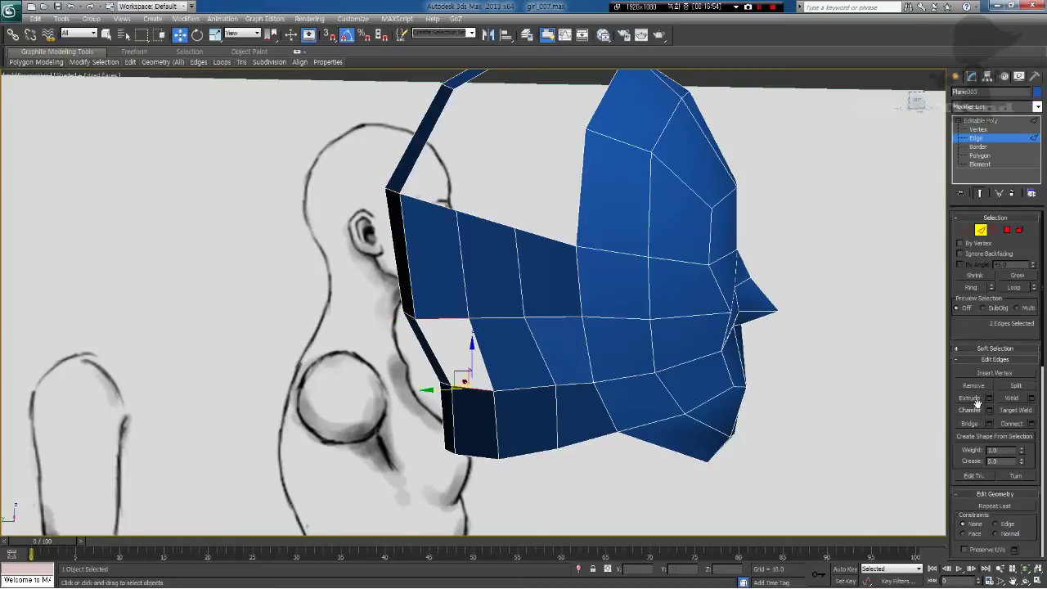
left_click(974, 424)
Step: In the Top view, move the side strip's upper and middle row vertices outward into a rounded curve around the back of the skull
scroll(521, 354, "down", 3)
middle_click_drag(590, 365, 461, 362)
scroll(520, 354, "up", 3)
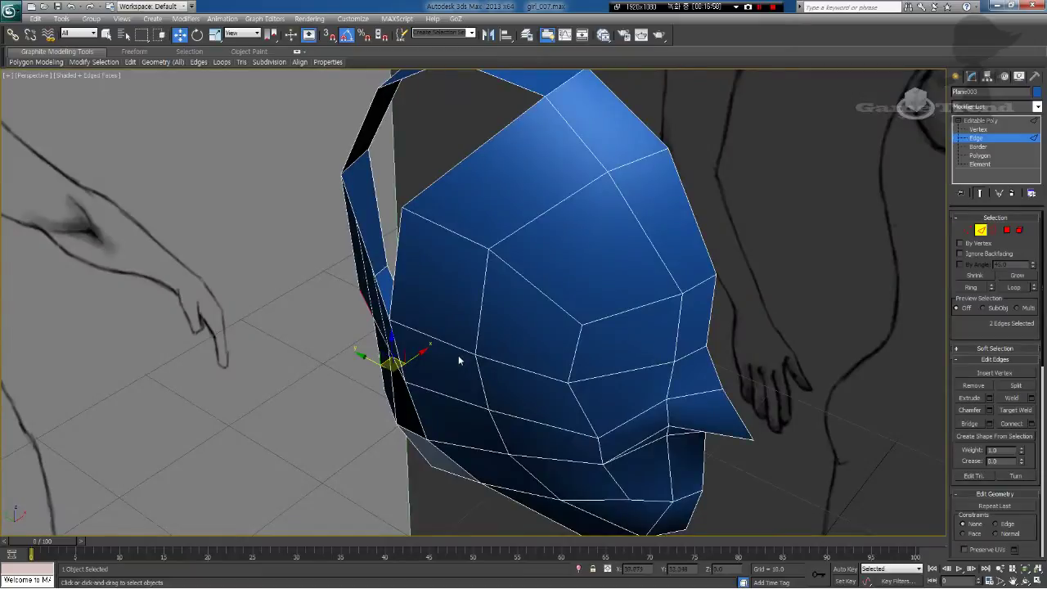
key("f")
scroll(446, 358, "up", 3)
key("t")
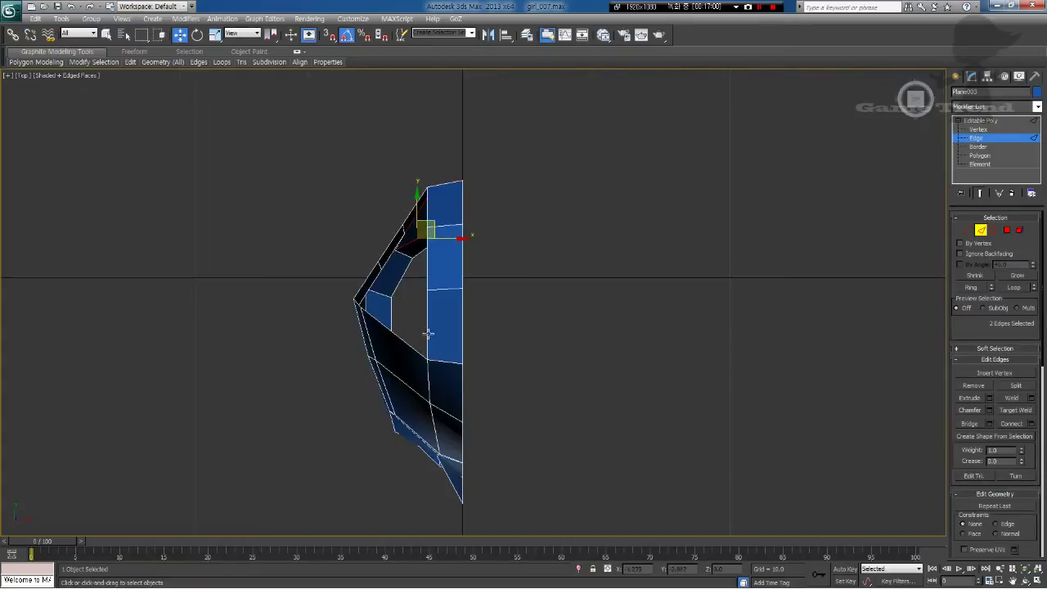
scroll(428, 334, "up", 2)
middle_click_drag(427, 325, 423, 357)
middle_click_drag(376, 312, 404, 335)
scroll(405, 335, "up", 2)
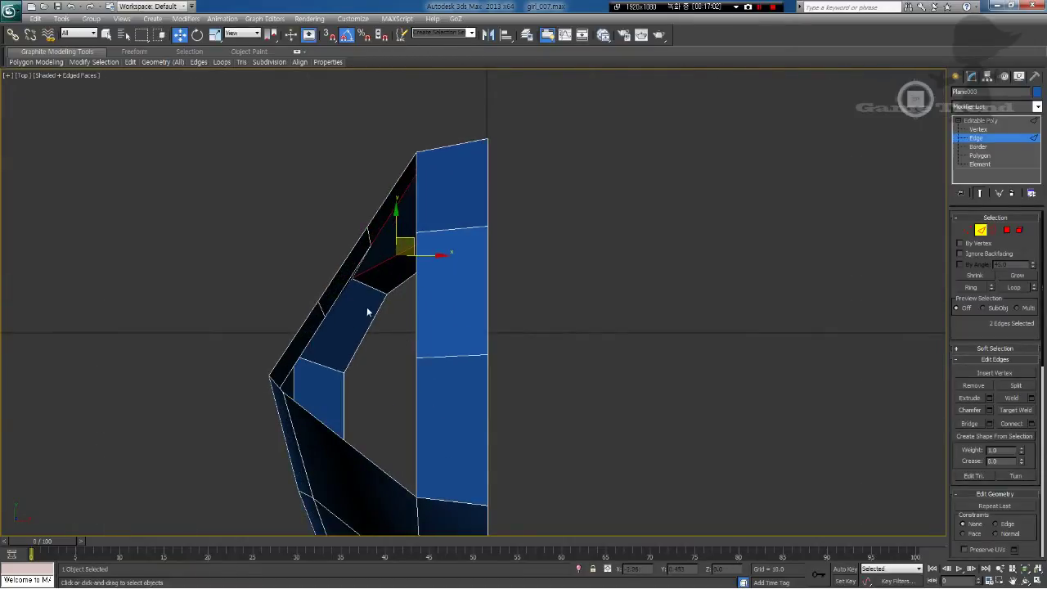
left_click(968, 231)
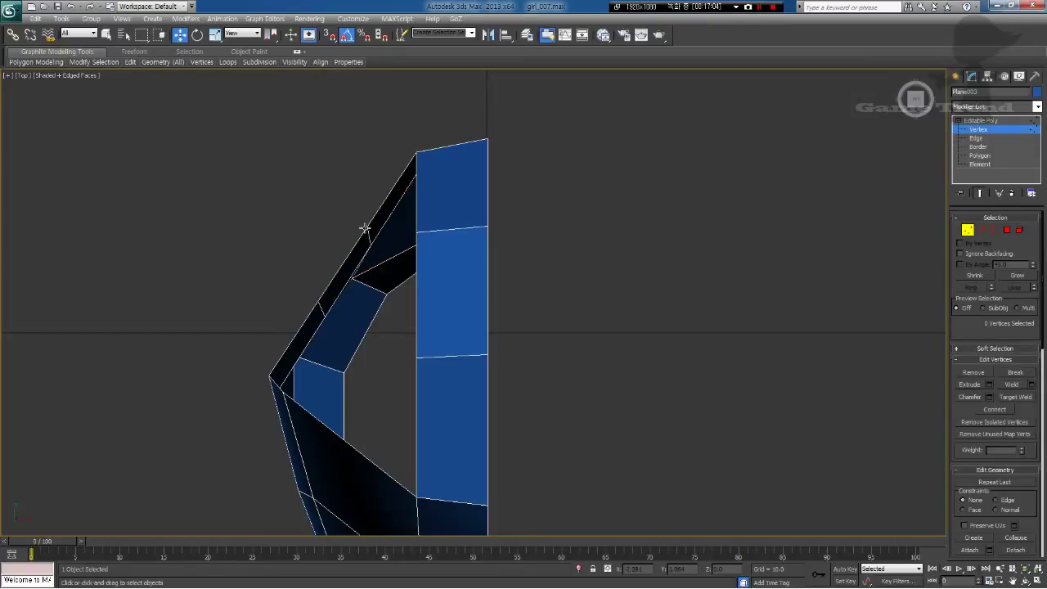
left_click(366, 228)
left_click_drag(380, 214, 353, 192)
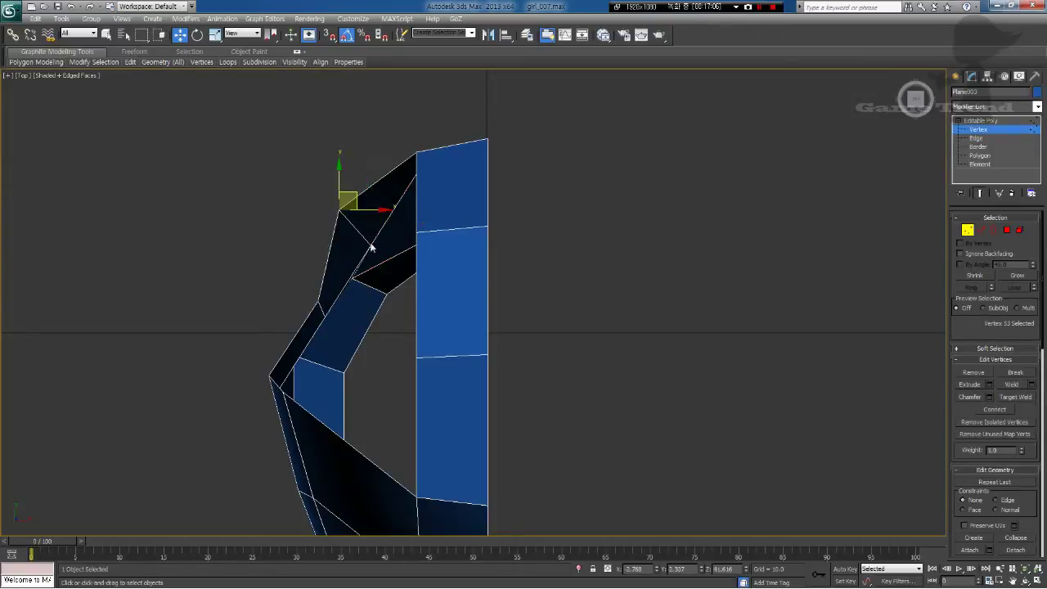
left_click_drag(372, 245, 352, 222)
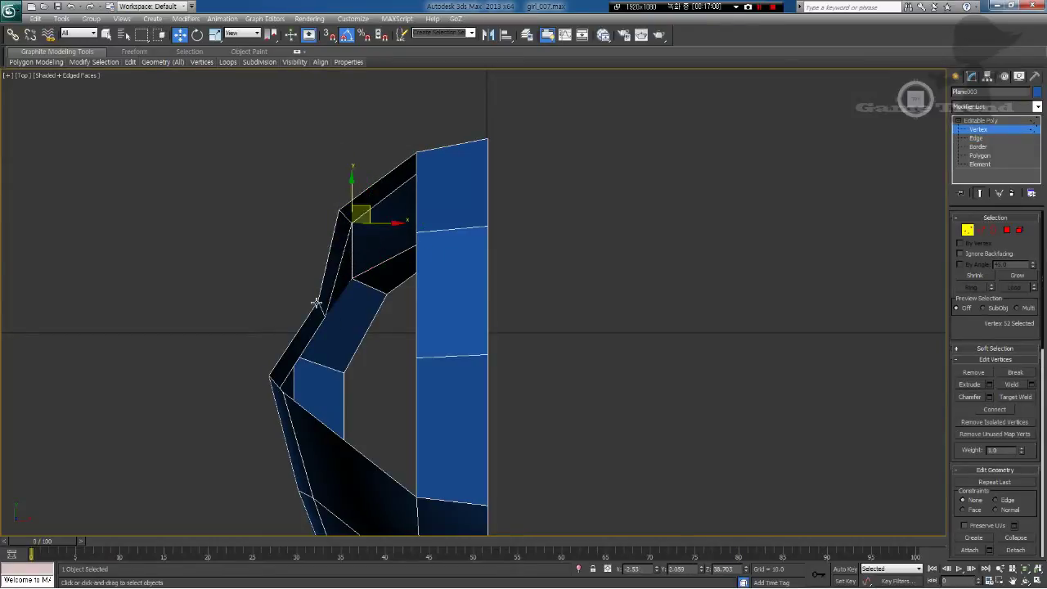
left_click_drag(316, 303, 294, 293)
left_click(316, 347)
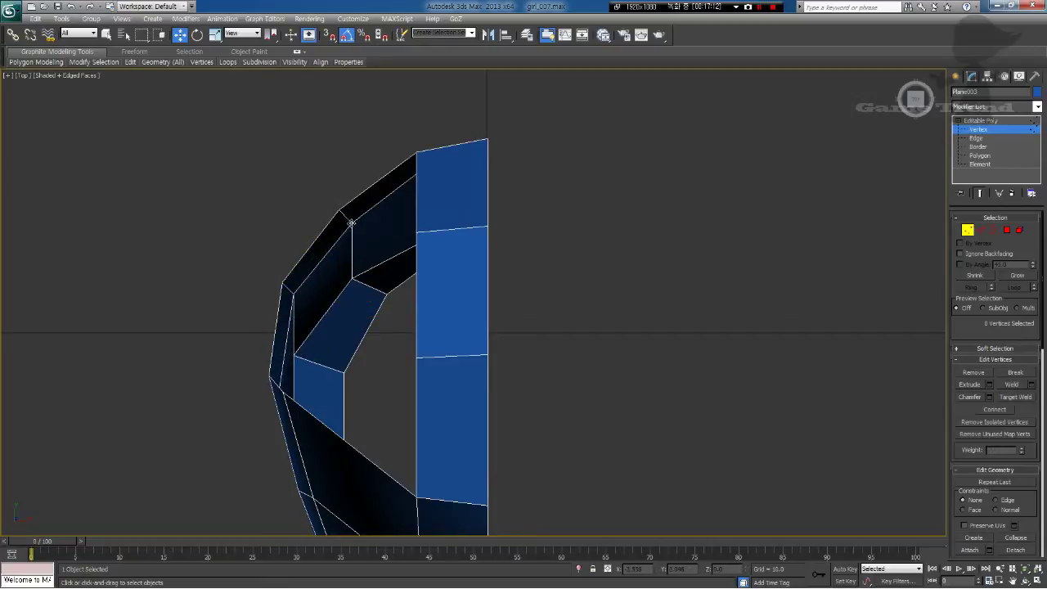
Step: Nudge the middle row vertices and move the lower row's two vertices outward and back to follow the same rounded contour
left_click_drag(352, 222, 348, 220)
left_click_drag(294, 294, 293, 292)
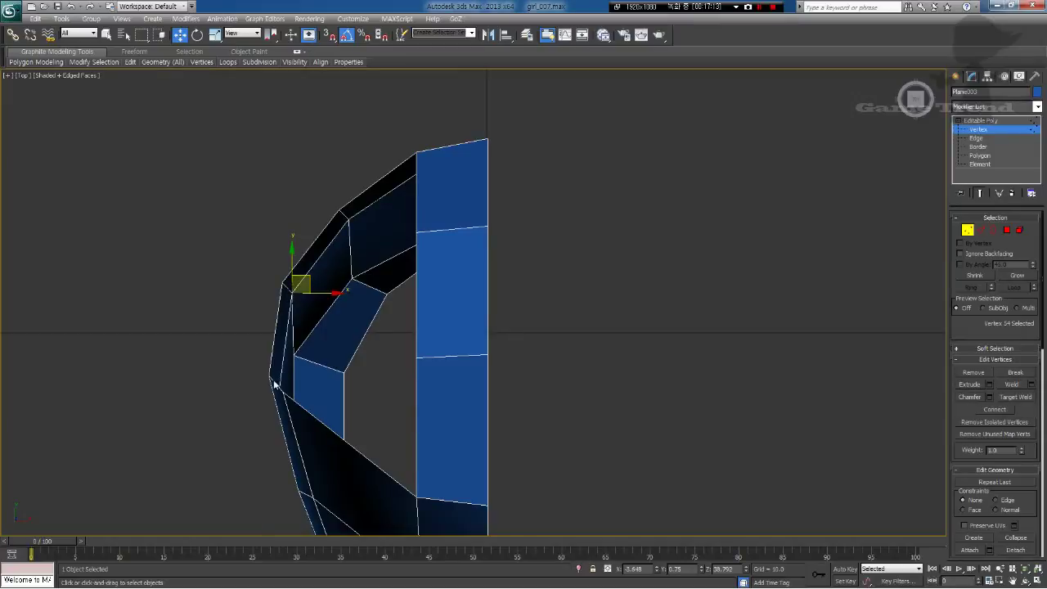
left_click_drag(295, 355, 307, 324)
left_click_drag(353, 279, 360, 254)
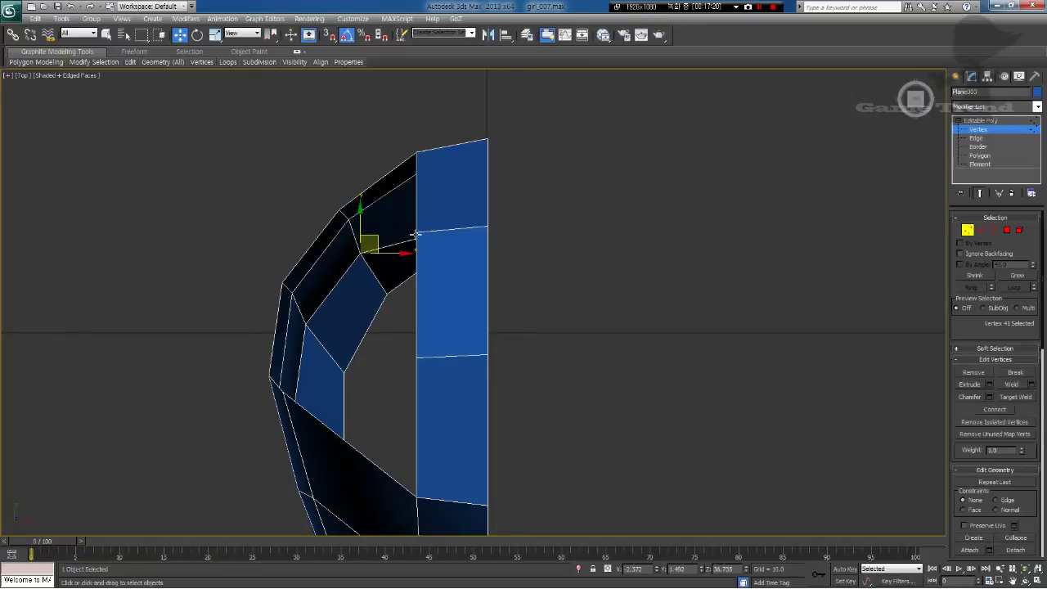
Step: In wireframe display, move the lower back-of-head vertex and its centre-line neighbour rearward to continue the rounded curve, and restore shaded display
key("F3")
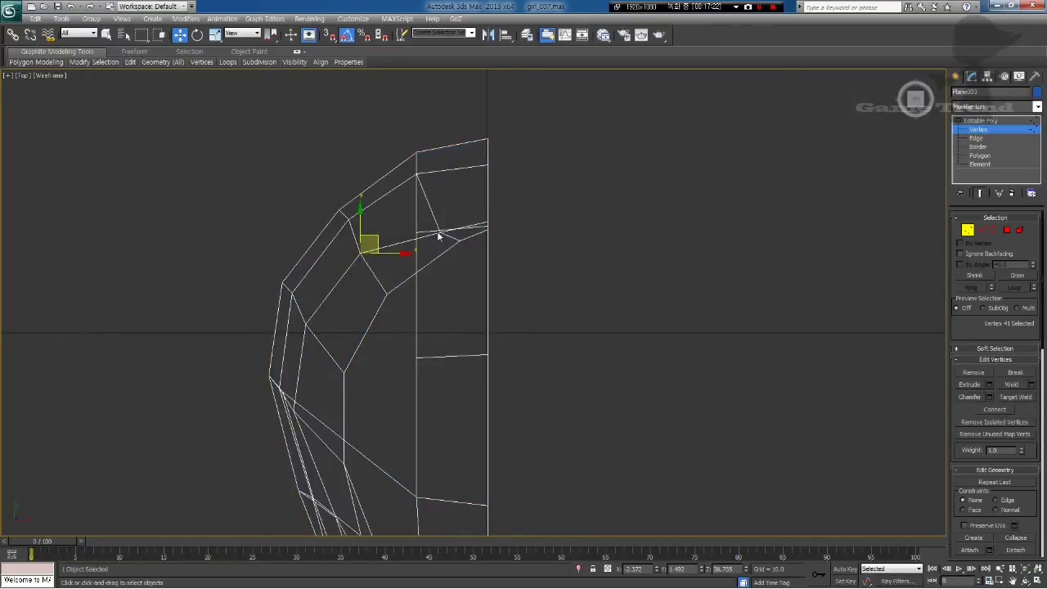
left_click(442, 232)
left_click_drag(457, 216, 489, 181)
left_click(489, 222)
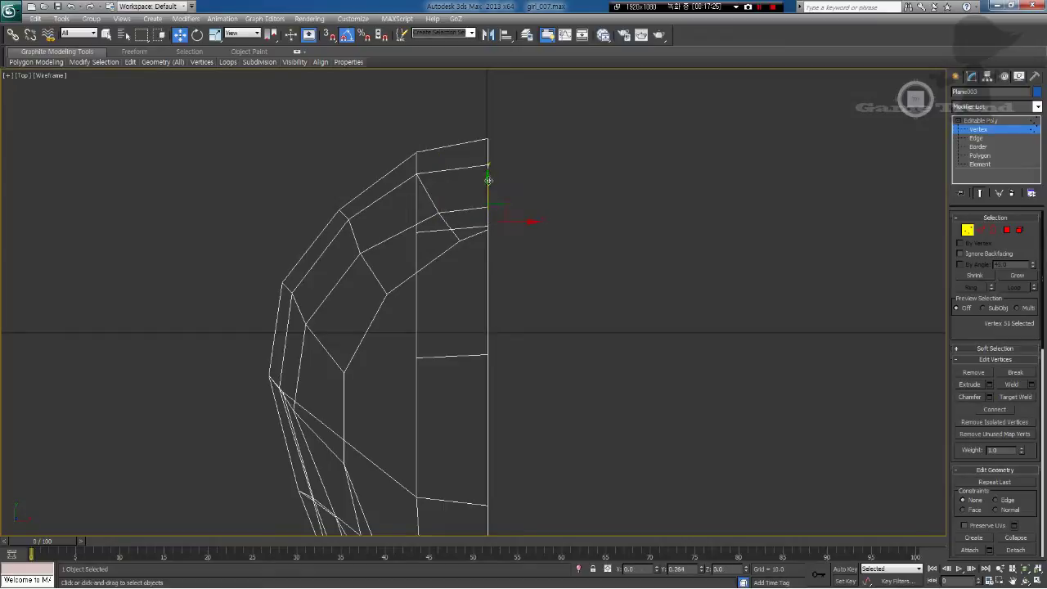
left_click(417, 233)
key("F3")
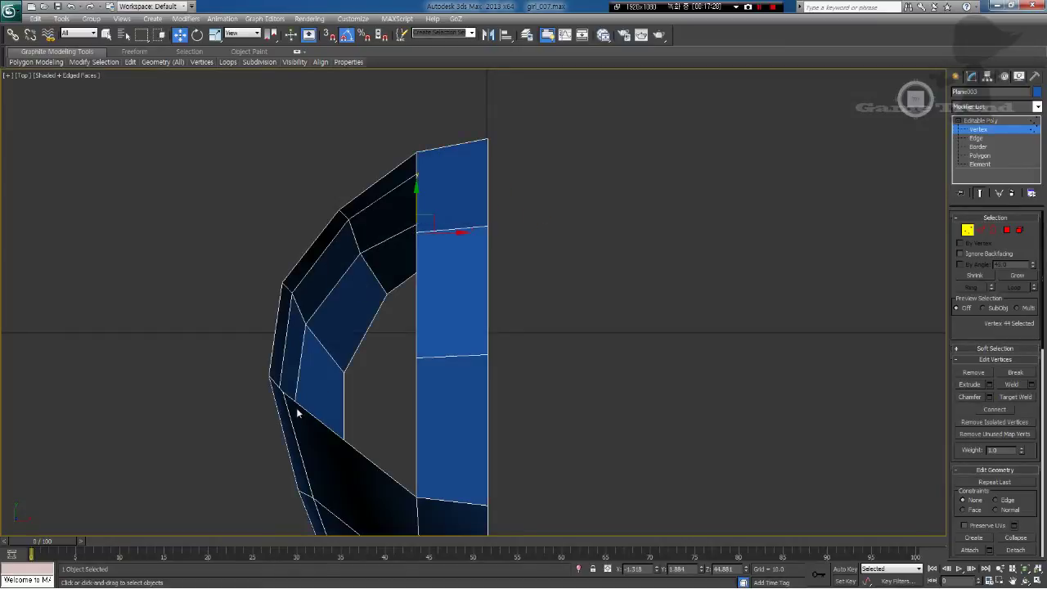
key("F3")
left_click(294, 409)
key("F3")
Step: In the Perspective view, select the open border on the side of the upper skull and cap it with a polygon
key("p")
middle_click_drag(422, 439, 528, 353, "alt")
key("z")
scroll(523, 361, "down", 15)
scroll(469, 350, "up", 5)
middle_click_drag(471, 319, 524, 324)
middle_click_drag(524, 324, 542, 420)
middle_click_drag(435, 340, 423, 305, "alt")
scroll(444, 300, "up", 3)
left_click(993, 231)
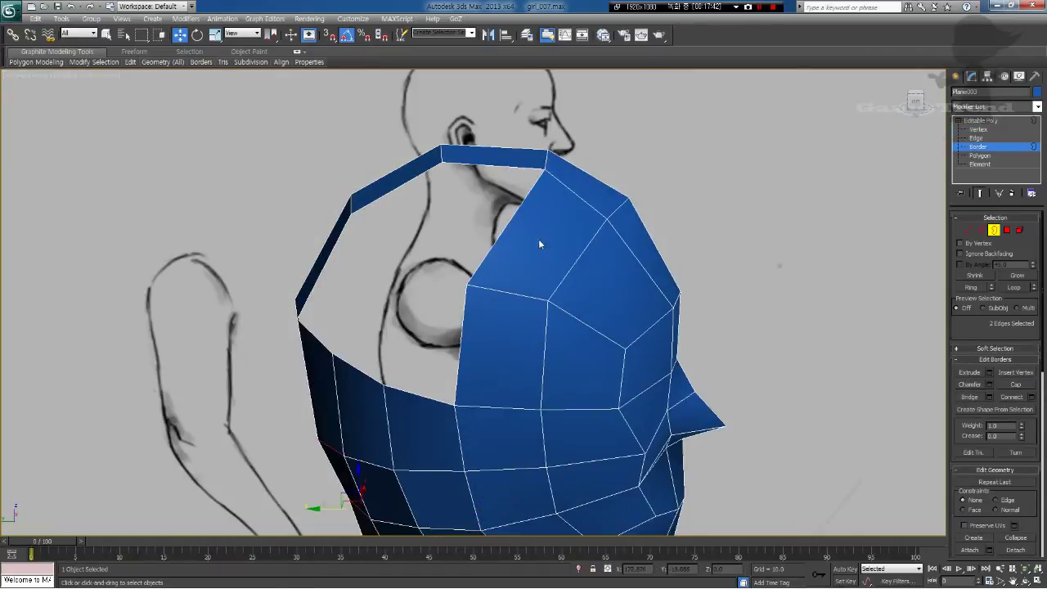
left_click(510, 222)
middle_click_drag(485, 247, 537, 303, "alt")
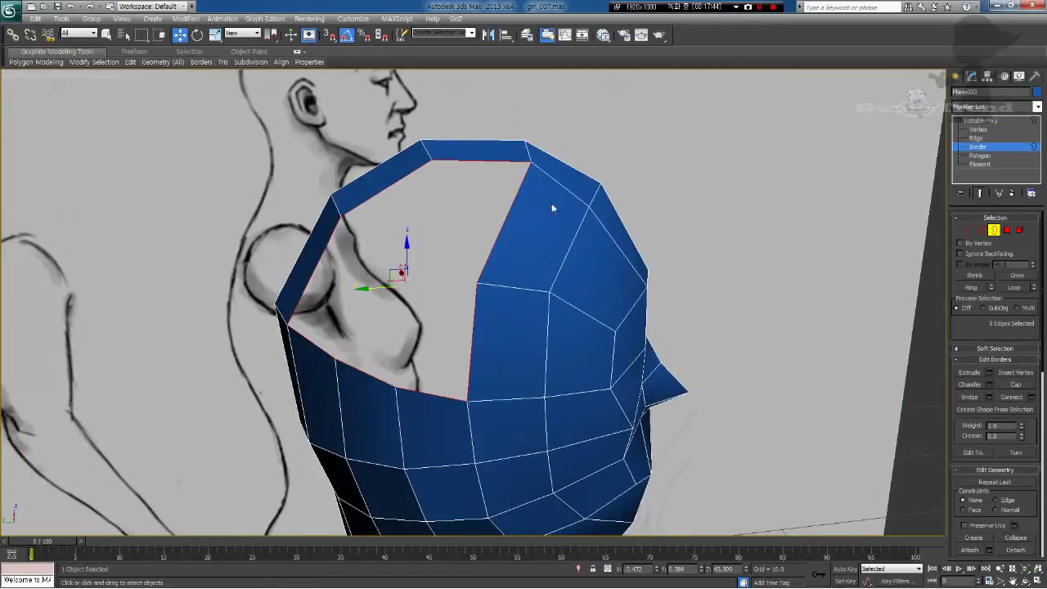
left_click(1019, 384)
middle_click_drag(504, 369, 487, 357, "alt")
Step: Cut the cap from the face's upper border vertex to the rear strip corner, and from the two side strip vertices up to that cut
left_click(982, 230)
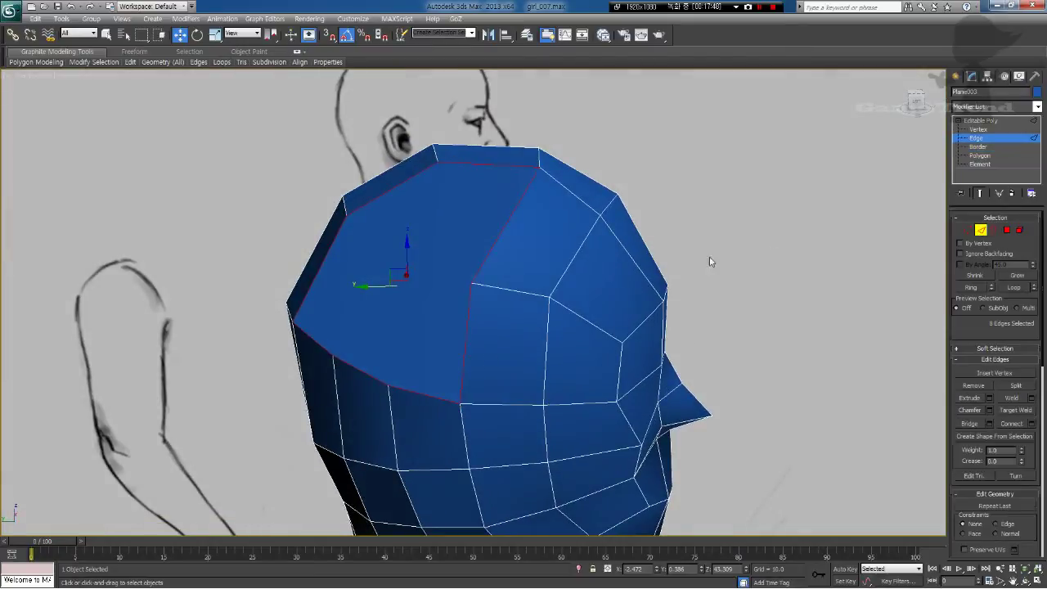
key("alt+c")
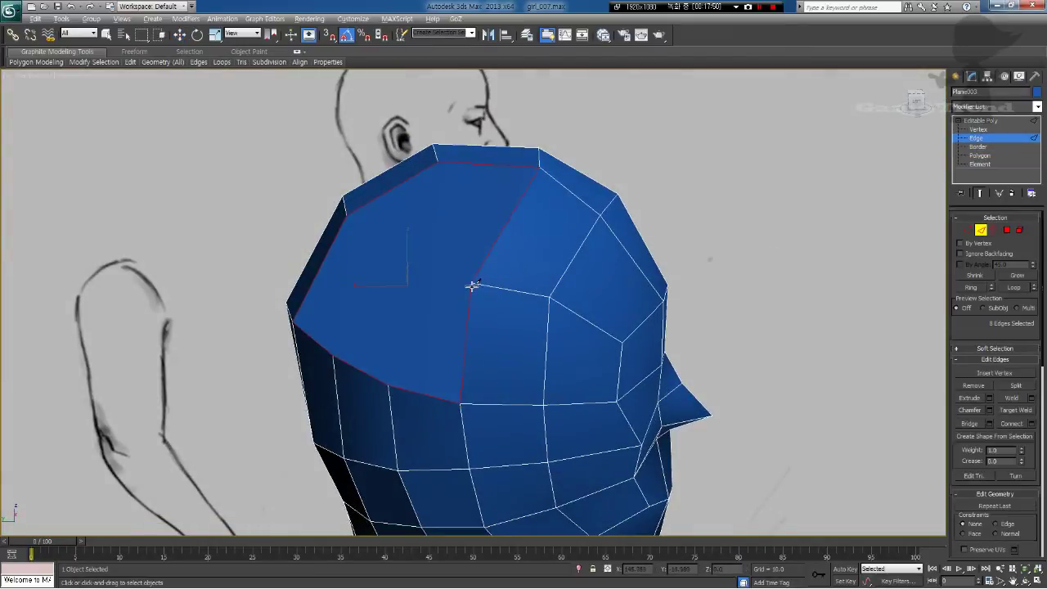
left_click(473, 283)
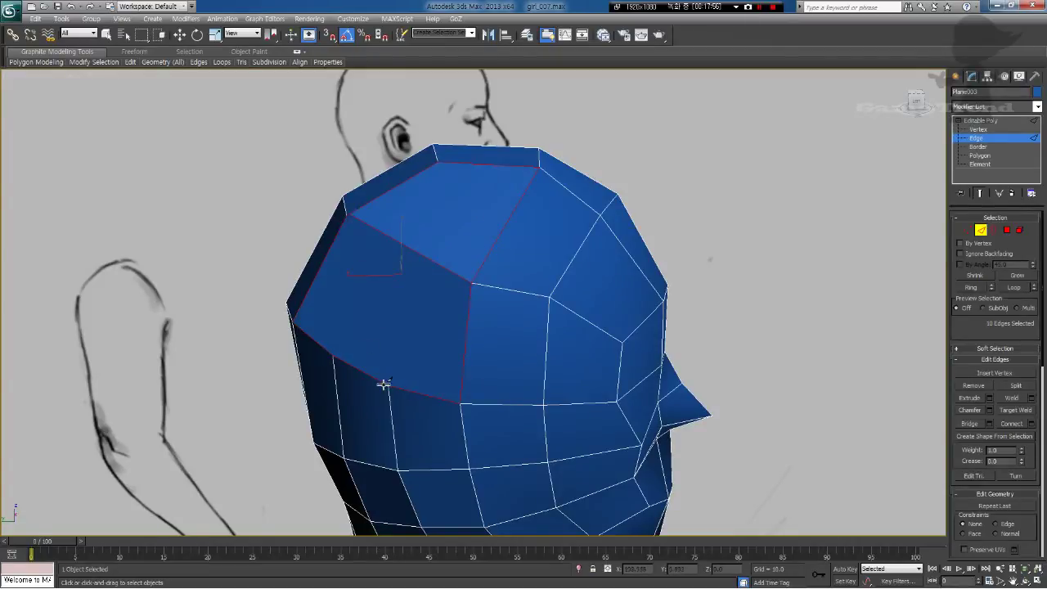
middle_click_drag(365, 248, 394, 253)
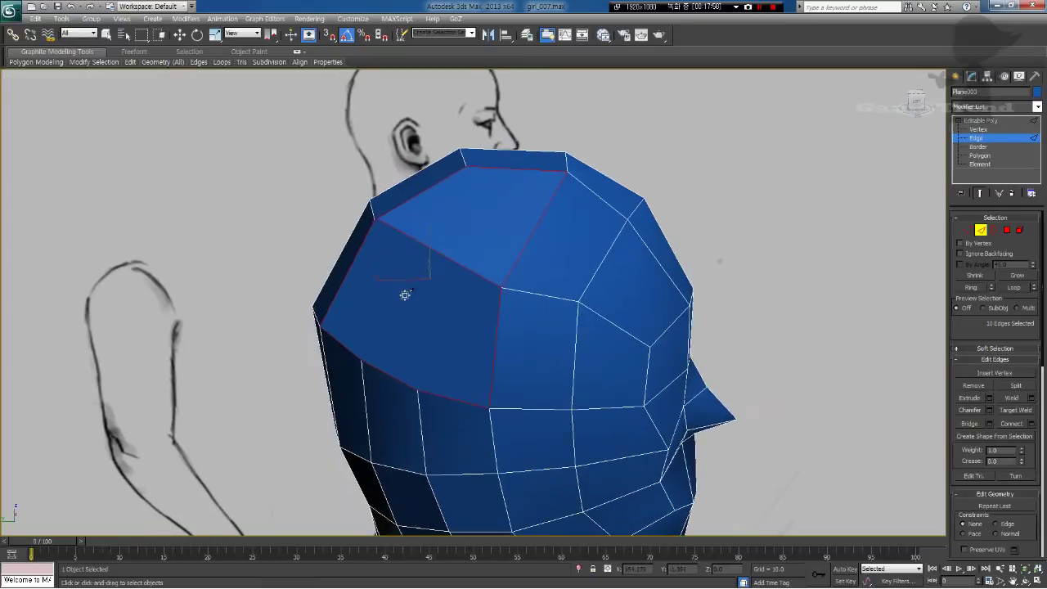
left_click(417, 390)
left_click(449, 258)
left_click(363, 361)
left_click(407, 235)
Step: Target Weld the vertex at the rear end of the long cut onto the adjoining corner of the skull strip
middle_click_drag(418, 287, 432, 288, "alt")
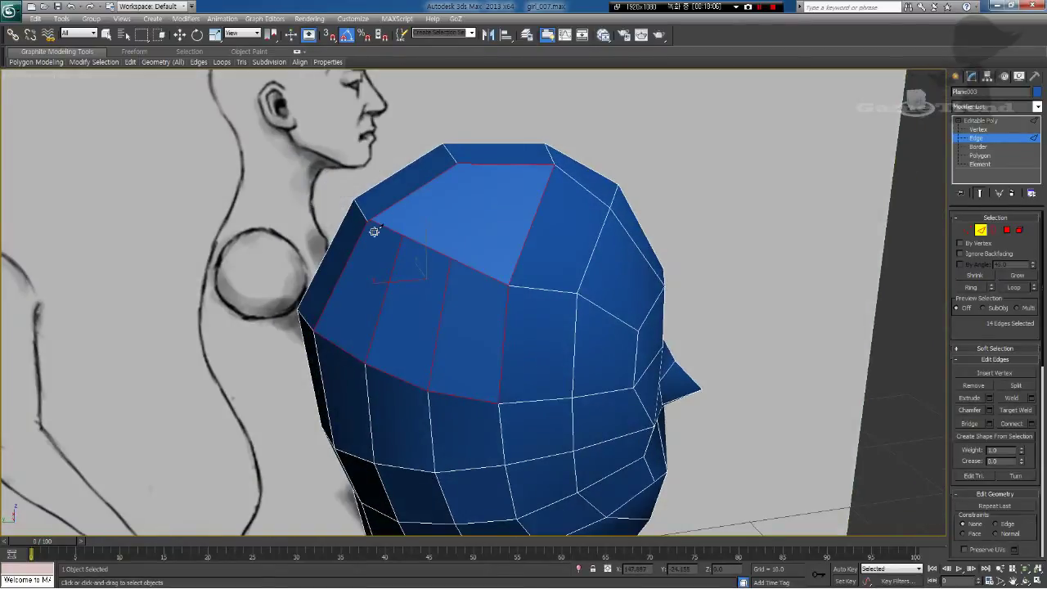
key("1")
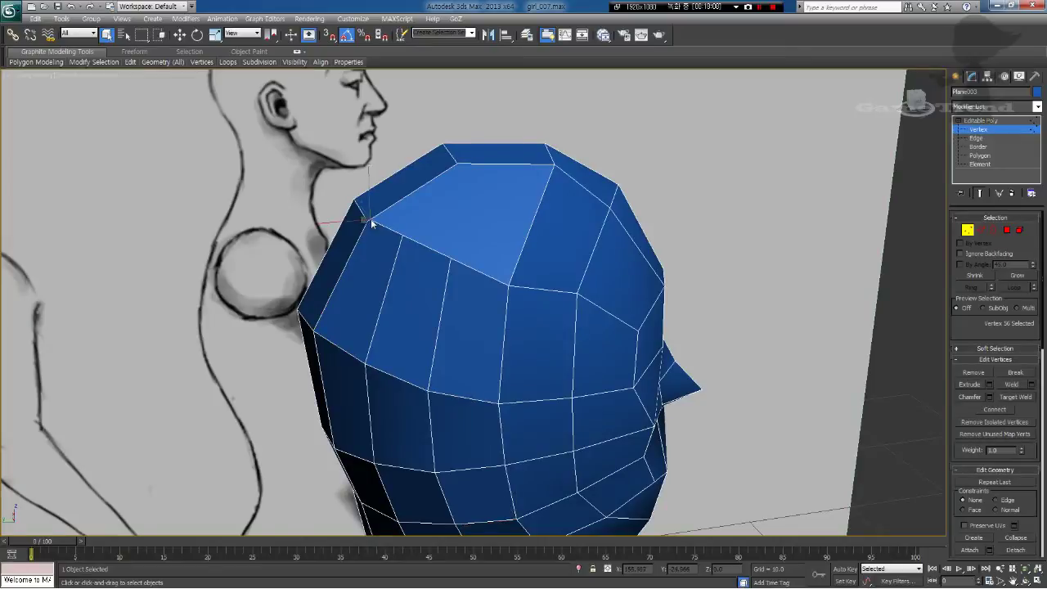
right_click(371, 222)
left_click(355, 291)
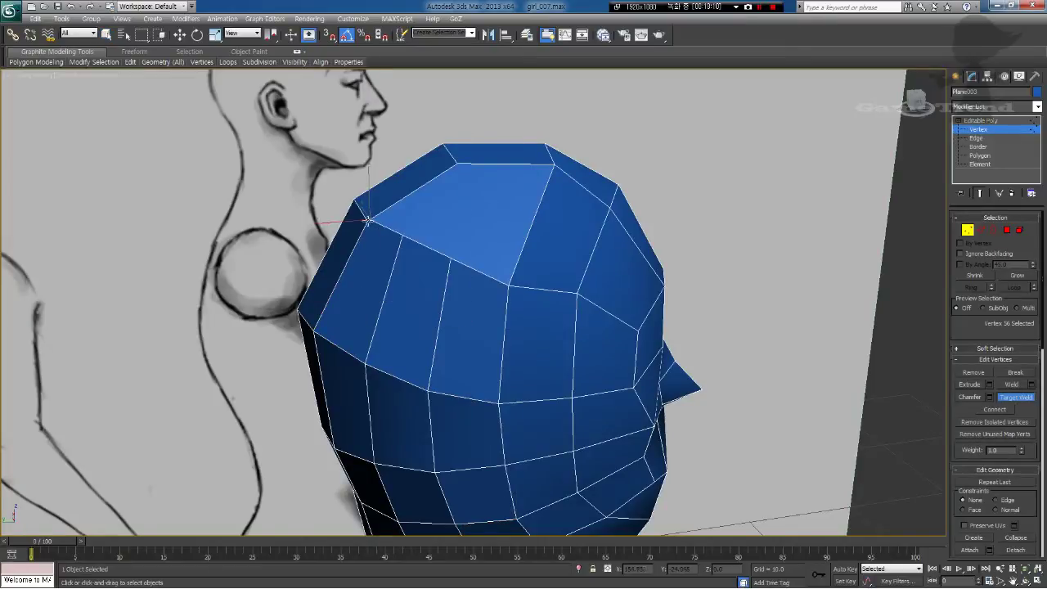
left_click(368, 220)
mouse_move(435, 295)
middle_mouse_down("alt")
mouse_move(449, 276)
mouse_move(428, 314)
middle_mouse_up("alt")
Step: In the Left view, move the vertices along the long cut down and outward into a smooth, evenly spaced curve
key("l")
scroll(427, 313, "up", 5)
middle_click_drag(405, 267, 427, 299)
right_click(428, 286)
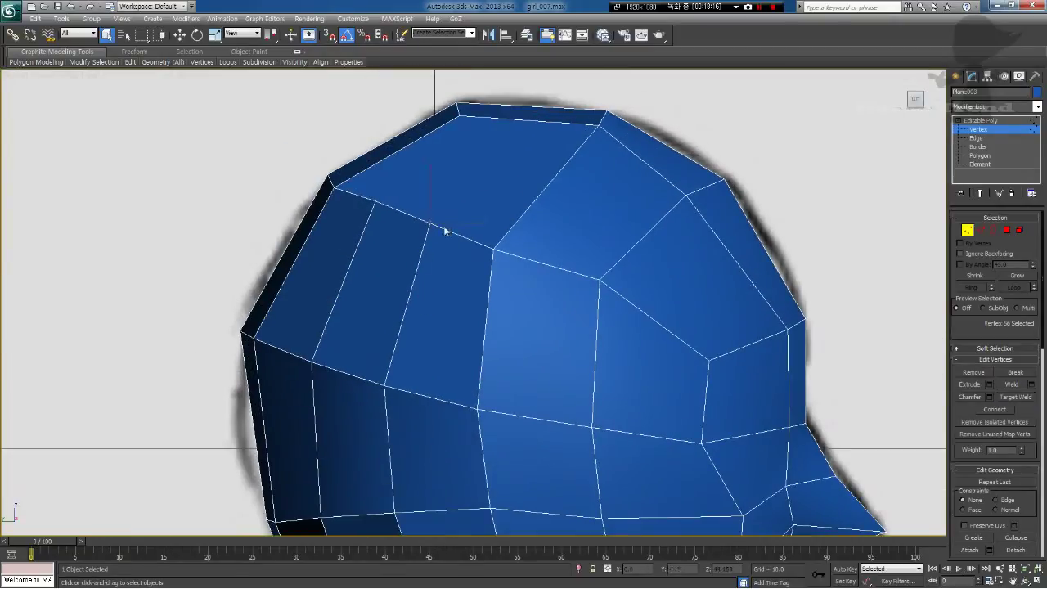
key("w")
left_click_drag(448, 206, 443, 226)
left_click_drag(493, 248, 503, 258)
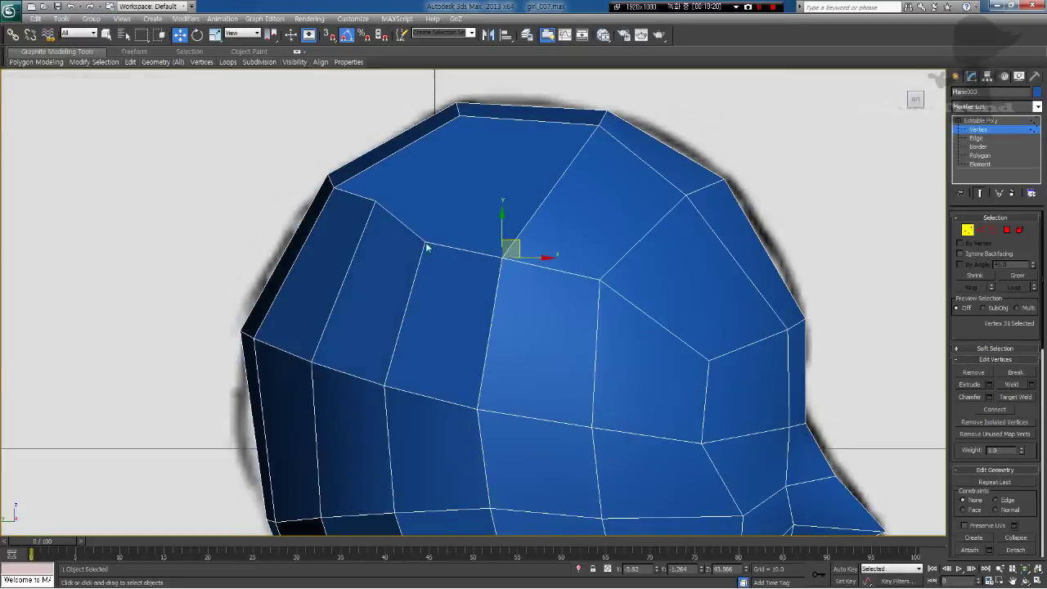
left_click_drag(375, 203, 368, 214)
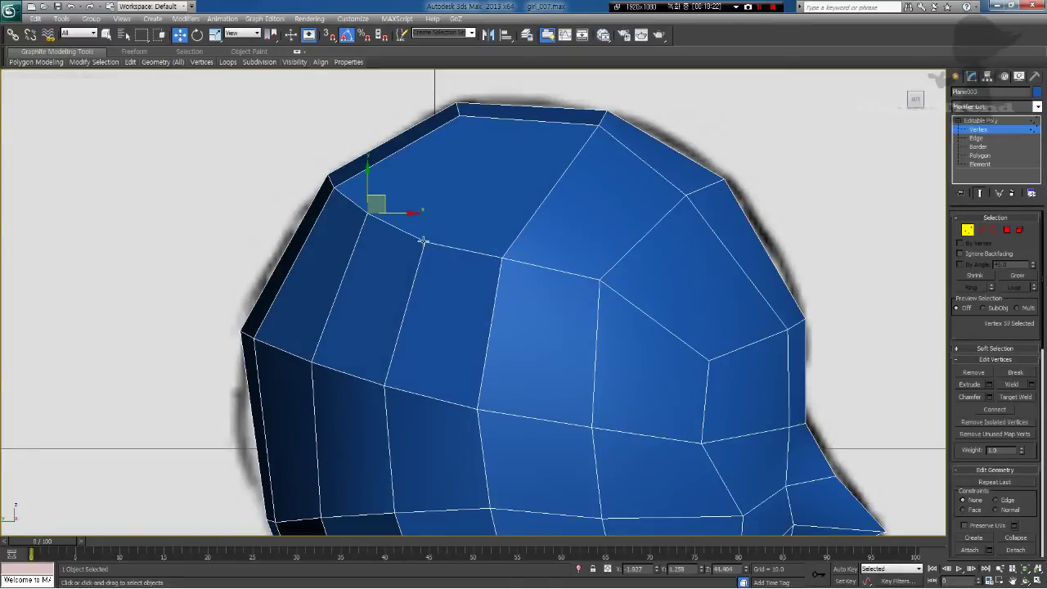
left_click_drag(423, 242, 431, 242)
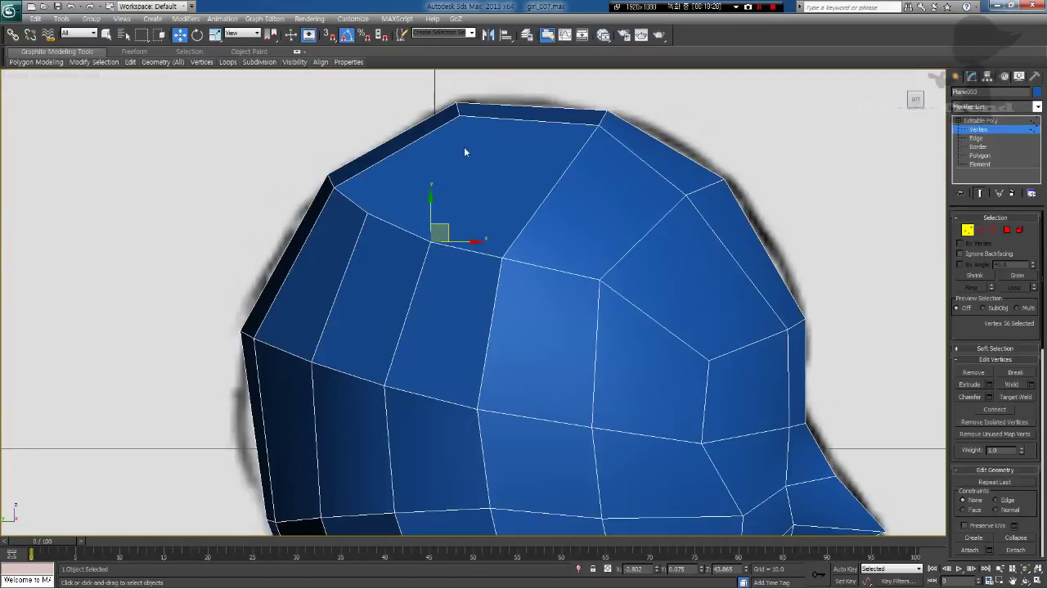
Step: Connect the skull strip's top rear vertex to the middle vertex of the cut below it with a new edge
left_click(459, 115)
left_click(432, 243, "ctrl")
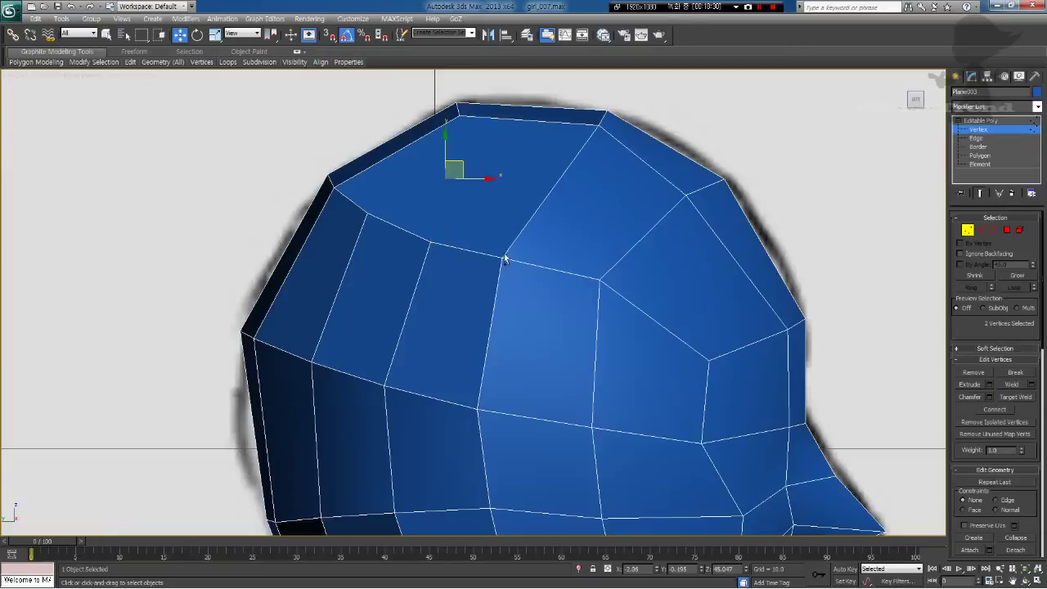
left_click(997, 409)
Step: Reposition the cut row's vertices, raising the middle and front ones and shifting the forehead-side vertex forward to even out the crown polygons
left_click(367, 215)
left_click_drag(380, 202, 372, 212)
left_click(460, 238)
left_click_drag(432, 242, 450, 196)
left_click_drag(501, 260, 526, 217)
left_click_drag(601, 281, 630, 278)
Step: Raise the four vertices of the next row down on the side of the skull so the row levels out toward the back
middle_click_drag(625, 461, 627, 364)
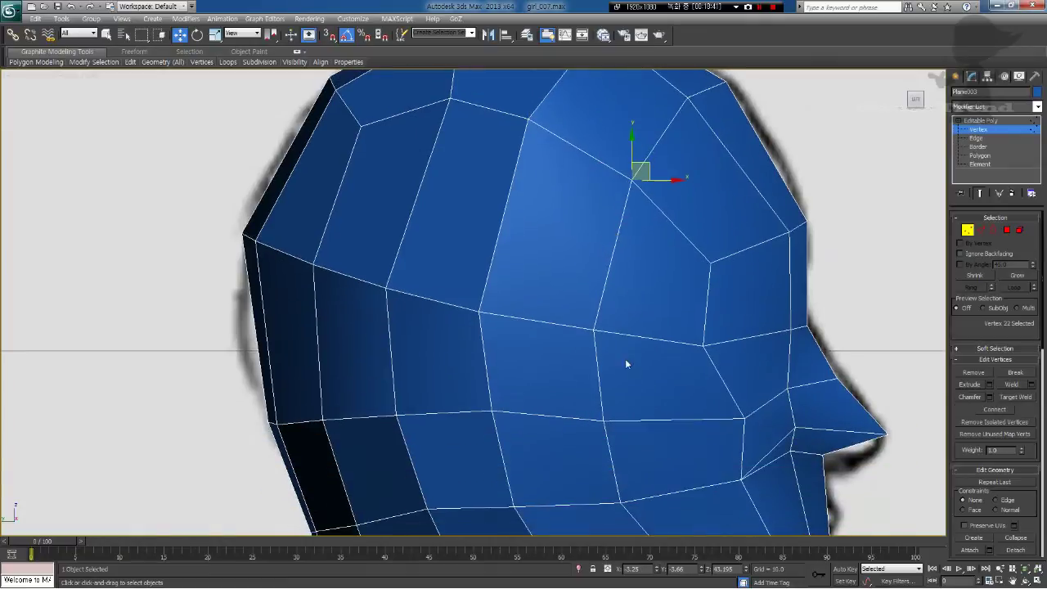
left_click_drag(480, 312, 484, 280)
left_click_drag(383, 286, 395, 255)
left_click_drag(314, 265, 323, 233)
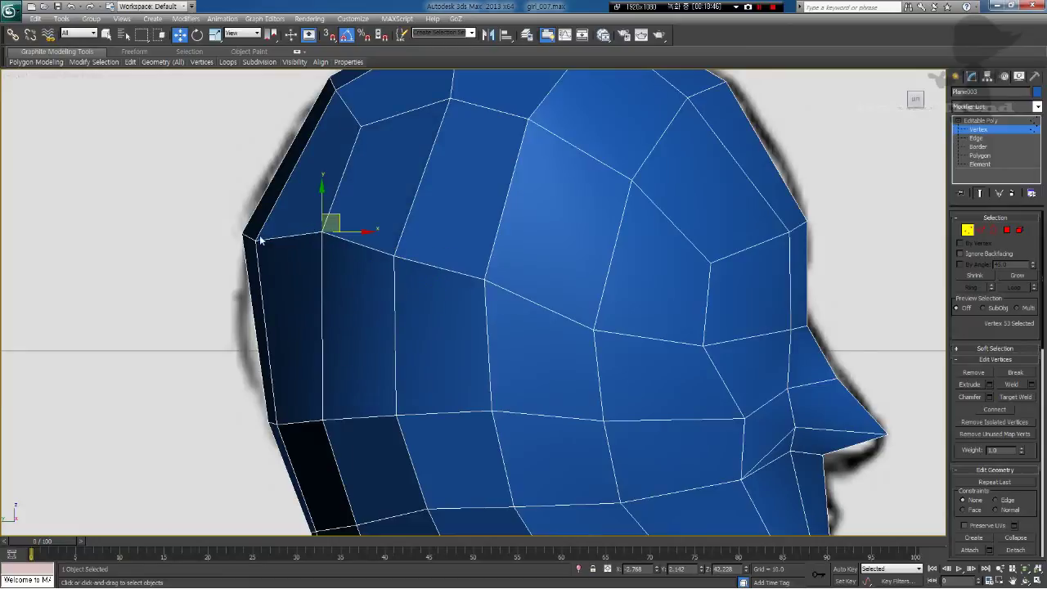
left_click_drag(255, 240, 253, 232)
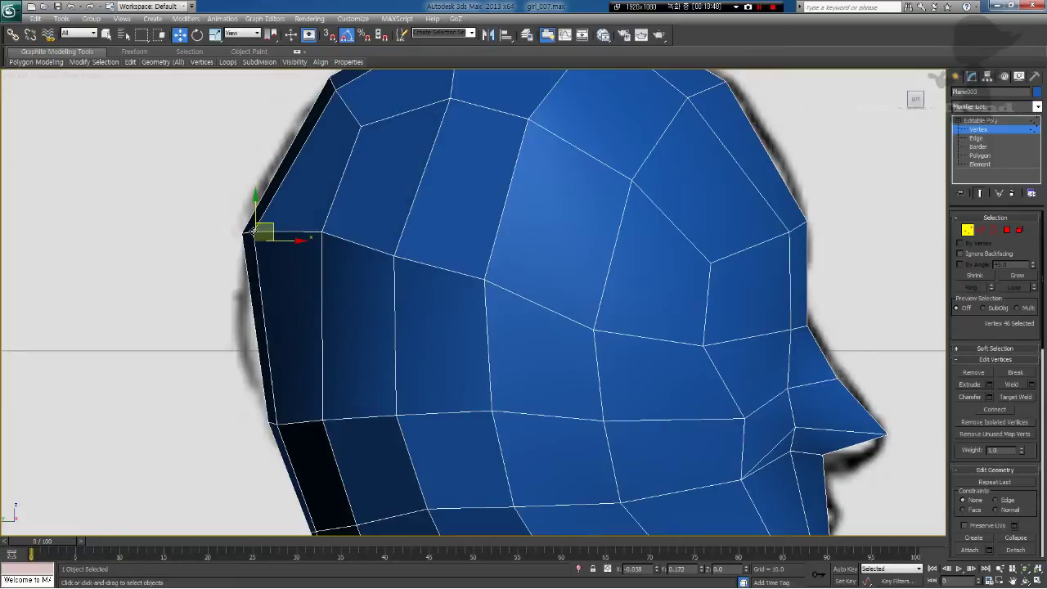
left_click(283, 160)
Step: Nudge the rear crown corner vertex on the skull strip and shift its inner neighbour slightly forward and up
middle_click_drag(353, 139, 351, 240)
left_click(338, 187)
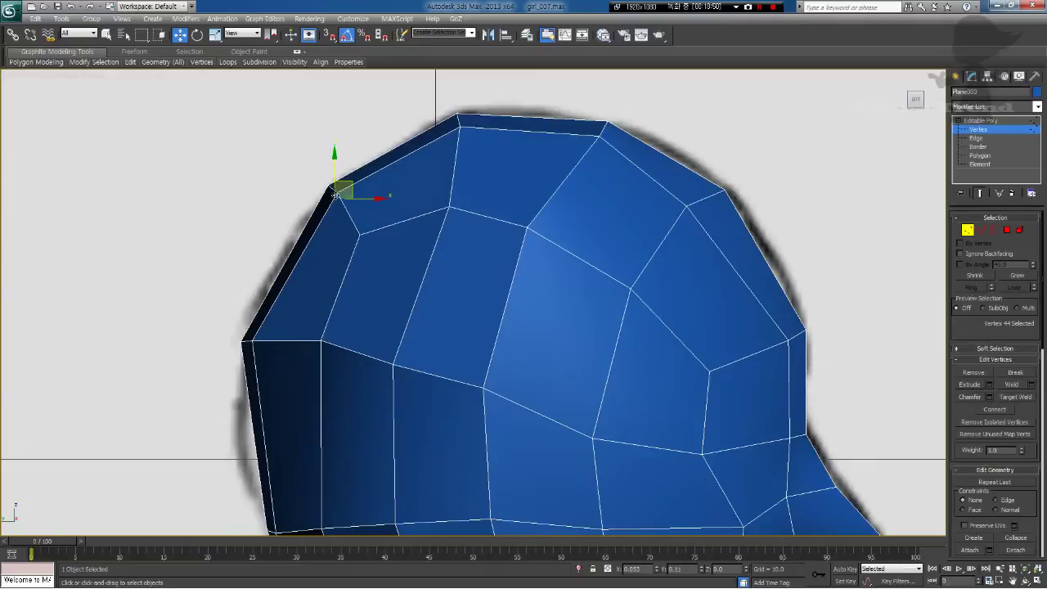
left_click_drag(359, 234, 374, 228)
left_click(469, 245)
Step: Raise the temple vertex on the side row slightly and move the row's rearmost inner vertex a little toward the back
middle_click_drag(519, 266, 456, 199)
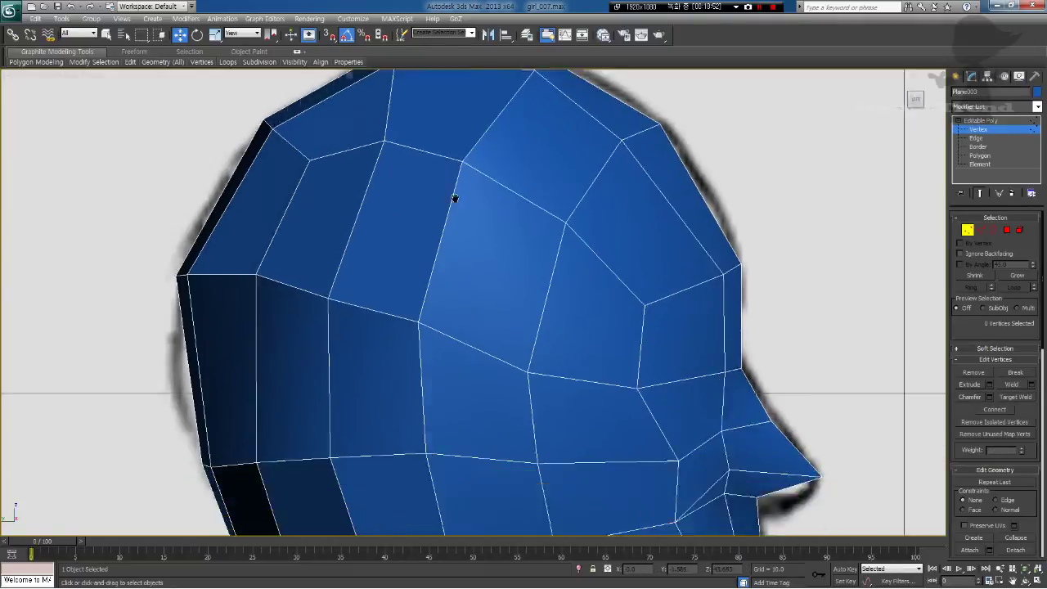
scroll(481, 276, "down", 2)
middle_click_drag(482, 275, 506, 234)
left_click_drag(535, 308, 537, 300)
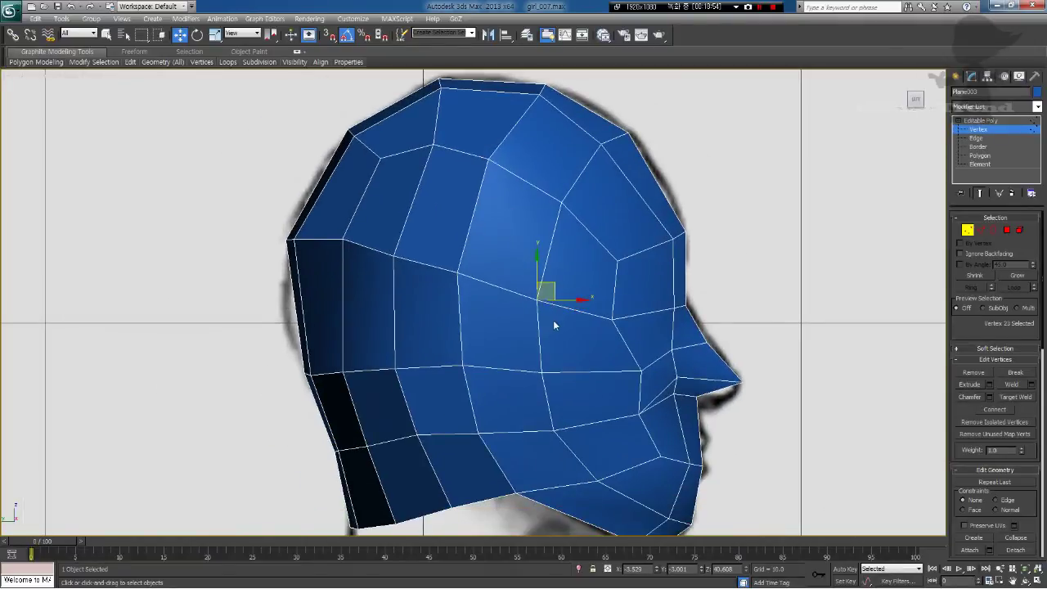
left_click(553, 327)
middle_click_drag(525, 366, 515, 360)
scroll(516, 359, "down", 2)
left_click_drag(375, 253, 367, 253)
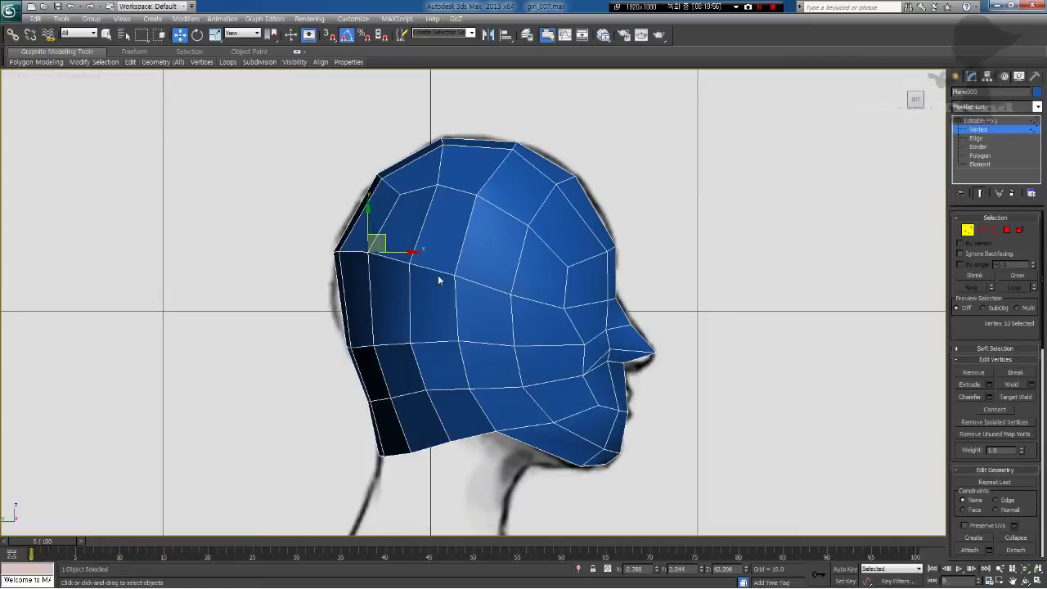
Step: Examine the crown's roundness from above in the Perspective and Top views
scroll(495, 279, "down", 2)
key("p")
middle_click_drag(577, 278, 524, 352, "alt")
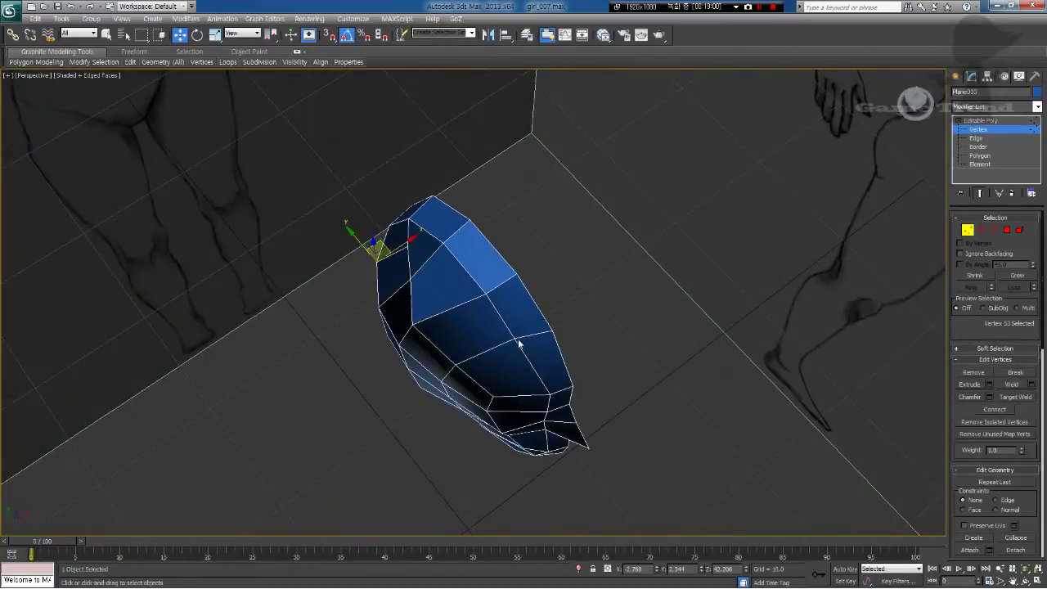
key("t")
scroll(455, 330, "up", 5)
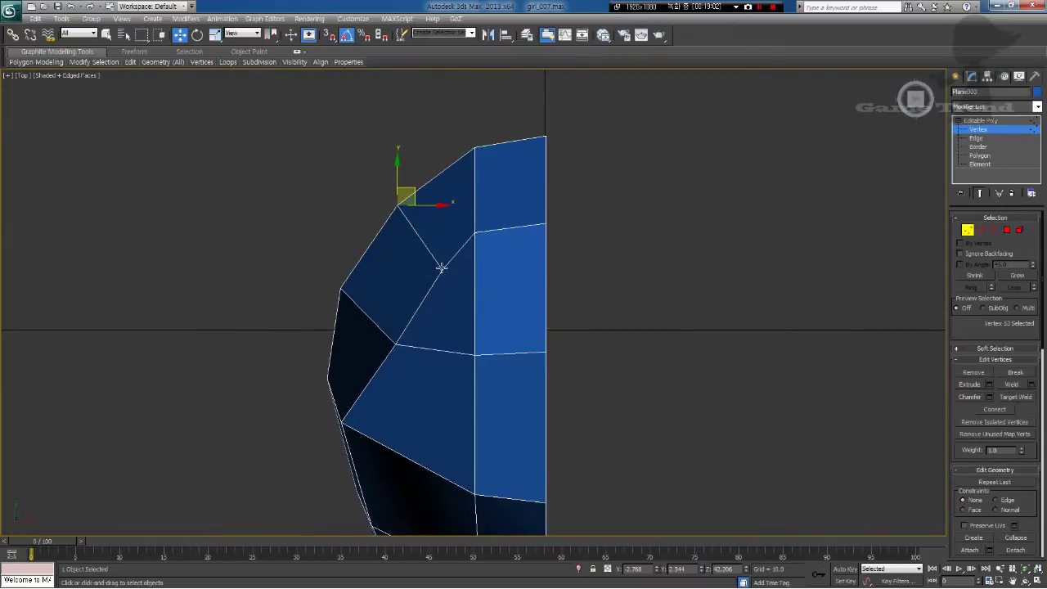
Step: Reposition the inner ring of crown vertices in the top view, spreading them toward the outer contour, and save the scene
left_click(442, 269)
left_click_drag(458, 254, 447, 240)
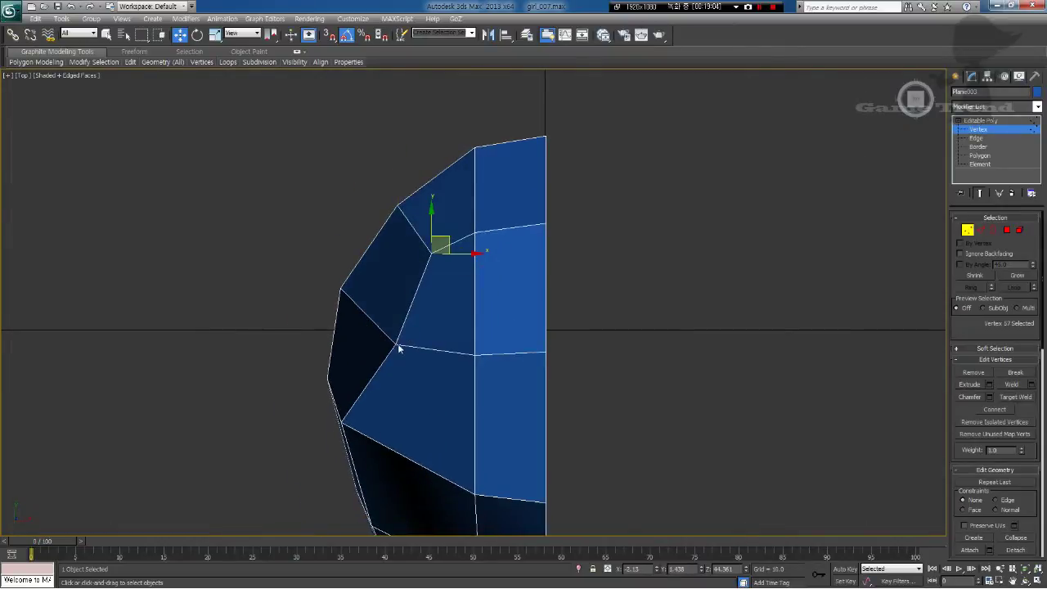
left_click_drag(398, 349, 364, 337)
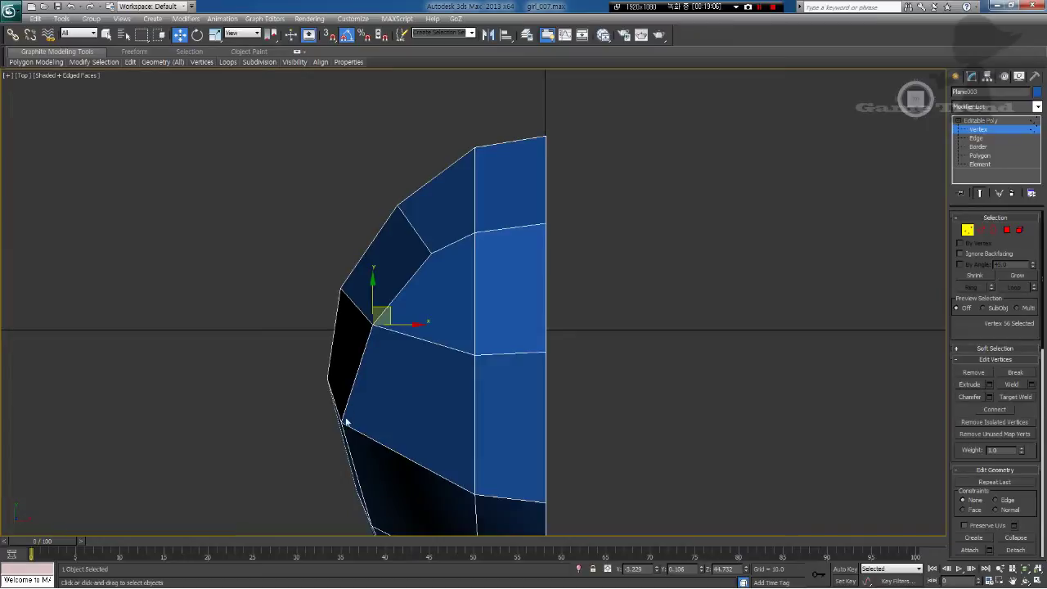
left_click_drag(341, 422, 346, 424)
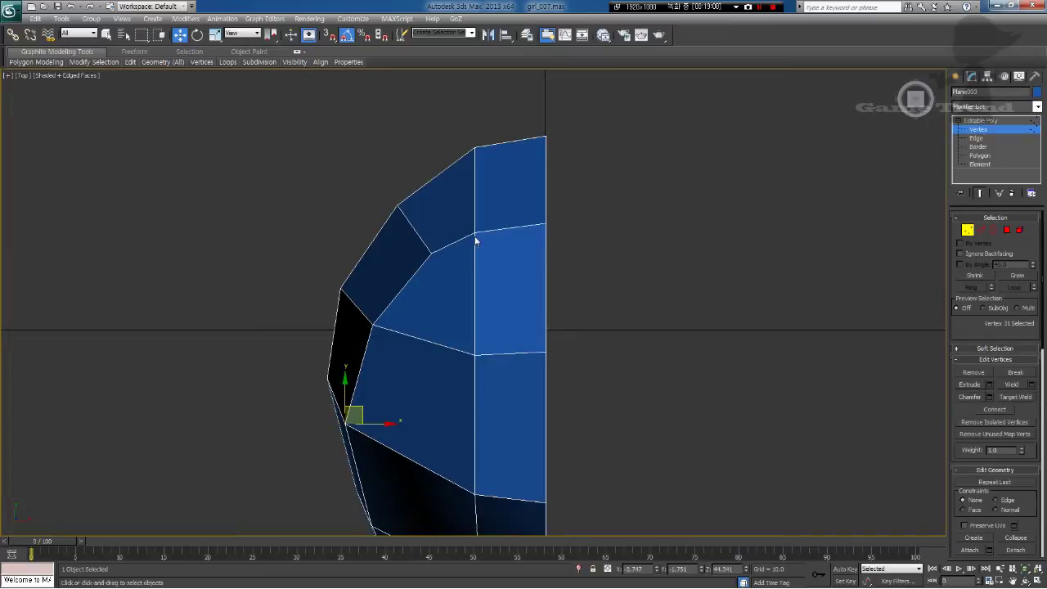
left_click_drag(475, 234, 479, 216)
key("ctrl+s")
Step: Move the crown ring's centre-line vertex along Y toward the back of the head in the top view
left_click(545, 225)
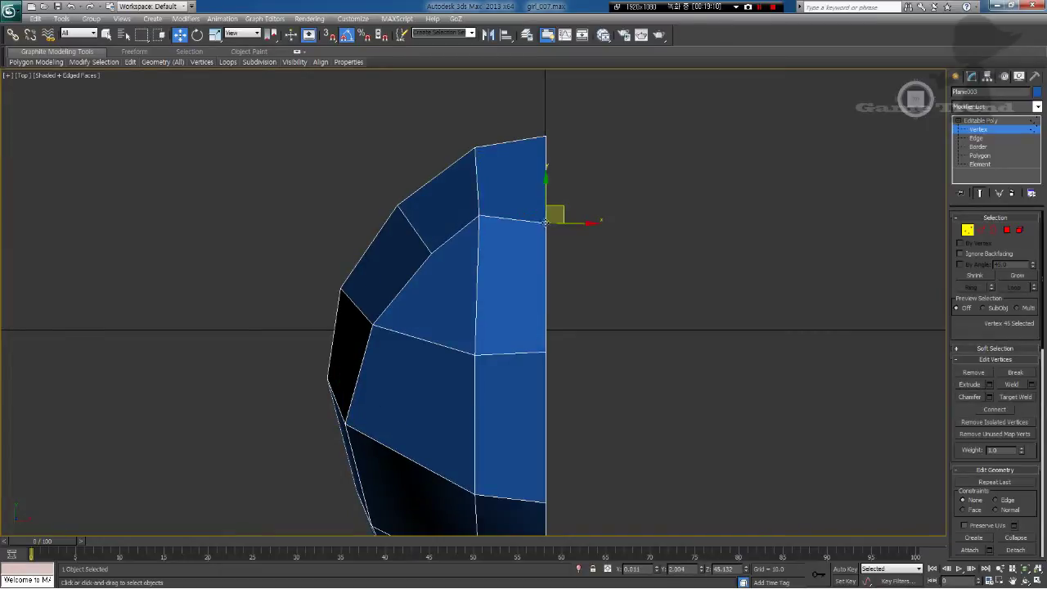
left_click_drag(548, 198, 548, 183)
middle_click_drag(486, 301, 483, 267)
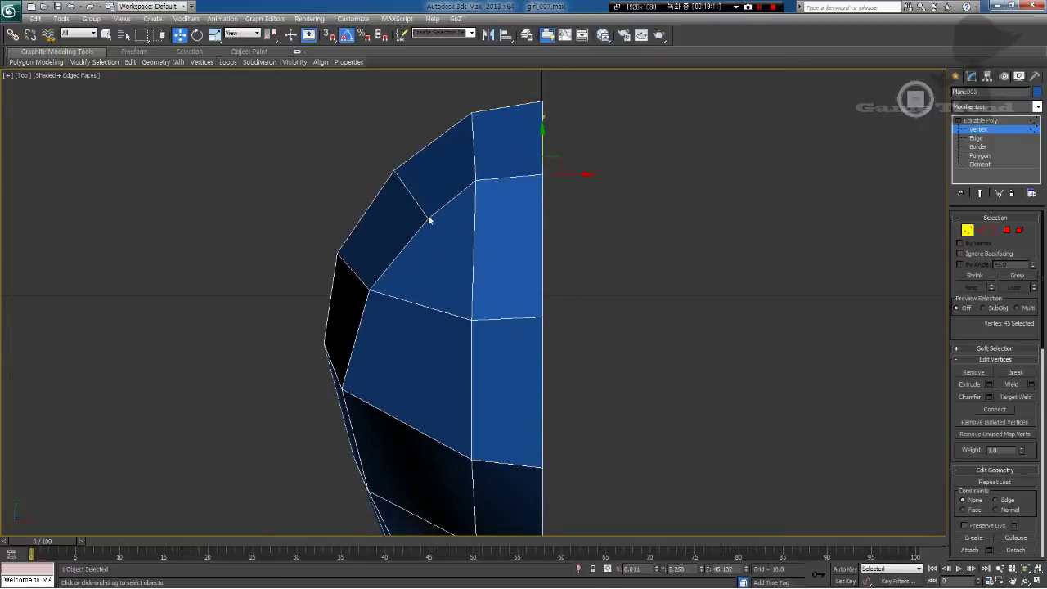
left_click_drag(427, 217, 394, 168)
left_click(503, 345)
Step: Select all polygons of the half head and assign them to smoothing group 1
scroll(503, 345, "down", 5)
key("p")
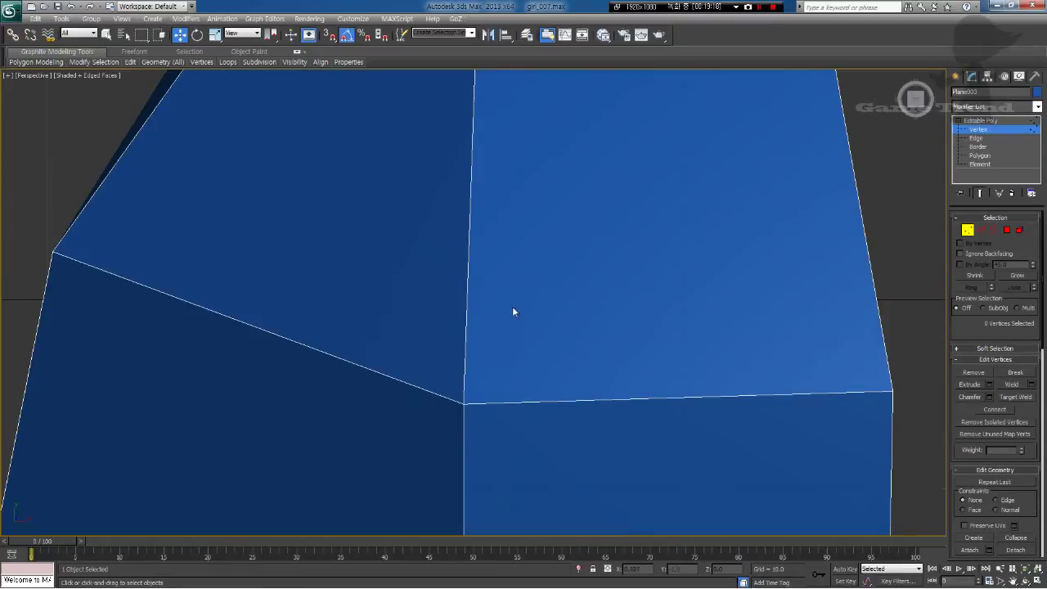
middle_click_drag(515, 311, 471, 351, "alt")
scroll(573, 348, "down", 10)
scroll(461, 341, "up", 8)
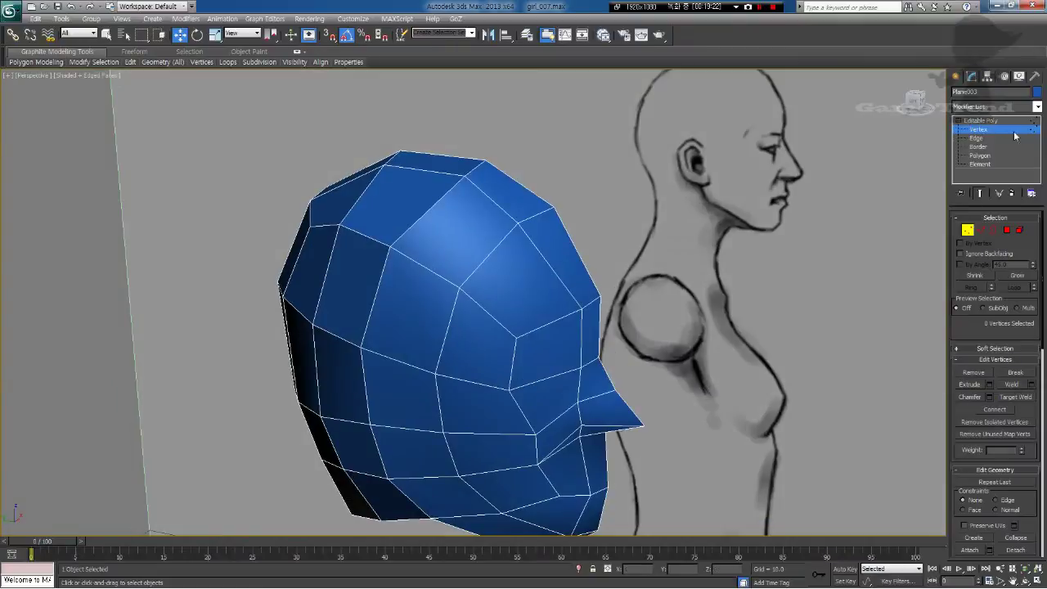
left_click(986, 129)
left_click(984, 157)
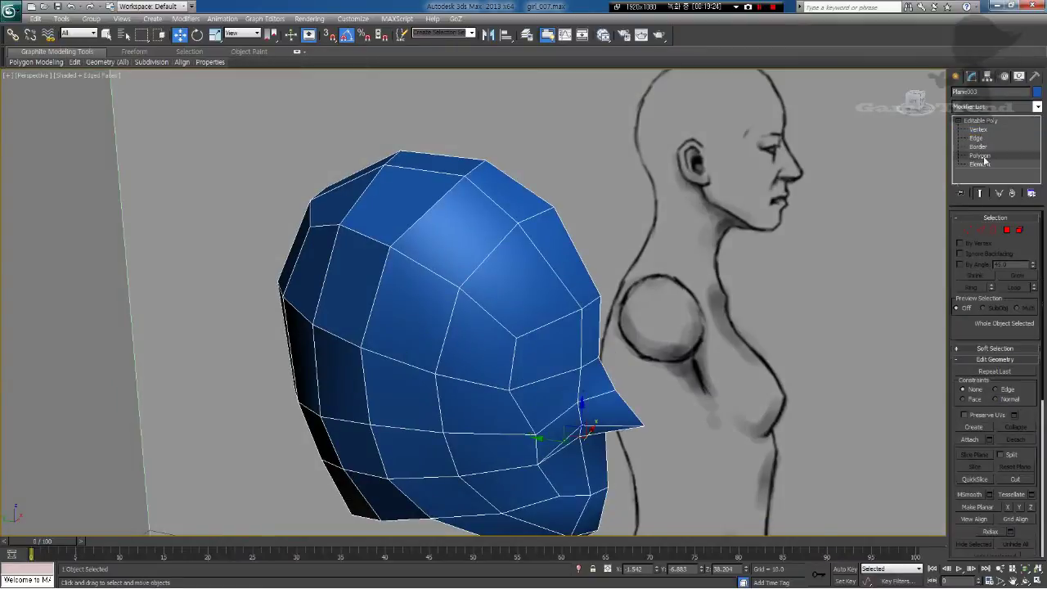
scroll(666, 325, "down", 7)
middle_click_drag(666, 326, 449, 293, "alt")
left_click_drag(546, 419, 545, 419)
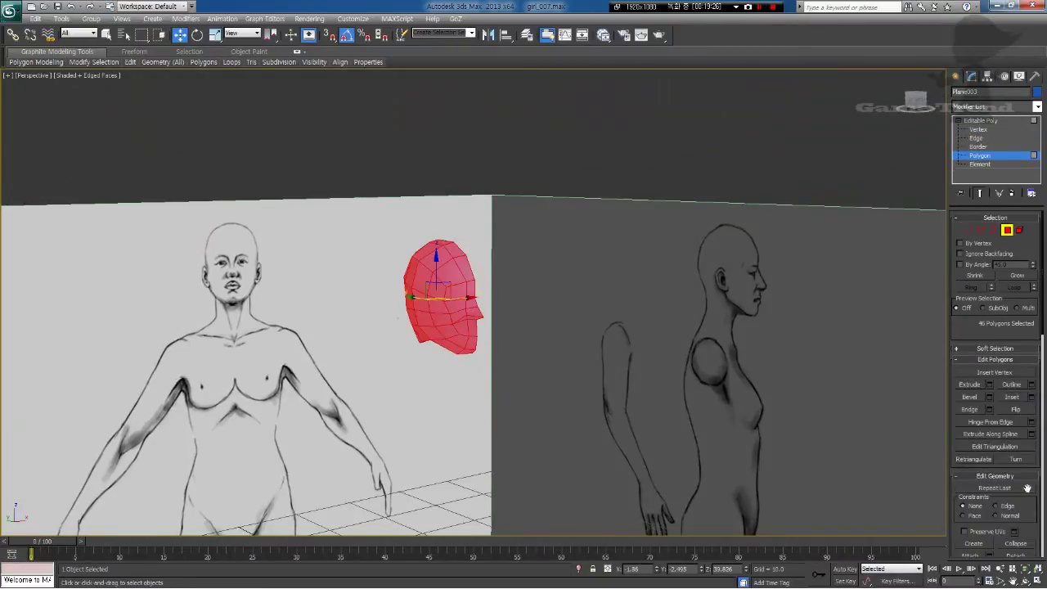
left_click_drag(1038, 507, 1035, 150)
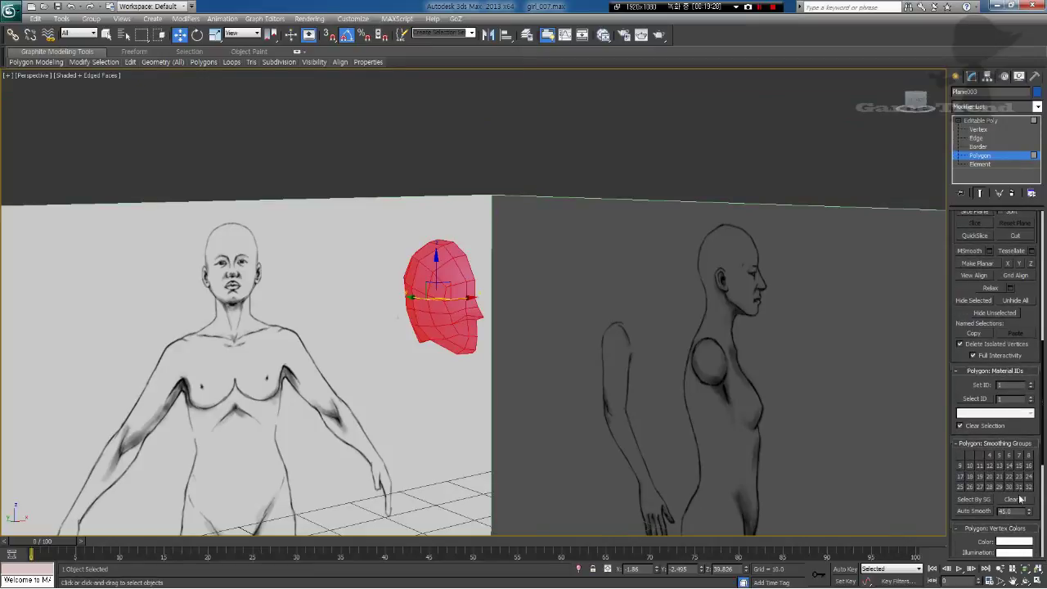
left_click(960, 455)
Step: Add a Symmetry modifier to the half head, mirroring it on the X axis with Flip enabled
left_click(977, 139)
middle_click_drag(740, 348, 658, 332, "alt")
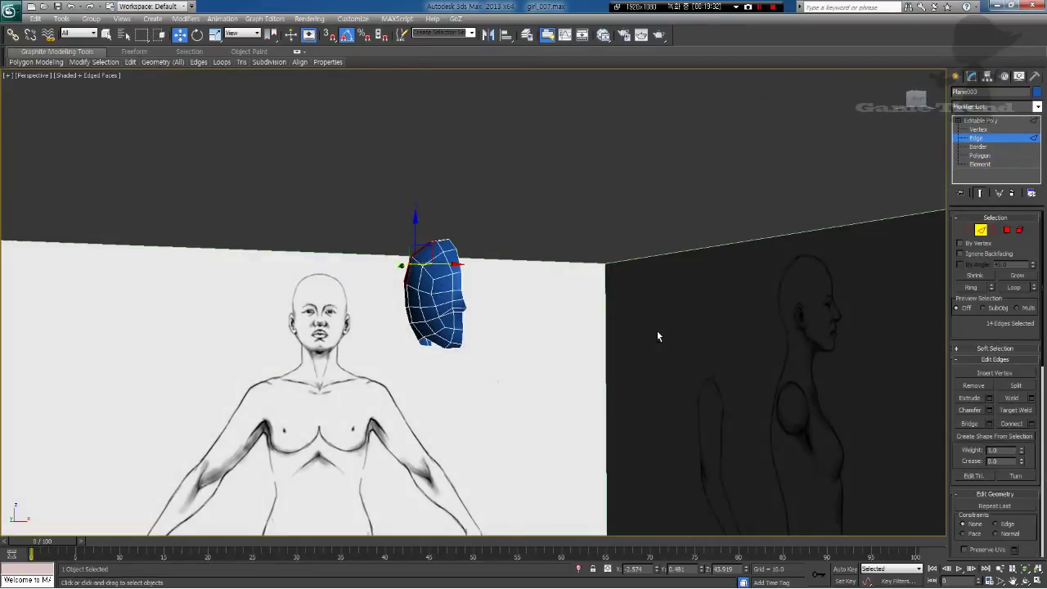
key("f")
scroll(487, 306, "up", 3)
left_click(395, 278)
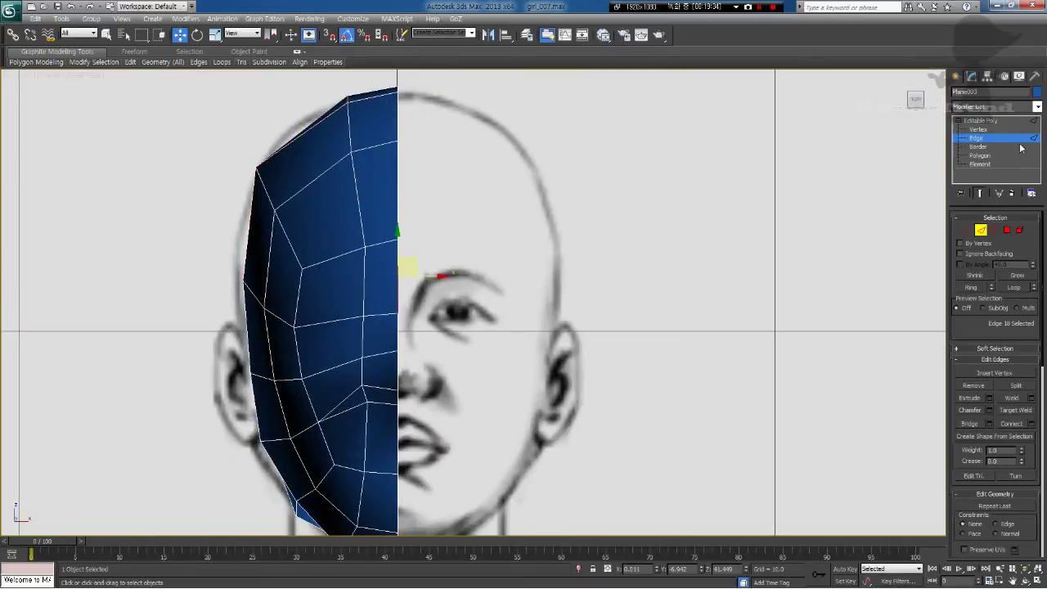
left_click(1000, 103)
scroll(989, 336, "down", 10)
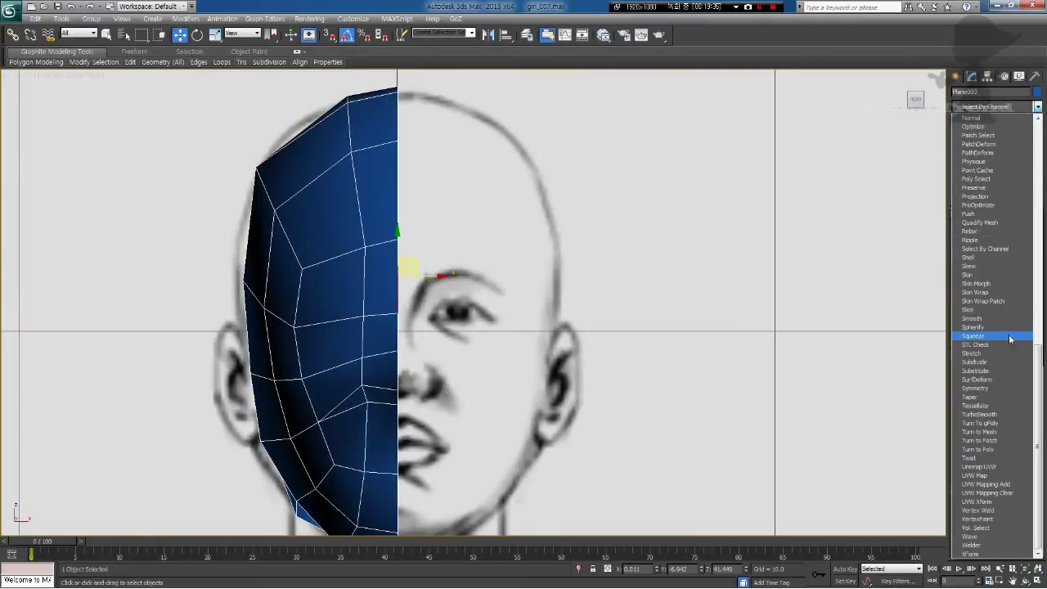
left_click(984, 388)
left_click(986, 250)
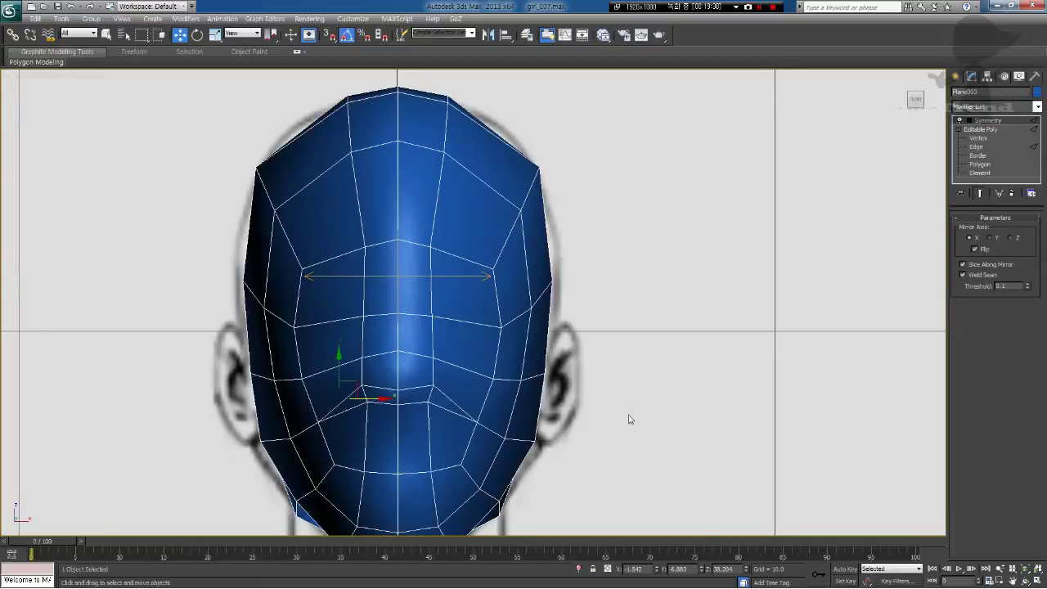
Step: Examine the mirrored head's overall shape in perspective and against the front reference drawing
middle_click_drag(629, 416, 626, 402)
scroll(614, 391, "down", 3)
key("p")
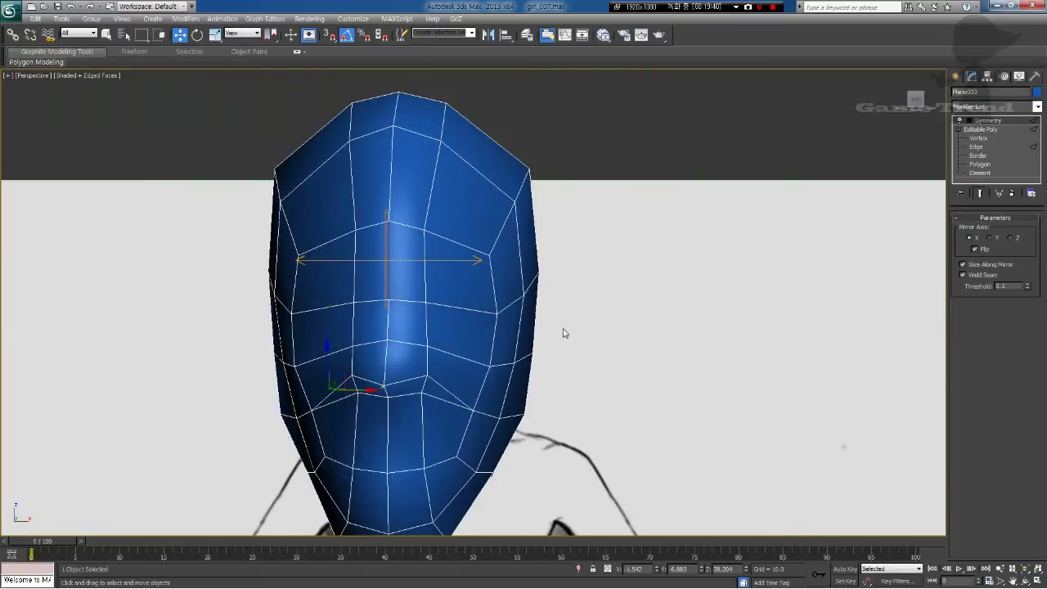
mouse_move(478, 329)
middle_mouse_down("alt")
mouse_move(491, 344)
mouse_move(573, 355)
mouse_move(617, 320)
mouse_move(675, 349)
mouse_move(634, 388)
mouse_move(473, 339)
mouse_move(494, 399)
mouse_move(488, 320)
middle_mouse_up("alt")
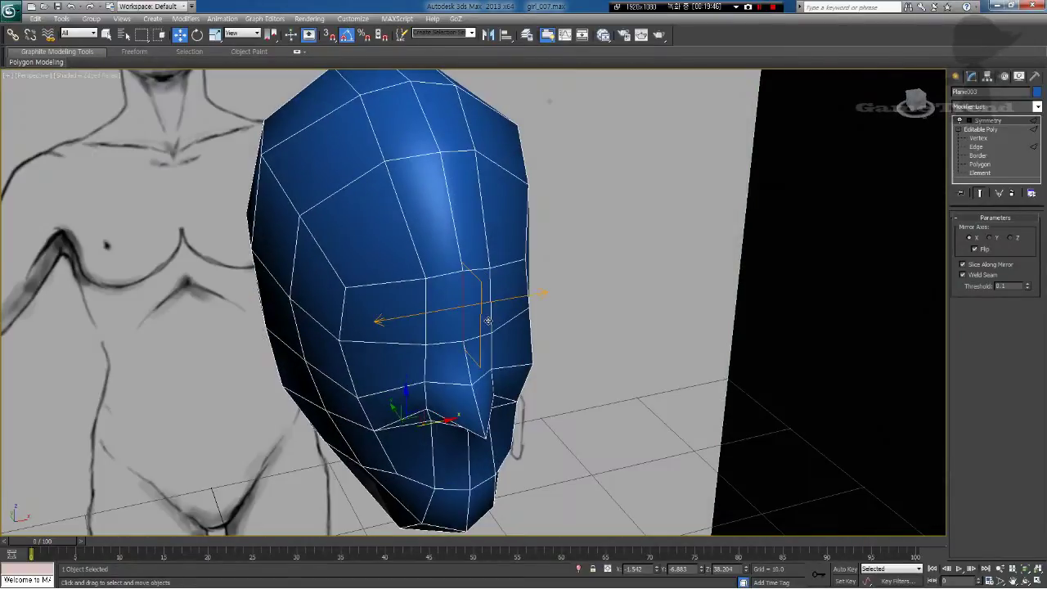
key("f")
scroll(435, 285, "up", 2)
middle_click_drag(435, 285, 506, 289)
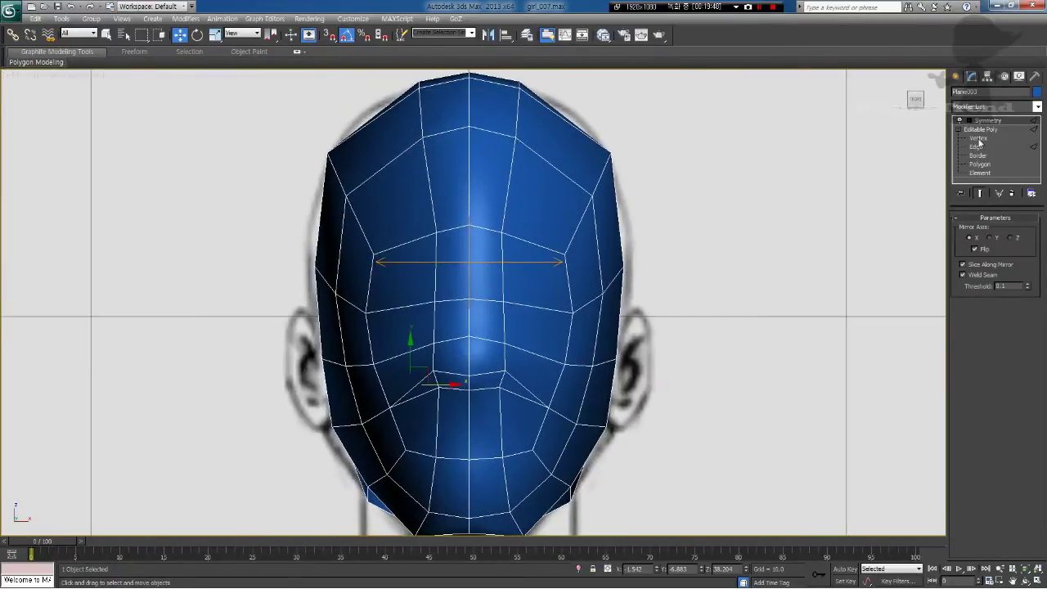
Step: Move the forehead-side and temple vertices of the base mesh's side column outward in the front view
left_click(979, 139)
left_click(347, 196)
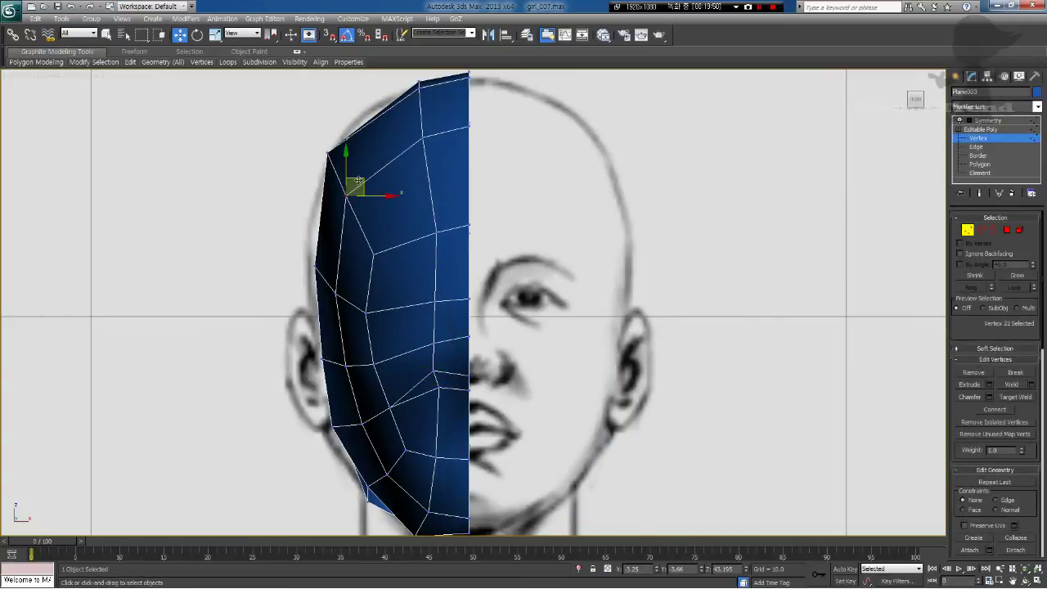
left_click_drag(355, 189, 349, 183)
left_click(336, 292)
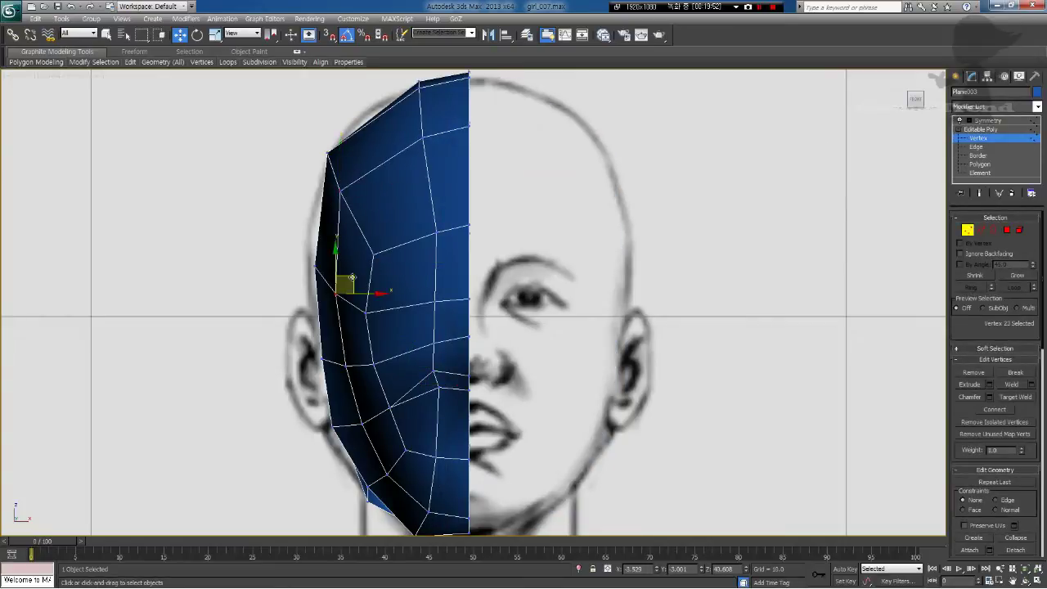
left_click_drag(353, 277, 346, 274)
Step: Shift the side column's cheek and jaw vertices outward toward the face outline, and nudge the temple vertex further out
left_click(345, 368)
left_click_drag(345, 367, 338, 369)
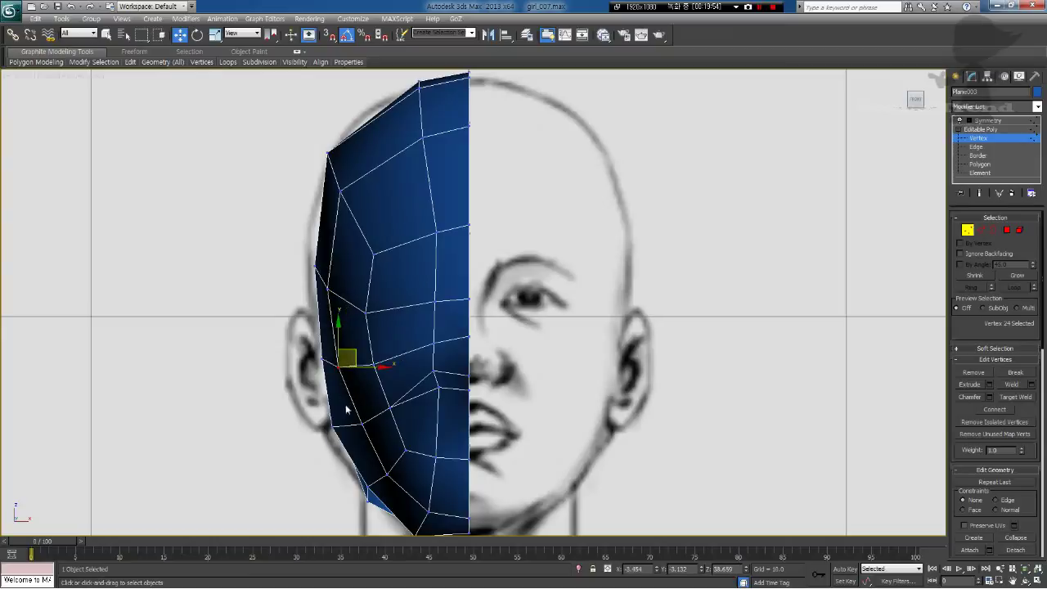
left_click_drag(363, 425, 347, 431)
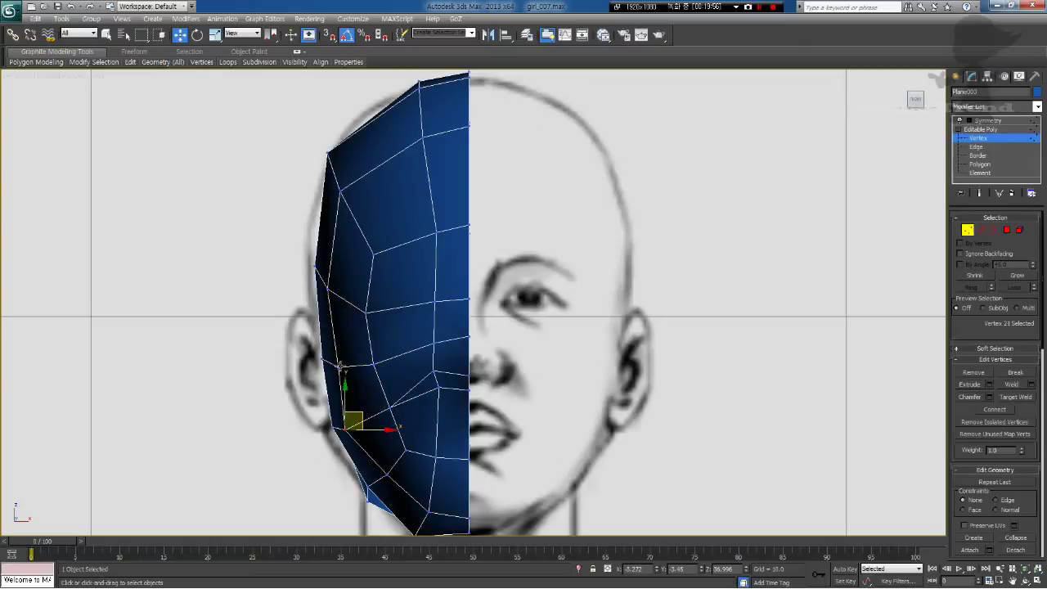
left_click_drag(338, 368, 331, 365)
left_click(328, 288)
left_click_drag(328, 289, 323, 286)
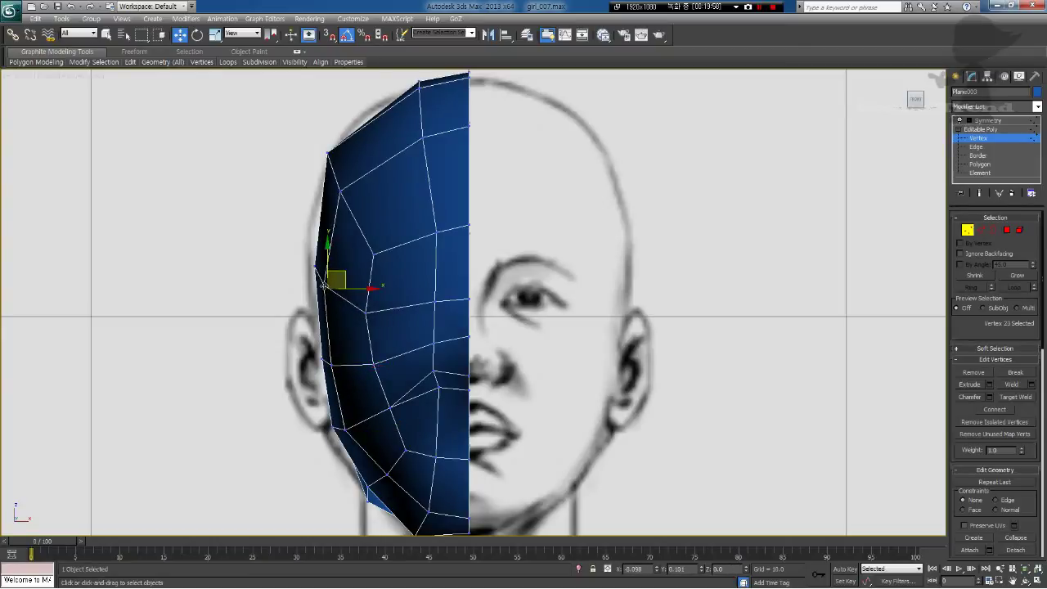
Step: Reposition the lower jaw vertex and pull the chin's underside corner vertex inward and up in the front view
middle_click_drag(385, 367, 388, 301)
left_click_drag(391, 409, 389, 415)
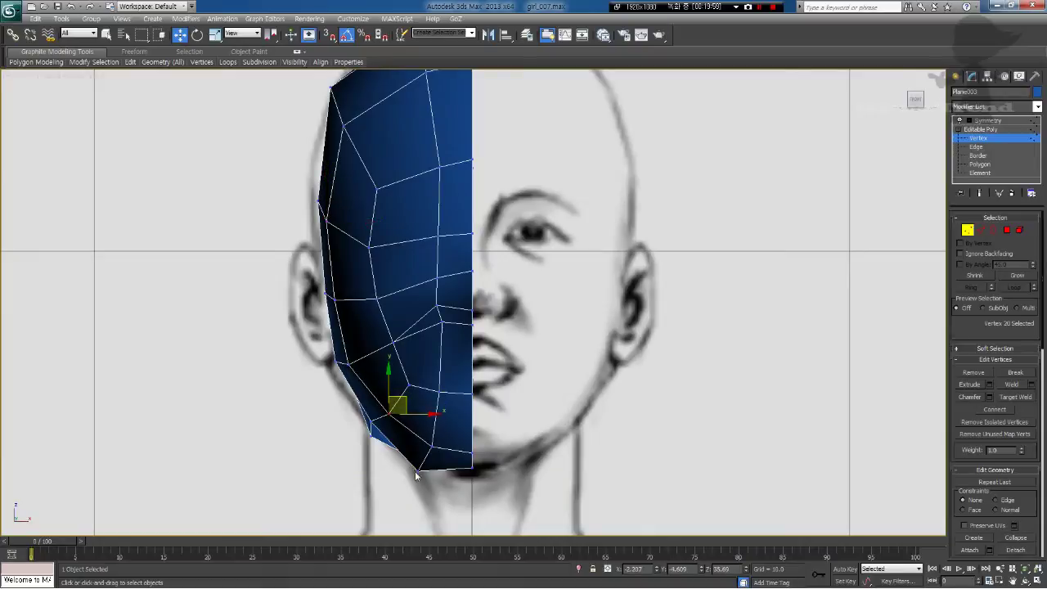
left_click_drag(418, 471, 437, 447)
left_click(434, 450)
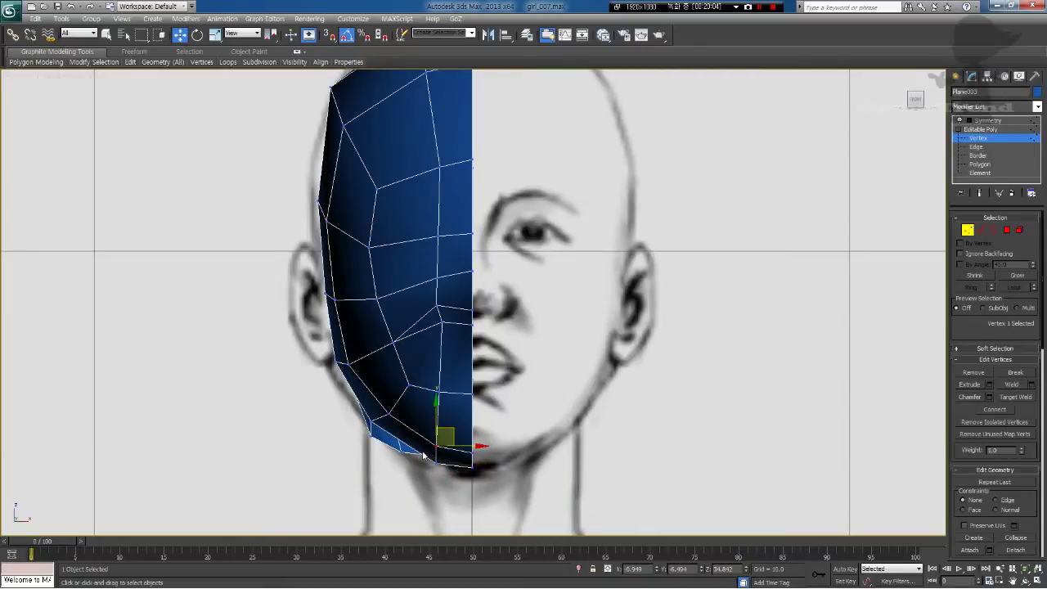
left_click(422, 456)
Step: Move the jaw-corner vertices below the ear outward to the reference outline and adjust the lower jaw vertex beside the chin
scroll(376, 444, "up", 1)
key("p")
scroll(407, 435, "down", 2)
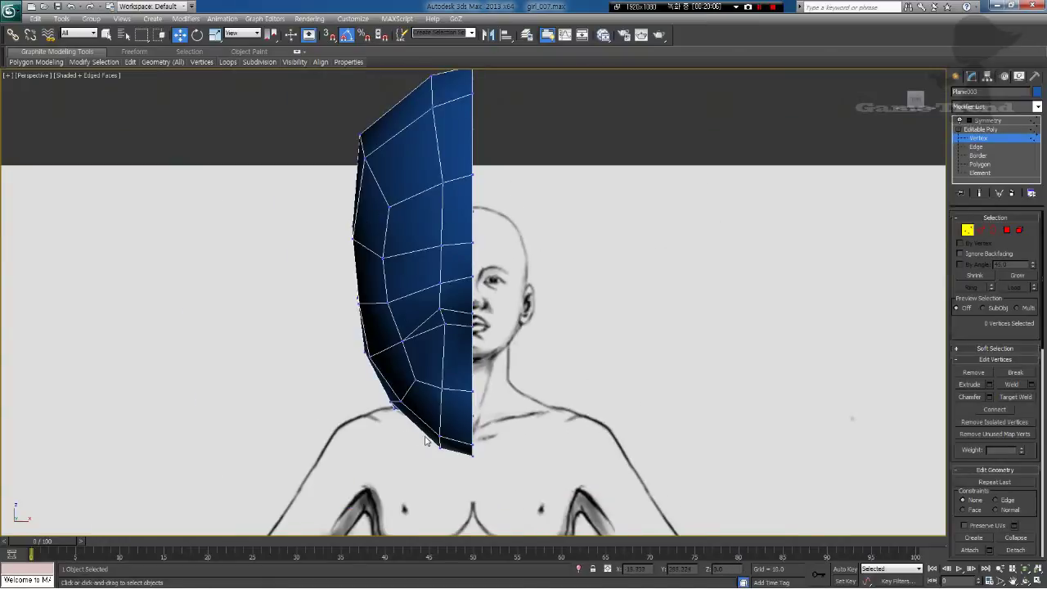
middle_click_drag(424, 437, 217, 420, "alt")
middle_click_drag(311, 404, 451, 373, "alt")
key("f")
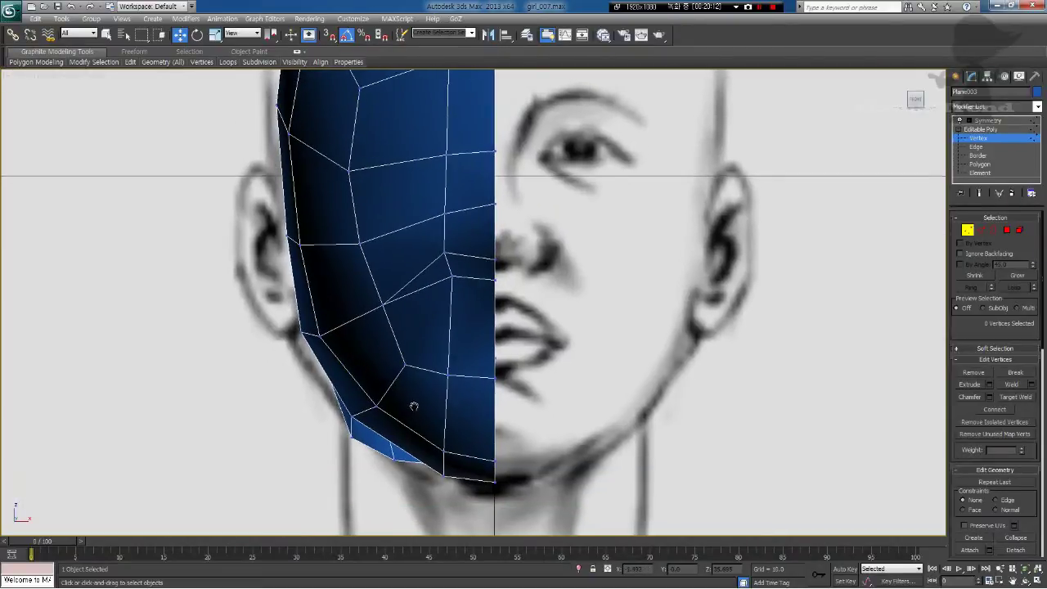
middle_click_drag(342, 380, 356, 407)
left_click(336, 378)
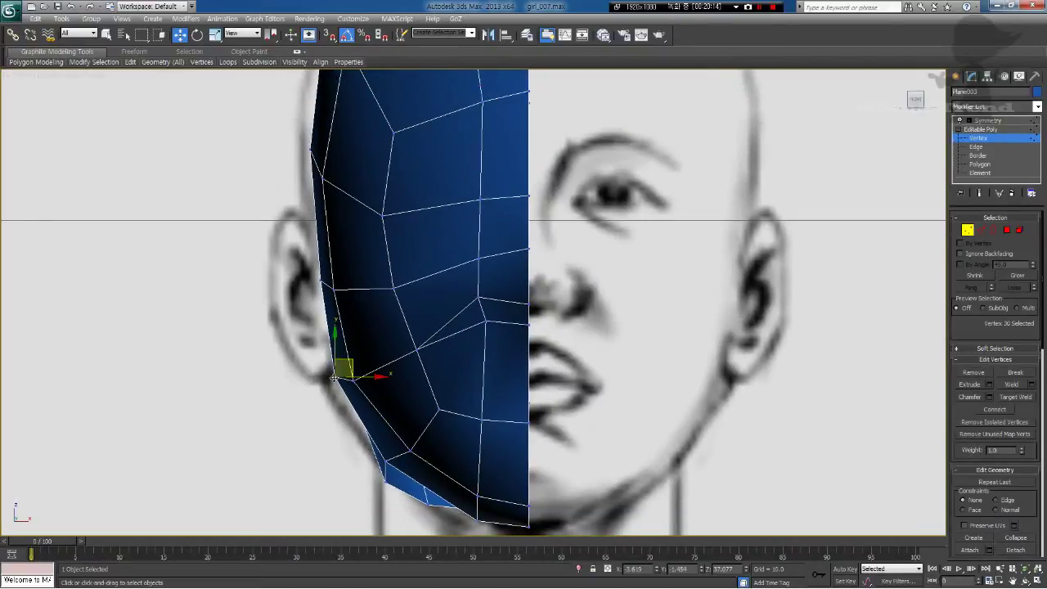
left_click_drag(345, 368, 338, 371)
left_click(364, 389)
left_click(353, 382)
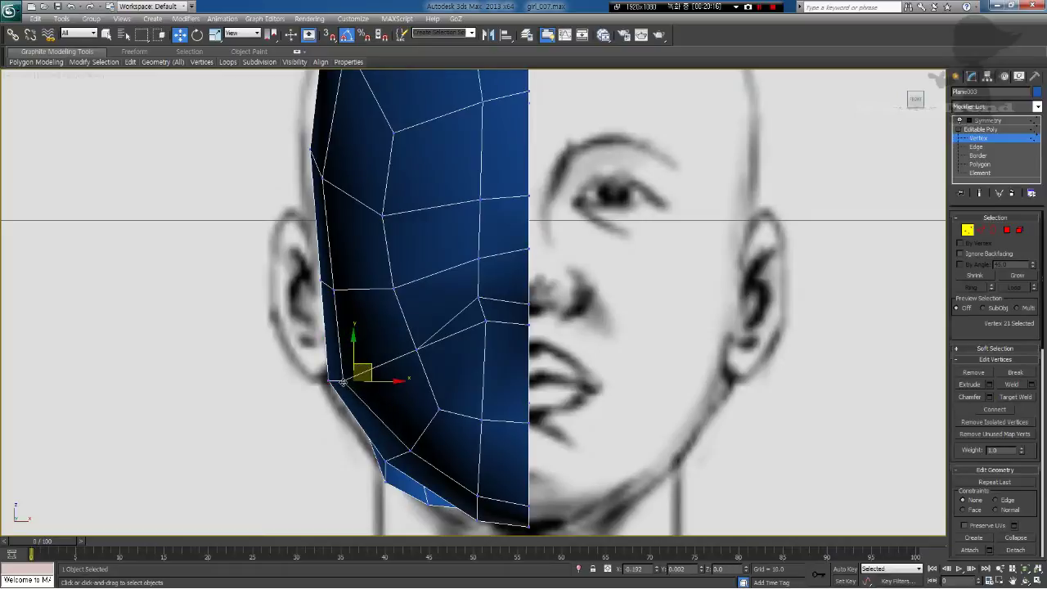
left_click_drag(387, 461, 405, 456)
left_click(430, 440)
Step: Nudge the side vertices from the temple down to the jaw corner outward toward the reference head contour
middle_click_drag(361, 235, 391, 343)
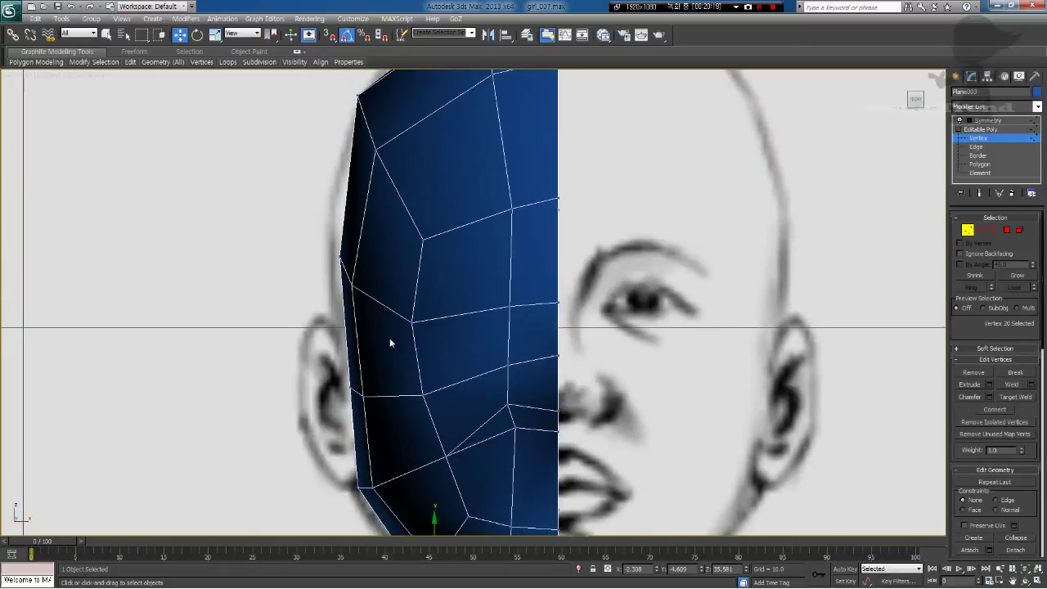
left_click(340, 257)
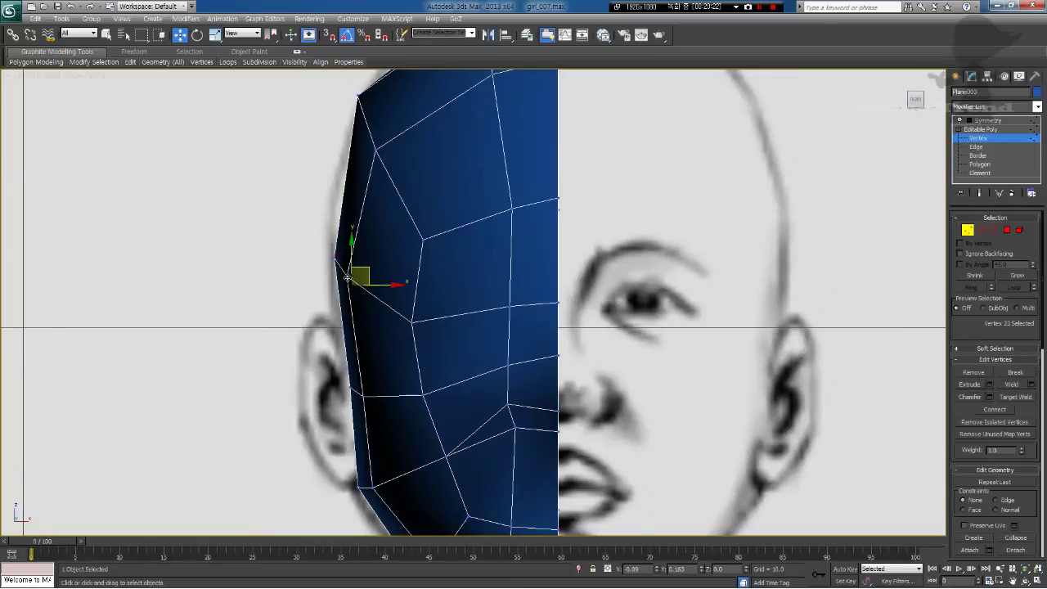
left_click(360, 396)
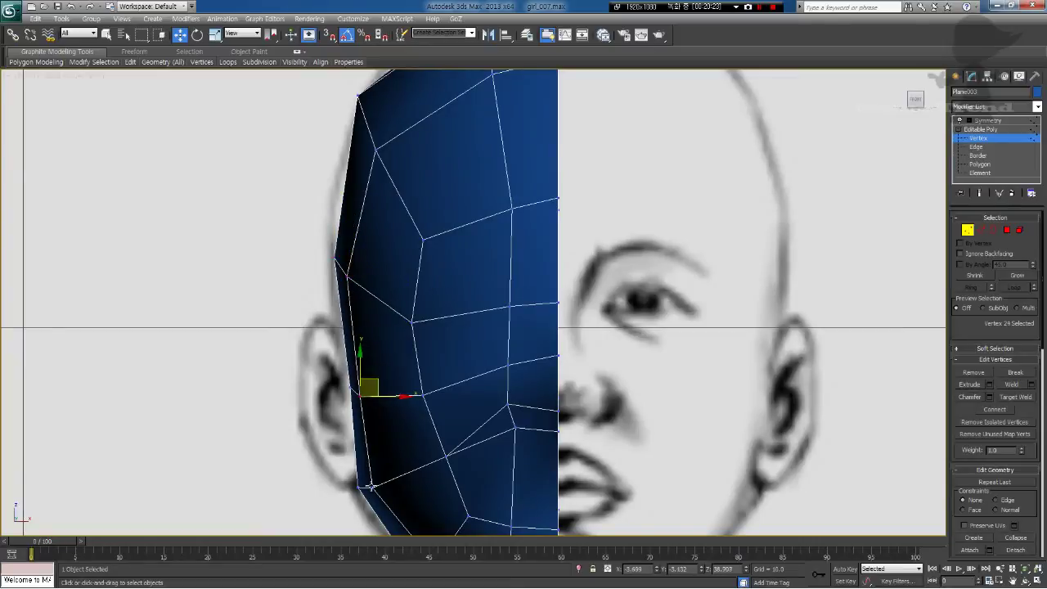
left_click(372, 488)
Step: Adjust the top crown vertices, move the forehead-side vertex inward, and shift the upper-side contour vertex slightly up and inward
middle_click_drag(434, 235, 429, 404)
mouse_move(354, 263)
left_mouse_down()
mouse_move(369, 268)
mouse_move(356, 265)
left_mouse_up()
left_click_drag(496, 190, 494, 158)
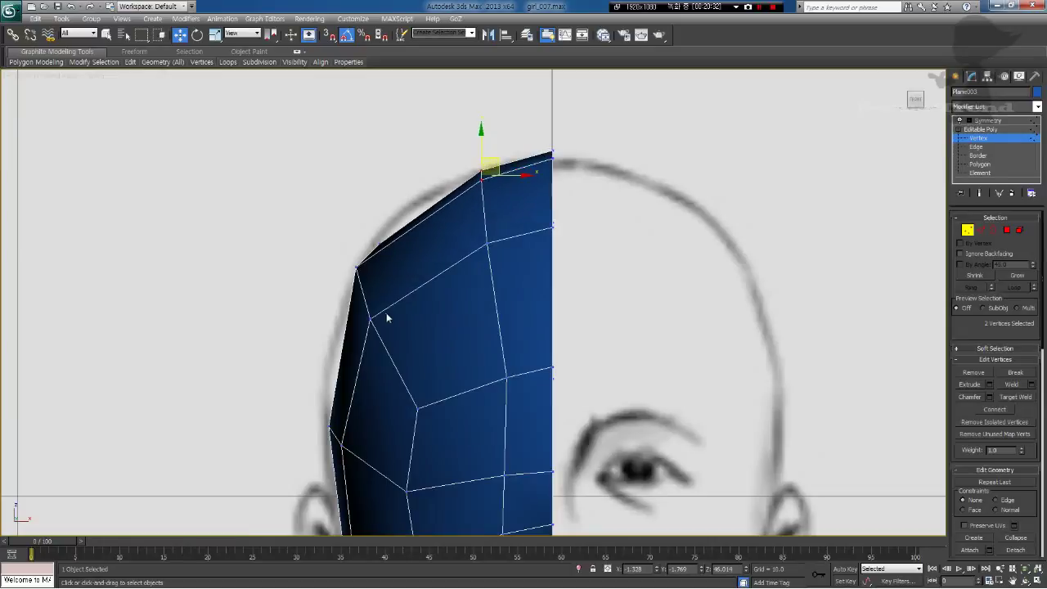
left_click_drag(369, 319, 381, 318)
mouse_move(357, 269)
left_mouse_down()
mouse_move(379, 264)
mouse_move(363, 262)
left_mouse_up()
Step: Pull the rear upper-side vertex out to the skull outline, move the front one inward, and nudge the widest side vertex outward
left_click(381, 243)
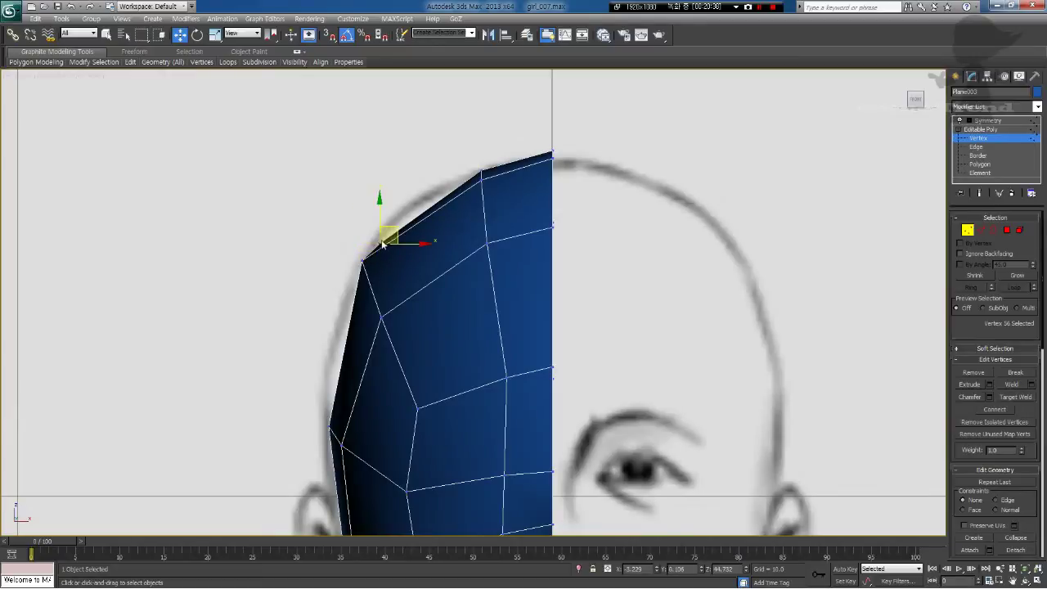
left_click_drag(394, 230, 386, 224)
middle_click_drag(381, 304, 379, 285)
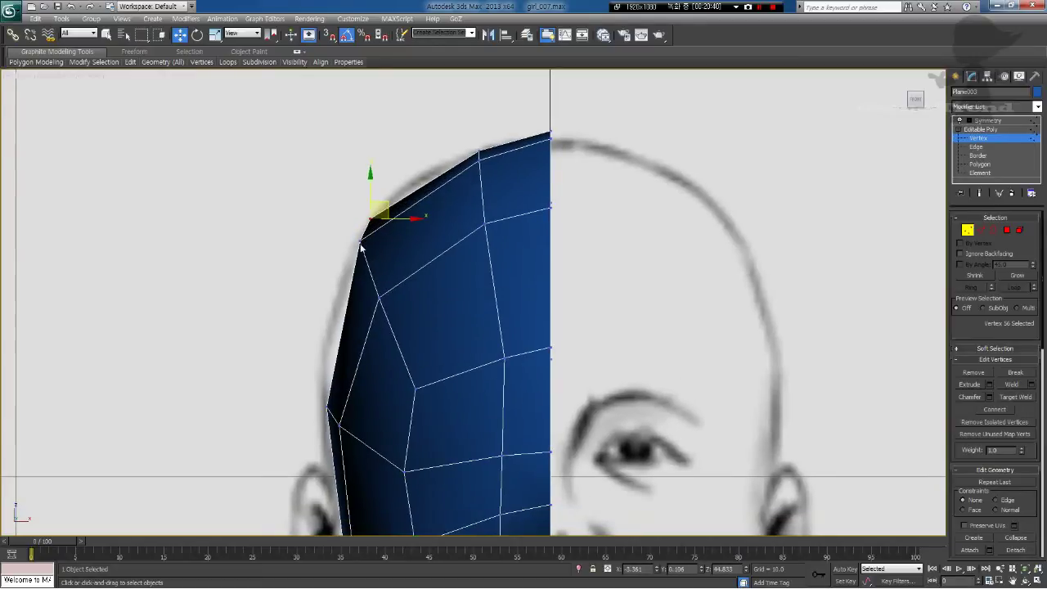
left_click_drag(361, 243, 375, 249)
mouse_move(328, 408)
left_mouse_down()
mouse_move(341, 407)
mouse_move(324, 402)
left_mouse_up()
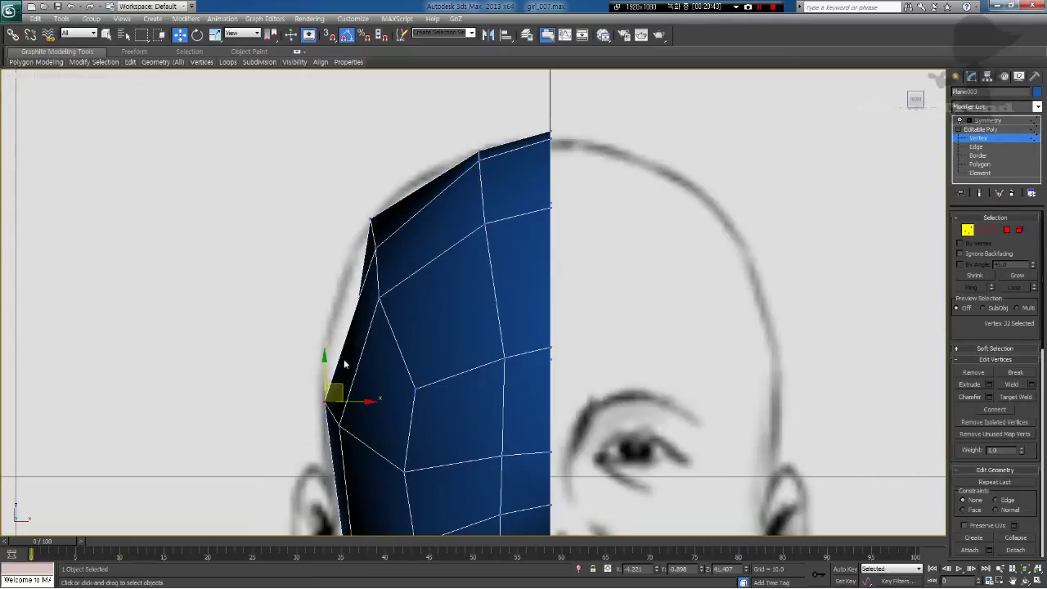
Step: Move the upper-side contour vertex slightly outward toward the reference skull outline in the front view
mouse_move(372, 225)
left_mouse_down()
mouse_move(369, 240)
mouse_move(366, 222)
left_mouse_up()
left_click(369, 221)
key("p")
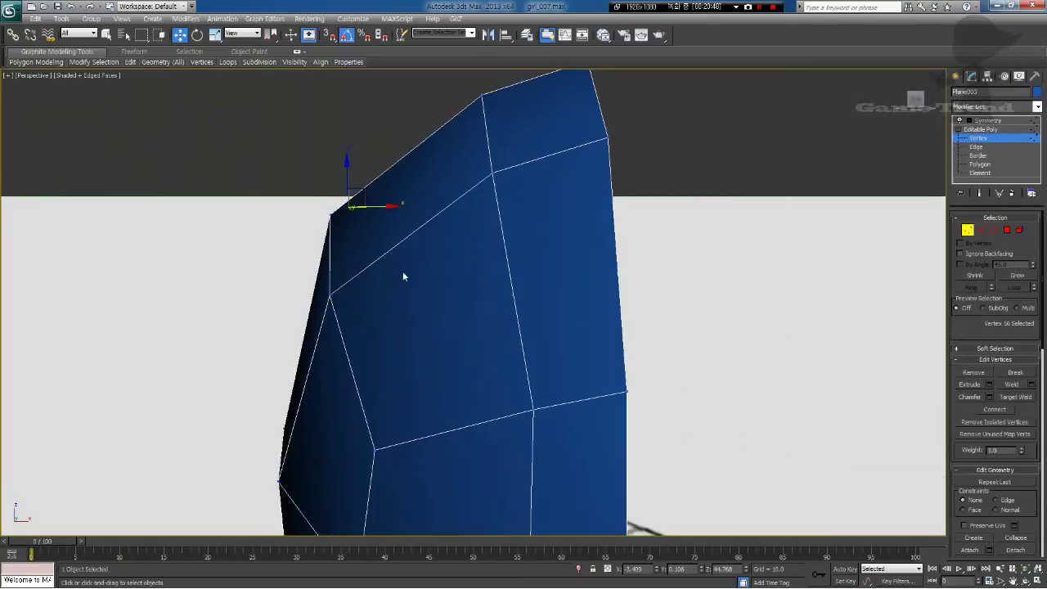
scroll(403, 287, "down", 5)
middle_click_drag(391, 299, 520, 319, "alt")
Step: Pull the rear side vertex above the ear out to the reference skull outline and nudge the upper-side contour vertex to match
left_click(398, 346)
middle_click_drag(450, 357, 408, 352, "alt")
key("f")
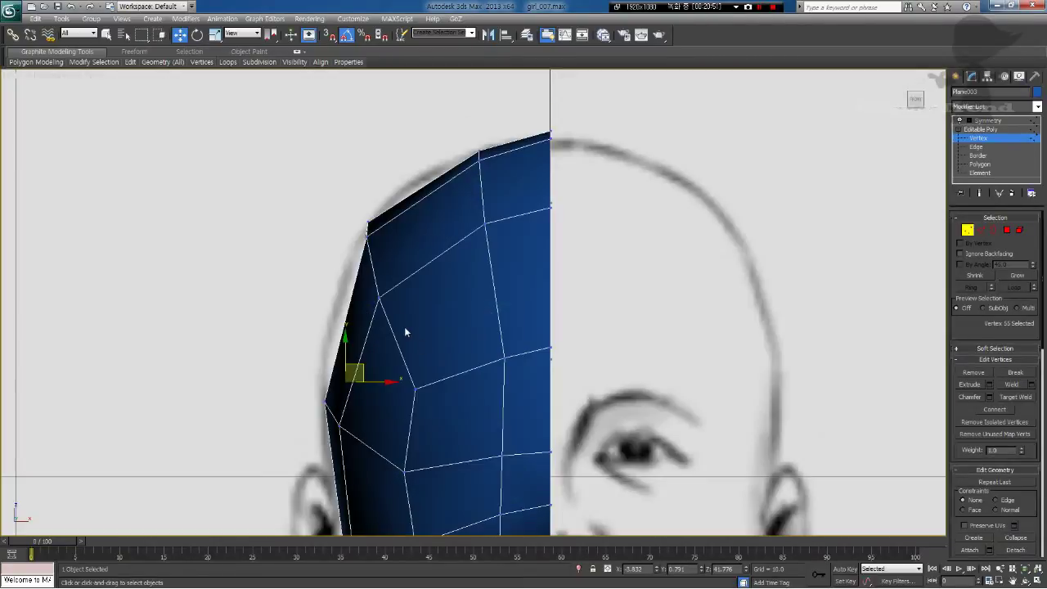
left_click_drag(350, 347, 346, 342)
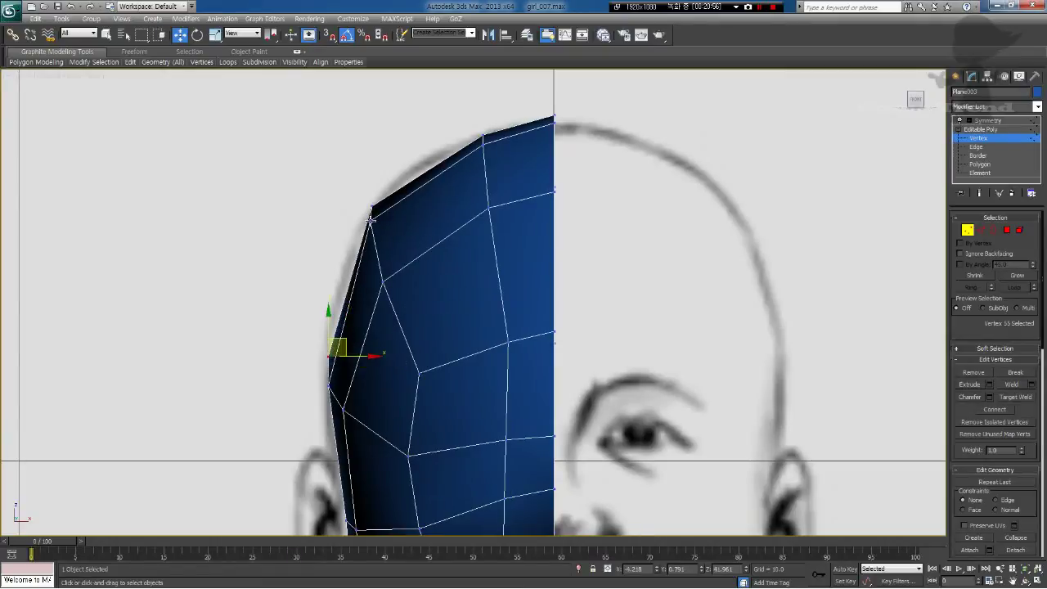
left_click(371, 220)
left_click_drag(381, 211, 385, 214)
left_click(397, 202)
Step: Lower the jaw vertex just behind the chin to the reference underside line in the side view
middle_click_drag(406, 495, 506, 377)
key("p")
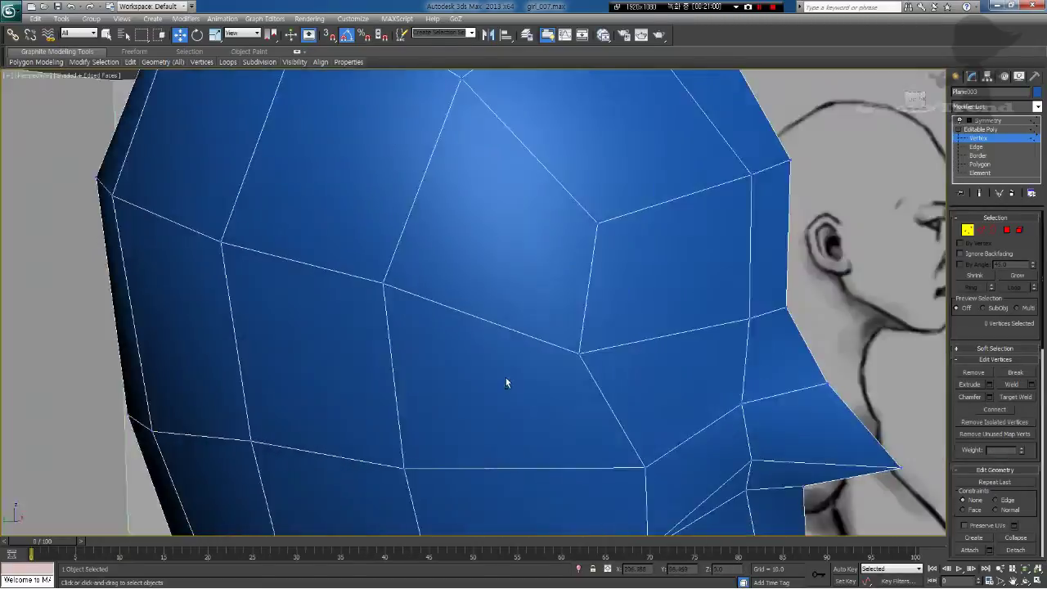
scroll(506, 377, "down", 5)
middle_click_drag(360, 409, 542, 362, "alt")
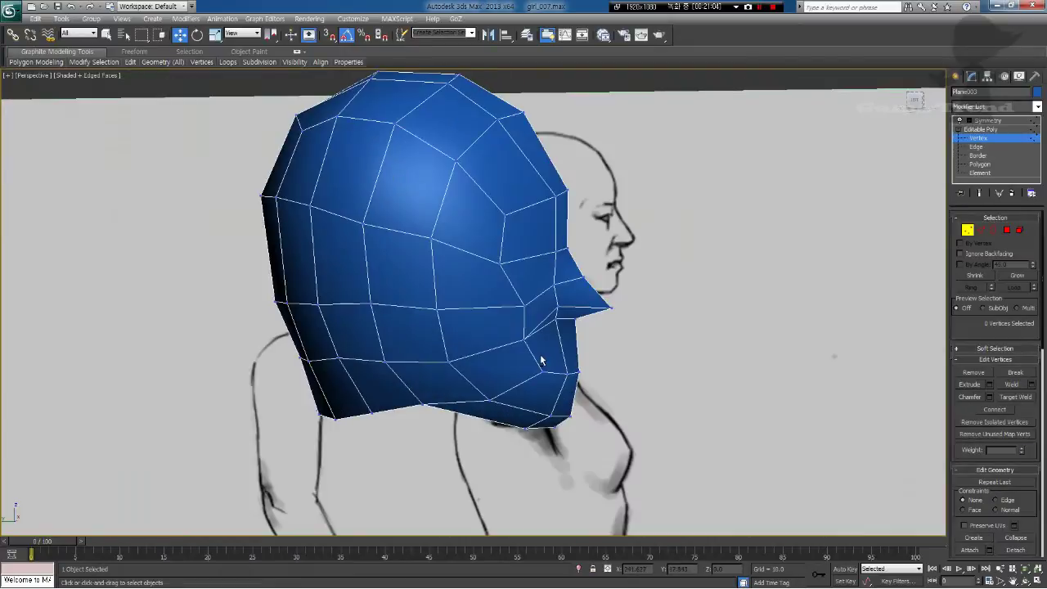
key("l")
scroll(483, 372, "up", 5)
middle_click_drag(514, 406, 491, 325)
middle_click_drag(538, 384, 537, 350)
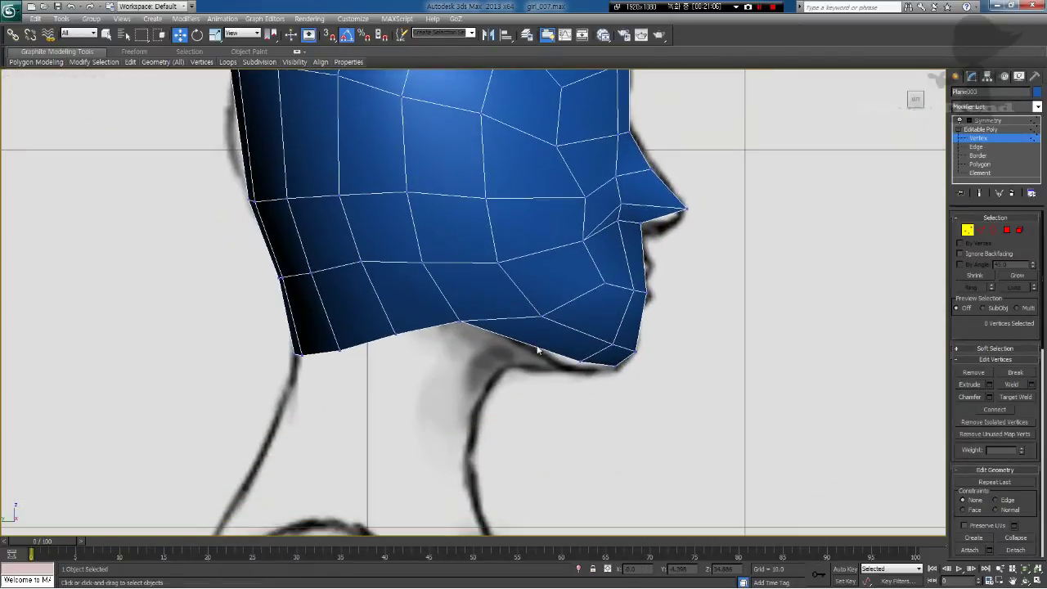
left_click(582, 360)
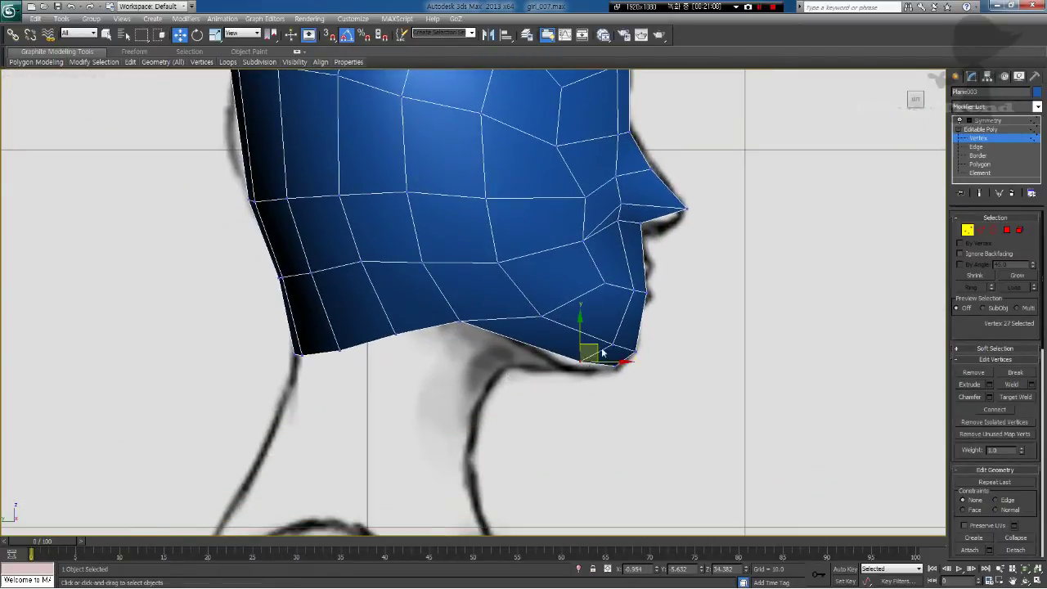
mouse_move(598, 344)
left_mouse_down()
mouse_move(603, 354)
mouse_move(601, 330)
mouse_move(596, 354)
left_mouse_up()
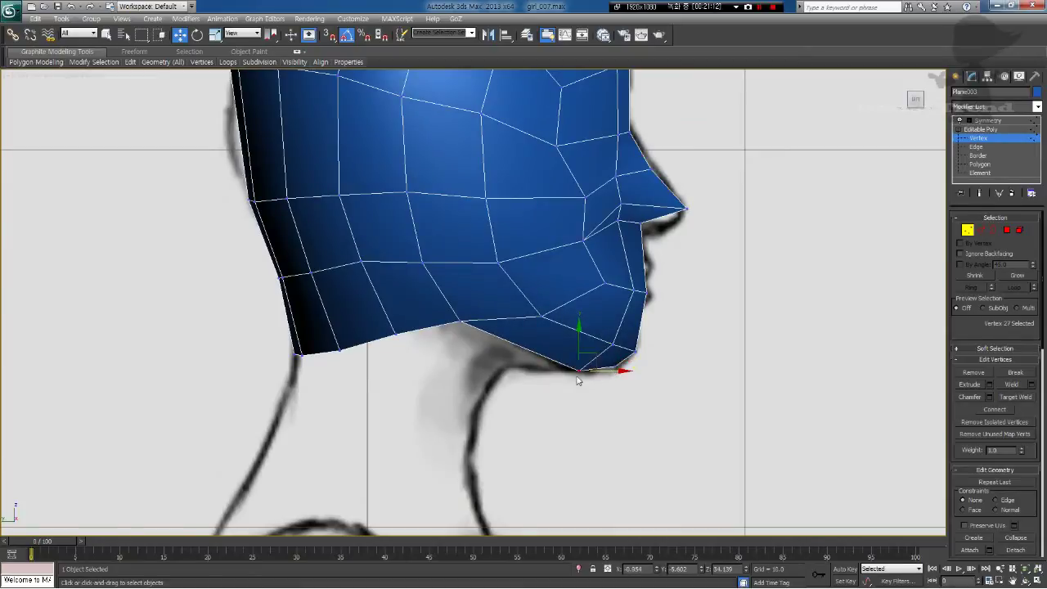
Step: Make the mesh see-through, move the jaw-corner vertex up and back onto the reference jaw, and slide the vertex behind the chin backward
left_click(458, 322)
mouse_move(472, 312)
left_mouse_down()
mouse_move(472, 281)
mouse_move(476, 311)
mouse_move(464, 292)
mouse_move(448, 291)
mouse_move(526, 322)
mouse_move(466, 303)
left_mouse_up()
key("alt+x")
left_click(540, 317)
left_click(448, 312)
left_click_drag(580, 372, 564, 369)
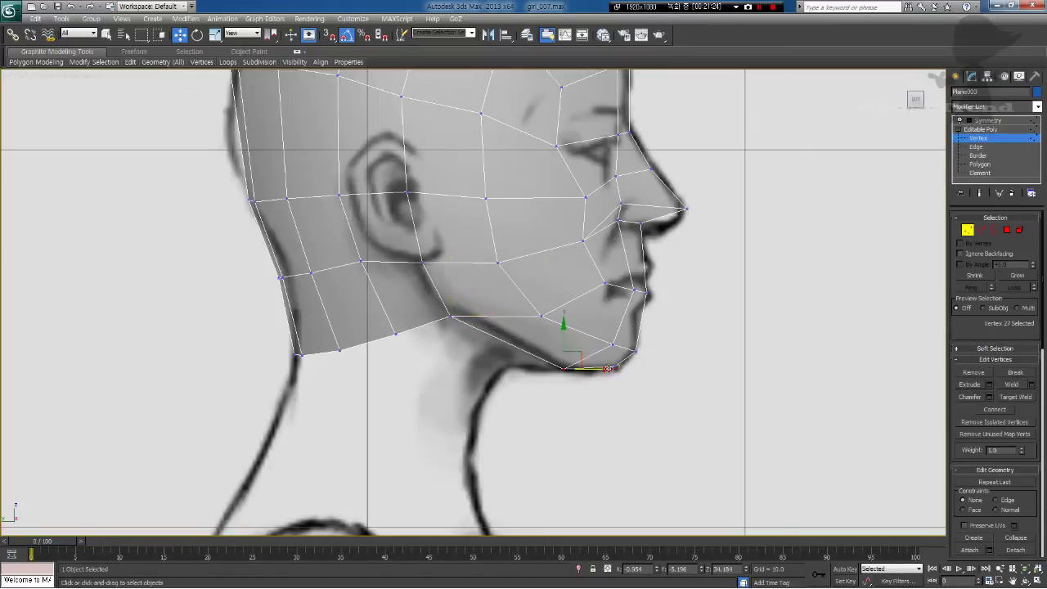
left_click(613, 372)
left_click(616, 368)
middle_click_drag(600, 376, 617, 359)
scroll(638, 360, "down", 3)
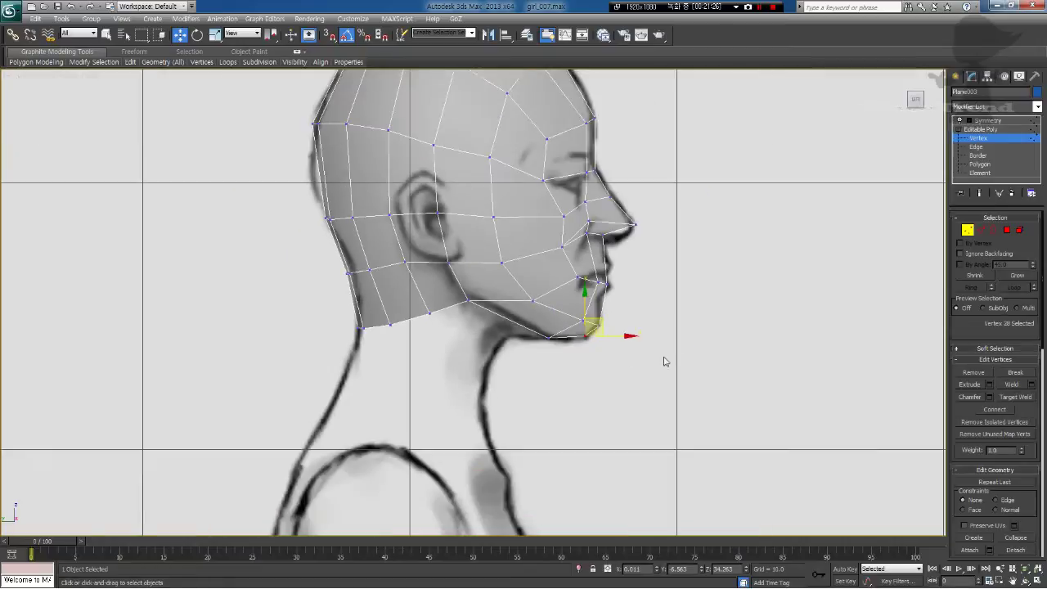
Step: Extend the open bottom edges from the chin to the nape downward as a new strip of polygons starting the neck
left_click(981, 231)
left_click(574, 338)
left_click(519, 325, "ctrl")
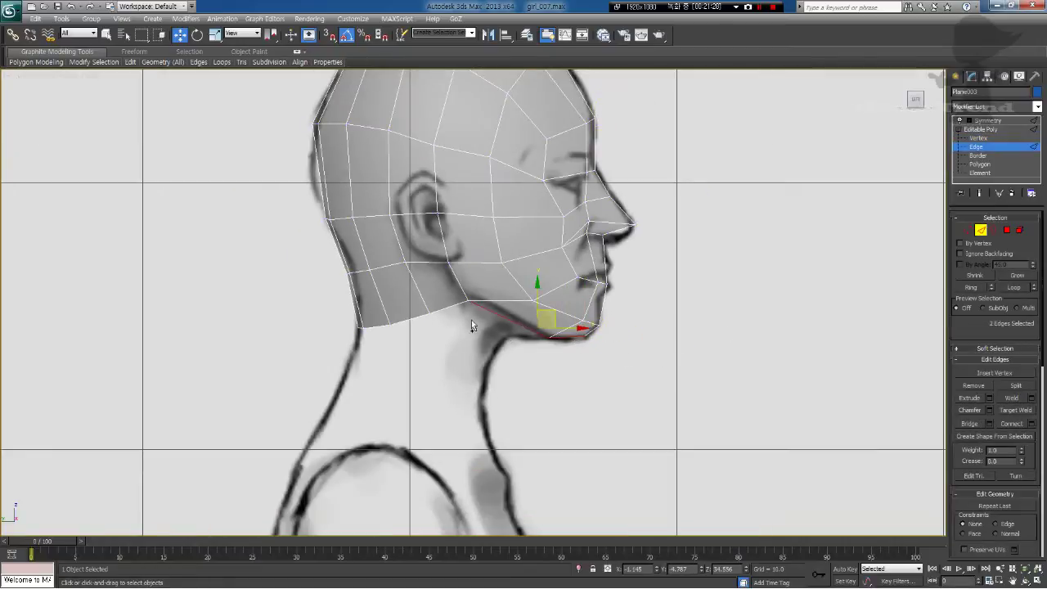
left_click(443, 307, "ctrl")
left_click(372, 327, "ctrl")
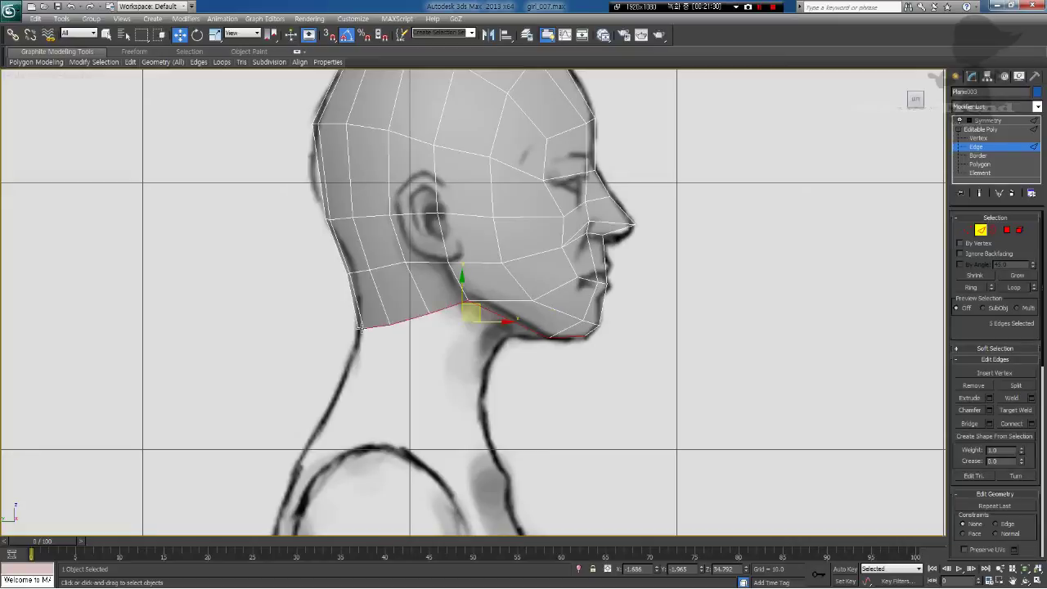
left_click(357, 317, "ctrl")
key("ctrl+z")
middle_click_drag(390, 360, 428, 355, "ctrl")
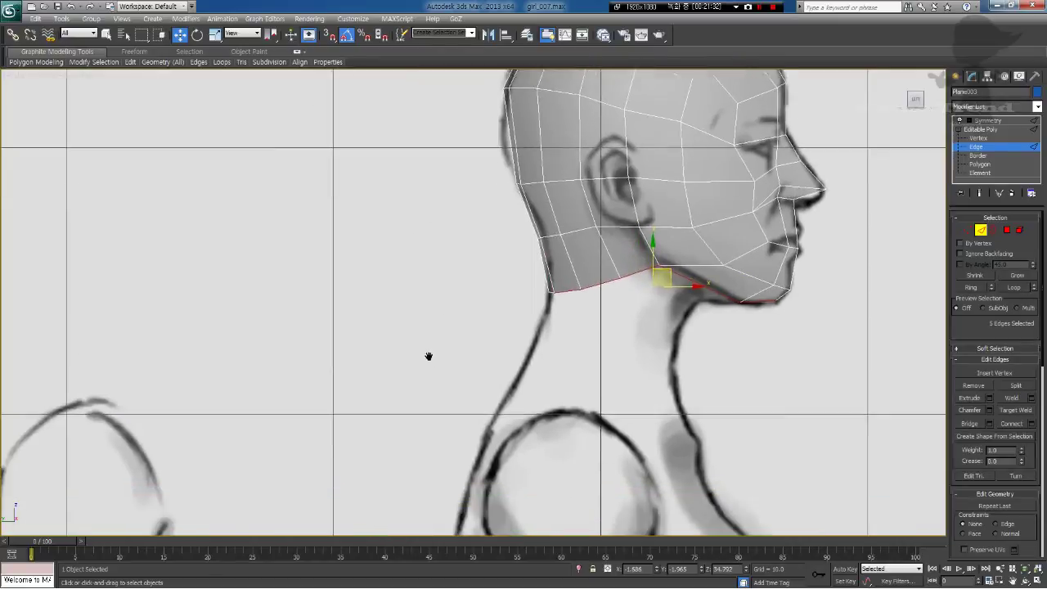
scroll(428, 356, "up", 5)
middle_click_drag(758, 346, 530, 355)
left_click(614, 298, "ctrl")
scroll(529, 355, "down", 4)
scroll(561, 368, "down", 2)
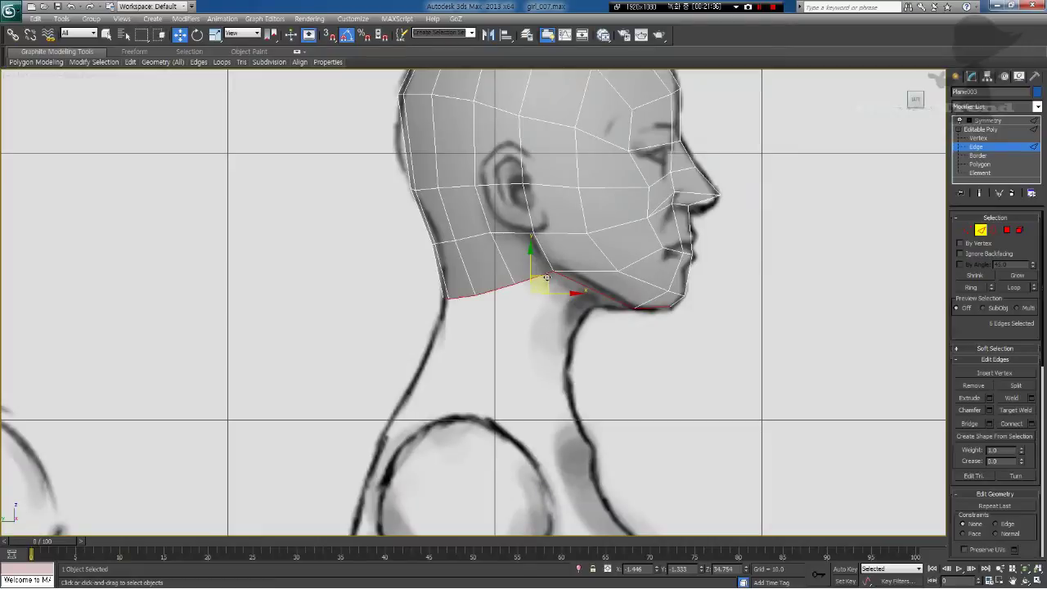
left_click_drag(547, 277, 530, 327, "shift")
Step: Raise the two front vertices of the new neck strip onto the reference line under the chin
key("q")
key("1")
left_click_drag(671, 368, 587, 345)
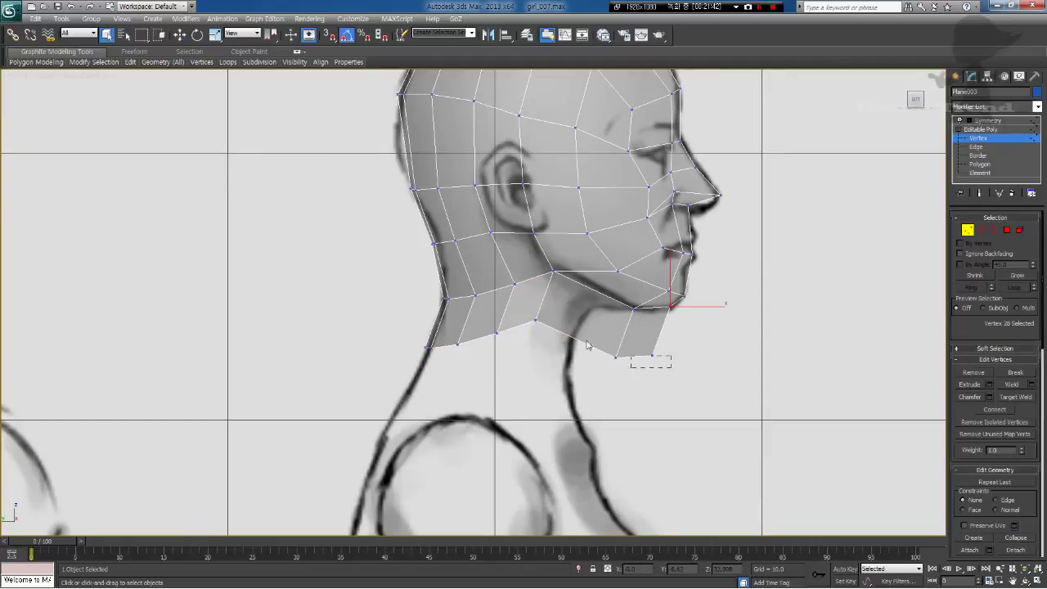
key("w")
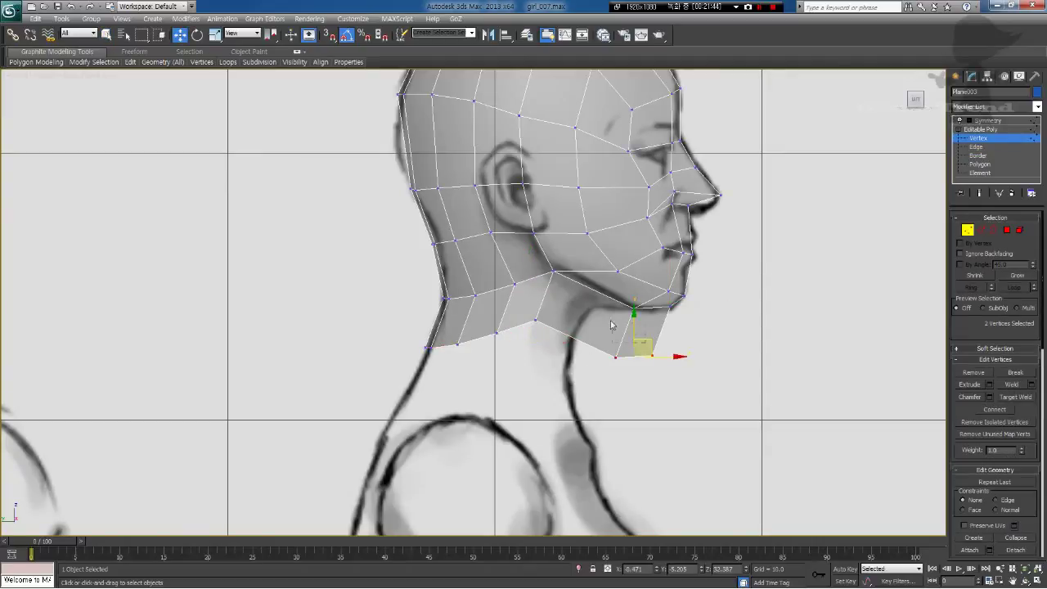
left_click(623, 354)
left_click(616, 357)
left_click_drag(624, 331, 607, 293)
left_click_drag(650, 356, 637, 311)
Step: Nudge the vertex below the jaw corner and the vertices running back to the nape along the top of the neck strip
left_click(536, 320)
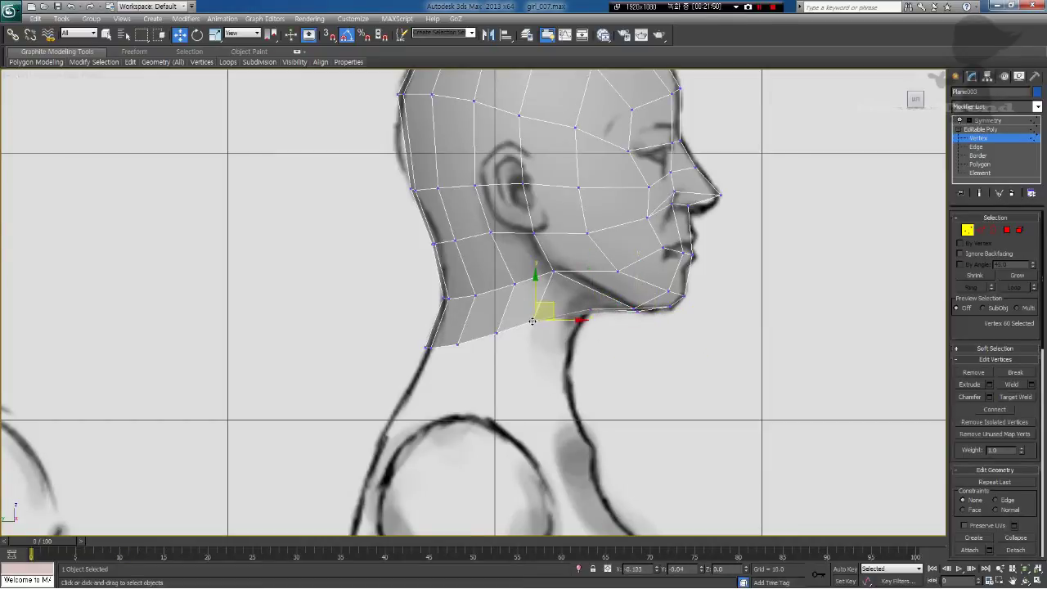
left_click_drag(514, 283, 449, 294)
left_click(526, 284)
left_click(475, 293)
left_click(448, 298)
left_click(524, 337)
scroll(582, 362, "down", 2)
Step: Shift the center vertex under the chin and the neighboring lower jaw vertex forward along the Y axis in perspective
key("p")
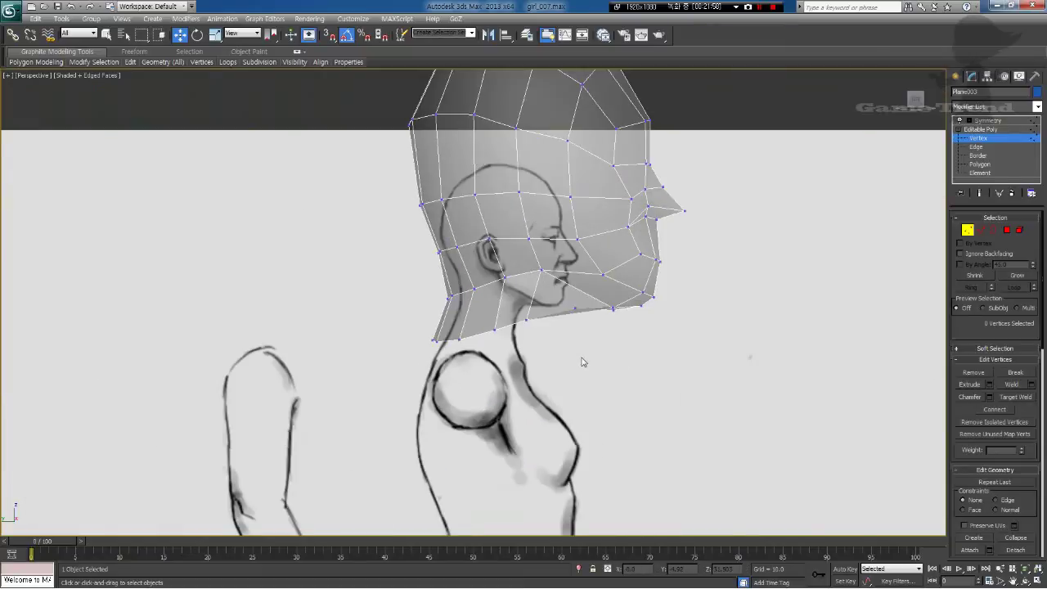
middle_click_drag(582, 362, 535, 344, "alt")
left_click(622, 255)
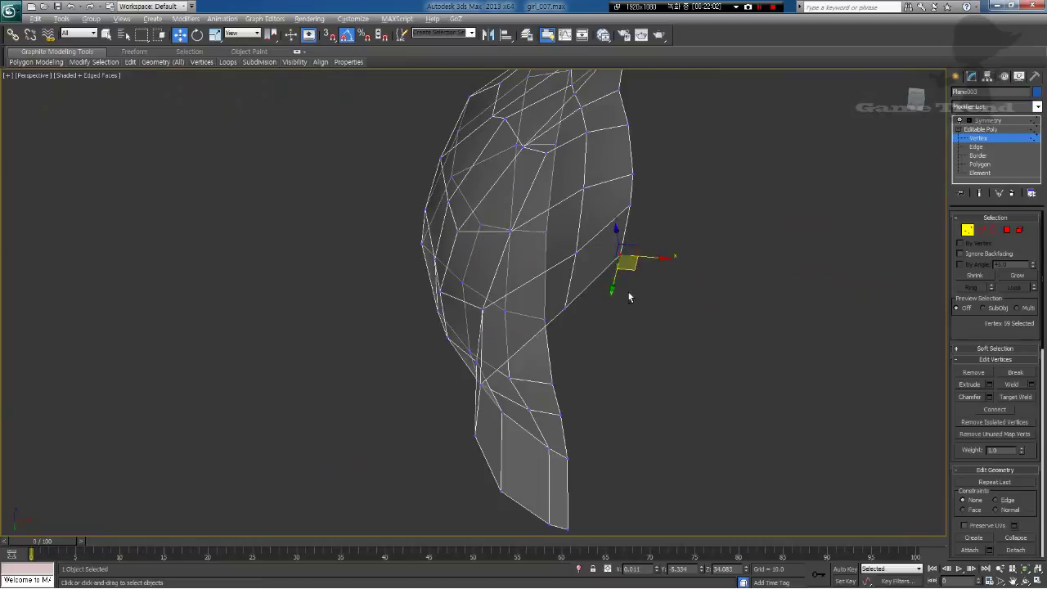
middle_click_drag(629, 297, 590, 274, "alt")
left_click_drag(631, 296, 635, 315)
mouse_move(636, 315)
middle_mouse_down("alt")
mouse_move(634, 332)
mouse_move(629, 322)
middle_mouse_up("alt")
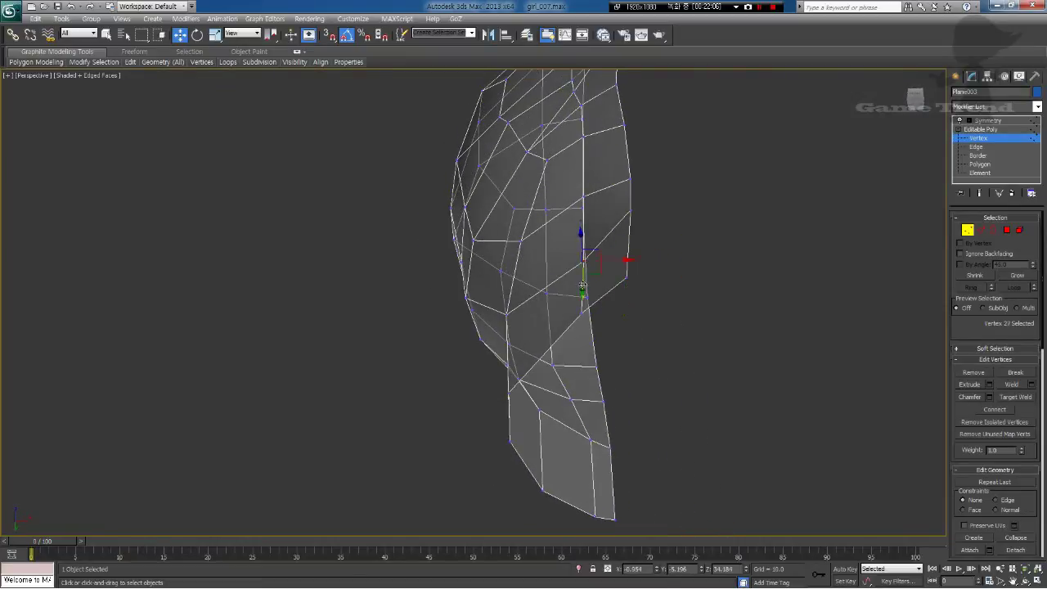
left_click_drag(583, 295, 585, 267)
middle_click_drag(596, 275, 654, 302, "alt")
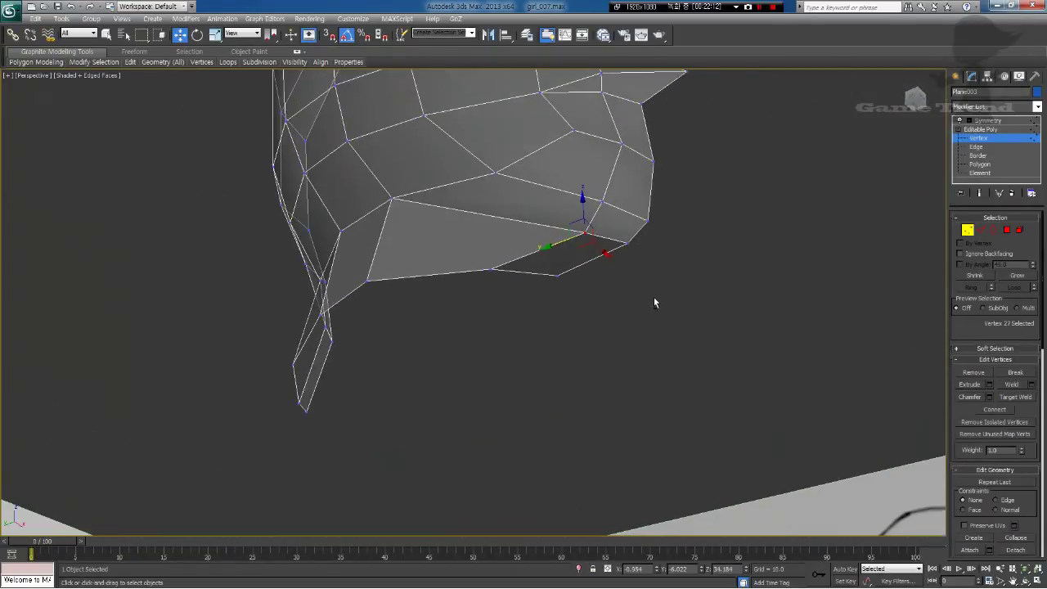
Step: Reposition the jaw-corner, under-chin and behind-jaw vertices in the front view to follow the lower jaw contour
middle_click_drag(405, 237, 407, 292, "alt")
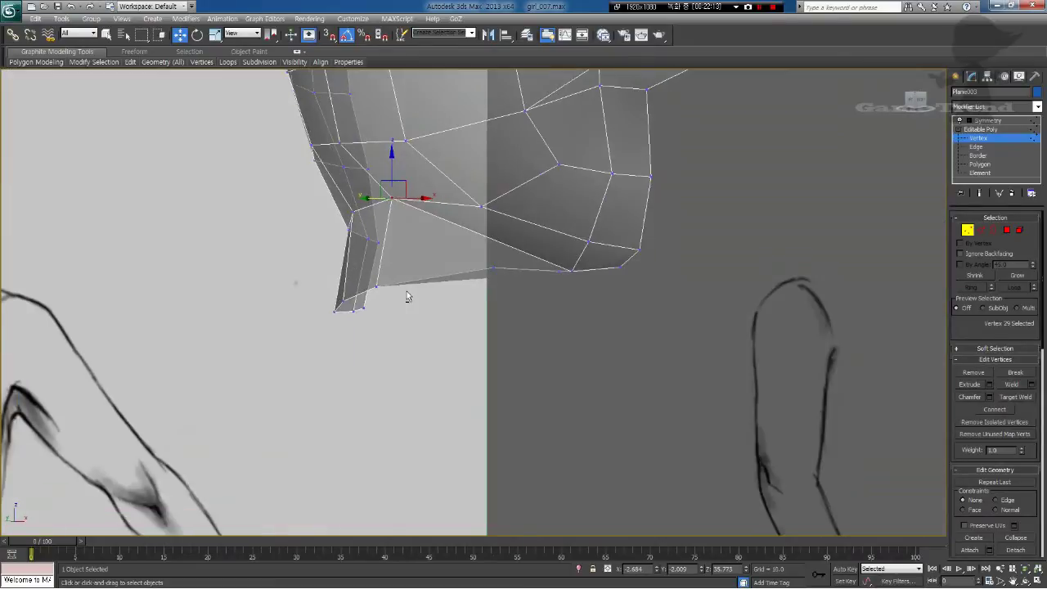
key("f")
middle_click_drag(429, 524, 431, 327)
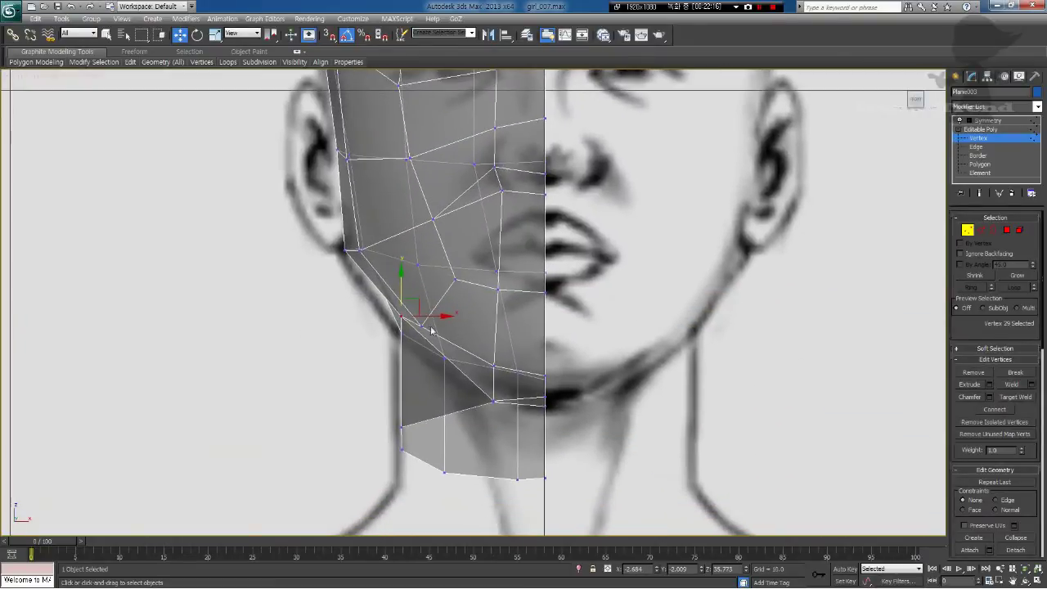
left_click_drag(416, 303, 462, 358)
mouse_move(494, 400)
left_mouse_down()
mouse_move(504, 391)
mouse_move(495, 399)
left_mouse_up()
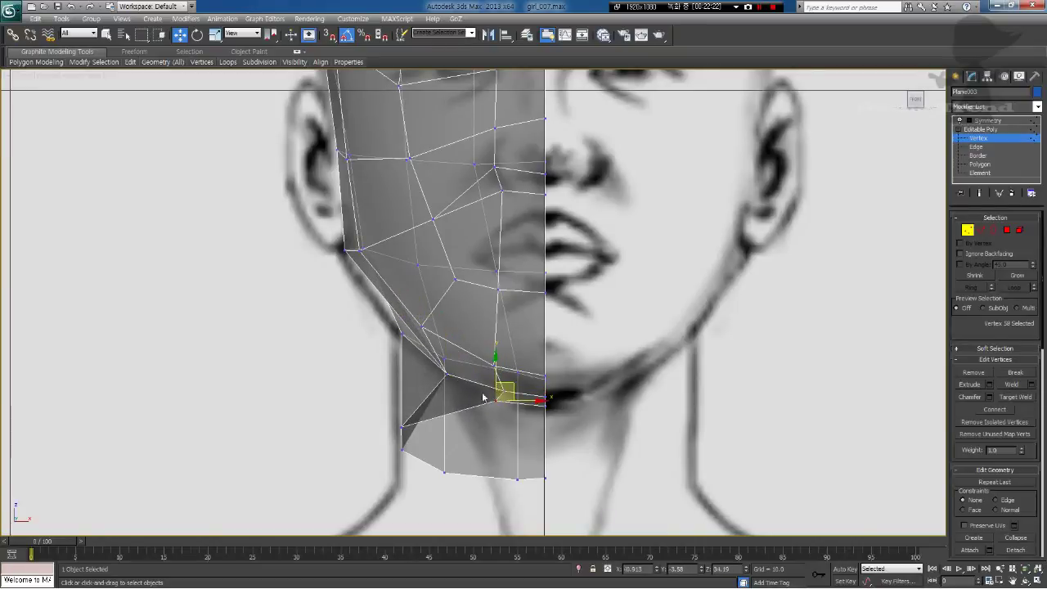
left_click_drag(446, 374, 444, 370)
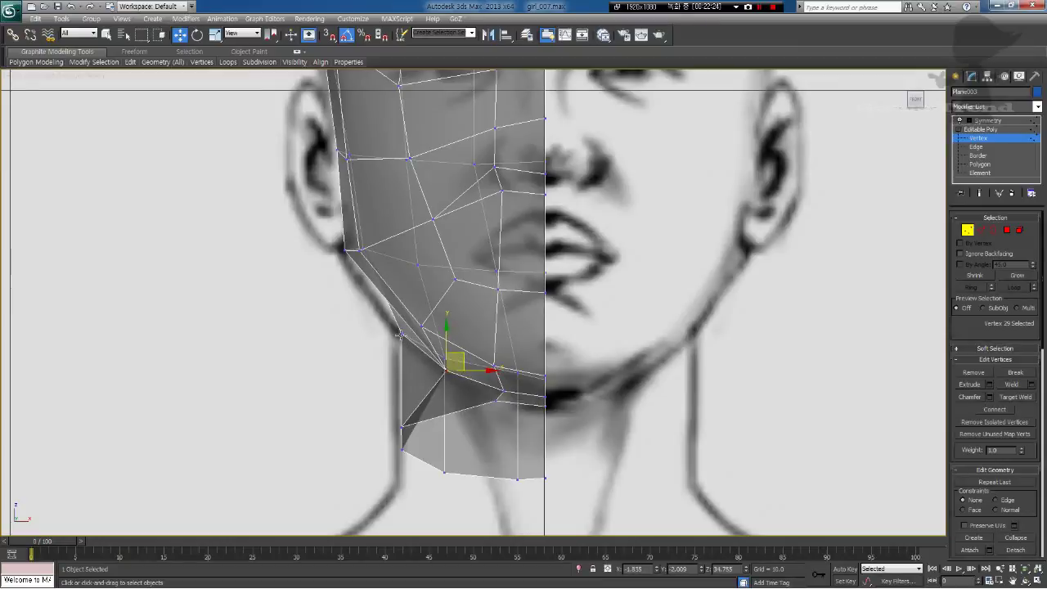
left_click_drag(401, 333, 420, 331)
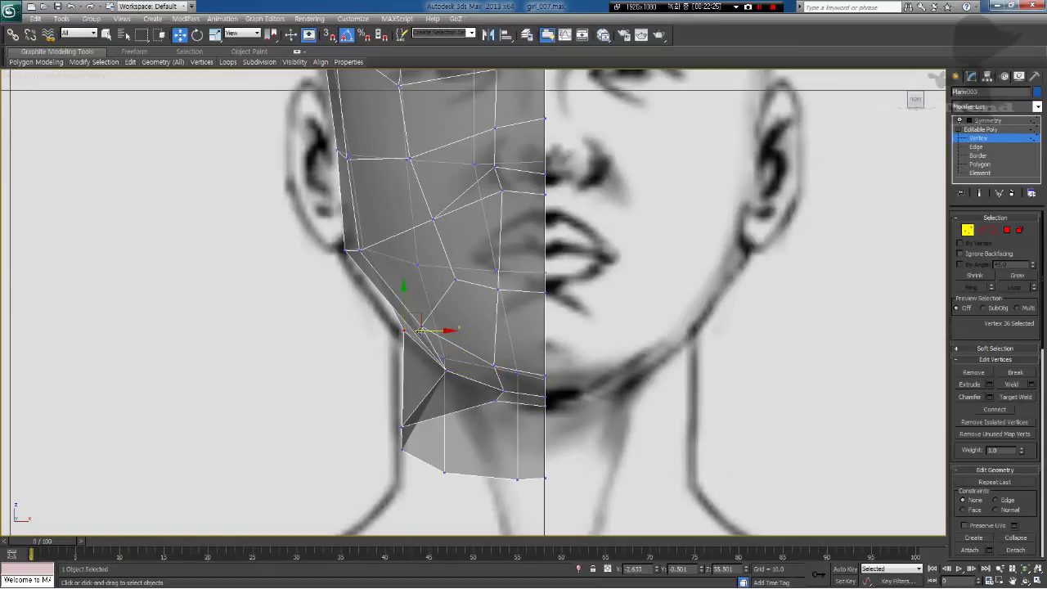
left_click(345, 251)
left_click(392, 275)
Step: Adjust the two underside vertices between the chin and the throat along the reference line in the side view
key("l")
scroll(507, 347, "up", 3)
middle_click_drag(562, 352, 485, 358)
left_click_drag(559, 328, 569, 330)
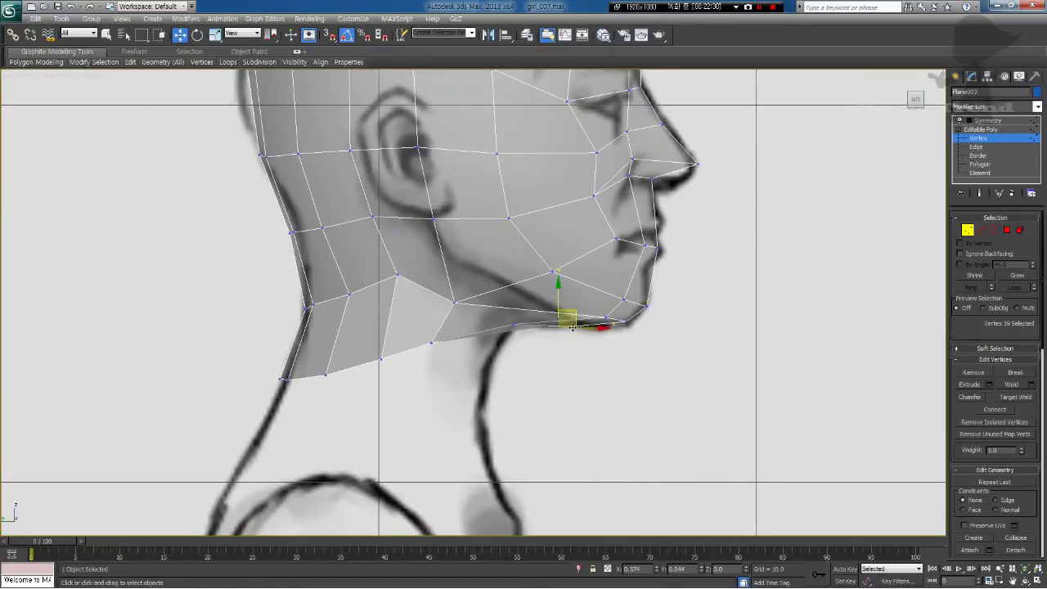
left_click(514, 323)
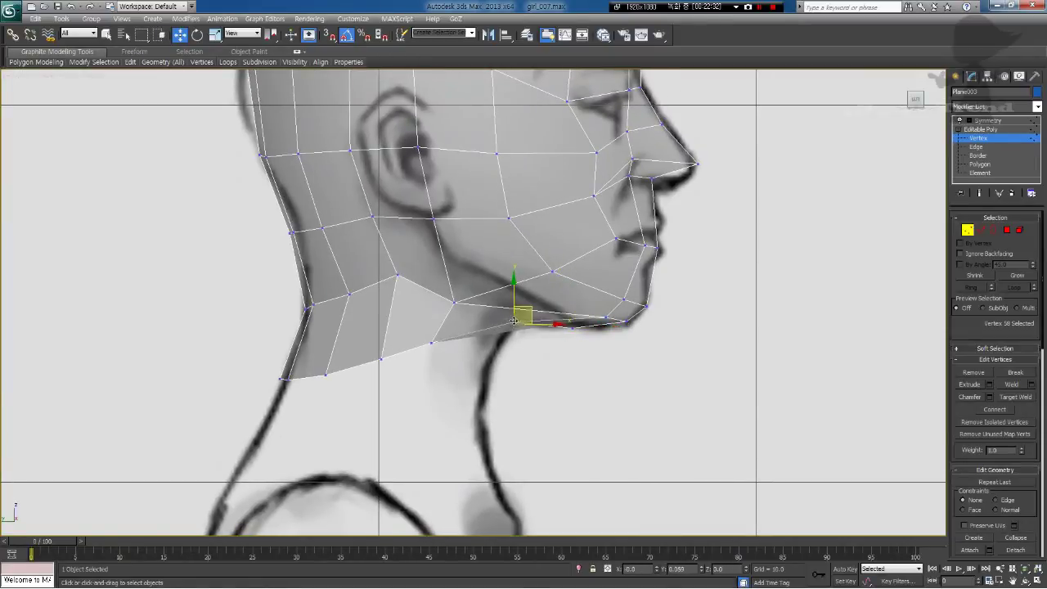
left_click_drag(514, 321, 513, 321)
Step: Raise the jaw-corner vertex, slide the lower jaw vertex back from the chin, and fine-tune the underside vertices in the side view
left_click_drag(455, 303, 456, 271)
left_click_drag(607, 319, 582, 317)
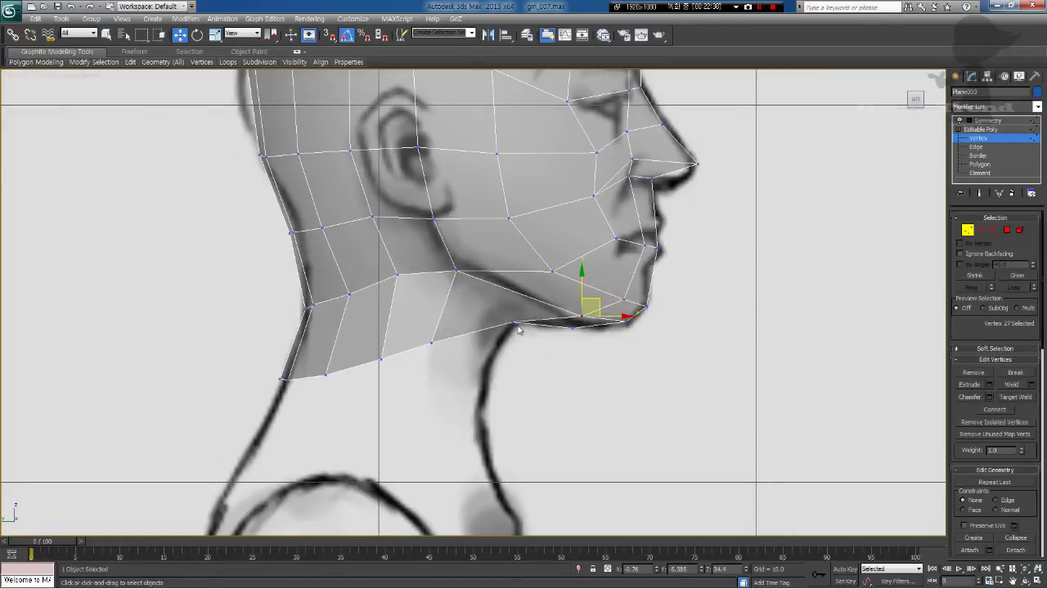
left_click_drag(514, 321, 517, 326)
left_click(619, 348)
left_click(573, 328)
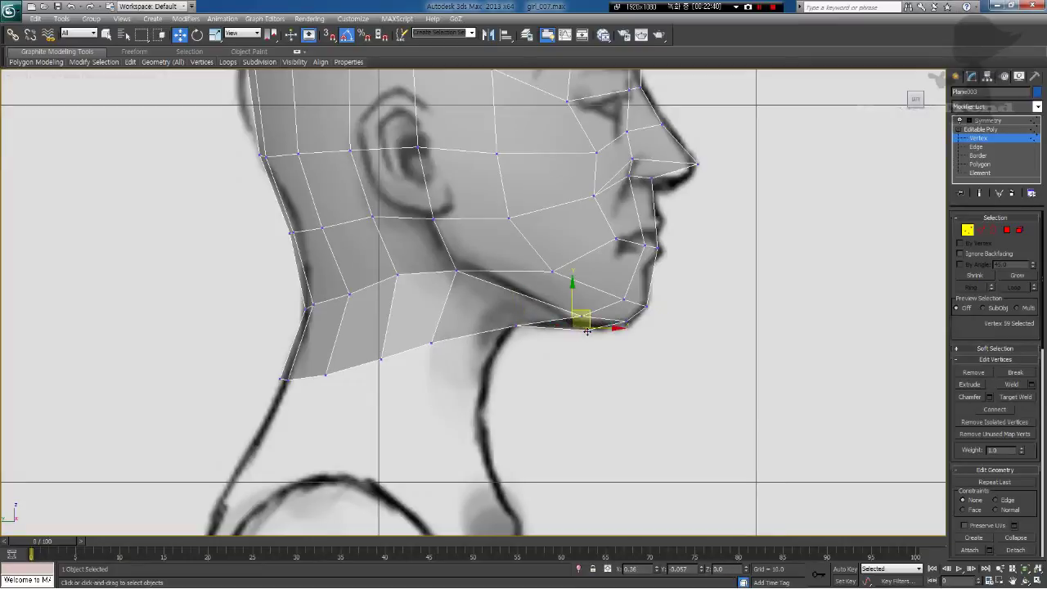
Step: Raise the lower neck border vertices from below the jaw corner to the nape into a smooth line along the reference neck
left_click_drag(430, 341, 445, 322)
left_click_drag(380, 358, 387, 333)
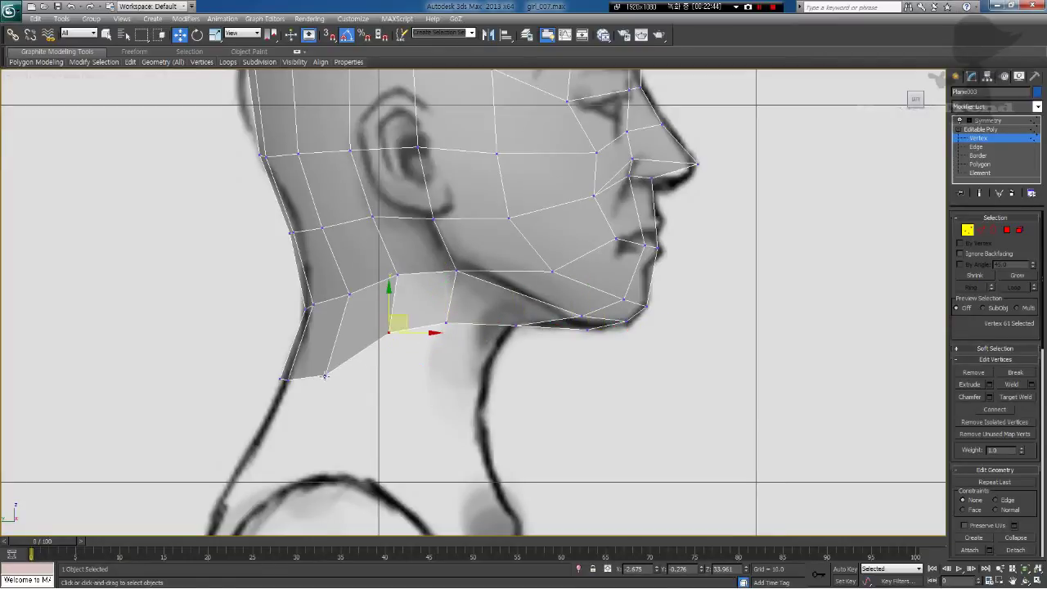
left_click_drag(324, 375, 321, 356)
left_click_drag(238, 355, 305, 350)
left_click(552, 386)
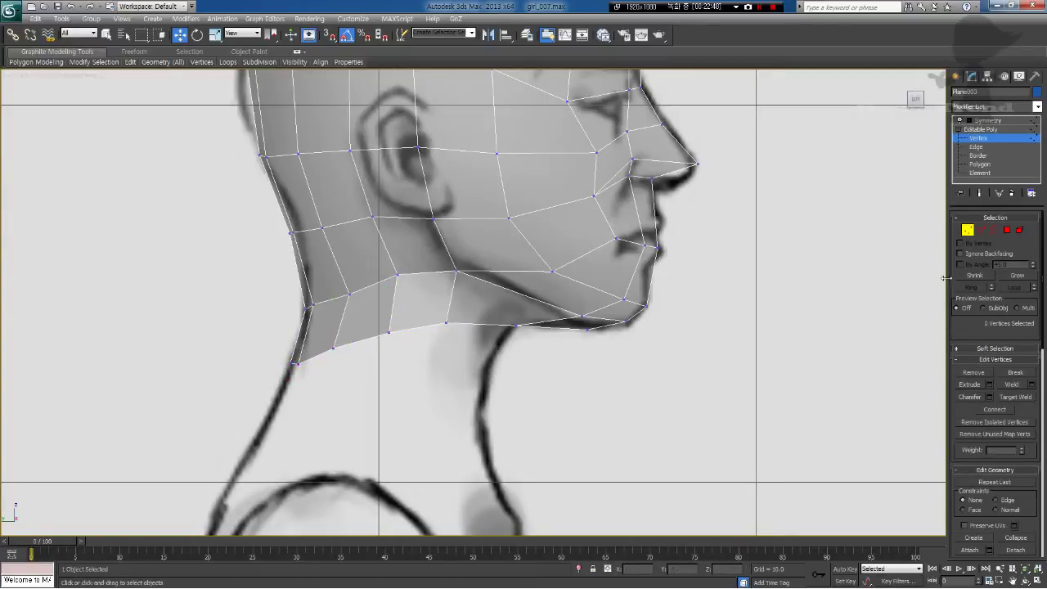
Step: Extend the bottom neck edges down and back with another strip of polygons toward the base of the neck
left_click(982, 229)
middle_click_drag(574, 356, 585, 326)
left_click_drag(421, 295, 390, 389, "shift")
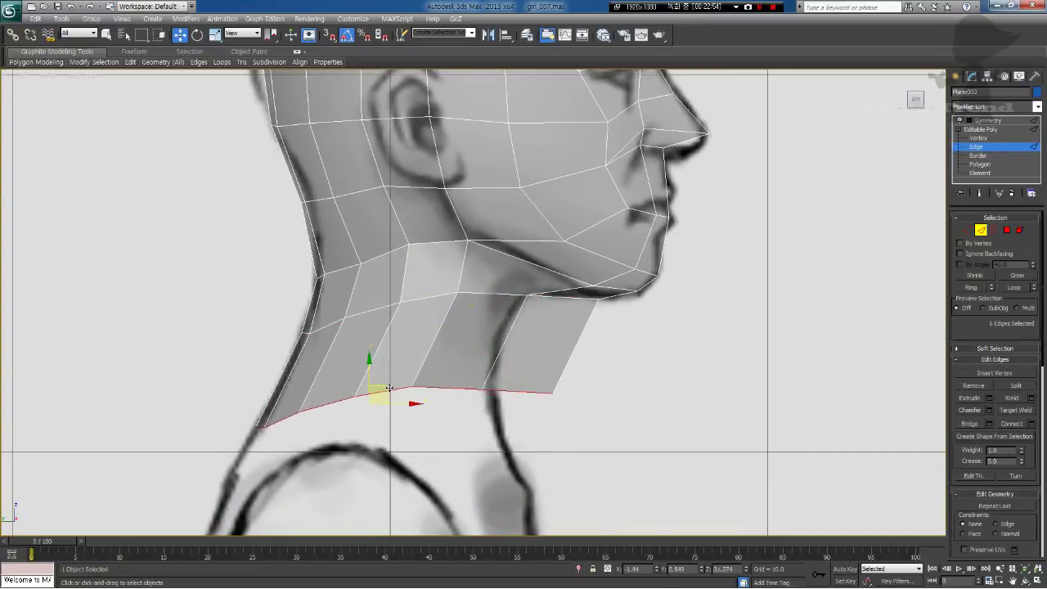
Step: Move the two front vertices of the lowest neck strip up and back toward the throat
left_click(968, 230)
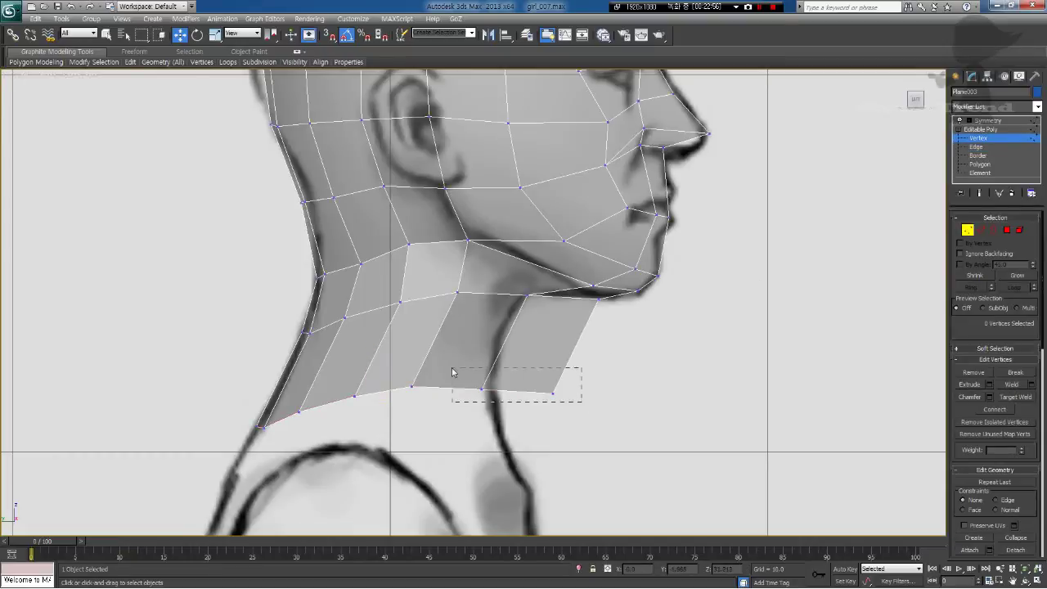
left_click_drag(452, 367, 452, 368)
left_click_drag(529, 375, 494, 336)
left_click(541, 364)
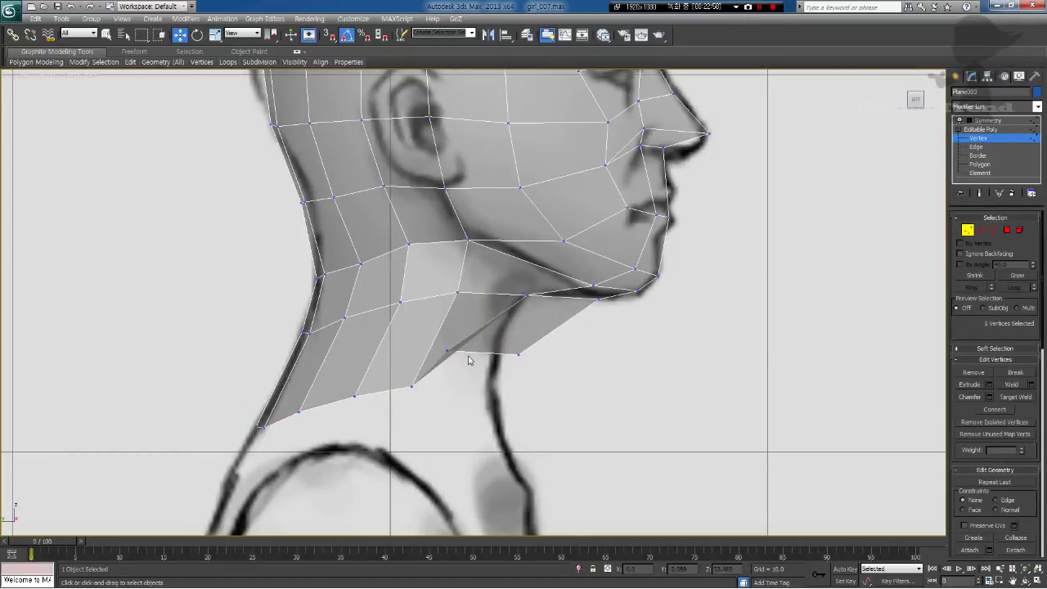
Step: Shift the middle vertices of the two lower neck rows back toward the nape in the side view
left_click_drag(424, 401, 397, 372)
left_click_drag(473, 302, 447, 269)
left_click_drag(404, 314, 399, 281)
left_click_drag(362, 408, 352, 383)
left_click(299, 411)
Step: Reposition the two upper throat vertices under the jaw and raise the front vertex of the bottom neck edge slightly
left_click_drag(528, 295, 500, 269)
mouse_move(517, 356)
left_mouse_down()
mouse_move(517, 308)
mouse_move(522, 347)
left_mouse_up()
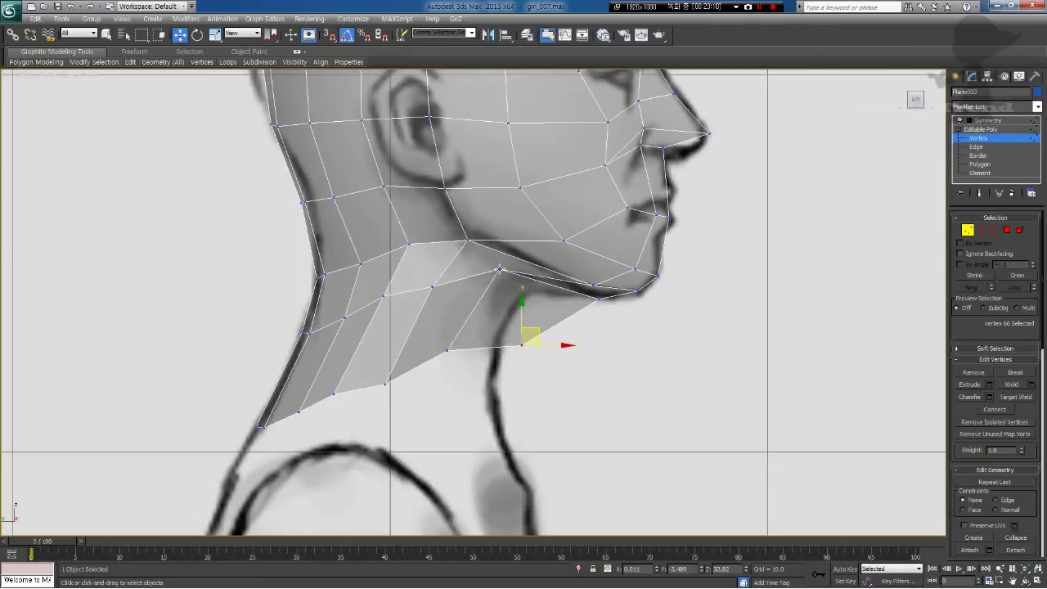
left_click_drag(500, 269, 516, 292)
Step: Pull the two front vertices of the bottom neck edge back toward the throat in the perspective view
key("p")
scroll(530, 295, "down", 2)
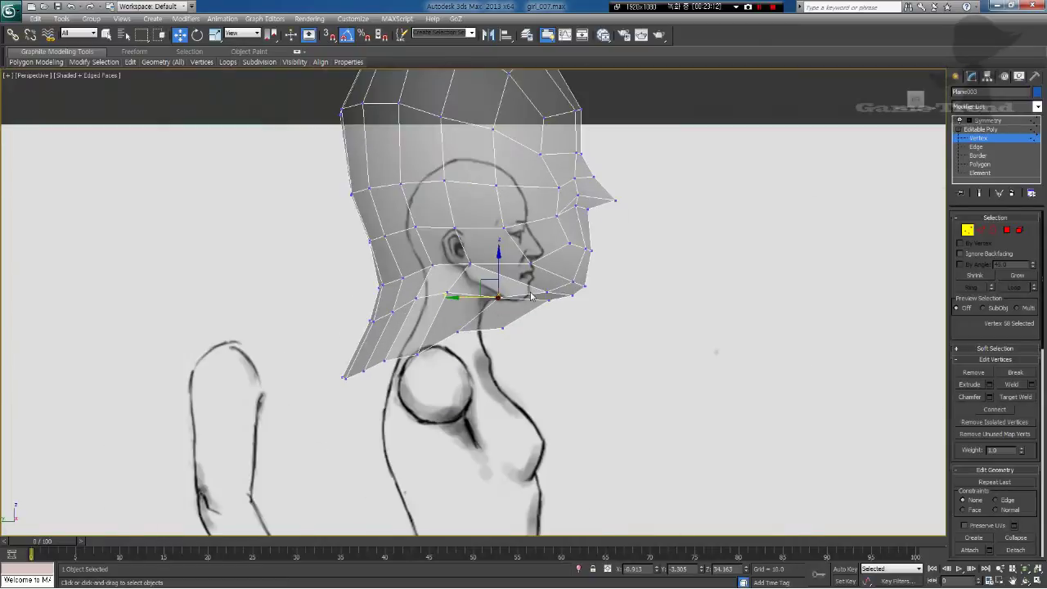
middle_click_drag(570, 347, 501, 277, "alt")
left_click(526, 258)
left_click_drag(546, 287, 572, 349)
middle_click_drag(572, 349, 685, 326, "alt")
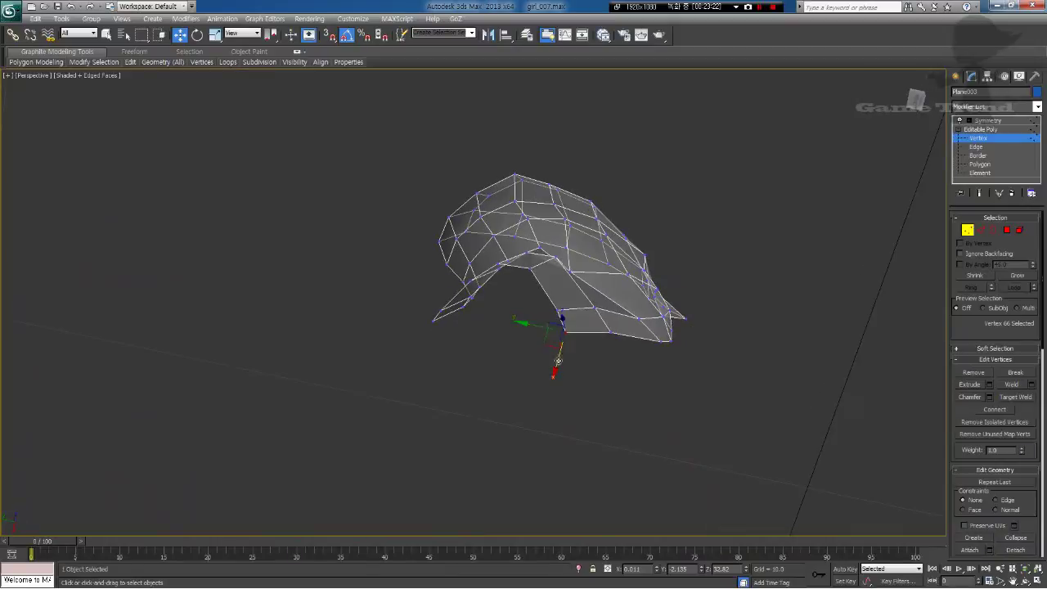
left_click_drag(553, 332, 554, 333)
middle_click_drag(554, 333, 564, 380, "alt")
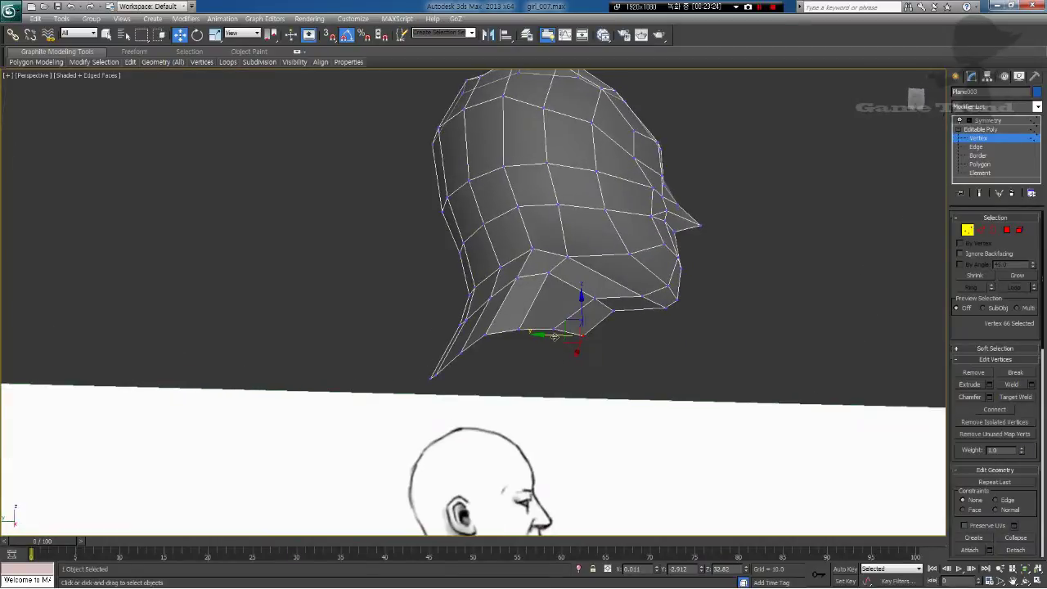
left_click_drag(555, 328, 526, 330)
Step: Lower the two bottom front neck vertices to the reference throat line in the side view and move the upper throat vertices back
mouse_move(543, 329)
middle_mouse_down("alt")
mouse_move(617, 279)
mouse_move(617, 369)
mouse_move(564, 399)
mouse_move(528, 392)
middle_mouse_up("alt")
key("l")
scroll(528, 392, "up", 3)
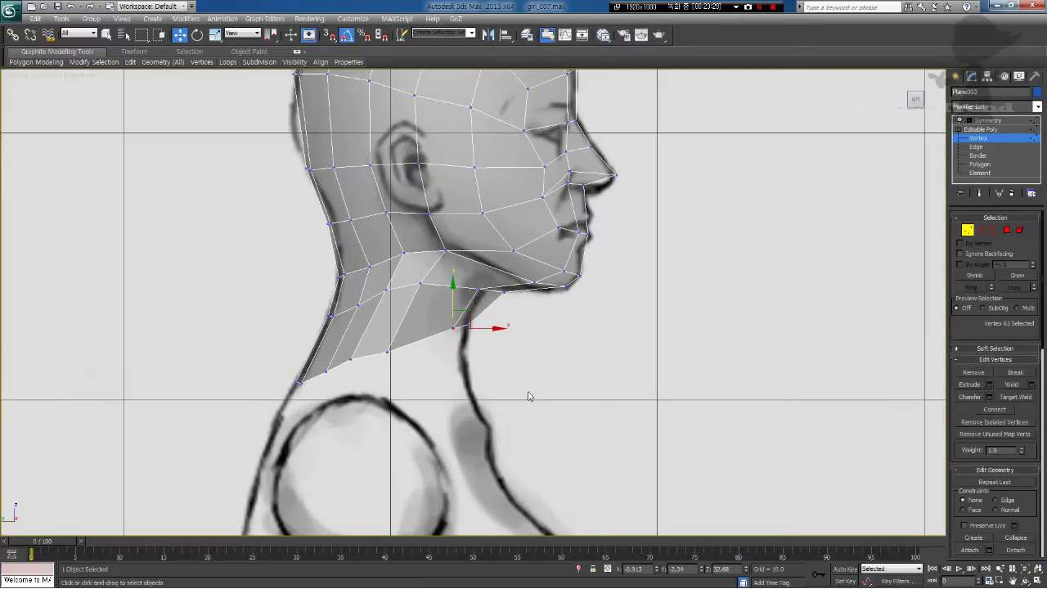
left_click_drag(463, 315, 433, 345)
left_click(487, 325)
mouse_move(478, 287)
left_mouse_down()
mouse_move(458, 264)
mouse_move(490, 282)
mouse_move(463, 358)
mouse_move(486, 290)
mouse_move(468, 283)
left_mouse_up()
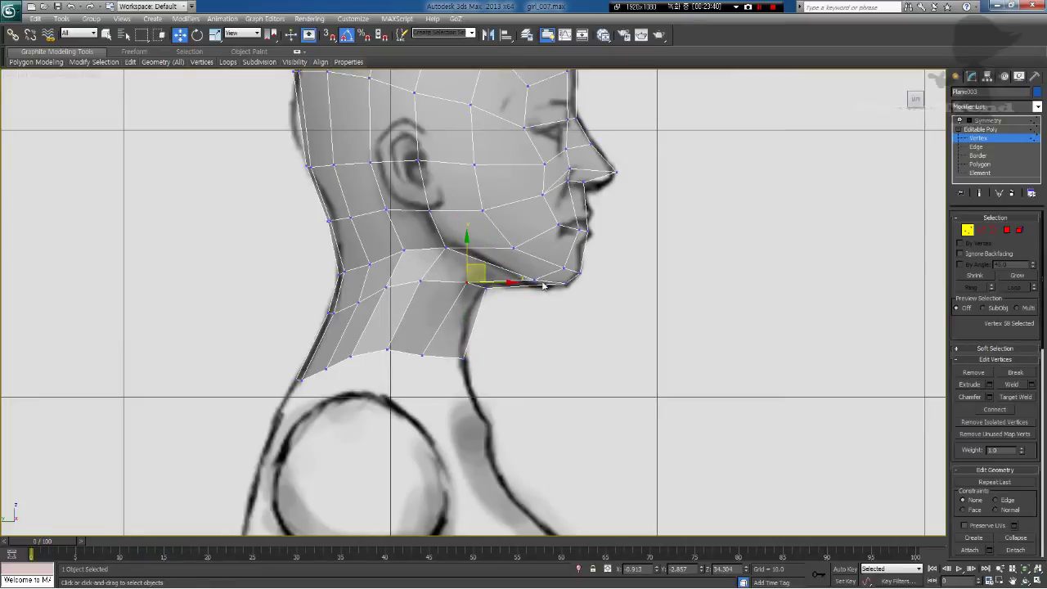
Step: Slide the jaw underside vertices back, raise the jaw-corner vertex slightly, and place the throat vertex on the reference line
mouse_move(535, 280)
left_mouse_down()
mouse_move(552, 296)
mouse_move(557, 274)
mouse_move(515, 281)
left_mouse_up()
left_click(578, 277)
left_click(547, 292)
left_click_drag(444, 247, 443, 241)
left_click_drag(529, 282, 485, 284)
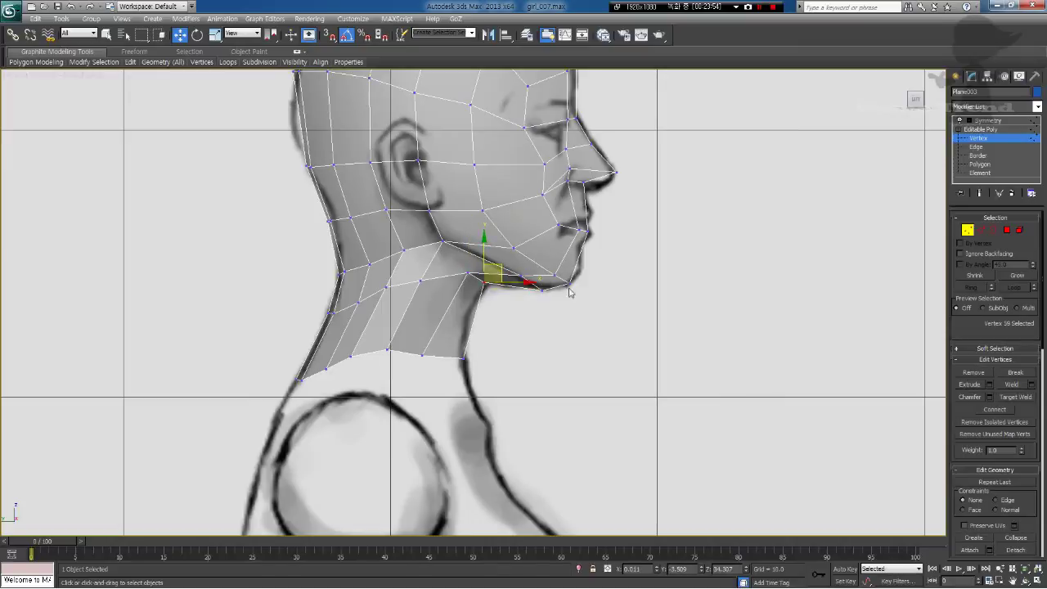
Step: Nudge the chin-tip vertex slightly back and down to fit the reference profile
left_click(583, 287)
left_click_drag(569, 285, 566, 287)
left_click(554, 276)
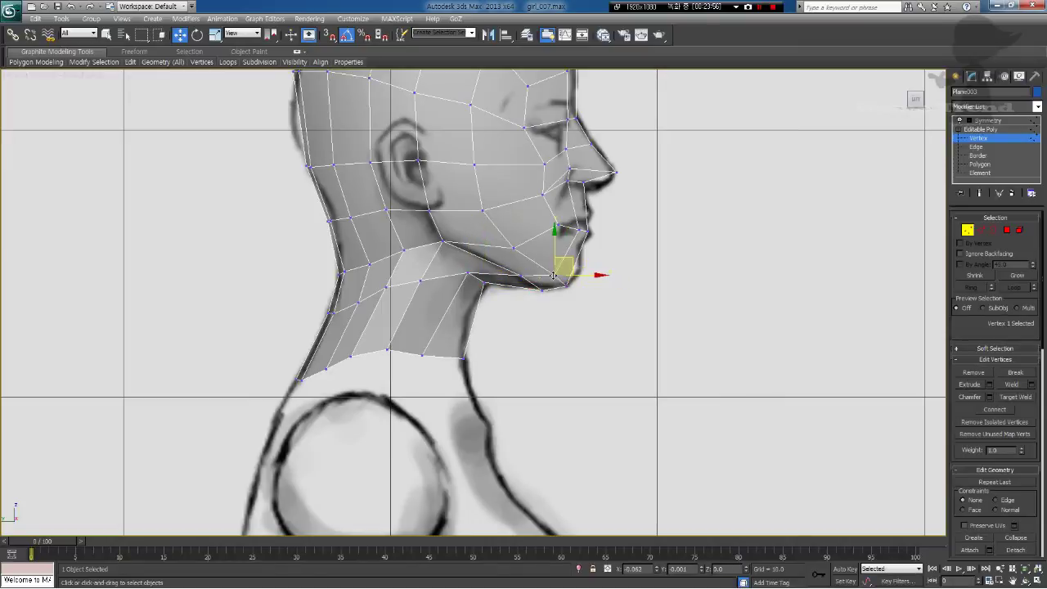
middle_click_drag(561, 276, 563, 294)
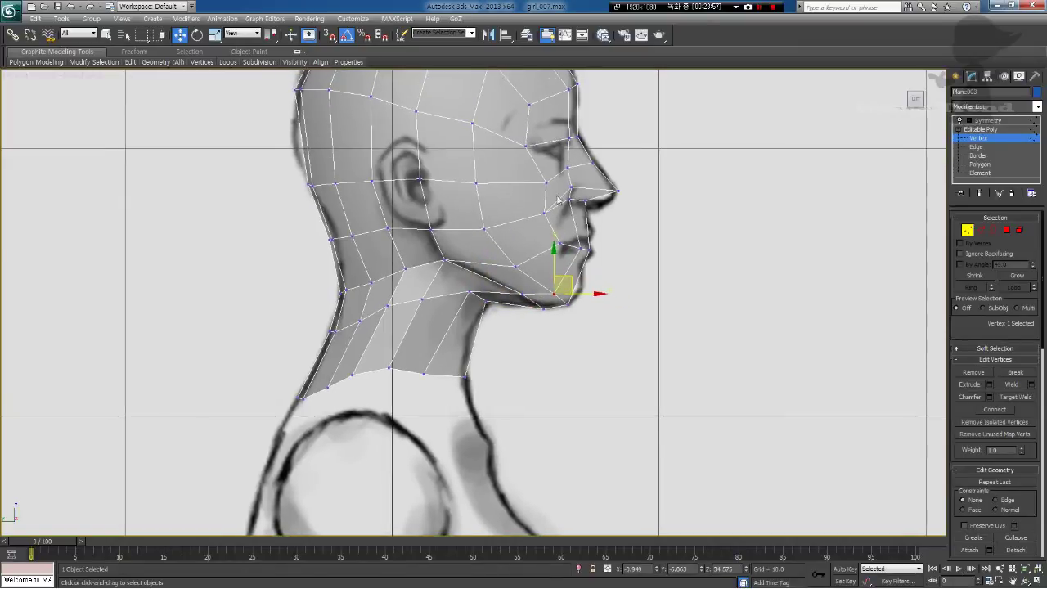
left_click(589, 249)
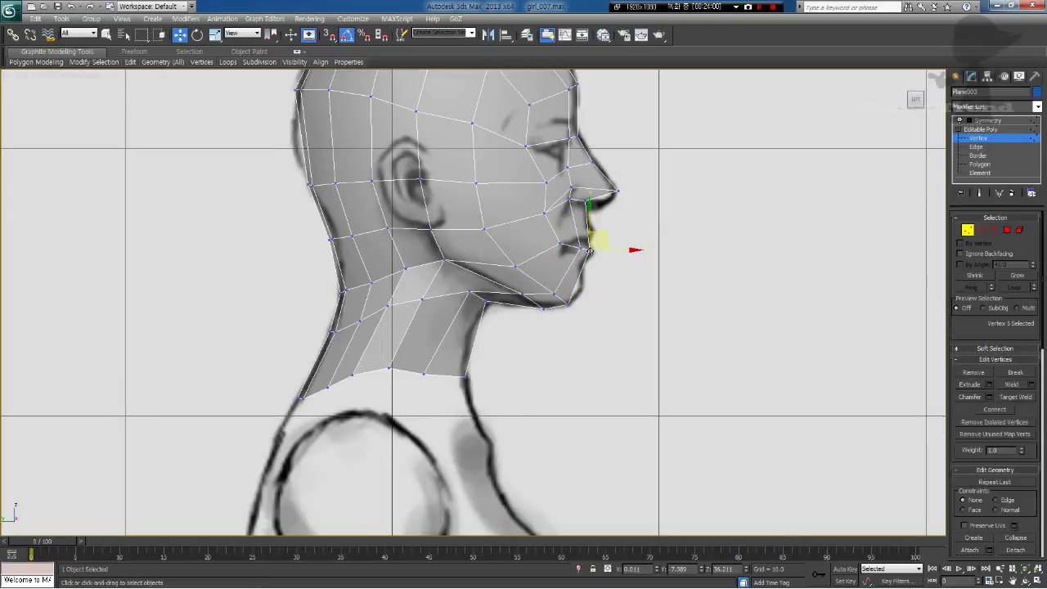
Step: Fine-tune the throat, bottom front neck and jaw underside vertices against the reference profile
left_click_drag(486, 302, 484, 304)
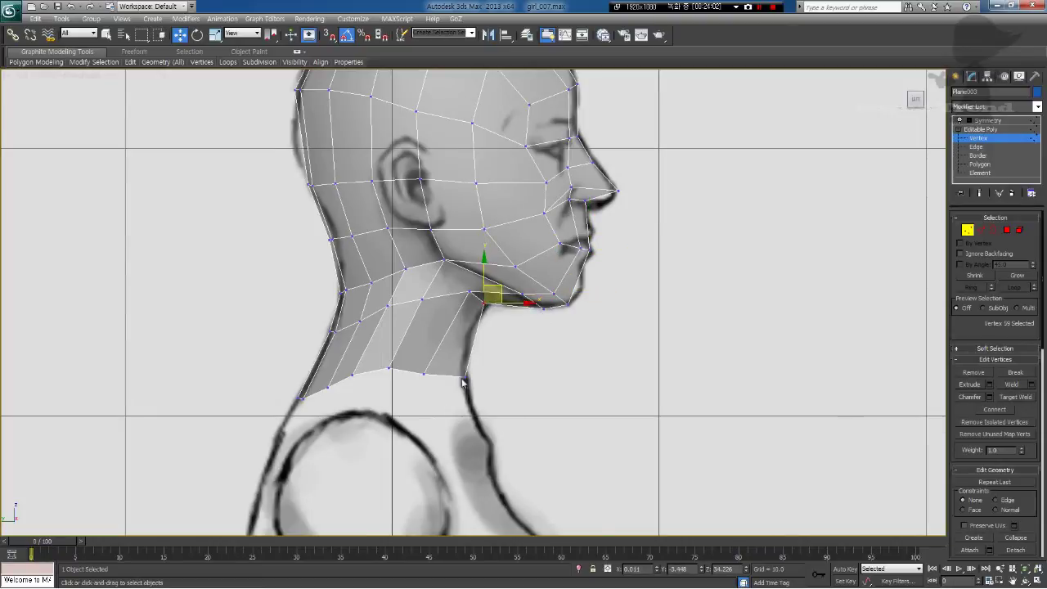
left_click_drag(466, 378, 459, 375)
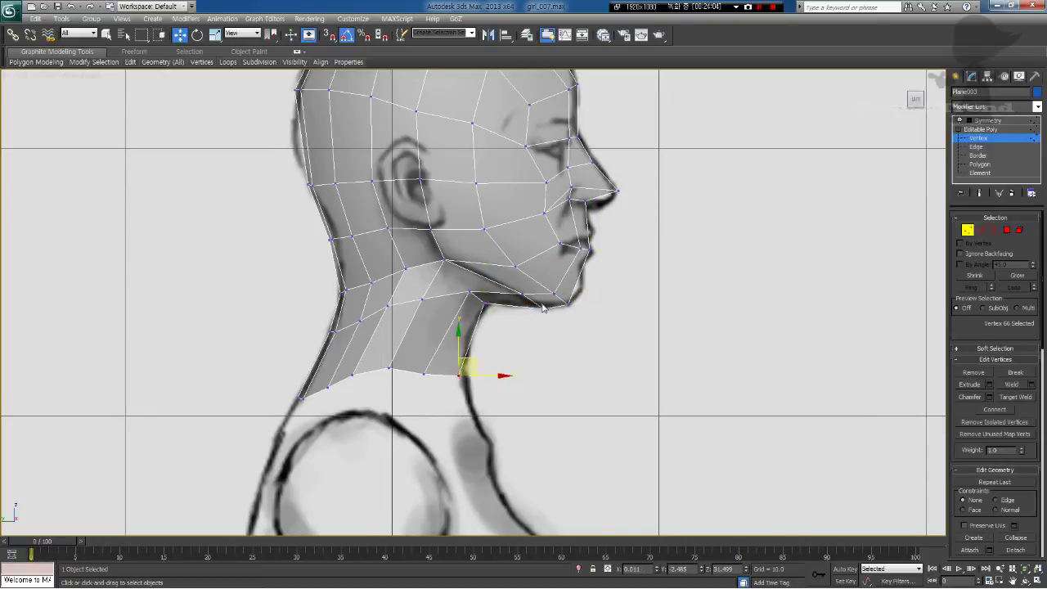
left_click_drag(522, 294, 523, 295)
left_click(469, 292)
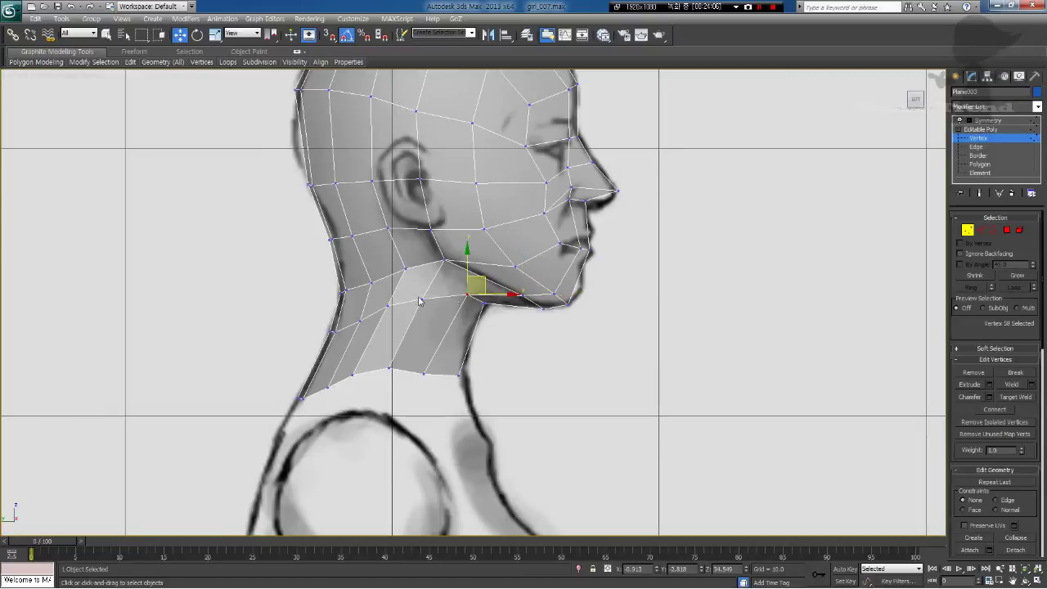
Step: Raise the upper neck vertices from below the jaw corner to the nape and nudge the front throat vertex back
left_click_drag(420, 298, 371, 264)
left_click_drag(351, 302, 356, 251)
left_click(365, 288)
left_click_drag(343, 342, 437, 284)
left_click(469, 294)
left_click(444, 299)
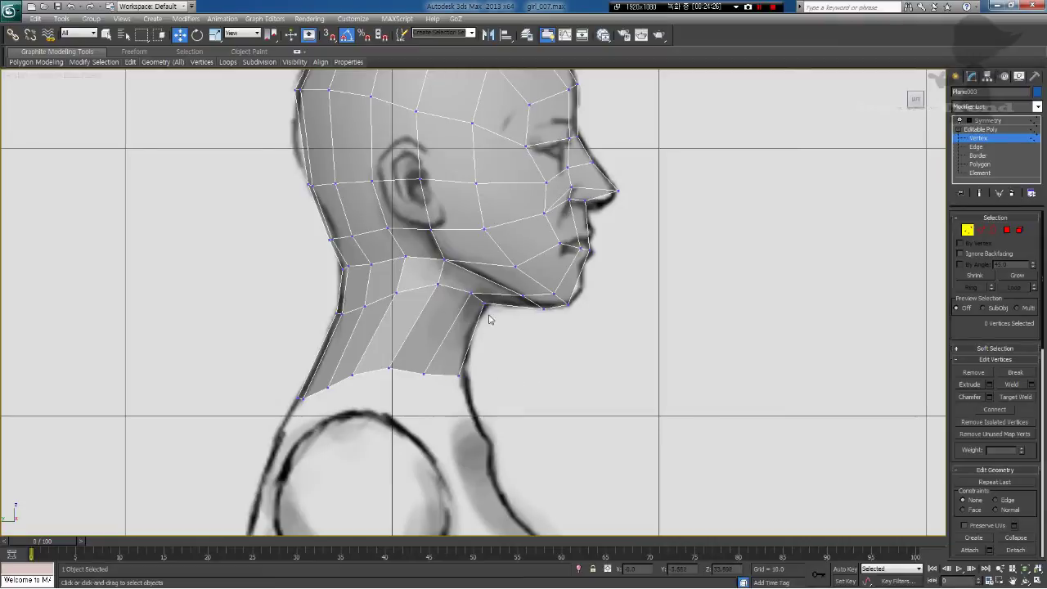
left_click_drag(486, 303, 481, 303)
left_click(516, 341)
scroll(517, 341, "down", 3)
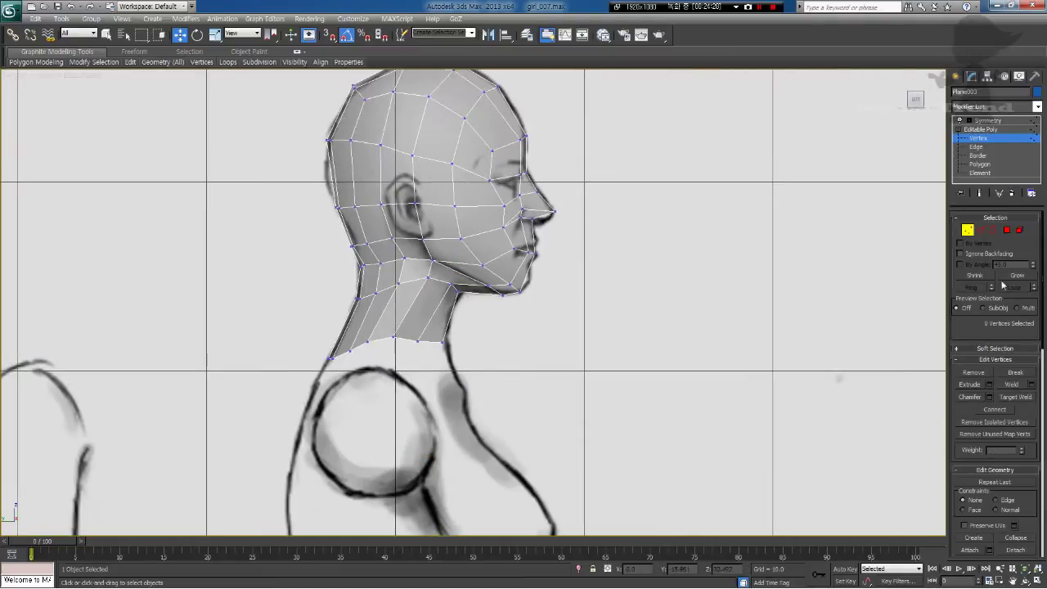
Step: Show the mirrored head with the Symmetry modifier and turn off its see-through display
left_click(988, 121)
middle_click_drag(371, 290, 379, 302)
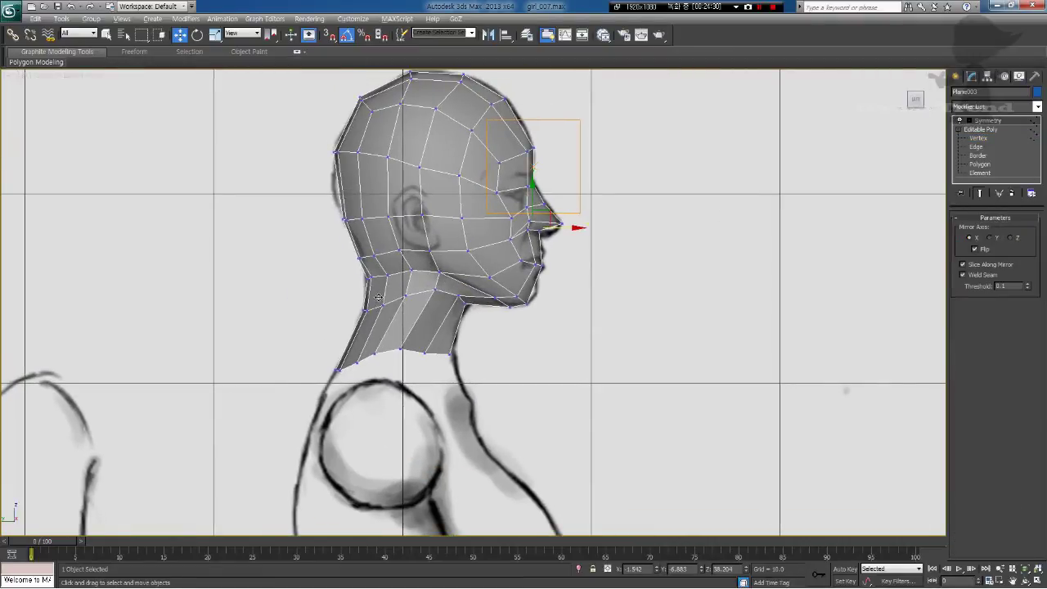
key("alt+x")
mouse_move(472, 350)
middle_mouse_down("alt")
mouse_move(372, 348)
mouse_move(369, 320)
mouse_move(393, 300)
mouse_move(454, 327)
mouse_move(472, 363)
mouse_move(488, 366)
middle_mouse_up("alt")
Step: Clear the smoothing groups on all head polygons, assign them smoothing group 1, and show the mirrored result
left_click(989, 164)
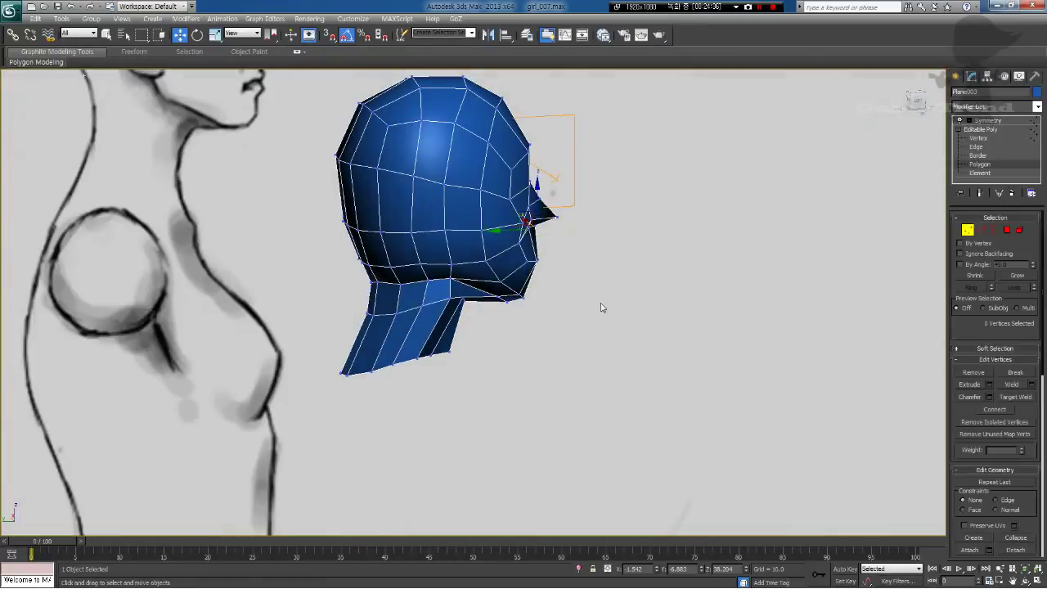
key("4")
left_click_drag(611, 386, 233, 29)
middle_click_drag(581, 341, 725, 392, "alt")
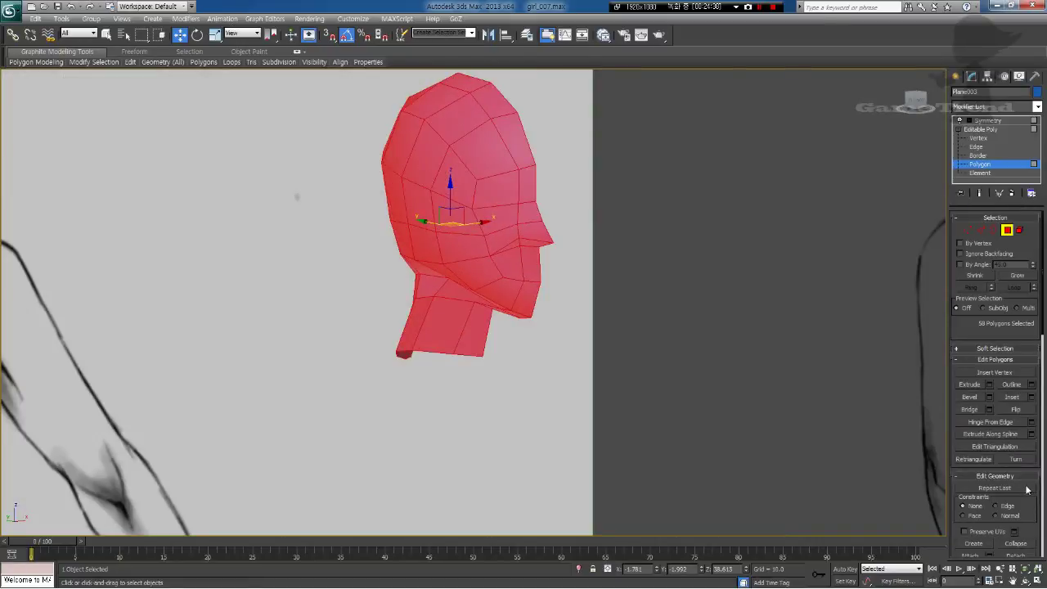
left_click_drag(1031, 496, 1030, 143)
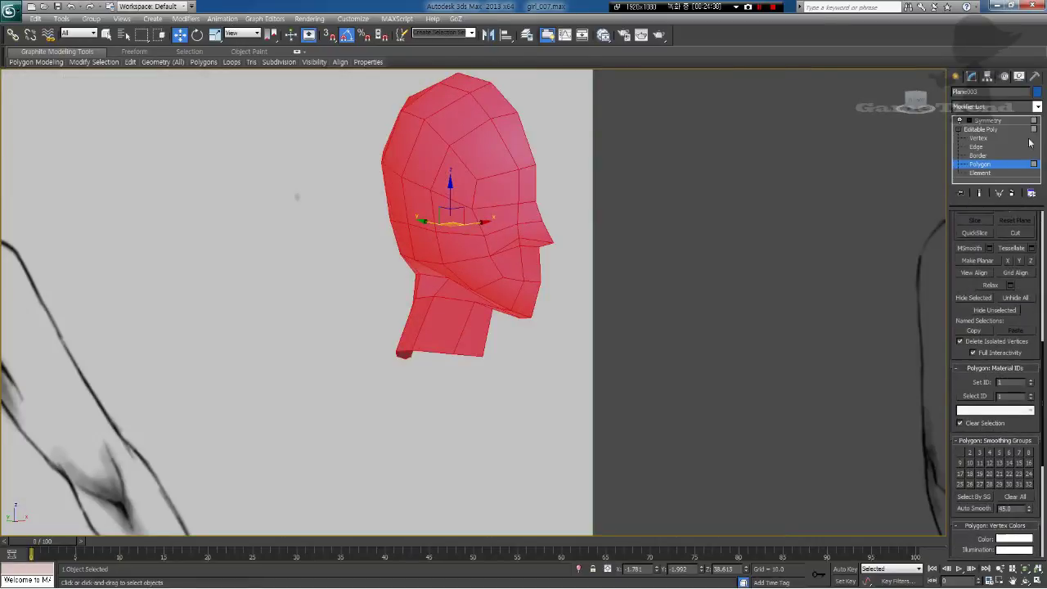
left_click(1028, 496)
left_click(961, 452)
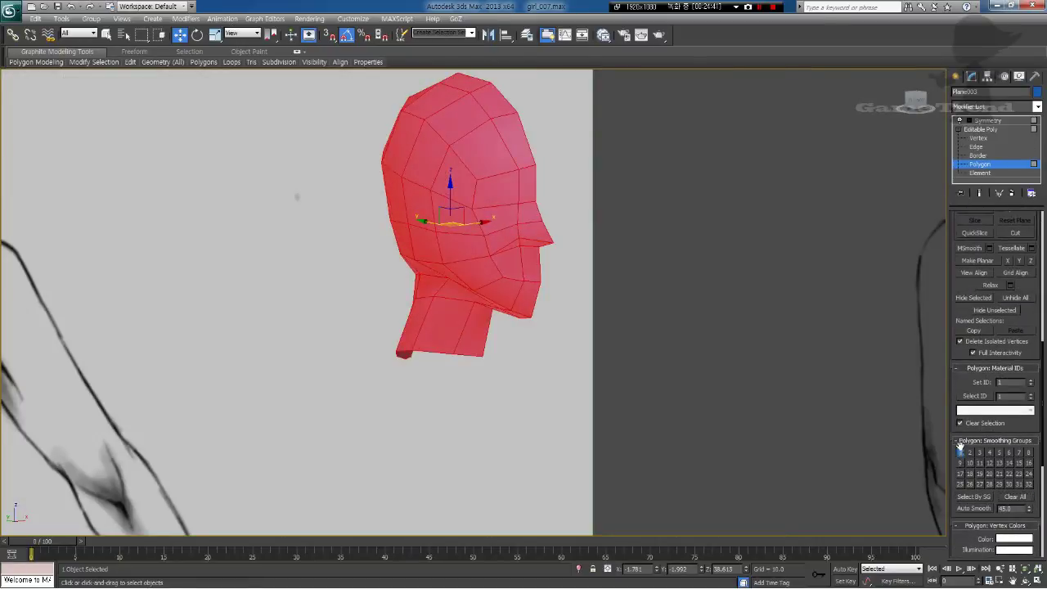
left_click(984, 122)
mouse_move(564, 395)
middle_mouse_down("alt")
mouse_move(502, 350)
mouse_move(461, 362)
mouse_move(550, 383)
middle_mouse_up("alt")
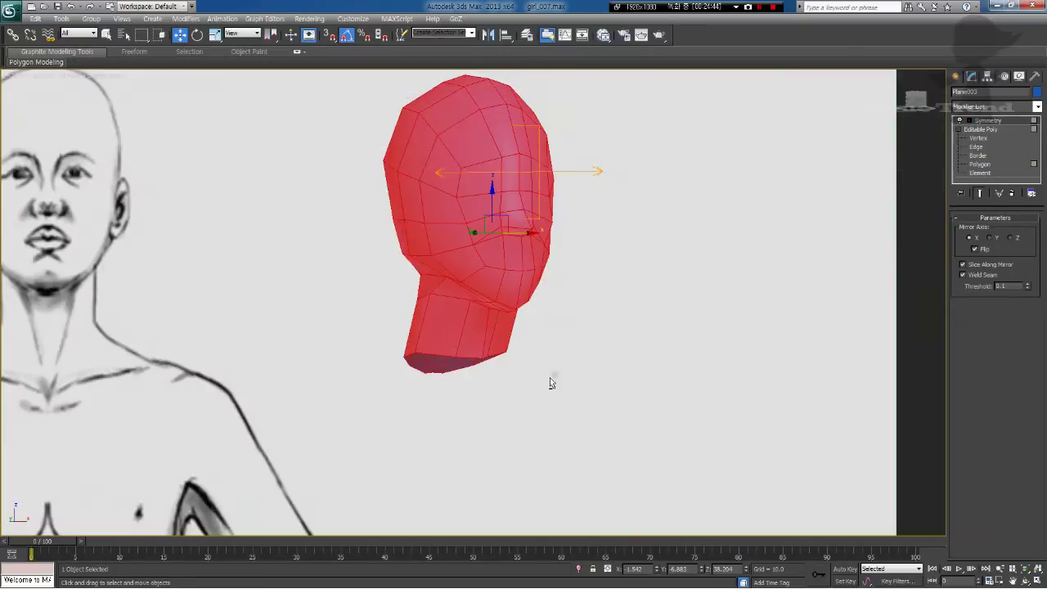
Step: In the front view, move the neck side vertex below the jaw inward and down, and pull the bottom outer vertex out to the shoulder line
middle_click_drag(490, 351, 420, 295, "alt")
key("f")
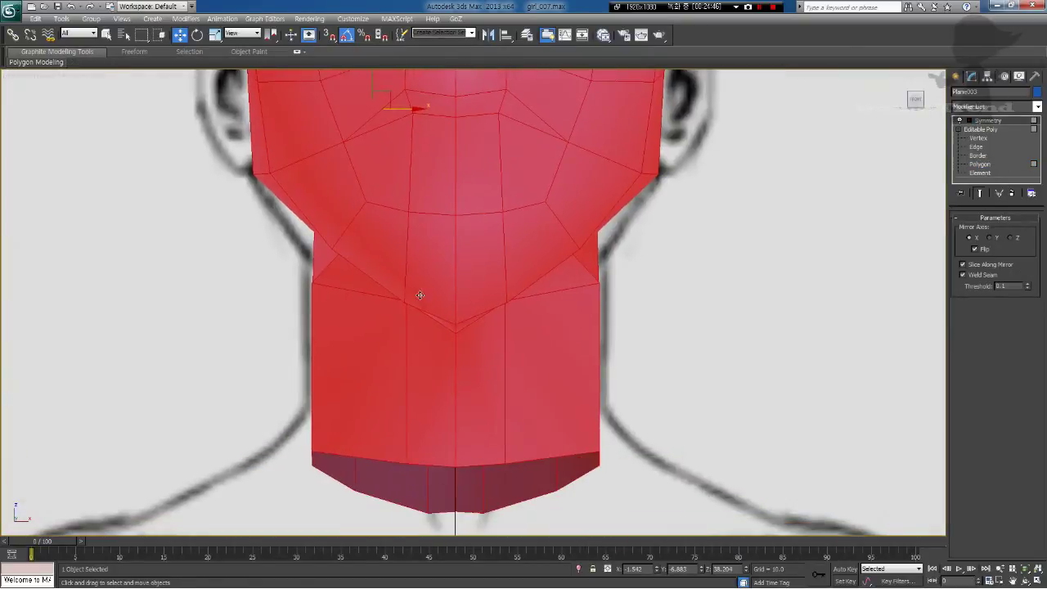
left_click(976, 139)
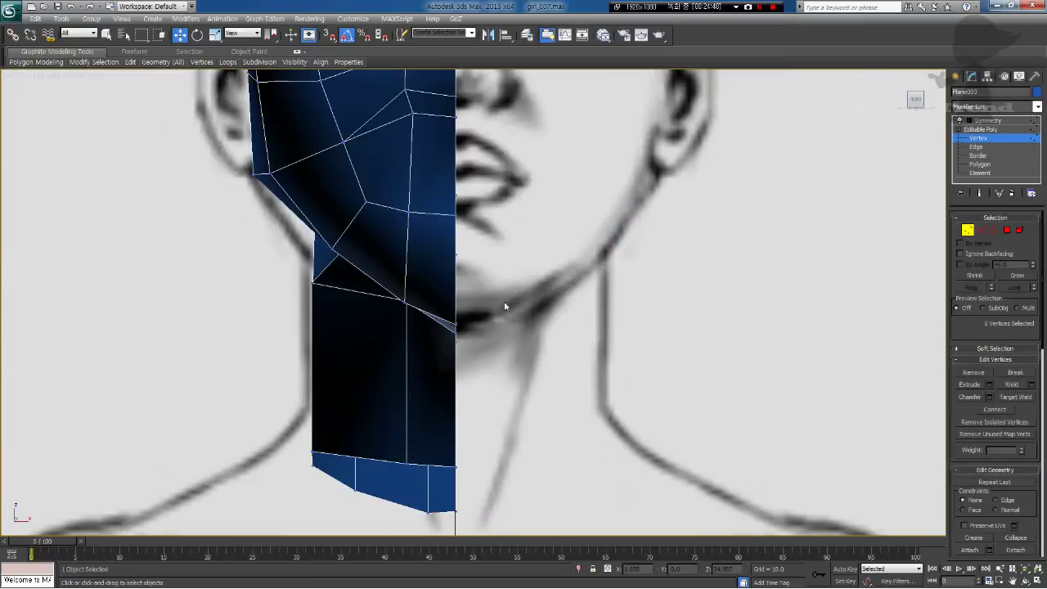
left_click(313, 283)
left_click_drag(326, 269, 338, 315)
left_click(312, 451)
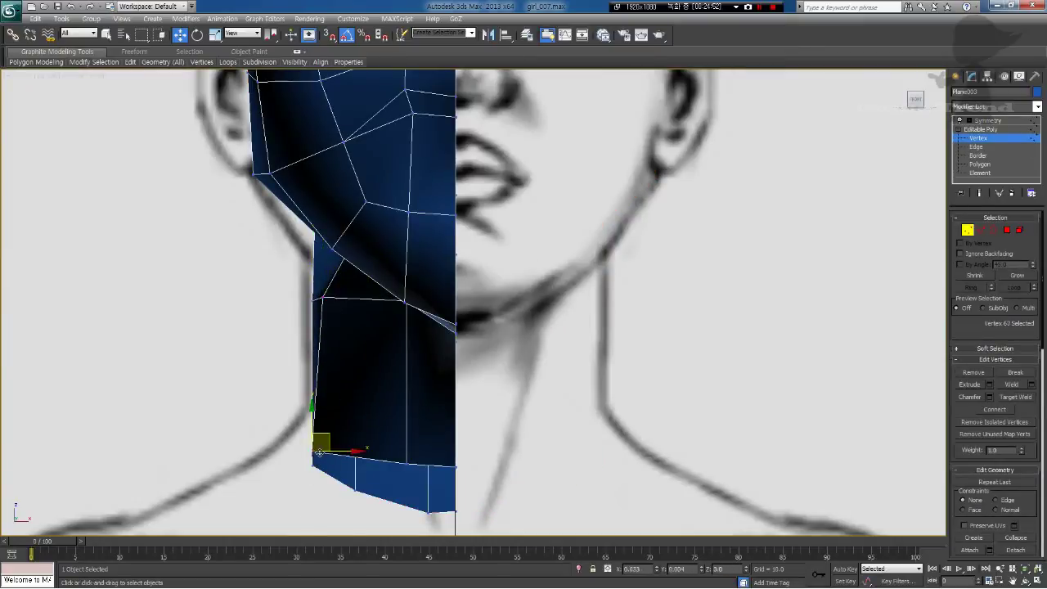
left_click_drag(322, 443, 281, 451)
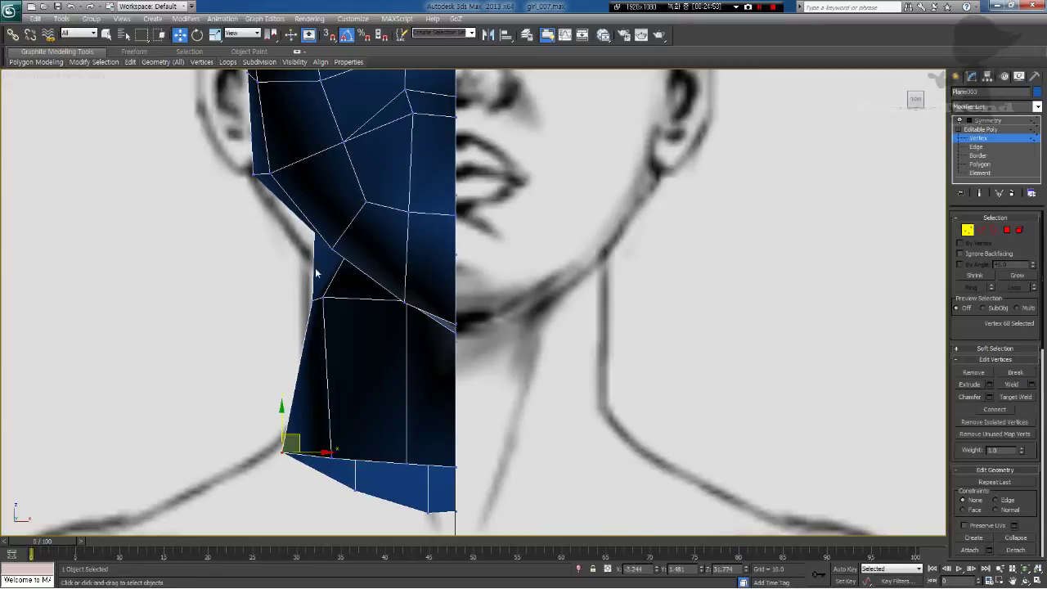
left_click_drag(322, 296, 335, 308)
middle_click_drag(354, 309, 371, 330)
scroll(370, 330, "up", 2)
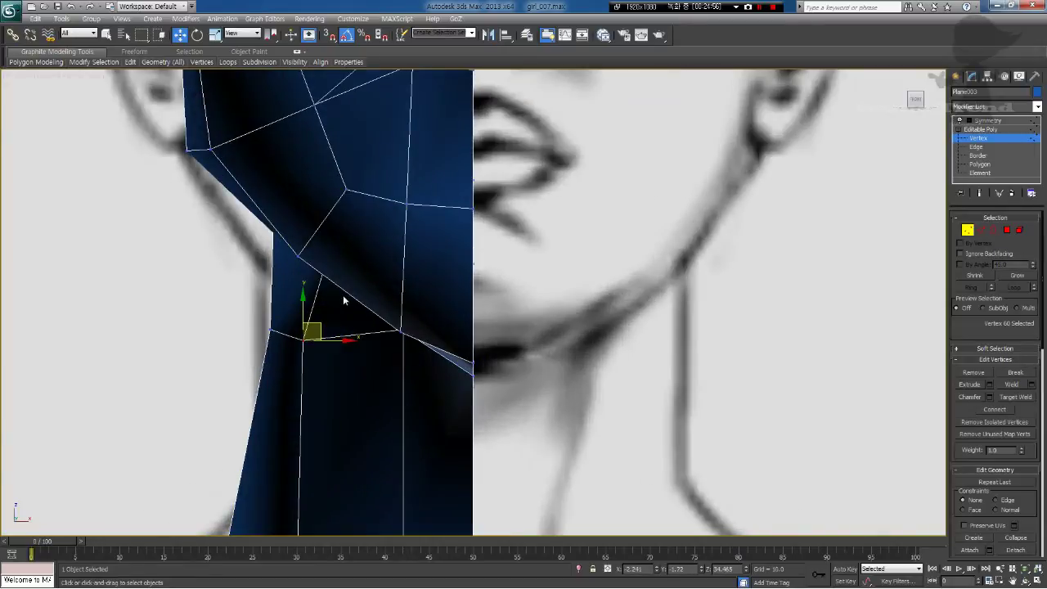
Step: Move the two hidden vertices behind the jaw corner outward and down to match the reference neck outline
key("F3")
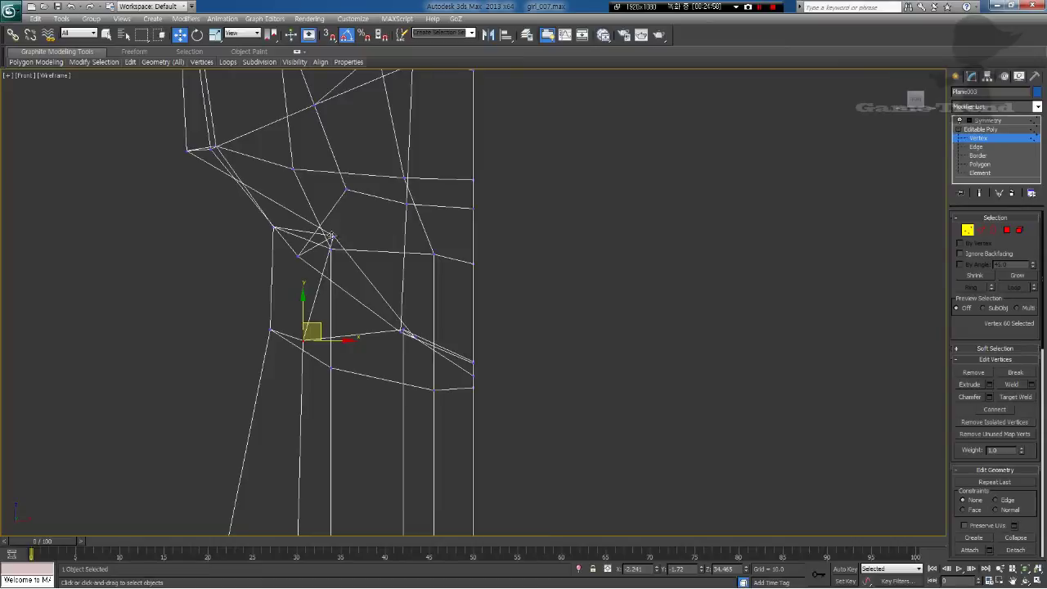
left_click_drag(332, 237, 304, 251)
key("F3")
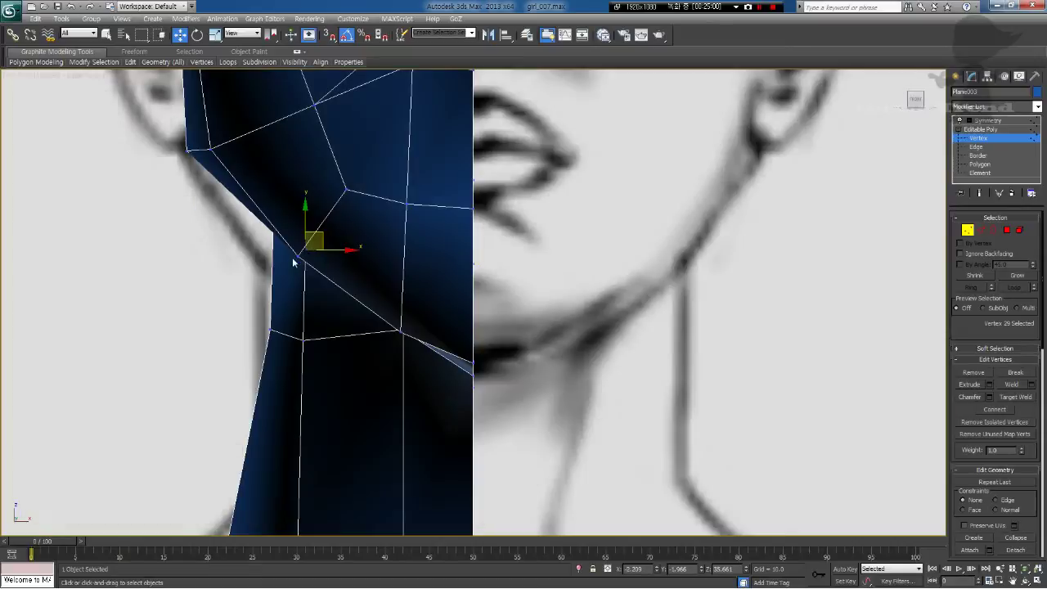
key("F3")
left_click(275, 228)
key("F3")
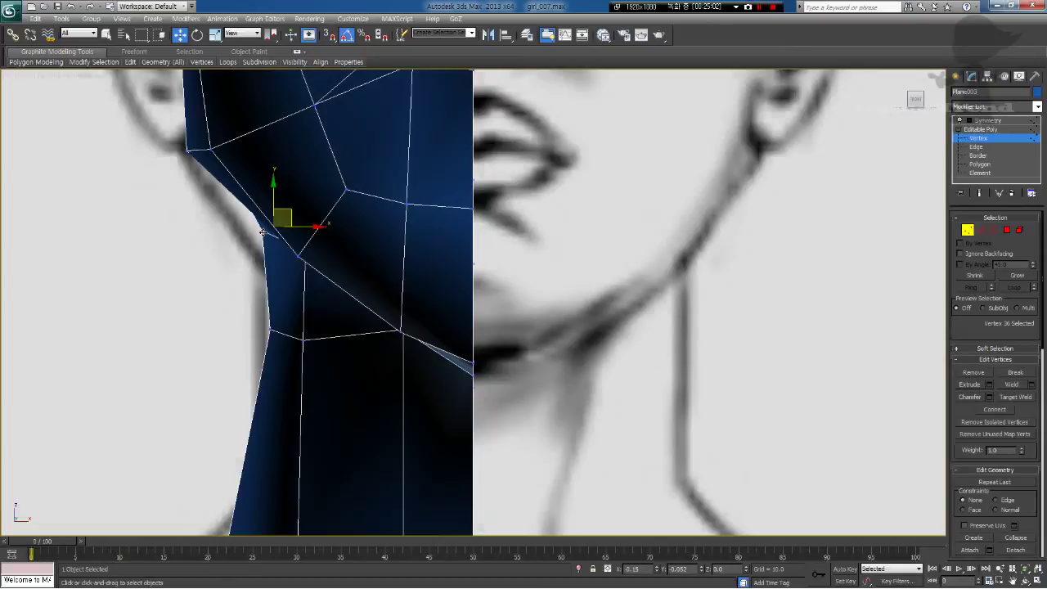
left_click_drag(274, 228, 262, 264)
key("F3")
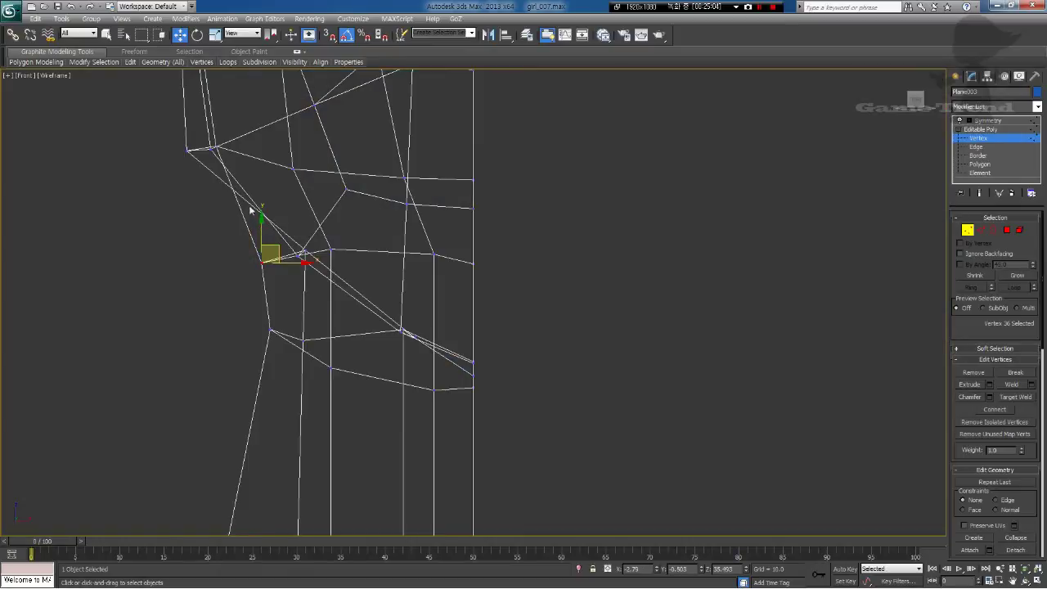
Step: Adjust the vertices below the ear and pull the outer upper neck vertex out and up to the reference neck line
left_click(213, 147)
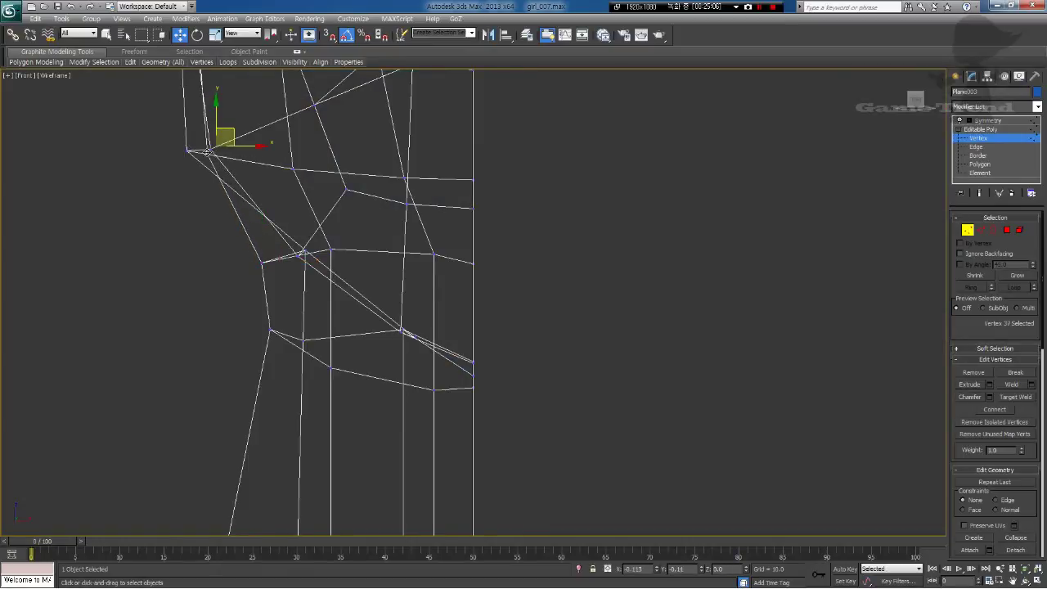
key("F3")
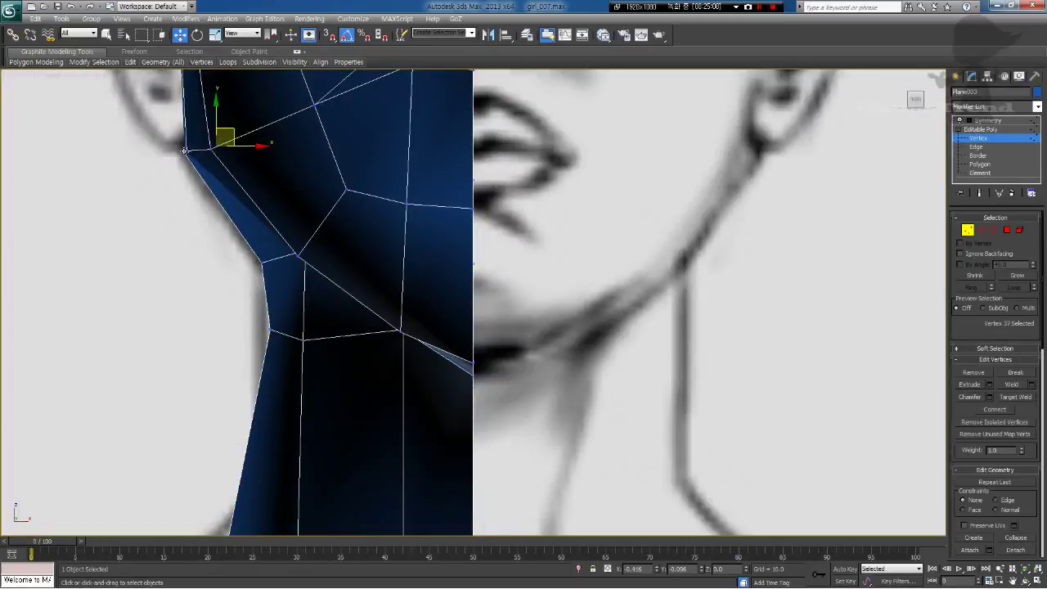
left_click(185, 150)
left_click(298, 384)
left_click_drag(270, 327, 260, 319)
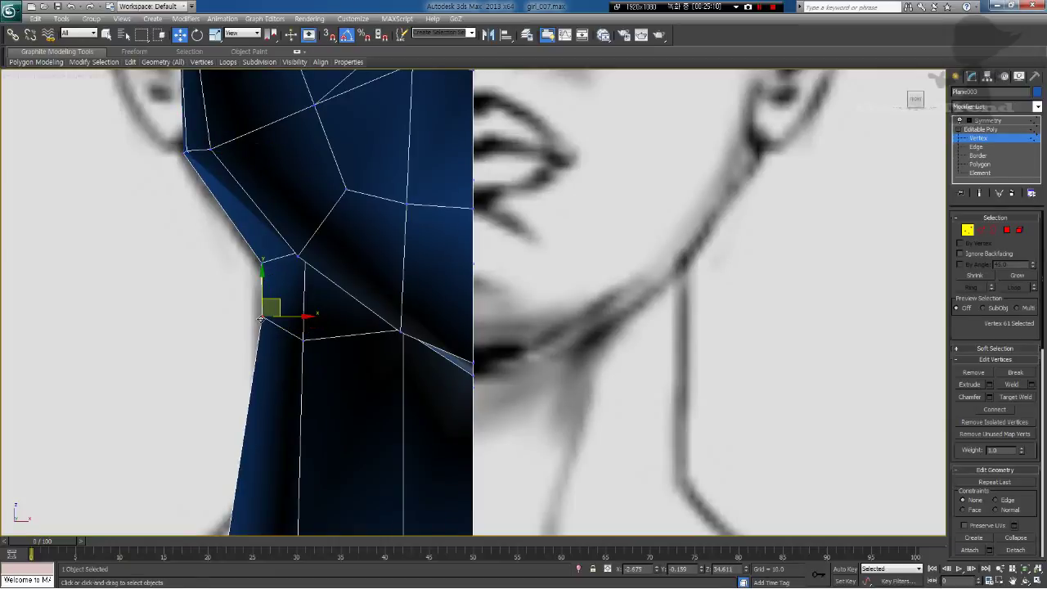
Step: Move the hidden throat vertex beneath the chin slightly down and toward the centre line in the front view
key("F3")
mouse_move(402, 330)
left_mouse_down()
mouse_move(400, 349)
mouse_move(412, 355)
left_mouse_up()
key("F3")
key("F3")
key("F3")
middle_click_drag(491, 422, 497, 384)
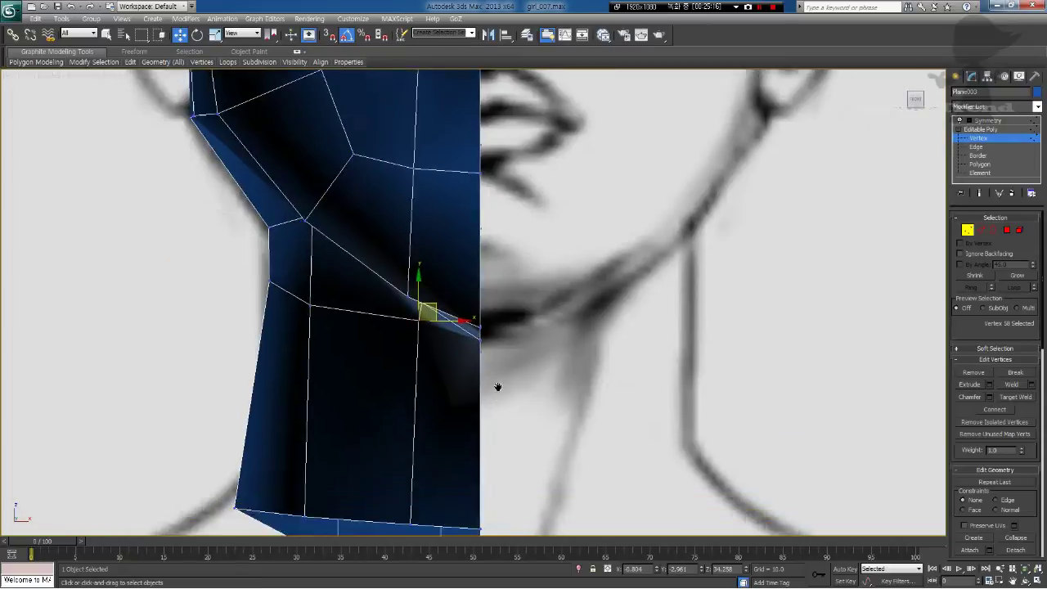
scroll(497, 383, "down", 2)
left_click(429, 445)
scroll(514, 449, "down", 2)
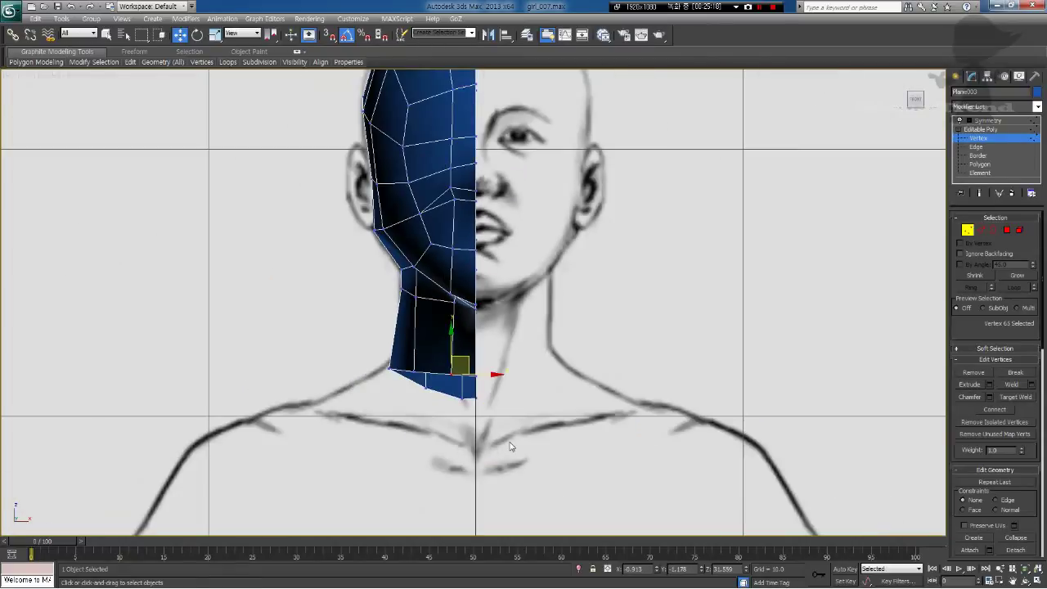
Step: In the side view, shift the middle bottom neck vertices forward and move the upper neck vertex below the jaw backward to even the edges
key("l")
scroll(401, 354, "up", 2)
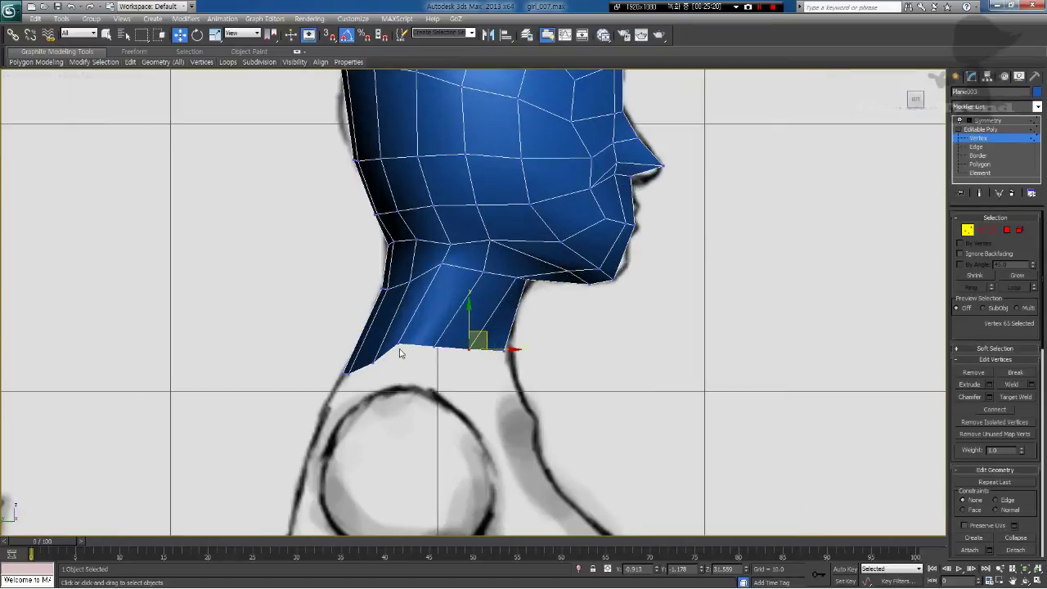
left_click(401, 349)
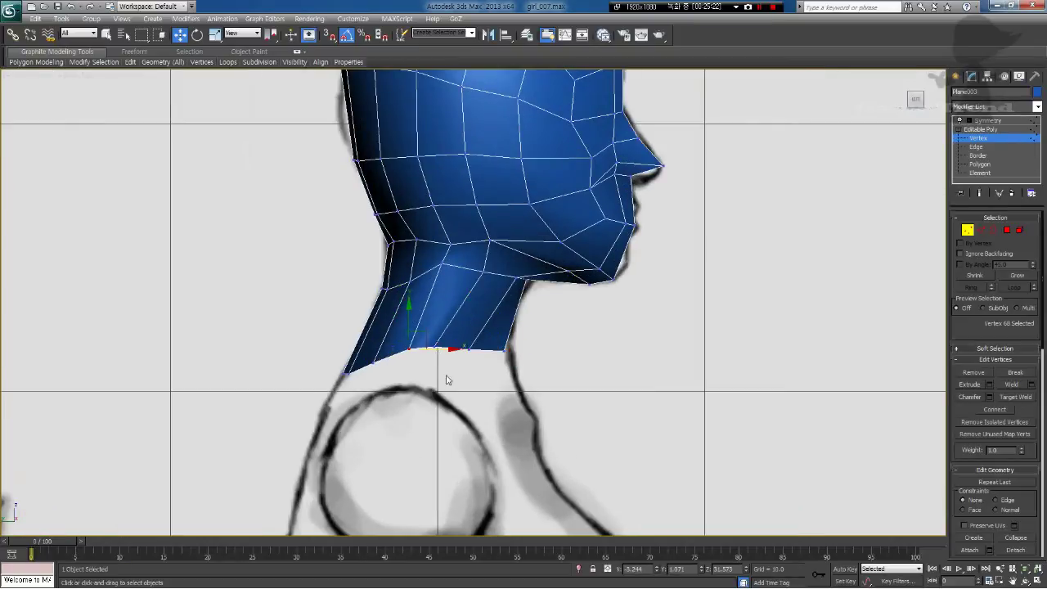
left_click(454, 350)
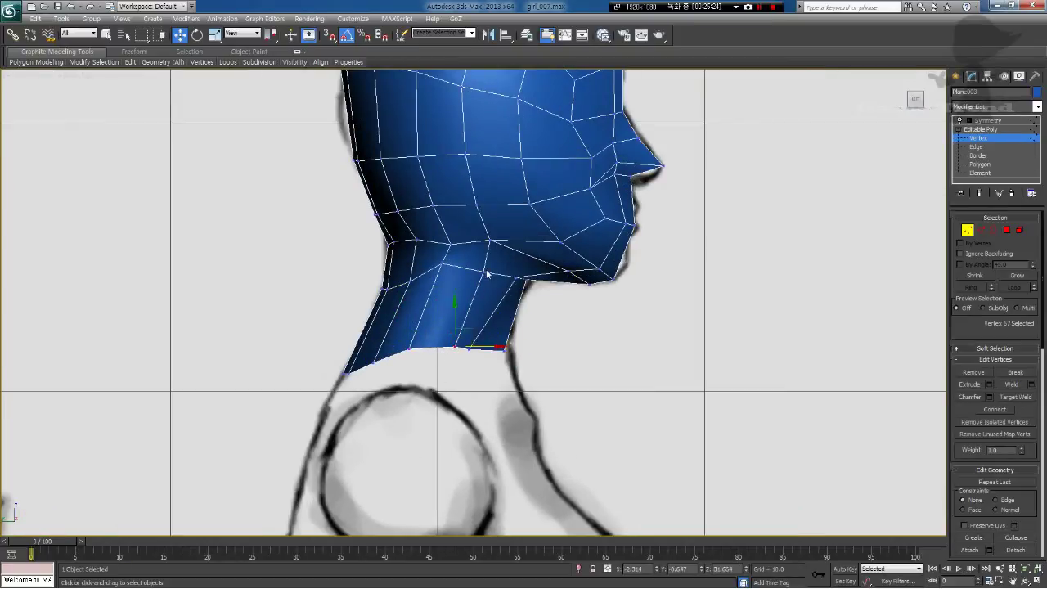
left_click_drag(486, 274, 456, 270)
left_click(503, 294)
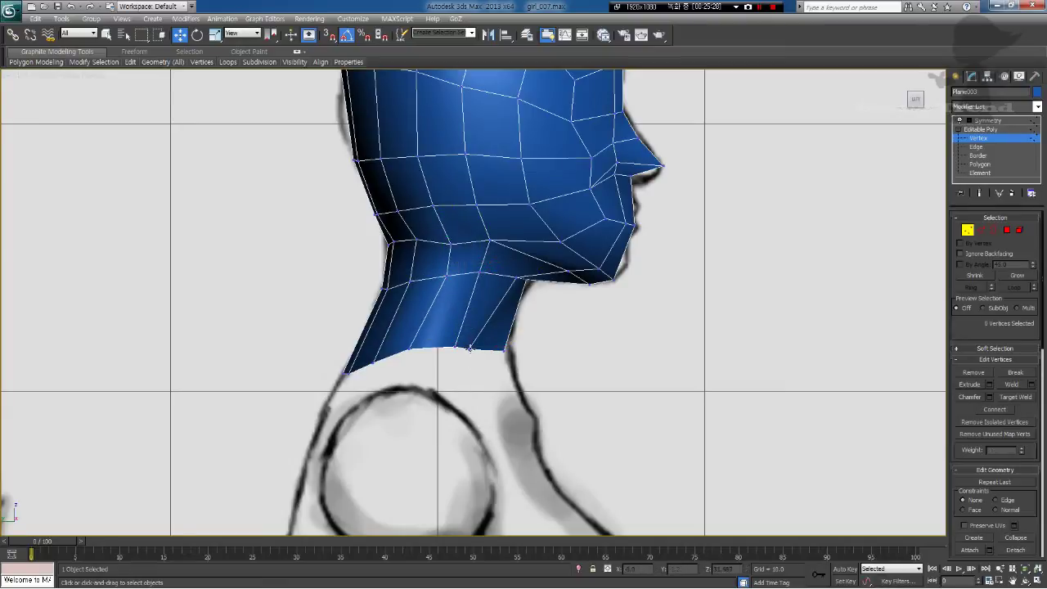
Step: Pull the front bottom neck vertices down and forward to the reference throat line, and even out the upper neck ring below the jaw
left_click_drag(470, 349, 514, 371)
left_click(534, 331)
left_click_drag(526, 280, 514, 280)
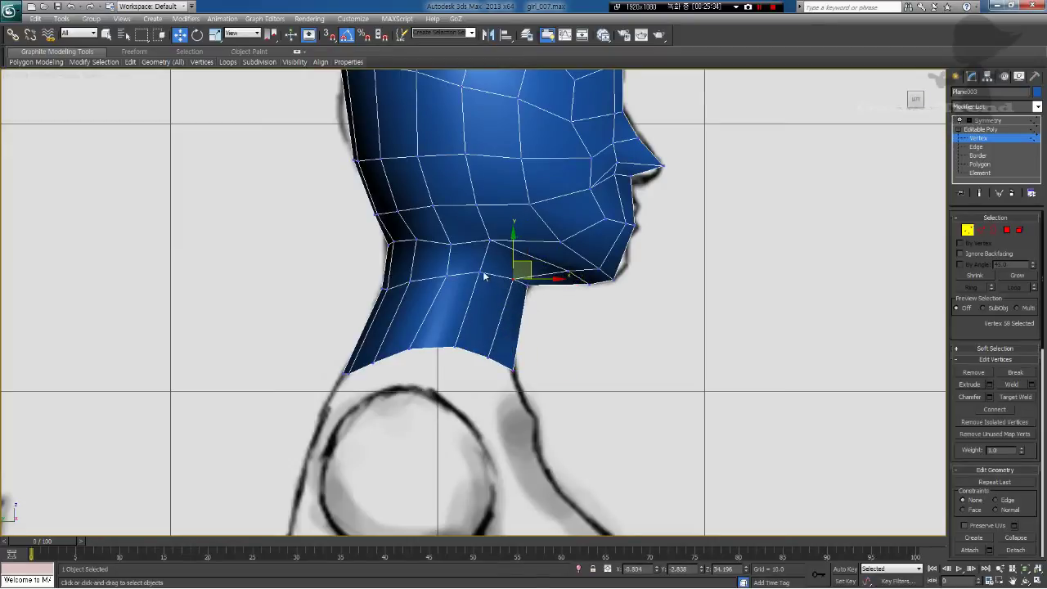
left_click(479, 270)
left_click_drag(446, 278, 411, 279)
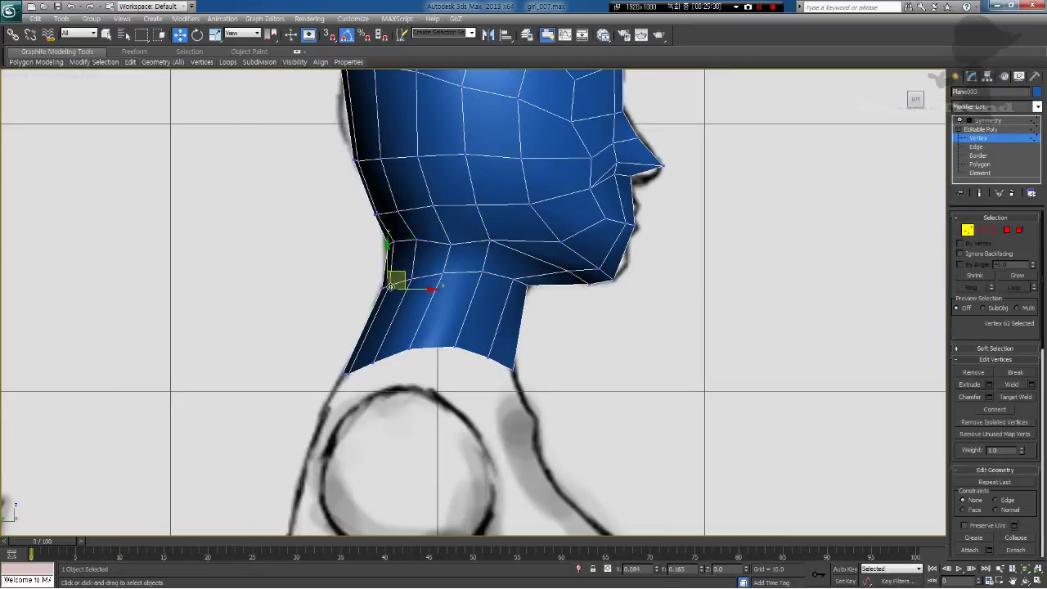
Step: Move the two rear bottom neck vertices up and forward along the reference nape line
left_click(383, 369)
left_click_drag(327, 363, 365, 352)
left_click(393, 369)
left_click(380, 352)
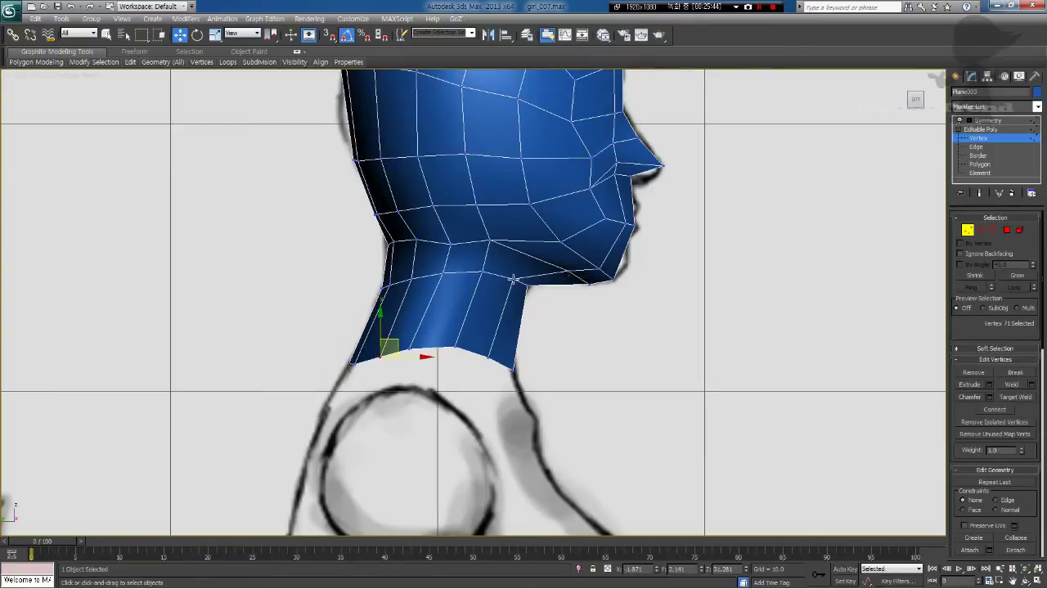
Step: Fine-tune the throat vertices beneath the jaw and the neck vertex behind the jaw in the side view
left_click_drag(513, 279, 525, 285)
left_click(459, 262)
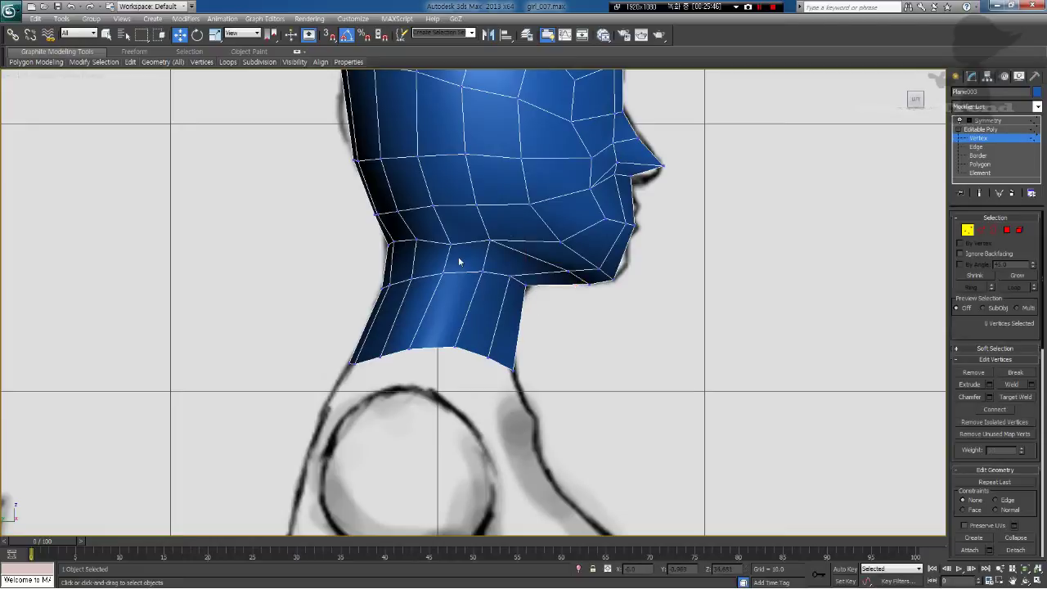
left_click_drag(449, 243, 452, 240)
left_click(495, 276)
scroll(489, 293, "down", 2)
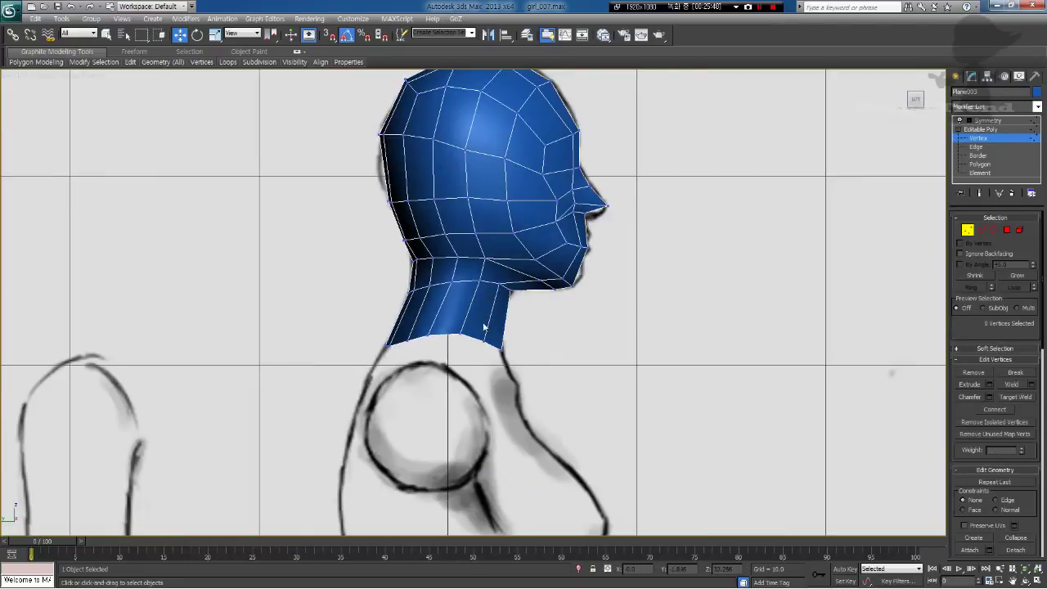
middle_click_drag(484, 325, 483, 322)
Step: Return the head to its Symmetry level, unhide all objects and view the head and body together in perspective
left_click(987, 121)
right_click(659, 205)
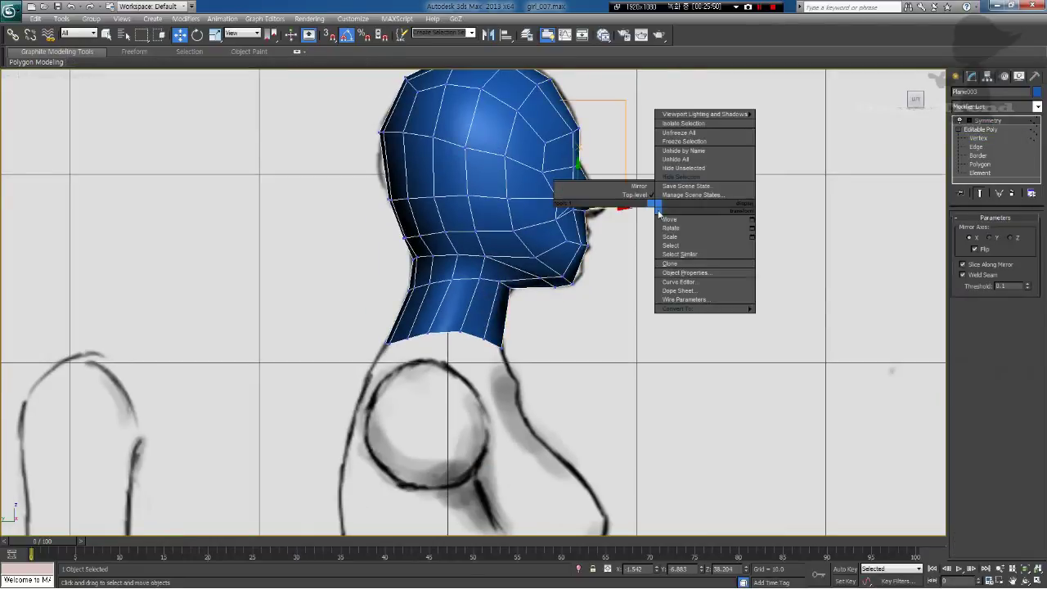
left_click(684, 163)
middle_click_drag(548, 403, 540, 330)
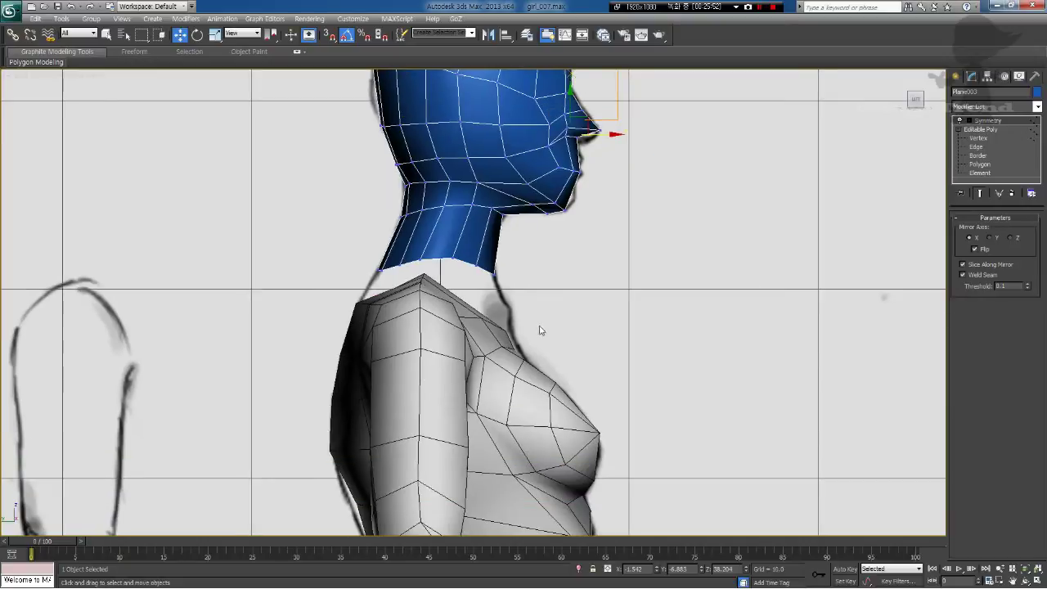
key("p")
middle_click_drag(561, 376, 474, 392, "alt")
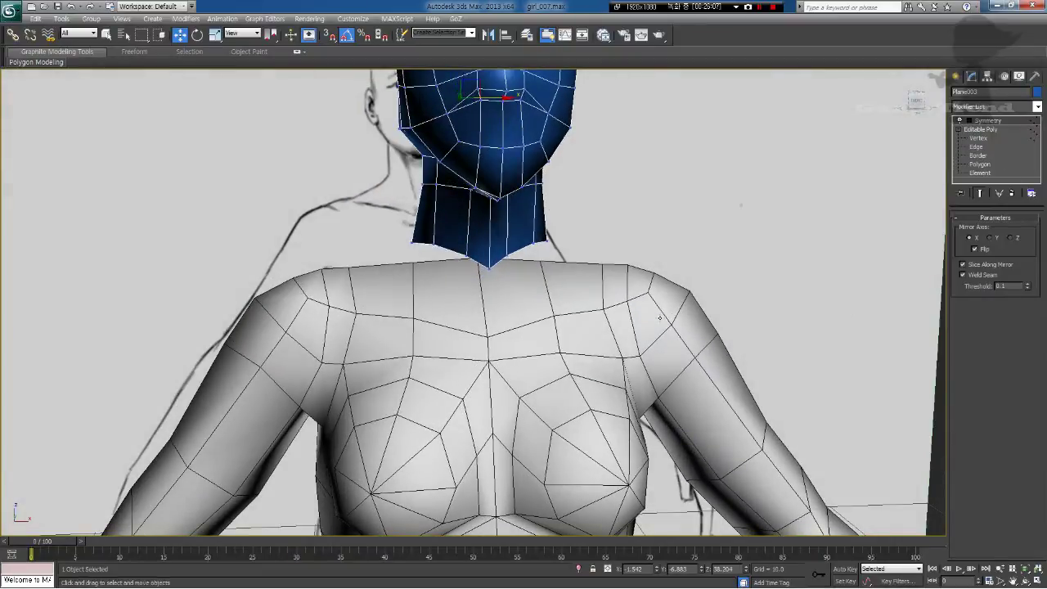
Step: On the body's base half mesh, delete the two front and two back polygons on top of the shoulder where the neck attaches
left_click(684, 299)
middle_click_drag(614, 373, 603, 313, "alt")
left_click(986, 130)
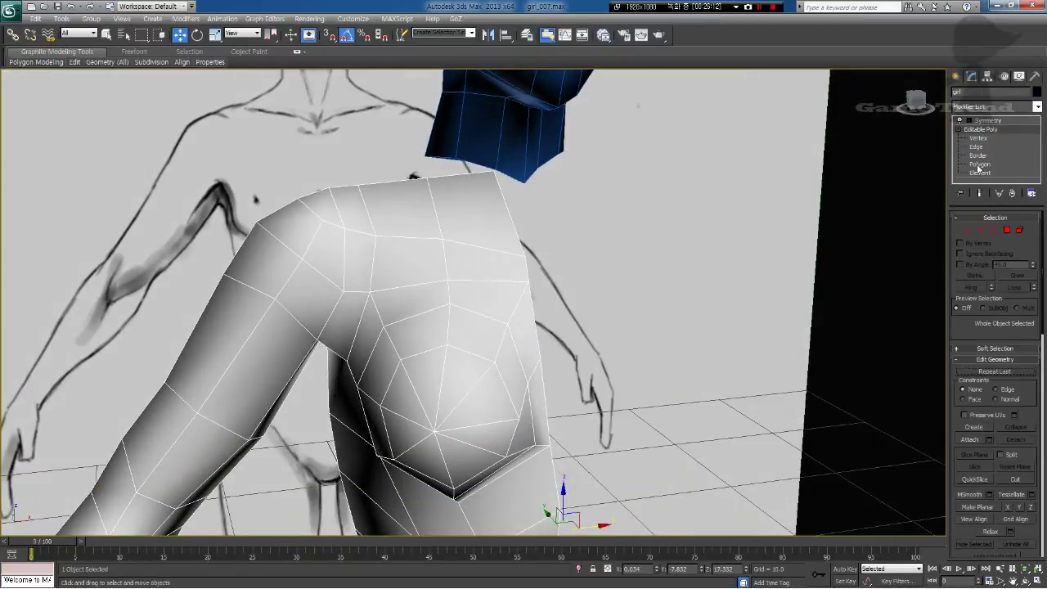
left_click(980, 165)
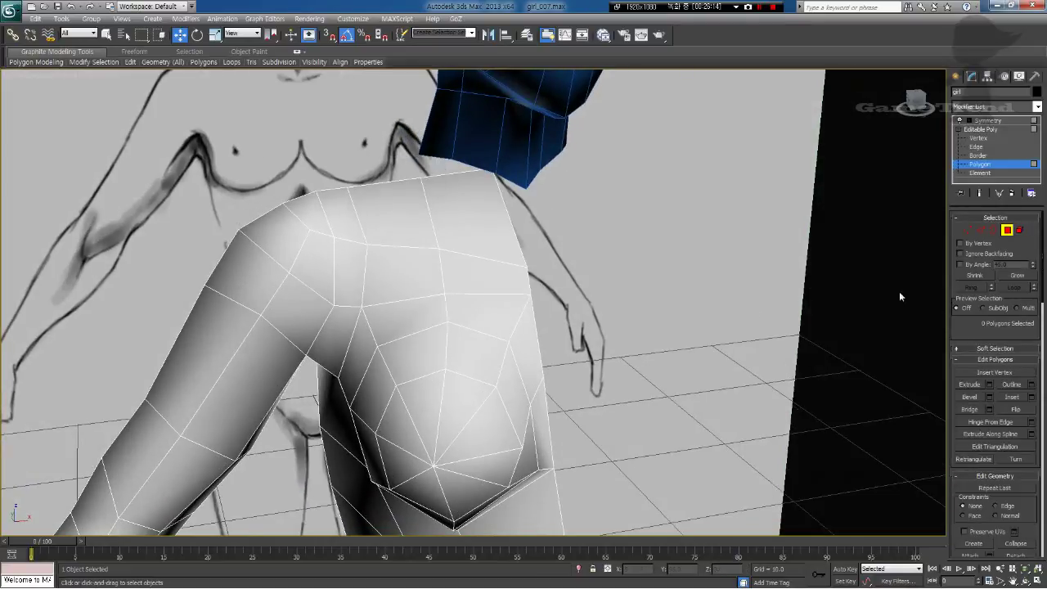
left_click(468, 204)
left_click(401, 215, "ctrl")
middle_click_drag(399, 259, 564, 282, "alt")
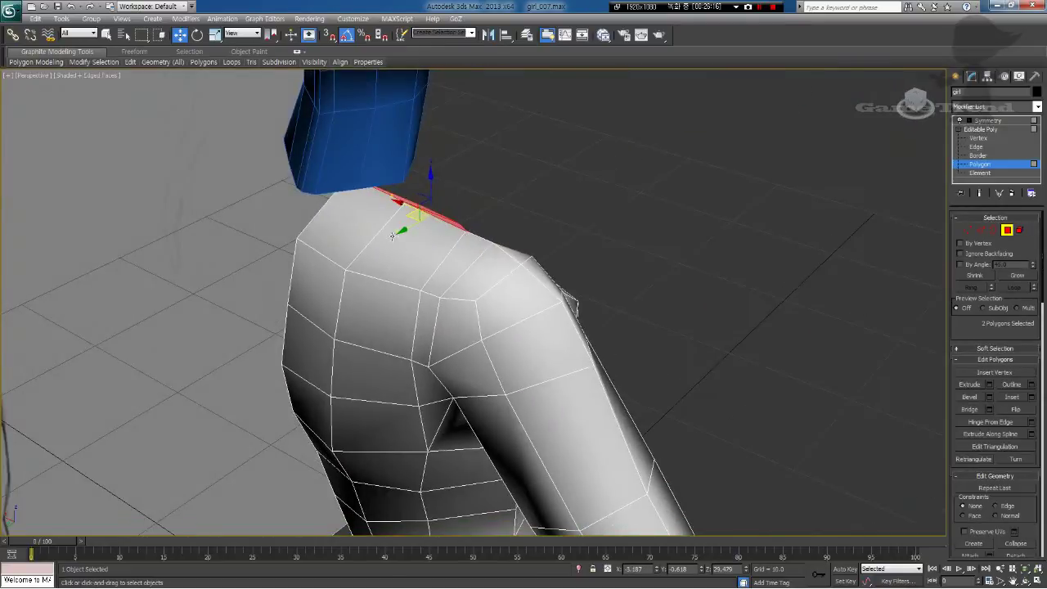
left_click(403, 252, "ctrl")
left_click(351, 227, "ctrl")
middle_click_drag(351, 226, 316, 253, "alt")
key("Delete")
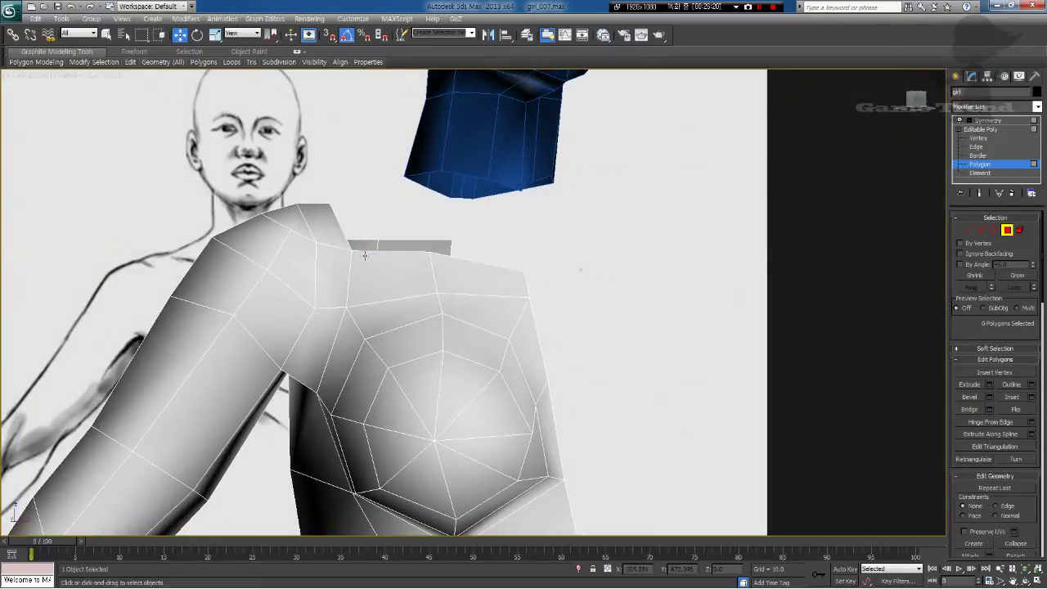
mouse_move(408, 329)
middle_mouse_down("alt")
mouse_move(360, 324)
mouse_move(365, 300)
mouse_move(417, 329)
middle_mouse_up("alt")
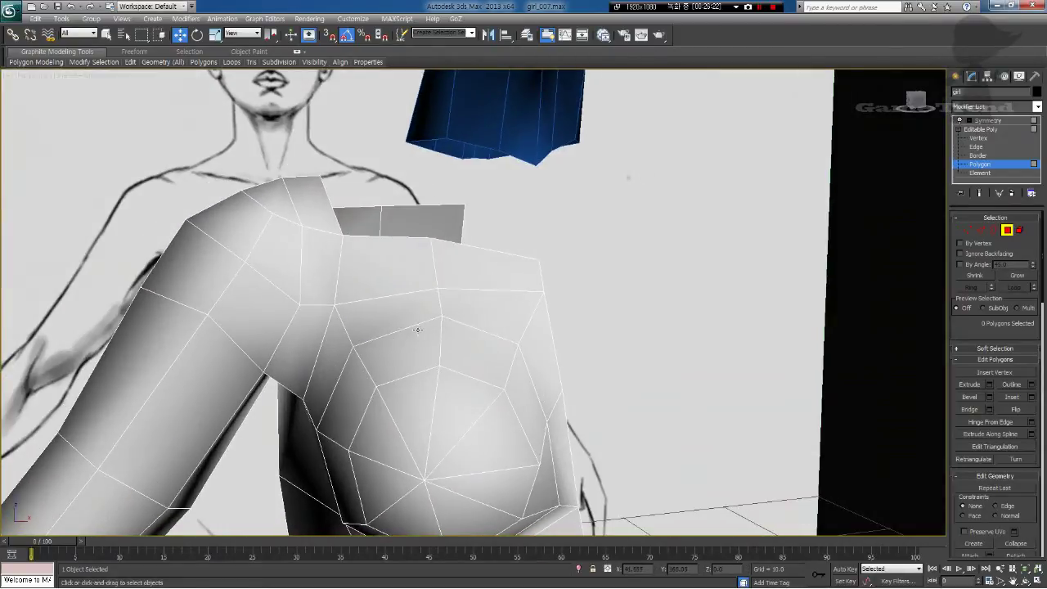
left_click(982, 130)
scroll(606, 335, "down", 6)
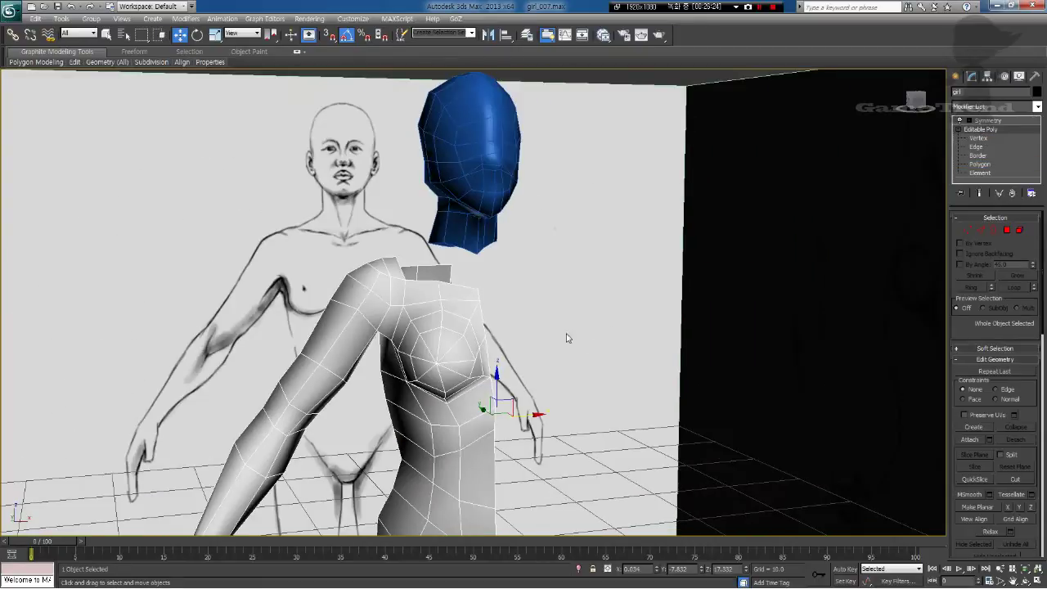
Step: Remove the Symmetry modifier from the head so only its half mesh remains
left_click(463, 163)
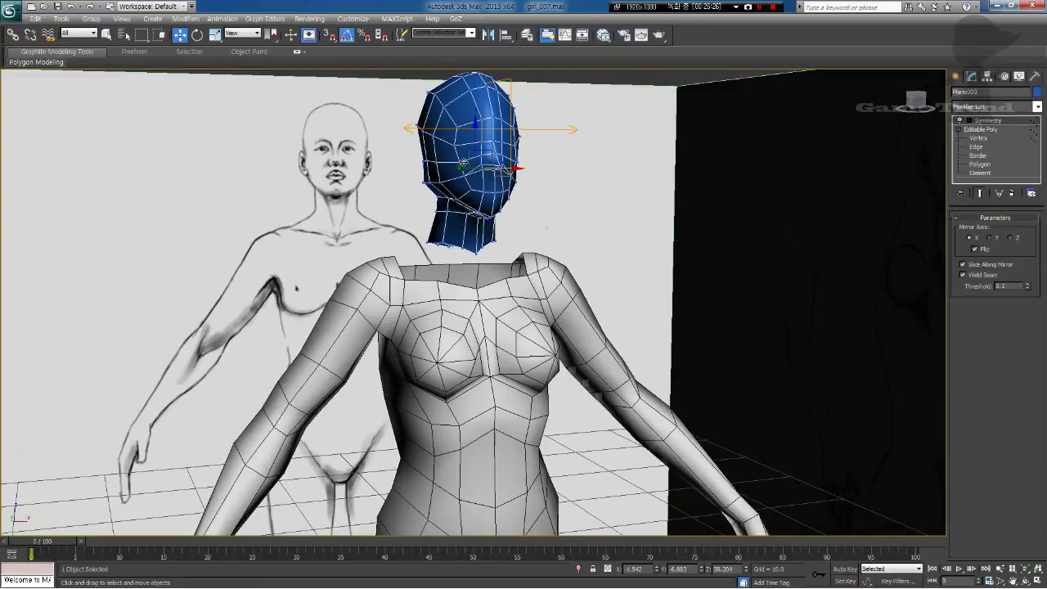
left_click(1011, 193)
key("1")
middle_click_drag(581, 313, 558, 300, "alt")
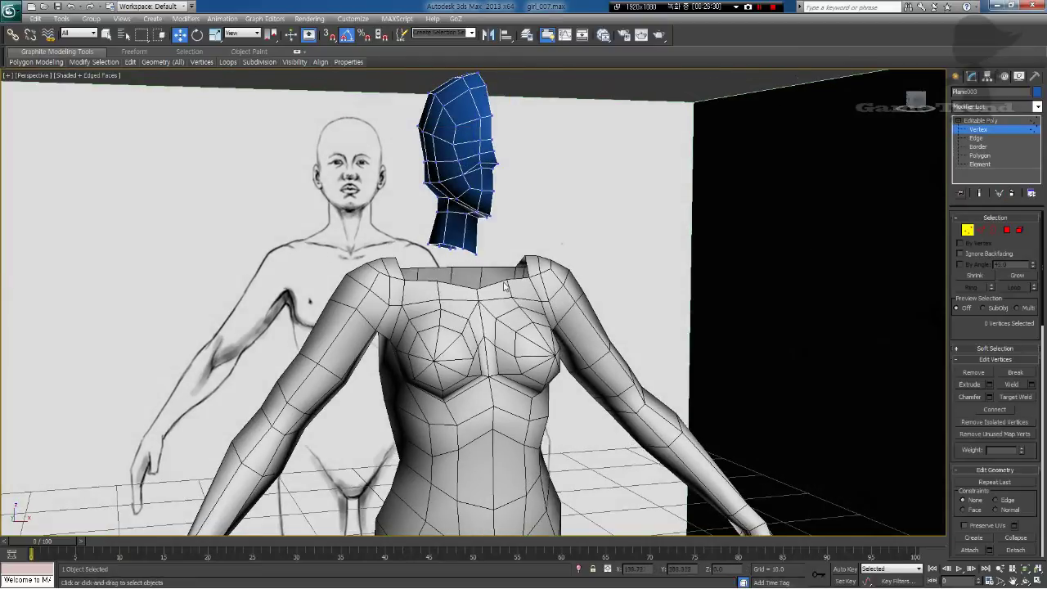
left_click(980, 122)
Step: Attach the half head to the body's Editable Poly beneath its Symmetry modifier
left_click(515, 325)
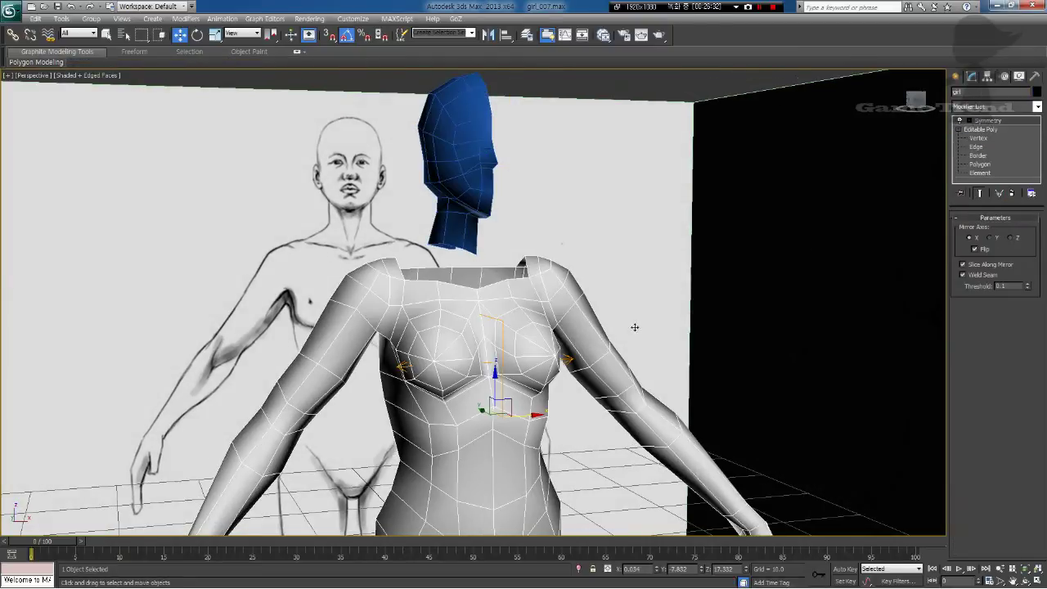
left_click(977, 132)
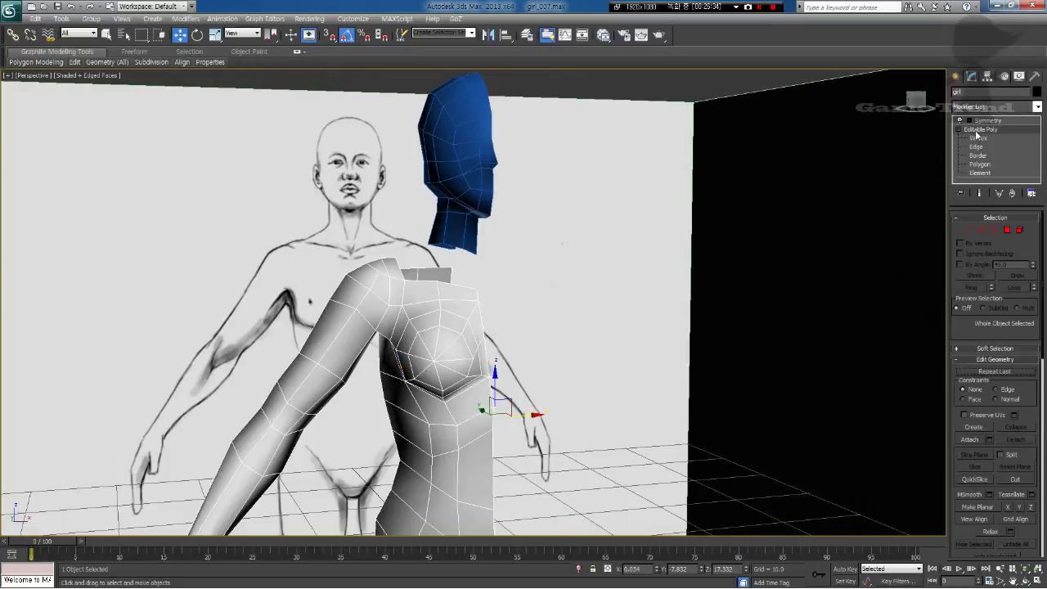
left_click(971, 440)
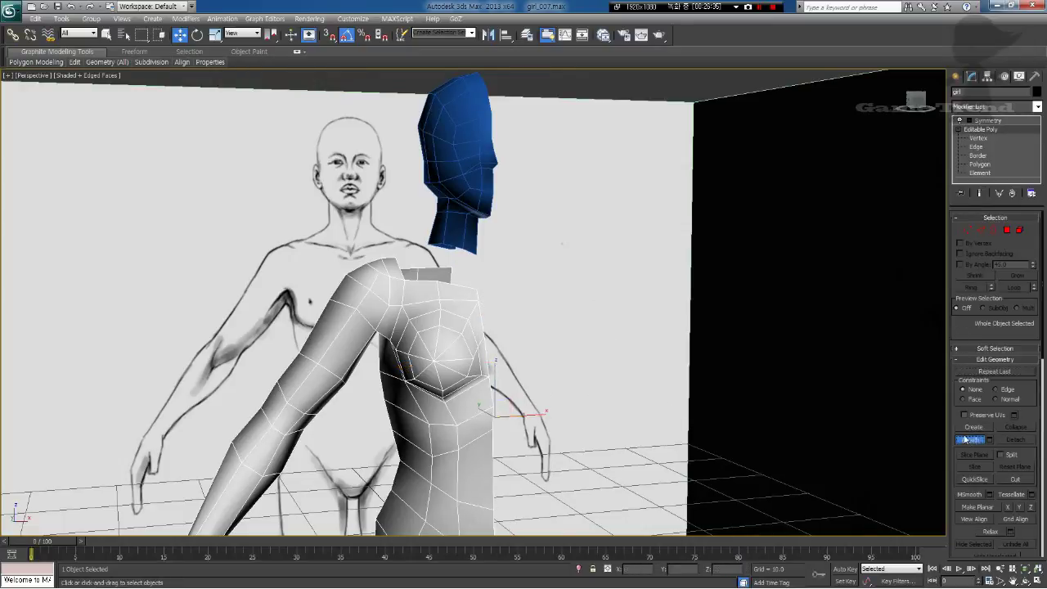
left_click(444, 169)
mouse_move(475, 242)
middle_mouse_down("alt")
mouse_move(377, 251)
mouse_move(421, 262)
mouse_move(442, 226)
mouse_move(460, 266)
mouse_move(416, 262)
mouse_move(482, 266)
mouse_move(453, 271)
middle_mouse_up("alt")
scroll(460, 266, "up", 3)
Step: Target Weld the back centre vertex of the body's neck opening and the one beside it to the matching bottom neck vertices
left_click(968, 230)
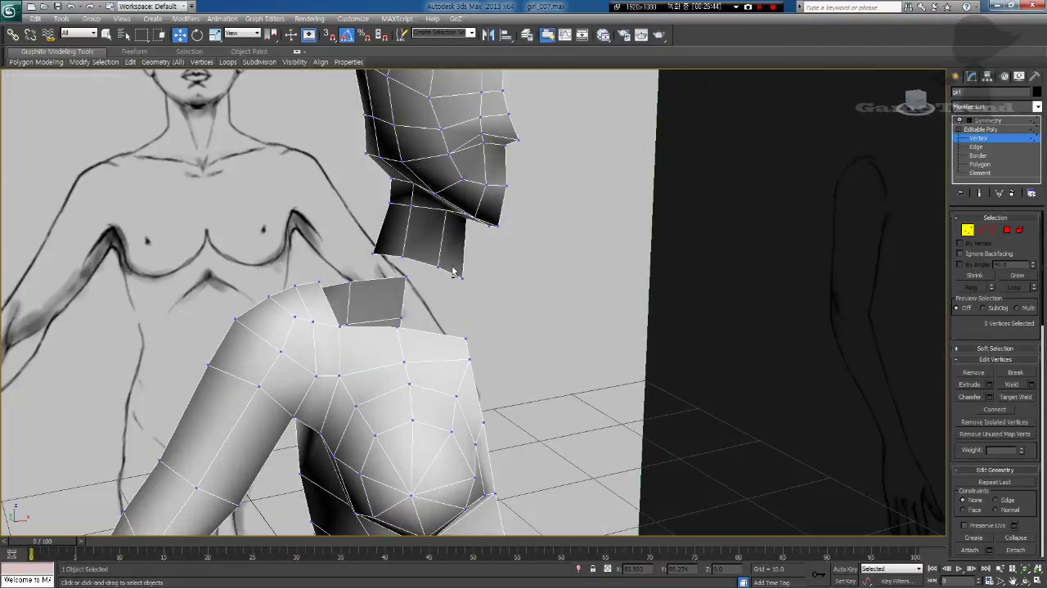
key("l")
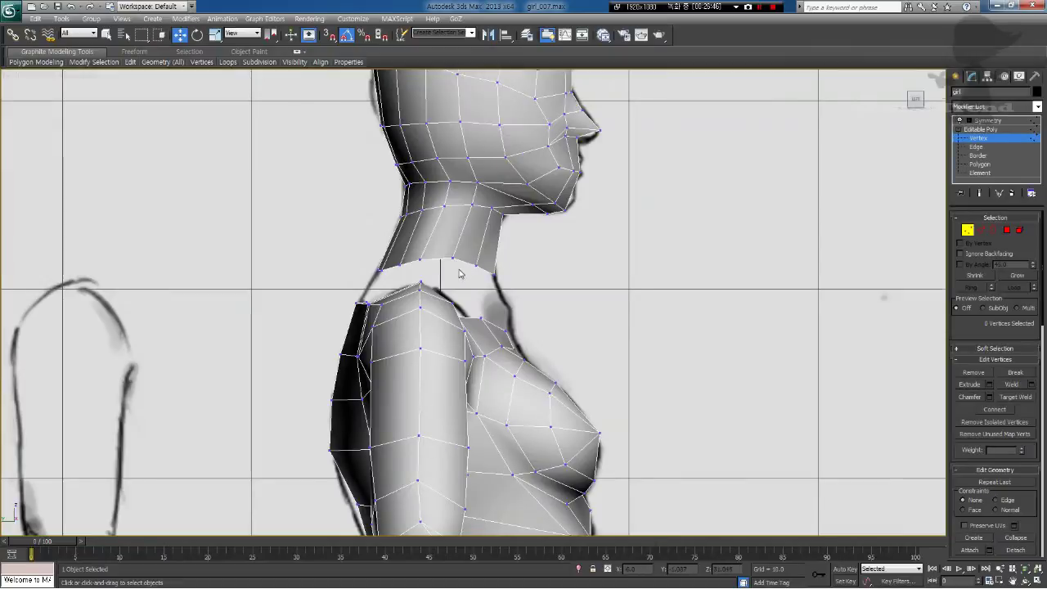
key("p")
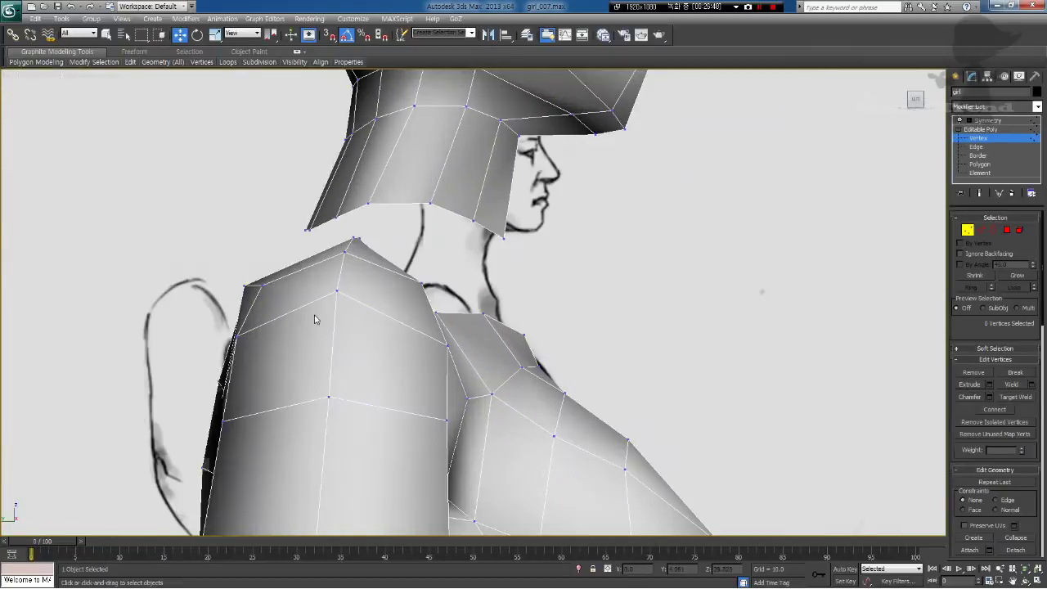
scroll(316, 319, "down", 3)
middle_click_drag(324, 307, 385, 326, "alt")
middle_click_drag(408, 318, 535, 333)
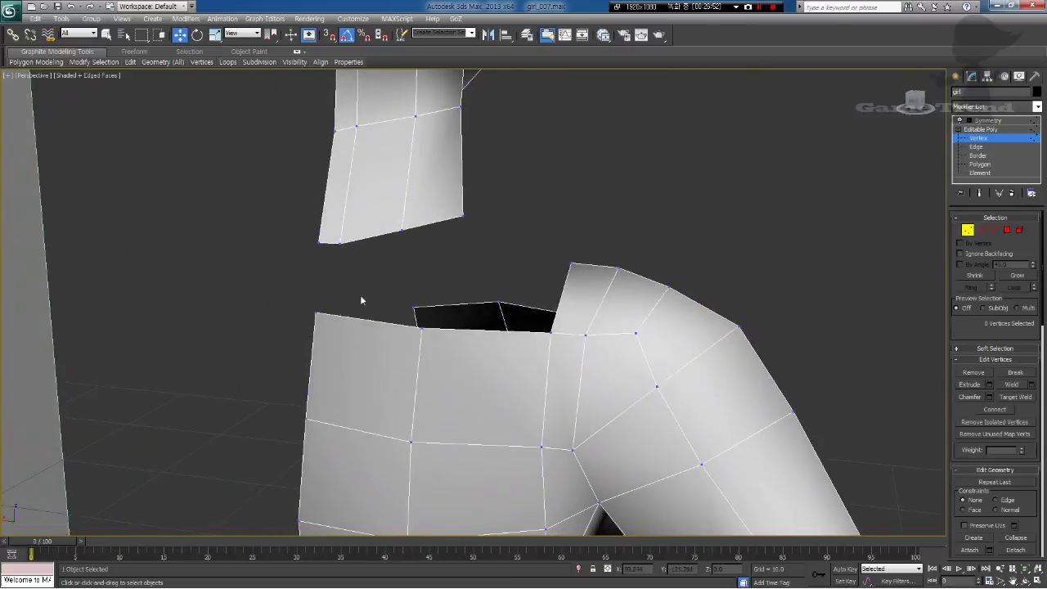
left_click(316, 312)
right_click(314, 311)
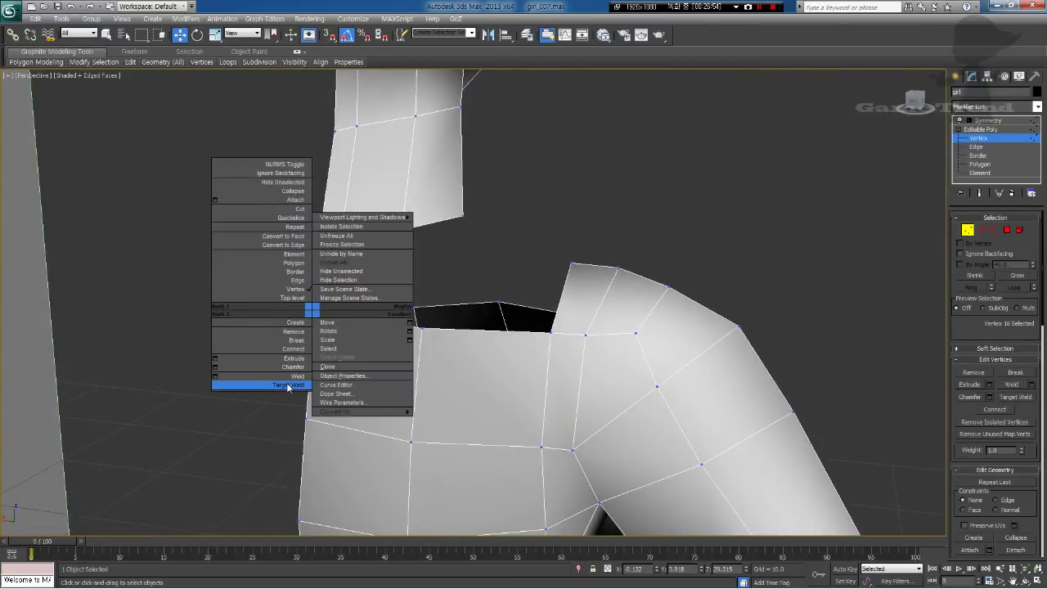
left_click(274, 383)
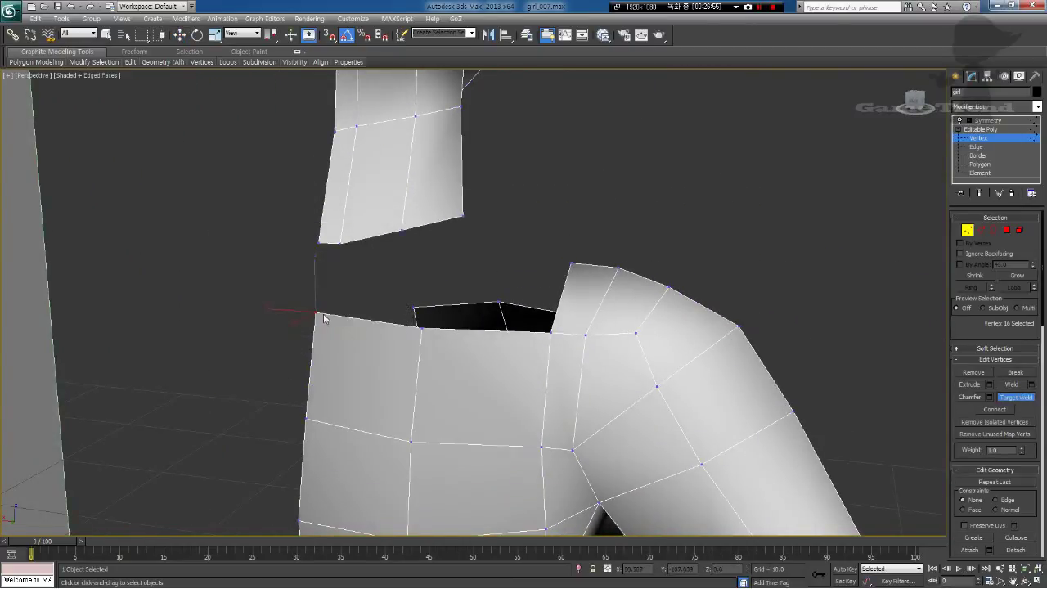
left_click(318, 244)
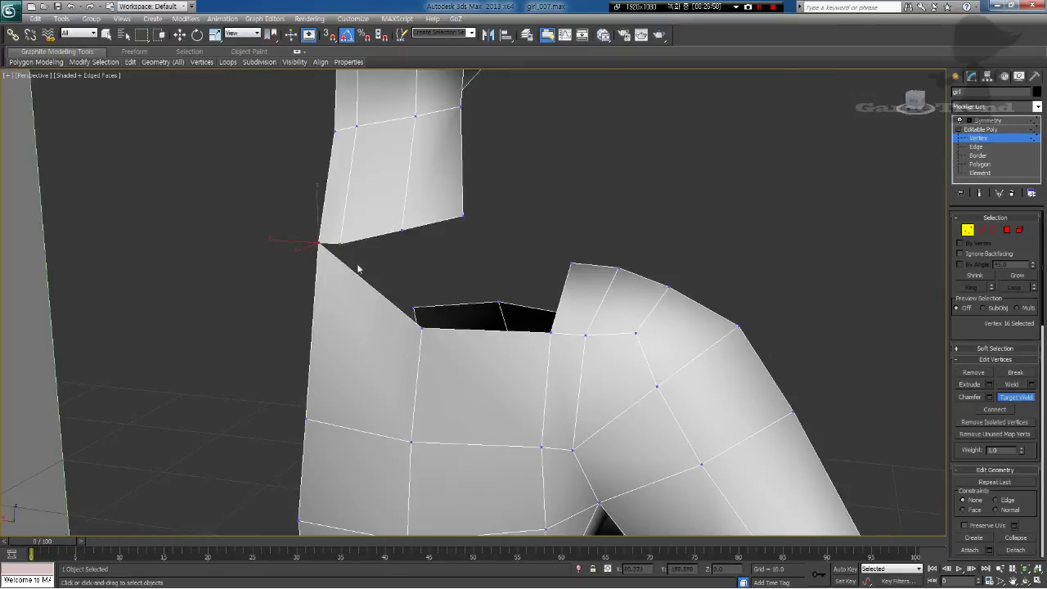
left_click(340, 246)
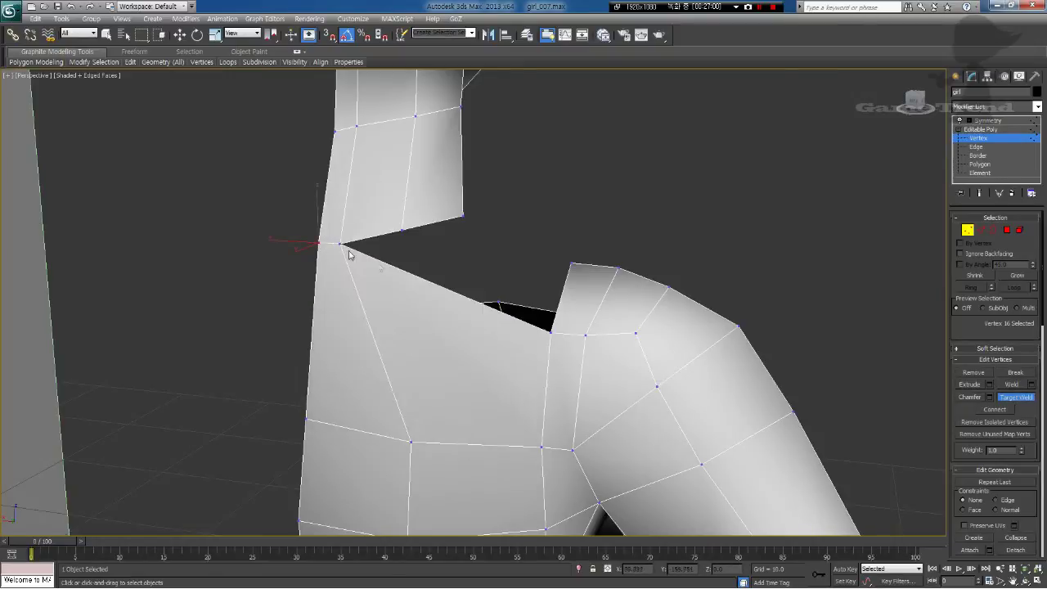
Step: Target Weld the next back, shoulder-top and front-side vertices of the body's neck opening to the matching bottom neck vertices
left_click(403, 232)
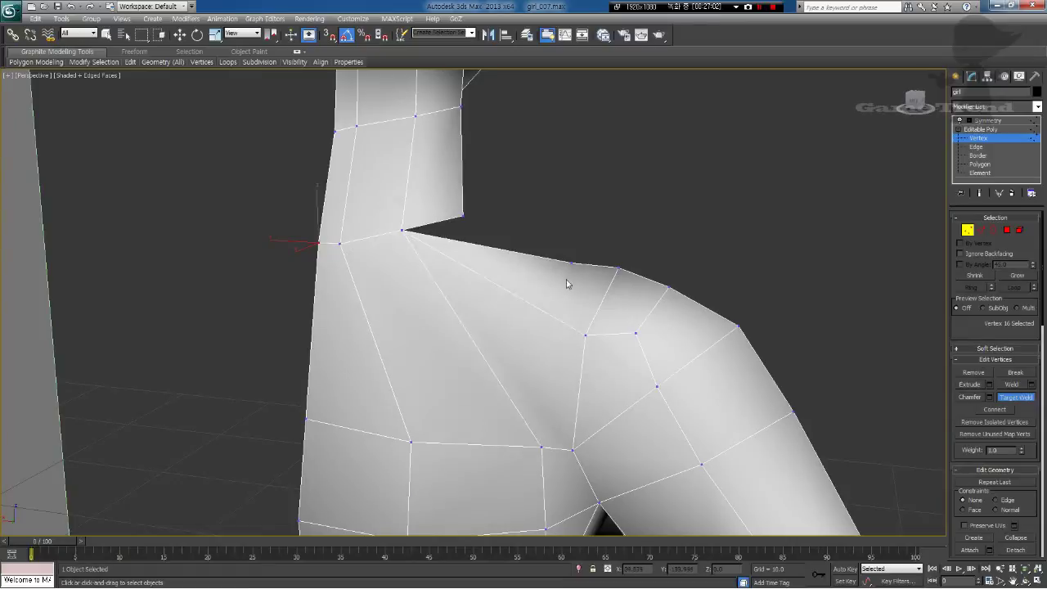
left_click(464, 217)
middle_click_drag(543, 310, 404, 297, "alt")
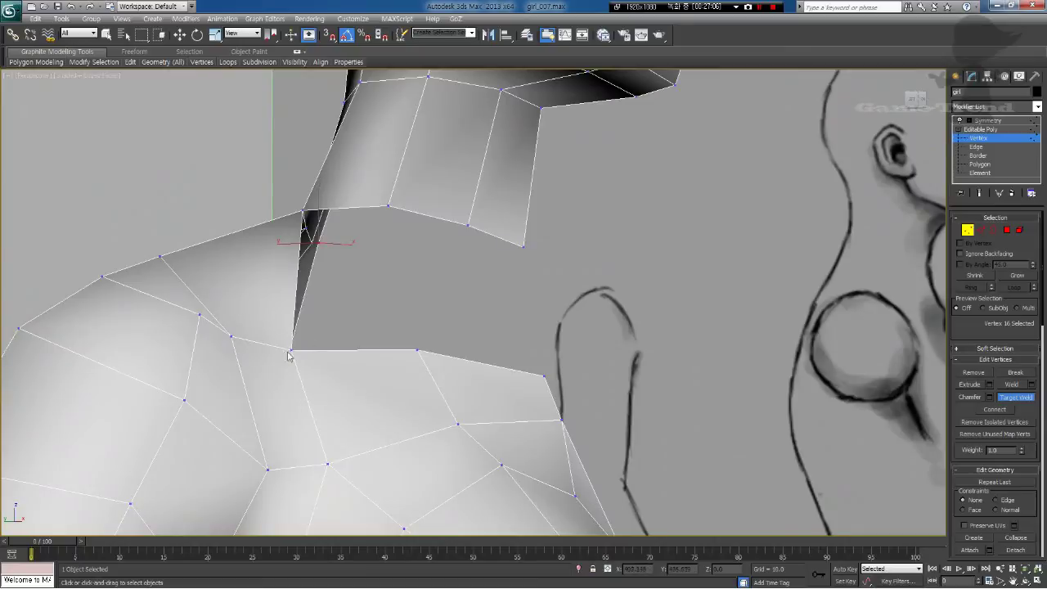
left_click(390, 209)
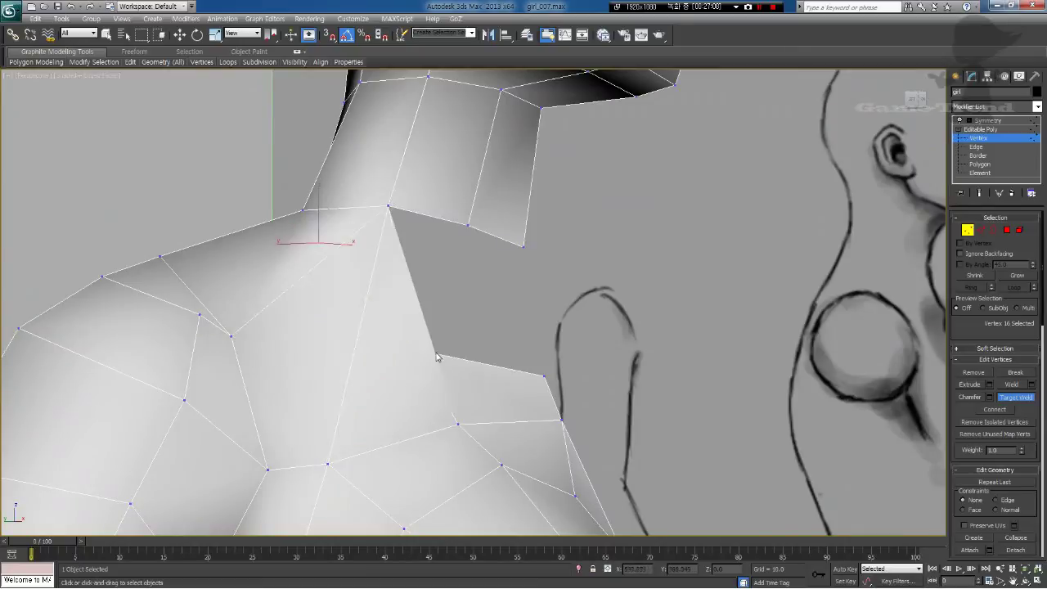
Step: Target Weld the front centre vertex of the body's neck opening and the one beside it to the matching front neck vertices
middle_click_drag(499, 370, 447, 370, "alt")
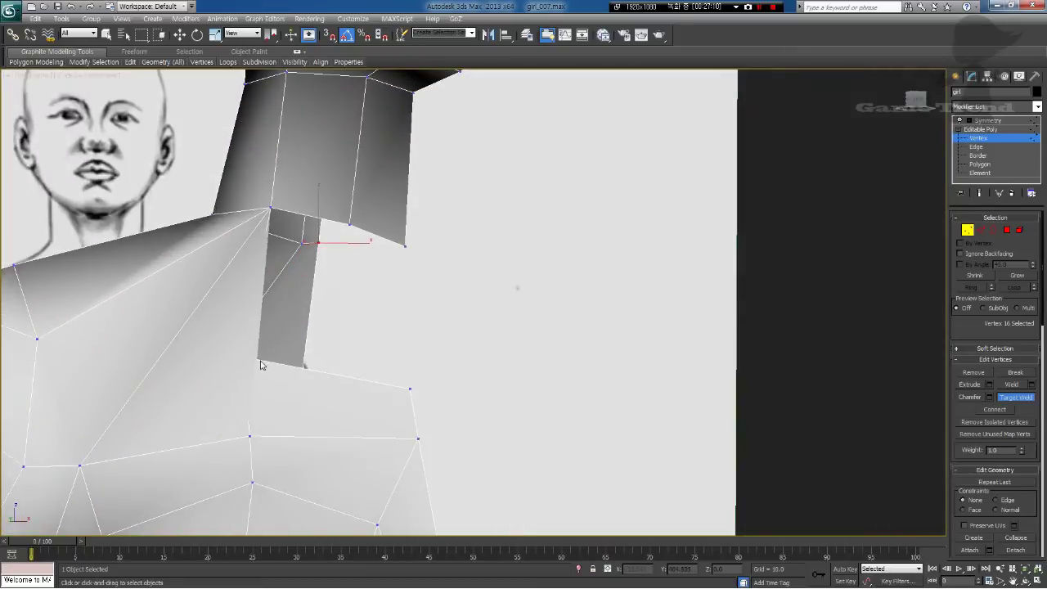
left_click(406, 248)
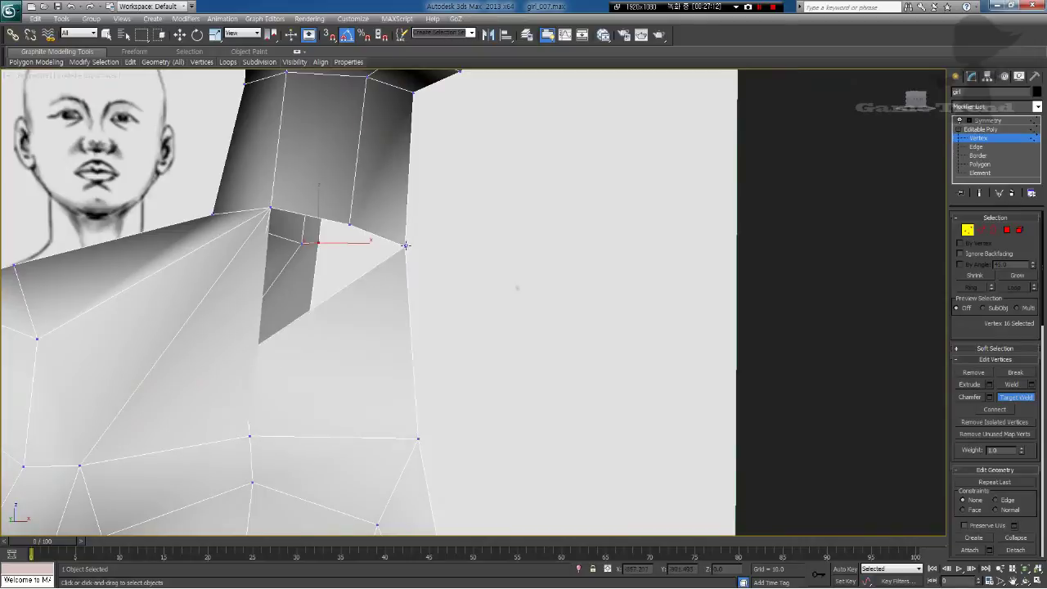
middle_click_drag(401, 253, 347, 318, "alt")
key("F3")
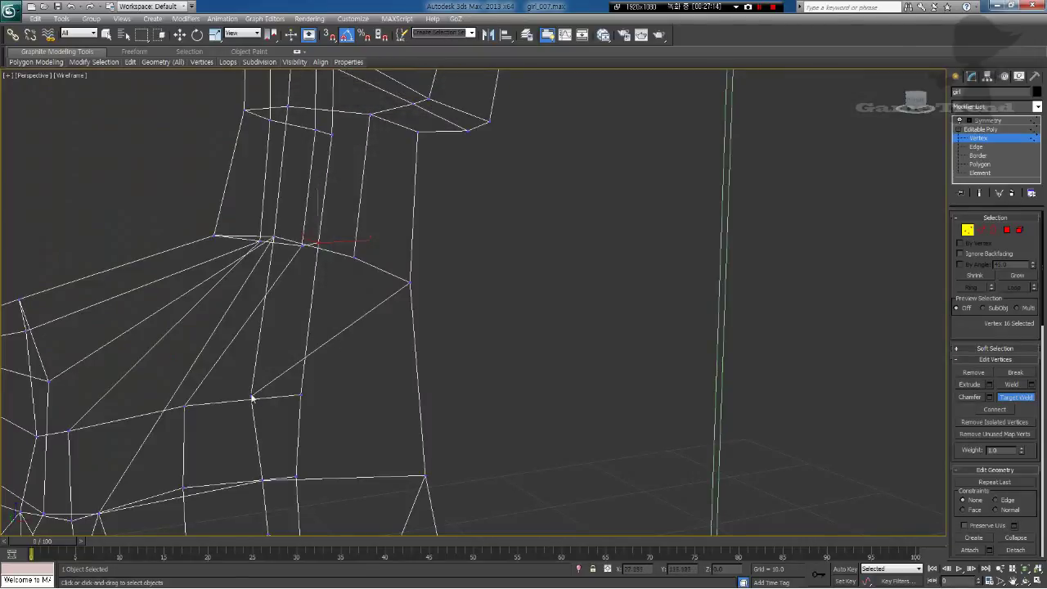
left_click(251, 394)
key("F3")
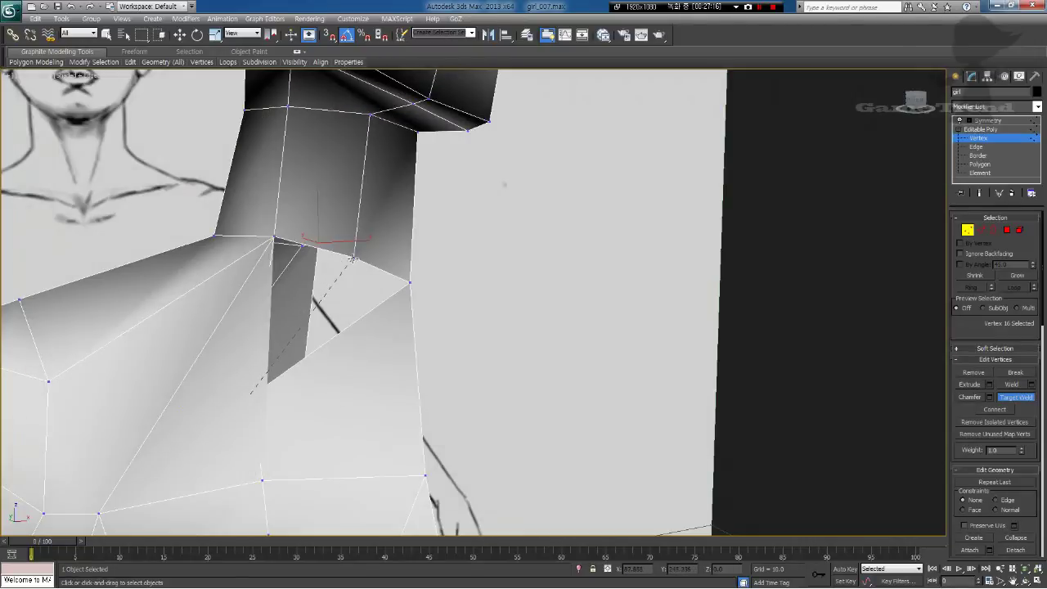
left_click(353, 258)
Step: Check the mirrored figure at Symmetry level, and enable the end result display for editing the base mesh's vertices in front view
scroll(364, 305, "down", 5)
middle_click_drag(404, 350, 438, 344, "alt")
left_click(986, 121)
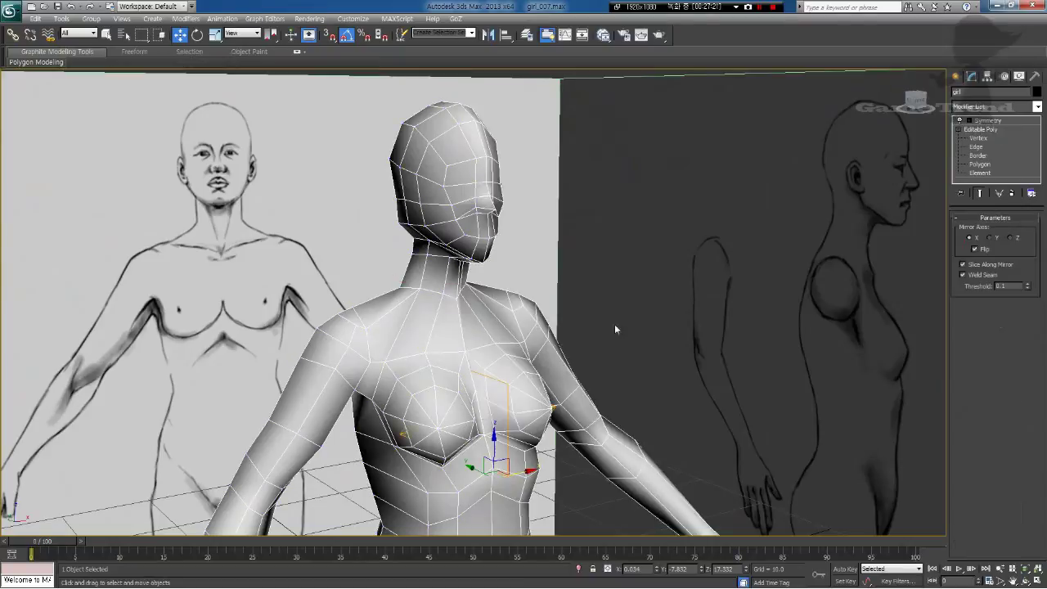
scroll(617, 329, "down", 4)
middle_click_drag(614, 332, 456, 313, "alt")
key("f")
left_click(979, 139)
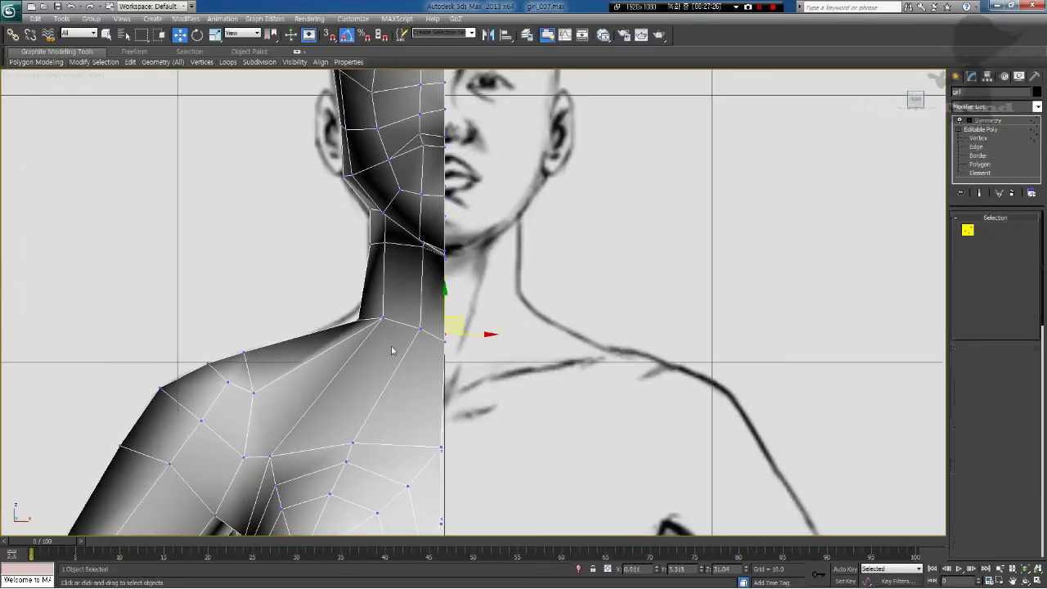
left_click(981, 194)
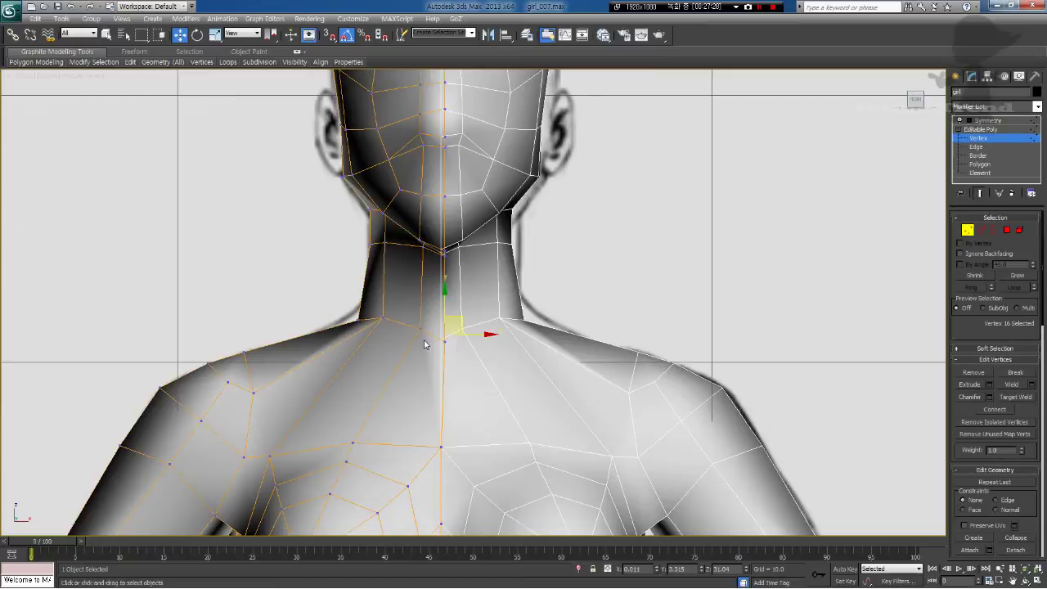
Step: Lower the two front vertices at the base of the neck beside the centre line in the front view
left_click(379, 328)
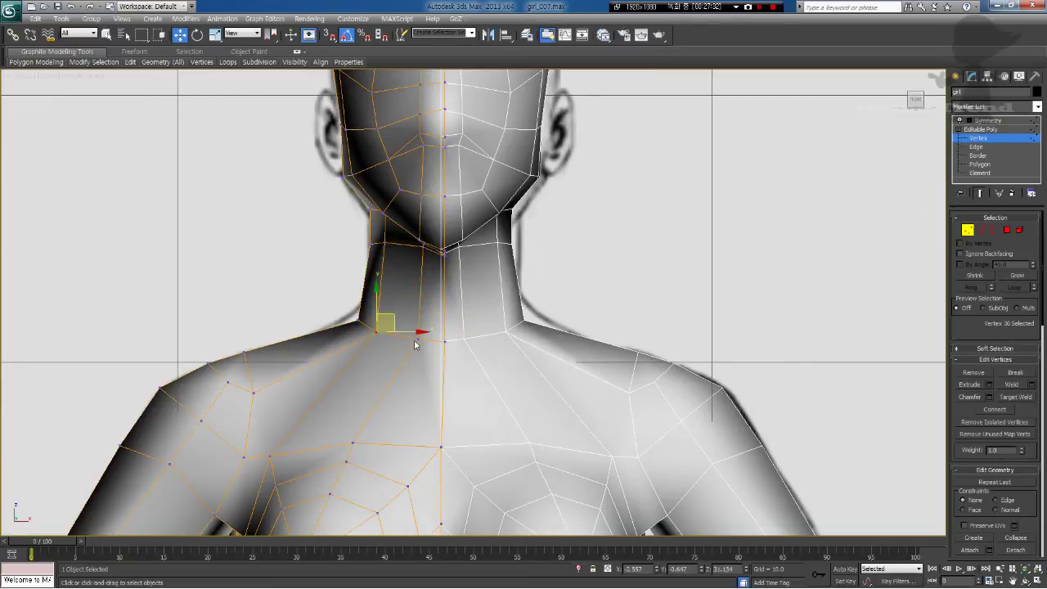
left_click(417, 342)
left_click_drag(417, 345, 418, 348)
Step: Lower the vertices of the neck edge loop under the chin so they form a smooth curve in the front view
left_click_drag(423, 248, 444, 224)
left_click(444, 255)
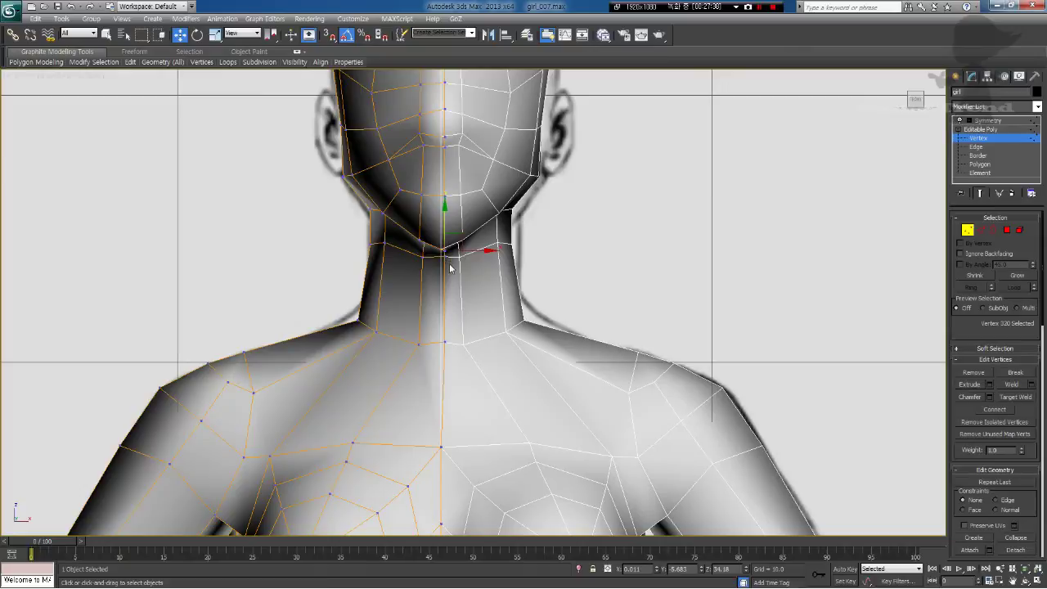
key("ctrl+z")
scroll(448, 260, "up", 5)
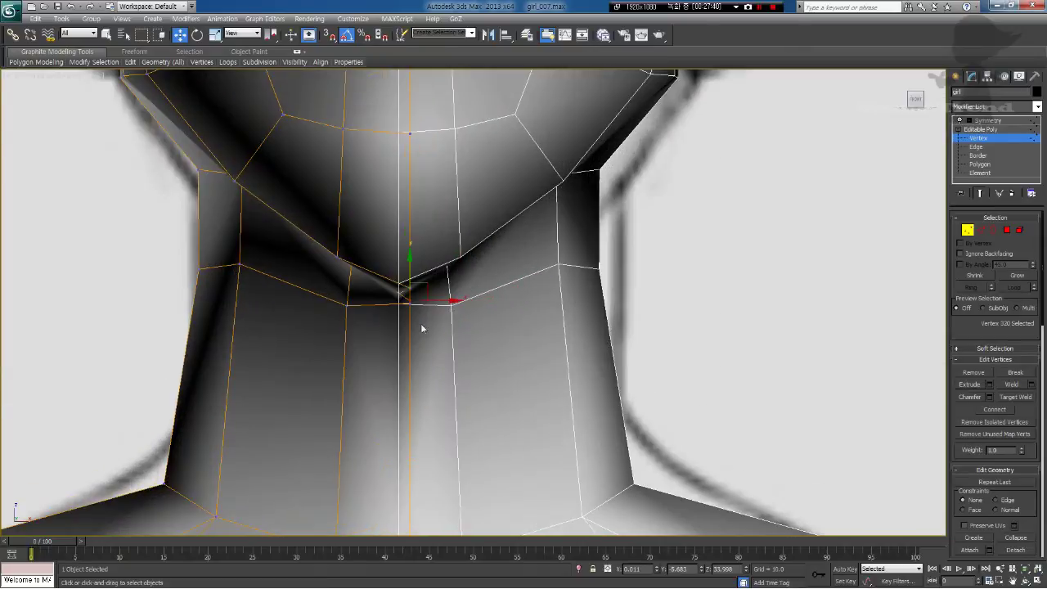
left_click(411, 303)
left_click_drag(412, 272, 412, 281)
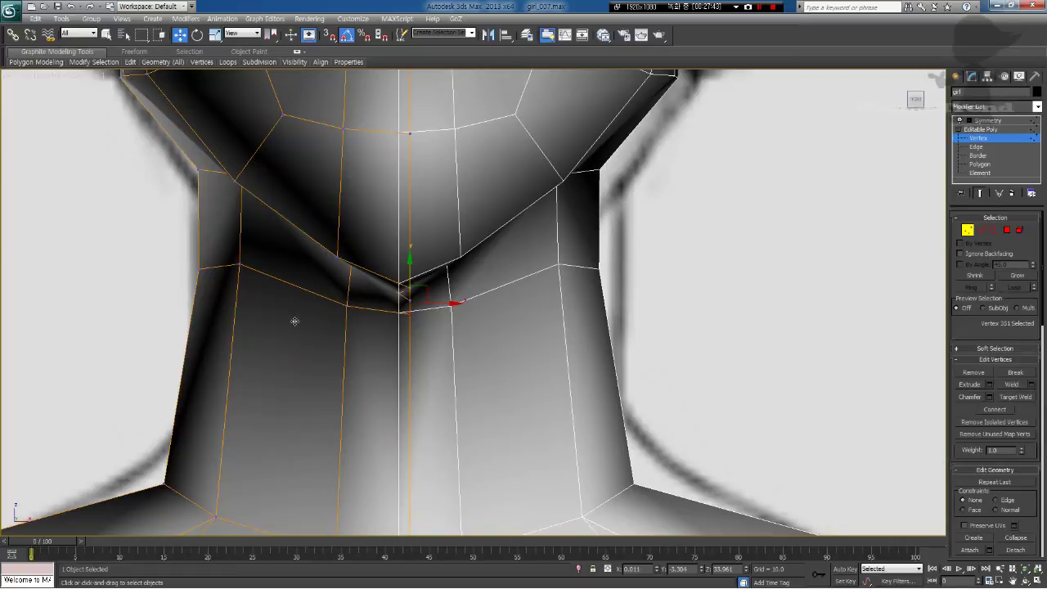
left_click(242, 263)
left_click_drag(252, 246, 246, 262)
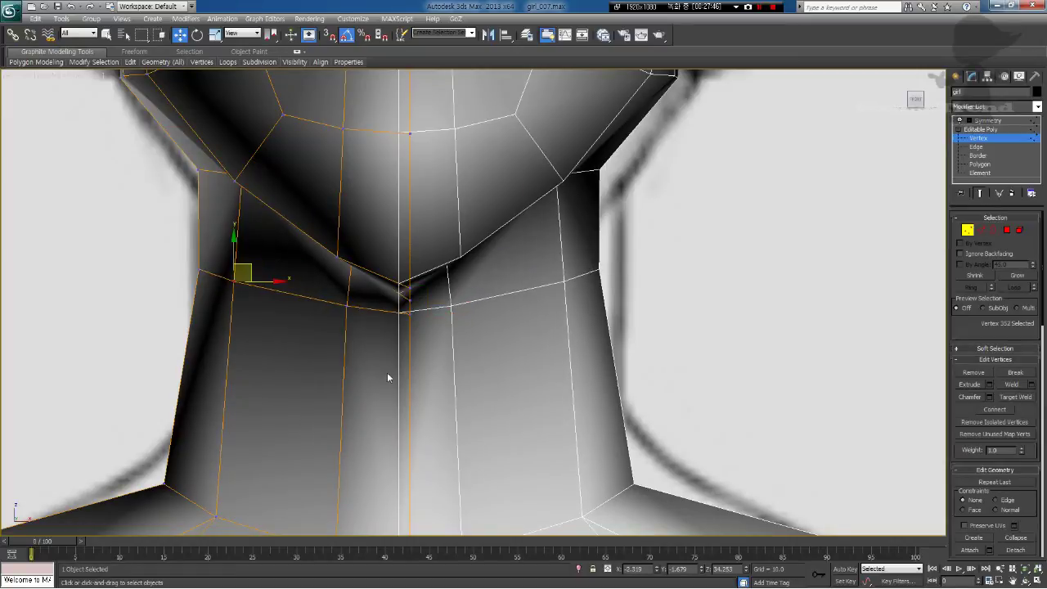
Step: Disable the Symmetry modifier and the end result display to edit only the half mesh's vertices
scroll(389, 378, "down", 6)
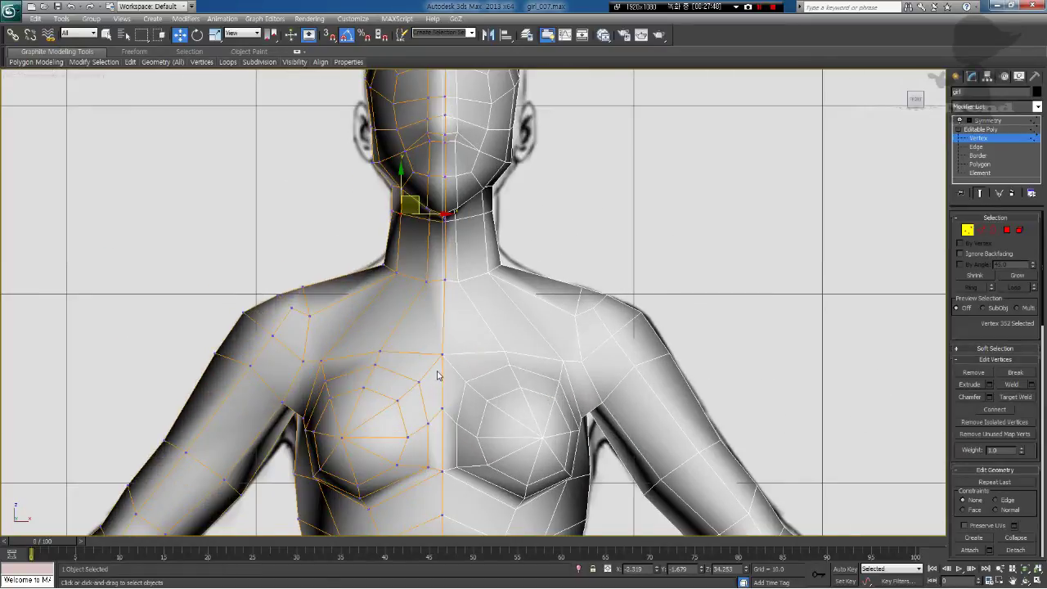
left_click(986, 139)
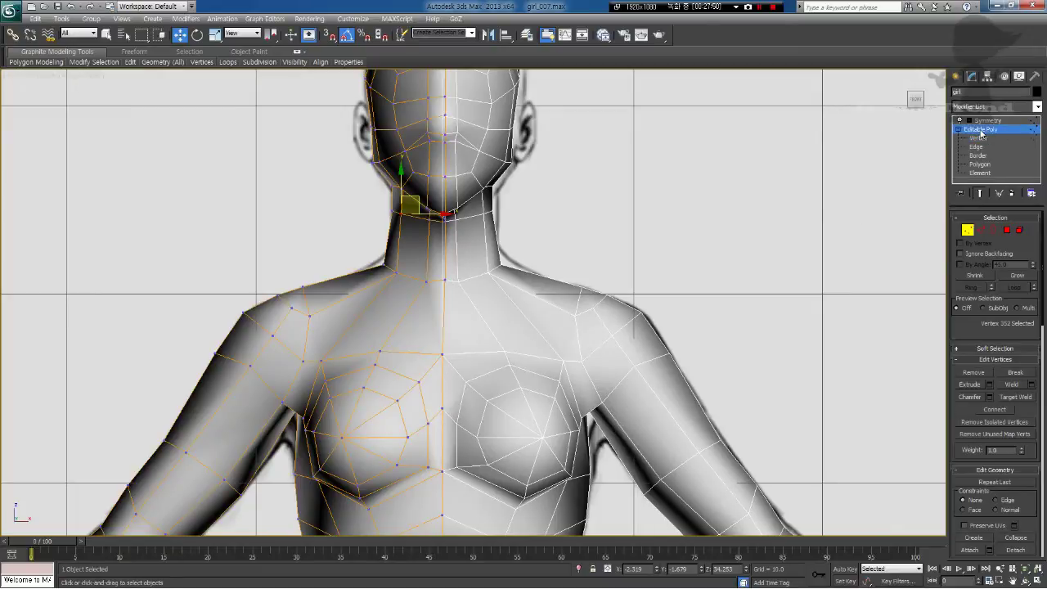
key("z")
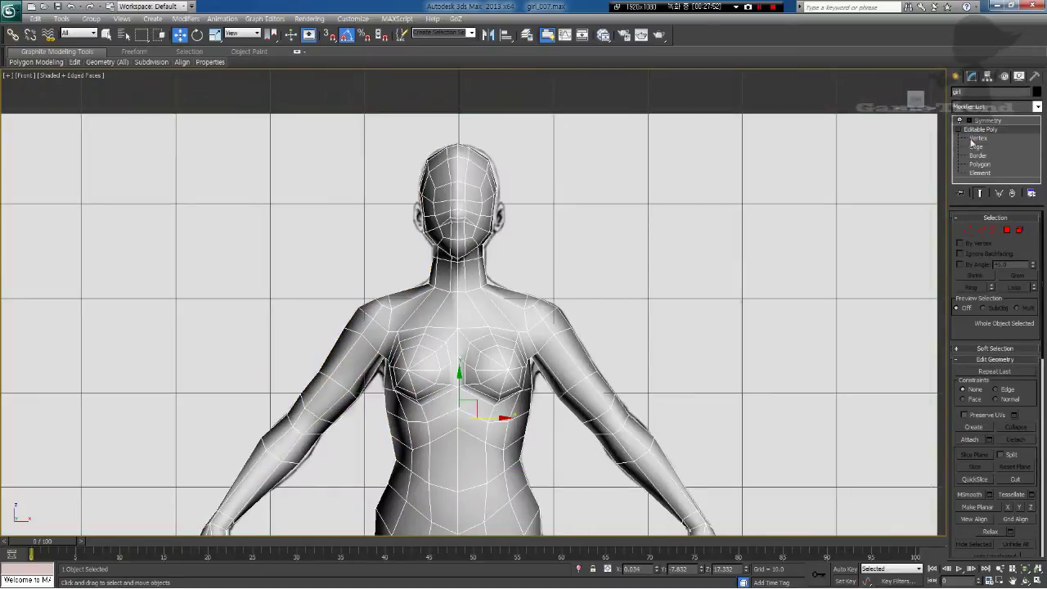
left_click(960, 120)
middle_click_drag(603, 401, 586, 354)
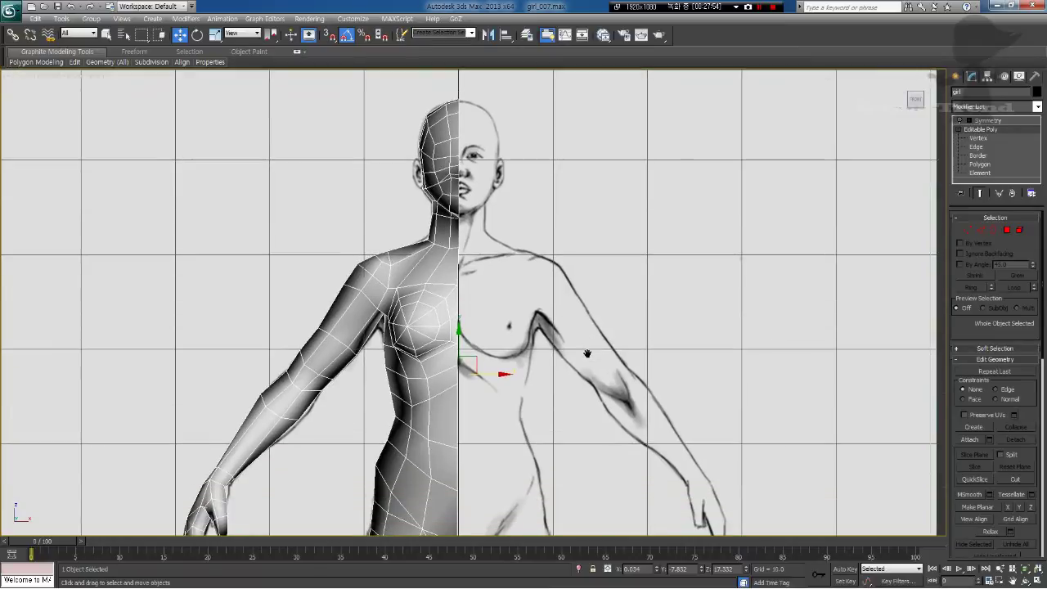
left_click(968, 232)
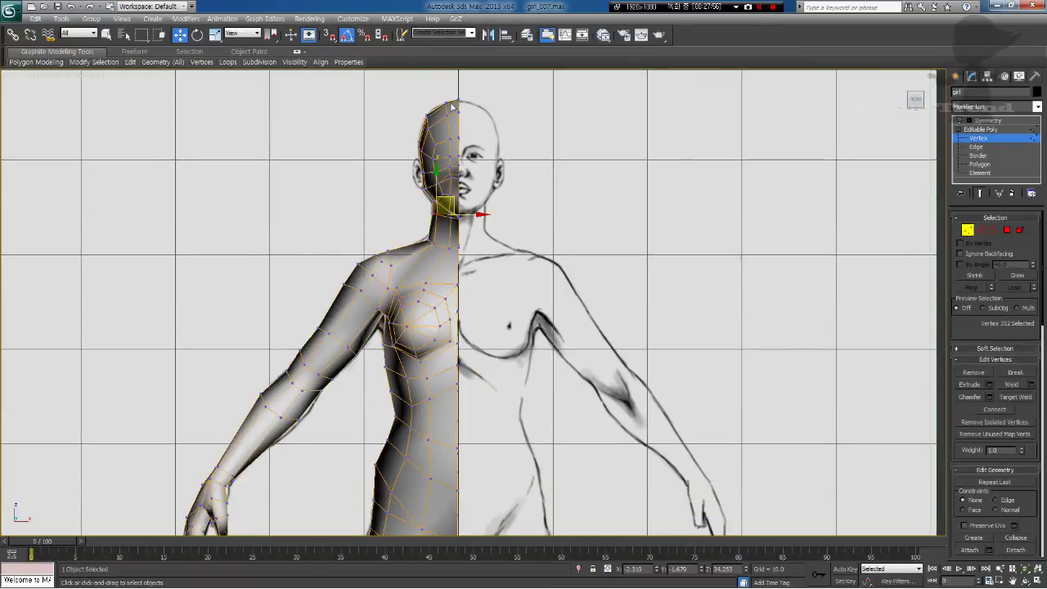
left_click(980, 194)
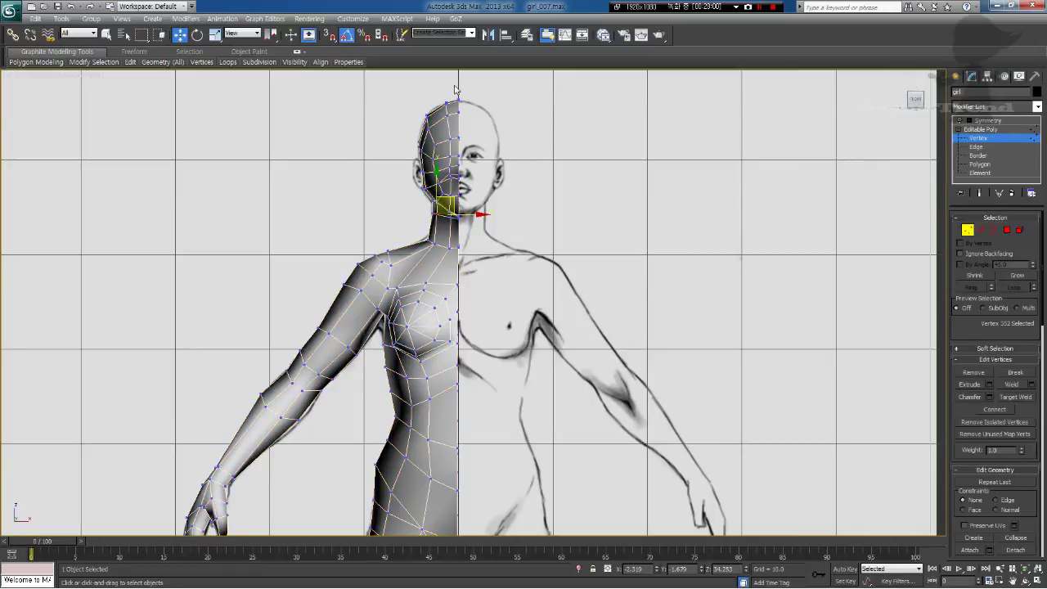
Step: Select all vertices along the body's centre line from head to crotch and make them planar on the X axis
left_click_drag(496, 508, 511, 533)
middle_click_drag(500, 474, 501, 123)
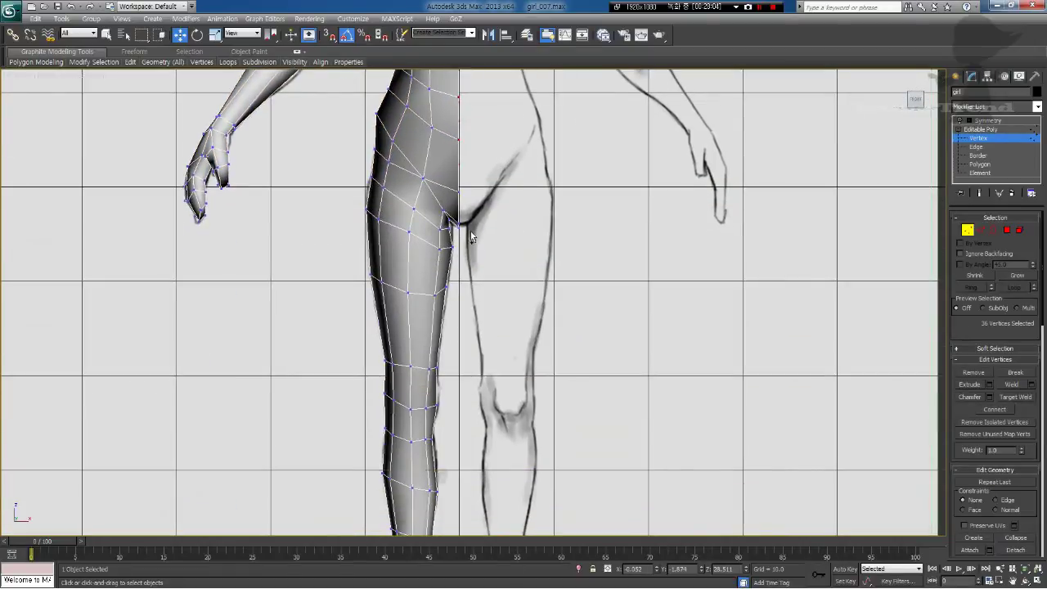
left_click_drag(462, 156, 456, 97, "ctrl")
middle_click_drag(502, 115, 460, 428)
key("F3")
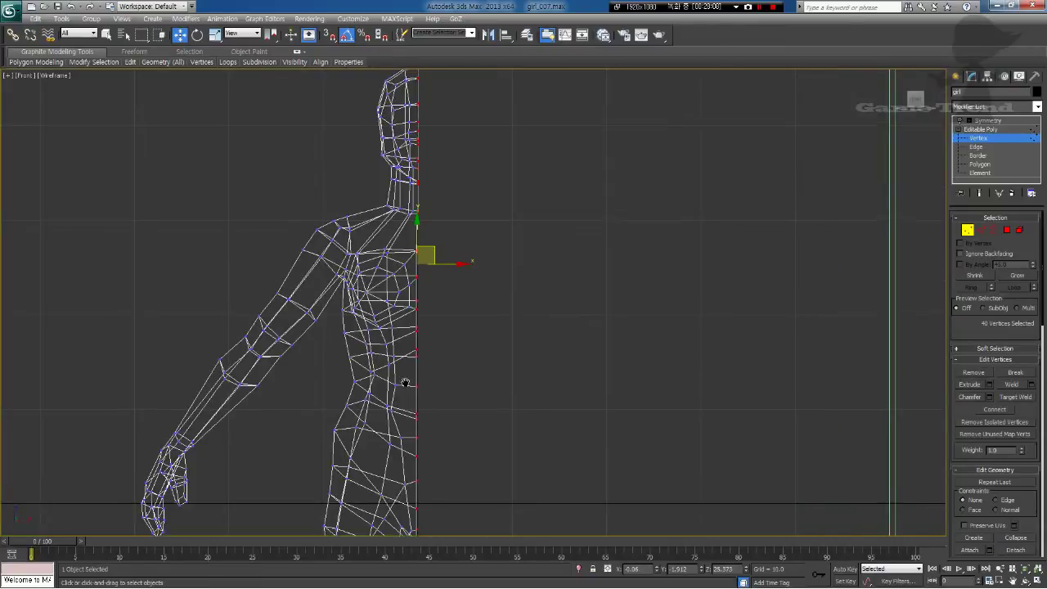
mouse_move(441, 320)
middle_mouse_down()
mouse_move(443, 340)
mouse_move(432, 235)
middle_mouse_up()
left_click_drag(1028, 411, 1028, 159)
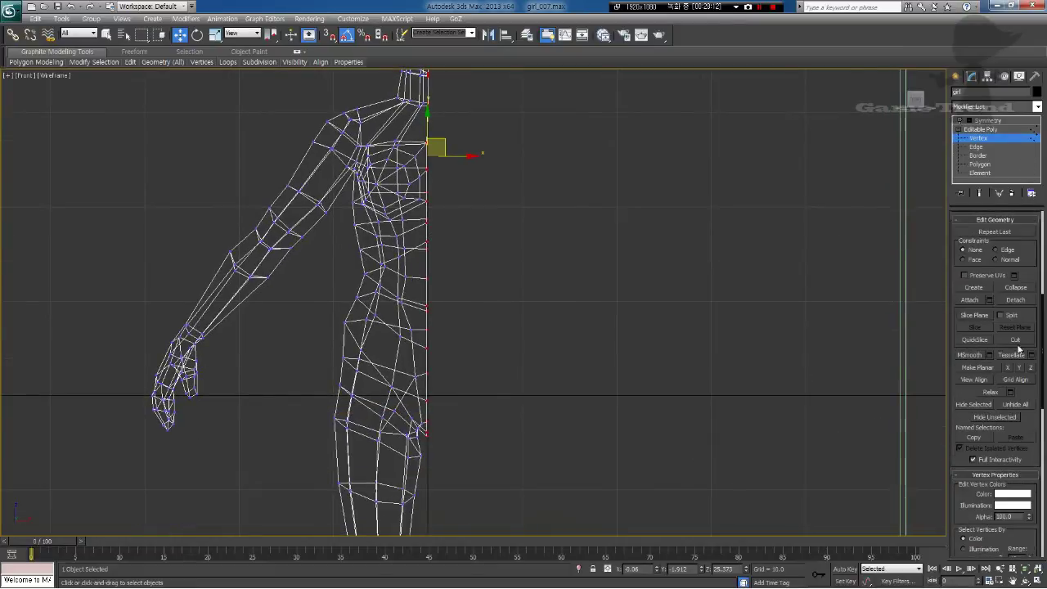
left_click(1009, 370)
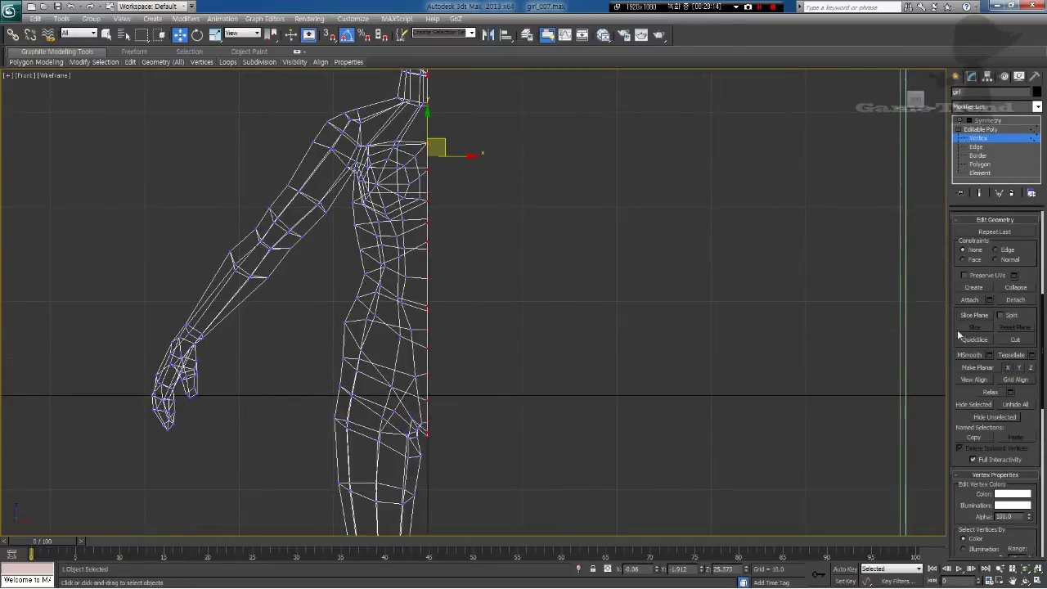
Step: Leave vertex editing and turn the Symmetry modifier back on to show the full figure in shaded display
middle_click_drag(560, 187, 559, 287)
left_click(987, 131)
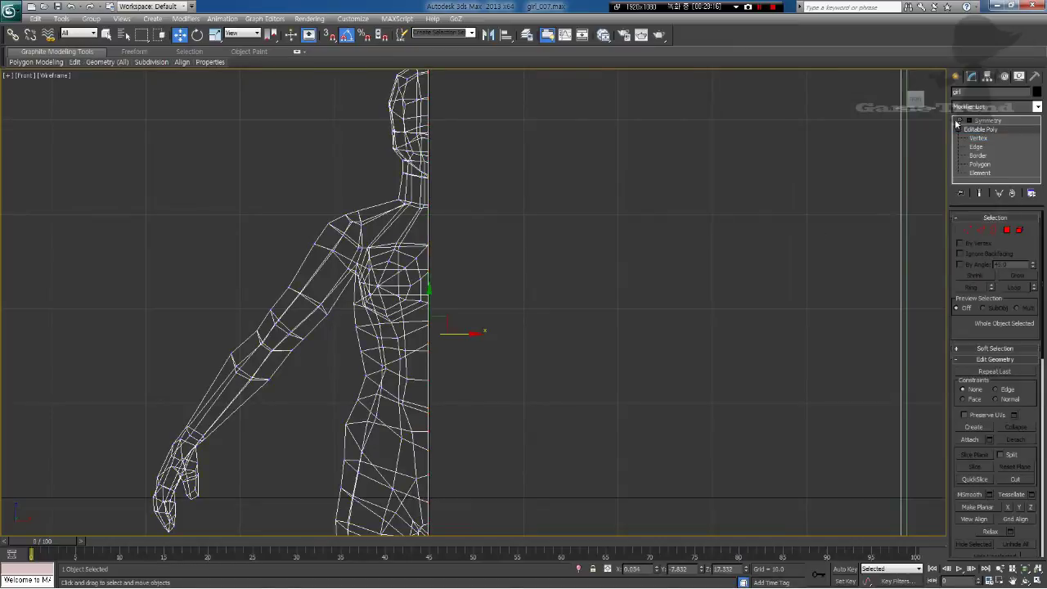
middle_click_drag(545, 252, 546, 250)
key("F3")
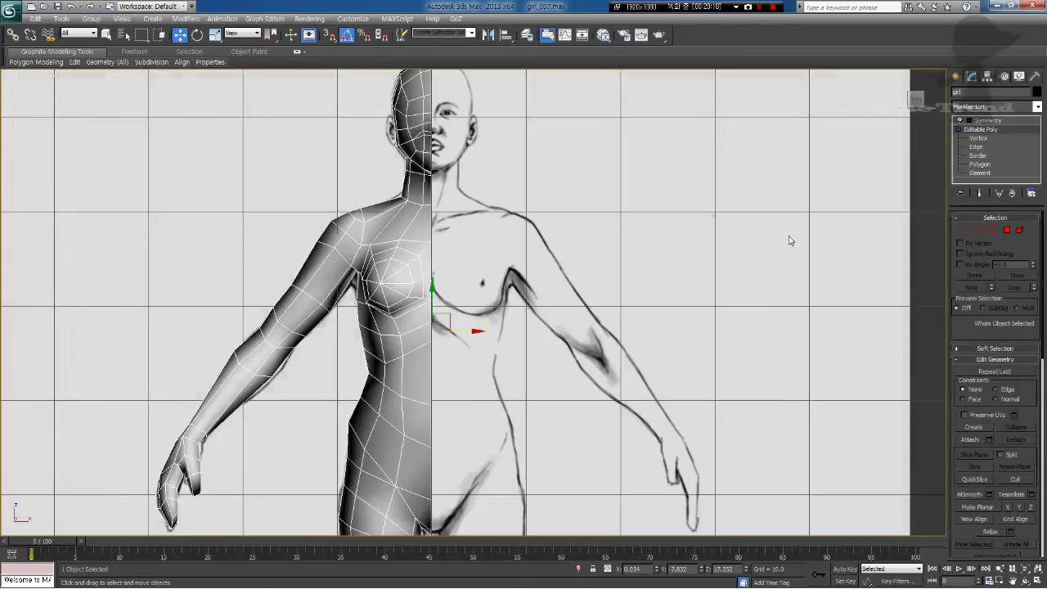
left_click(990, 122)
middle_click_drag(639, 304, 640, 422)
scroll(467, 293, "up", 2)
scroll(468, 298, "down", 2)
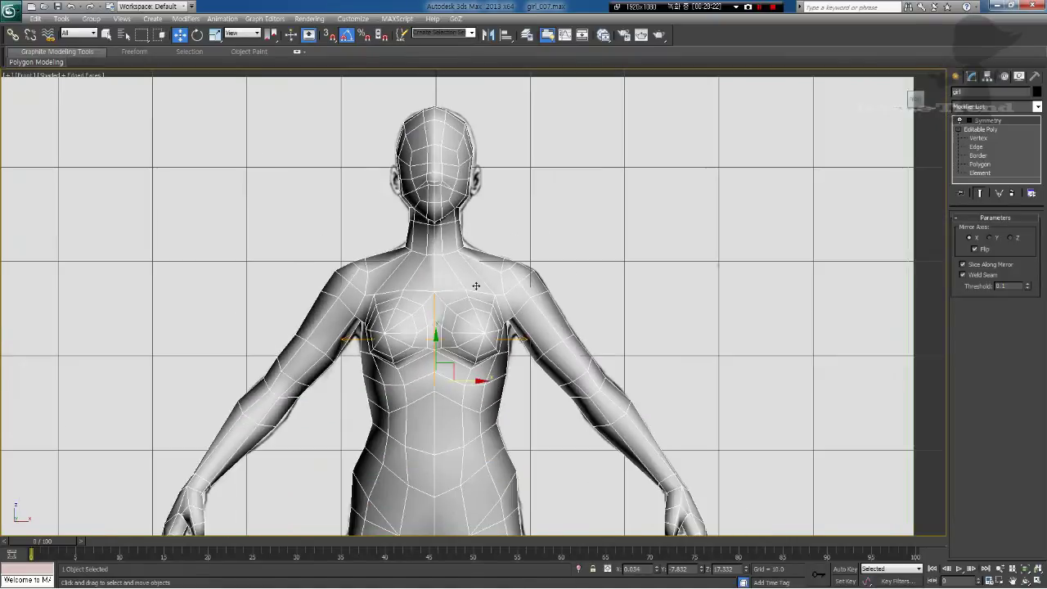
Step: Make the mesh see-through in the left view and move the upper chest's front centre vertex forward onto the reference outline
key("p")
scroll(475, 286, "down", 1)
middle_click_drag(476, 286, 643, 322, "alt")
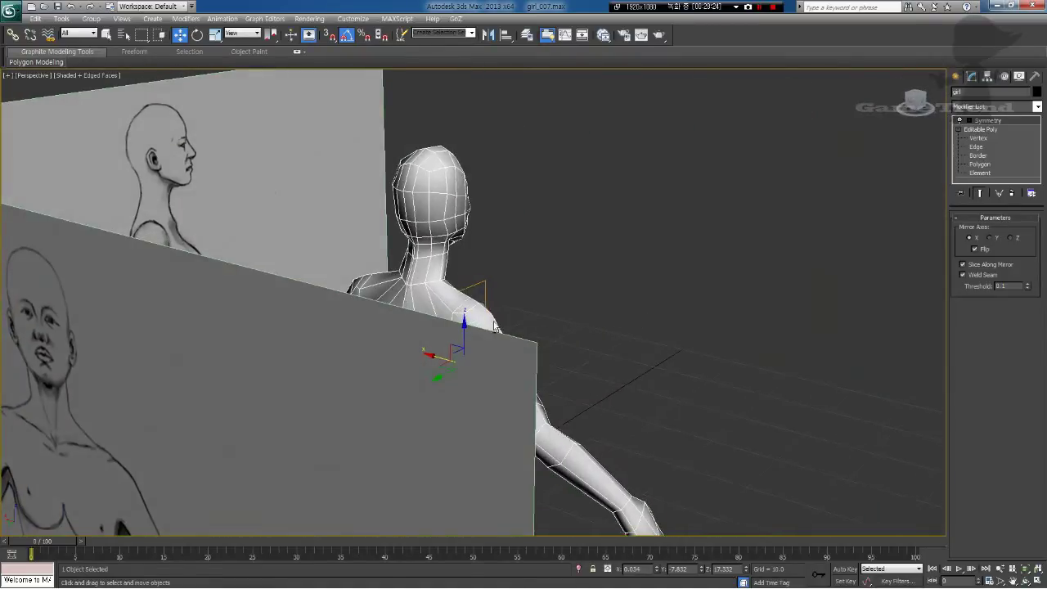
scroll(484, 323, "up", 2)
middle_click_drag(484, 324, 446, 289, "alt")
key("l")
key("alt+x")
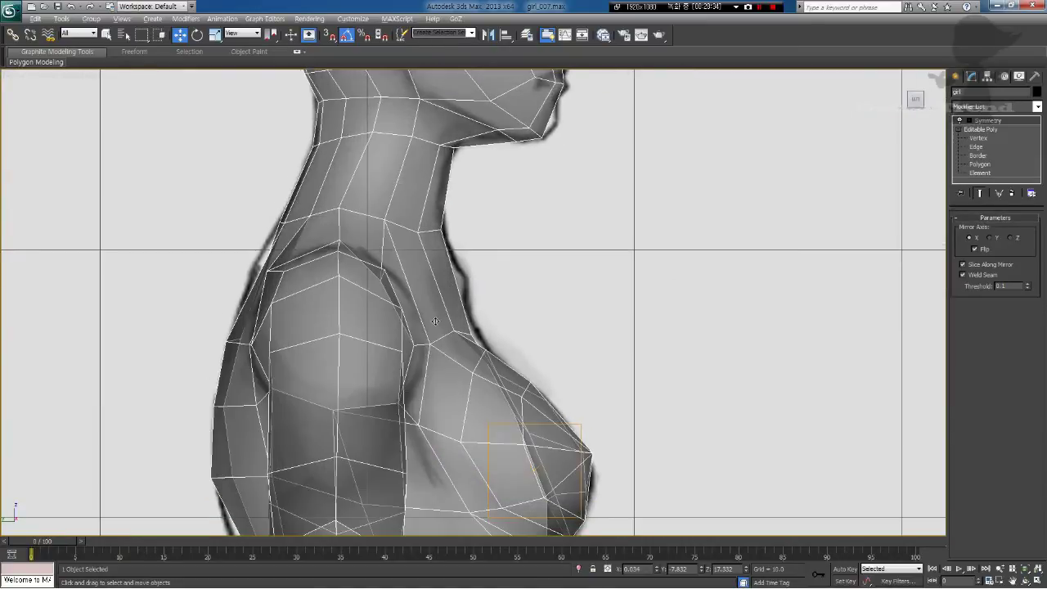
middle_click_drag(855, 274, 832, 255)
left_click(988, 137)
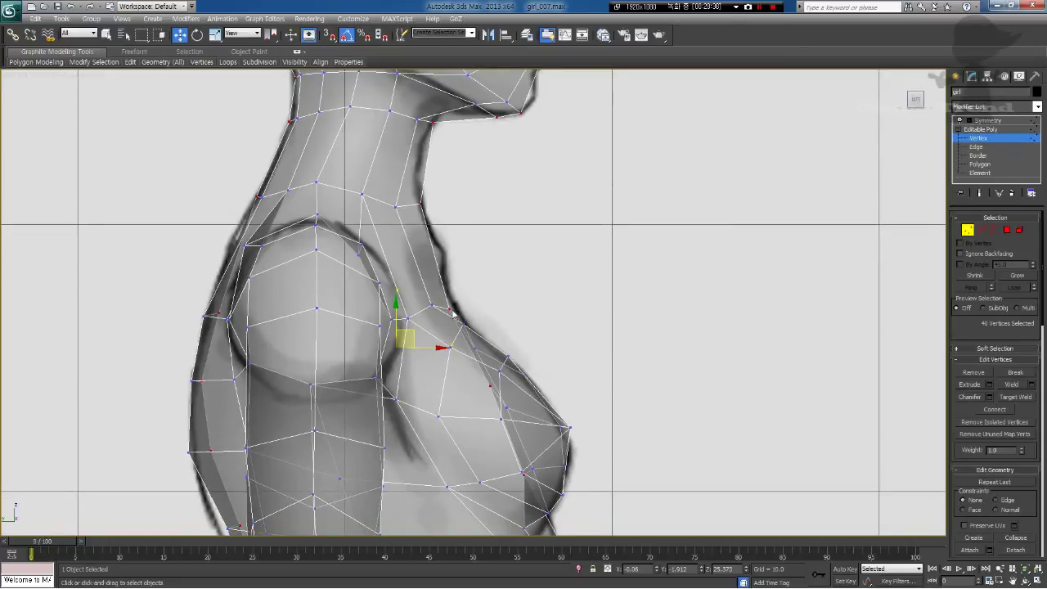
left_click(449, 309)
left_click_drag(463, 297, 471, 294)
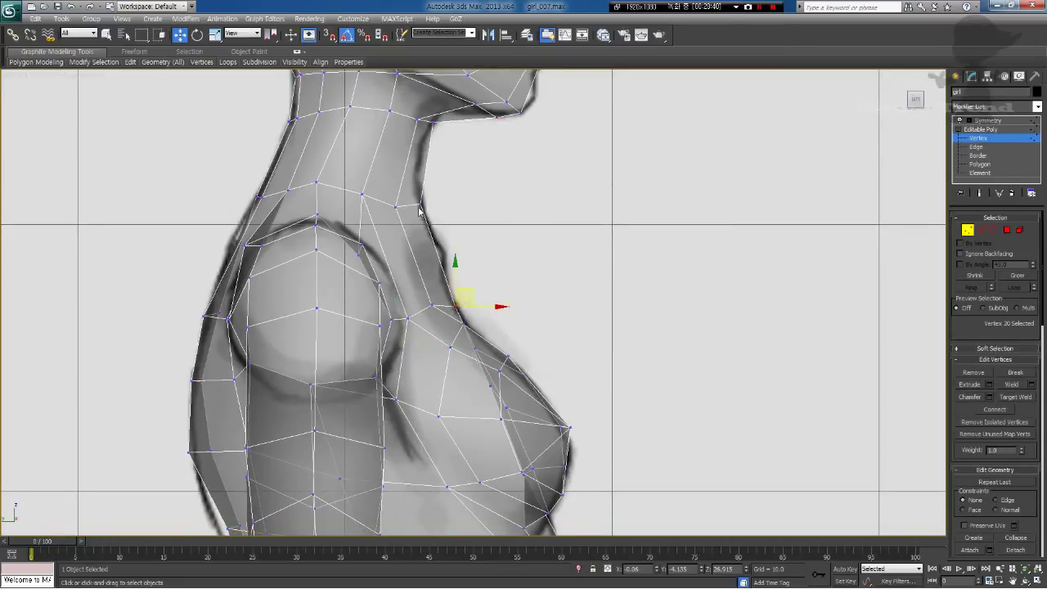
Step: Move the front centre vertex of the neck base down to the reference outline and reposition the side neck-base vertices to follow
left_click_drag(420, 203, 457, 237)
left_click_drag(394, 205, 365, 215)
left_click(366, 215)
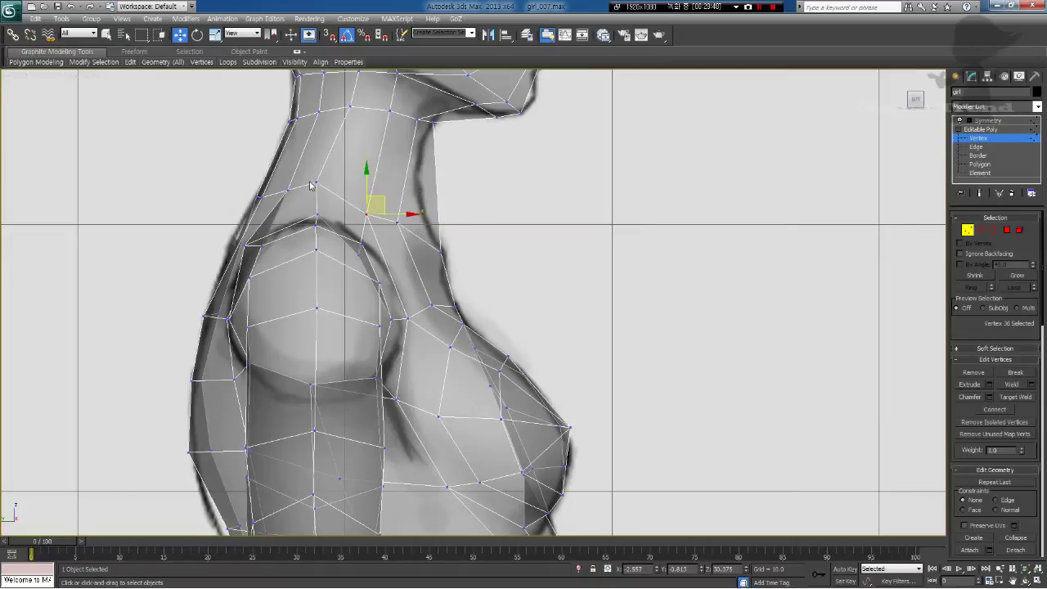
left_click_drag(315, 183, 276, 196)
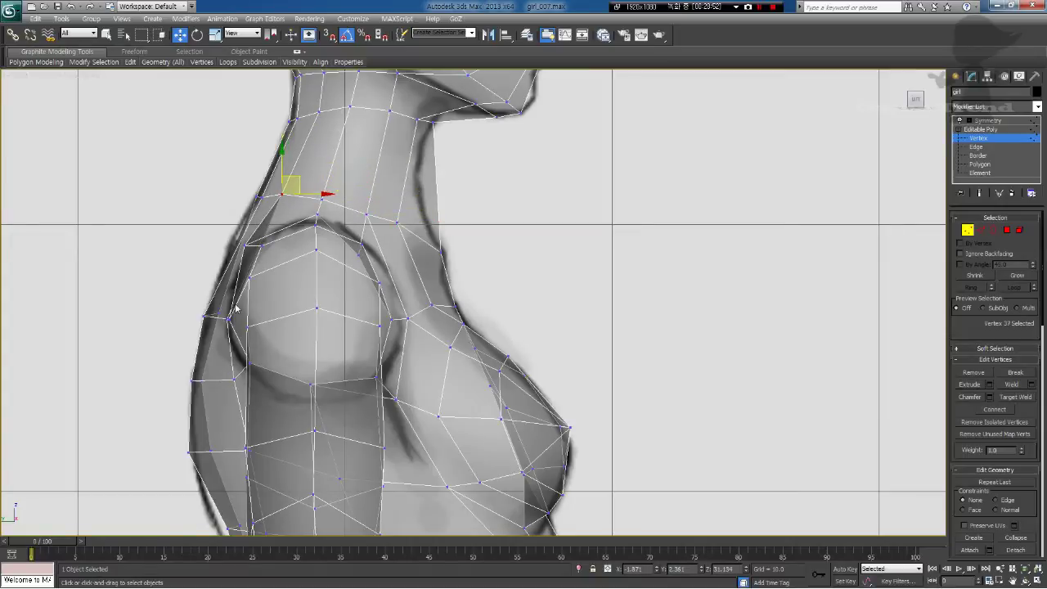
scroll(269, 273, "down", 3)
key("p")
middle_click_drag(329, 282, 349, 301, "alt")
key("l")
scroll(360, 288, "up", 3)
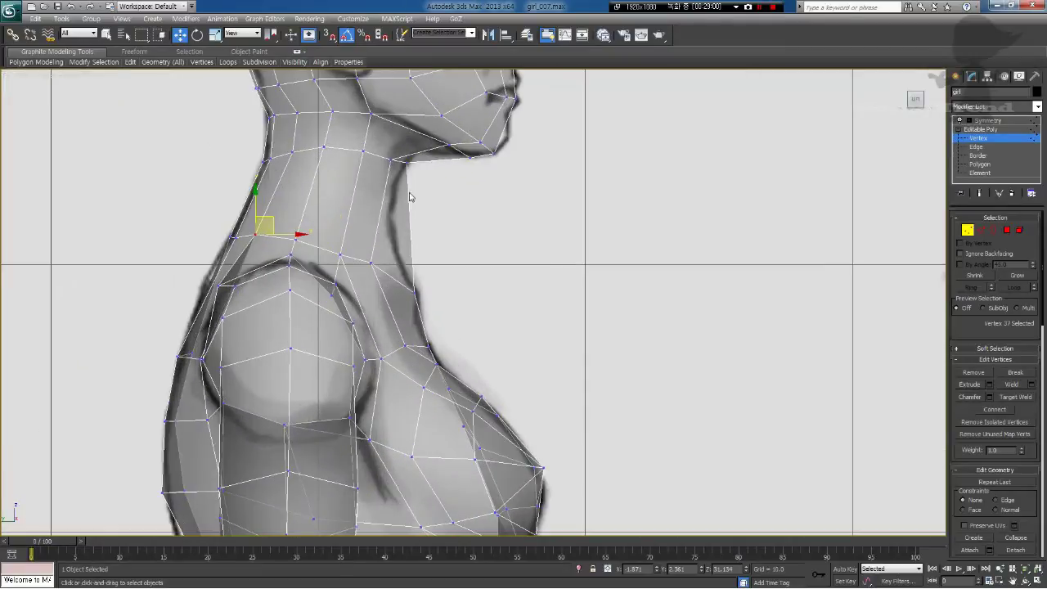
Step: Select the ring of vertical neck edges and connect them with a new horizontal edge loop around the middle of the neck
left_click(982, 231)
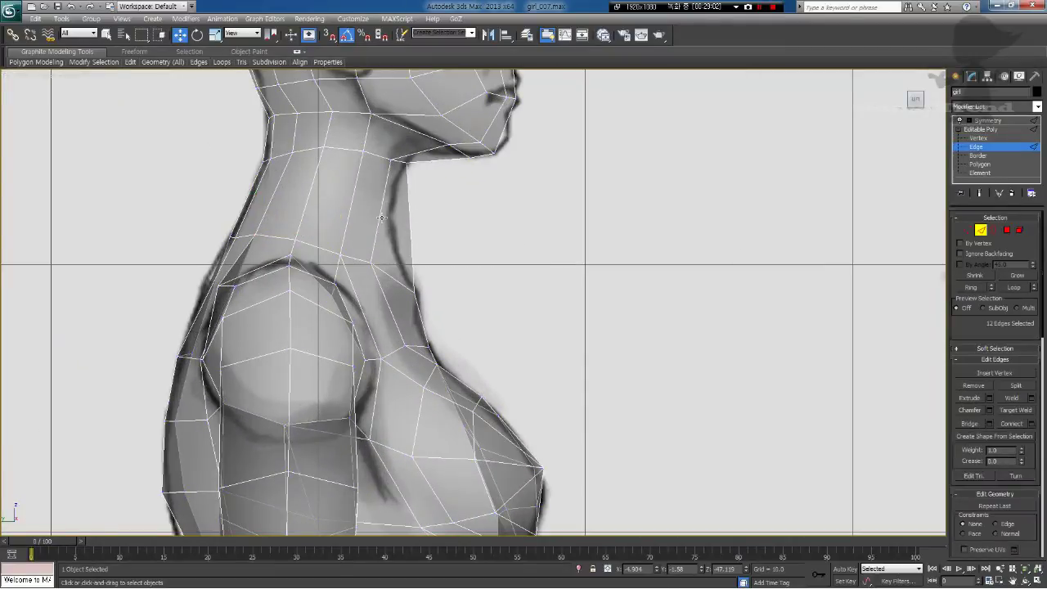
left_click(380, 217)
left_click(973, 288)
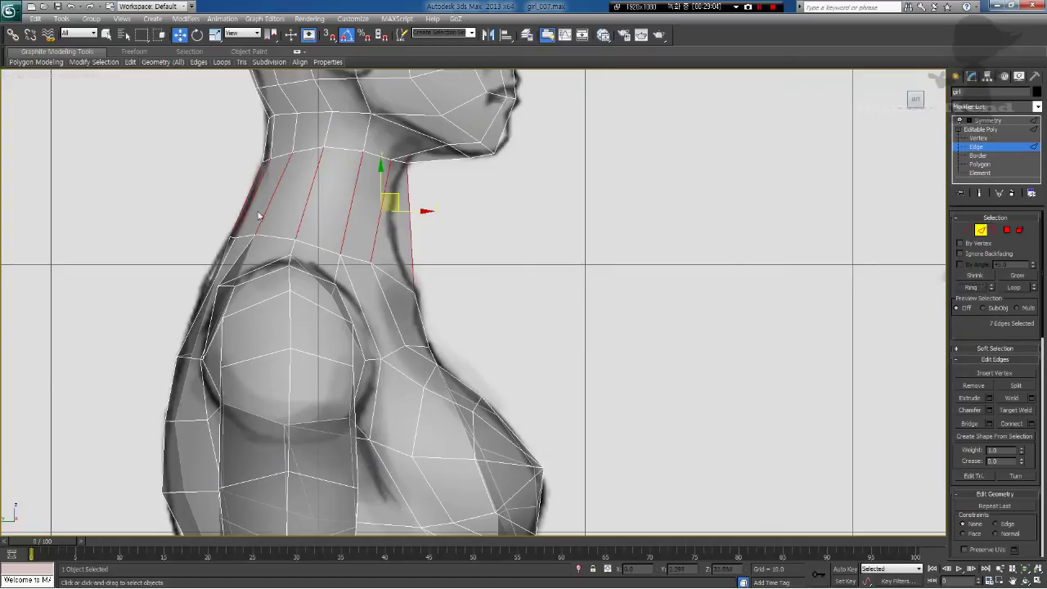
left_click(1012, 424)
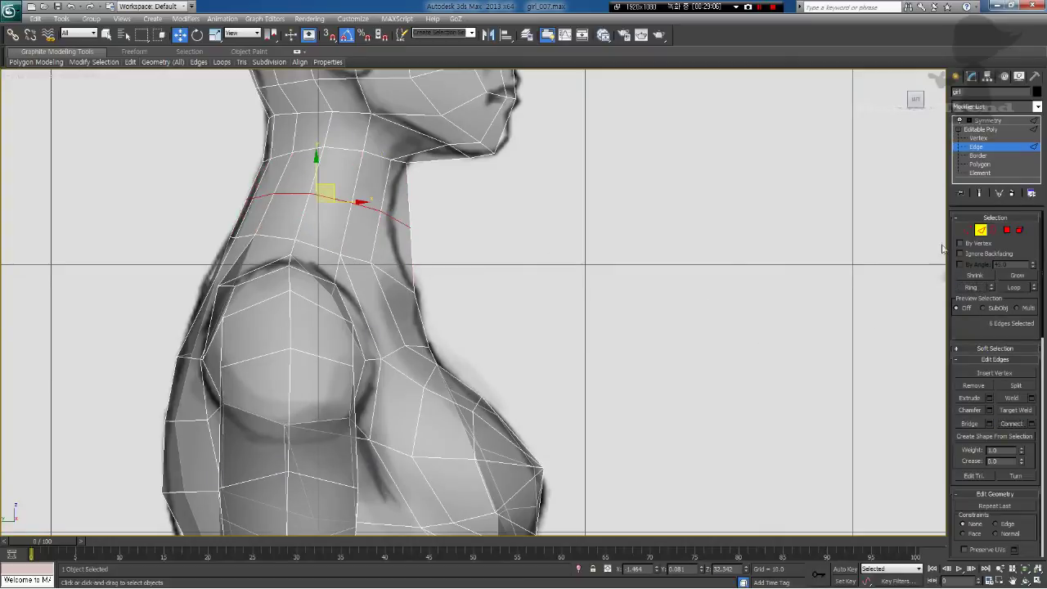
Step: Move the front vertices of the new mid-neck loop back onto the throat outline of the side reference
left_click(969, 230)
mouse_move(365, 204)
left_mouse_down()
mouse_move(391, 221)
mouse_move(383, 199)
left_mouse_up()
left_click_drag(423, 237, 404, 222)
Step: Reposition the vertices where the throat meets the jaw, raising those beneath the jaw corner to follow the reference jawline
left_click(394, 147)
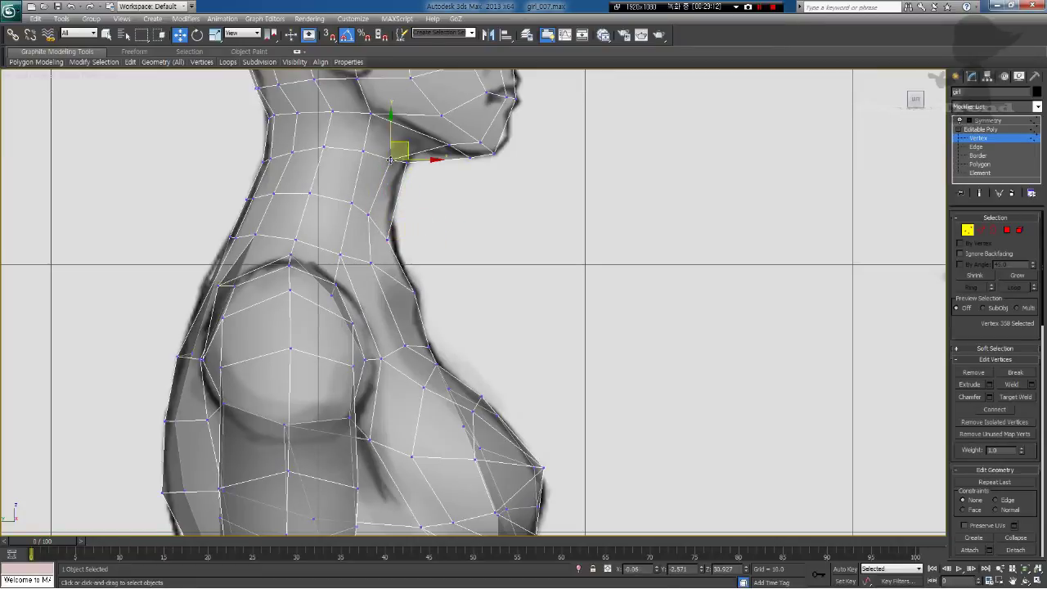
left_click(406, 165)
left_click_drag(416, 154, 368, 102)
left_click(393, 147)
left_click(462, 153)
left_click_drag(362, 153, 372, 129)
Step: Raise the front and side vertices of the mid-neck loop and the front neck-base vertices to even the rows along the throat outline
left_click_drag(367, 216, 370, 199)
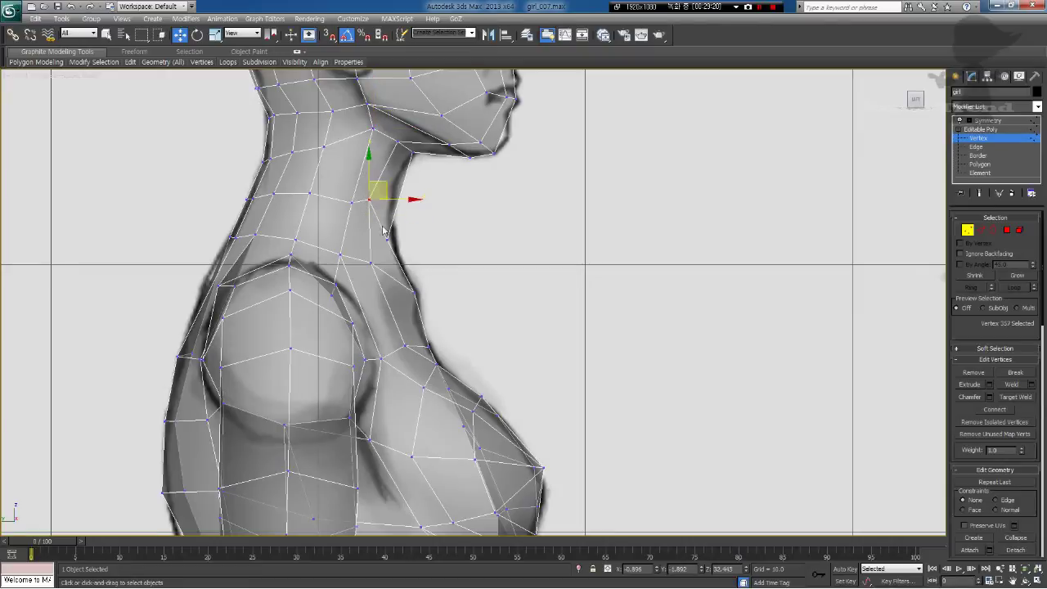
left_click_drag(388, 240, 383, 223)
left_click(414, 298)
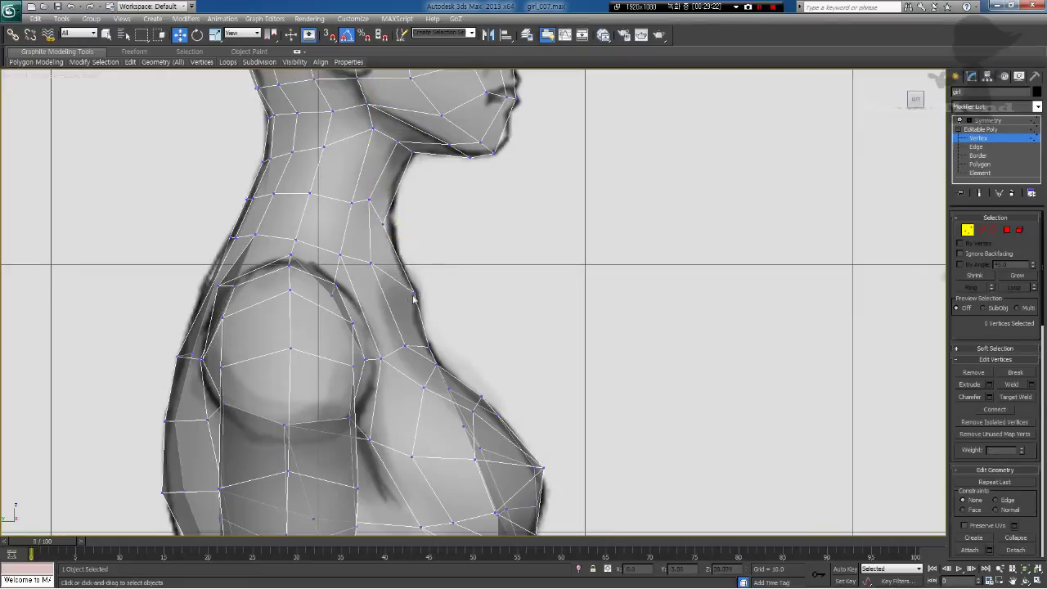
left_click_drag(414, 293, 408, 285)
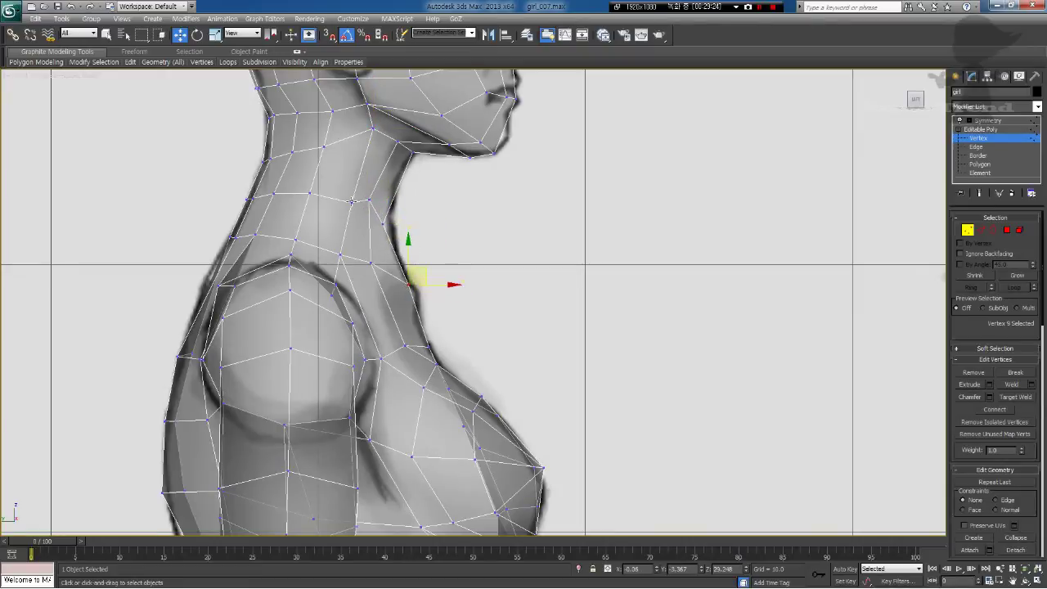
left_click_drag(352, 201, 352, 190)
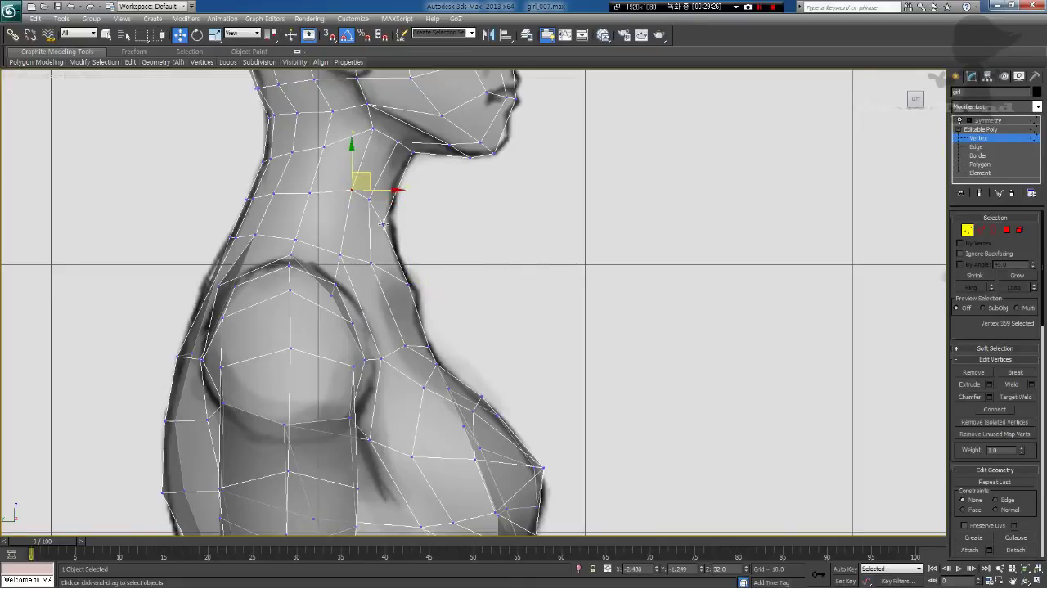
left_click_drag(384, 224, 382, 209)
left_click_drag(371, 262, 370, 258)
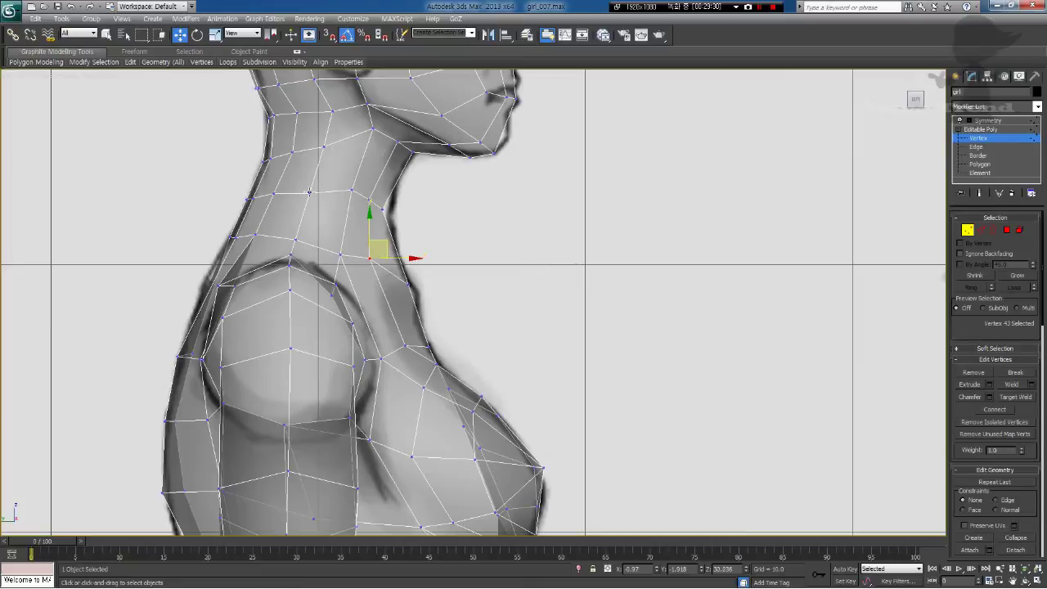
left_click_drag(309, 192, 311, 189)
left_click(322, 144)
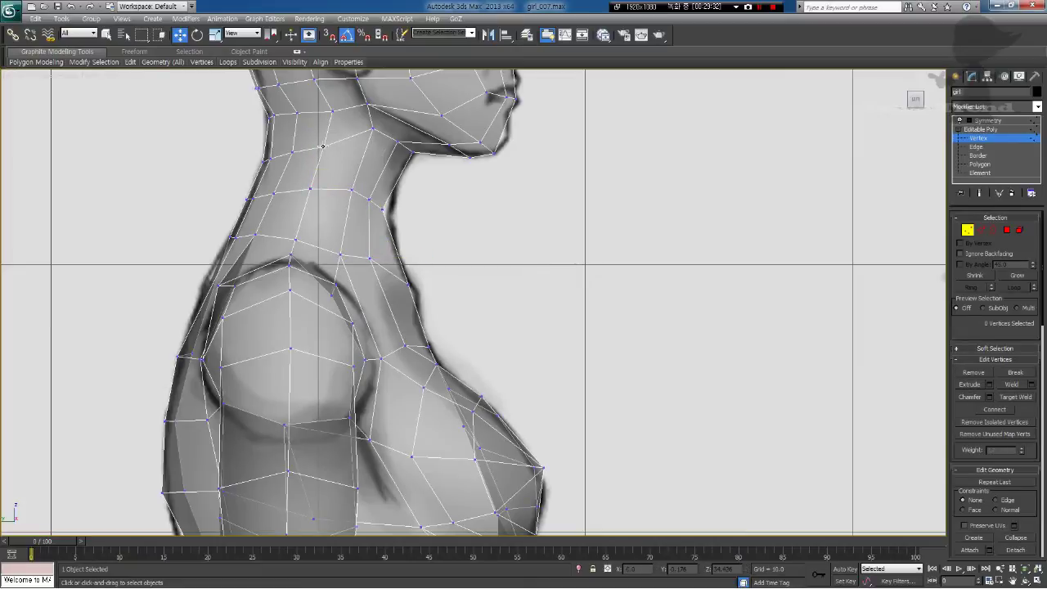
Step: Adjust the side-of-head vertices around the ear, from the jaw corner up to the temple, so the edge columns flow evenly
left_click_drag(325, 147, 331, 104)
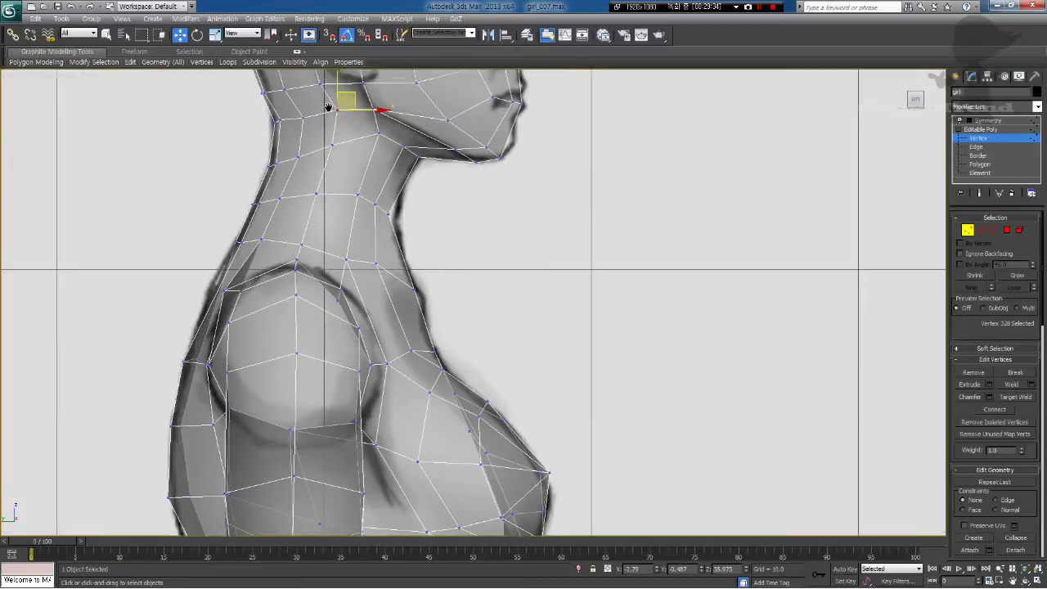
middle_click_drag(332, 104, 408, 307)
left_click_drag(318, 244, 341, 222)
left_click_drag(335, 286, 452, 251)
left_click(401, 257)
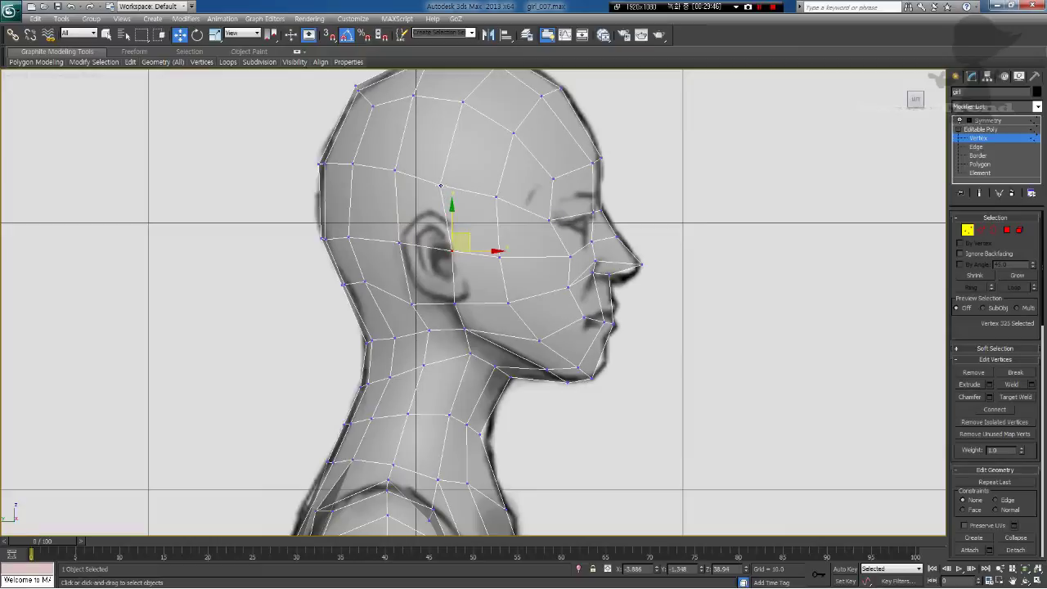
left_click_drag(441, 185, 447, 186)
left_click(401, 325)
left_click_drag(413, 304, 414, 294)
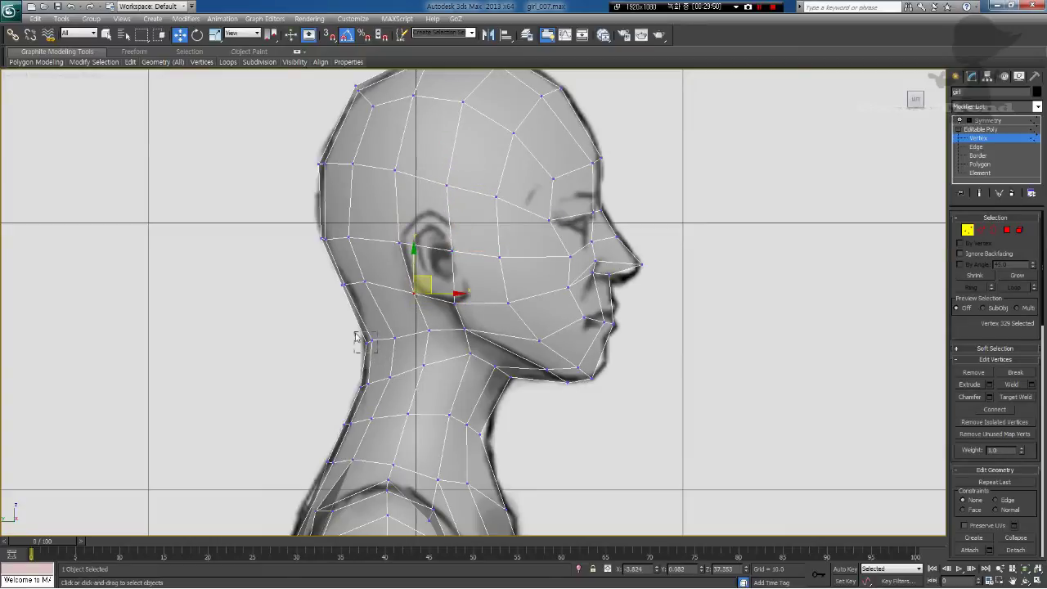
Step: Raise the row of vertices at the top of the nape and level it towards the jaw corner
left_click_drag(355, 334, 424, 329)
left_click(436, 339)
left_click(426, 337)
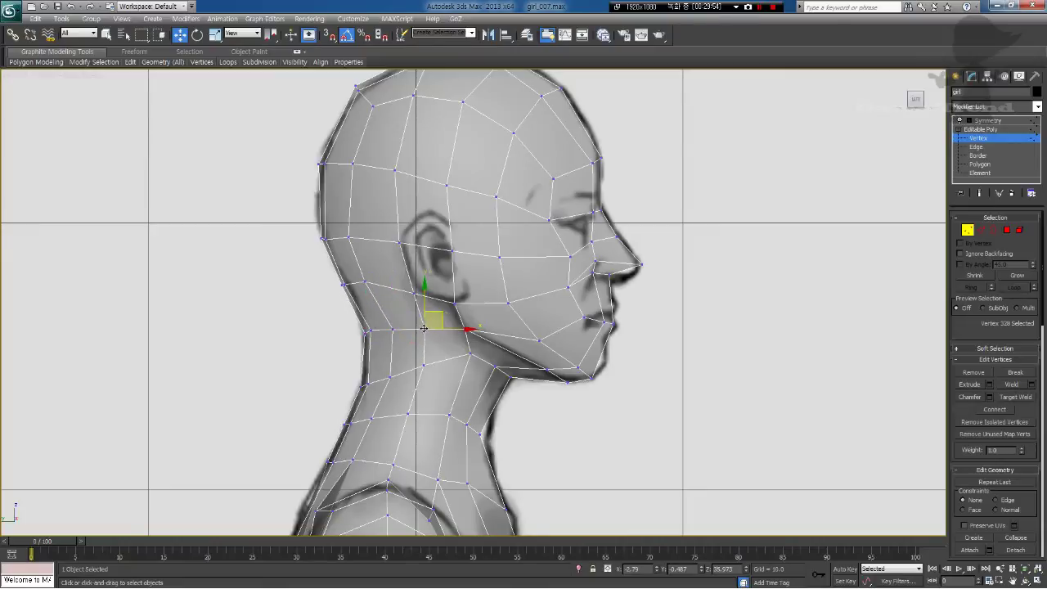
Step: Raise the side and back vertices of the upper neck row and adjust the mid-neck loop's back vertices to the nape outline
middle_click_drag(460, 387, 485, 280)
left_click_drag(447, 260, 449, 252)
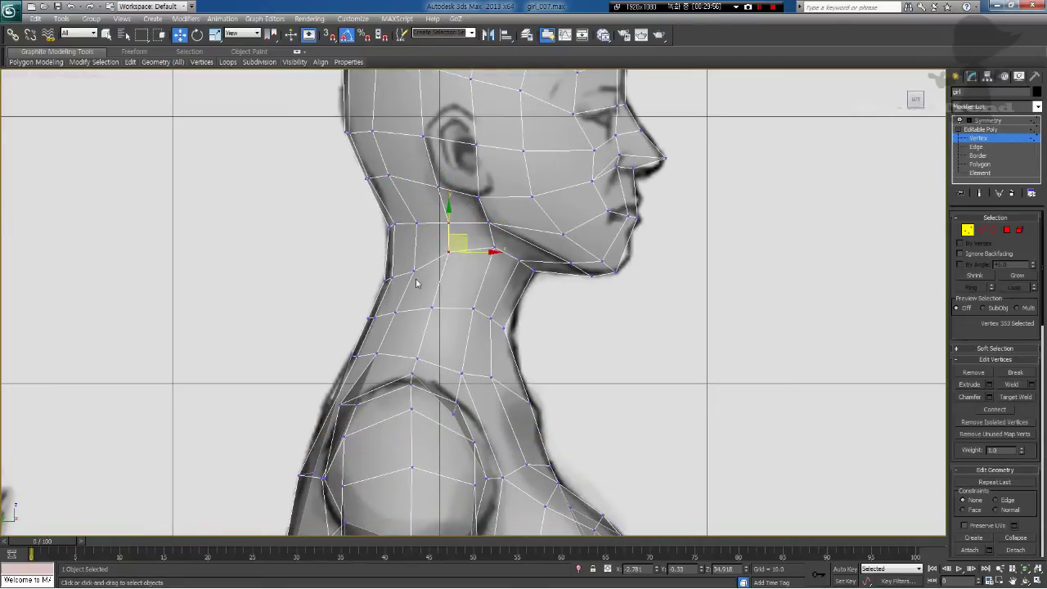
left_click_drag(408, 285, 418, 251)
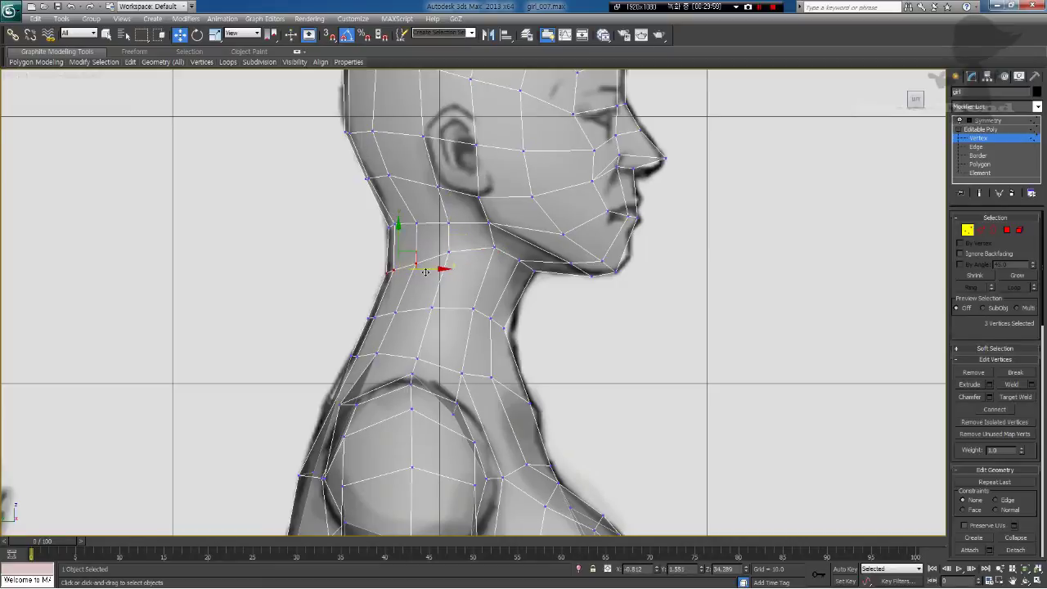
left_click(374, 319)
left_click_drag(365, 312, 380, 332)
Step: Hide all objects except the body mesh and view the figure in perspective without the reference planes
middle_click_drag(358, 407, 378, 369)
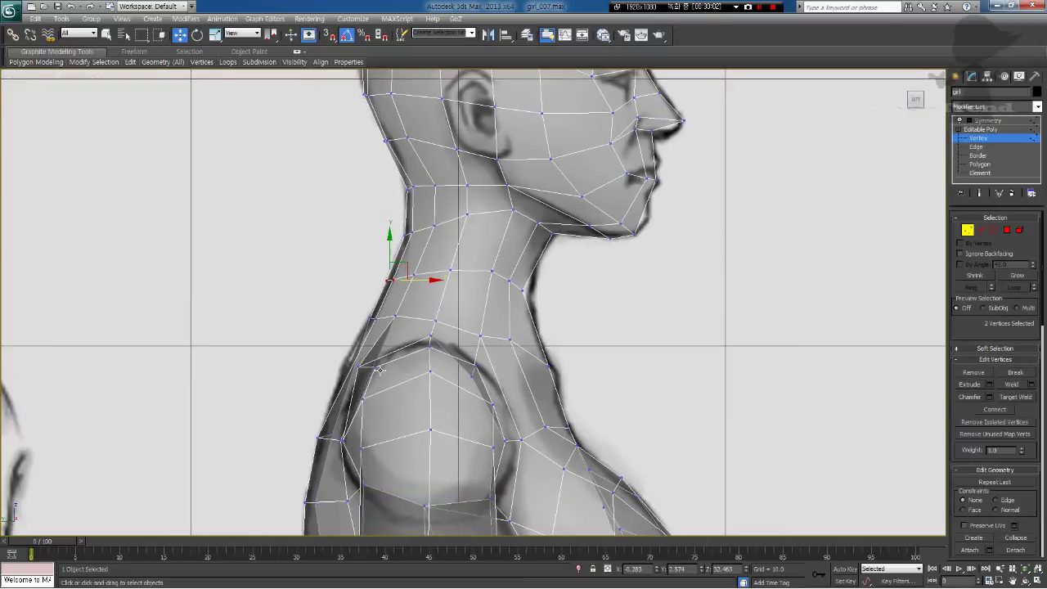
scroll(443, 376, "down", 2)
scroll(444, 376, "down", 2)
middle_click_drag(446, 376, 427, 321, "alt")
right_click(462, 297)
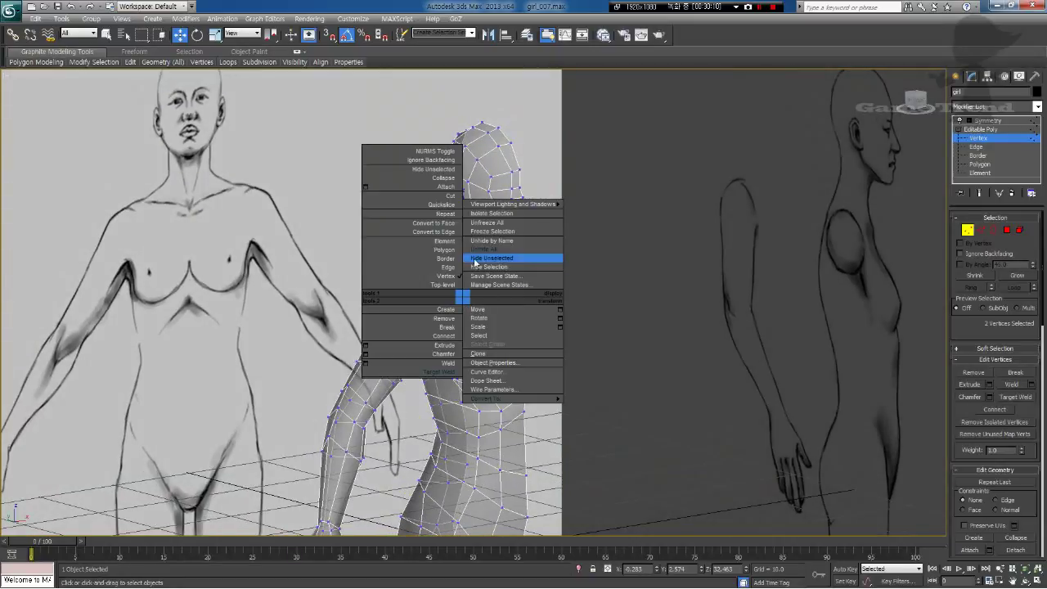
left_click(498, 261)
middle_click_drag(482, 381, 513, 379, "alt")
scroll(509, 378, "up", 2)
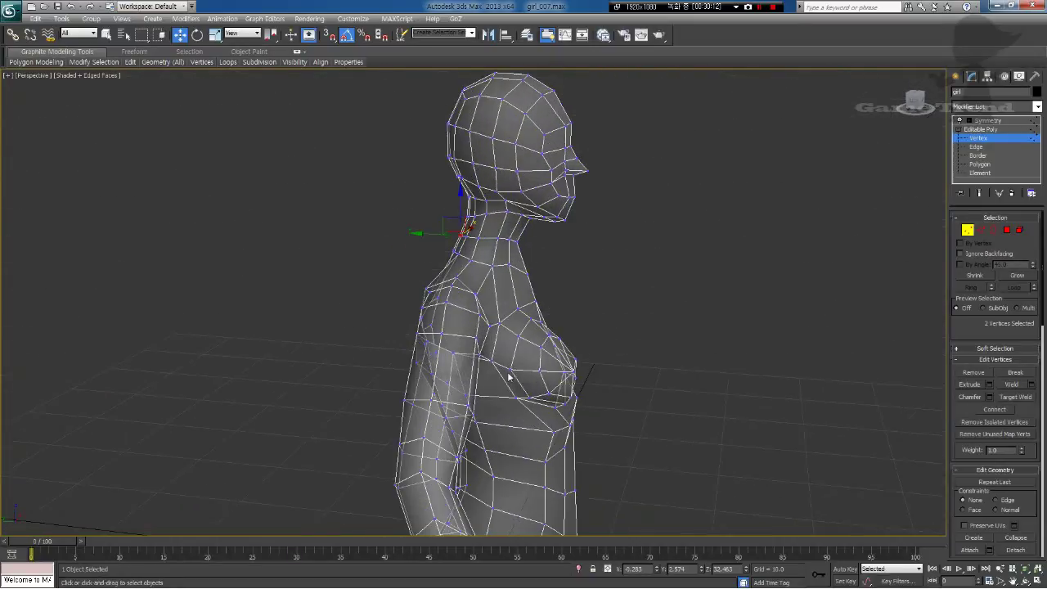
Step: Switch to the back view and move the neck-base vertices outward to widen the neck where it meets the shoulders
left_click(33, 75)
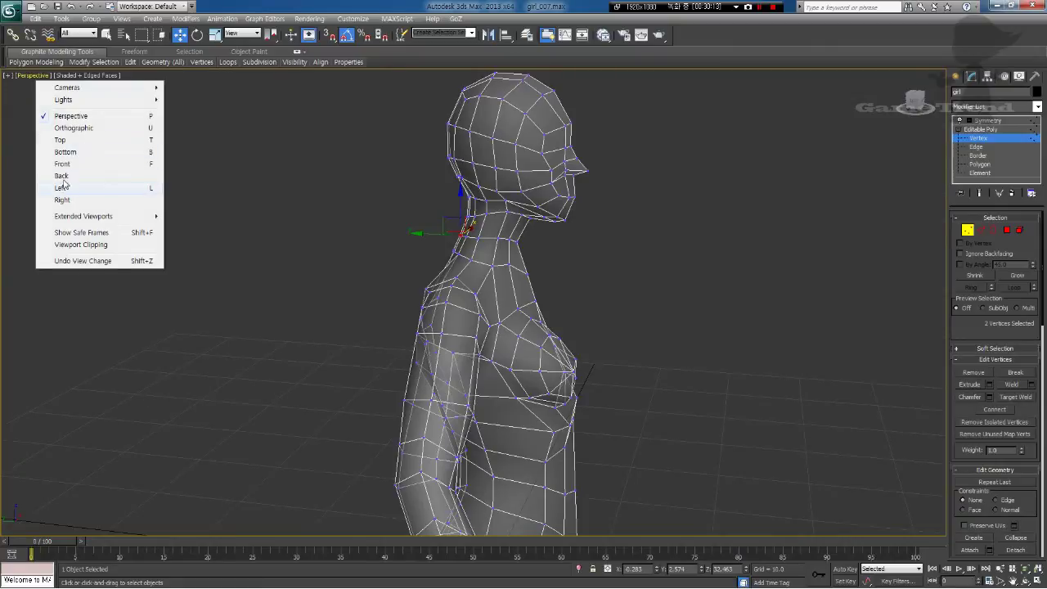
left_click(62, 176)
scroll(458, 344, "up", 5)
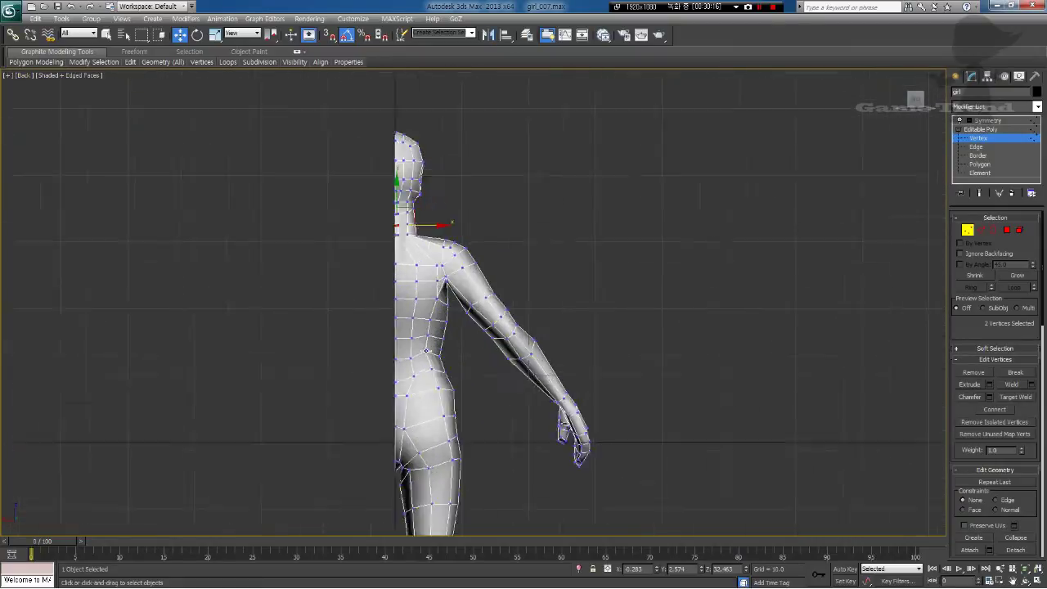
scroll(402, 335, "up", 6)
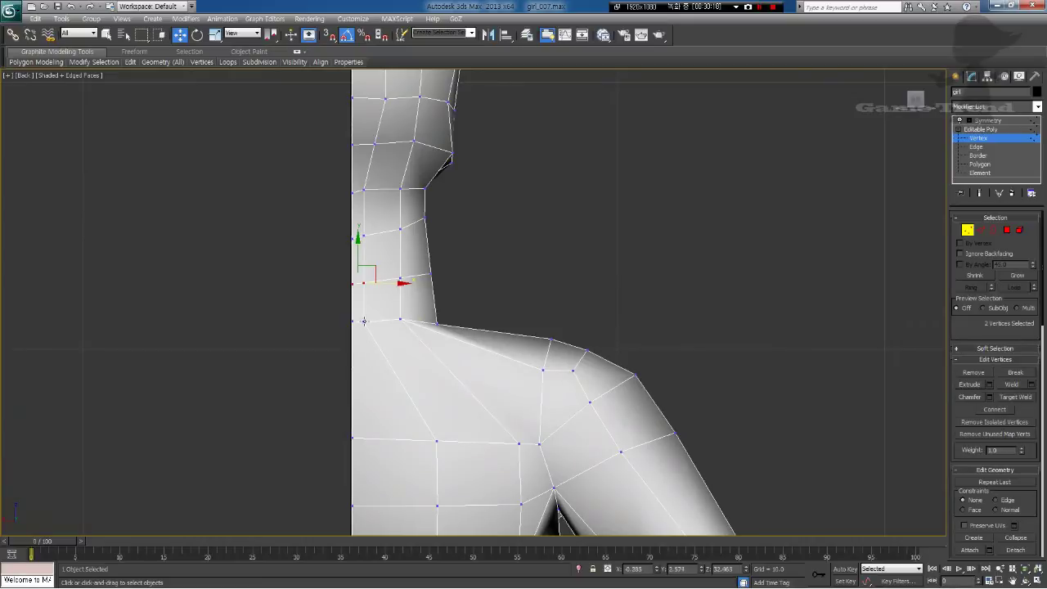
left_click(364, 322)
left_click_drag(382, 308, 418, 321)
left_click(421, 317)
left_click(472, 302)
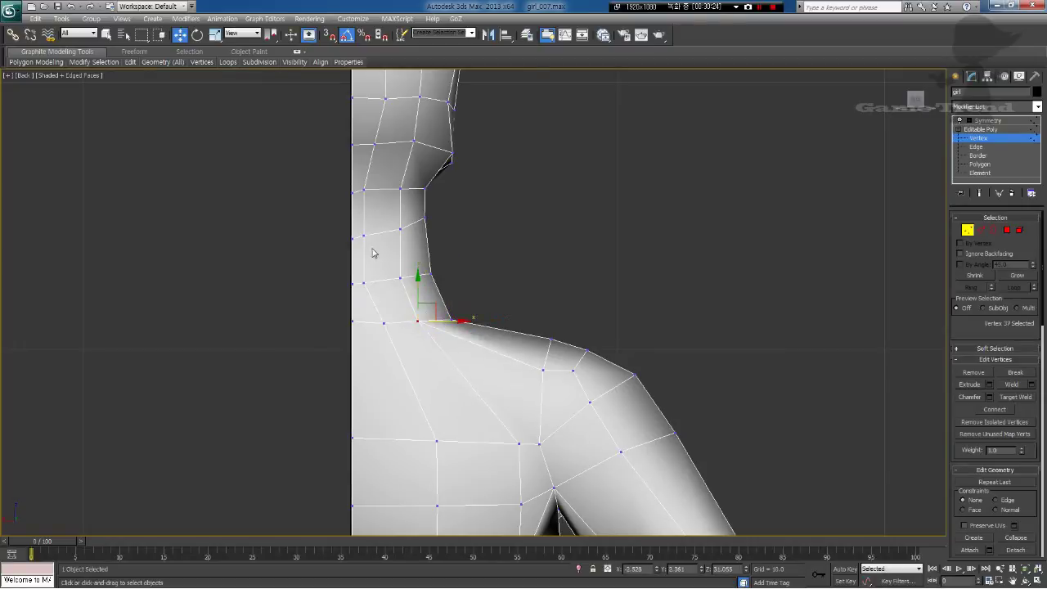
Step: Shift the back vertices of the neck rows sideways so the vertical edges run evenly from the neck base to the skull
left_click(369, 283)
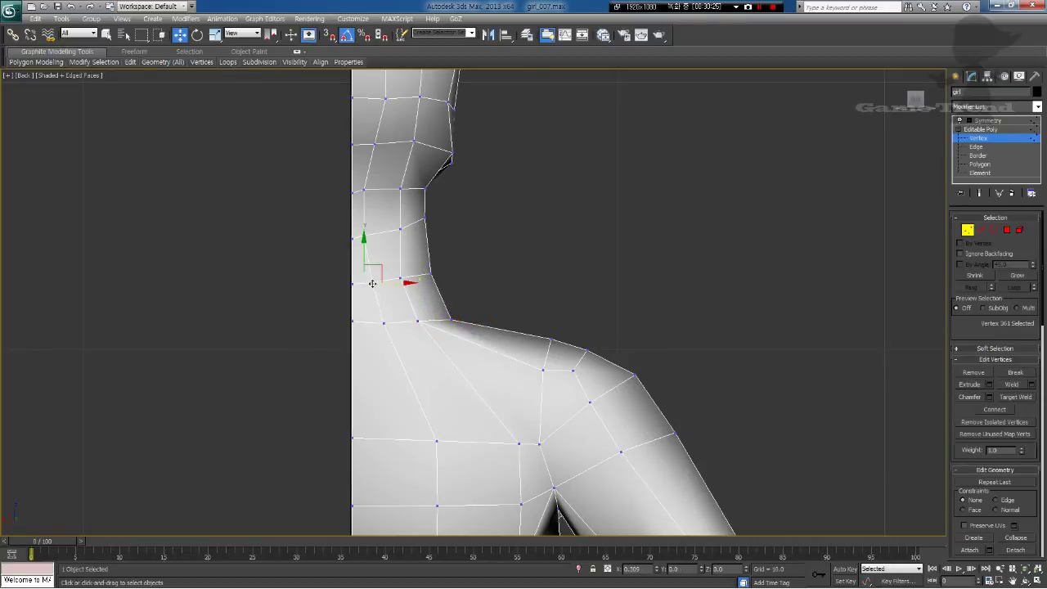
left_click(398, 230)
left_click_drag(425, 188, 395, 189)
middle_click_drag(398, 184, 418, 260)
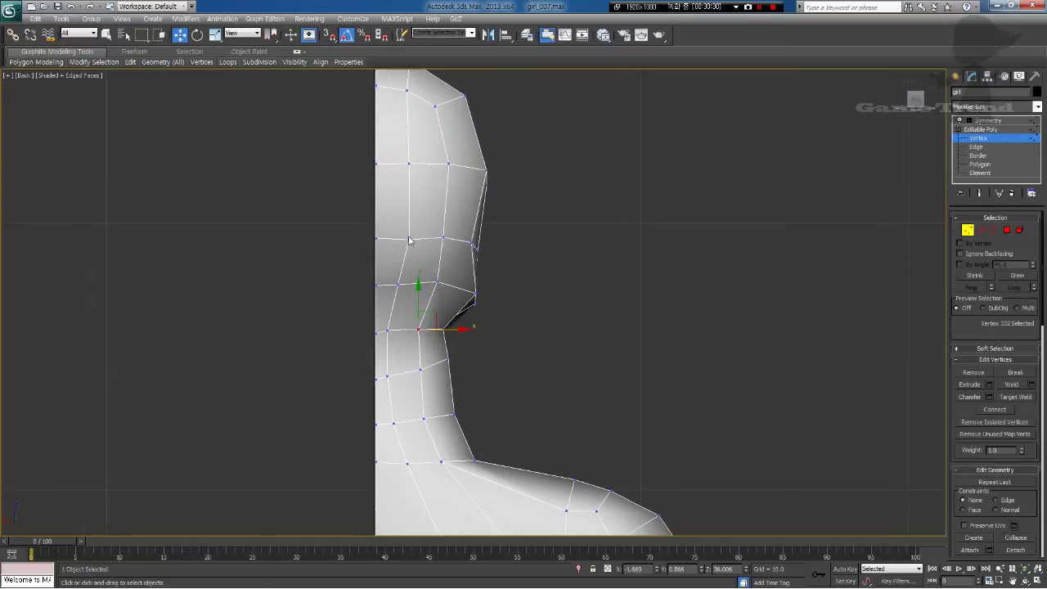
left_click(387, 356)
left_click(387, 330)
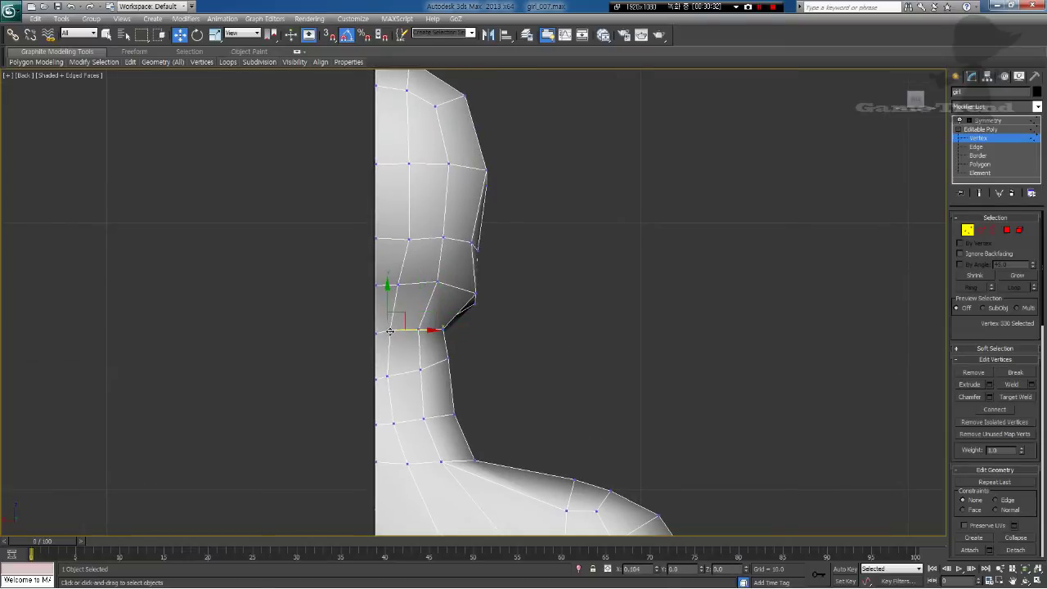
Step: Even out the vertices on the back of the head, move the ear-level side vertex outward, and tuck in the jaw-corner and upper neck vertices
left_click(437, 282)
left_click_drag(454, 266, 450, 272)
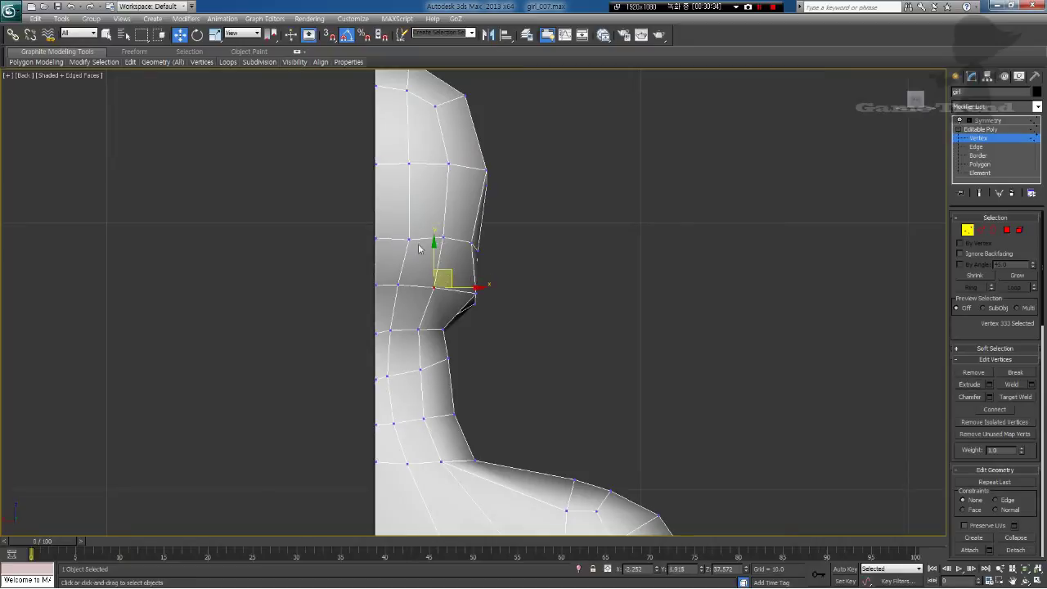
left_click(407, 238)
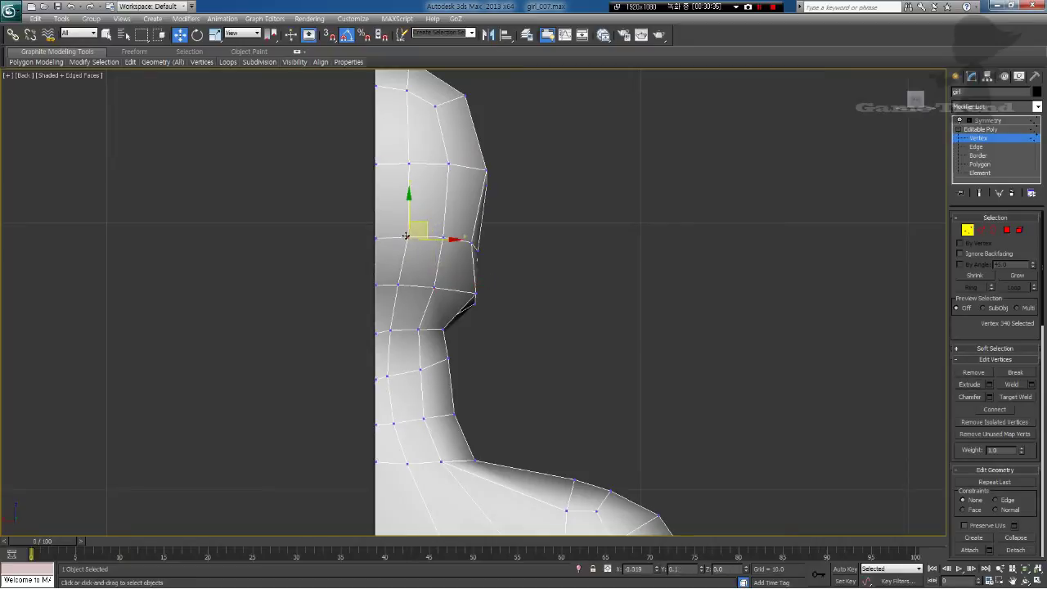
left_click(448, 164)
left_click_drag(471, 242, 484, 251)
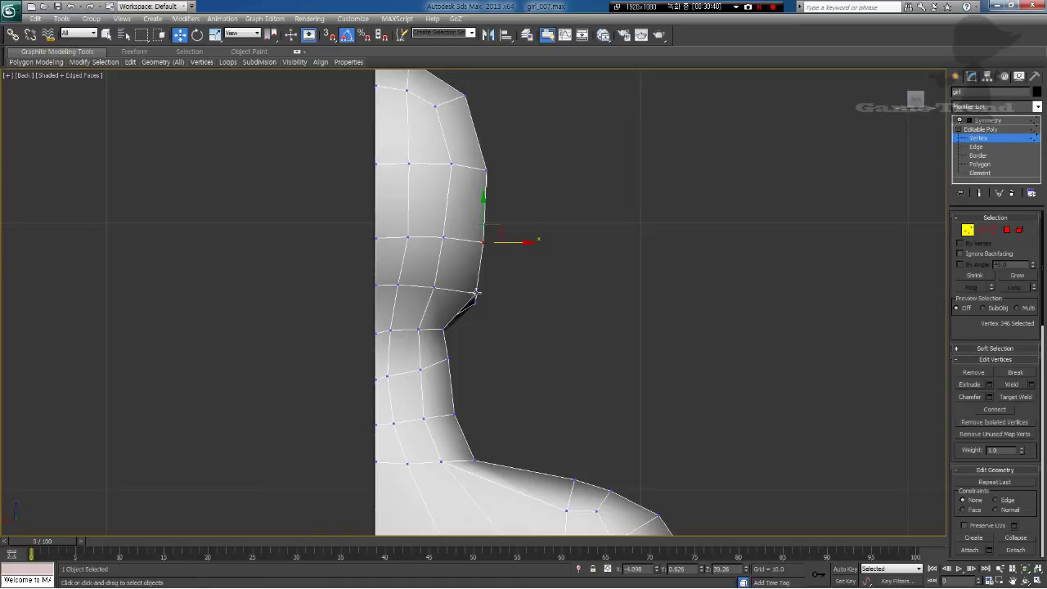
left_click(475, 291)
left_click_drag(476, 305, 460, 304)
left_click_drag(449, 358, 446, 358)
Step: Raise the vertex at the back of the shoulder top and slightly lower the back neck-base vertex in the back view
middle_click_drag(478, 388, 461, 309)
scroll(461, 308, "down", 3)
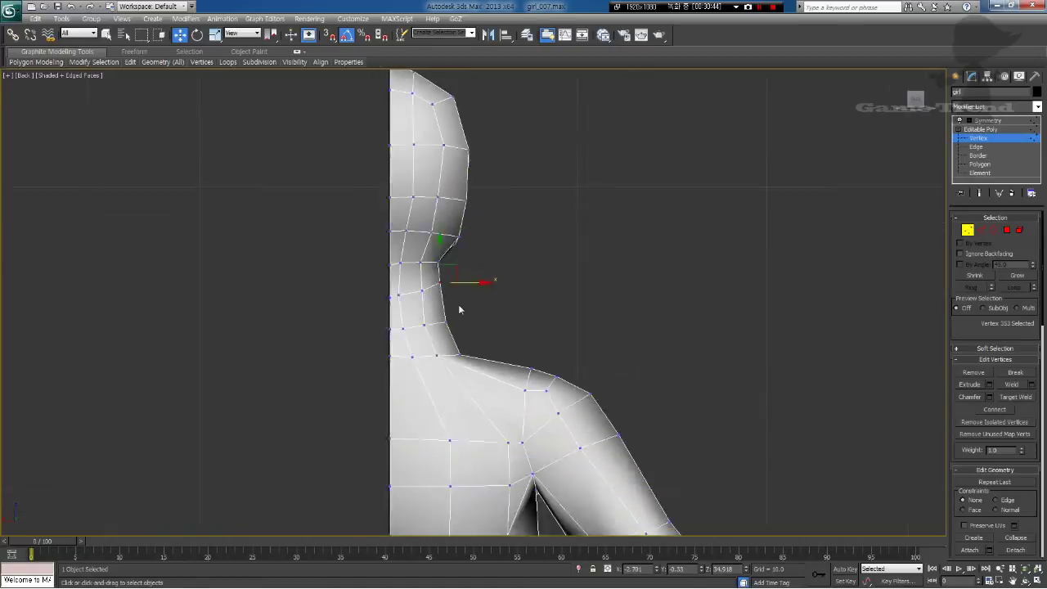
middle_click_drag(491, 418, 451, 355)
scroll(472, 307, "up", 3)
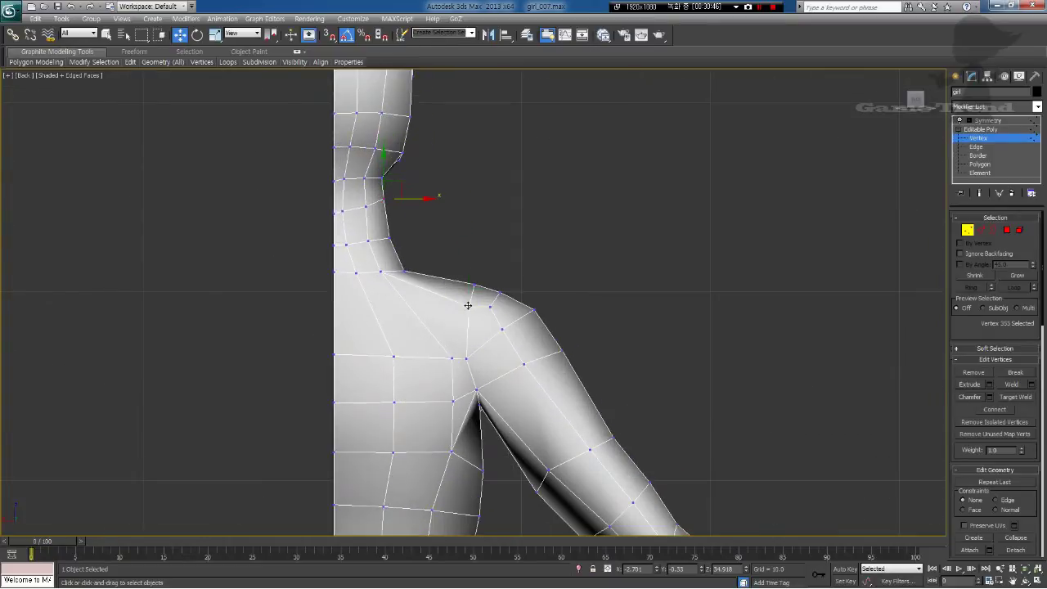
left_click(473, 286)
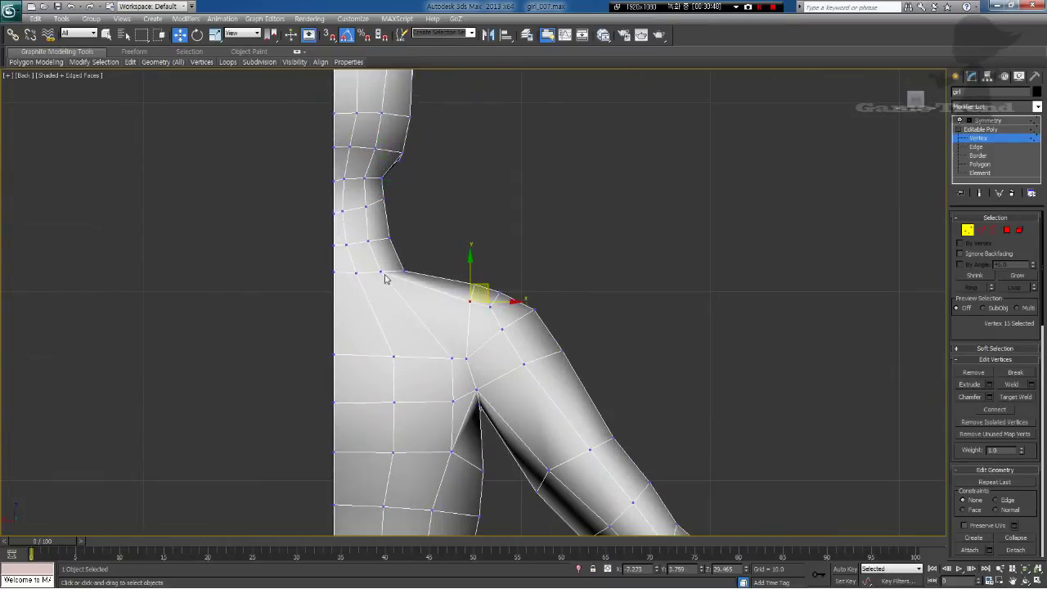
left_click_drag(381, 271, 383, 275)
Step: Move the vertex above the rear armpit up and the back-of-shoulder vertices outward to round the shoulder
left_click(461, 359)
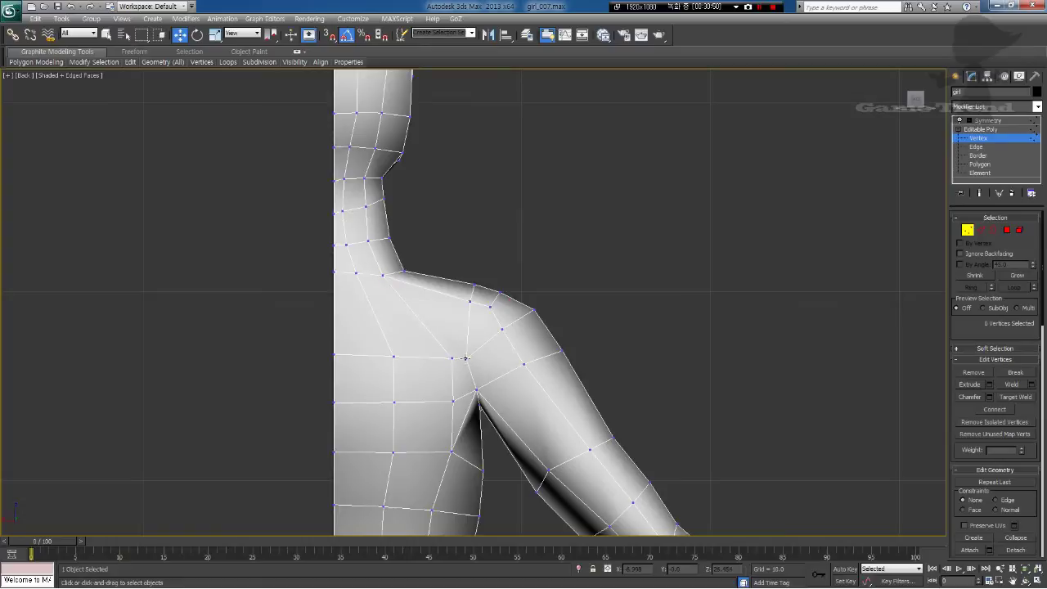
left_click(465, 359)
left_click_drag(470, 343, 517, 326)
left_click(501, 330)
left_click_drag(523, 365, 530, 362)
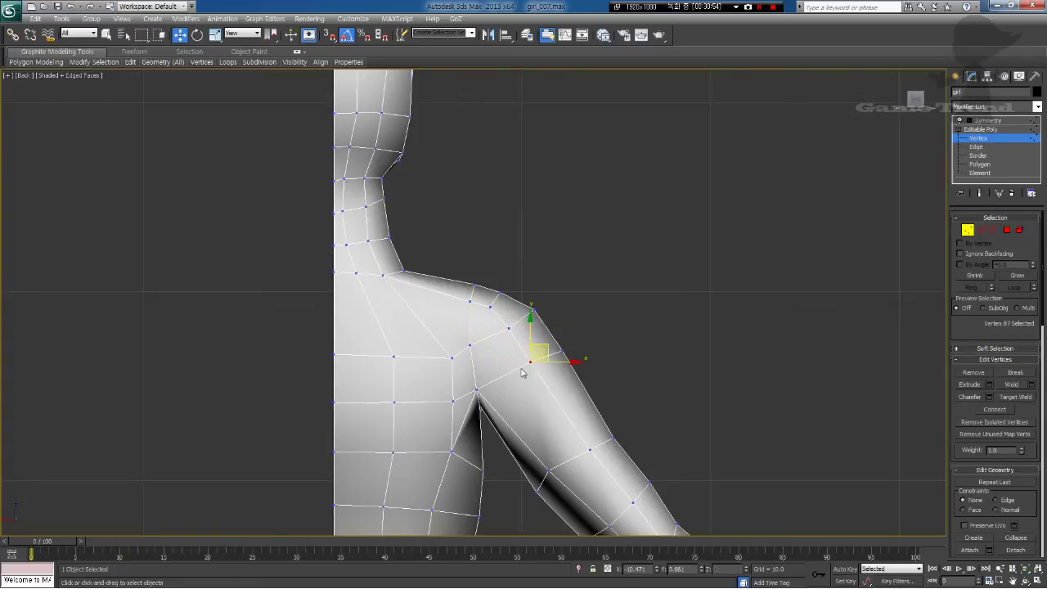
Step: Raise the rear armpit vertex and the upper-back row, including its centre vertices, and pull the shoulder-blade vertices inward
left_click(478, 390)
left_click_drag(479, 388, 384, 349)
left_click(468, 435)
left_click(452, 402)
left_click(450, 390)
left_click_drag(339, 369, 338, 324)
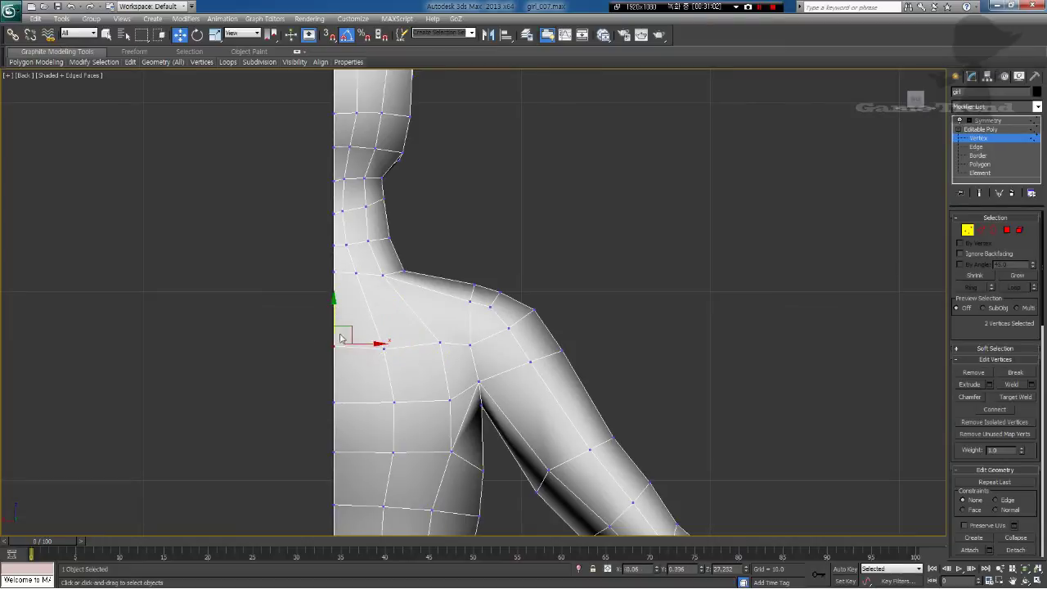
Step: Examine the complete mirrored figure at the Symmetry level in perspective, and the neck and shoulders from the front
left_click(467, 418)
scroll(468, 420, "down", 4)
middle_click_drag(468, 420, 335, 409)
key("p")
scroll(487, 406, "down", 3)
middle_click_drag(632, 267, 545, 353)
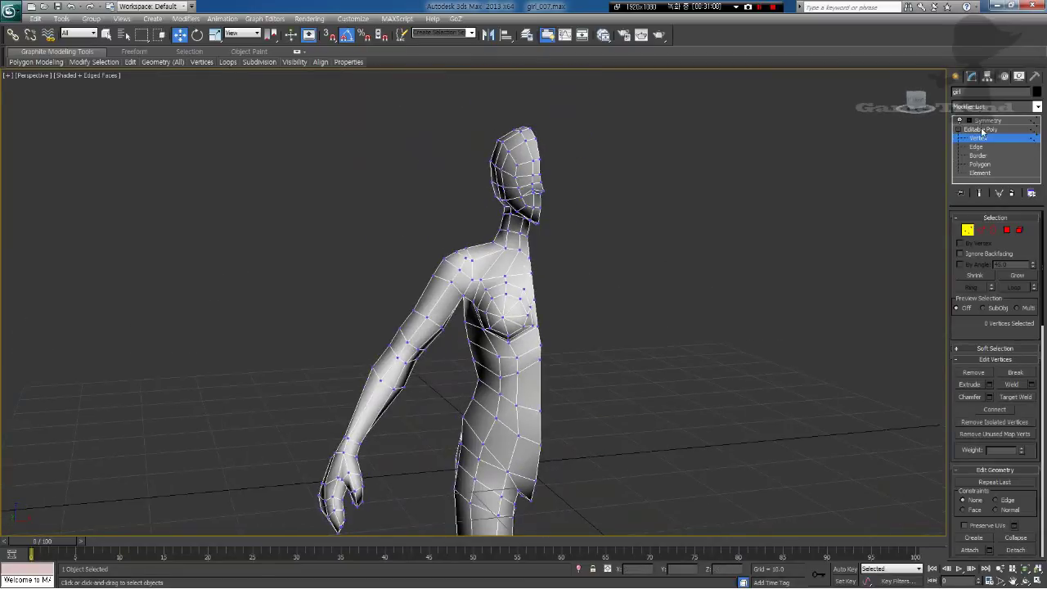
left_click(982, 130)
left_click(986, 121)
middle_click_drag(677, 283, 619, 328, "alt")
middle_click_drag(582, 279, 558, 310)
scroll(529, 335, "up", 2)
key("f")
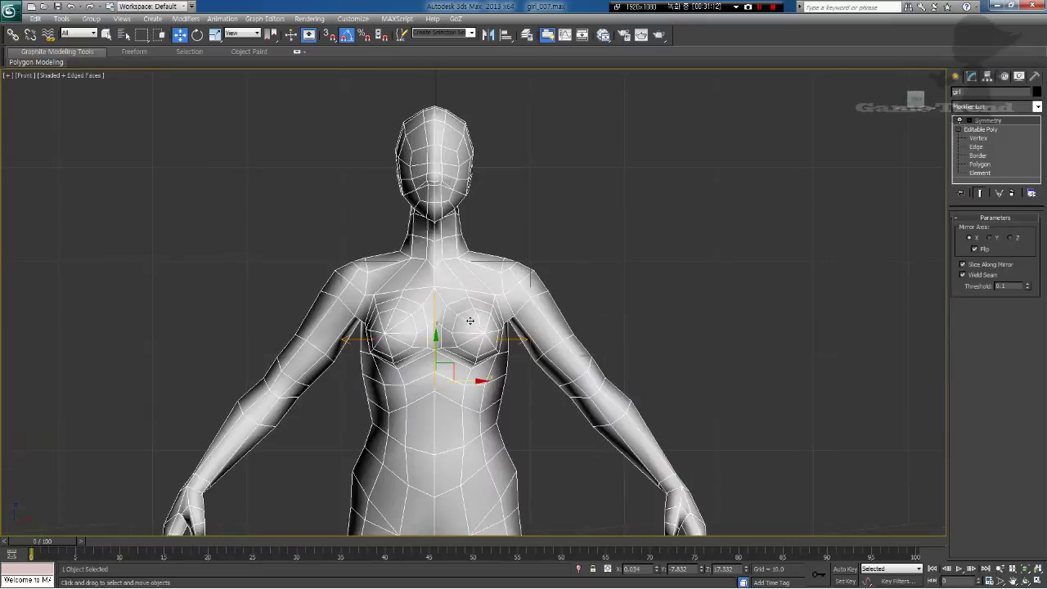
scroll(472, 321, "up", 2)
middle_click_drag(472, 322, 461, 376)
scroll(446, 298, "up", 3)
middle_click_drag(445, 299, 509, 294)
Step: Move the front neck-base vertex beside the centre line down and outward, and turn on the end result display
left_click(983, 139)
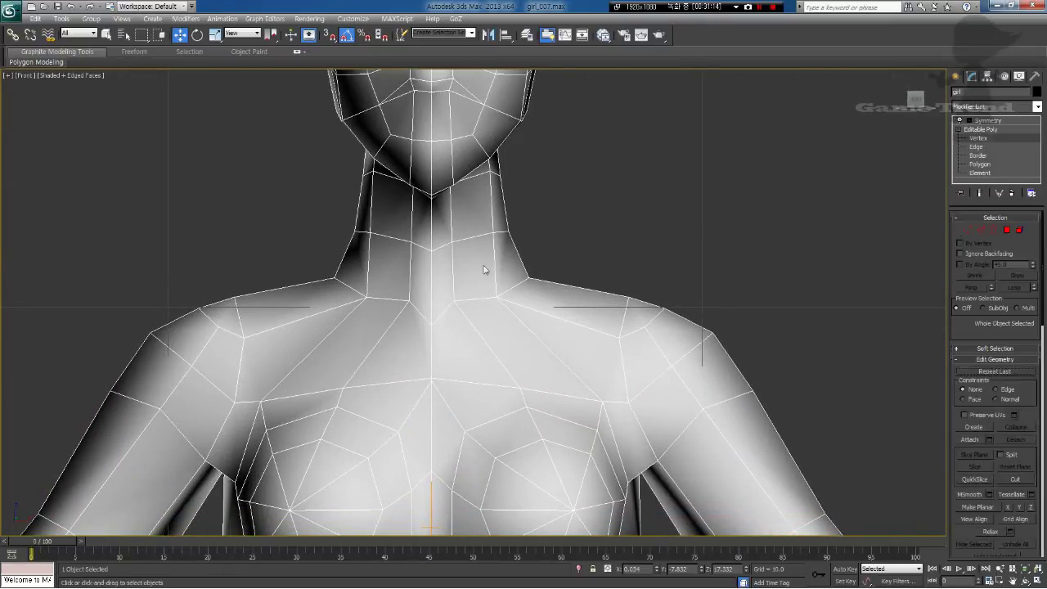
left_click(410, 302)
left_click_drag(418, 292, 409, 301)
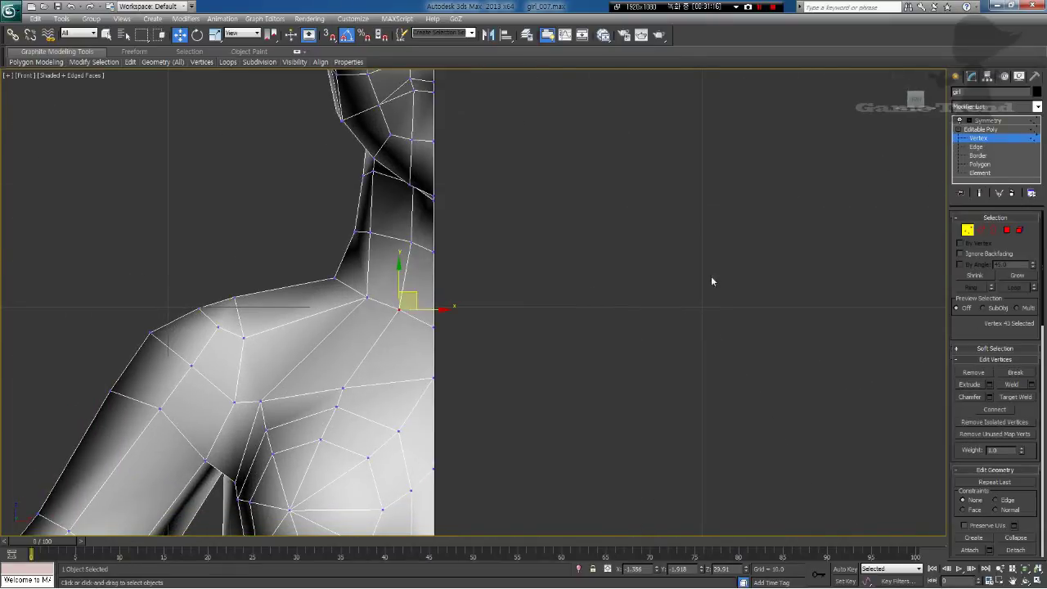
left_click(980, 193)
middle_click_drag(370, 405, 375, 376)
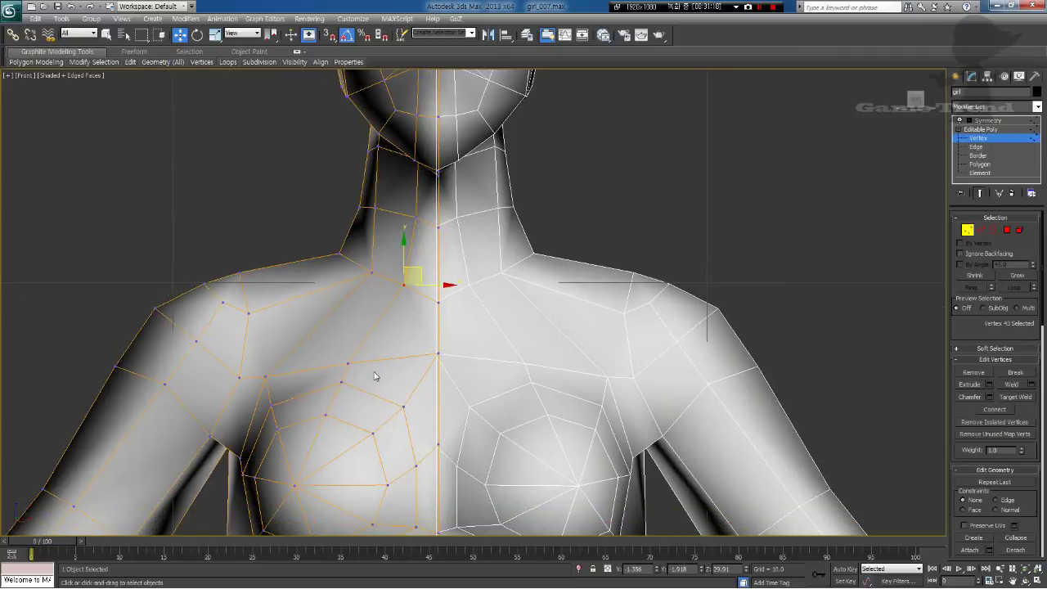
Step: Unhide all hidden objects to bring back the front reference drawing and make the body mesh see-through
left_click(372, 271)
right_click(688, 201)
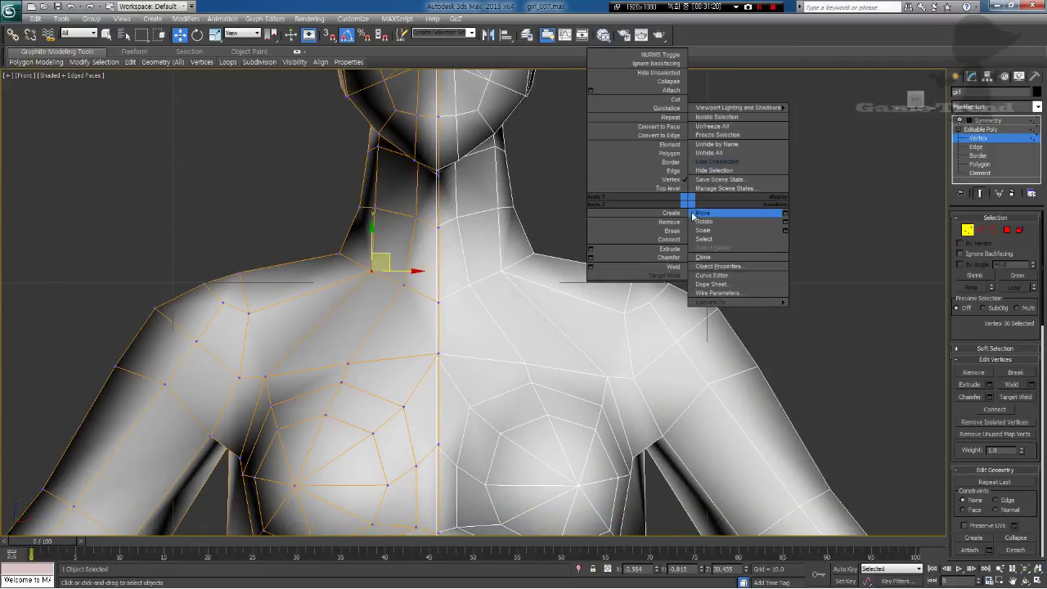
left_click(718, 153)
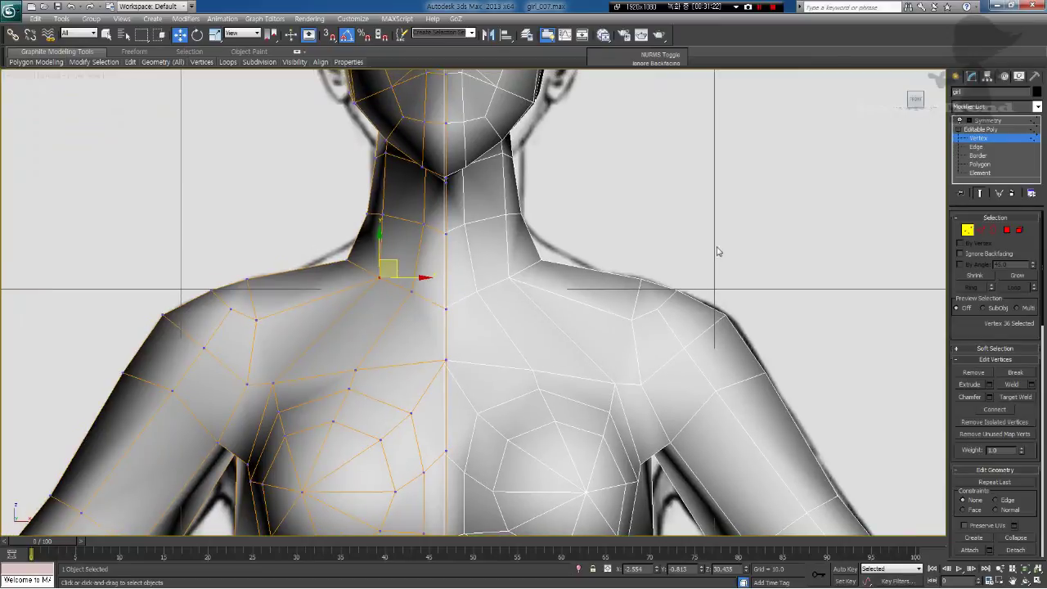
key("alt+x")
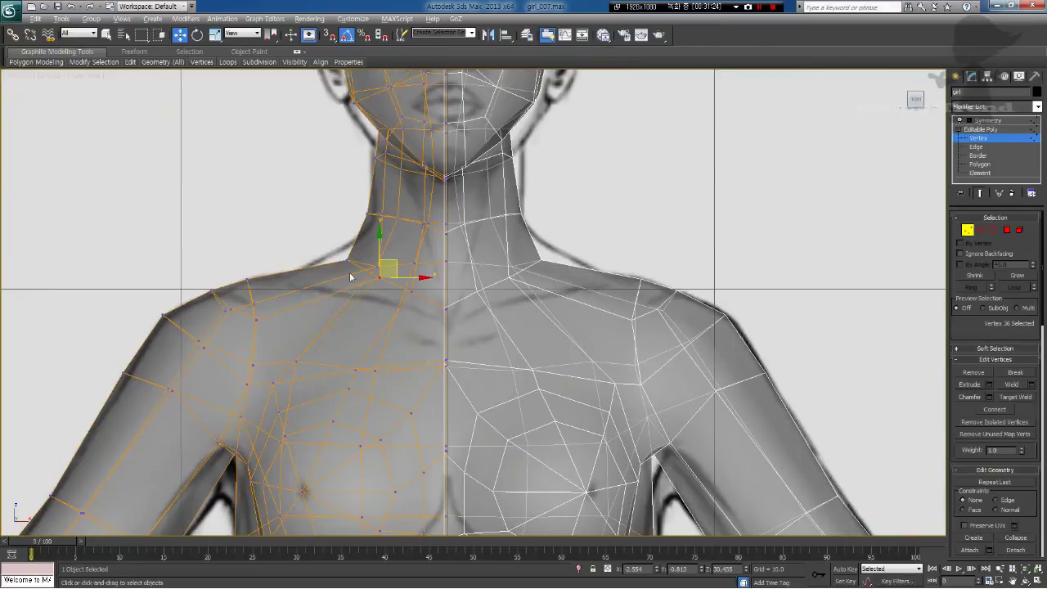
Step: Move the neck-side and shoulder-top vertices onto the reference's neck and shoulder contour, and make the mesh opaque again
mouse_move(333, 244)
left_mouse_down()
mouse_move(357, 270)
mouse_move(373, 212)
mouse_move(389, 223)
mouse_move(404, 212)
mouse_move(341, 246)
left_mouse_up()
left_click(357, 247)
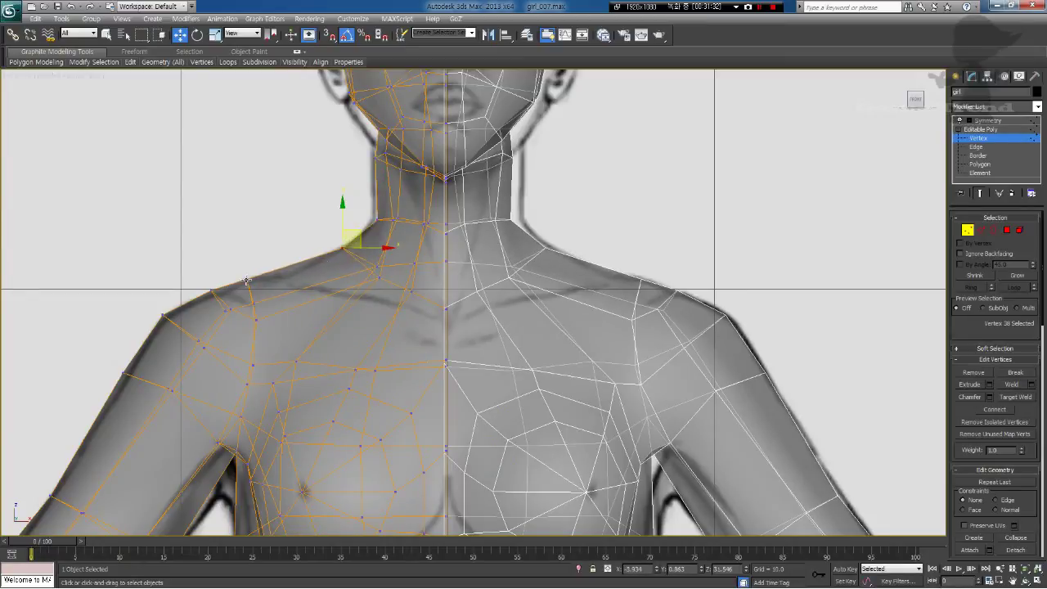
left_click(246, 280)
left_click_drag(255, 273, 271, 269)
left_click_drag(266, 326, 250, 302)
left_click_drag(204, 278, 237, 277)
left_click(311, 271)
key("alt+x")
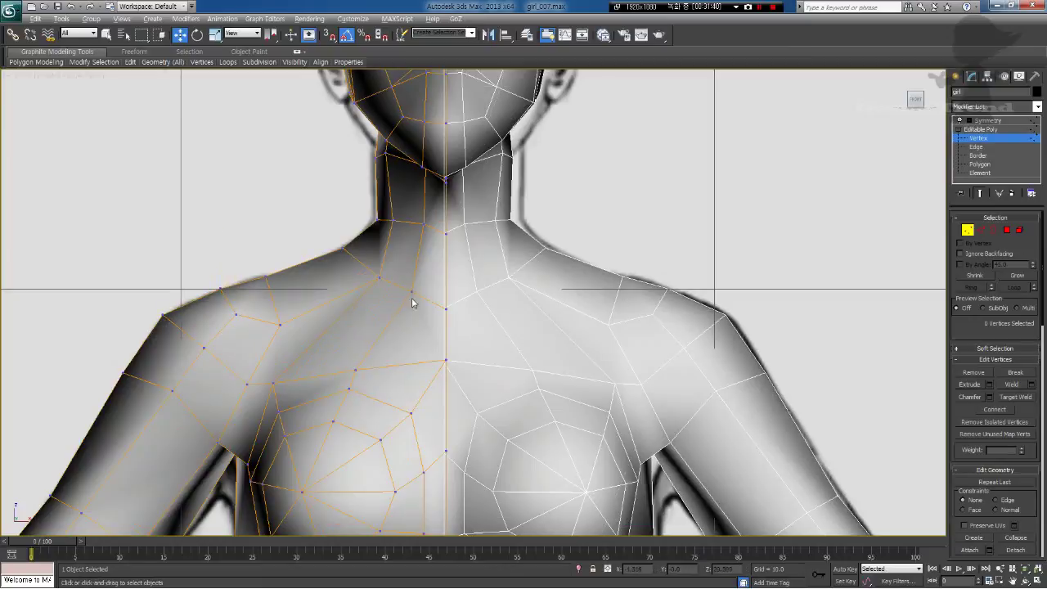
Step: Adjust the front neck-base vertices and raise the front shoulder vertex to smooth the collarbone flow
left_click(412, 293)
left_click_drag(381, 280, 376, 277)
left_click(376, 281)
left_click_drag(279, 325, 281, 307)
left_click_drag(374, 274, 370, 269)
left_click(393, 301)
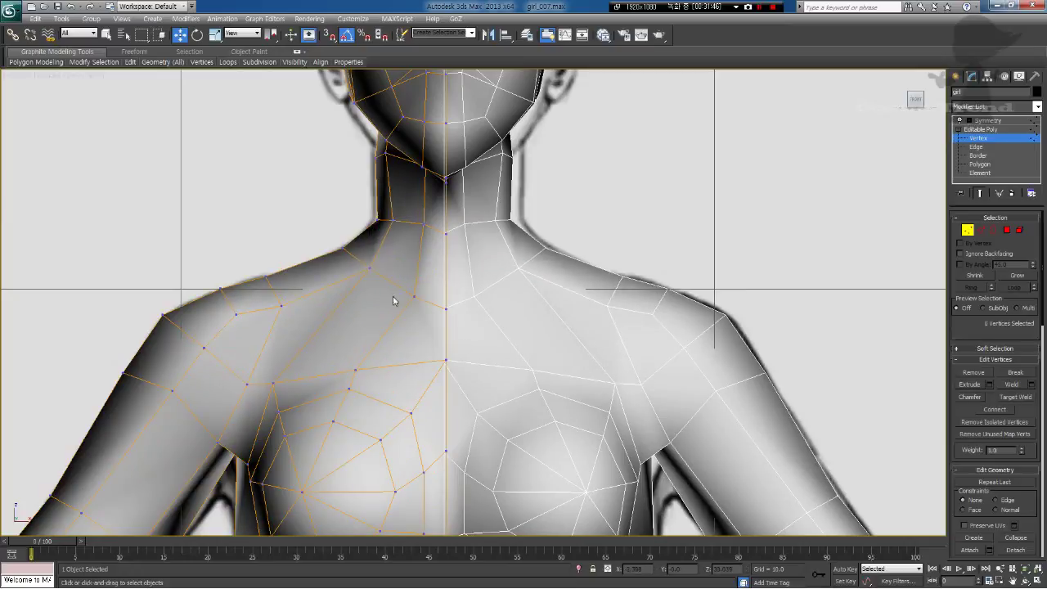
Step: Lower the centre vertex of the upper chest and move the neighbouring vertex up and inward
left_click(446, 360)
left_click_drag(446, 345, 446, 372)
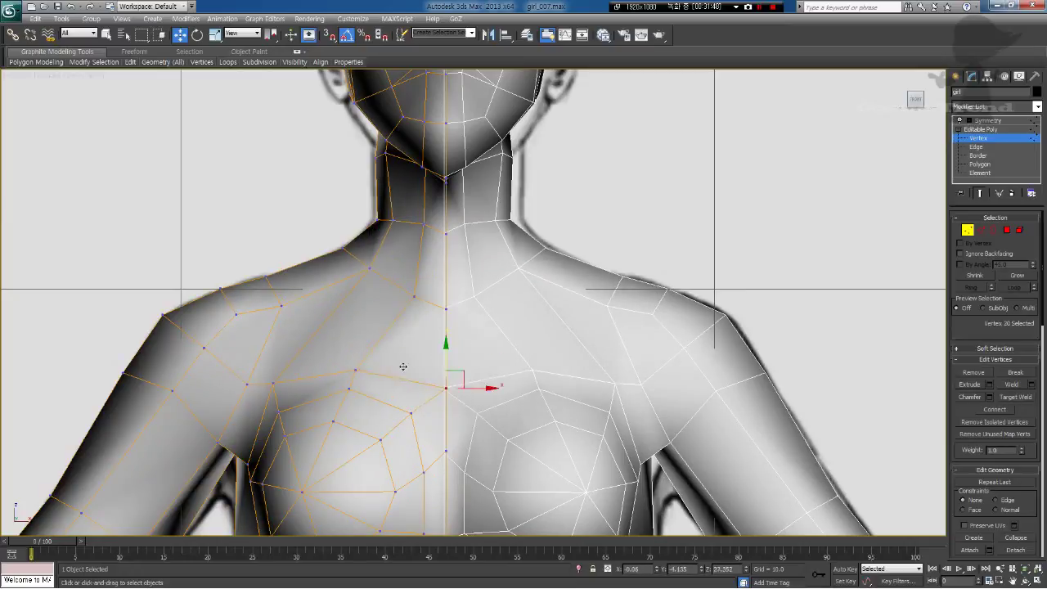
left_click(355, 370)
left_click_drag(364, 363, 374, 347)
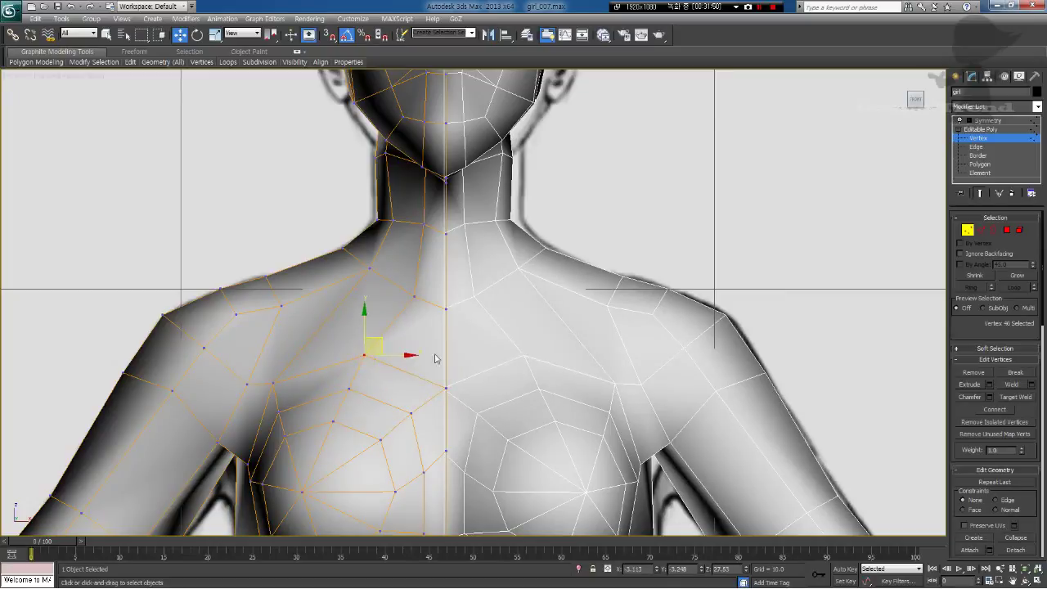
left_click(437, 355)
Step: Shift the vertex beside the throat outward, lower the front vertices of the lower neck loop, and nudge the side one outward
left_click(414, 296)
left_click_drag(420, 281, 412, 280)
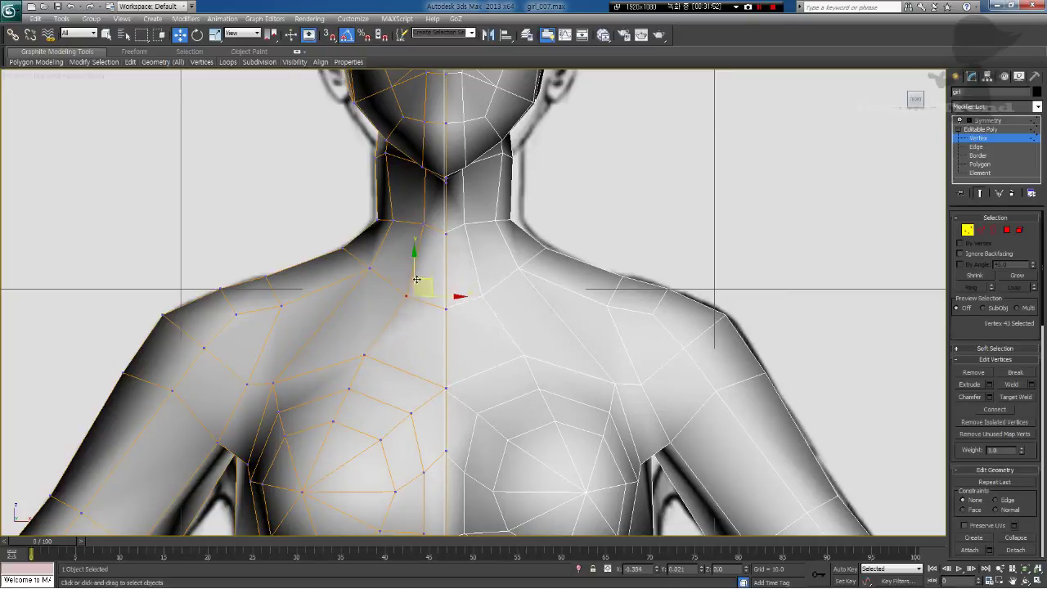
left_click(438, 213)
left_click_drag(422, 223, 385, 206)
left_click(377, 220)
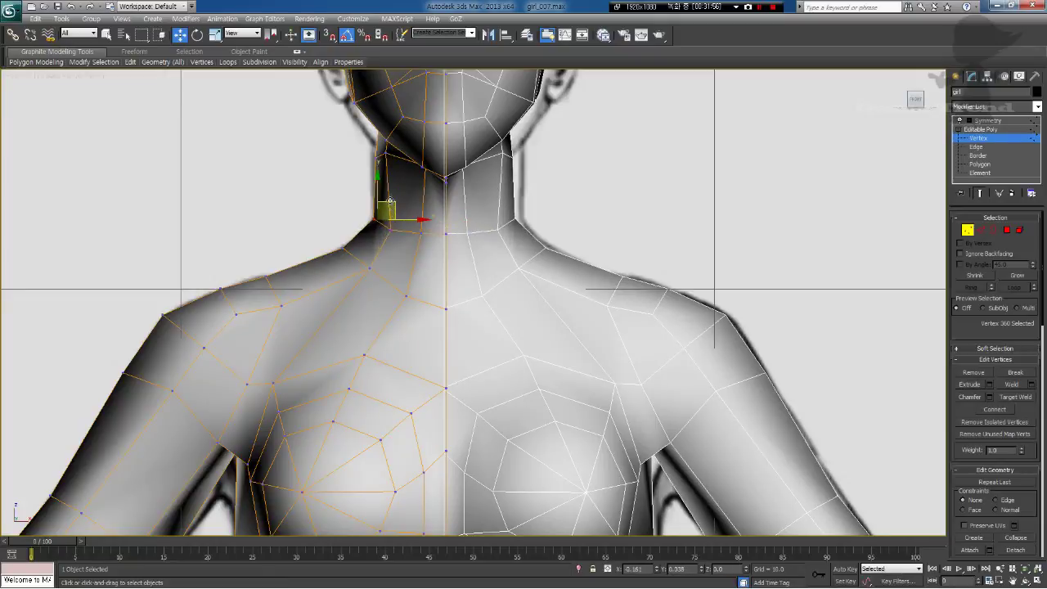
Step: Adjust the vertex where the jaw corner meets the upper neck sideways in the perspective view
left_click(382, 110)
middle_click_drag(406, 145, 398, 223)
scroll(399, 222, "up", 2)
middle_click_drag(439, 264, 444, 267)
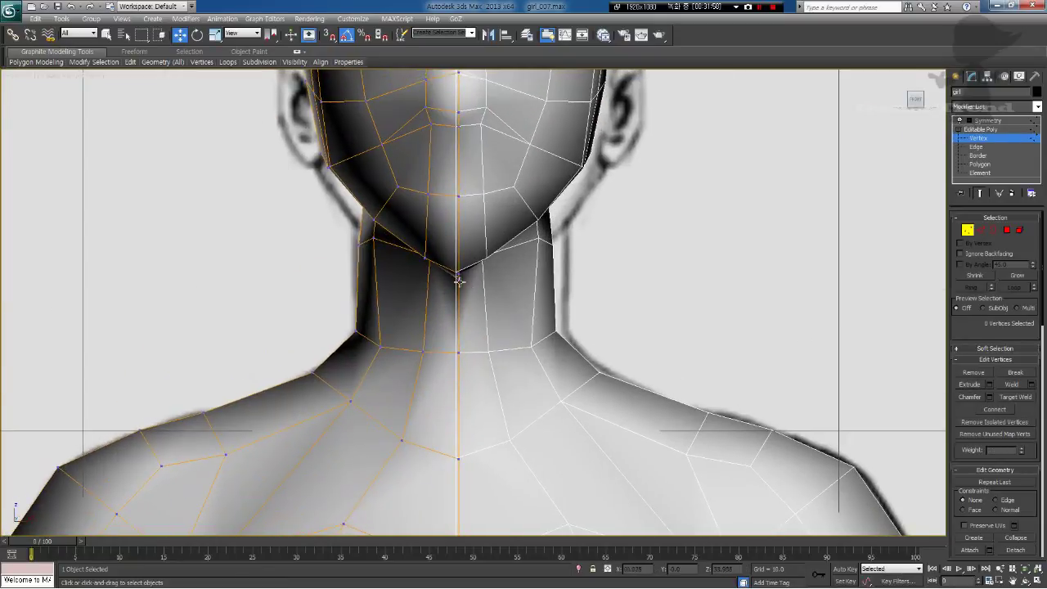
left_click(458, 274)
scroll(409, 189, "down", 3)
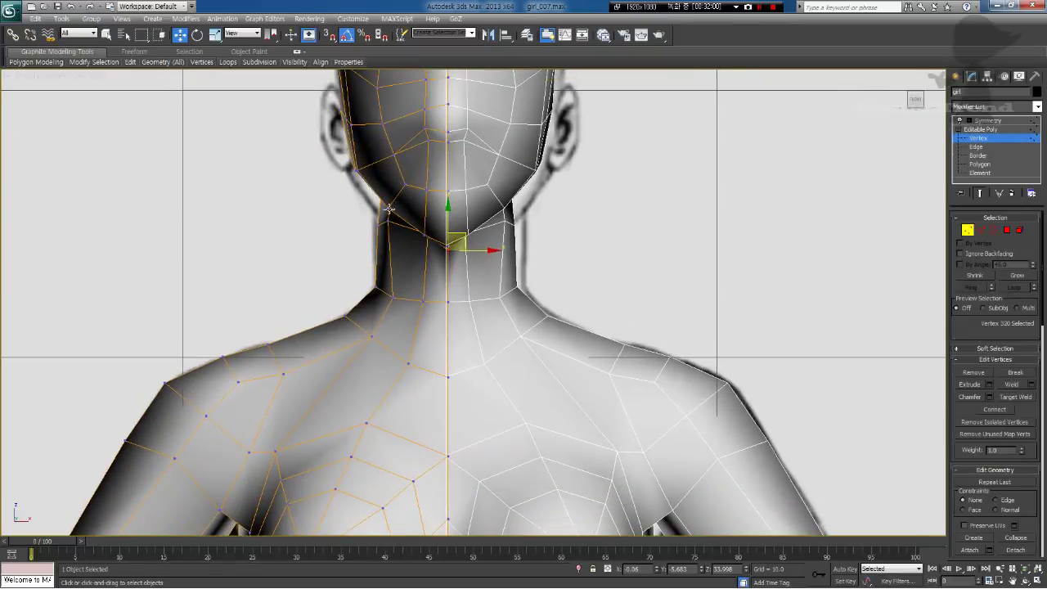
key("p")
middle_click_drag(414, 297, 503, 307, "alt")
middle_click_drag(275, 242, 365, 248, "alt")
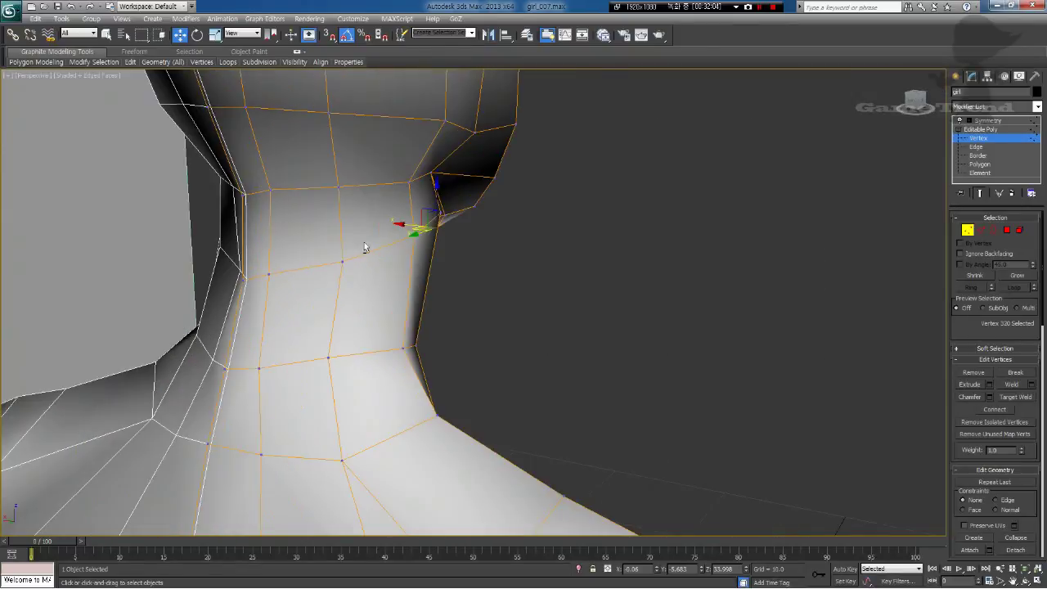
left_click(431, 172)
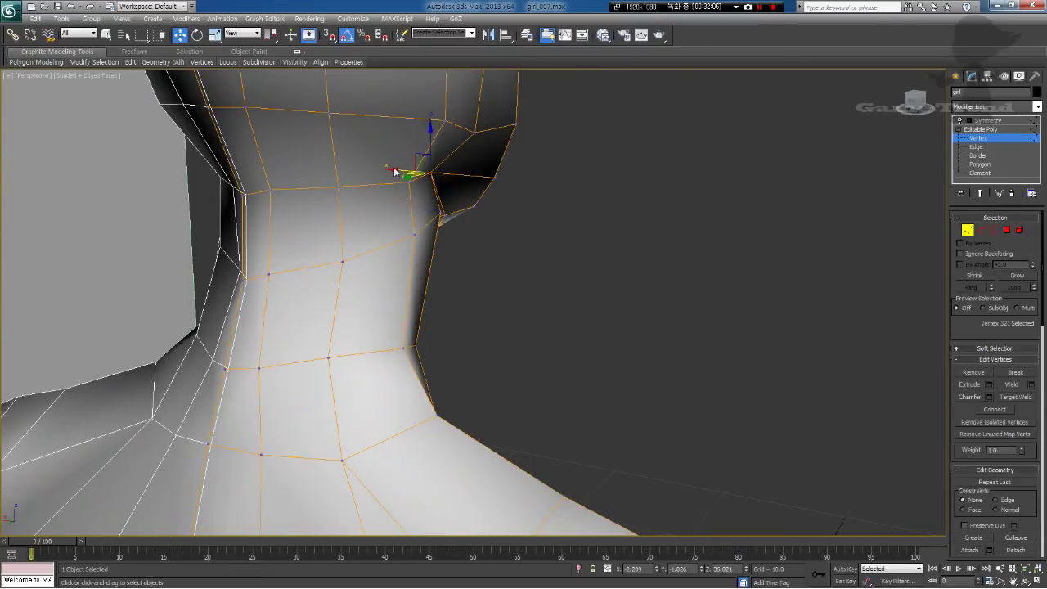
left_click_drag(407, 171, 415, 171)
middle_click_drag(421, 196, 255, 167, "alt")
Step: Lower the jaw-corner vertex onto the reference jawline in the front view and move the vertex below the ear slightly outward
key("f")
scroll(339, 188, "up", 2)
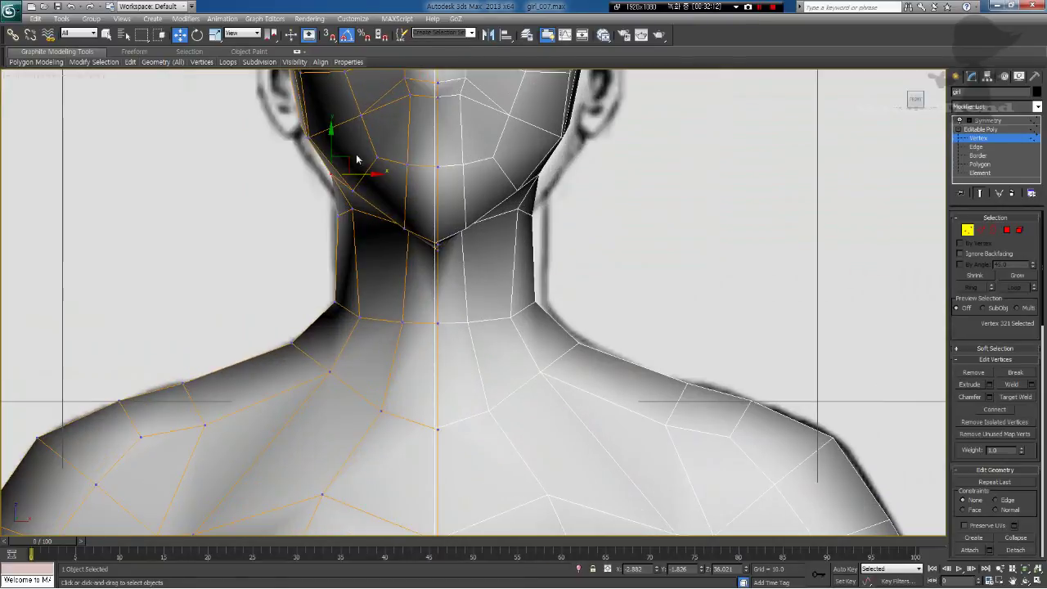
left_click_drag(351, 157, 358, 178)
left_click(354, 191)
left_click(307, 137)
left_click_drag(307, 138, 304, 142)
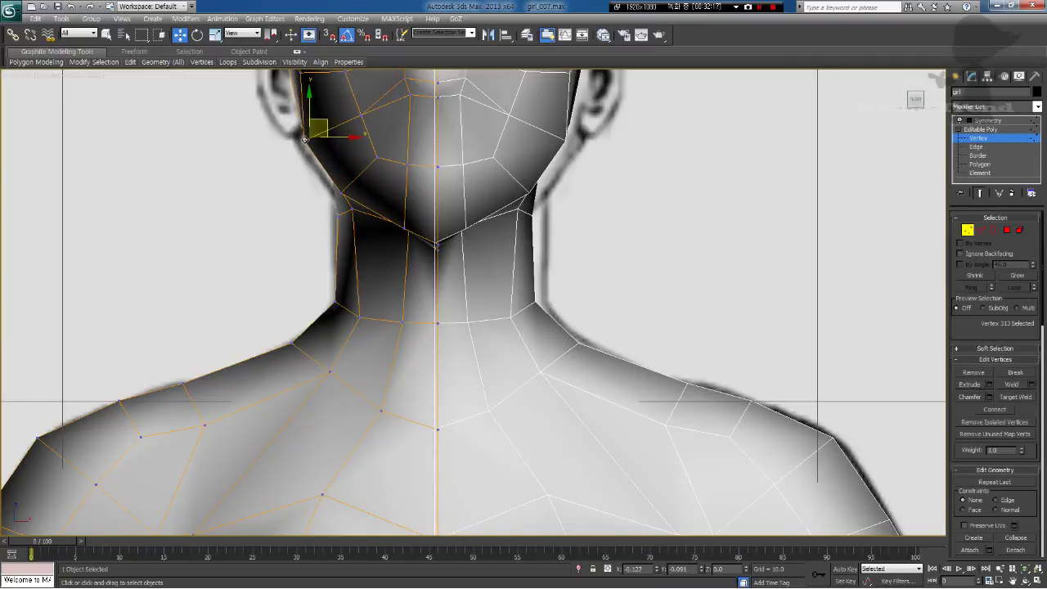
Step: Nudge the jaw-corner vertex outward and down, and slightly lower the jawline vertex beside the chin
left_click(340, 193)
left_click_drag(341, 194, 339, 194)
left_click(404, 228)
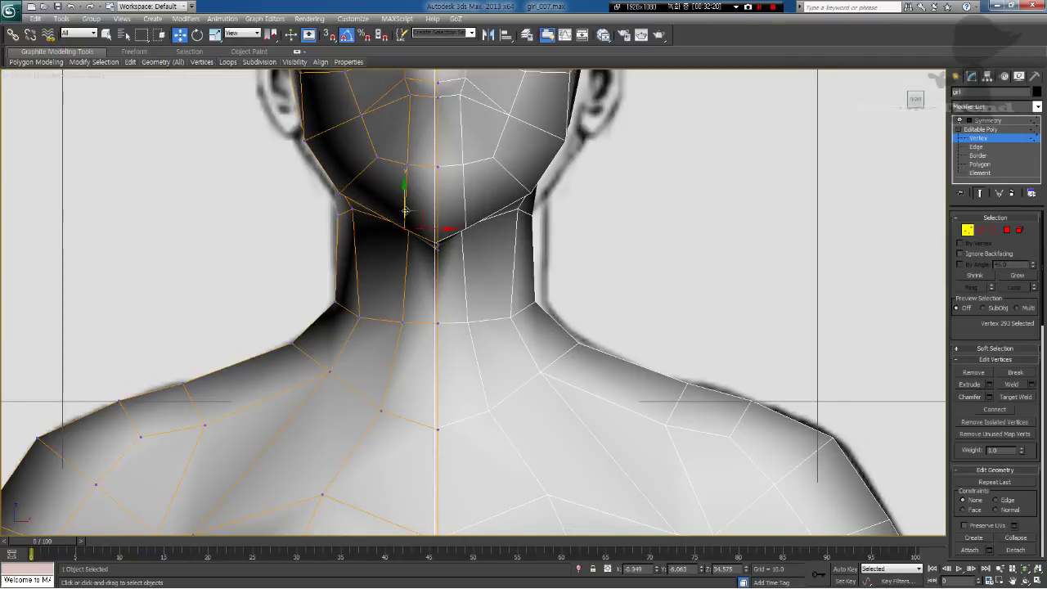
left_click_drag(404, 201, 405, 209)
left_click_drag(339, 193, 340, 202)
middle_click_drag(340, 202, 429, 410)
Step: Move the ear-level side vertices of the head slightly outward and the side vertex above them inward
left_click(383, 274)
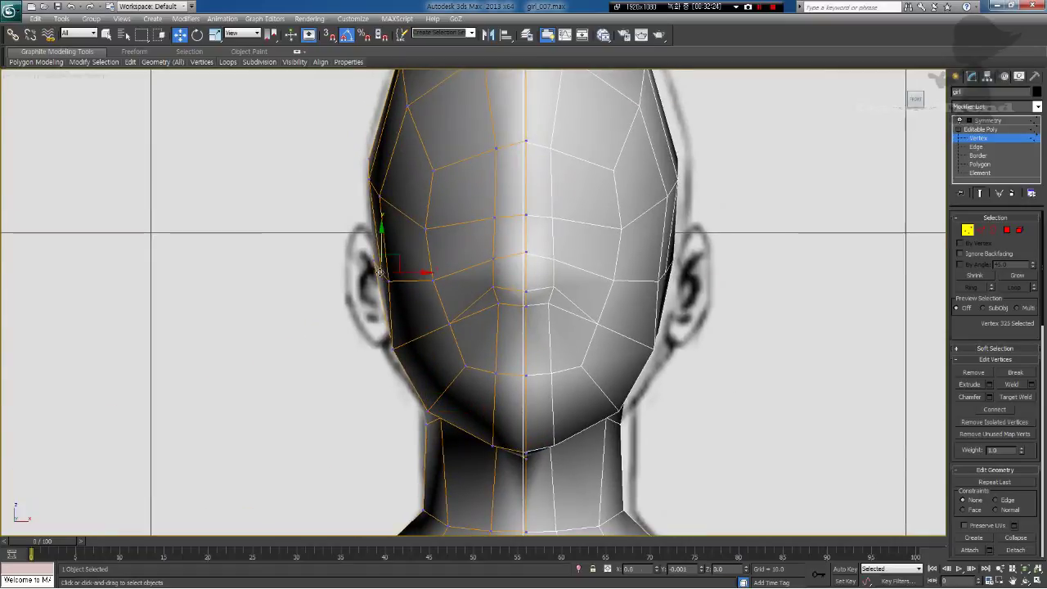
left_click(388, 281)
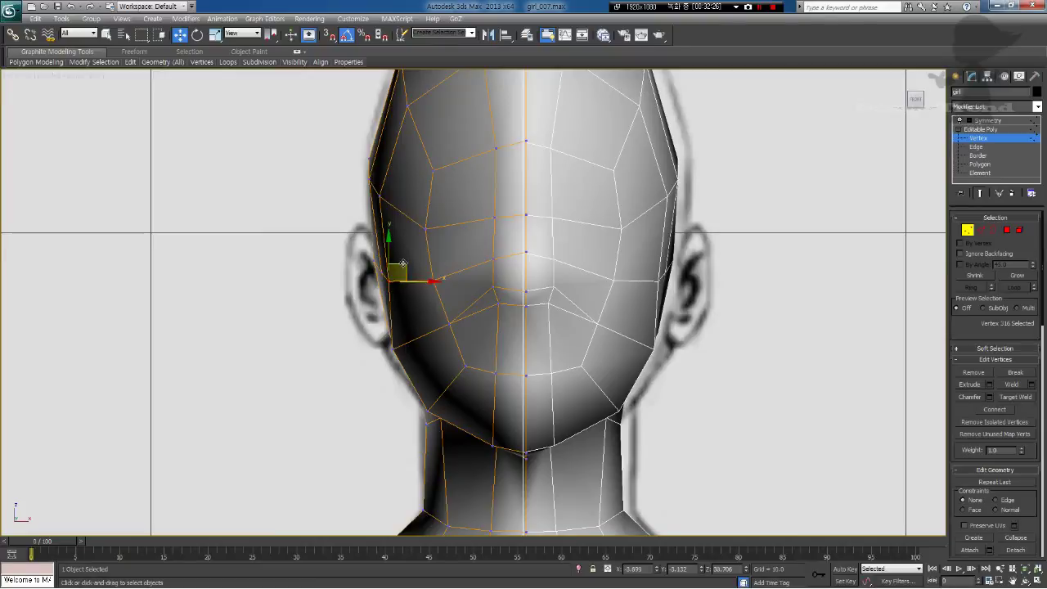
left_click_drag(401, 273, 396, 274)
left_click(407, 218)
left_click_drag(368, 179, 373, 177)
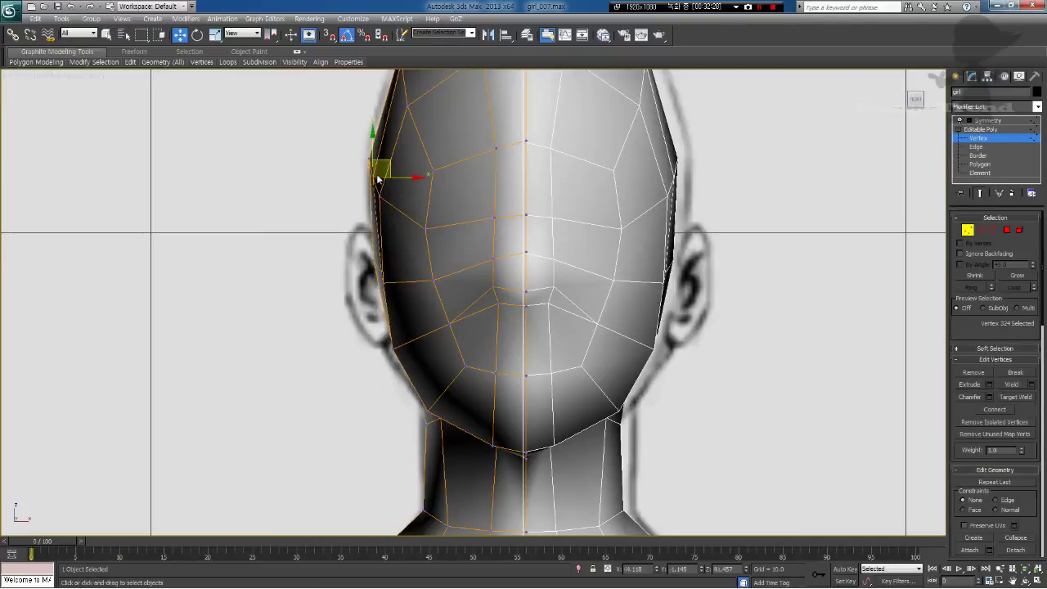
Step: Remove the Symmetry modifier from the body and select the front neck edge on the centre seam
middle_click_drag(439, 320, 436, 274)
scroll(448, 396, "down", 4)
middle_click_drag(448, 432, 425, 283)
left_click(985, 121)
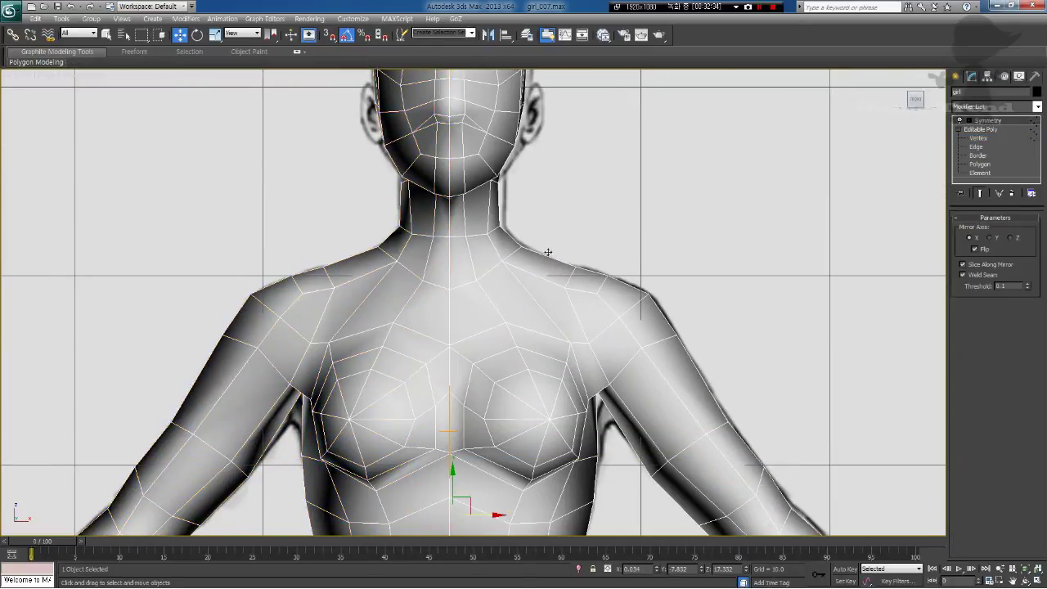
left_click(1014, 195)
middle_click_drag(566, 331, 582, 401)
left_click(982, 230)
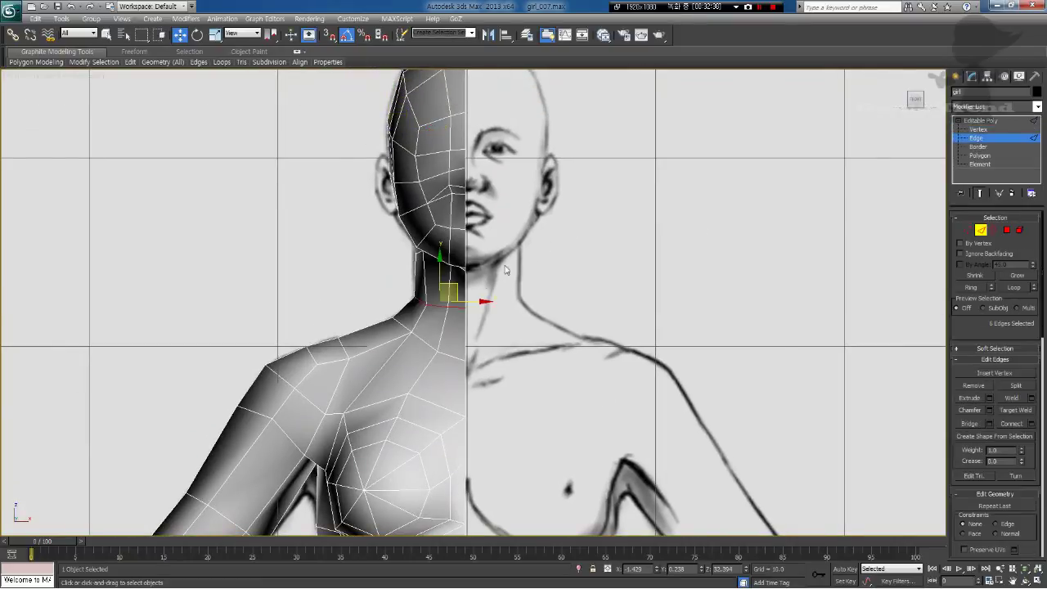
left_click(463, 287)
Step: Apply a new Symmetry modifier mirrored on the X axis with Flip enabled
left_click(1006, 107)
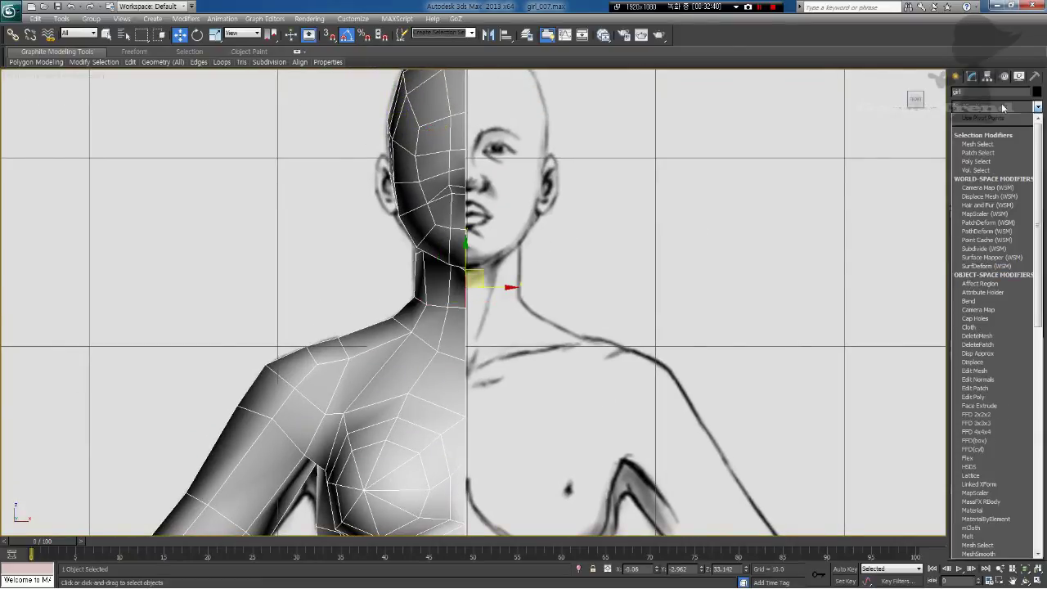
scroll(982, 330, "down", 10)
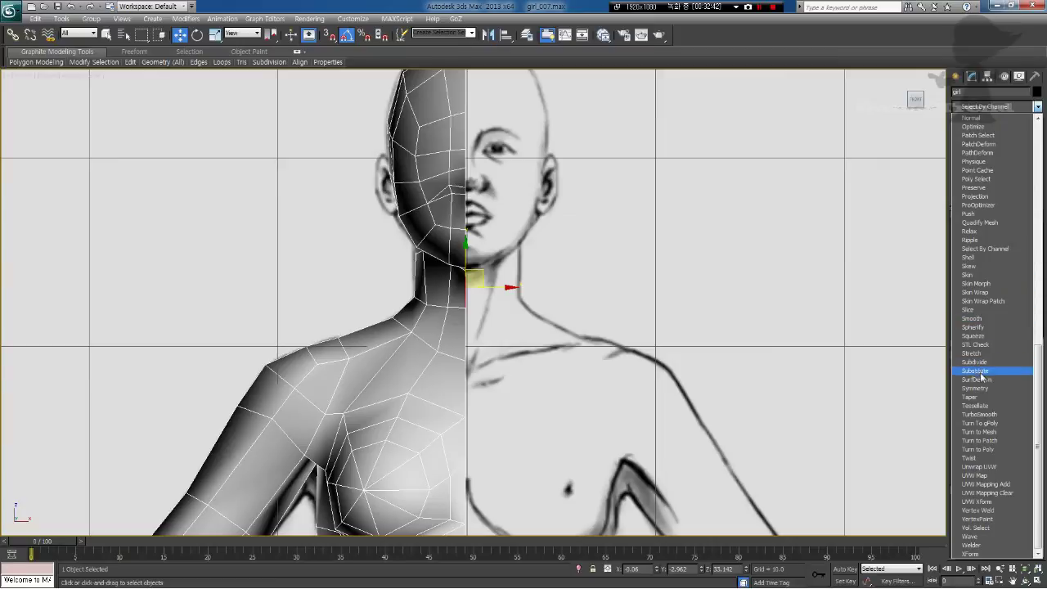
left_click(976, 388)
left_click(975, 248)
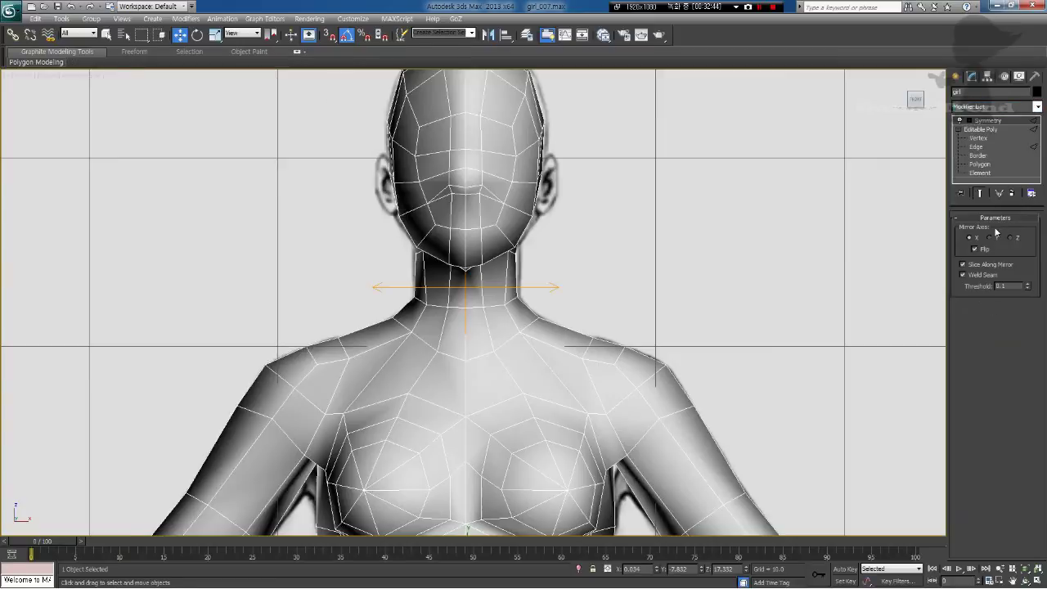
middle_click_drag(582, 353, 577, 379)
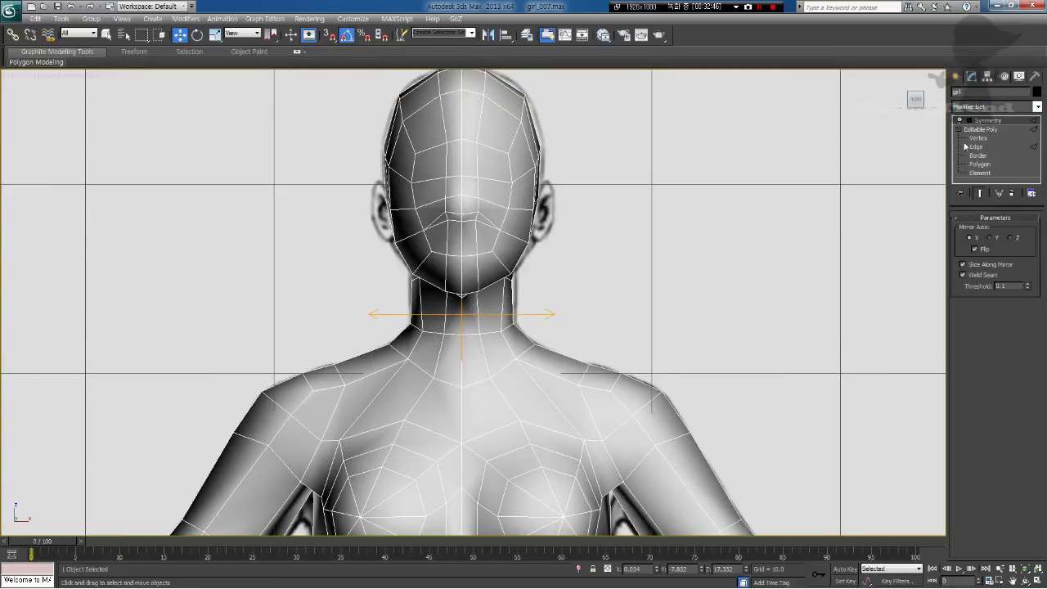
middle_click_drag(700, 306, 712, 237)
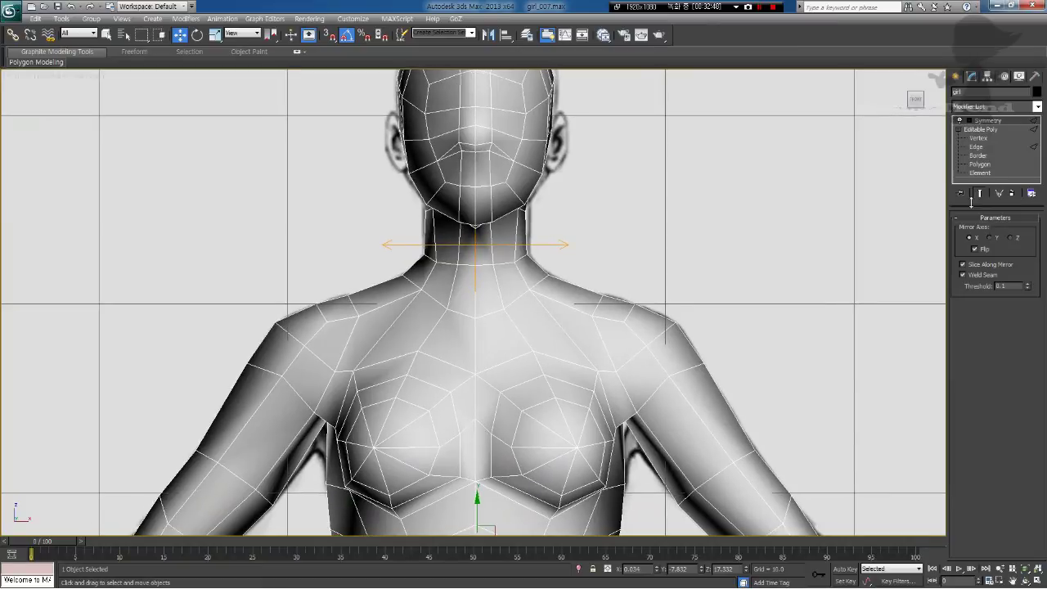
Step: Make the mesh see-through and move the two vertices at the jaw corner and upper neck slightly outward
key("alt+x")
middle_click_drag(678, 341, 681, 367)
left_click(977, 138)
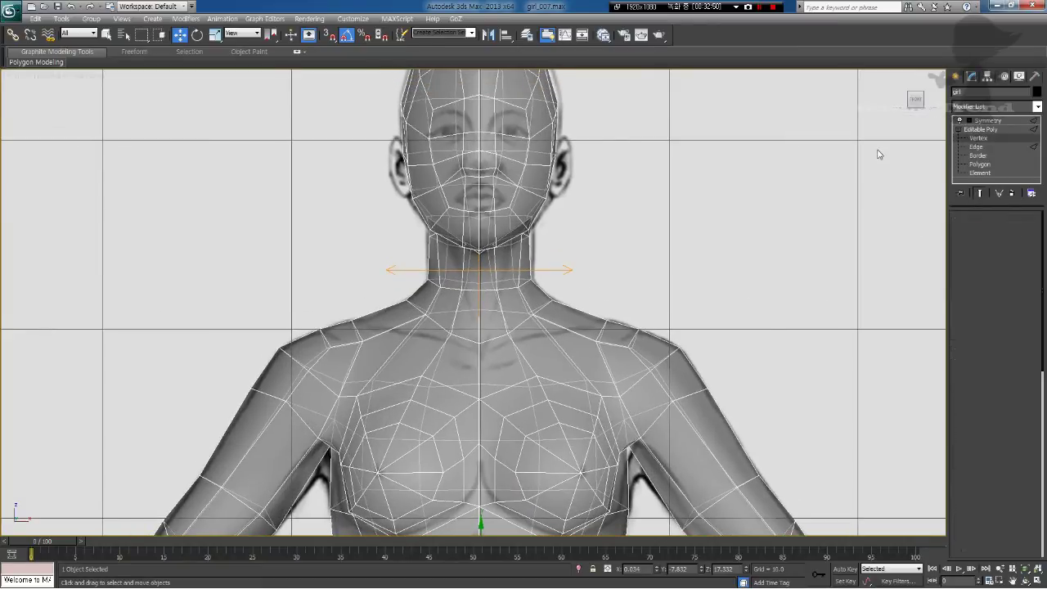
middle_click_drag(568, 208, 568, 222)
scroll(470, 229, "up", 1)
middle_click_drag(463, 229, 479, 261)
scroll(475, 261, "up", 1)
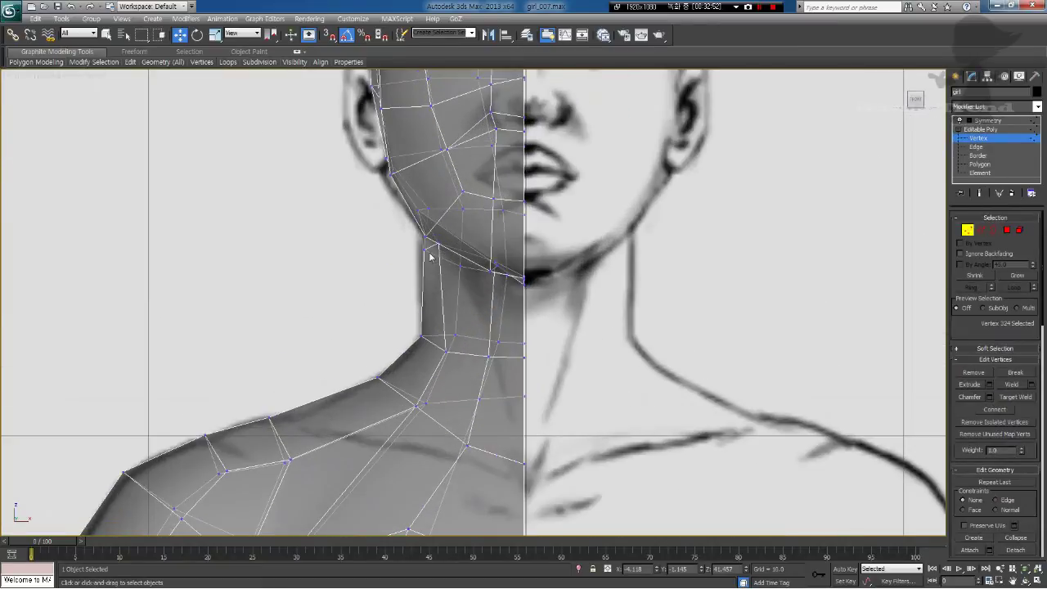
left_click(422, 233)
left_click_drag(440, 225, 438, 224)
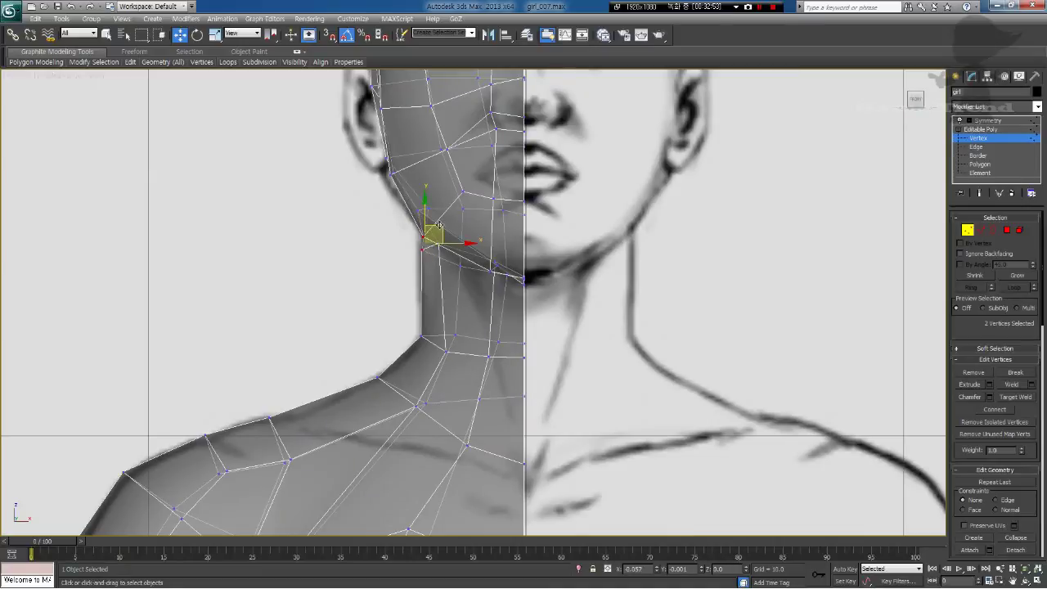
Step: Move the head's side vertices at ear level, below the ear and at the jaw corner to match the front reference outline
left_click_drag(398, 181, 406, 156)
middle_click_drag(409, 94, 425, 237)
left_click(395, 242)
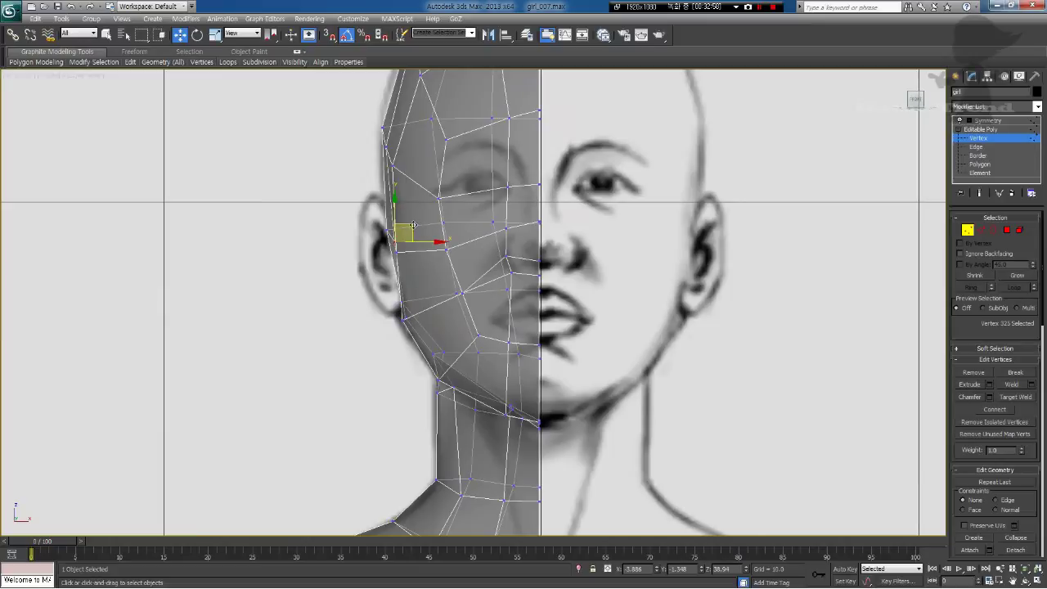
left_click_drag(413, 225, 409, 225)
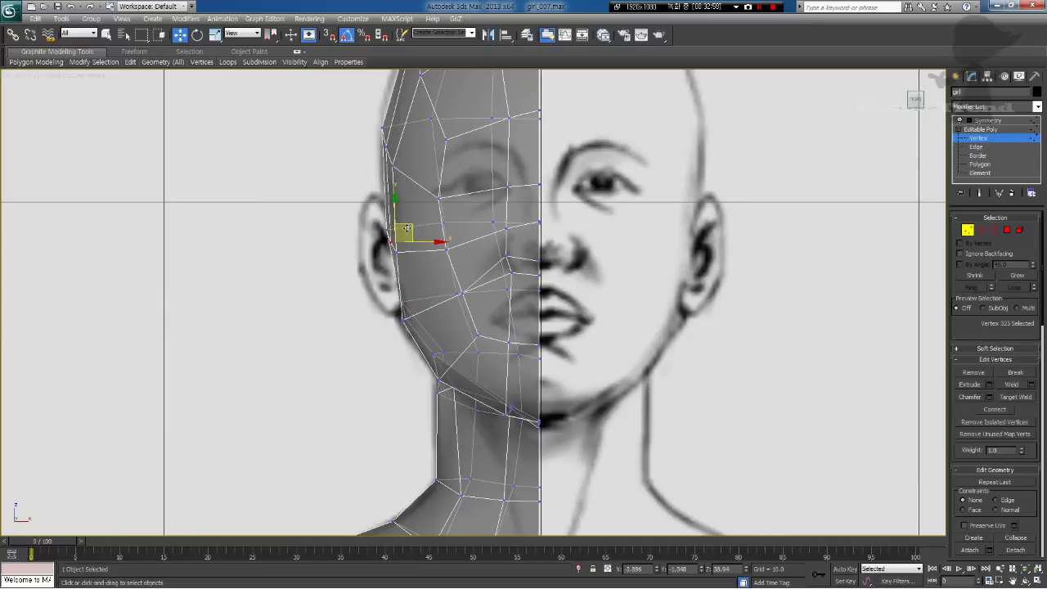
left_click(404, 321)
mouse_move(411, 312)
left_mouse_down()
mouse_move(401, 325)
mouse_move(412, 323)
left_mouse_up()
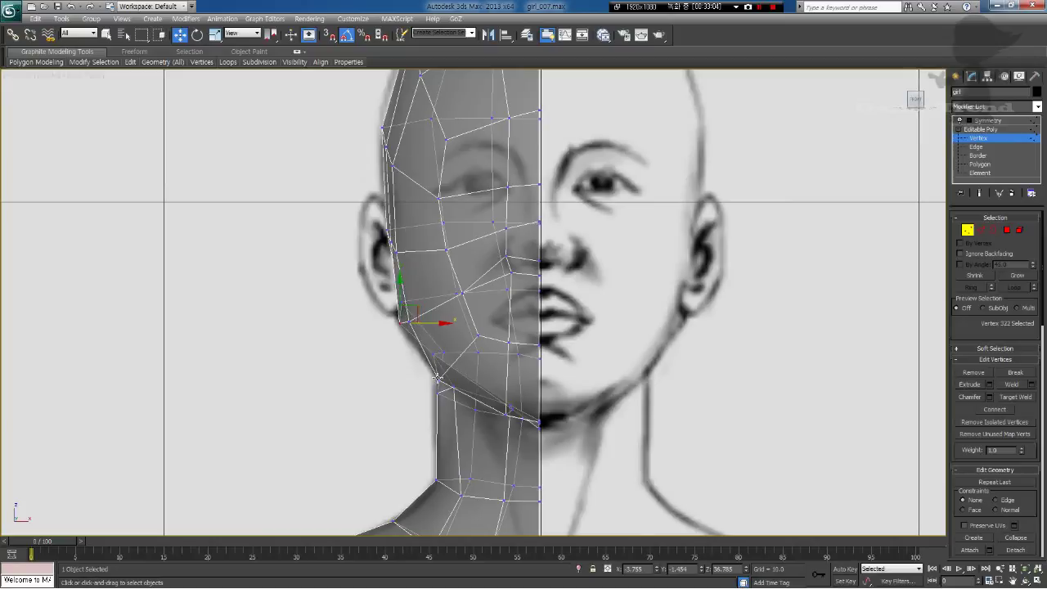
left_click(437, 378)
left_click_drag(459, 378, 458, 355)
middle_click_drag(413, 225, 419, 316)
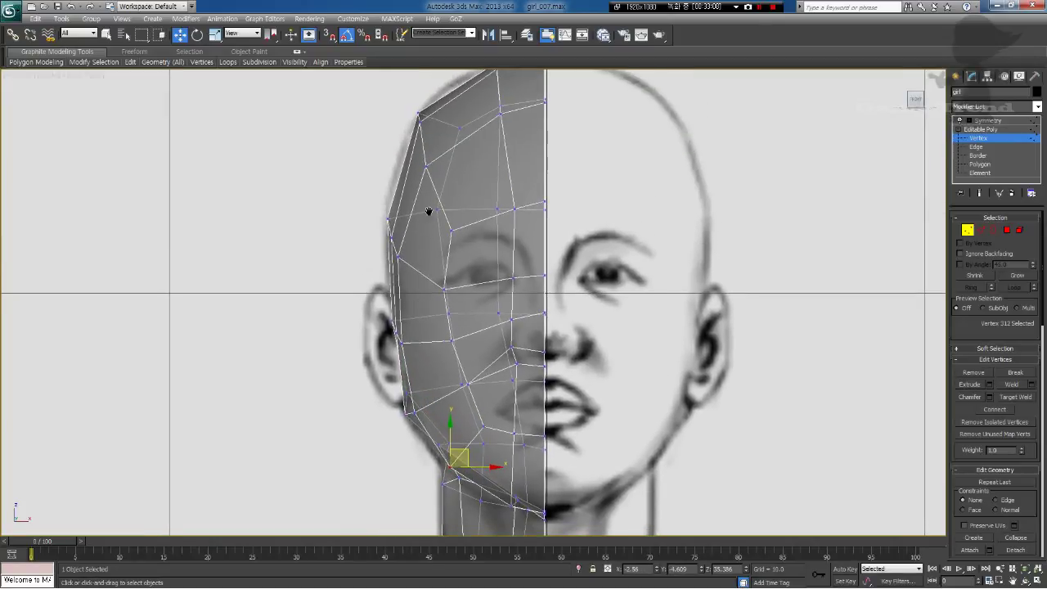
Step: Move the outer hip vertex to the front reference outline, check it at the Symmetry level and turn off the see-through display
middle_click_drag(477, 352, 426, 114)
scroll(425, 114, "down", 5)
middle_click_drag(406, 532, 449, 280)
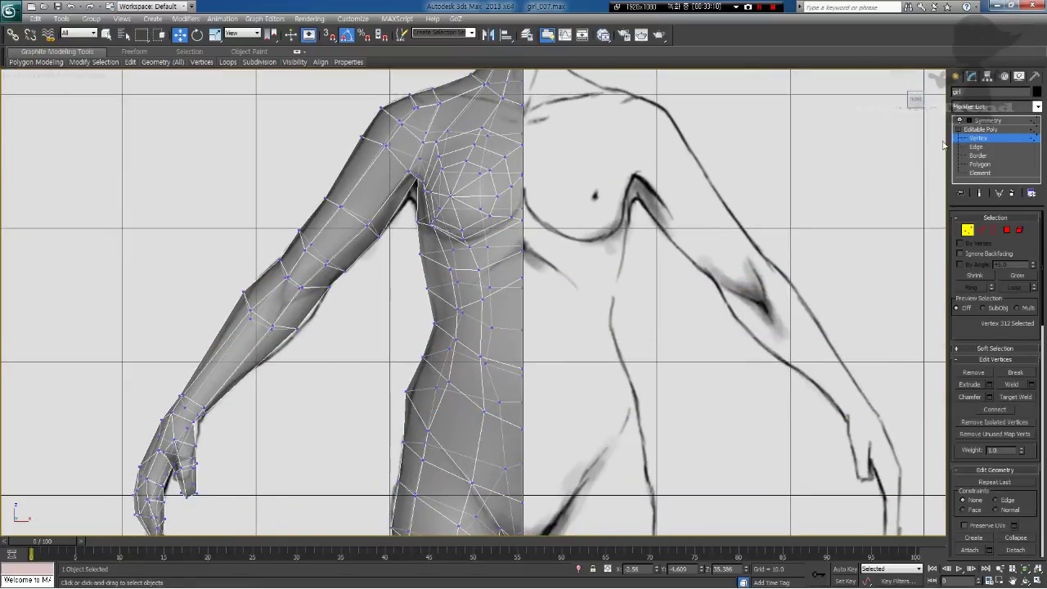
middle_click_drag(382, 378, 410, 323)
left_click_drag(444, 357, 449, 329)
middle_click_drag(622, 341, 619, 350)
left_click(986, 121)
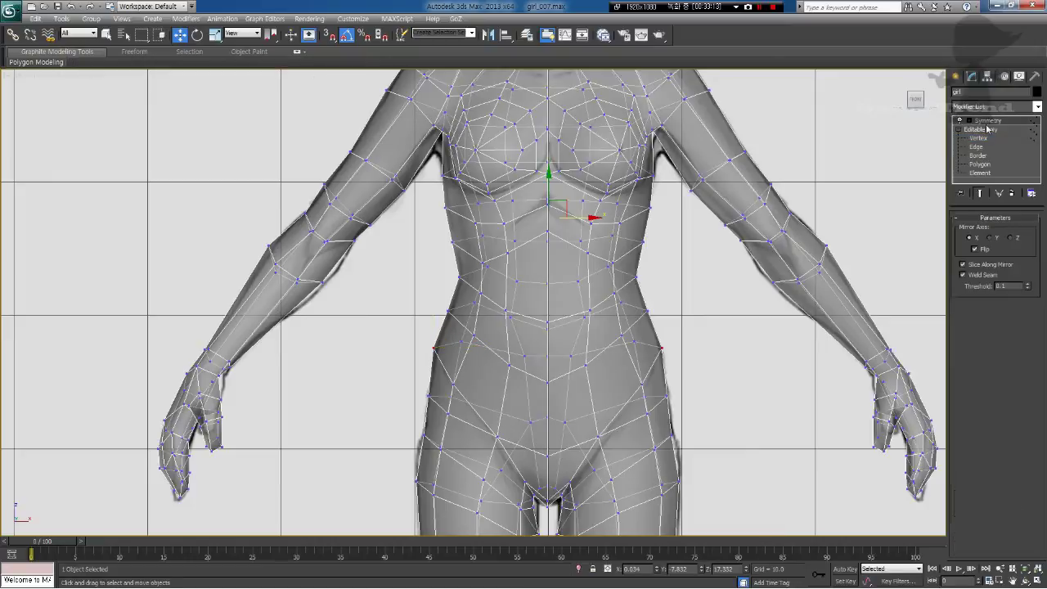
left_click(982, 137)
middle_click_drag(720, 267, 703, 265)
key("alt+x")
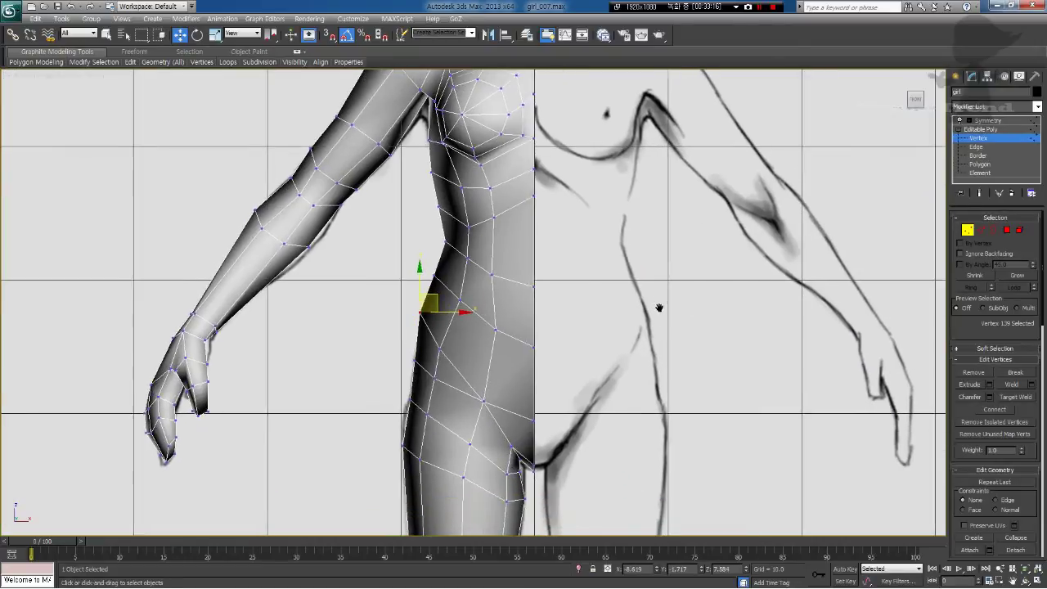
Step: Enable NURMS subdivision on the body's Editable Poly and show the mirrored end result in the perspective view
left_click(990, 130)
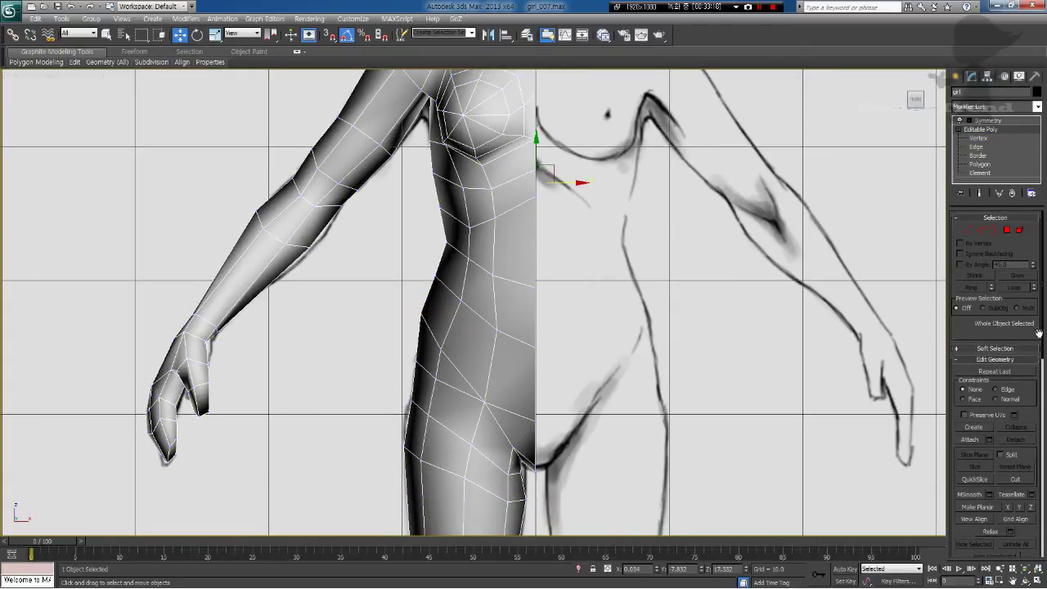
scroll(1024, 379, "down", 5)
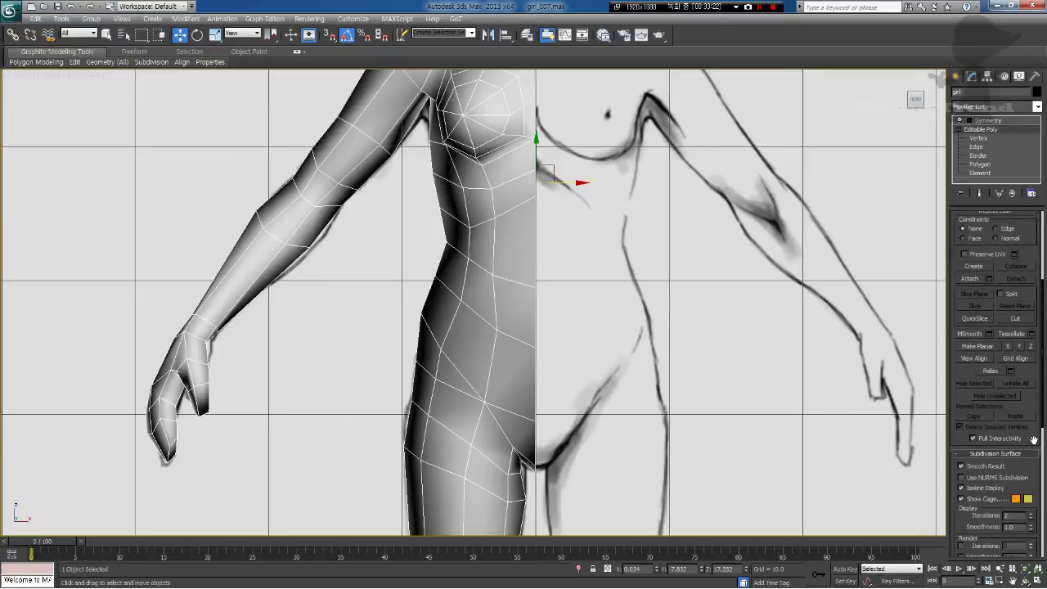
scroll(1033, 441, "down", 2)
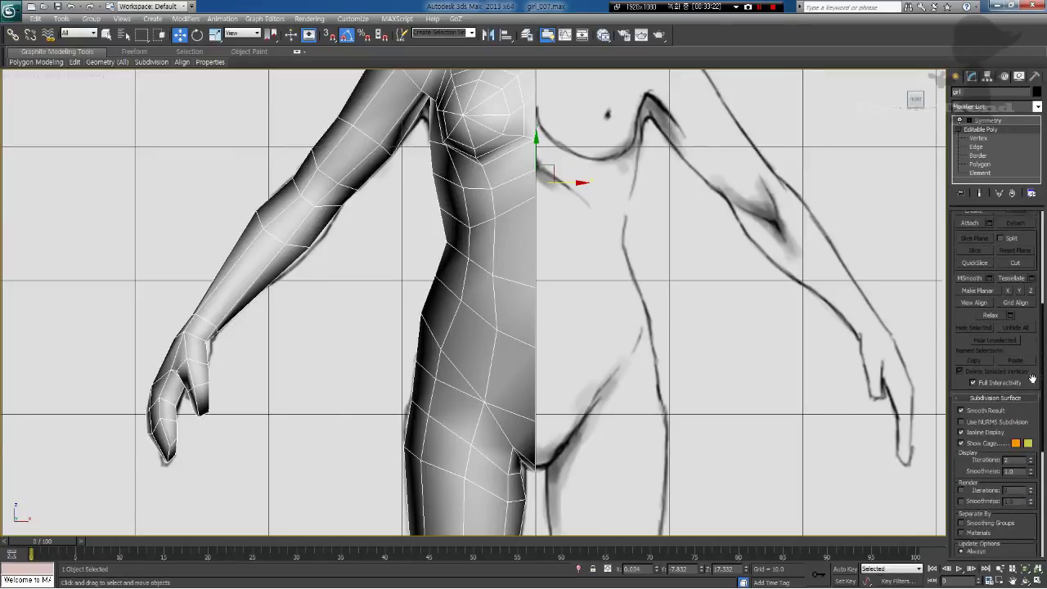
left_click(967, 416)
middle_click_drag(744, 379, 745, 423)
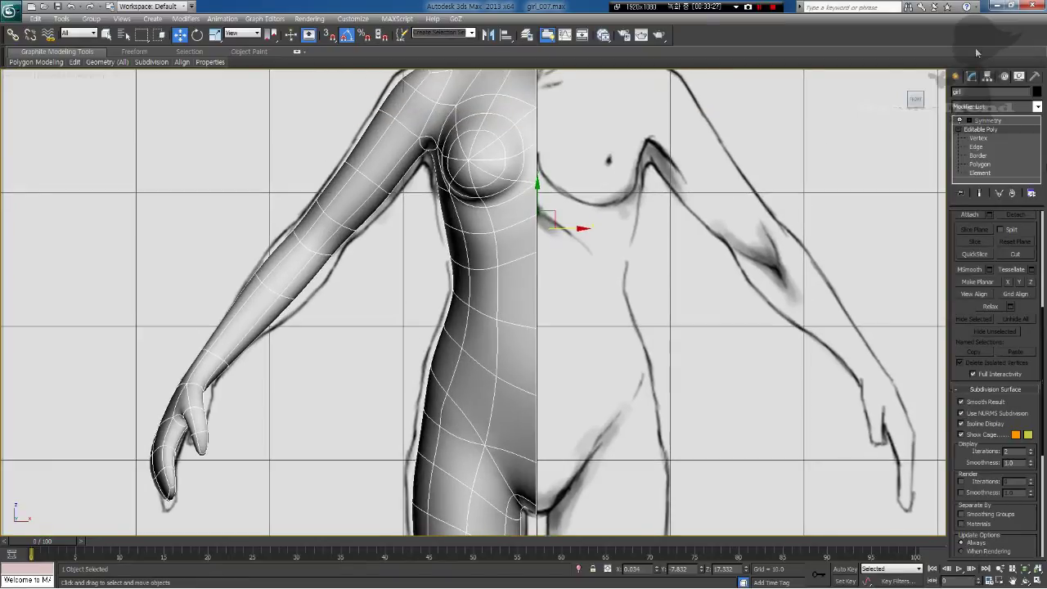
left_click(980, 194)
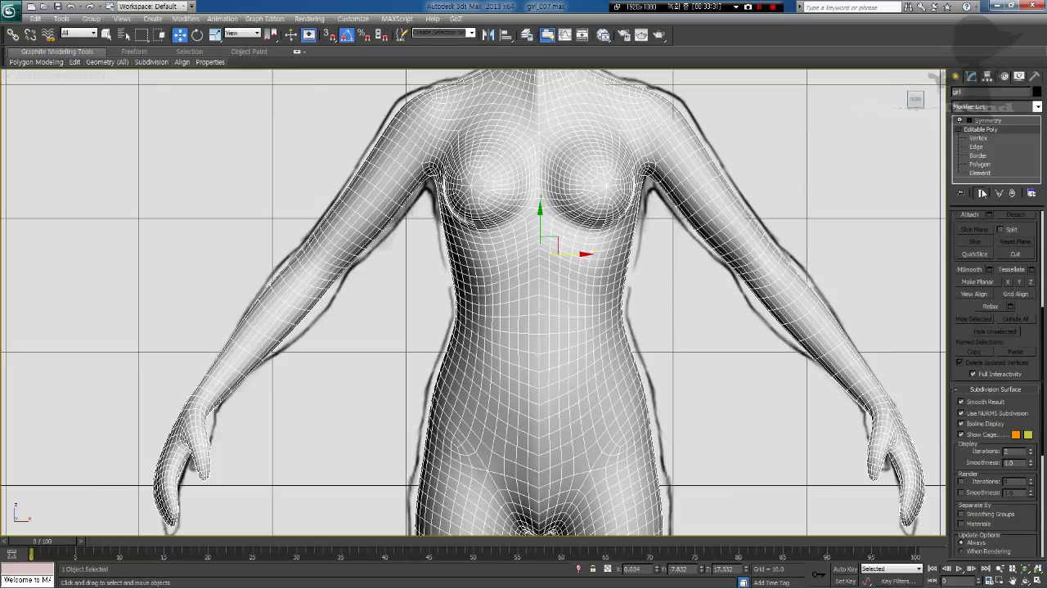
left_click(983, 194)
middle_click_drag(538, 168, 585, 255)
scroll(537, 216, "up", 2)
key("p")
left_click(980, 196)
Step: Hide all unselected objects, including the reference planes, and turn off the edged-faces display
scroll(617, 234, "down", 3)
scroll(584, 255, "down", 4)
middle_click_drag(442, 266, 330, 257, "alt")
right_click(378, 252)
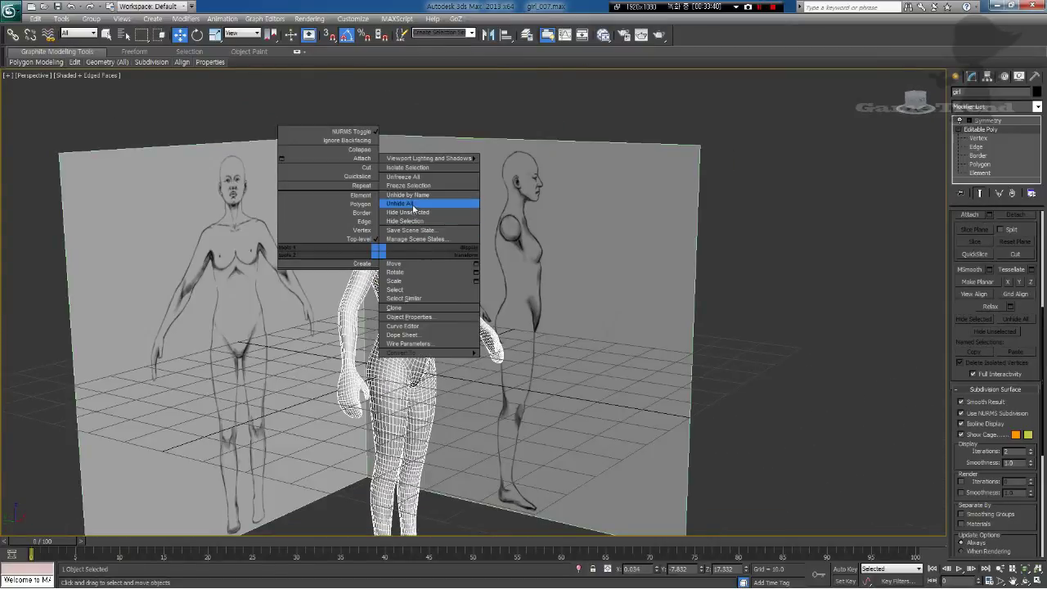
left_click(424, 214)
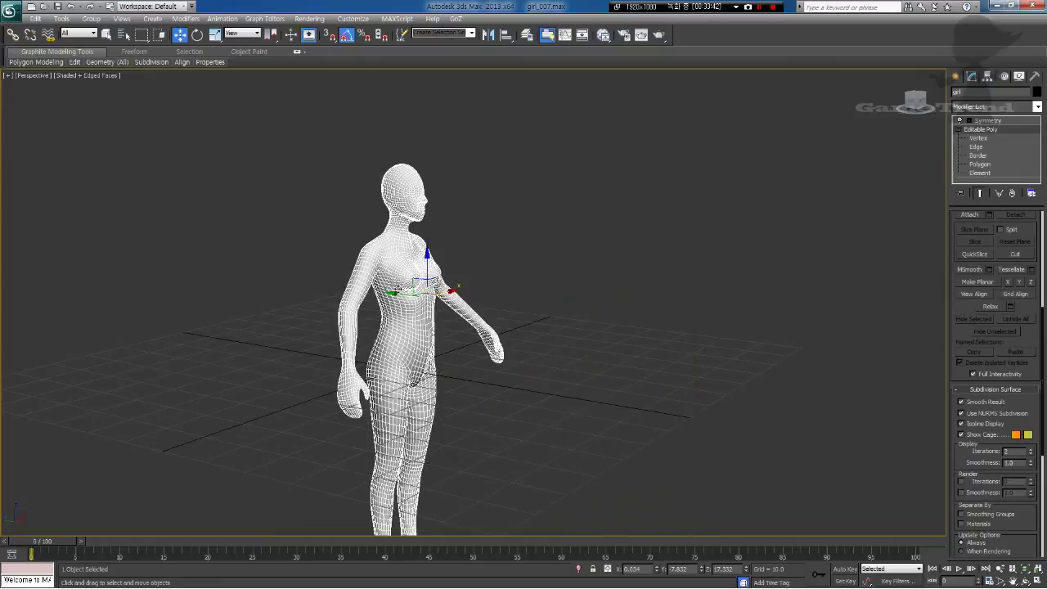
key("F4")
Step: Examine the smoothed head, neck and torso from several angles
middle_click_drag(419, 330, 367, 245, "alt")
scroll(413, 316, "up", 5)
middle_click_drag(368, 245, 470, 394)
scroll(444, 276, "down", 3)
scroll(470, 395, "down", 4)
mouse_move(491, 327)
middle_mouse_down()
mouse_move(523, 249)
mouse_move(504, 242)
mouse_move(507, 367)
mouse_move(562, 351)
mouse_move(533, 338)
mouse_move(508, 354)
mouse_move(517, 352)
middle_mouse_up()
scroll(508, 368, "up", 6)
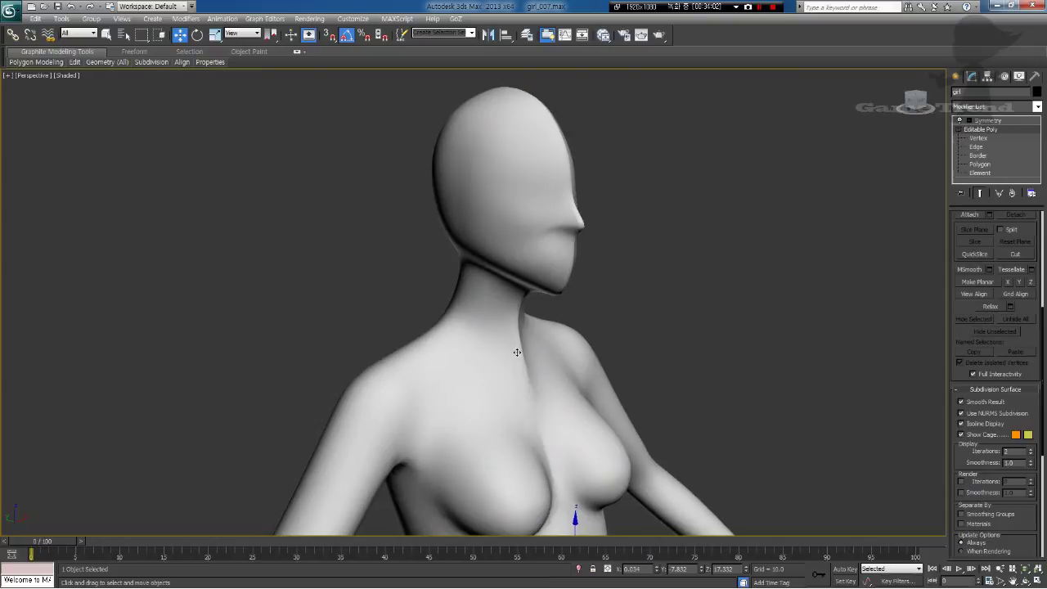
key("space")
middle_click_drag(516, 392, 594, 352)
Step: Return to the Editable Poly's vertices and move the mid-neck and upper-neck vertices at the throat forward along Y
left_click(979, 138)
middle_click_drag(419, 316, 443, 361)
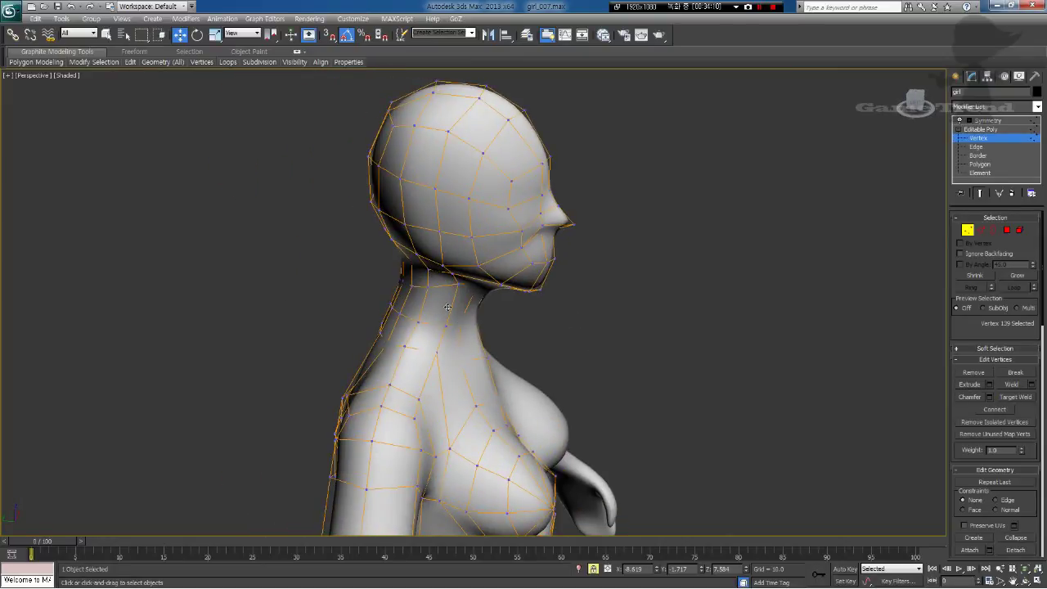
key("F3")
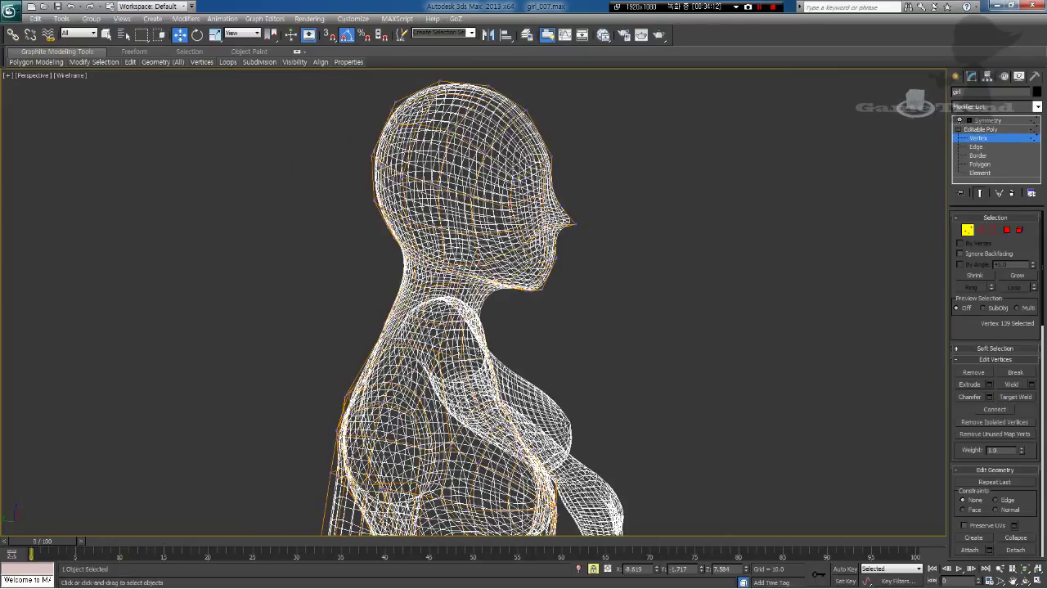
middle_click_drag(526, 347, 481, 350, "alt")
key("F3")
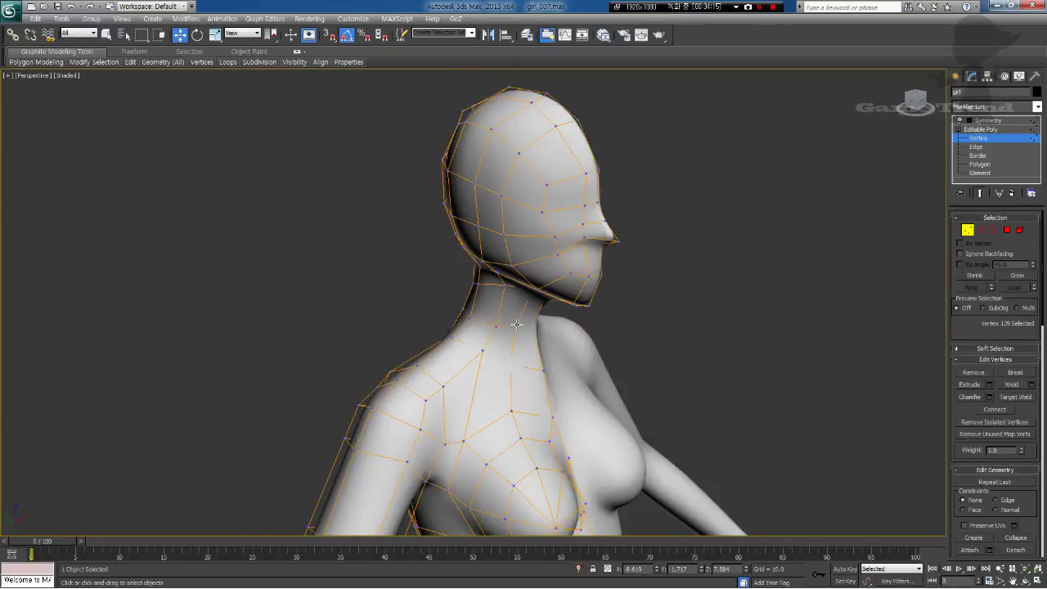
left_click(517, 325)
left_click_drag(498, 322, 502, 325)
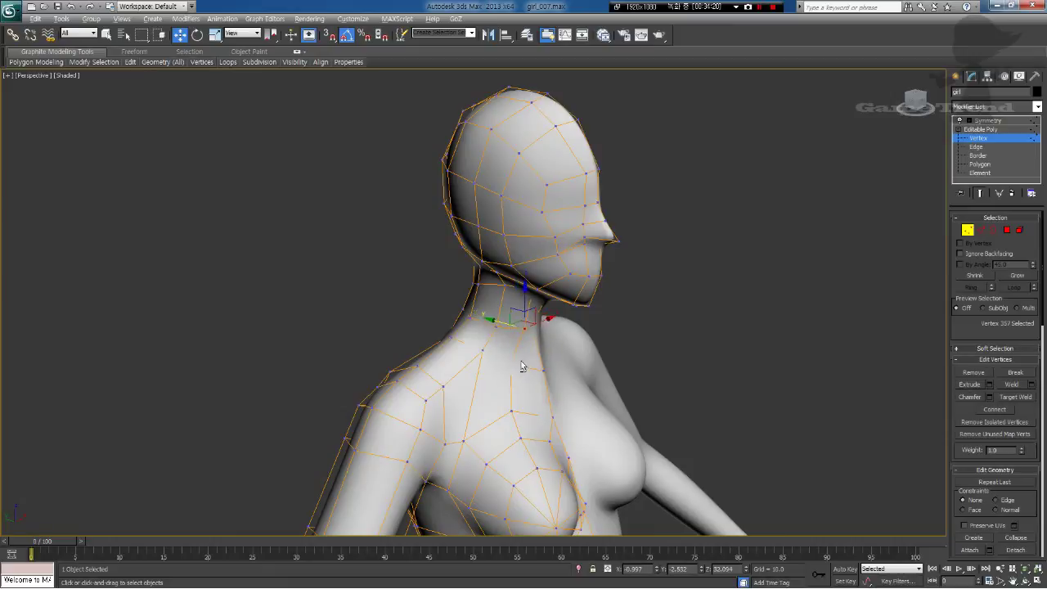
middle_click_drag(522, 365, 536, 300, "alt")
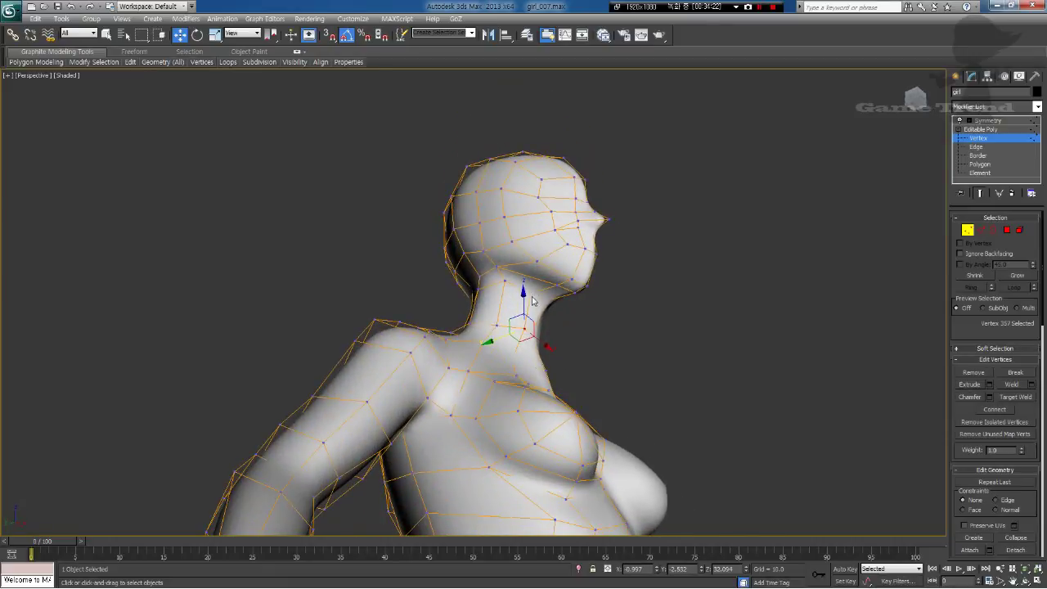
left_click(532, 295)
left_click_drag(504, 304, 510, 300)
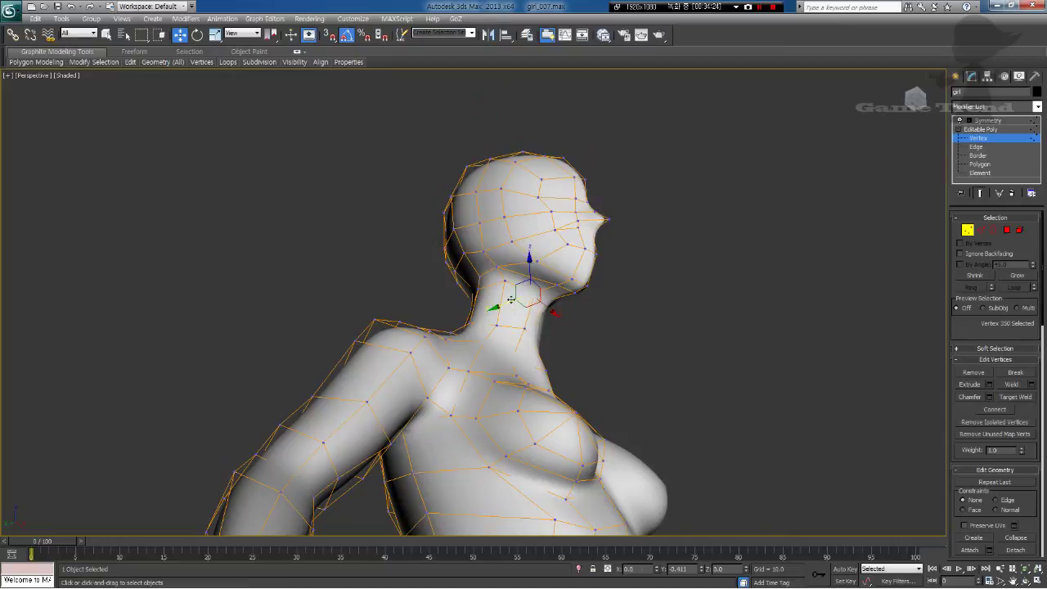
Step: Move the inner brow vertex slightly forward and the outer brow vertex further forward along Y
middle_click_drag(534, 294, 546, 312, "alt")
left_click(571, 308)
middle_click_drag(568, 269, 571, 299, "alt")
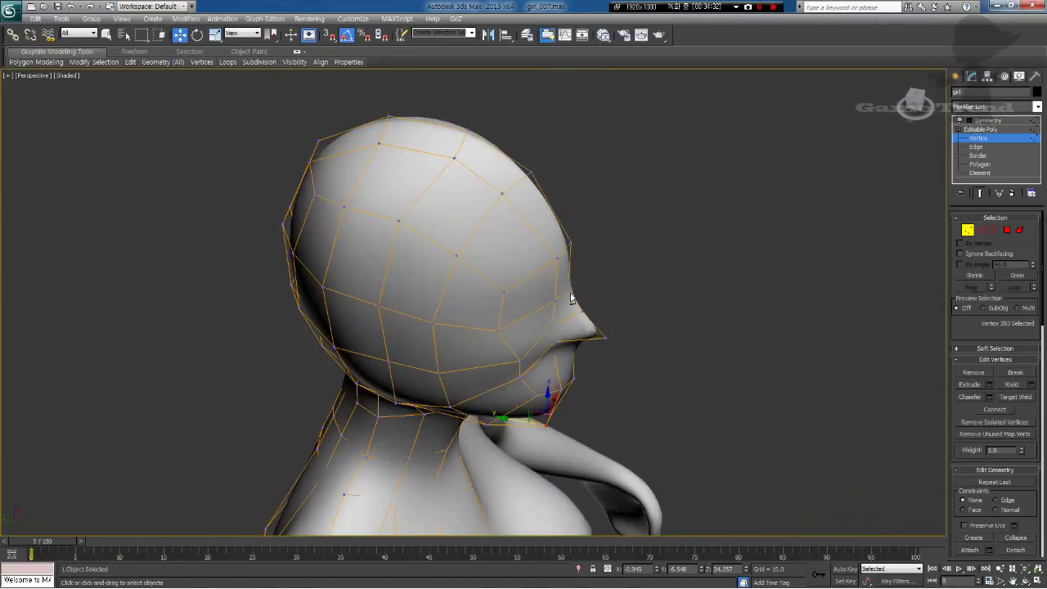
left_click(557, 241)
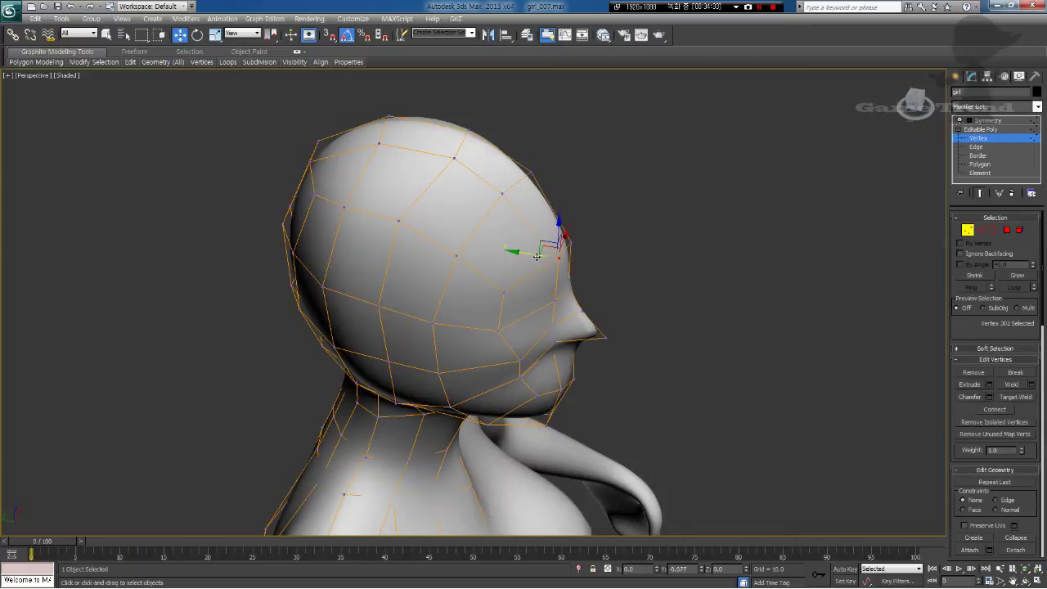
left_click(493, 289)
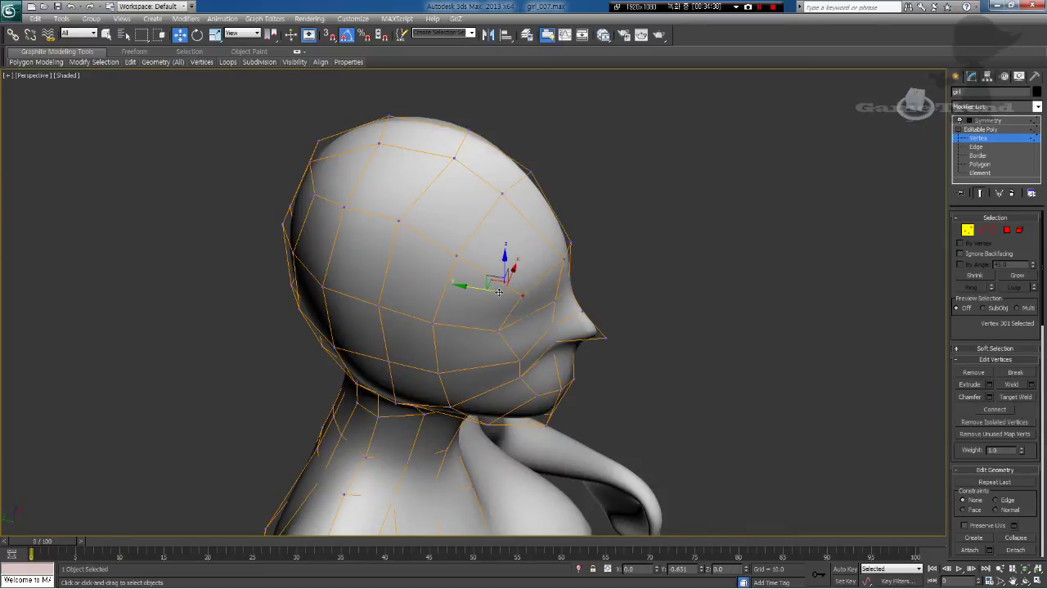
mouse_move(499, 292)
middle_mouse_down("alt")
mouse_move(470, 292)
mouse_move(486, 328)
mouse_move(510, 332)
mouse_move(507, 276)
middle_mouse_up("alt")
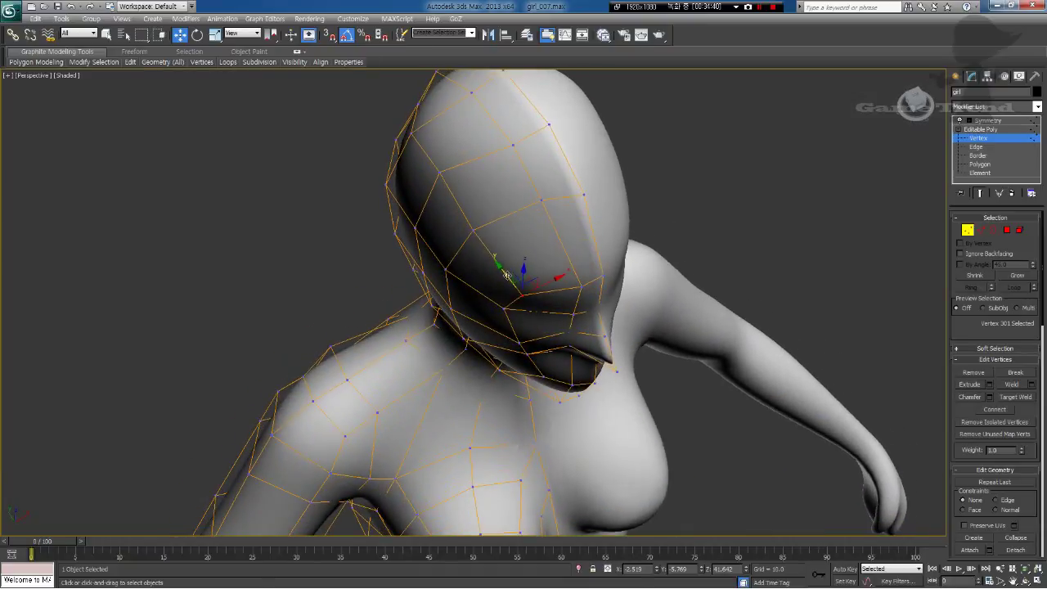
Step: Reposition the cheek vertices below the outer eye along the Y axis
left_click(513, 337)
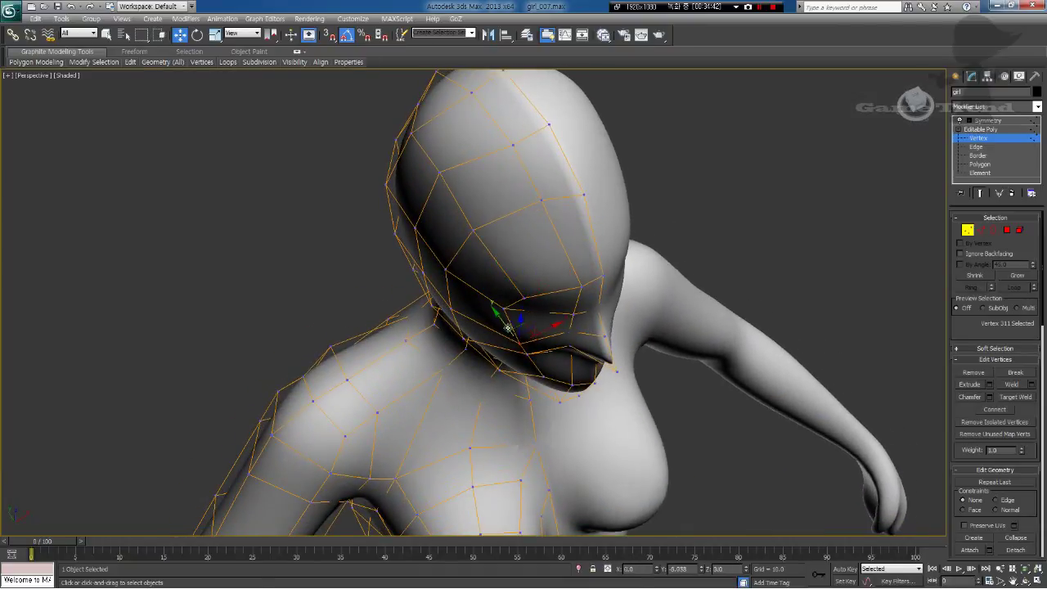
left_click_drag(508, 327, 496, 299)
left_click(495, 296)
middle_click_drag(536, 332, 590, 249, "alt")
left_click(557, 360)
Step: Move the vertices beside the nose bridge and beside the nostril forward along Y
left_click(625, 362)
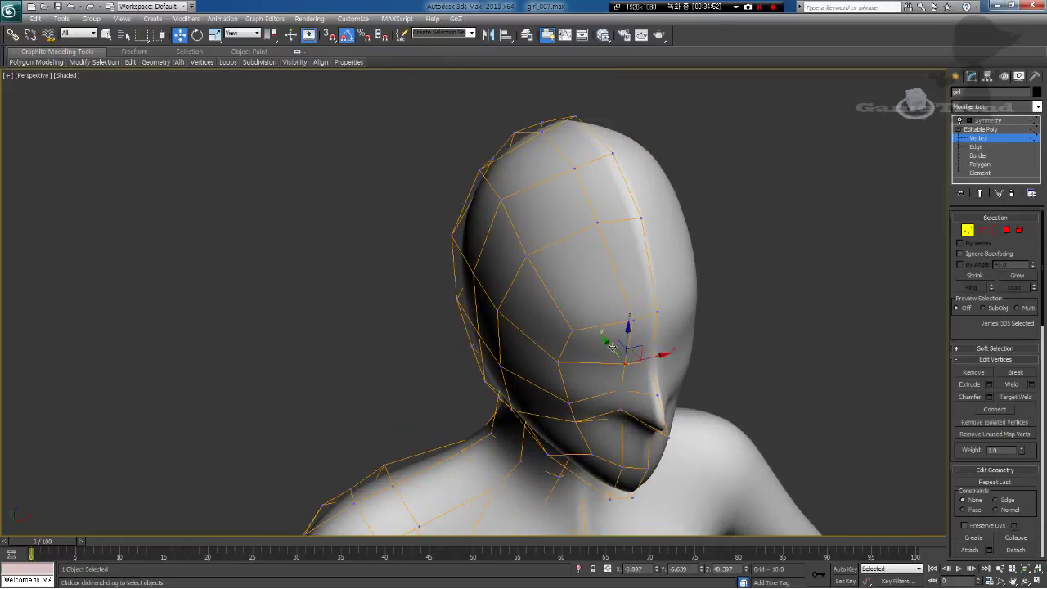
left_click_drag(611, 347, 613, 378)
left_click(621, 373)
mouse_move(620, 415)
middle_mouse_down("alt")
mouse_move(627, 383)
mouse_move(619, 427)
middle_mouse_up("alt")
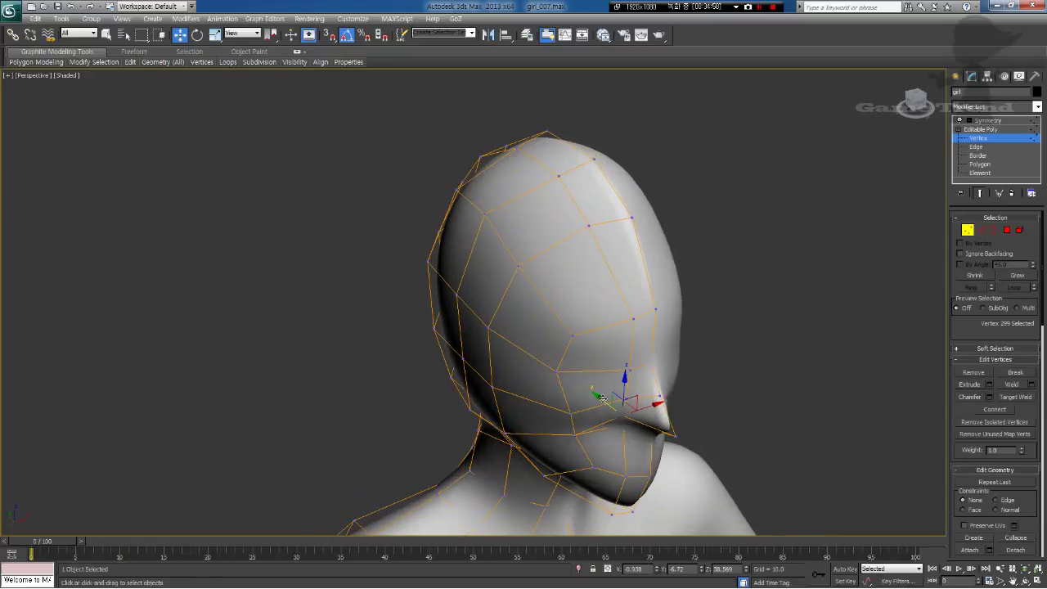
left_click_drag(602, 398, 607, 407)
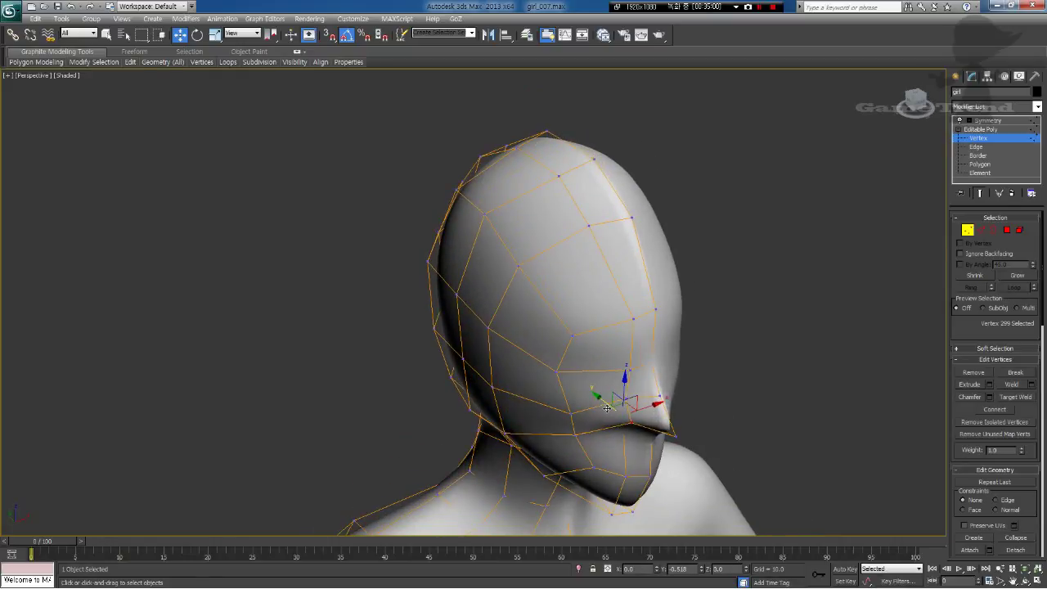
Step: Reposition the forehead vertex near the centre seam and the temple vertex to round out the skull
middle_click_drag(631, 407, 656, 426, "alt")
middle_click_drag(655, 427, 645, 350)
left_click(538, 188)
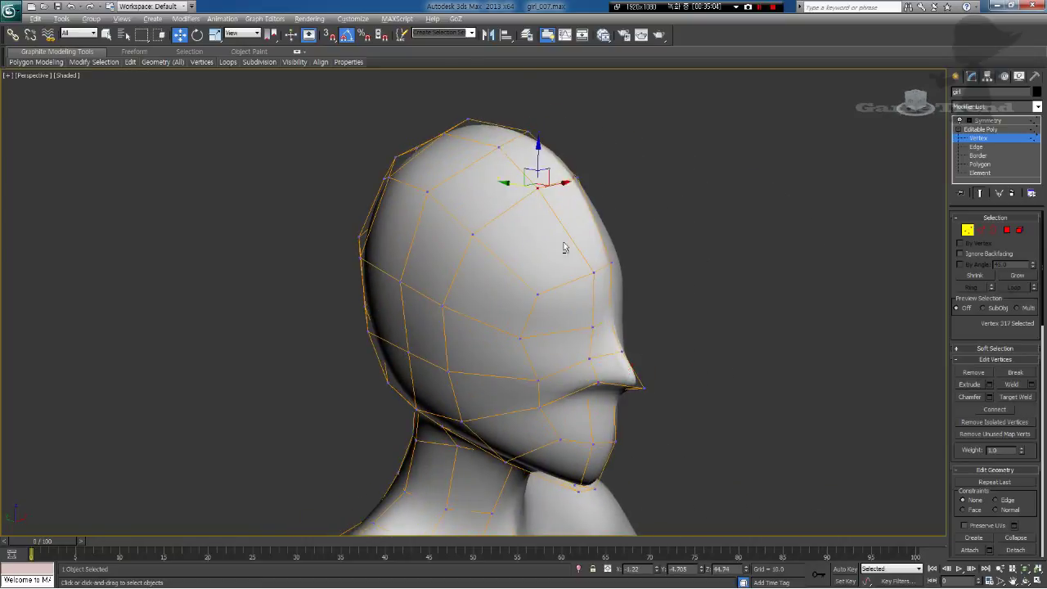
middle_click_drag(563, 244, 523, 186, "alt")
mouse_move(564, 232)
middle_mouse_down("alt")
mouse_move(576, 203)
mouse_move(575, 215)
middle_mouse_up("alt")
left_click_drag(535, 216, 533, 205)
left_click(476, 241)
middle_click_drag(479, 274, 519, 271, "alt")
left_click_drag(460, 272, 467, 246)
middle_click_drag(601, 274, 553, 269, "alt")
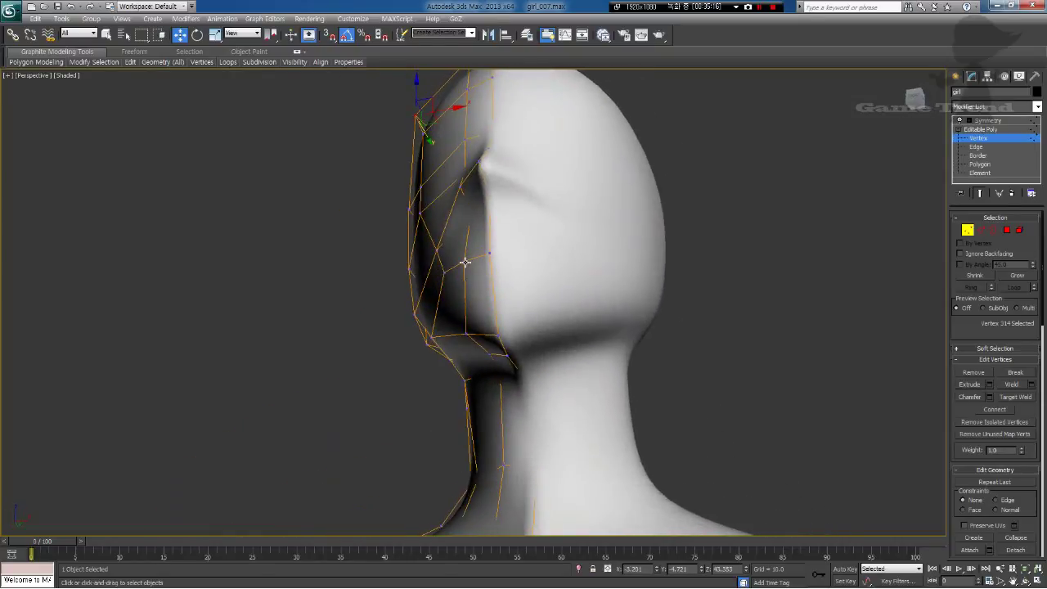
Step: Adjust the two selected lower-face vertices together and move the cheek vertex beside the nose forward along Y
left_click(465, 262)
left_click(446, 274, "ctrl")
left_click_drag(468, 288, 466, 283)
middle_click_drag(471, 295, 432, 244, "alt")
left_click(404, 236)
left_click_drag(369, 257, 372, 247)
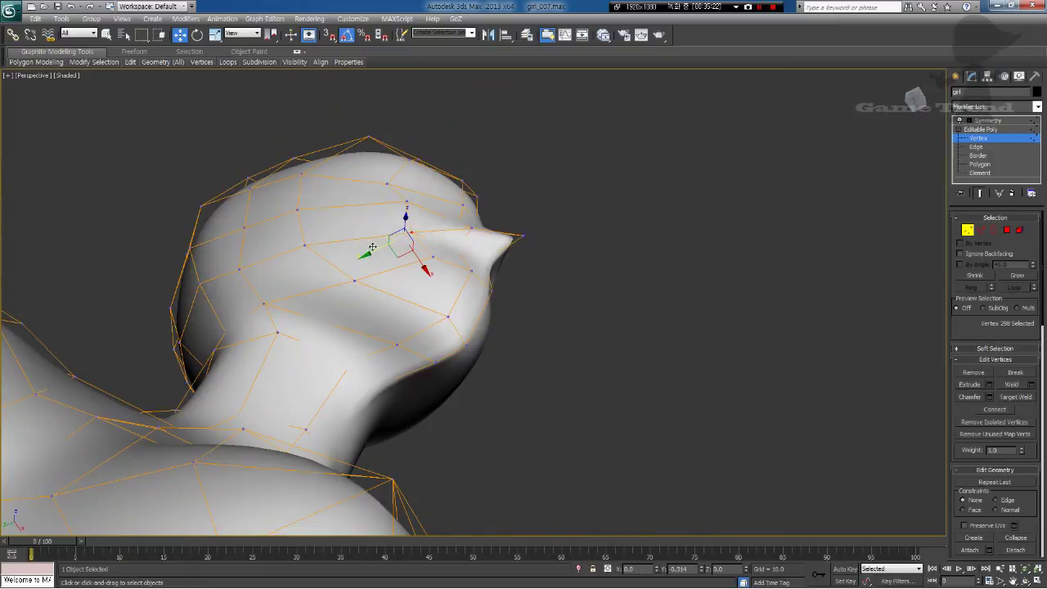
Step: Clear the vertex selection and examine the mirrored head at the Symmetry level
middle_click_drag(378, 248, 462, 328, "alt")
middle_click_drag(409, 189, 428, 385)
scroll(479, 376, "down", 3)
left_click(678, 376)
middle_click_drag(579, 408, 550, 373)
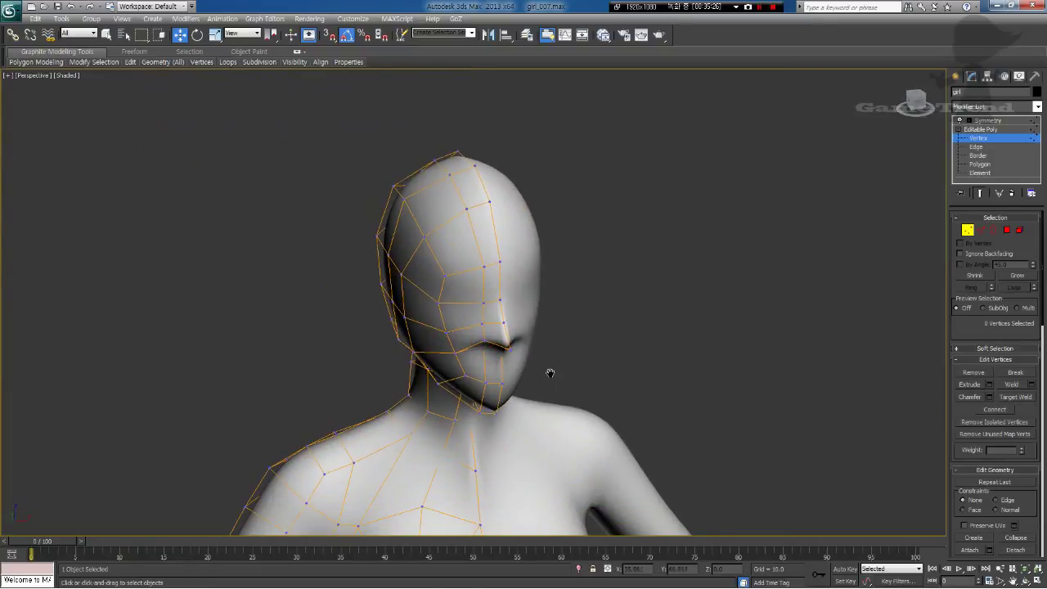
left_click(987, 121)
middle_click_drag(700, 280, 512, 327, "alt")
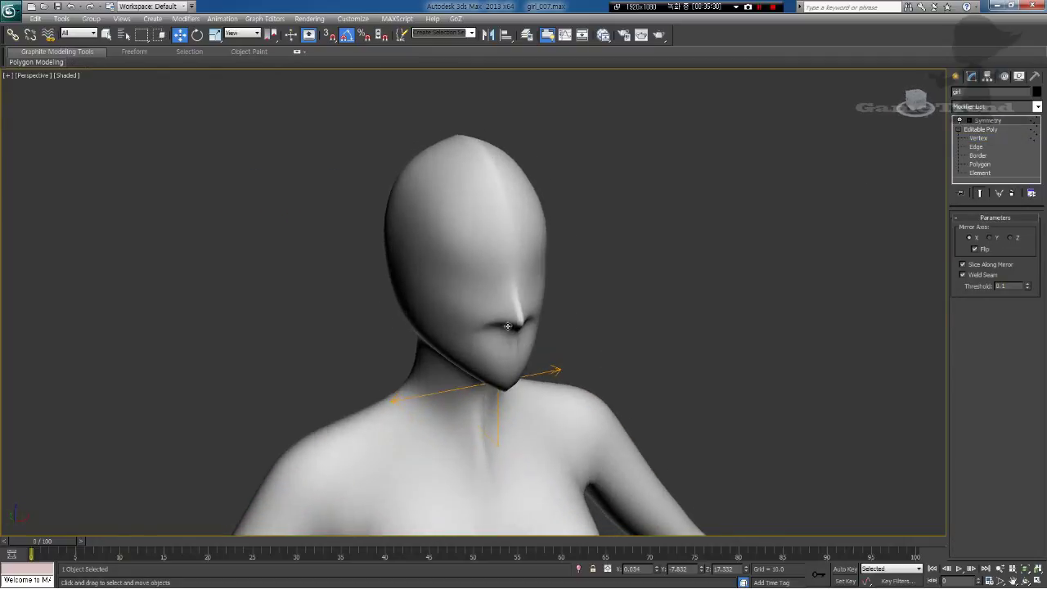
Step: Return to the Editable Poly's vertices and move the cheek vertex slightly outward along X
left_click(974, 139)
left_click(462, 300)
middle_click_drag(460, 301, 433, 344, "alt")
left_click_drag(501, 299, 500, 299)
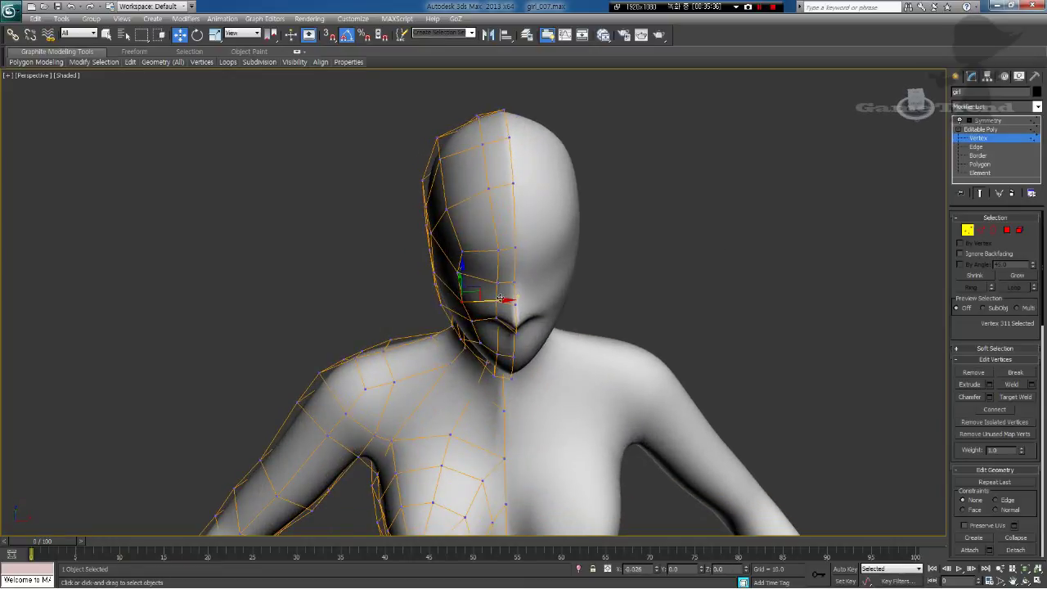
Step: Reposition the vertices around the eye and upper cheek beside the nose bridge on the unmirrored half of the face
middle_click_drag(501, 300, 445, 313, "alt")
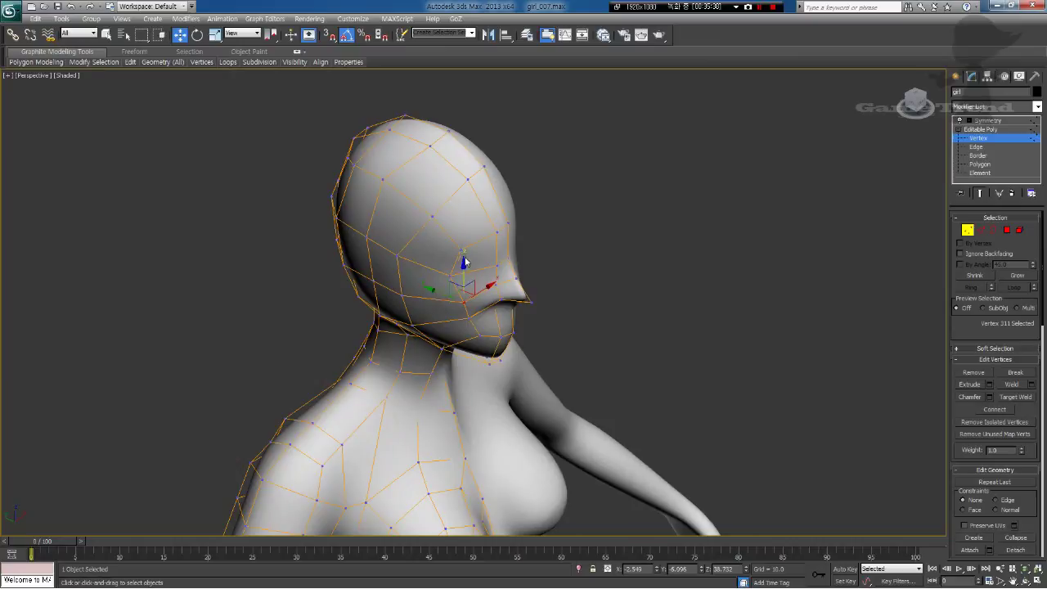
left_click(460, 248)
left_click_drag(439, 241, 433, 269)
left_click(497, 233)
left_click(465, 242)
left_click(451, 275)
Step: Shift the cheek vertex beside the mouth slightly along Y and clear the vertex selection
middle_click_drag(489, 311, 549, 308, "alt")
left_click(459, 325)
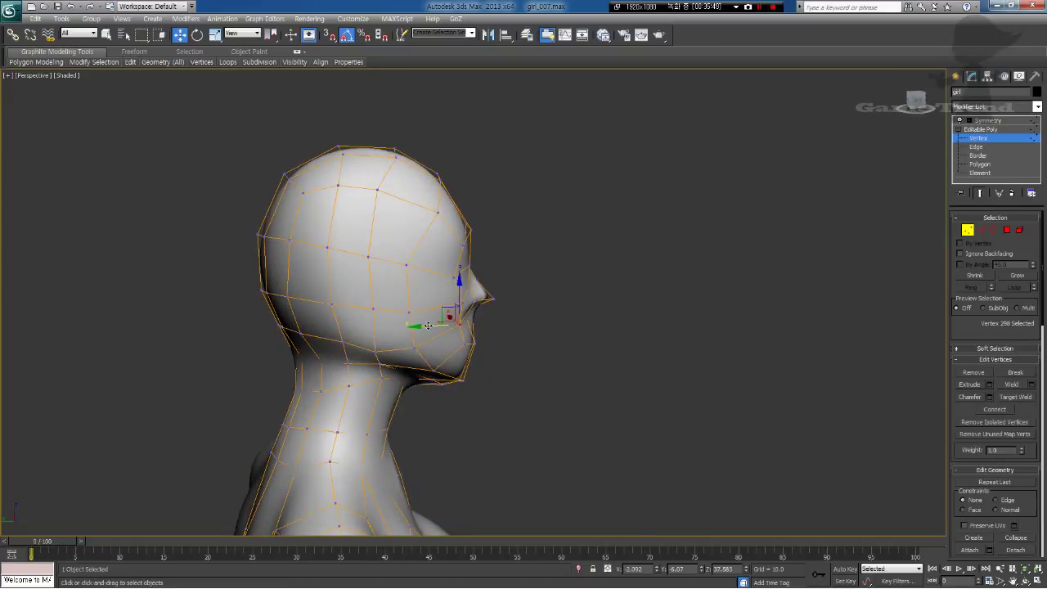
left_click_drag(428, 326, 431, 325)
left_click(475, 360)
middle_click_drag(475, 361, 396, 375, "alt")
Step: Check the mirrored body at the Symmetry level and move the centre-seam vertex between the collarbones backward along Y
left_click(994, 120)
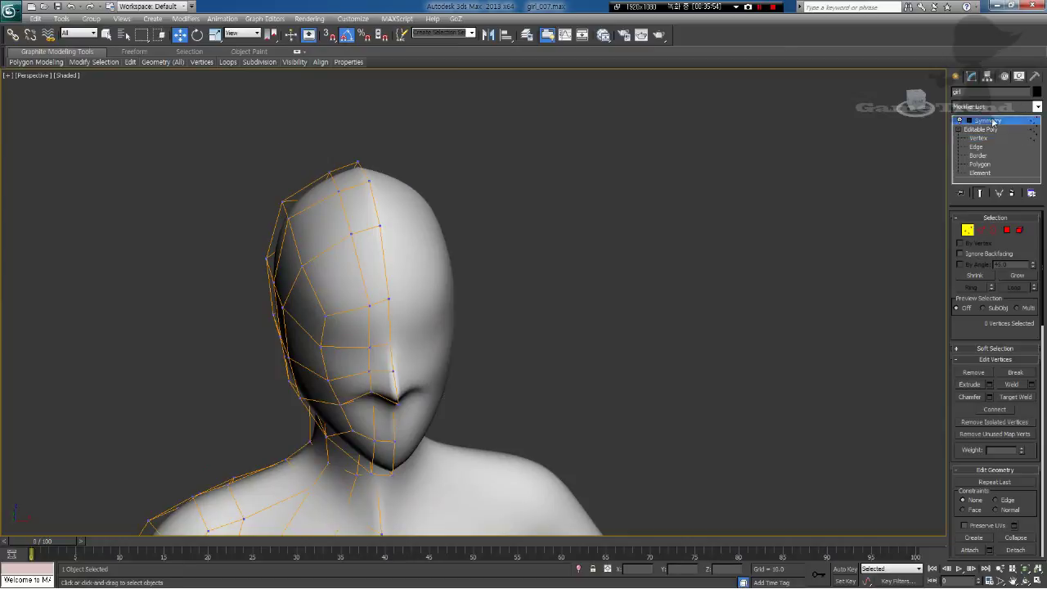
scroll(580, 213, "down", 5)
middle_click_drag(580, 213, 435, 291, "alt")
scroll(433, 293, "up", 4)
scroll(432, 293, "up", 4)
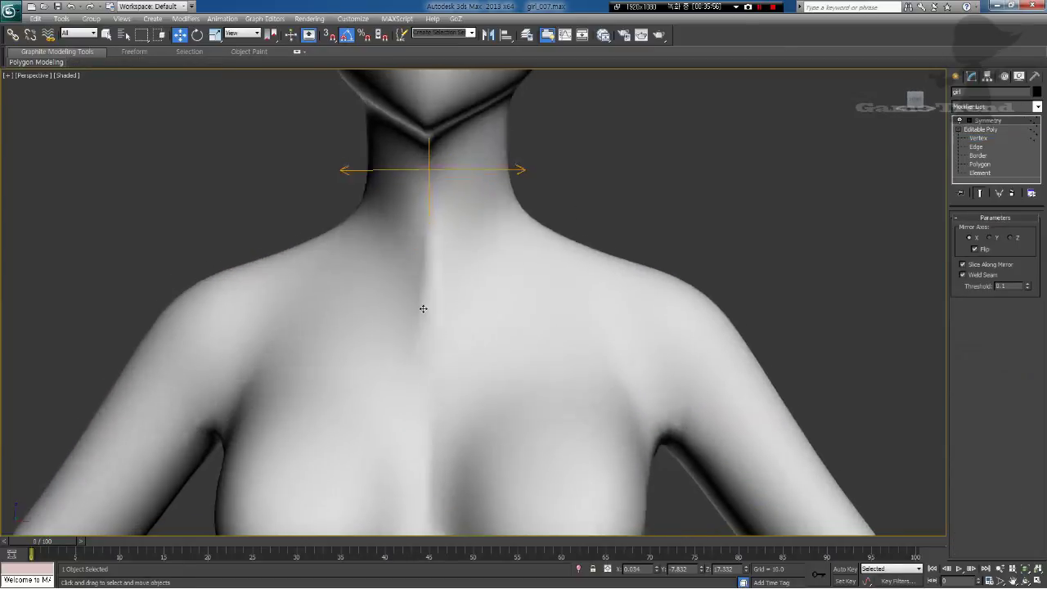
left_click(976, 139)
middle_click_drag(483, 378, 449, 381, "alt")
left_click(436, 359)
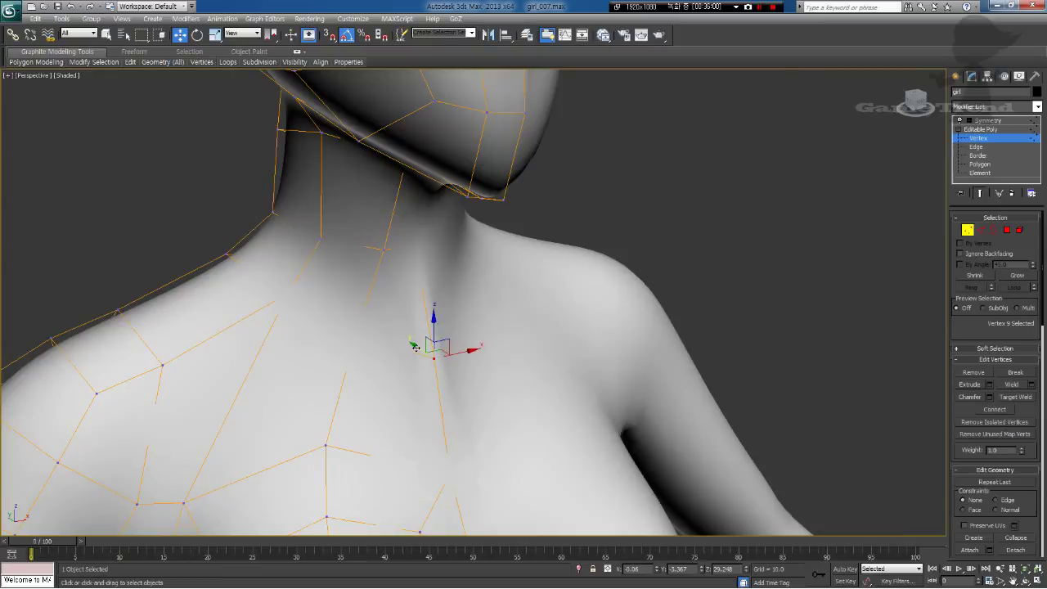
left_click_drag(415, 347, 409, 335)
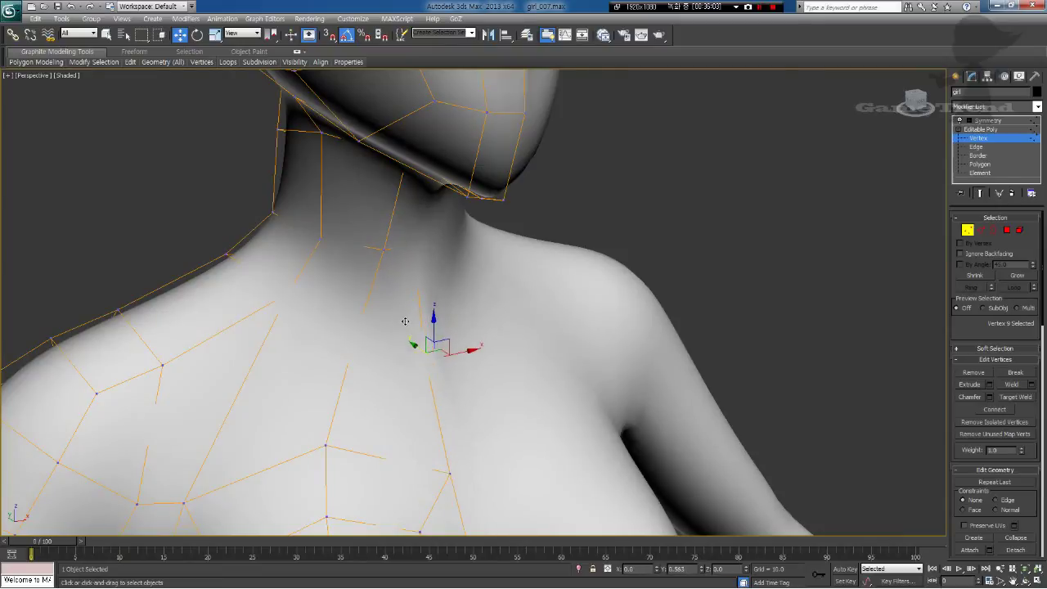
Step: Push the centre vertex between the collarbones farther back along Y and lower it slightly along Z
scroll(461, 362, "down", 6)
middle_click_drag(461, 362, 368, 352, "alt")
middle_click_drag(481, 308, 484, 330)
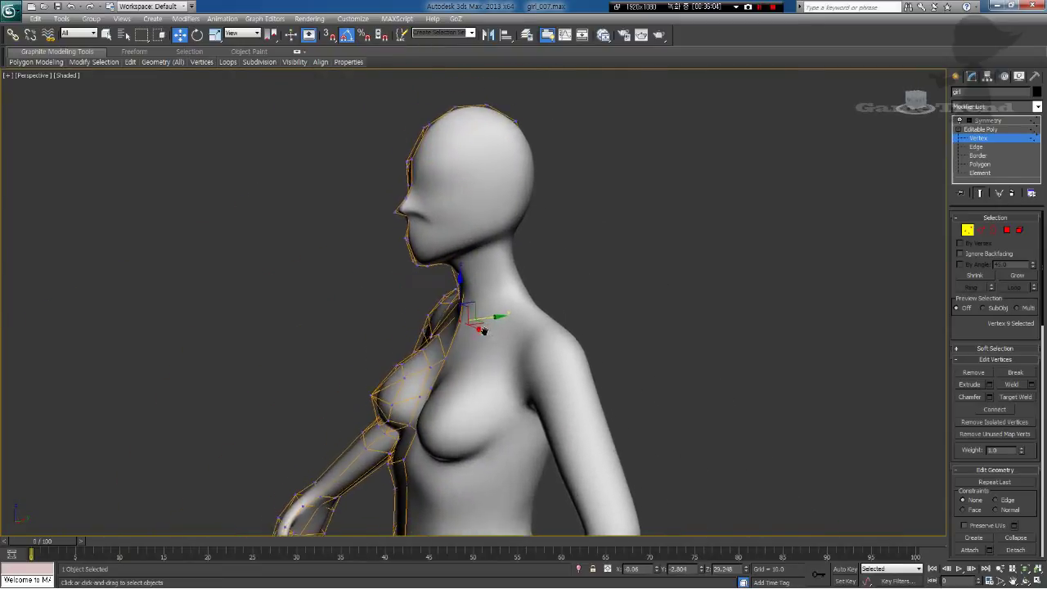
scroll(484, 329, "up", 4)
left_click_drag(487, 322, 504, 319)
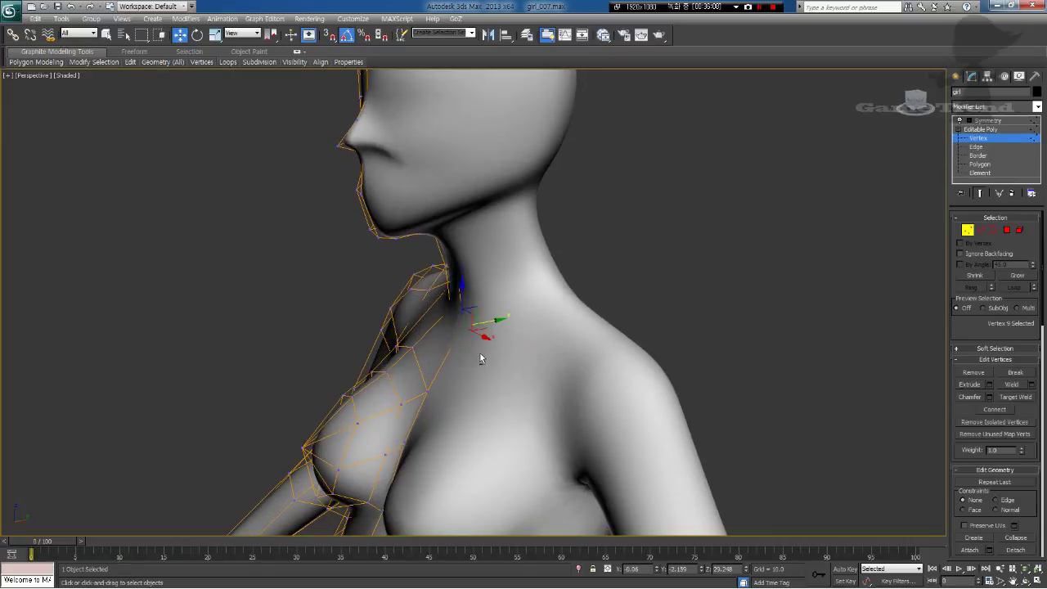
middle_click_drag(480, 355, 505, 318, "alt")
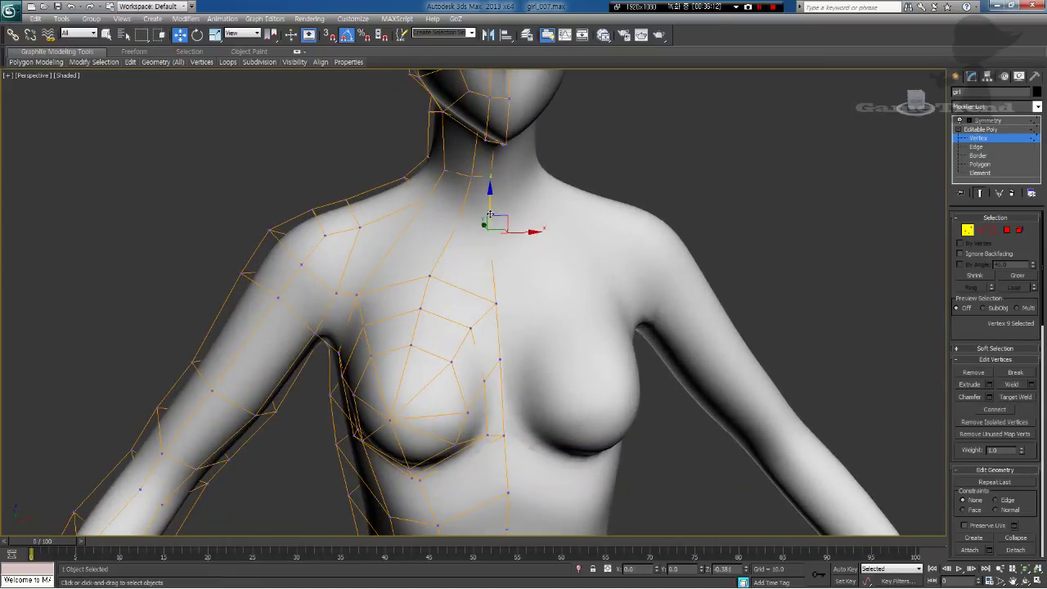
left_click_drag(490, 214, 490, 222)
Step: In the front view, turn off NURMS subdivision for the Editable Poly and show edged faces
key("f")
middle_click_drag(527, 185, 403, 391)
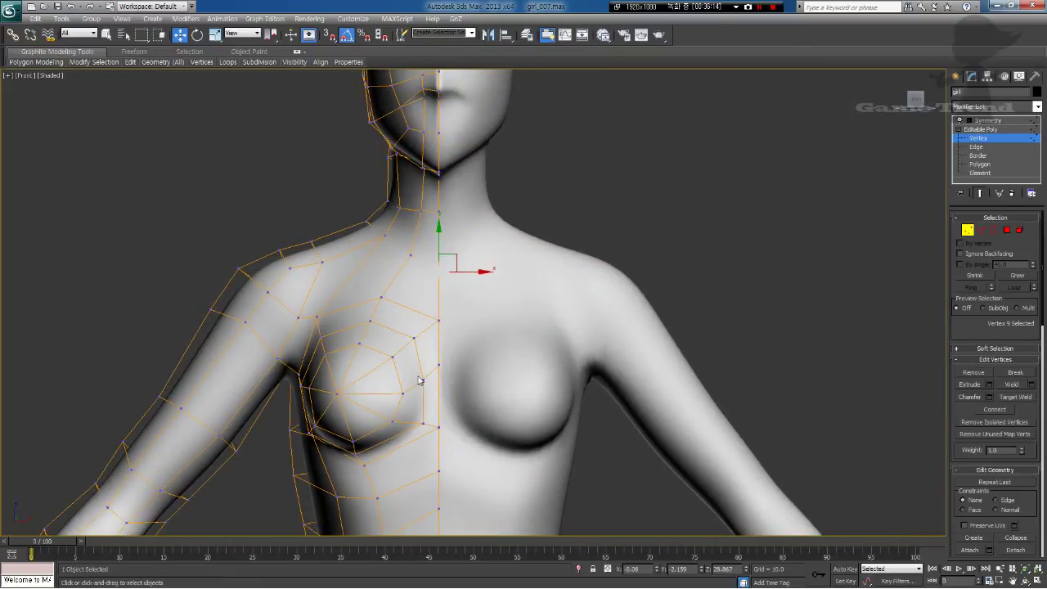
key("alt+x")
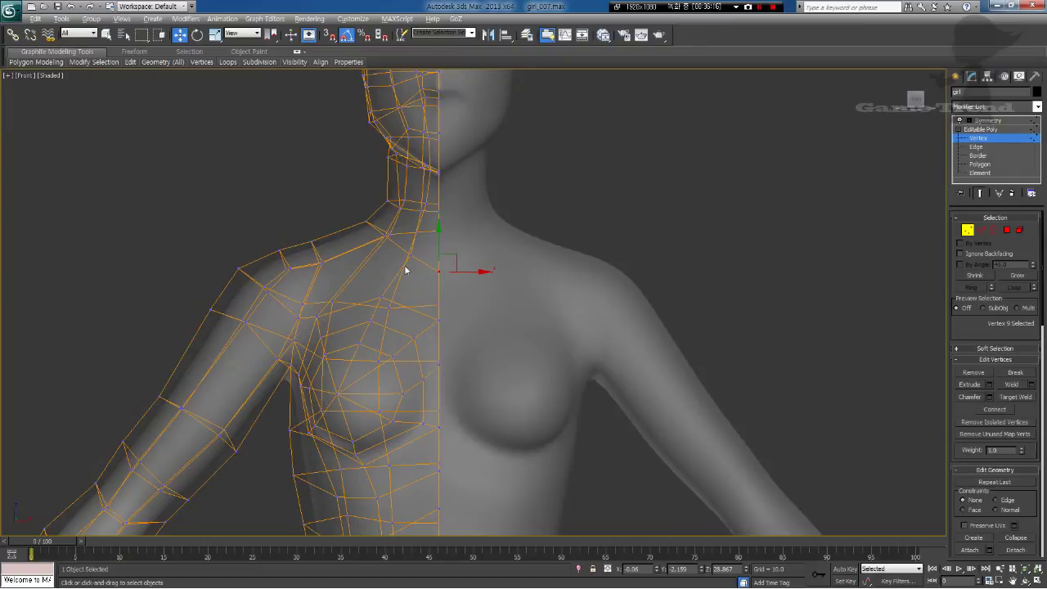
key("alt+x")
left_click(986, 129)
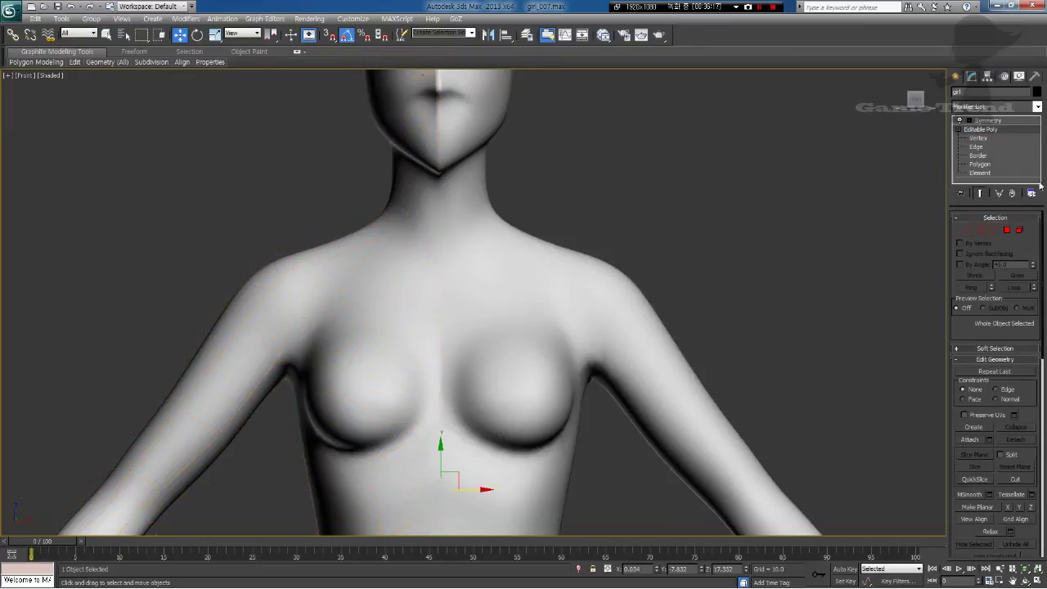
scroll(1028, 399, "down", 5)
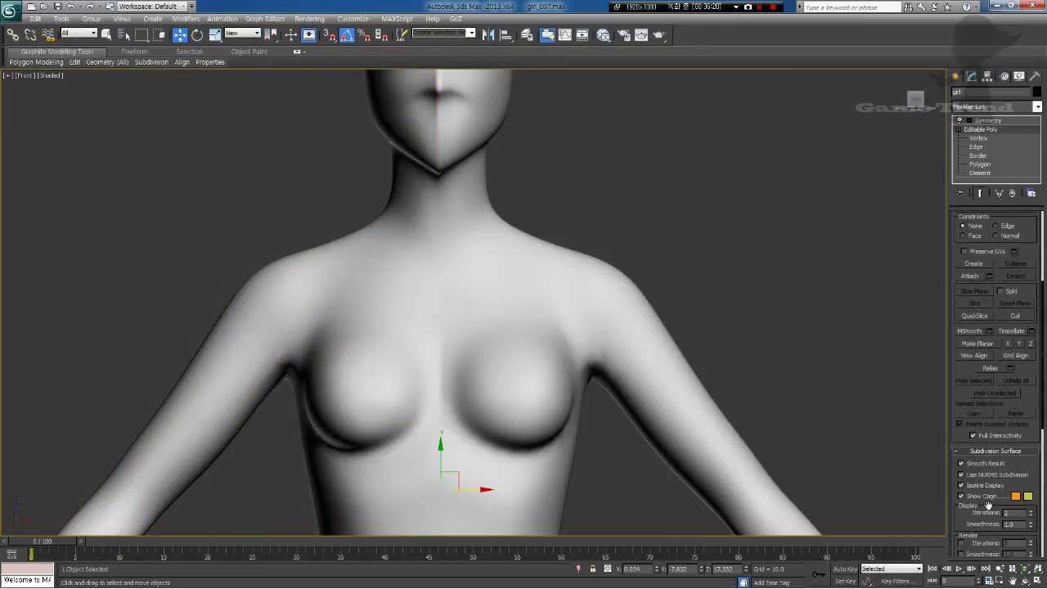
left_click(970, 479)
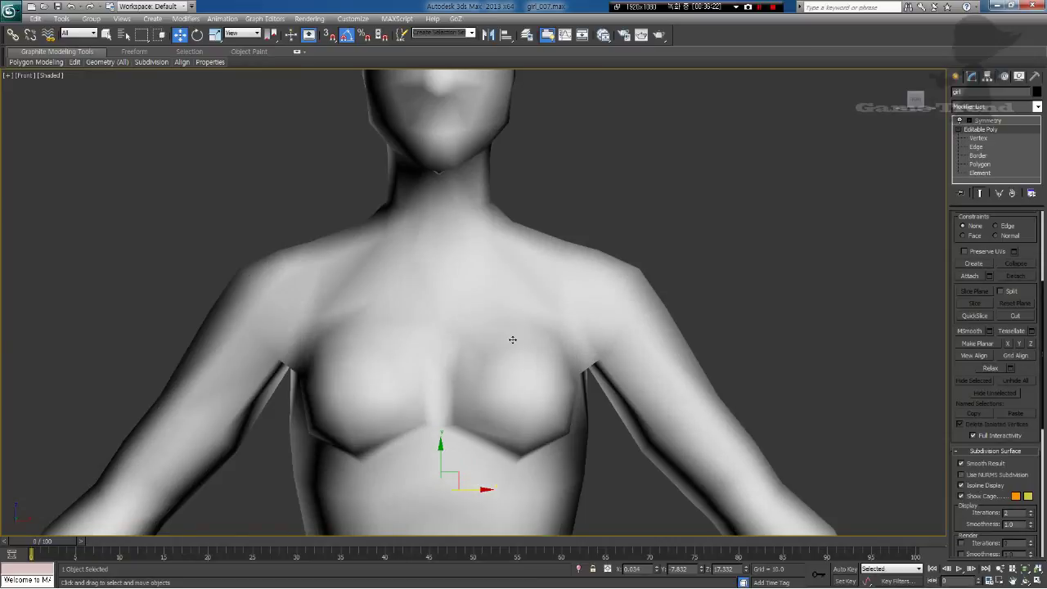
middle_click_drag(513, 340, 517, 351)
key("F4")
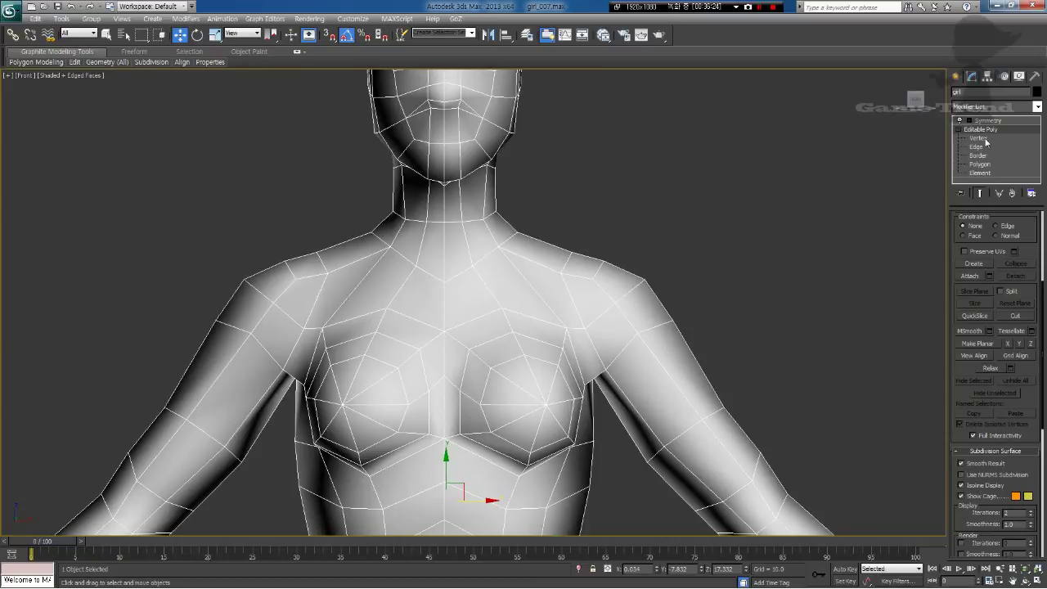
Step: Reposition the vertices along the collarbone, from beside the centre seam out to the shoulder, to even out the edge line
left_click(984, 139)
left_click(393, 248)
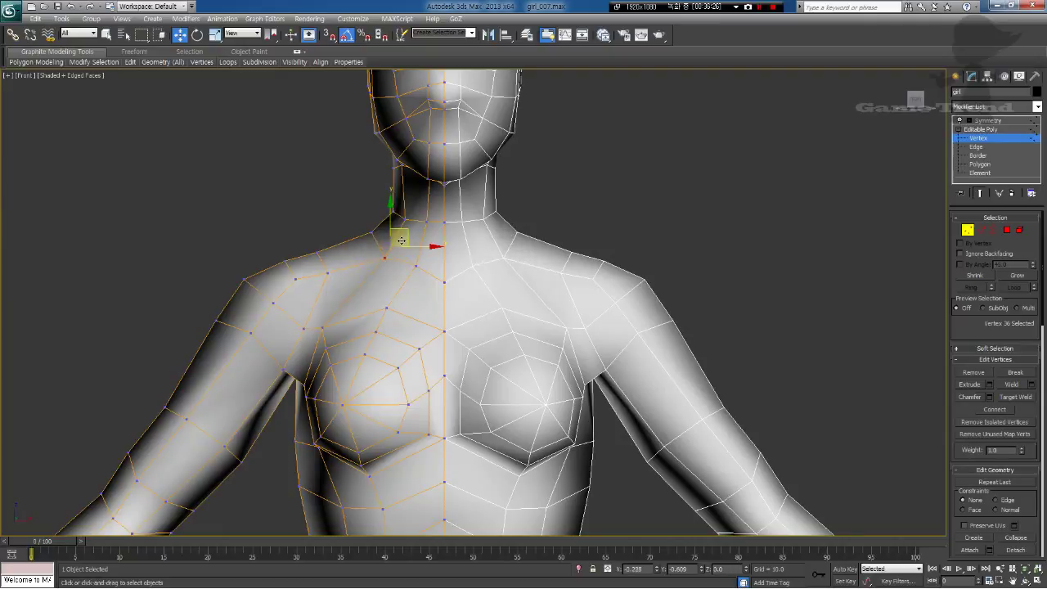
left_click_drag(400, 245, 396, 247)
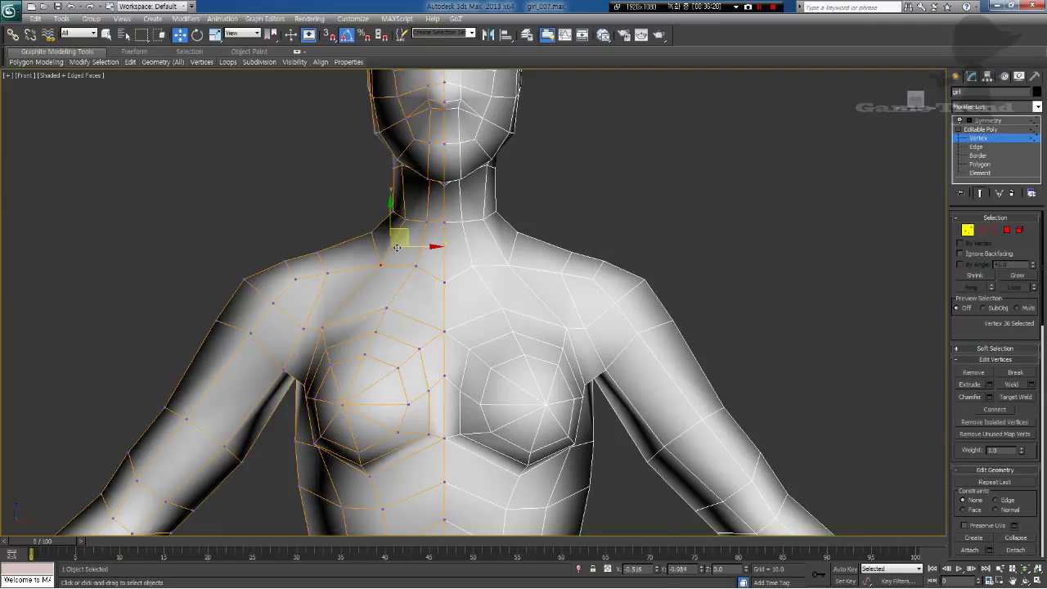
left_click(416, 265)
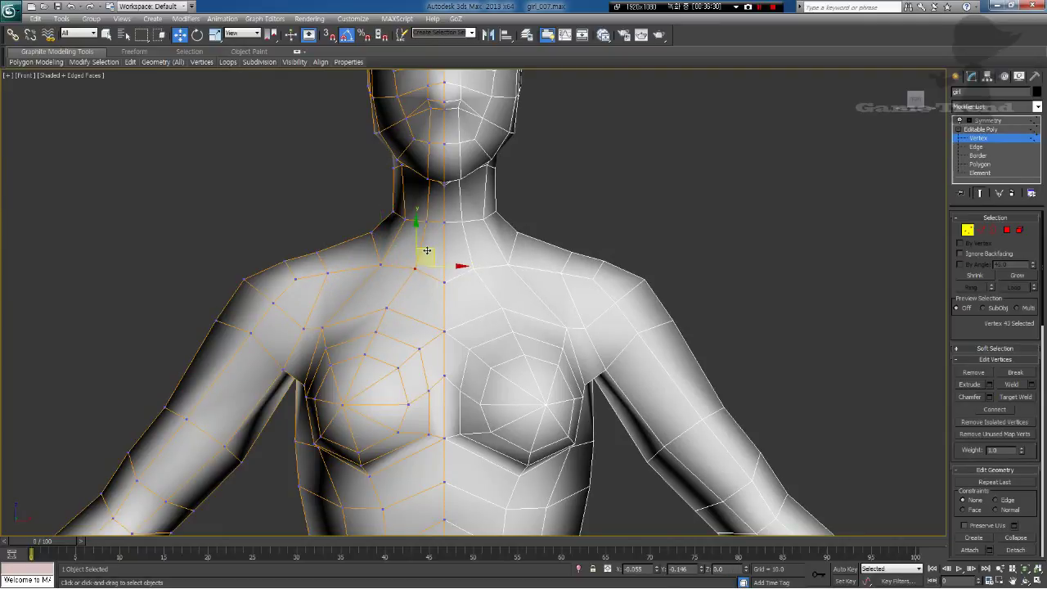
left_click_drag(427, 251, 426, 252)
left_click(327, 272)
left_click_drag(340, 257, 340, 258)
left_click(381, 265)
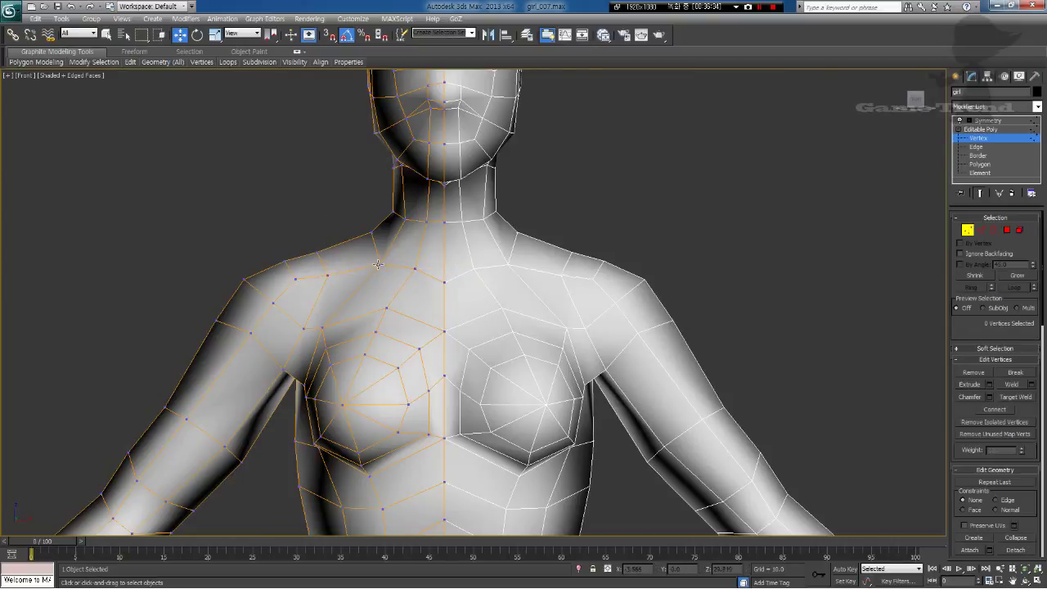
Step: Reposition the front vertices around the base of the neck, lowering the one on the centre seam
left_click(405, 220)
left_click_drag(416, 207, 448, 218)
left_click(429, 229)
left_click(430, 222)
left_click(444, 227)
left_click(444, 222)
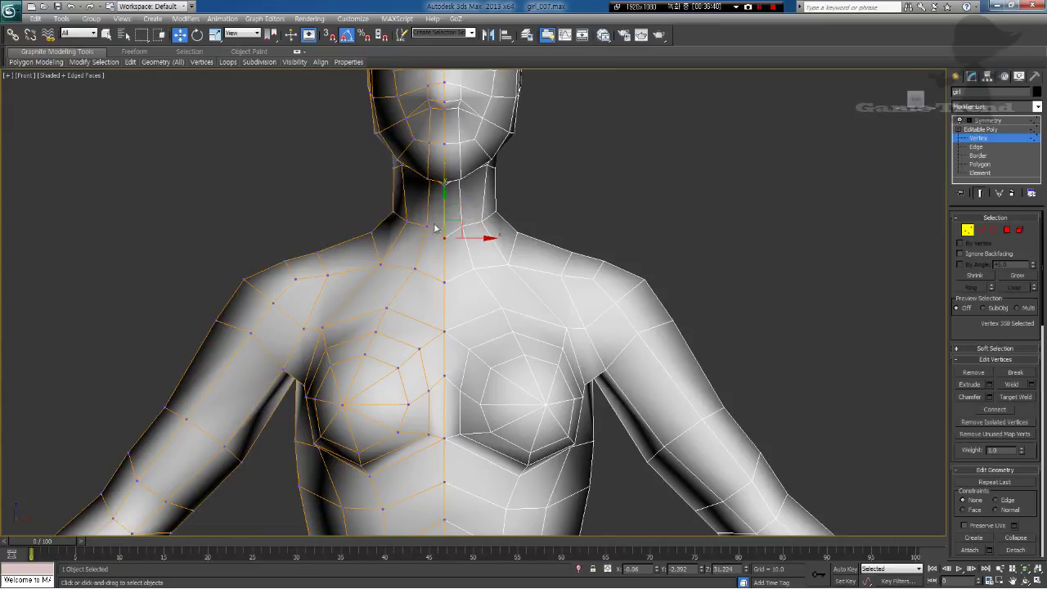
Step: Fine-tune the two neck-base vertices beside the centre seam to smooth the curve of the loop
left_click(425, 225)
left_click(408, 222)
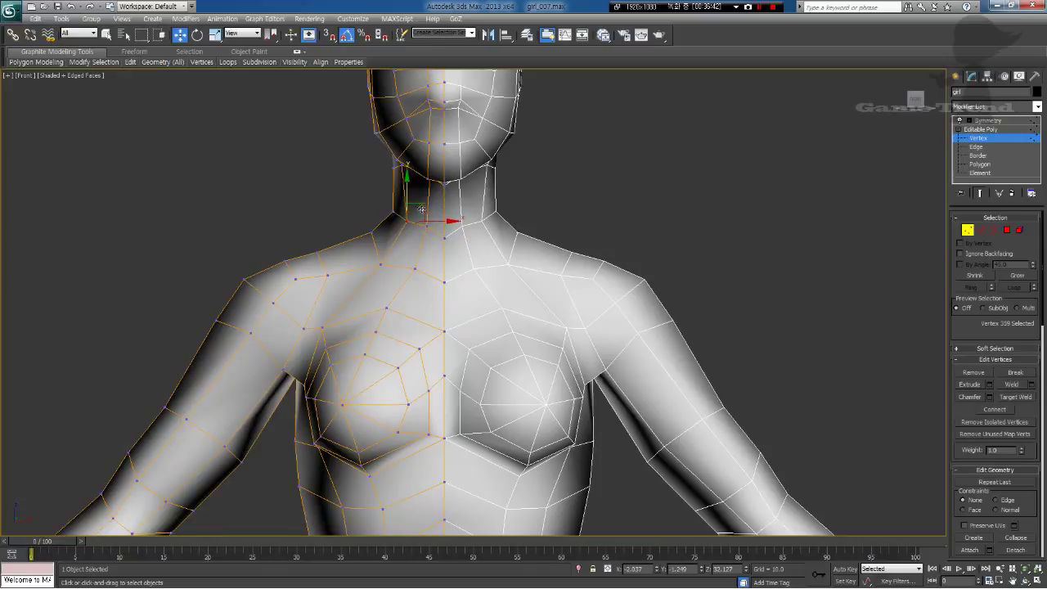
left_click_drag(420, 206, 417, 207)
left_click(442, 235)
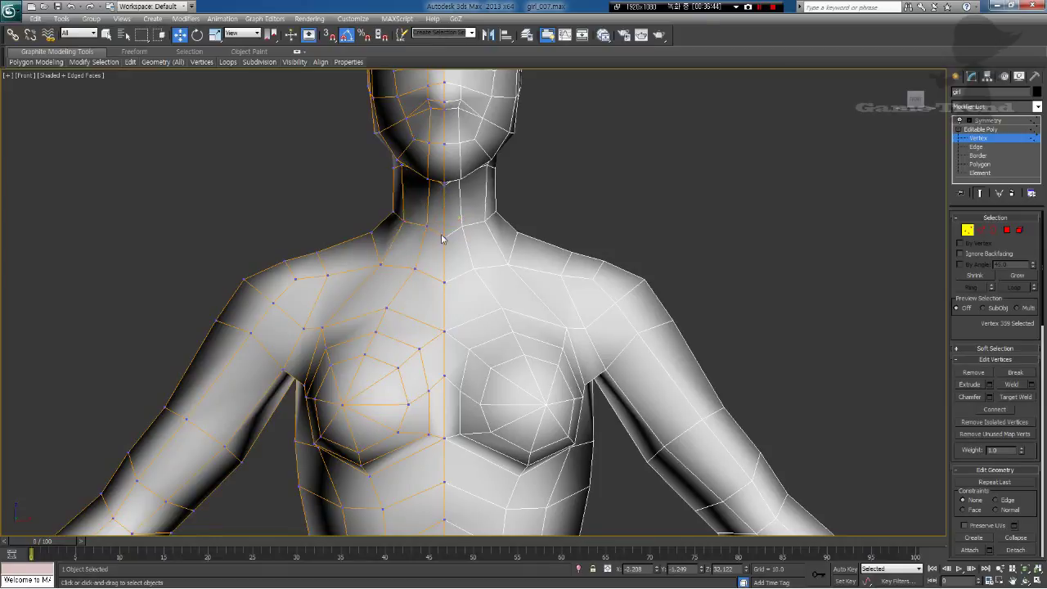
left_click(428, 226)
Step: Examine the edge flow of the chest, torso, arms and hips in the front view
scroll(466, 318, "down", 5)
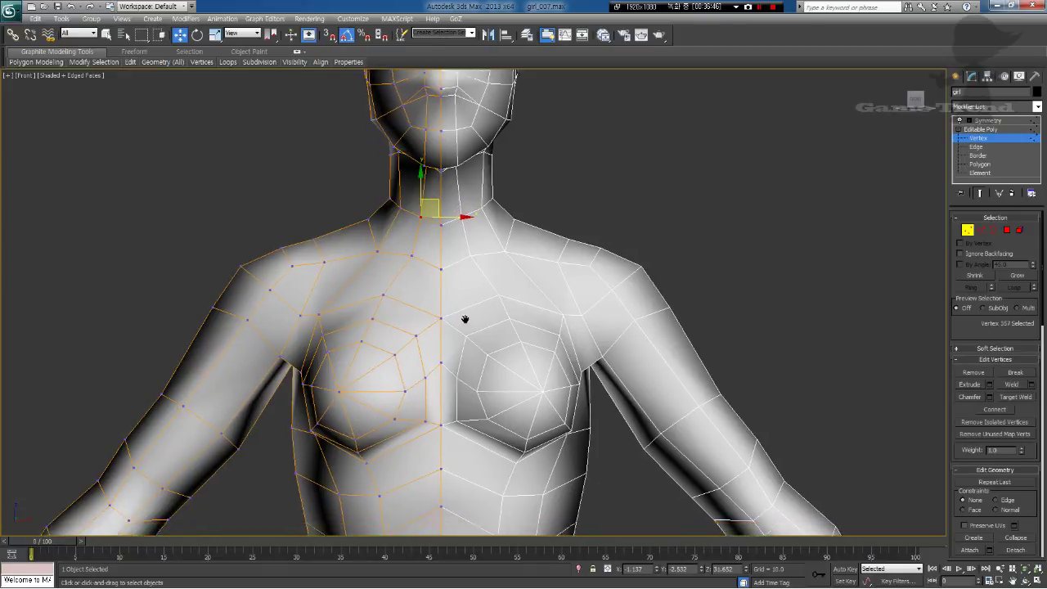
middle_click_drag(456, 329, 453, 327)
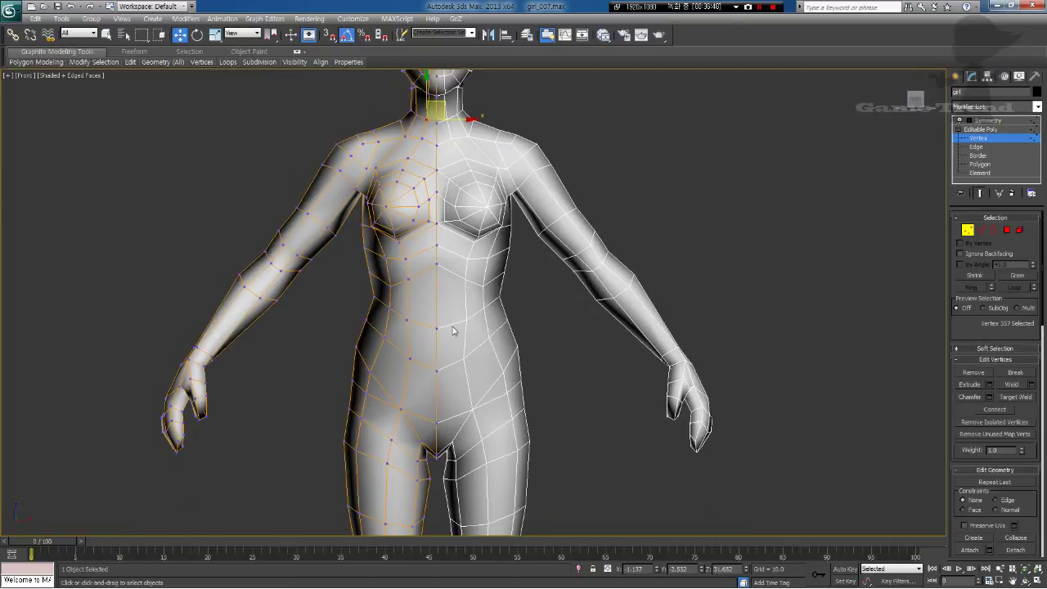
scroll(425, 275, "up", 4)
middle_click_drag(442, 329, 307, 320)
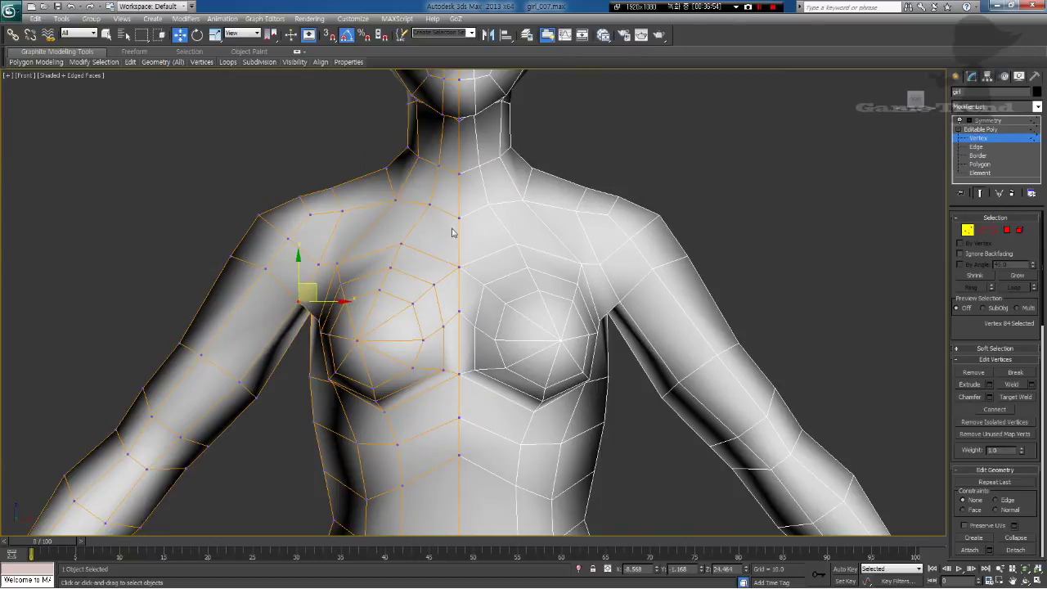
scroll(436, 376, "down", 5)
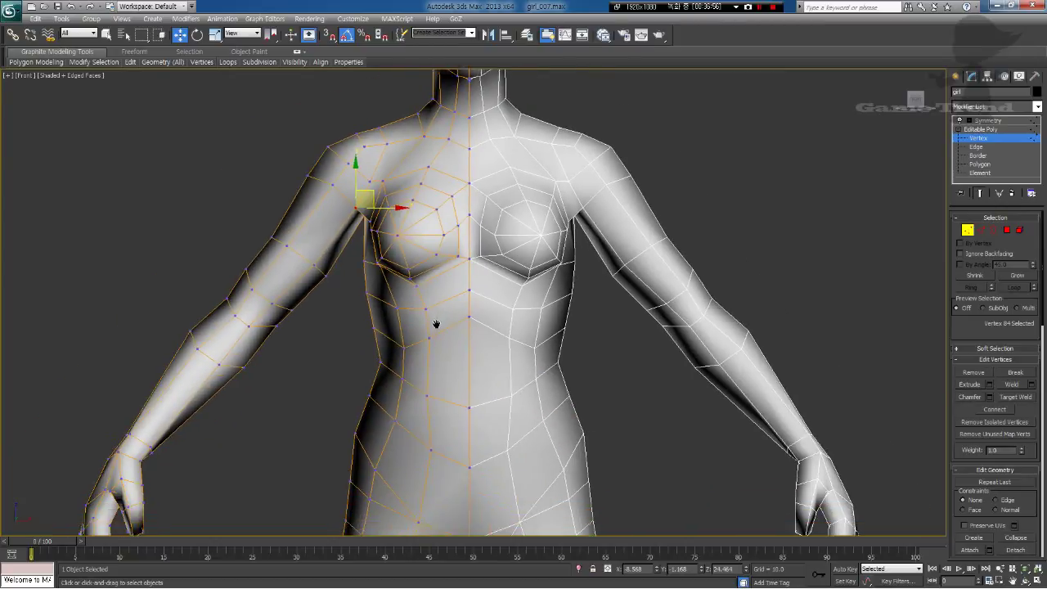
middle_click_drag(451, 385, 426, 298)
middle_click_drag(439, 364, 416, 369)
scroll(434, 361, "up", 3)
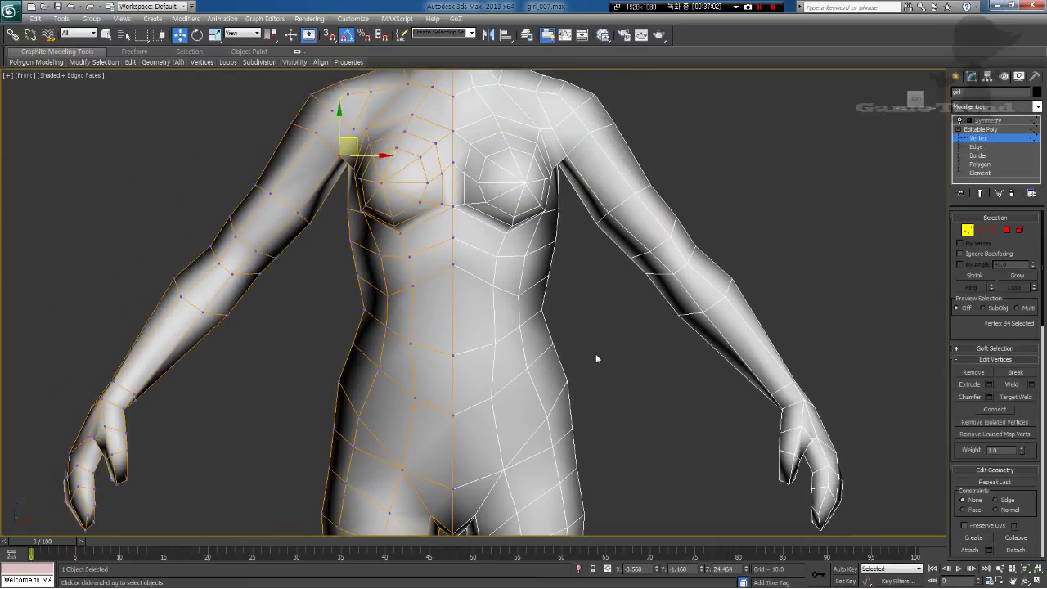
Step: Examine the whole body from the back, side and front in perspective, ending at the Symmetry level
key("p")
scroll(536, 364, "down", 2)
middle_click_drag(530, 364, 395, 359, "alt")
middle_click_drag(614, 352, 381, 338, "alt")
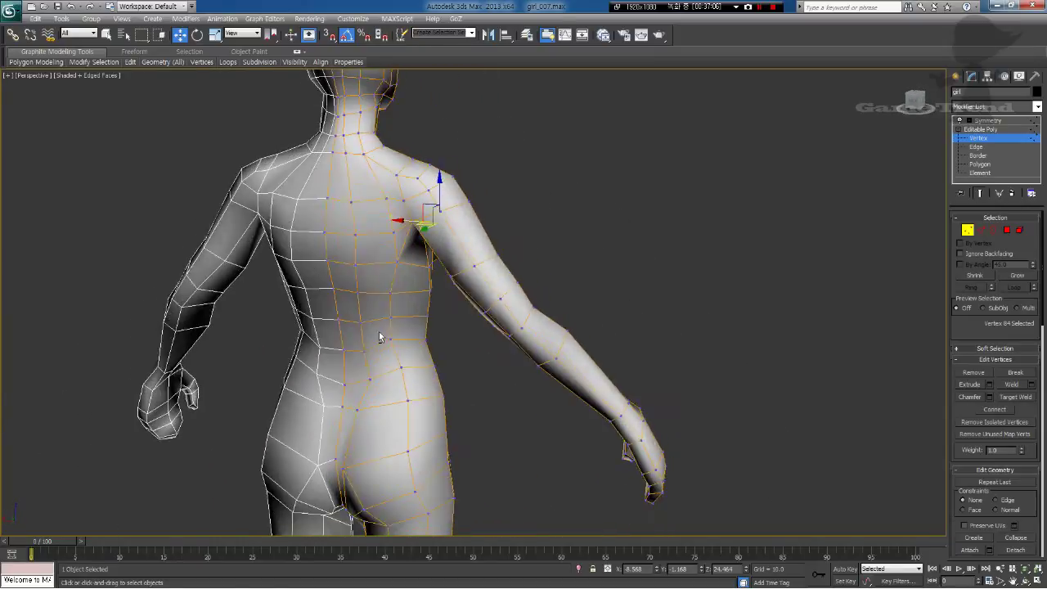
scroll(381, 339, "down", 3)
middle_click_drag(397, 403, 305, 313)
middle_click_drag(484, 310, 425, 334, "alt")
scroll(496, 329, "down", 3)
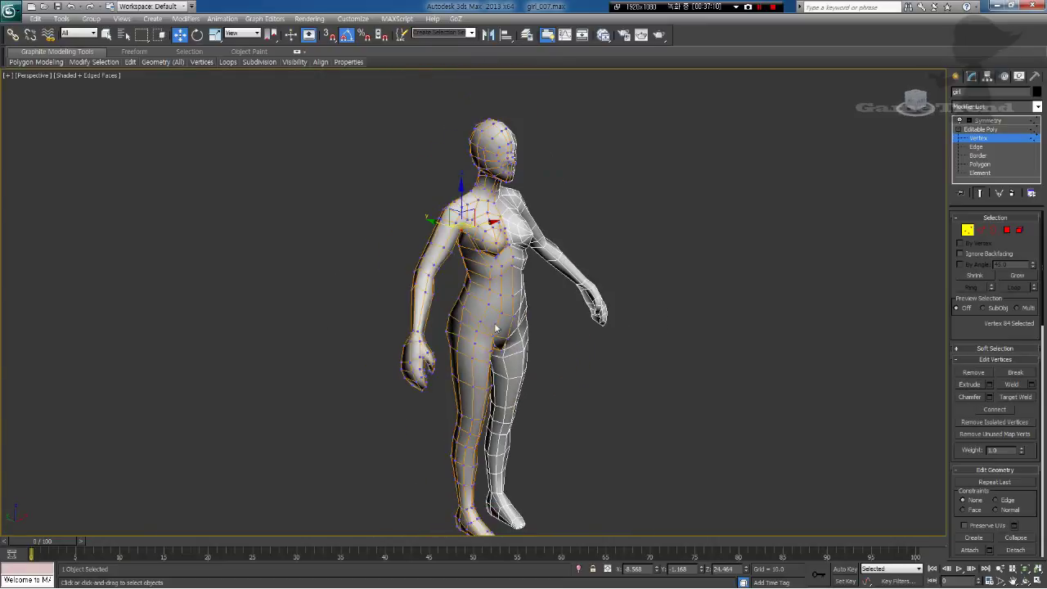
middle_click_drag(513, 326, 484, 308, "alt")
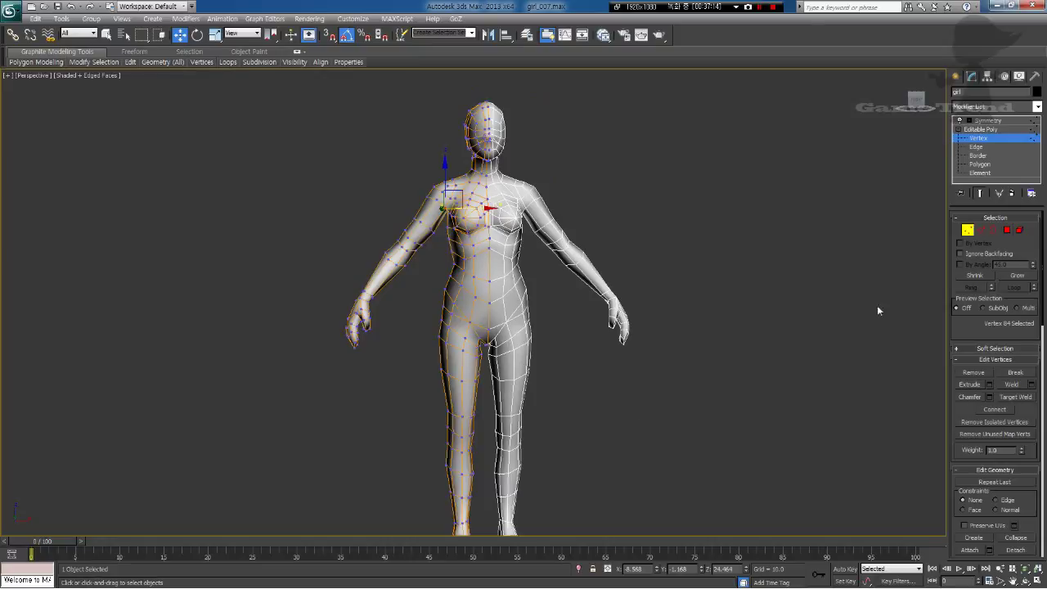
left_click(985, 125)
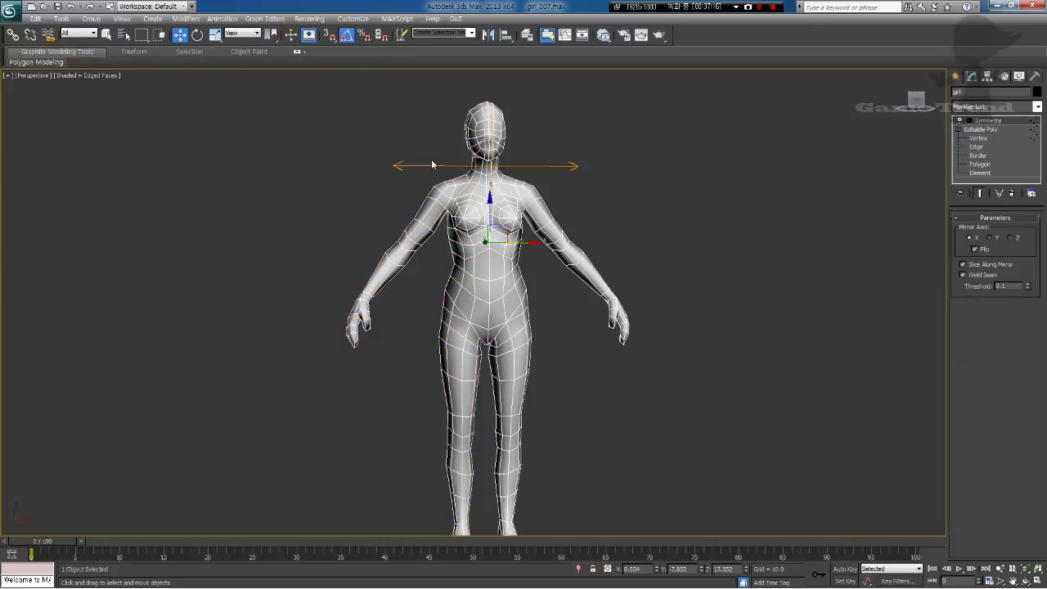